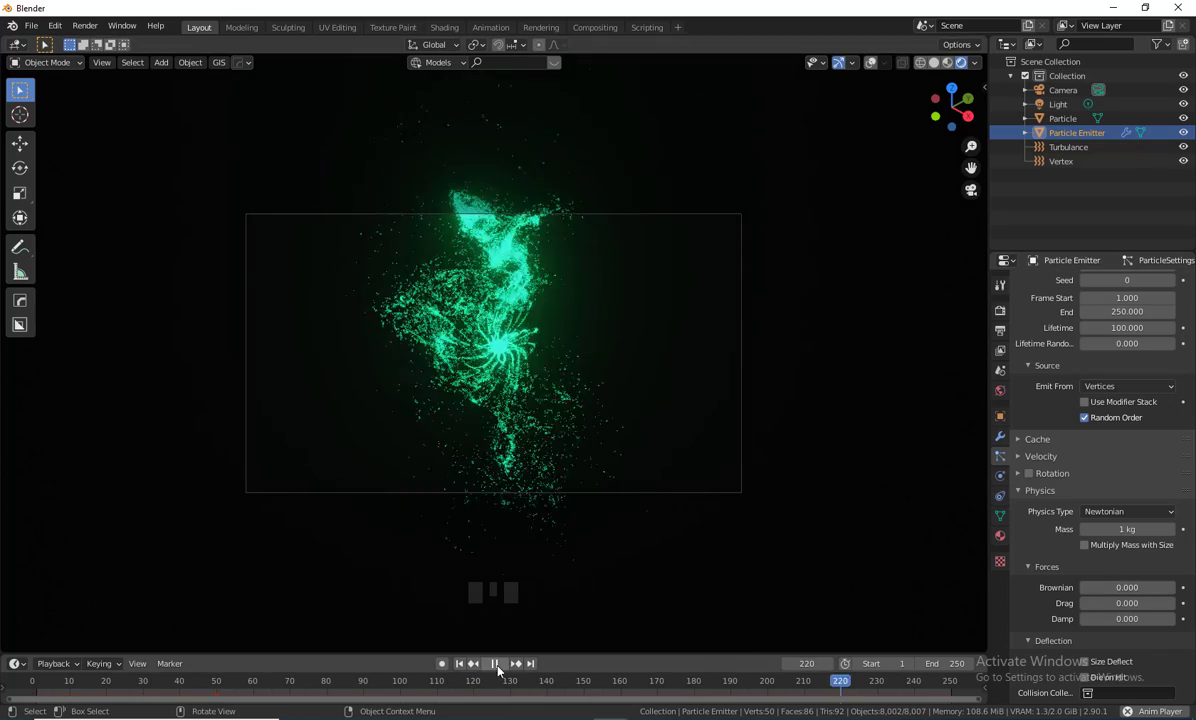
# - Stop the animation, return to the start of the timeline and turn on automatic keyframing
pyautogui.press('Left')
pyautogui.press('Left')
pyautogui.press('Left')
pyautogui.press('Left')
pyautogui.press('Left')
pyautogui.press('Left')
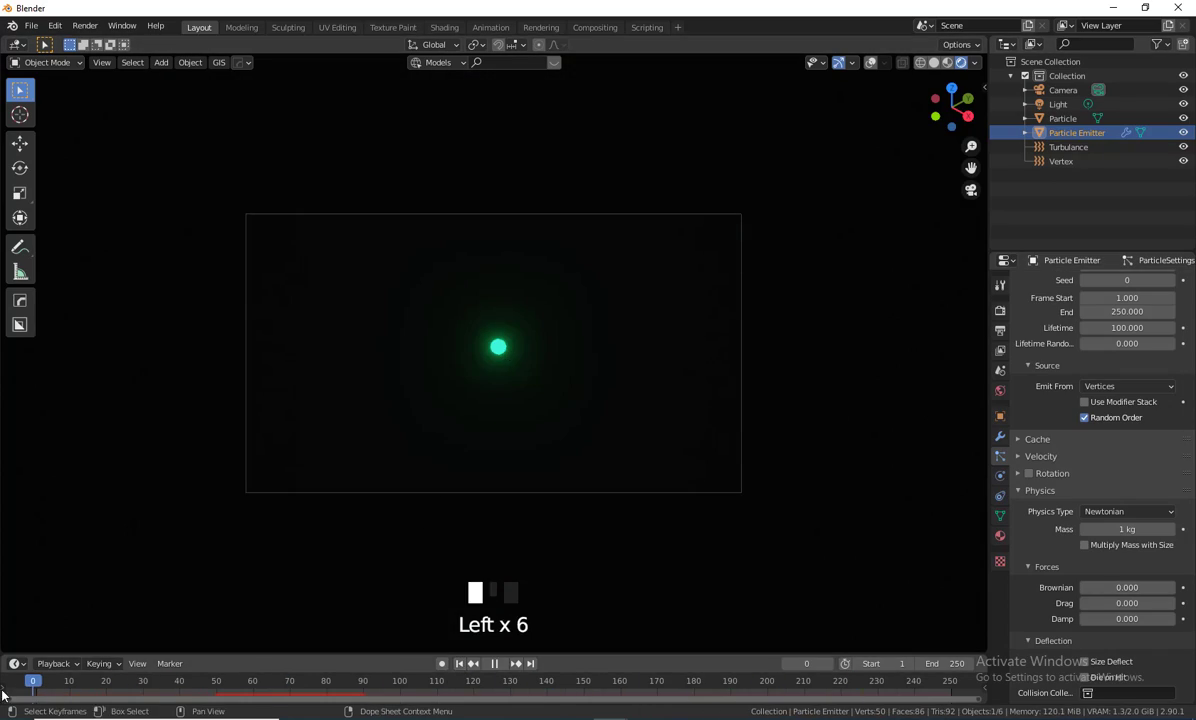
pyautogui.click(442, 663)
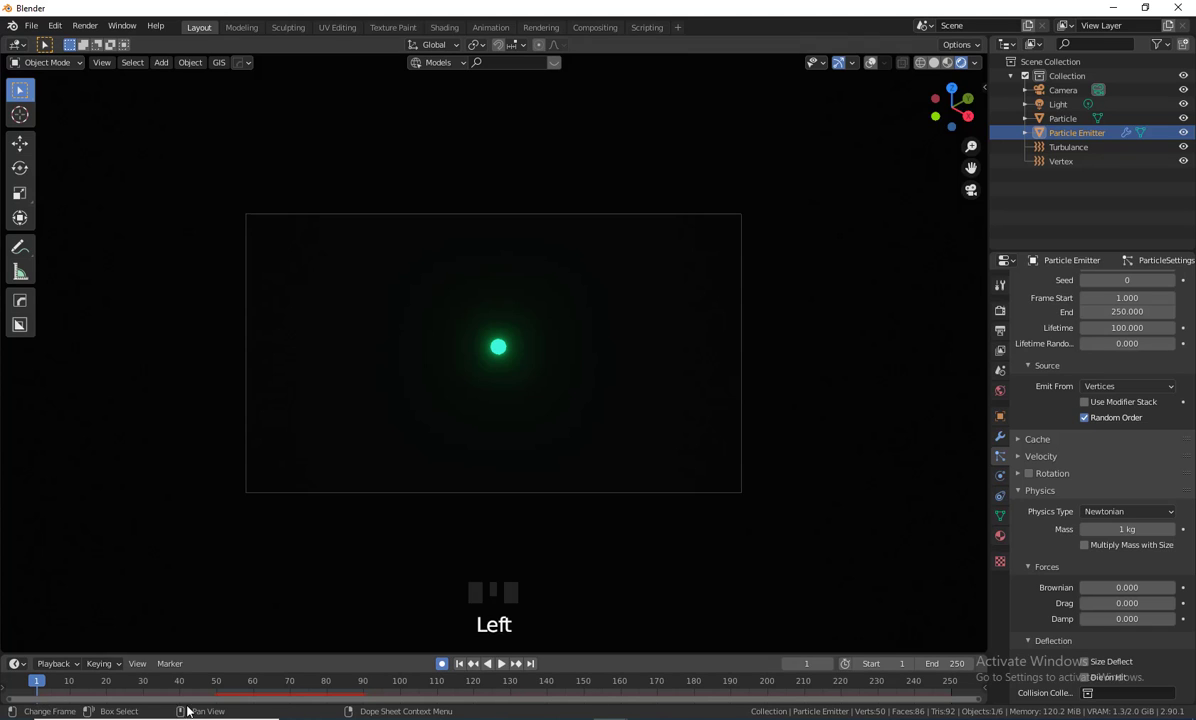
# - Keyframe the Particle Emitter's X, Y and Z rotation at frame 1, with X at 0.1° and Y and Z at 0°
pyautogui.click(1000, 415)
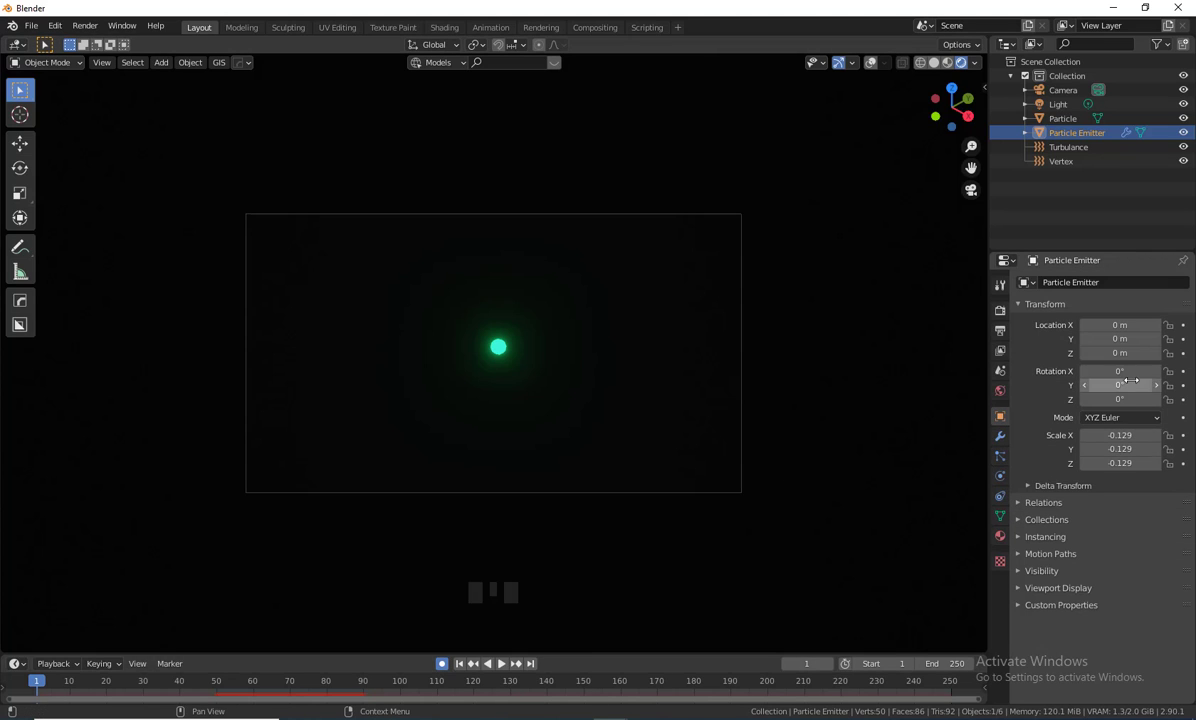
pyautogui.rightClick(982, 347)
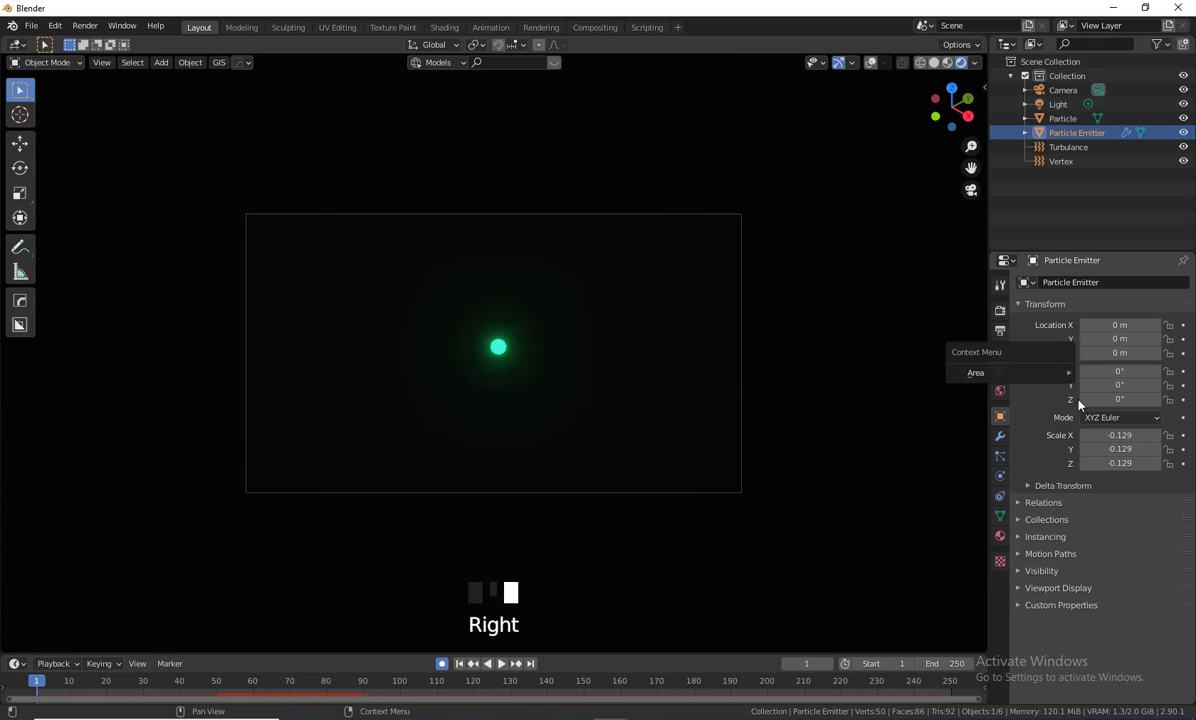
pyautogui.click(1157, 375)
pyautogui.click(1183, 372)
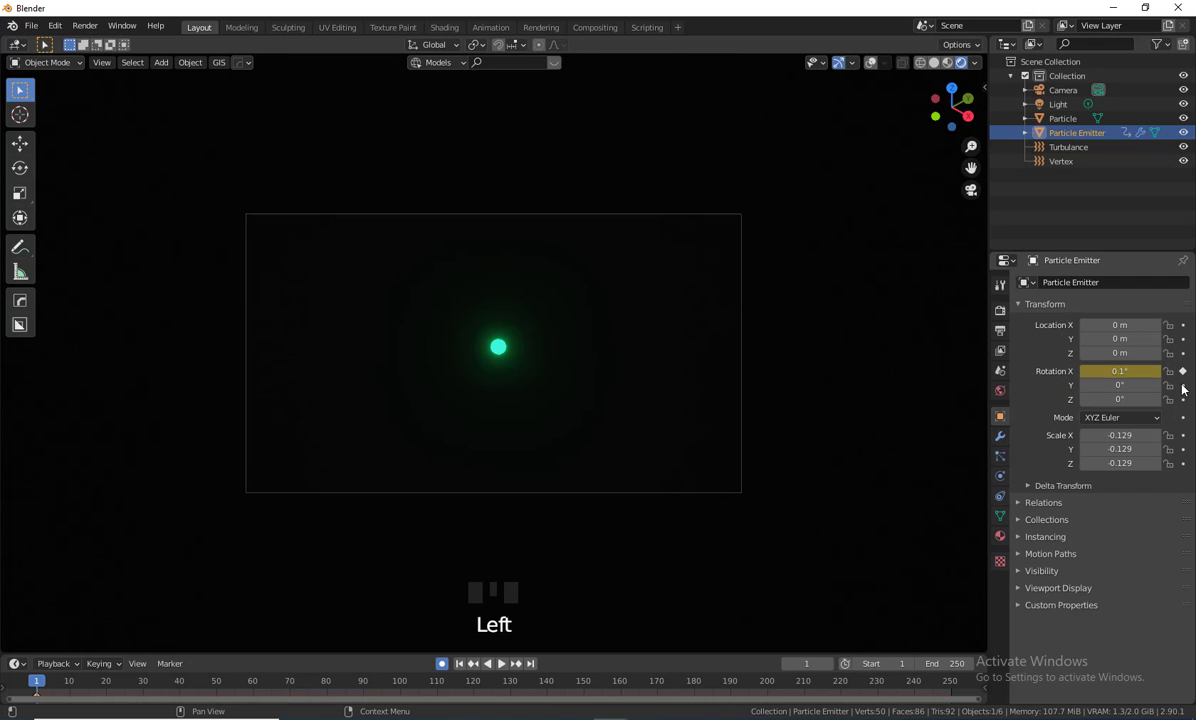
pyautogui.click(1183, 386)
pyautogui.click(1183, 400)
# - Set the emitter's X rotation to 360° at frame 60 and play the animation from the beginning
pyautogui.moveTo(45, 686); pyautogui.dragTo(253, 716)
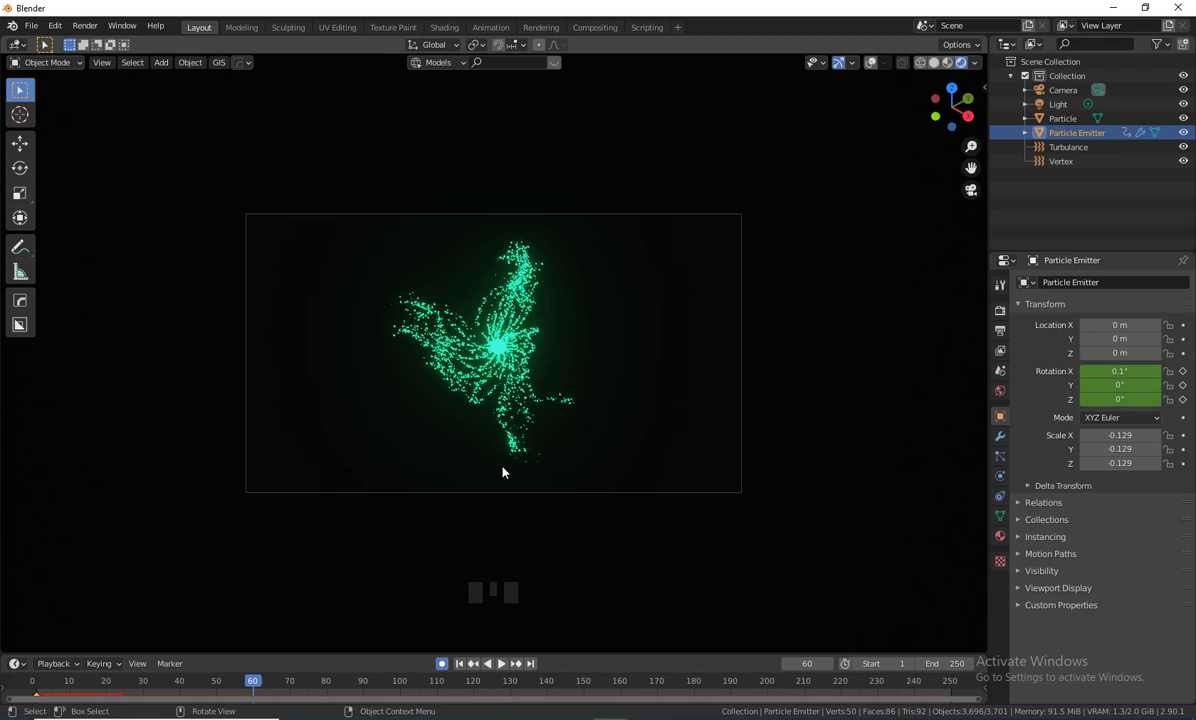
pyautogui.click(1148, 375)
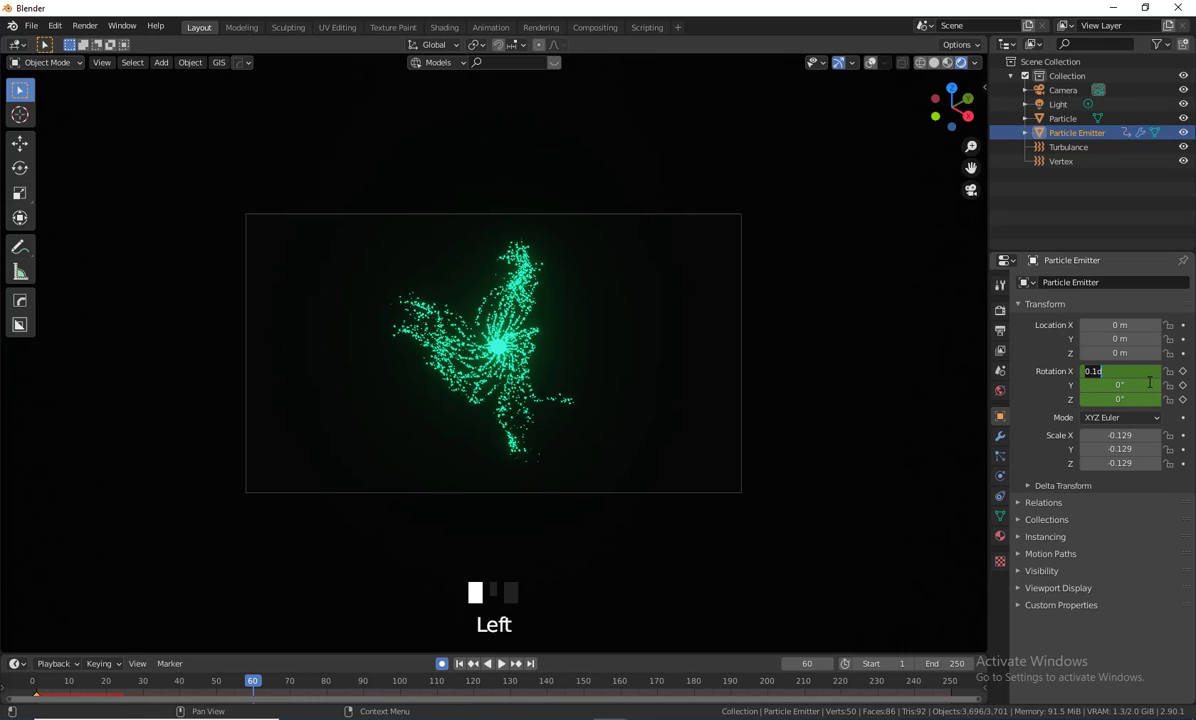
pyautogui.press('BackSpace')
pyautogui.write('190')
pyautogui.press('Return')
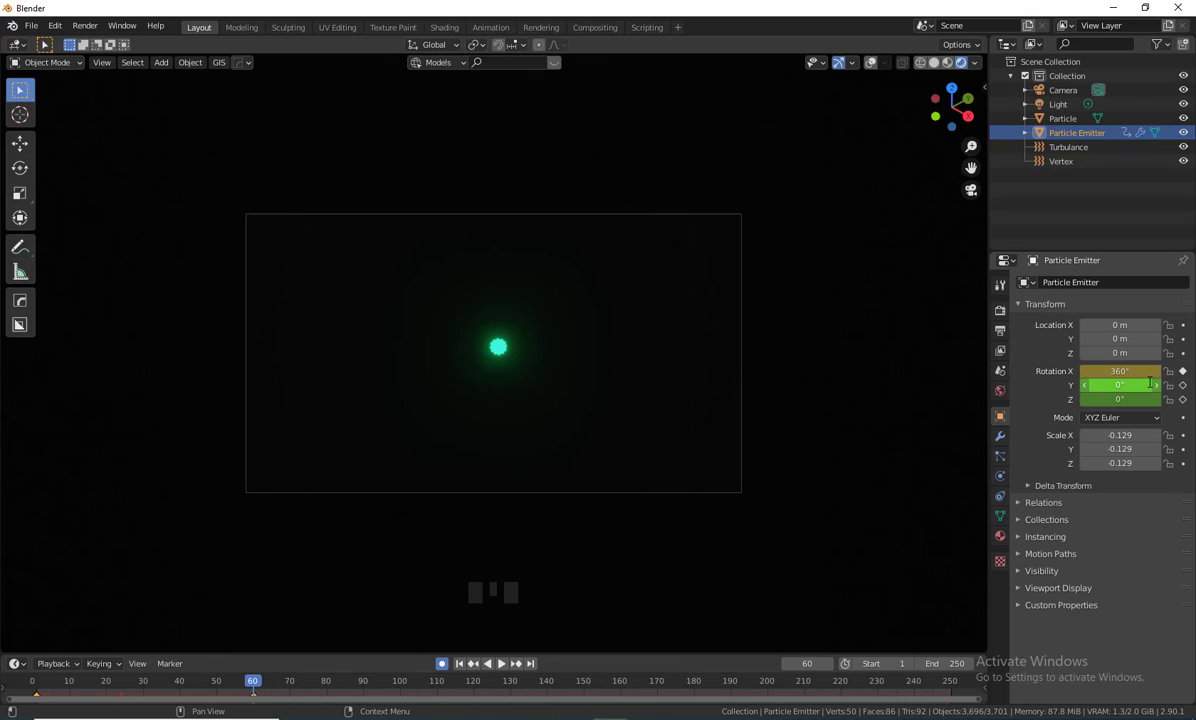
pyautogui.moveTo(253, 686); pyautogui.dragTo(34, 705)
pyautogui.click(495, 664)
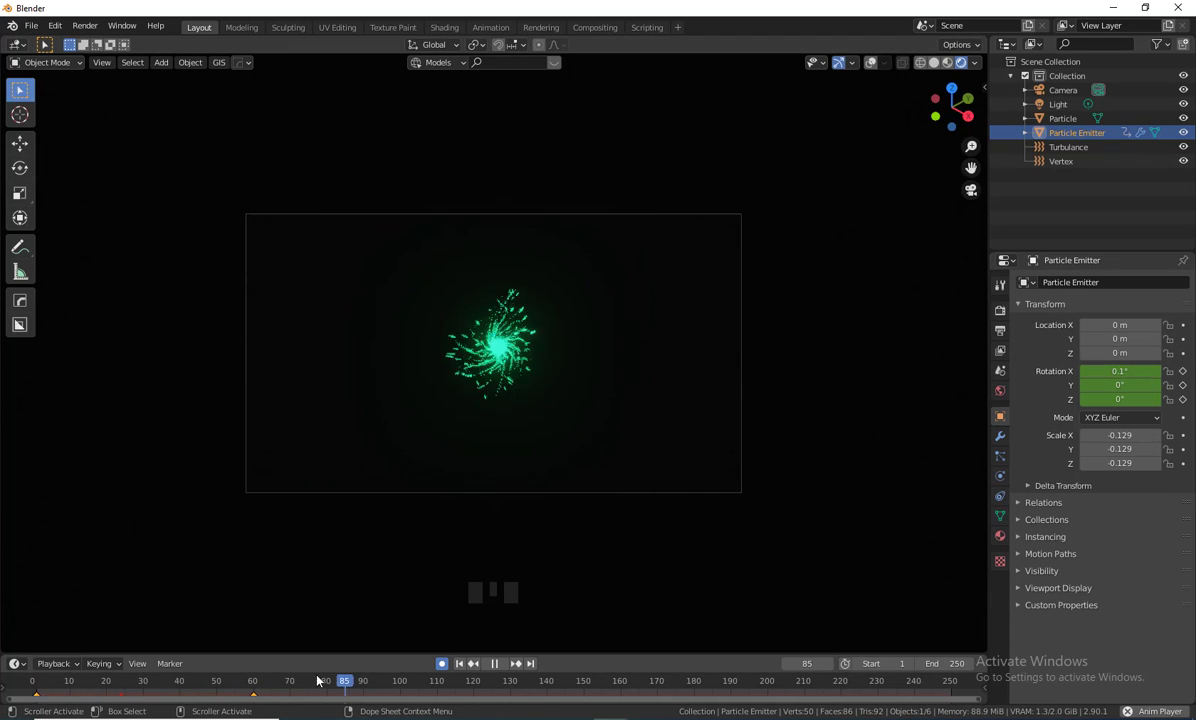
# - Set and keyframe the emitter's X rotation at 0° on frame 247
pyautogui.moveTo(325, 683); pyautogui.dragTo(940, 713)
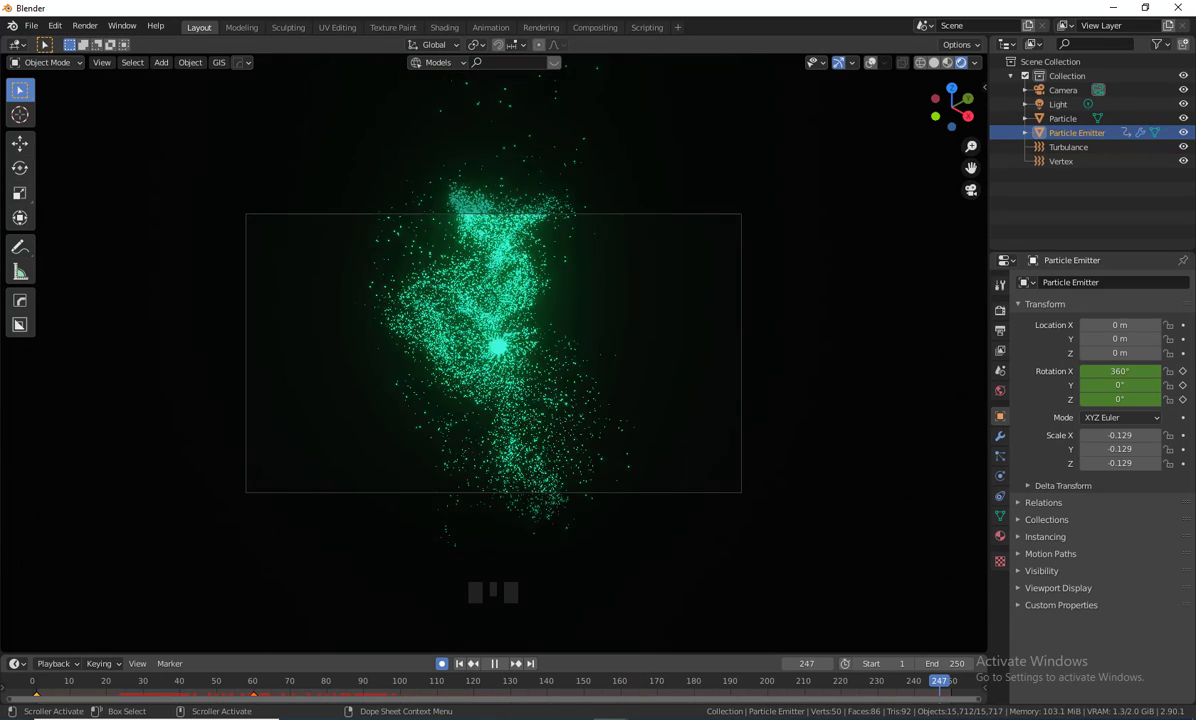
pyautogui.click(1112, 372)
pyautogui.write('0')
pyautogui.press('Return')
pyautogui.click(1183, 372)
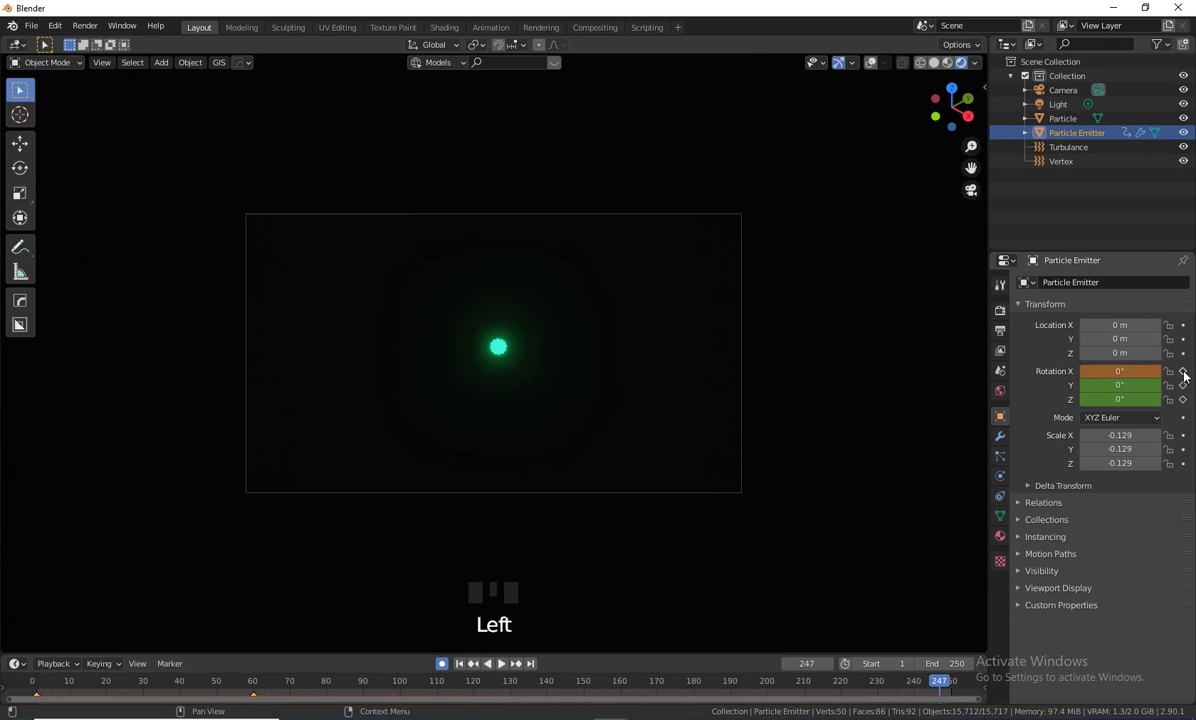
pyautogui.click(1183, 372)
# - Set the emitter's rotation at frame 161 to about 1151° in X, 171° in Y and 52° in Z
pyautogui.moveTo(872, 684); pyautogui.dragTo(624, 700)
pyautogui.moveTo(1120, 372); pyautogui.dragTo(1190, 386)
pyautogui.moveTo(1120, 400); pyautogui.dragTo(1190, 400)
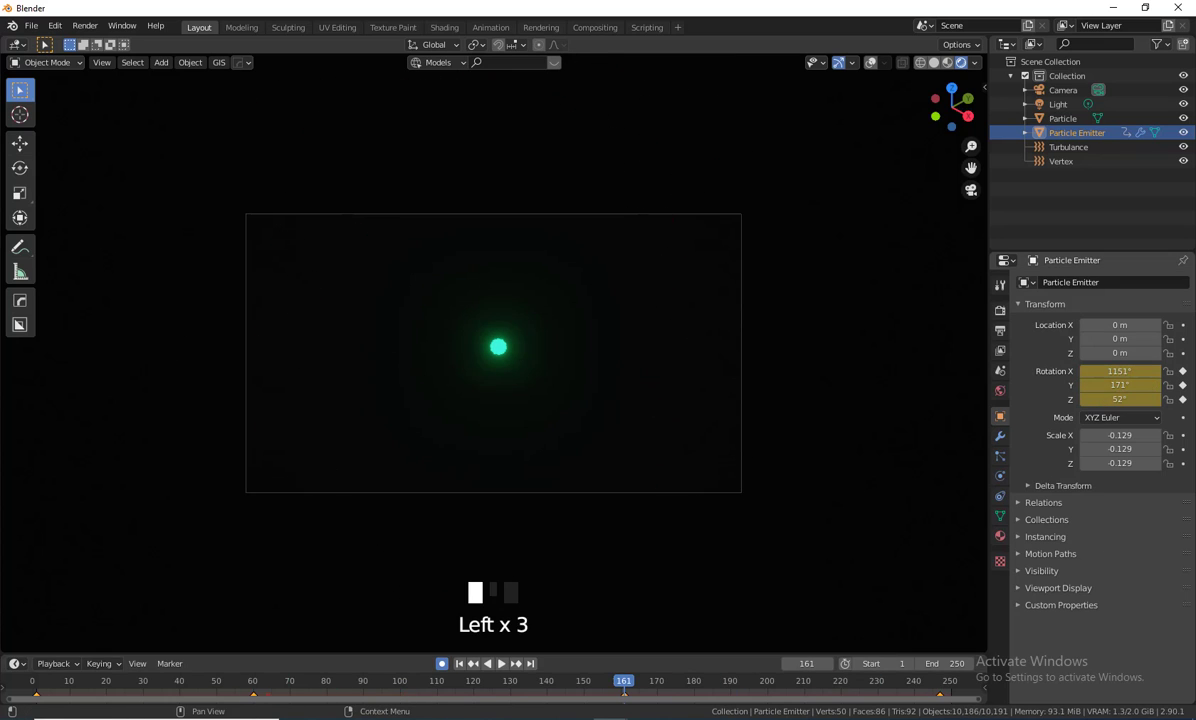
# - Play the animation from the first frame to review the rotating emitter's particle motion
pyautogui.click(460, 664)
pyautogui.click(500, 665)
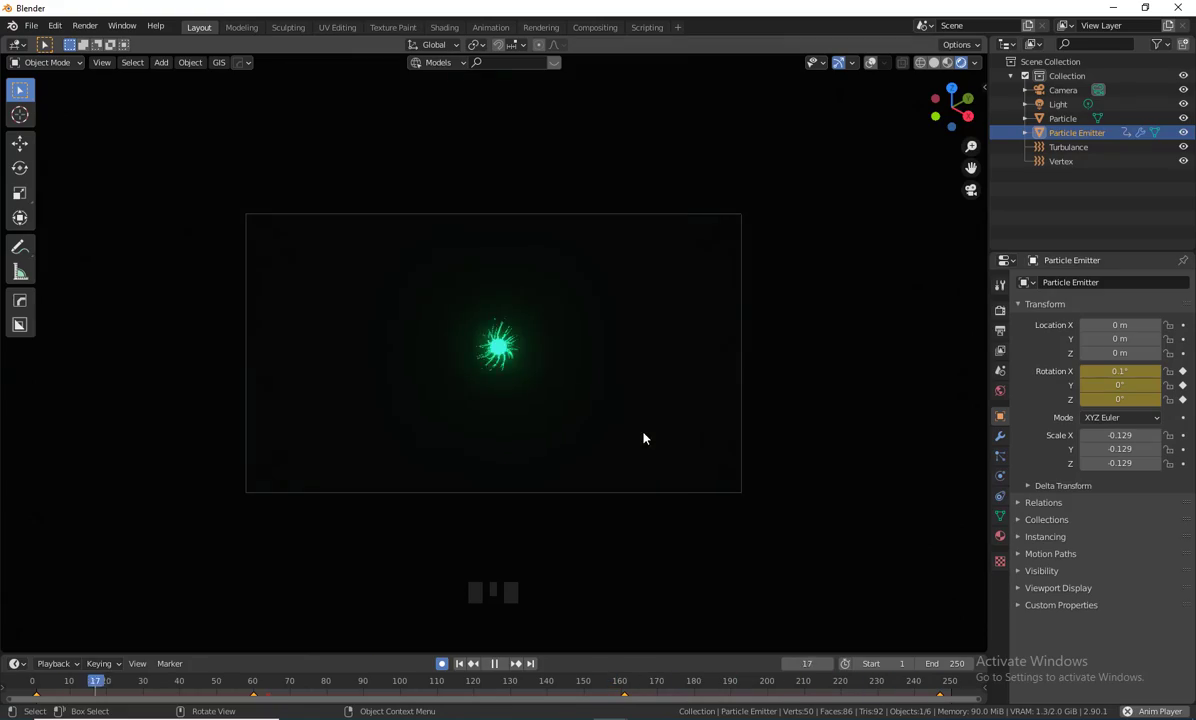
pyautogui.scroll(3, 830, 467)
pyautogui.keyDown('shift'); pyautogui.scroll(3, 838, 508); pyautogui.keyUp('shift')
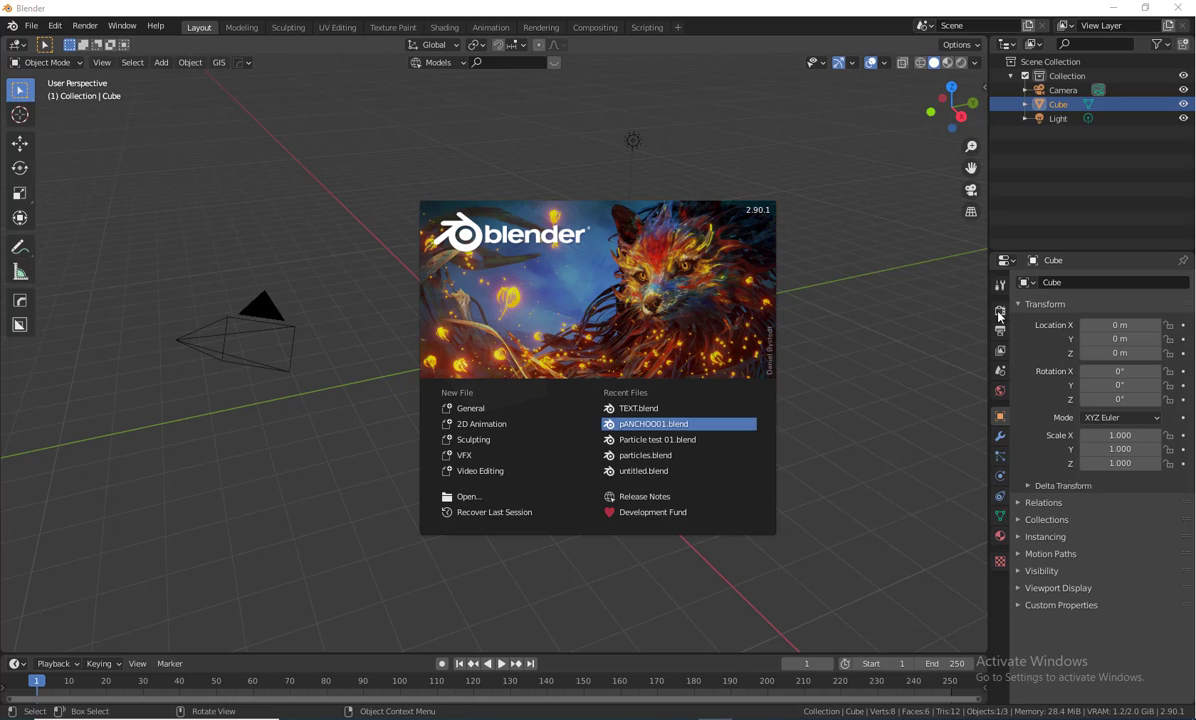
# - Dismiss the splash screen and delete the default cube from the scene
pyautogui.click(401, 415)
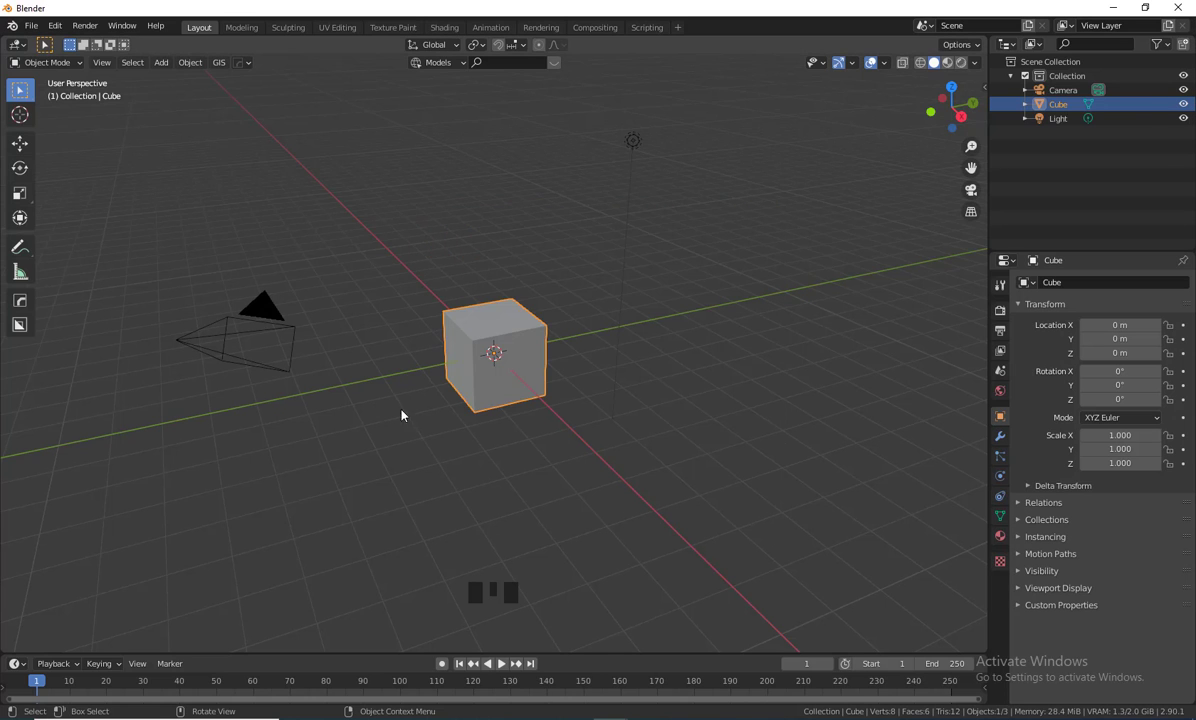
pyautogui.scroll(-4, 530, 402)
pyautogui.keyDown('shift'); pyautogui.moveTo(523, 408); pyautogui.dragTo(590, 432, button='middle'); pyautogui.keyUp('shift')
pyautogui.scroll(3, 660, 440)
pyautogui.press('Delete')
pyautogui.scroll(2, 555, 454)
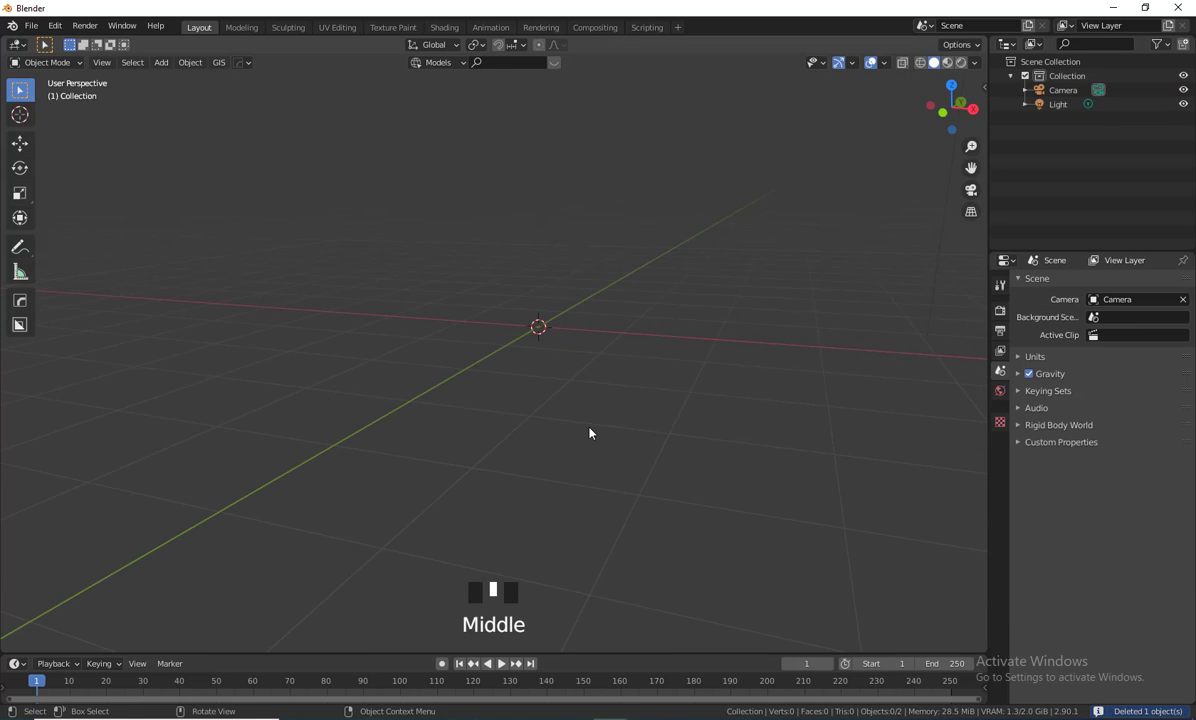
# - Add an ico sphere at the world origin and give it a new emitter particle system
pyautogui.hotkey('shift', 'a')
pyautogui.moveTo(590, 428)
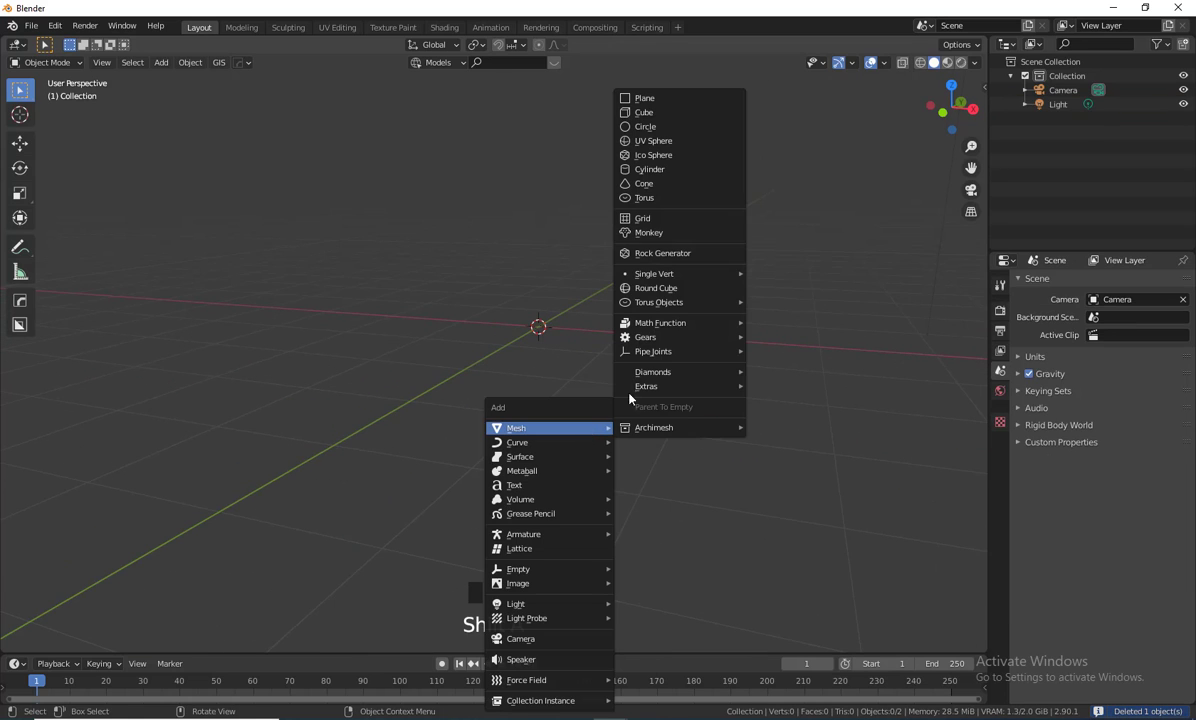
pyautogui.moveTo(704, 280)
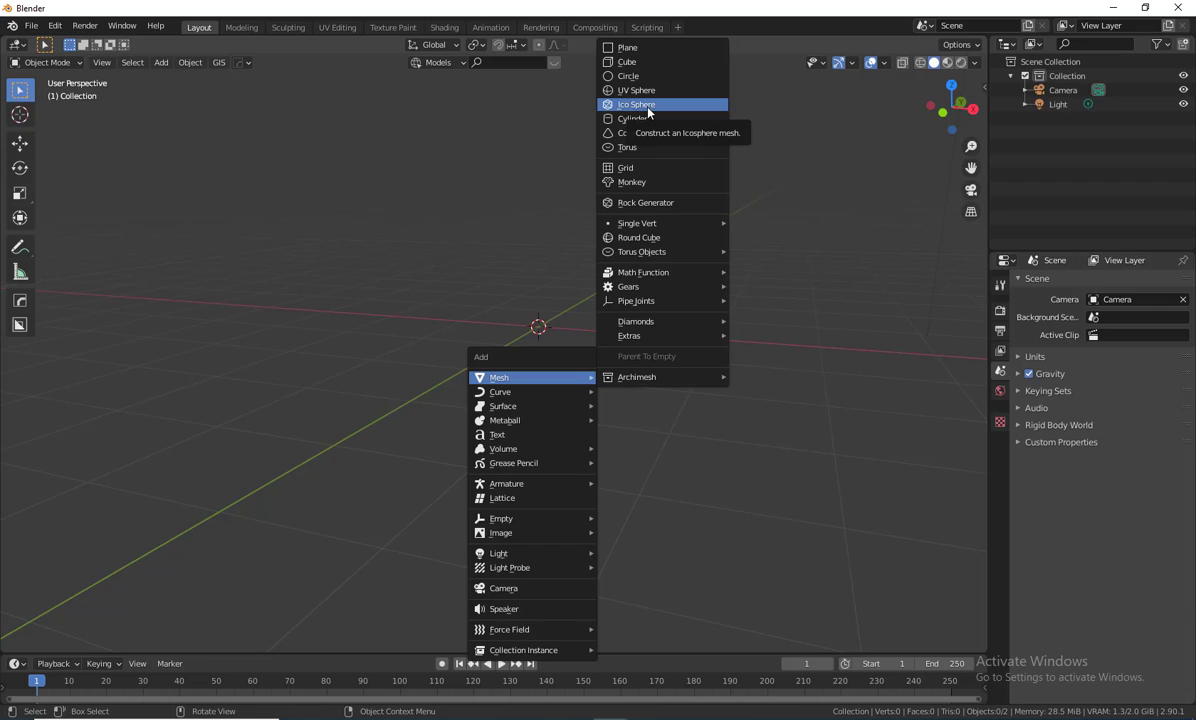
pyautogui.click(645, 105)
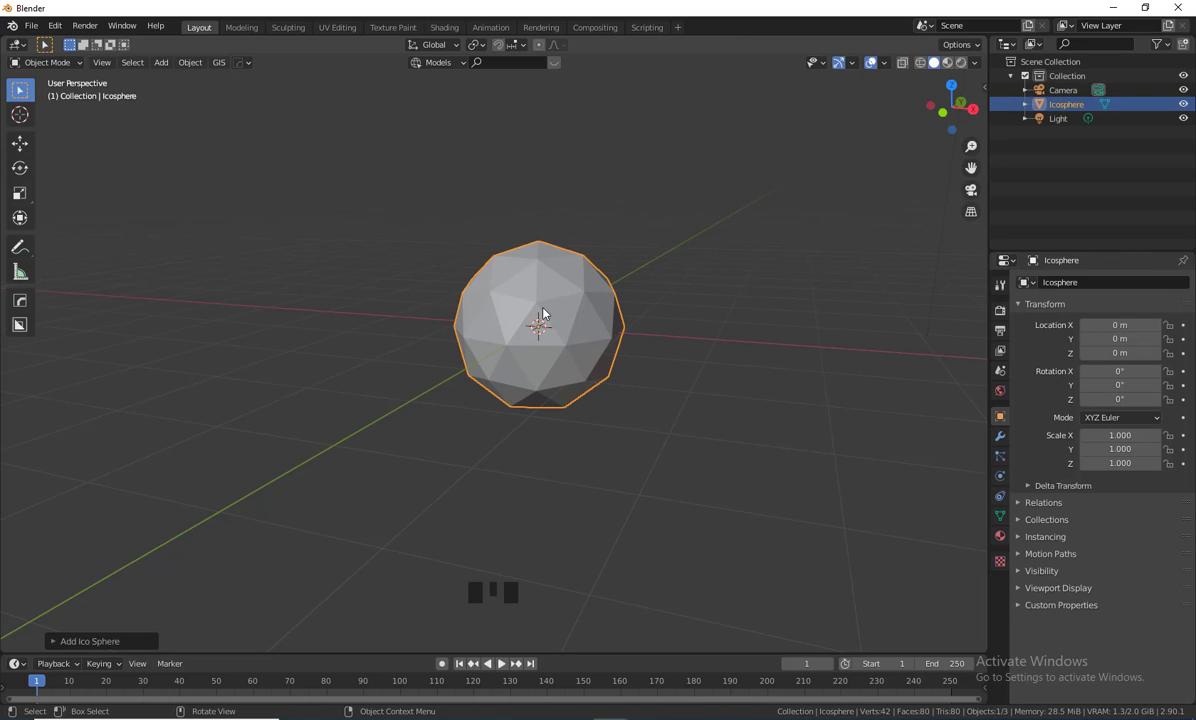
pyautogui.click(597, 336)
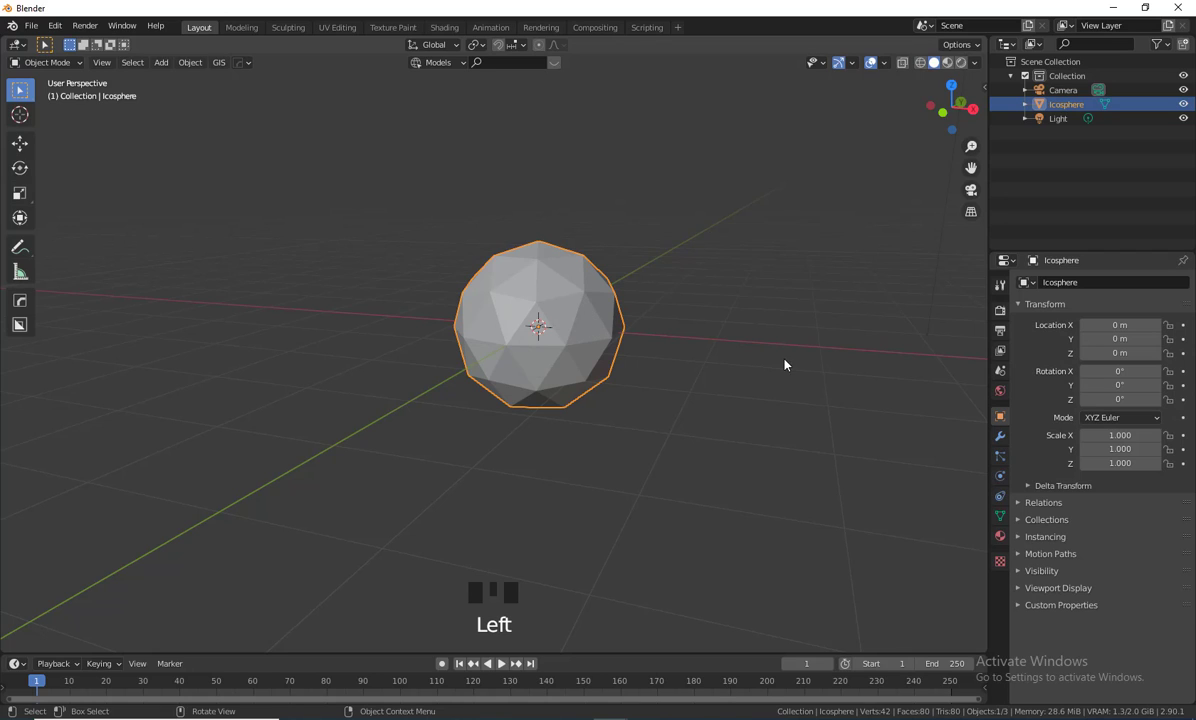
pyautogui.click(999, 456)
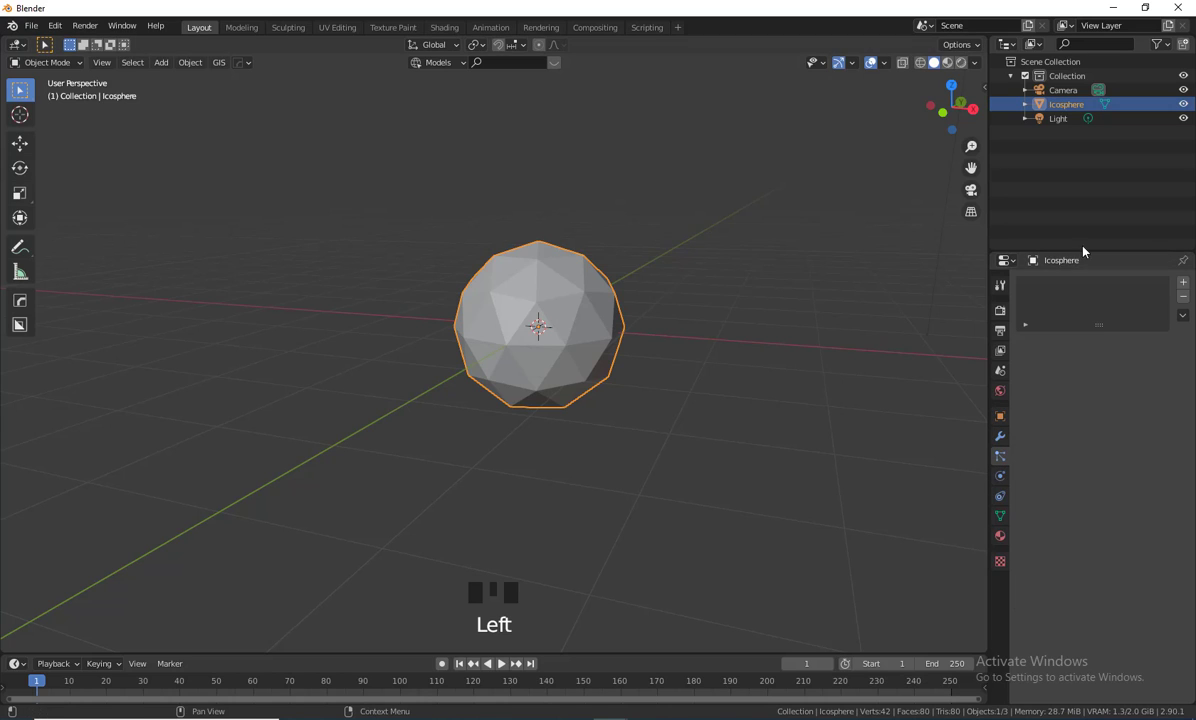
pyautogui.click(1184, 283)
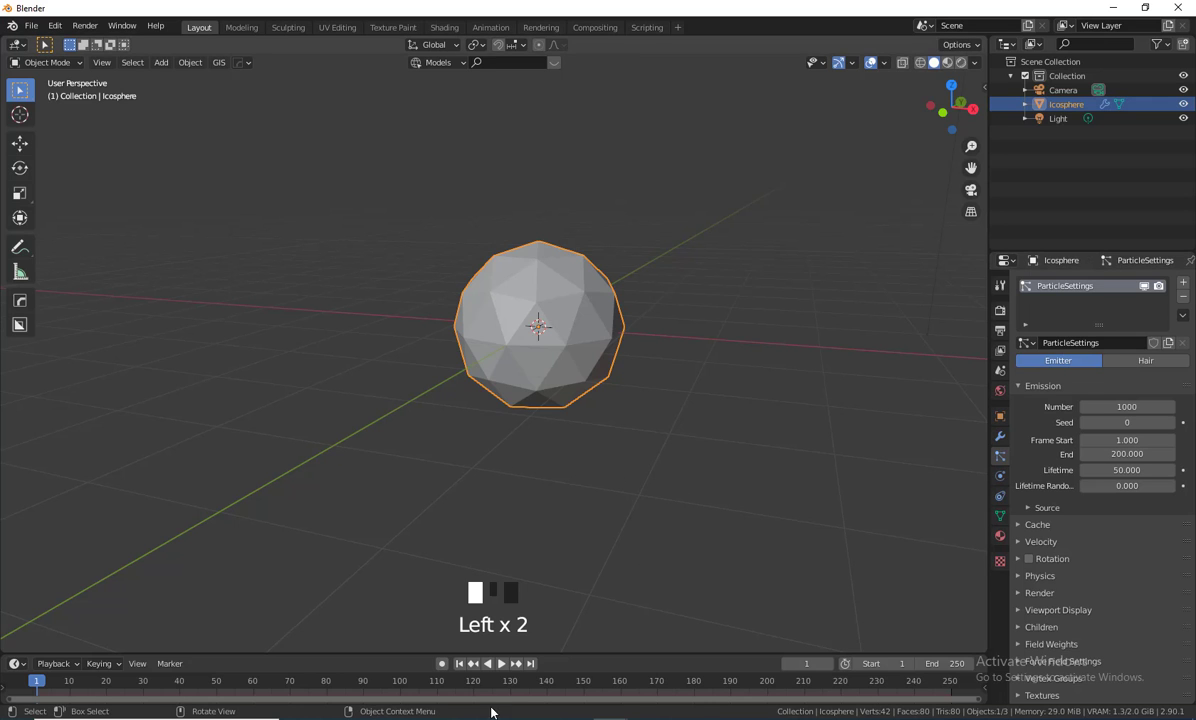
# - Play the particle simulation, then replay it from frame 1 to examine how the particles leave the ico sphere
pyautogui.click(501, 664)
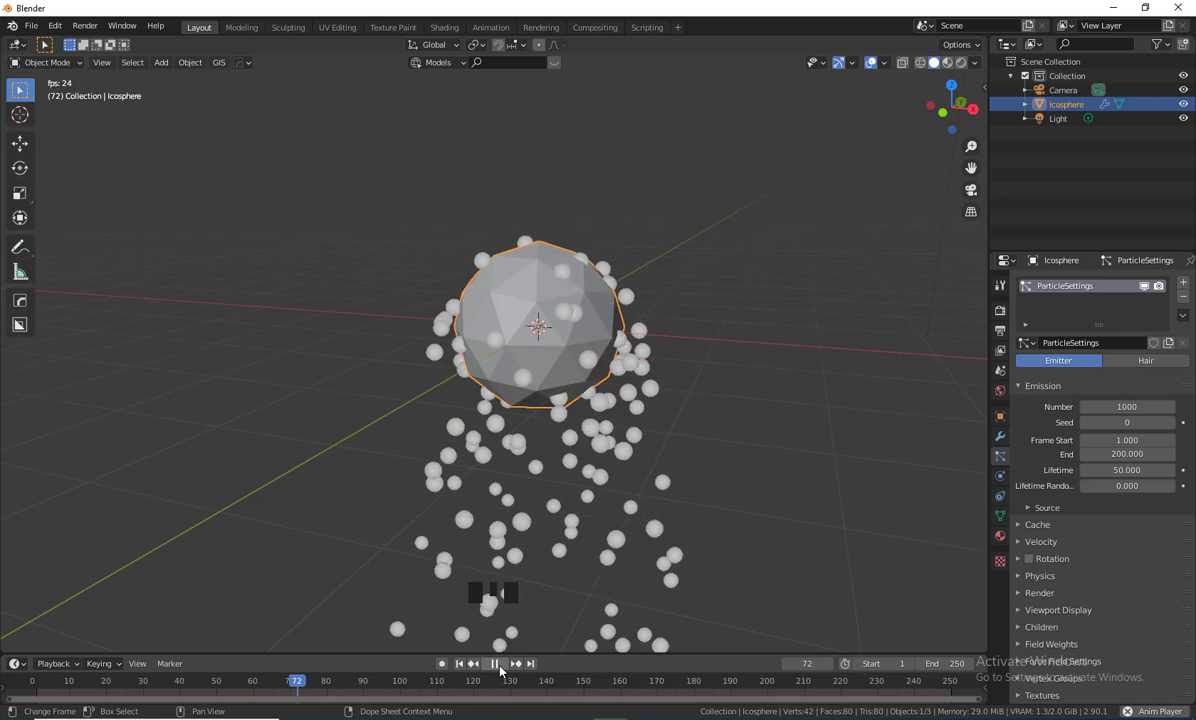
pyautogui.click(500, 665)
pyautogui.scroll(-8, 630, 489)
pyautogui.keyDown('shift'); pyautogui.moveTo(611, 542); pyautogui.dragTo(656, 484, button='middle'); pyautogui.keyUp('shift')
pyautogui.scroll(3, 605, 473)
pyautogui.scroll(1, 625, 499)
pyautogui.keyDown('shift'); pyautogui.moveTo(650, 481); pyautogui.dragTo(645, 427, button='middle'); pyautogui.keyUp('shift')
pyautogui.click(460, 664)
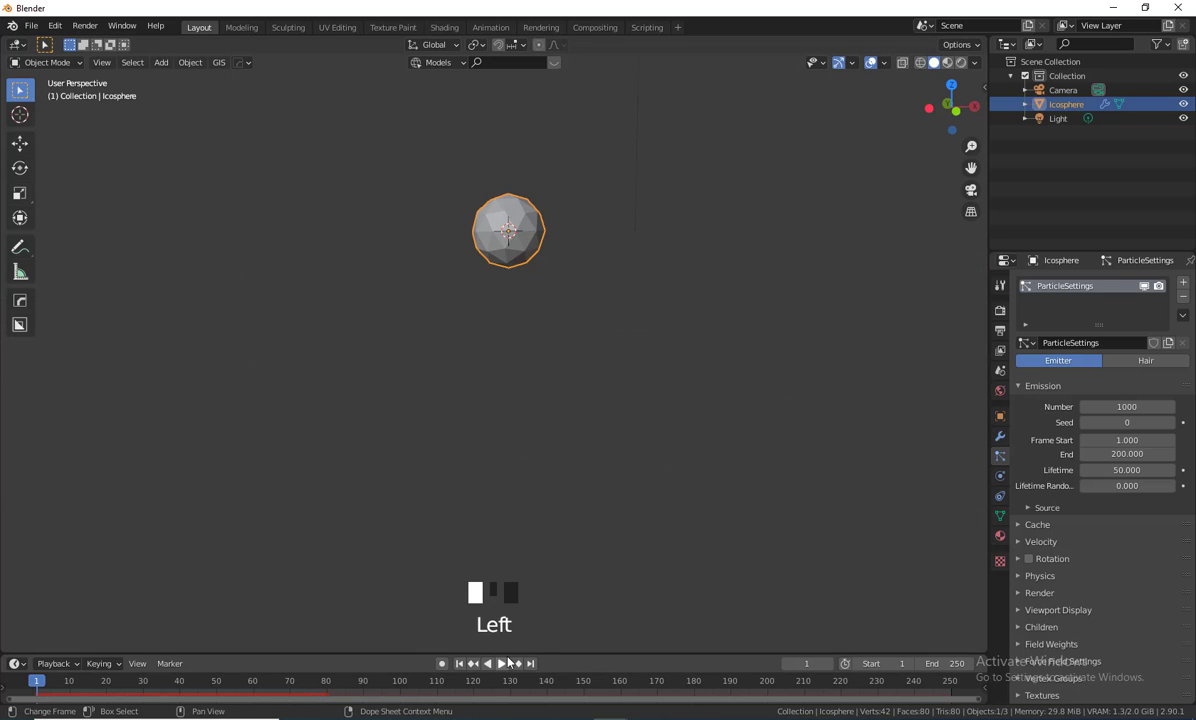
pyautogui.click(501, 664)
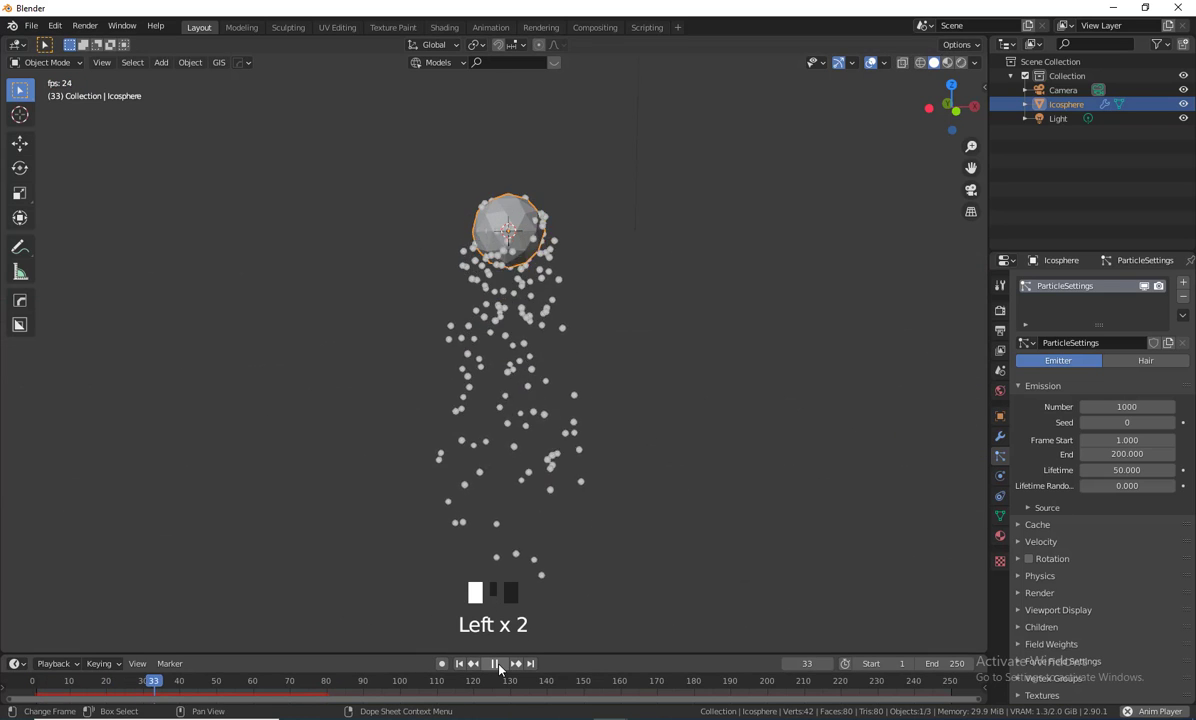
pyautogui.click(496, 664)
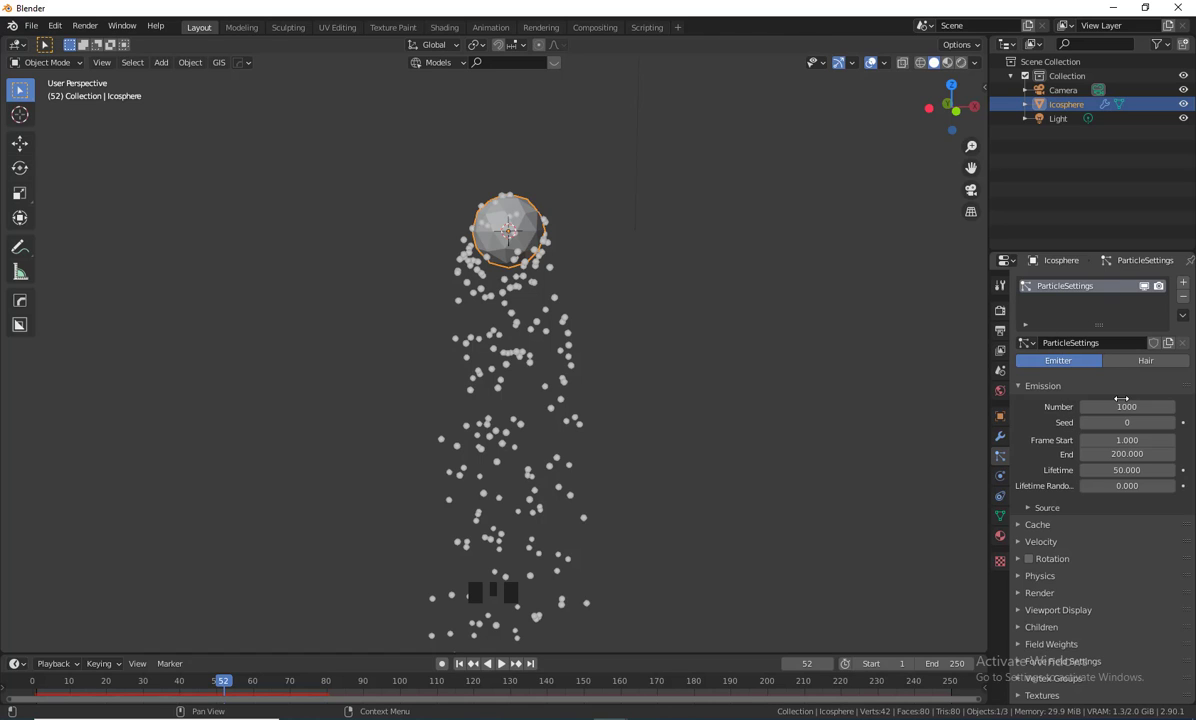
# - Set the particle system's emission seed to 24
pyautogui.scroll(-1, 1055, 392)
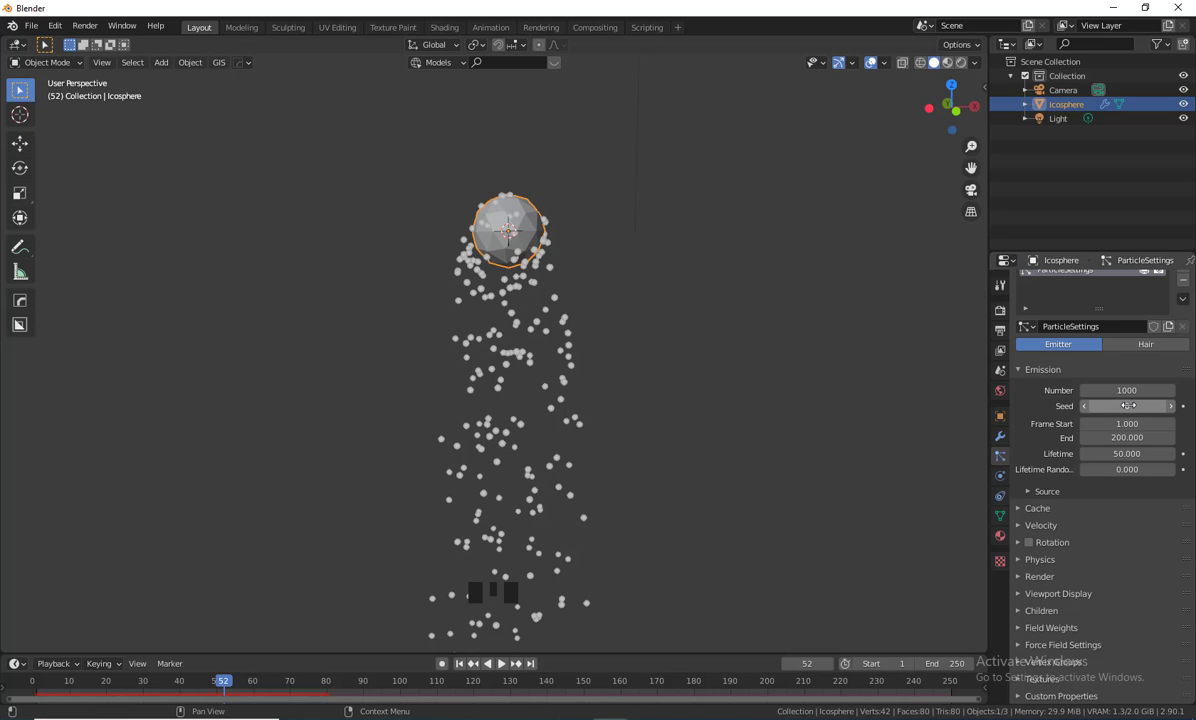
pyautogui.moveTo(1127, 405)
pyautogui.mouseDown()
pyautogui.moveTo(1160, 405)
pyautogui.moveTo(1141, 405)
pyautogui.mouseUp()
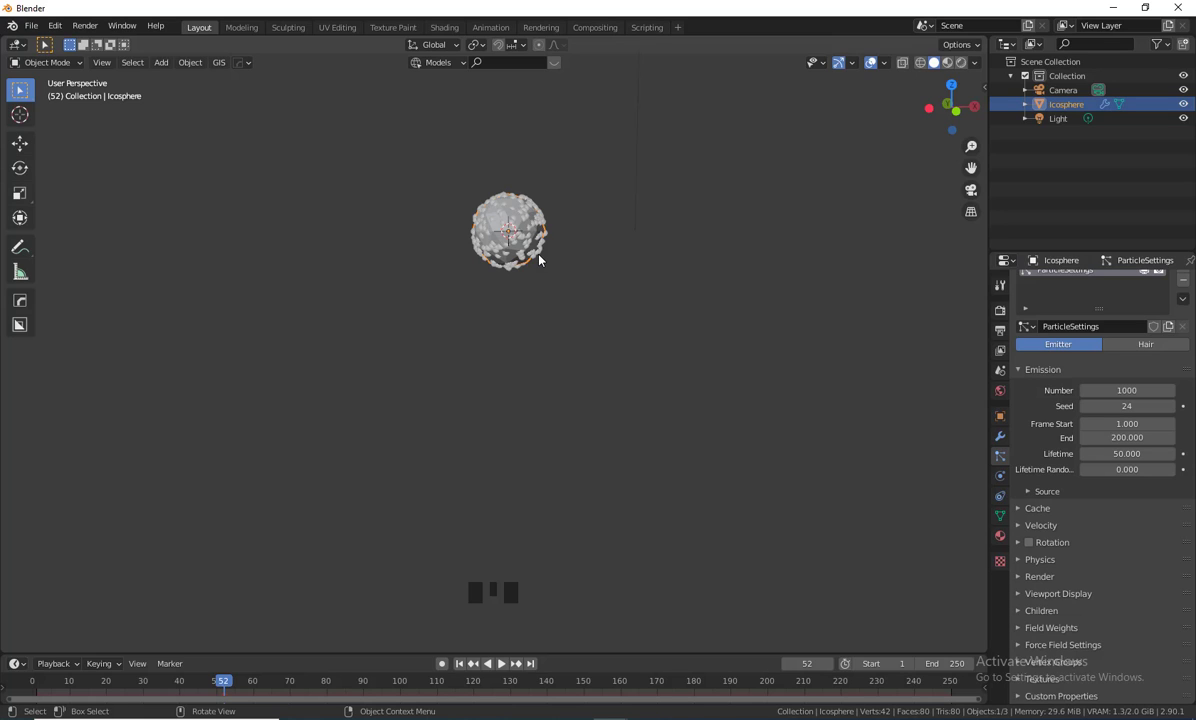
# - Rename the ico sphere object to "Particle Emitter"
pyautogui.click(1066, 104)
pyautogui.doubleClick(1066, 104)
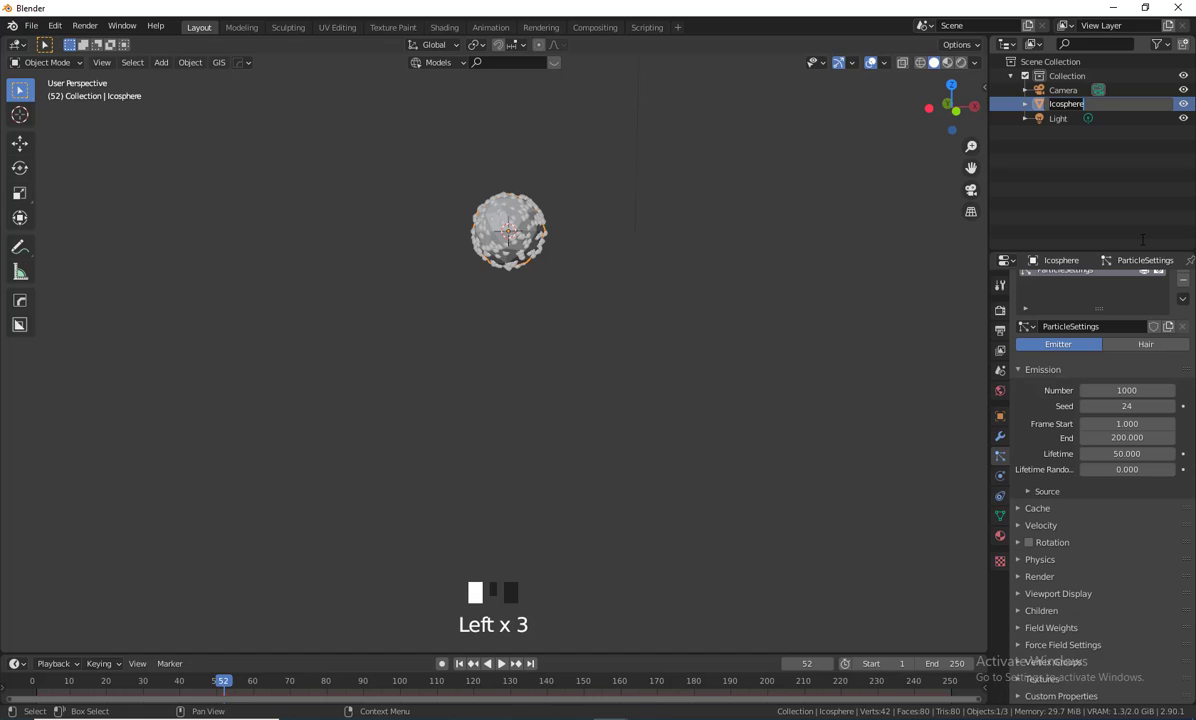
pyautogui.write('Part')
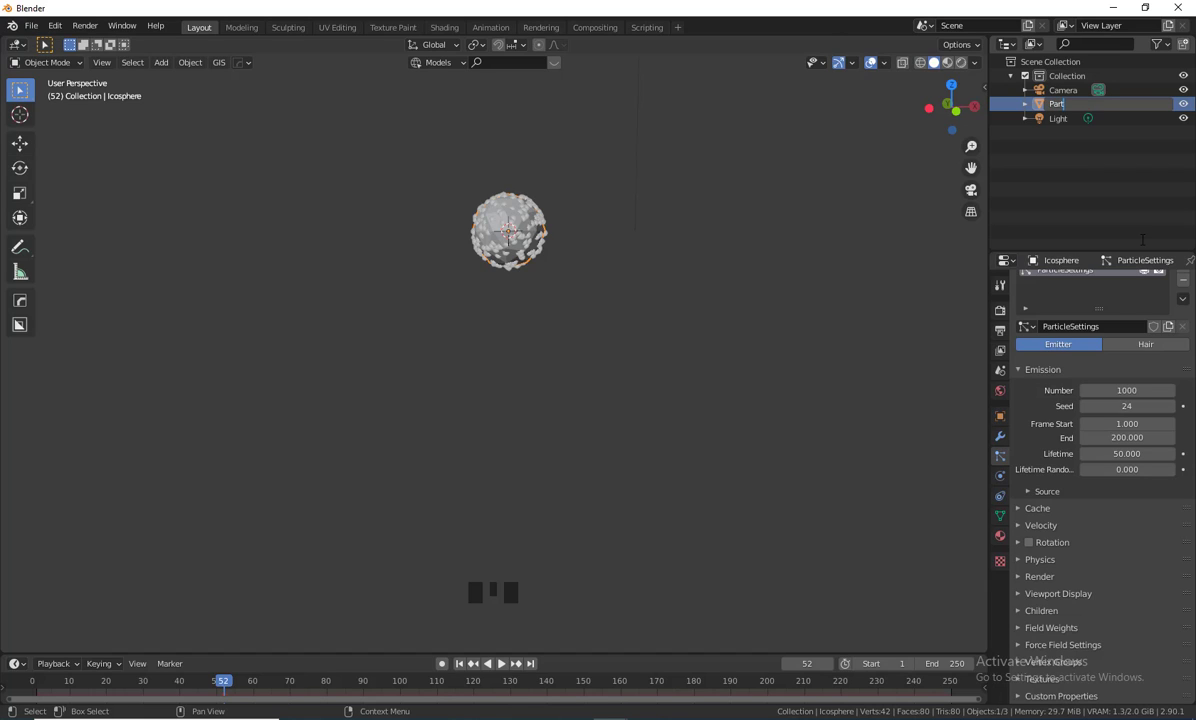
pyautogui.write('icle Emitter')
pyautogui.press('Return')
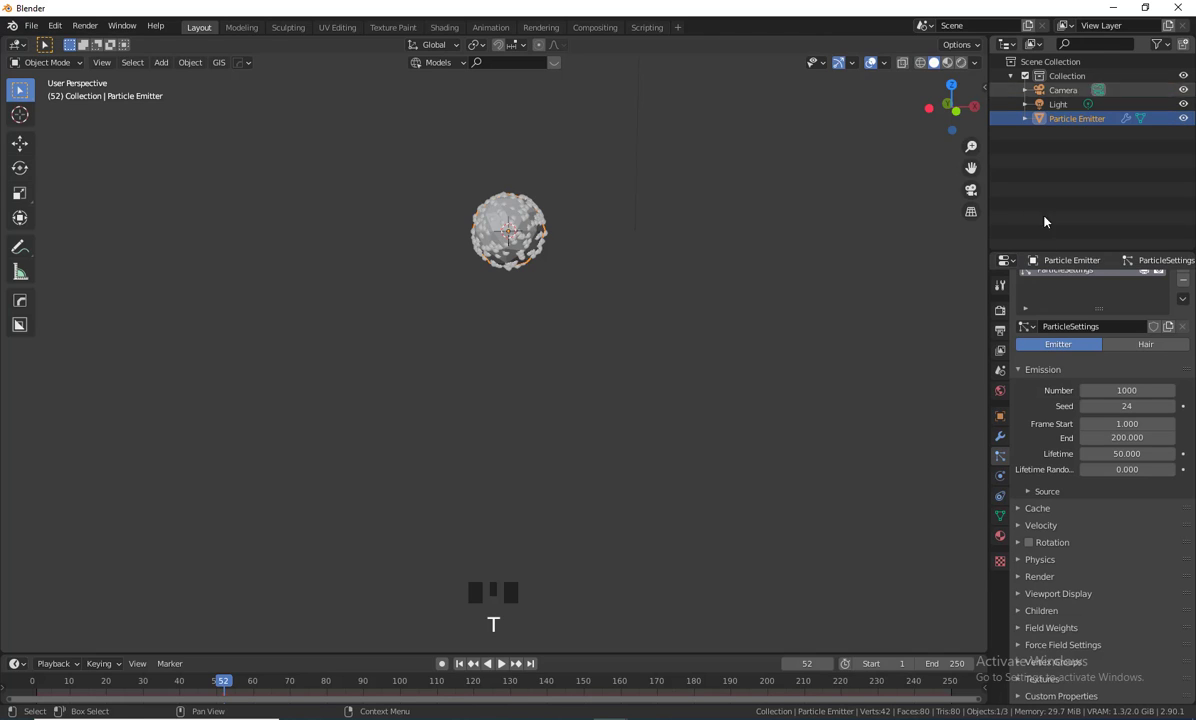
# - Set the particle system's emission seed back to 0
pyautogui.click(1137, 407)
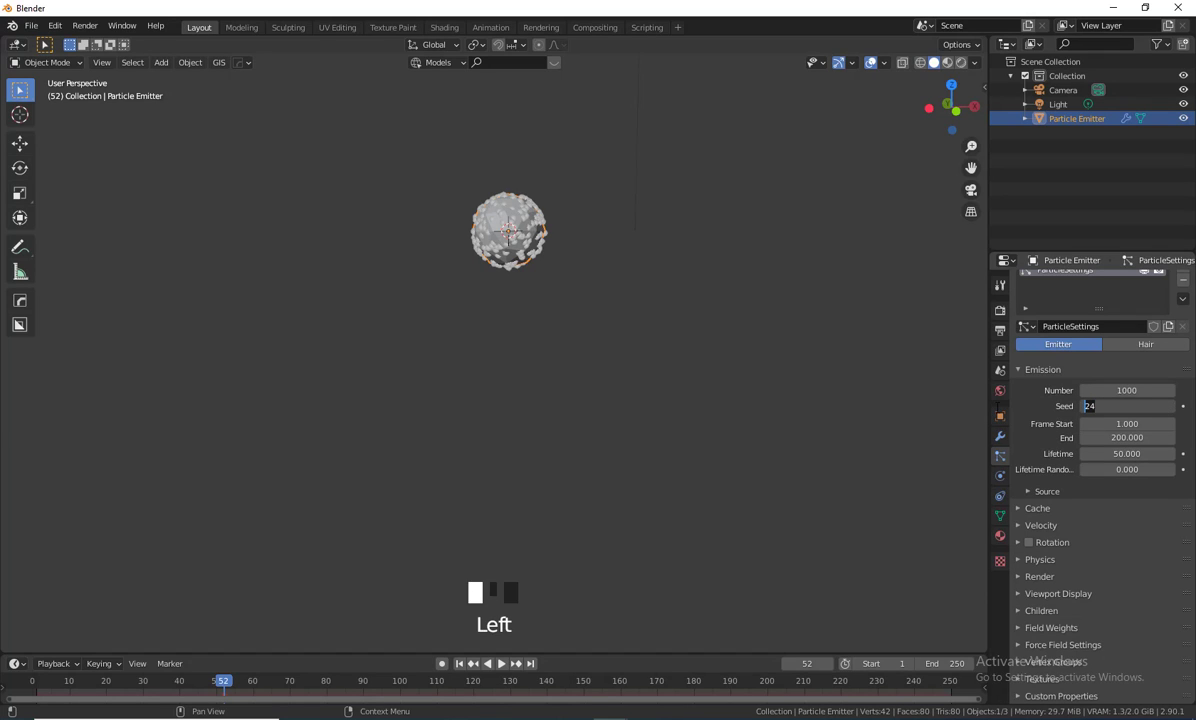
pyautogui.write('0')
pyautogui.press('Return')
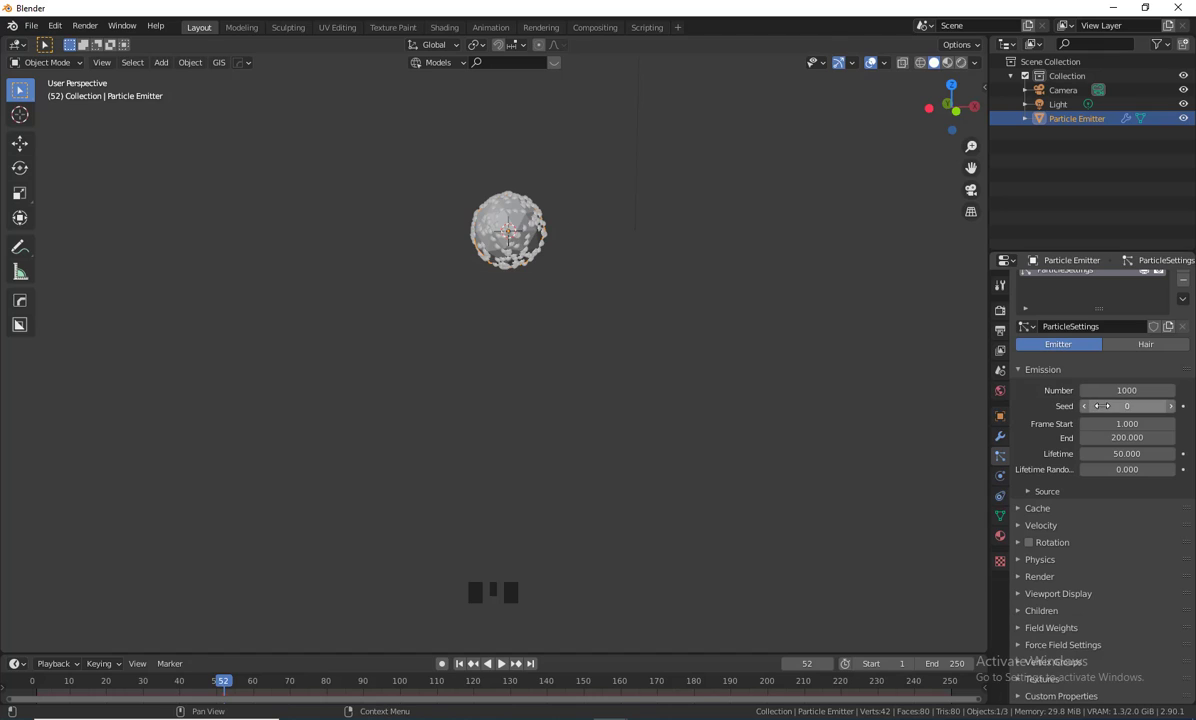
pyautogui.click(1141, 406)
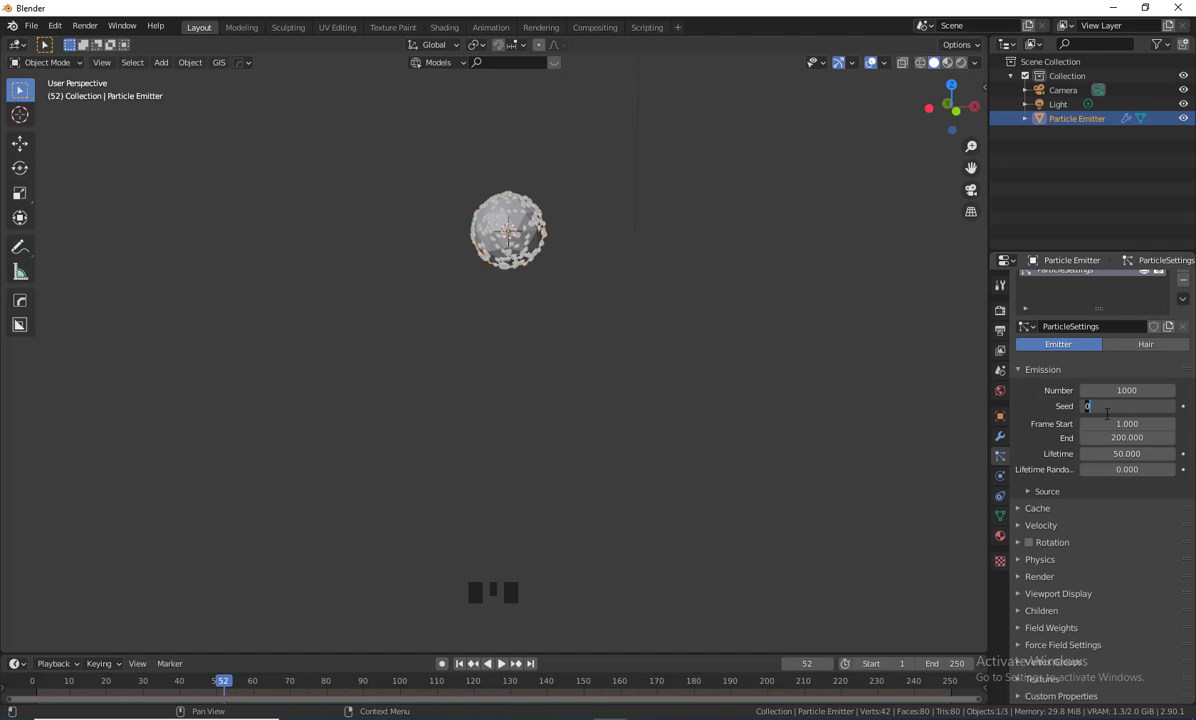
pyautogui.click(1035, 406)
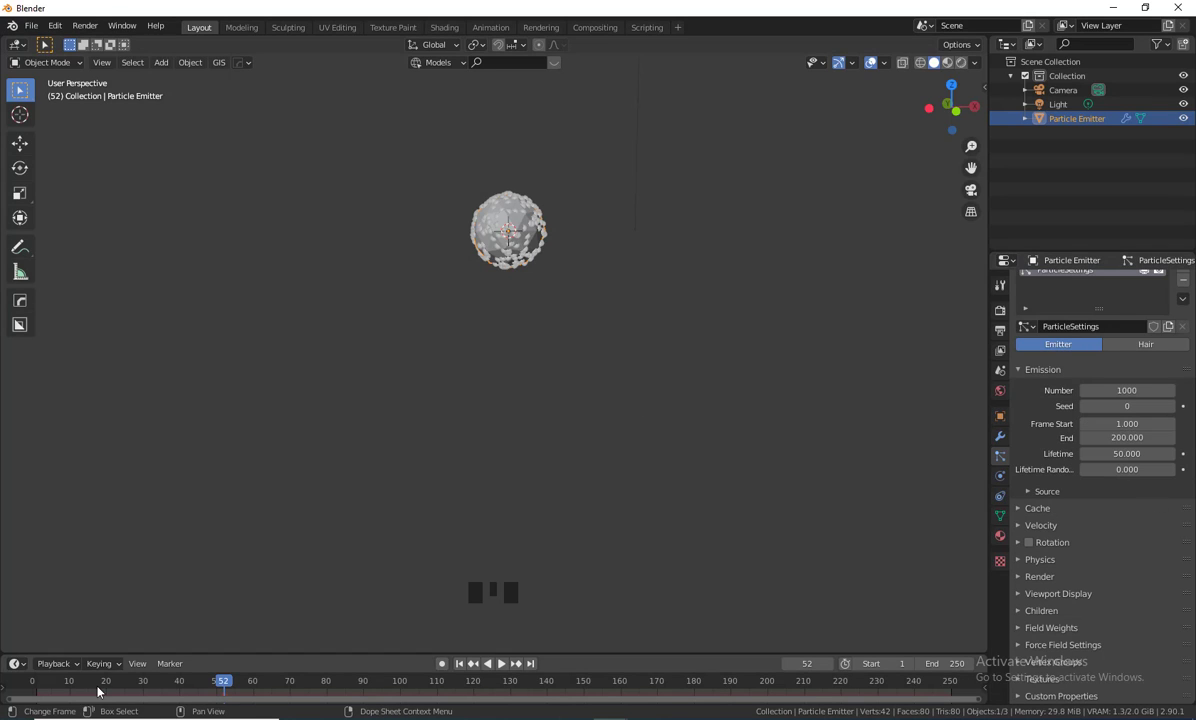
# - Replay the particle simulation from frame 1 to examine the emission from the ico sphere, then stop playback
pyautogui.moveTo(224, 681); pyautogui.dragTo(36, 712)
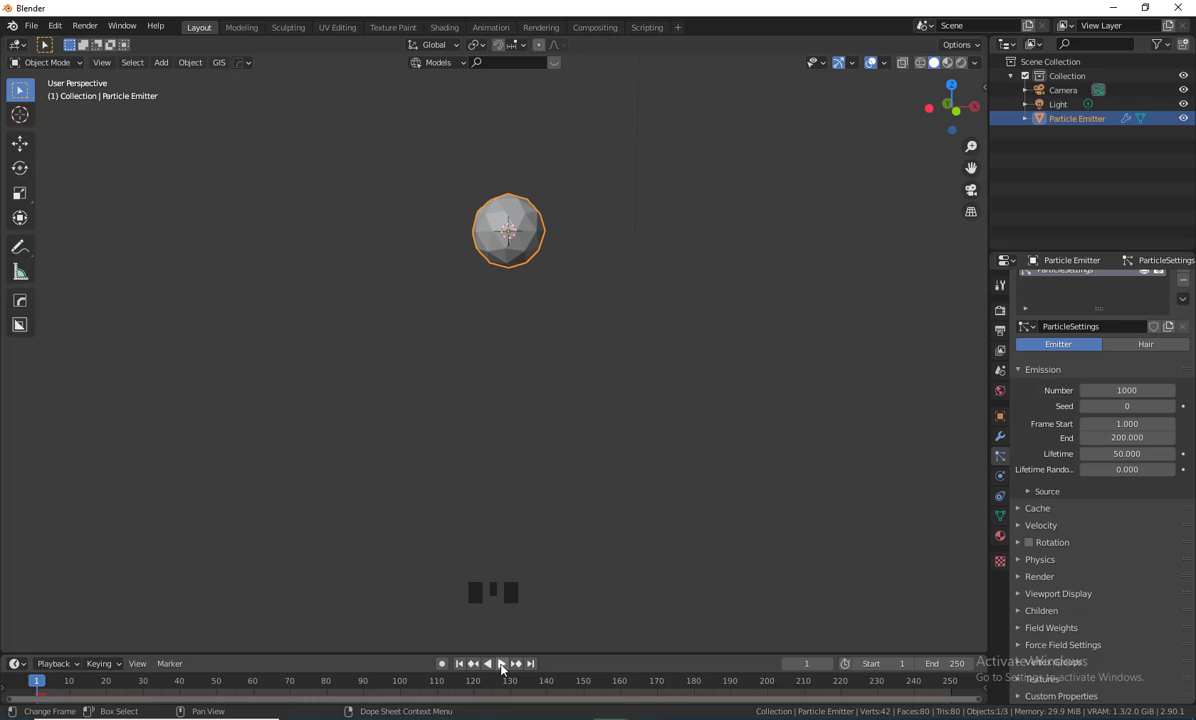
pyautogui.click(501, 664)
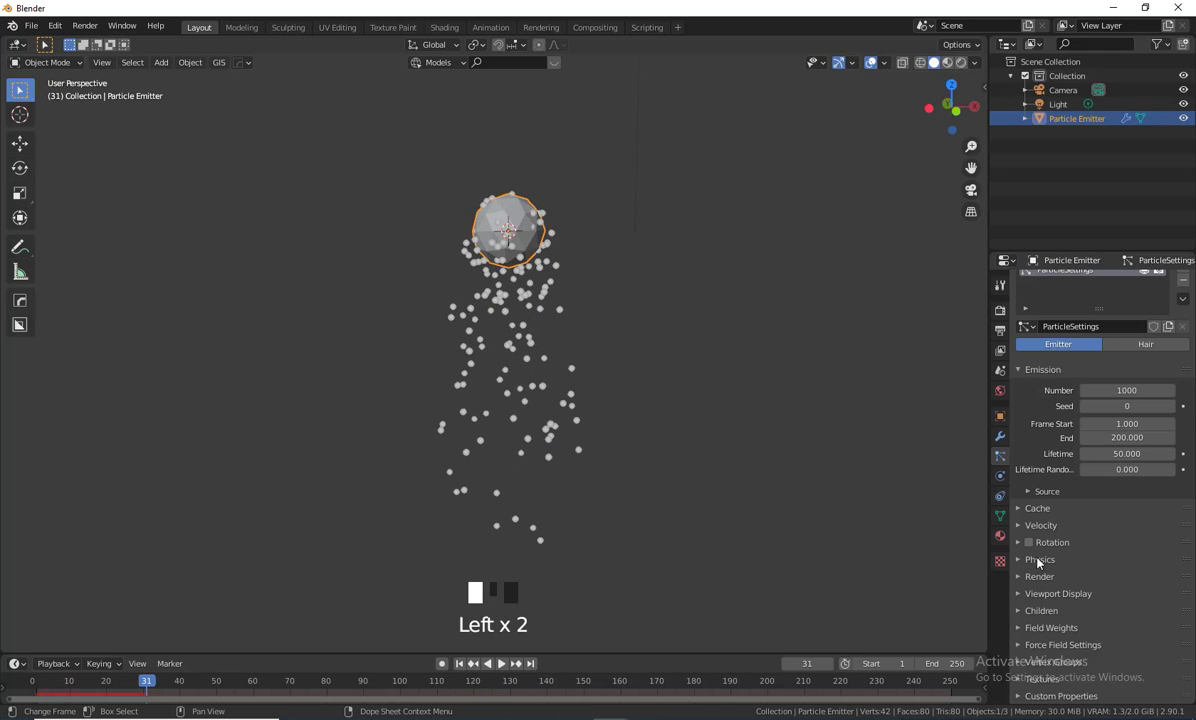
pyautogui.click(498, 664)
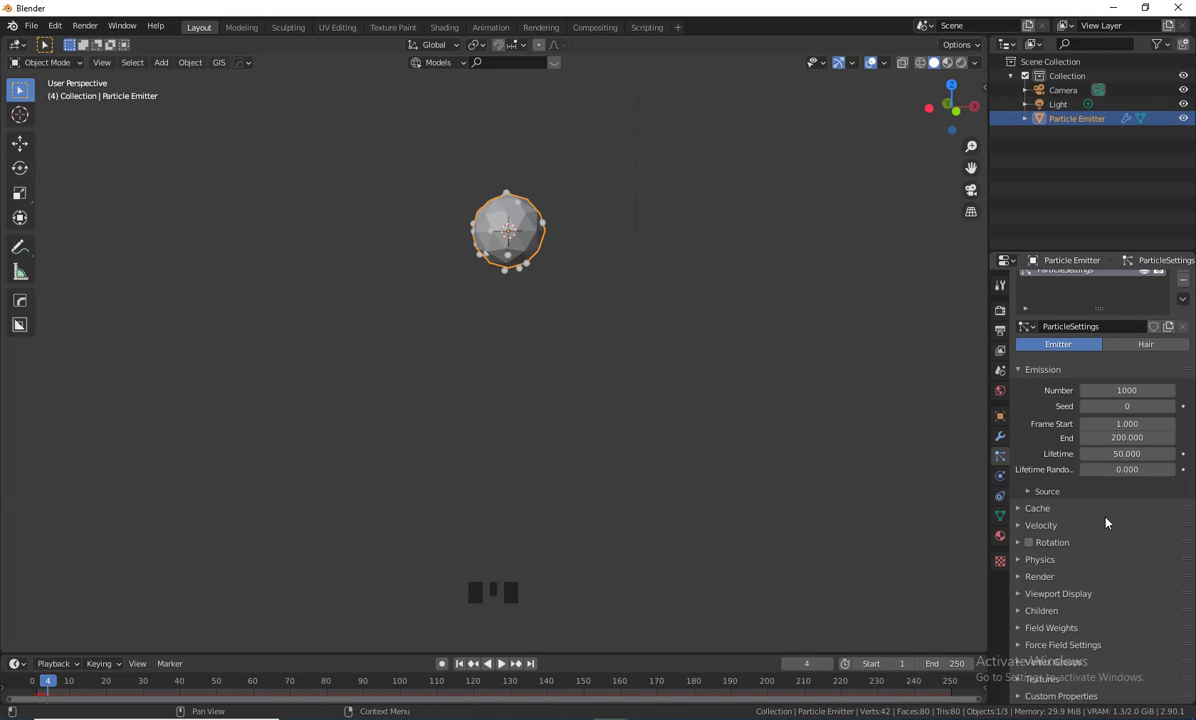
# - Expand the emission source settings and play the simulation to examine how particles leave the sphere's faces
pyautogui.scroll(-2, 1032, 515)
pyautogui.scroll(1, 1030, 510)
pyautogui.click(1040, 507)
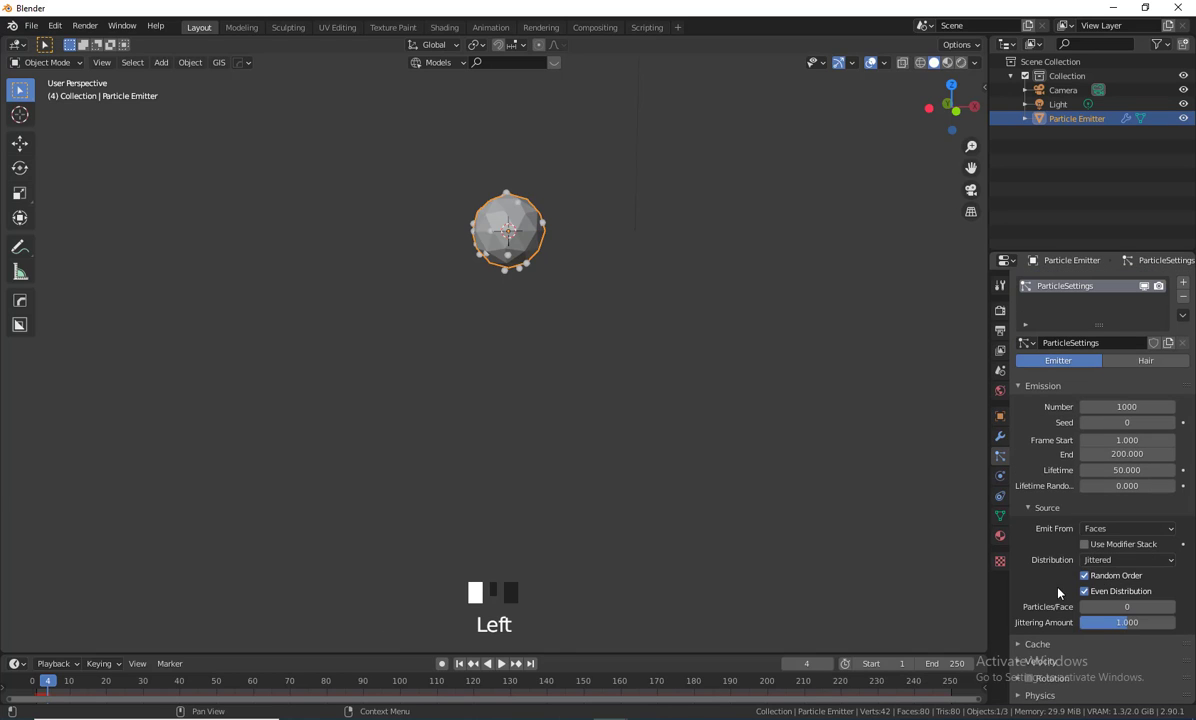
pyautogui.scroll(-3, 1058, 593)
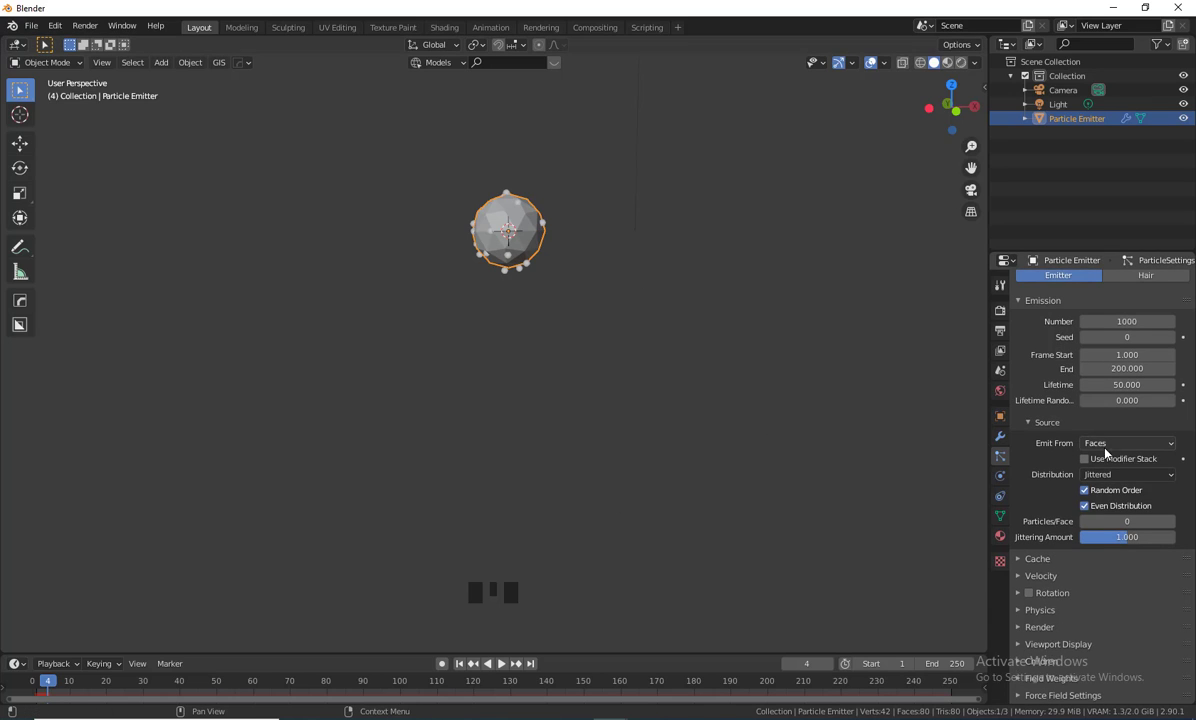
pyautogui.click(503, 665)
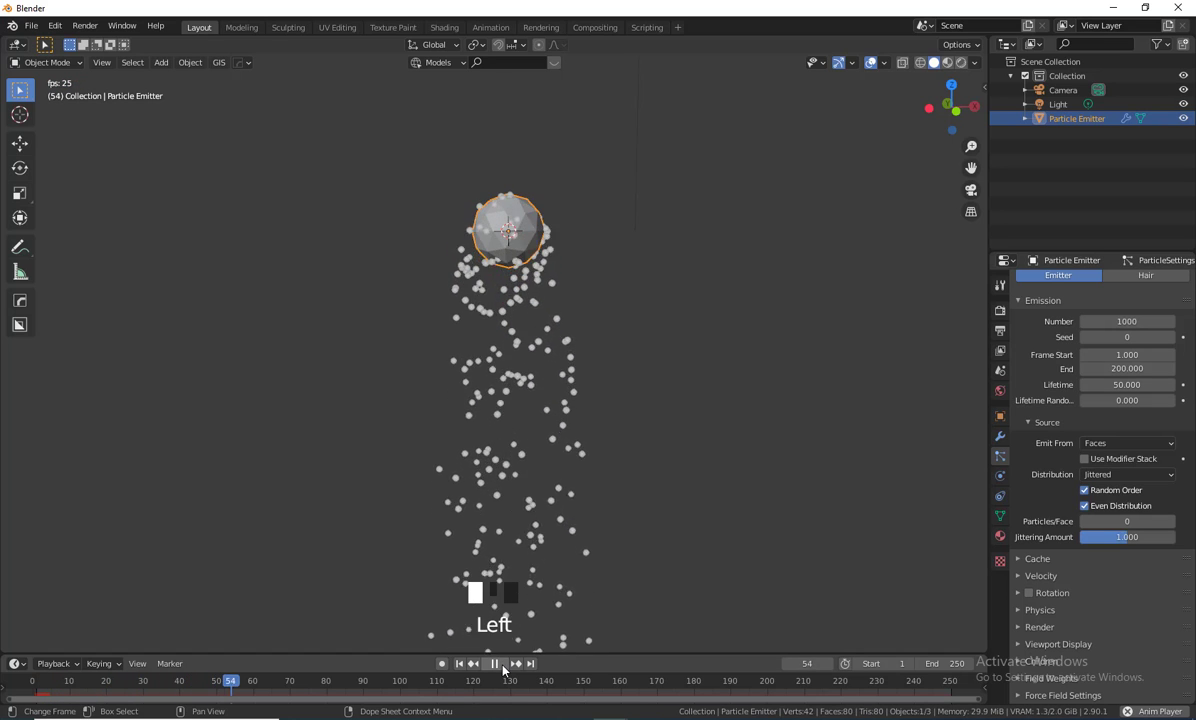
pyautogui.click(494, 665)
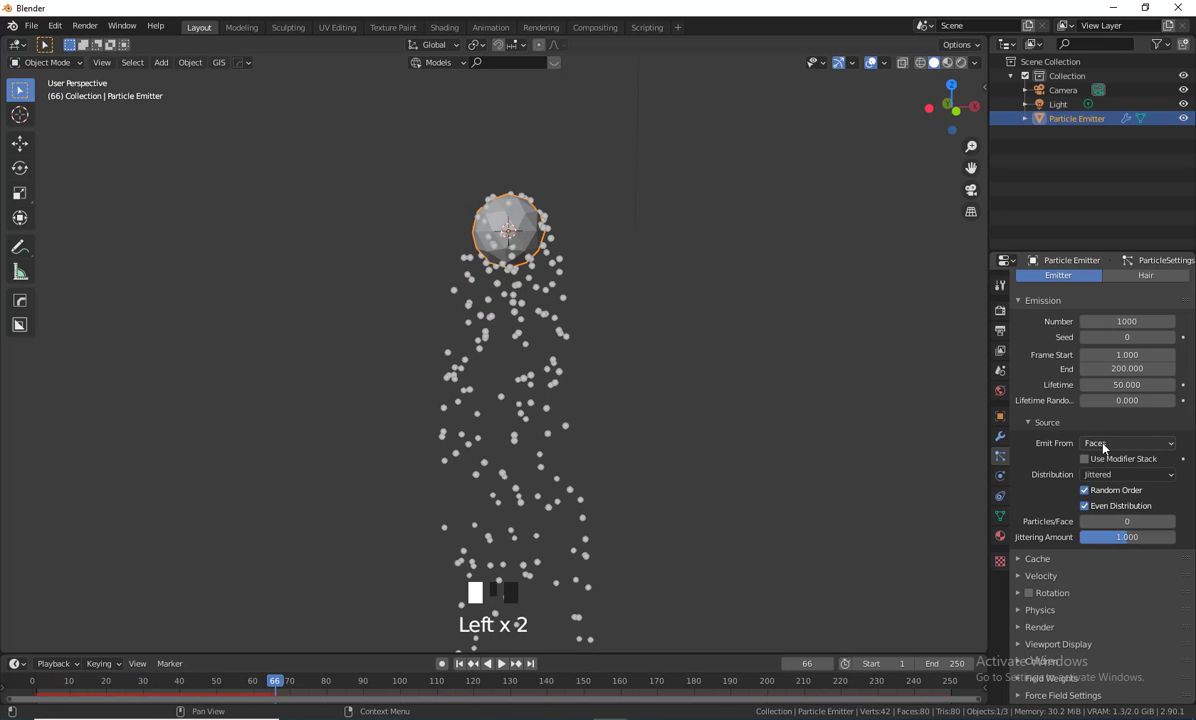
# - Set the particles to emit from Vertices and replay from frame 1, inspecting the particles around the sphere up close
pyautogui.click(1118, 446)
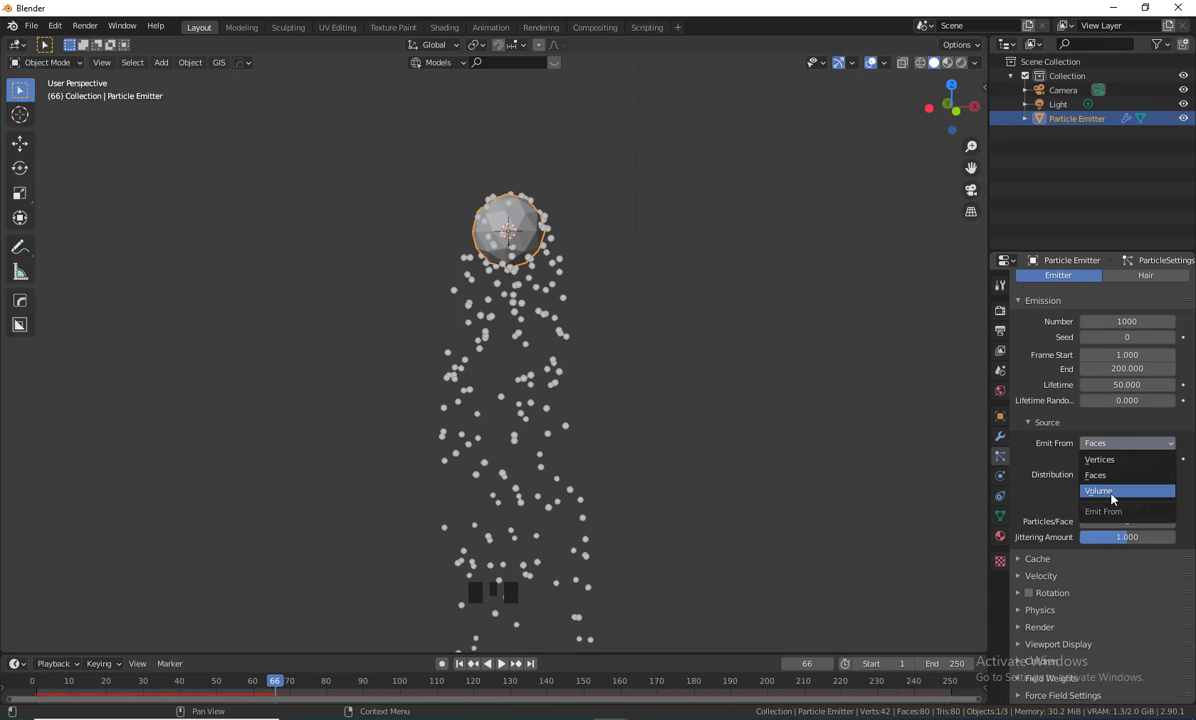
pyautogui.click(1112, 461)
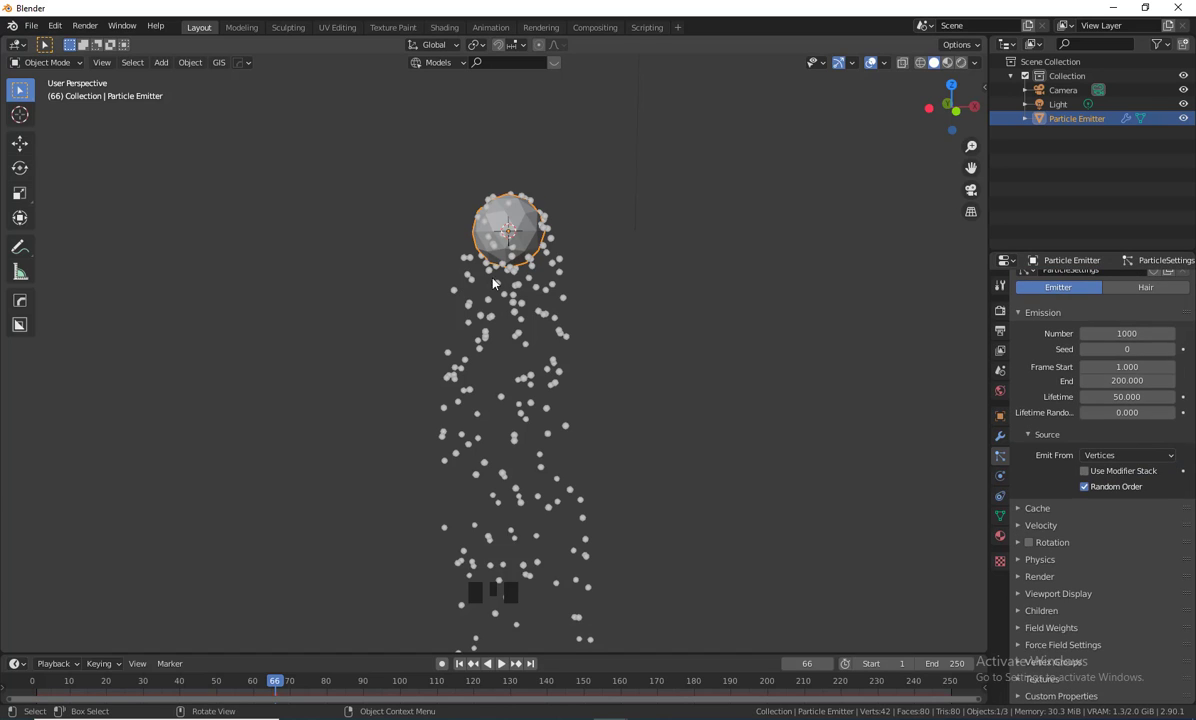
pyautogui.click(459, 664)
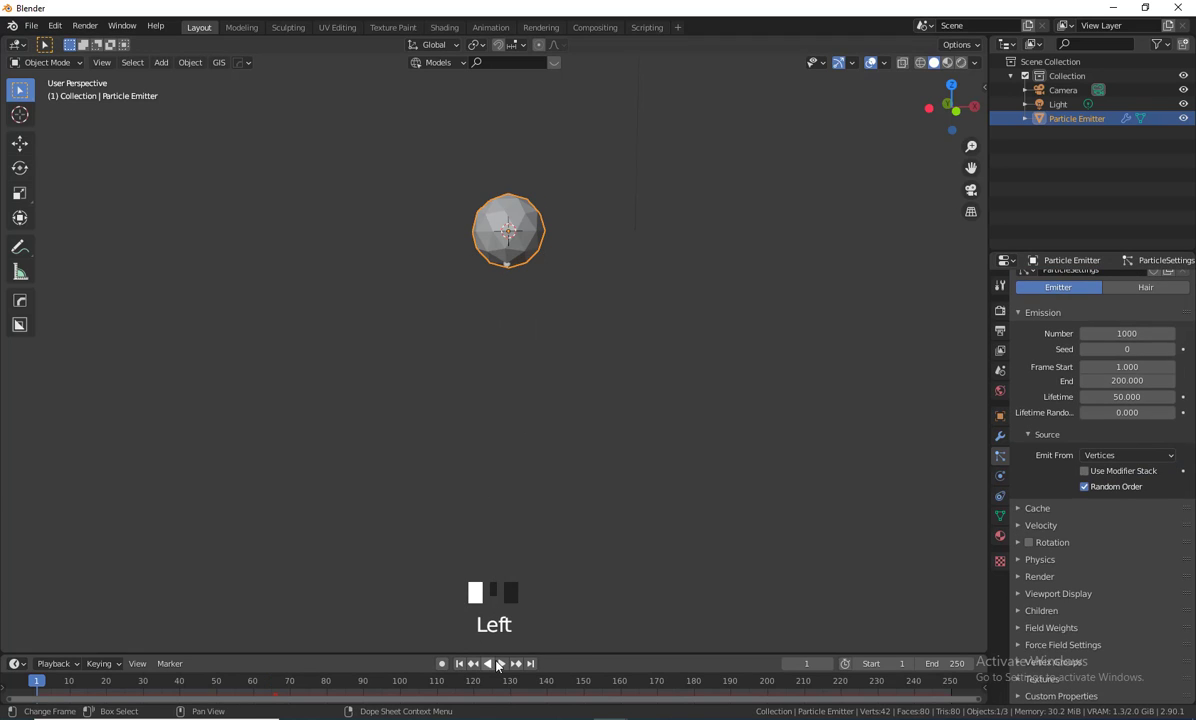
pyautogui.click(502, 664)
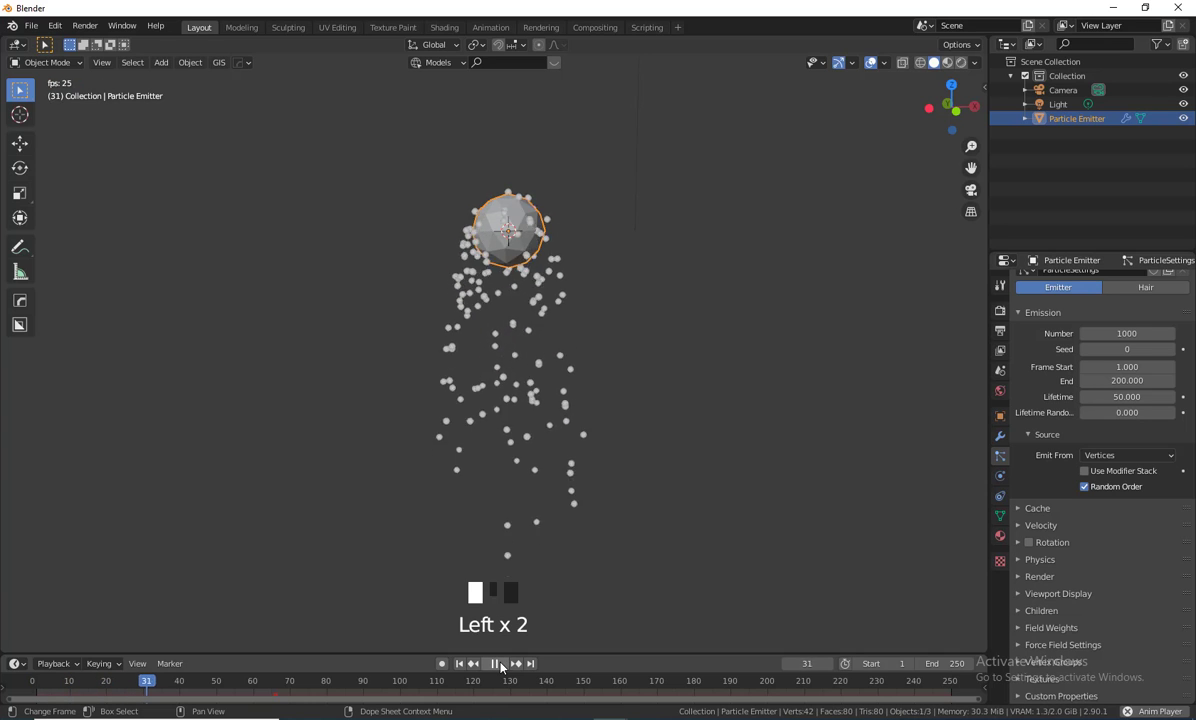
pyautogui.click(497, 664)
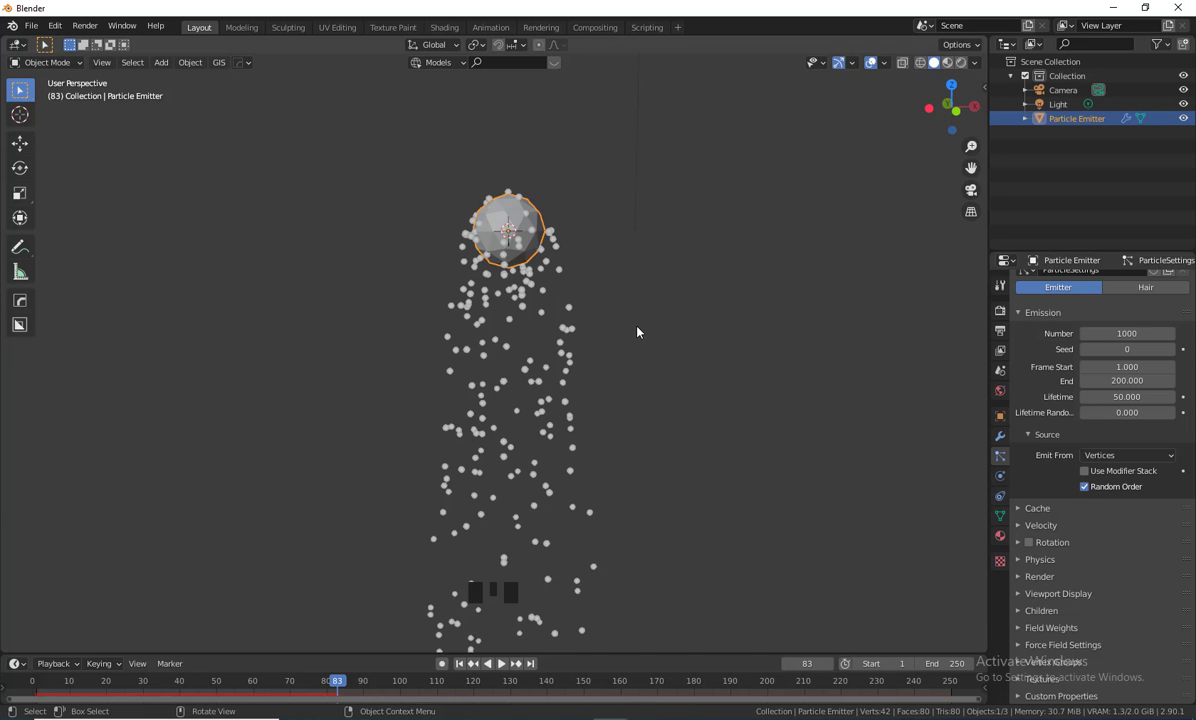
pyautogui.moveTo(637, 332); pyautogui.dragTo(515, 435, button='middle')
pyautogui.scroll(5, 686, 312)
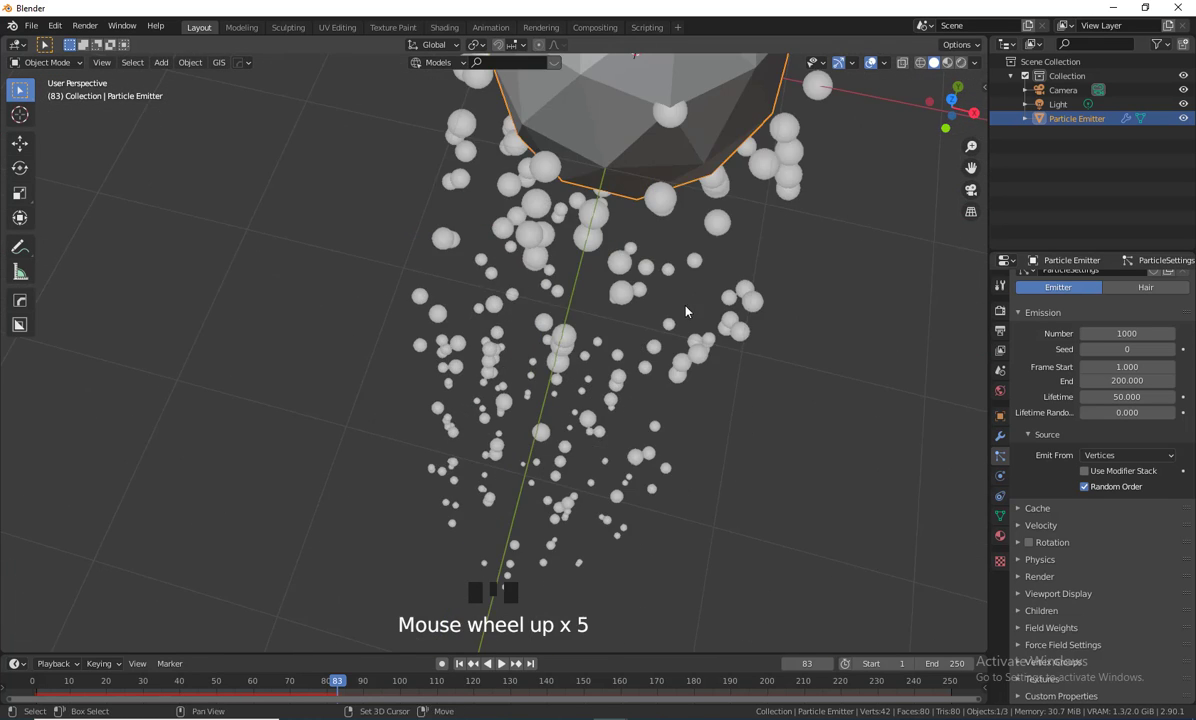
pyautogui.keyDown('shift'); pyautogui.moveTo(686, 312); pyautogui.dragTo(558, 313, button='middle'); pyautogui.keyUp('shift')
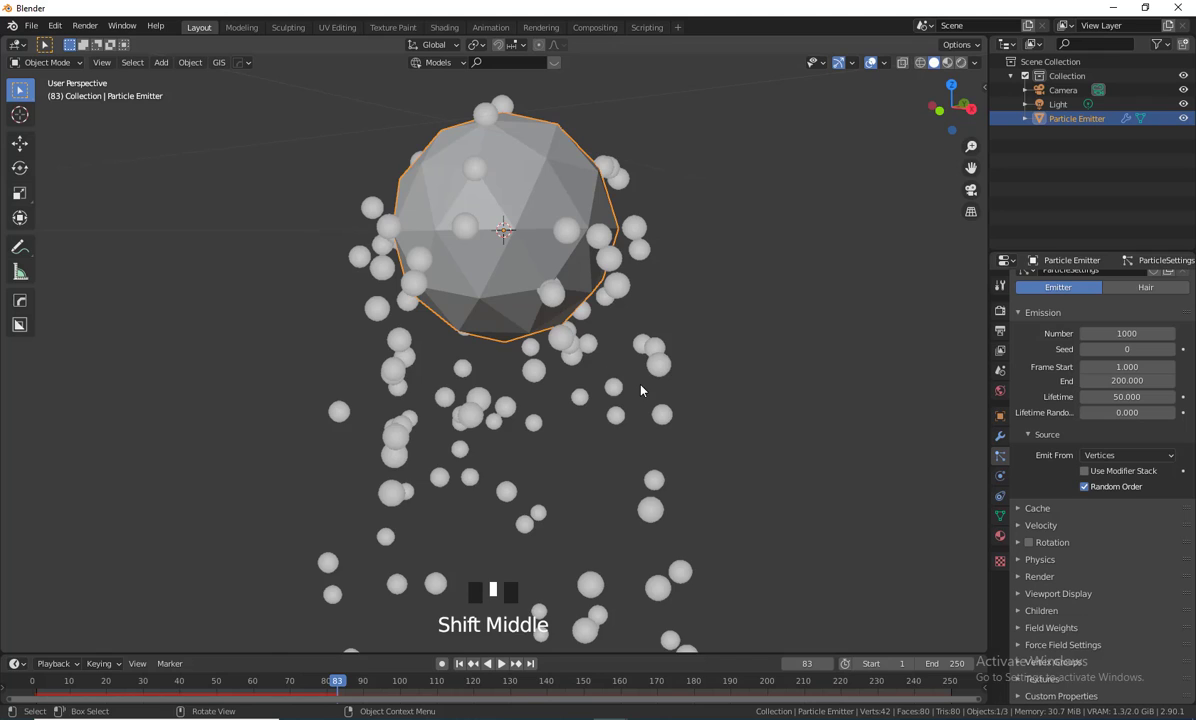
pyautogui.keyDown('shift'); pyautogui.moveTo(641, 390); pyautogui.dragTo(660, 447, button='middle'); pyautogui.keyUp('shift')
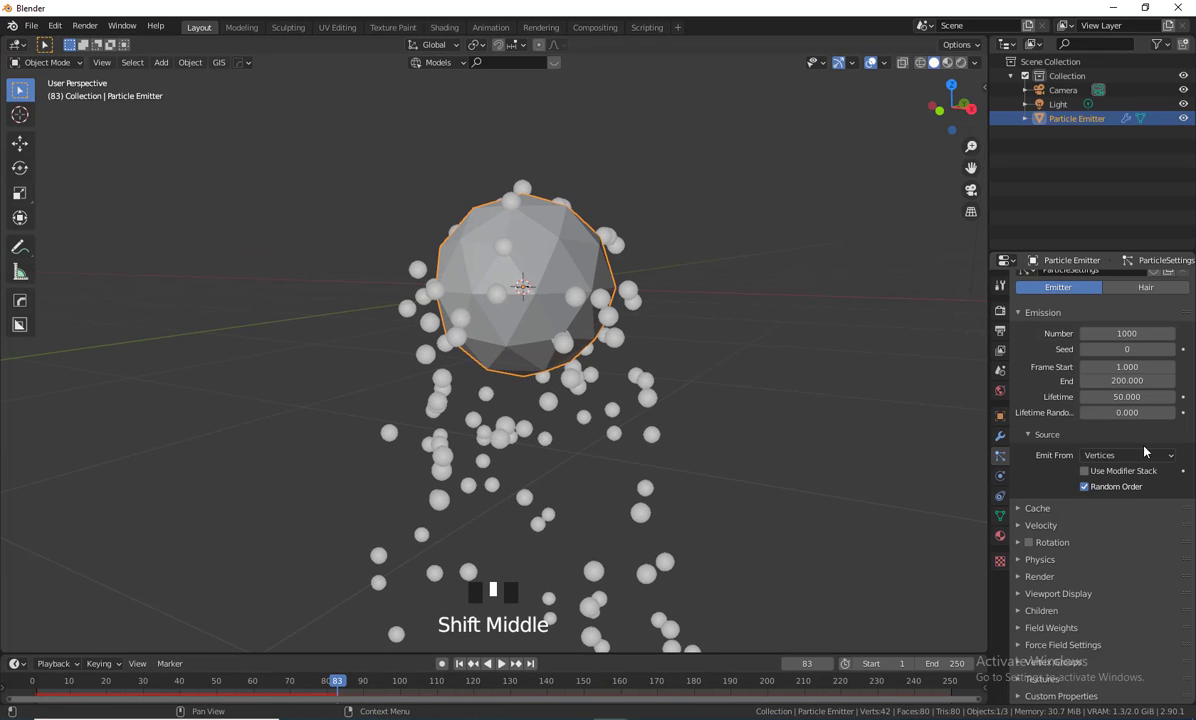
# - Set the particles to emit from Faces and replay the simulation from frame 1 for comparison
pyautogui.click(1129, 455)
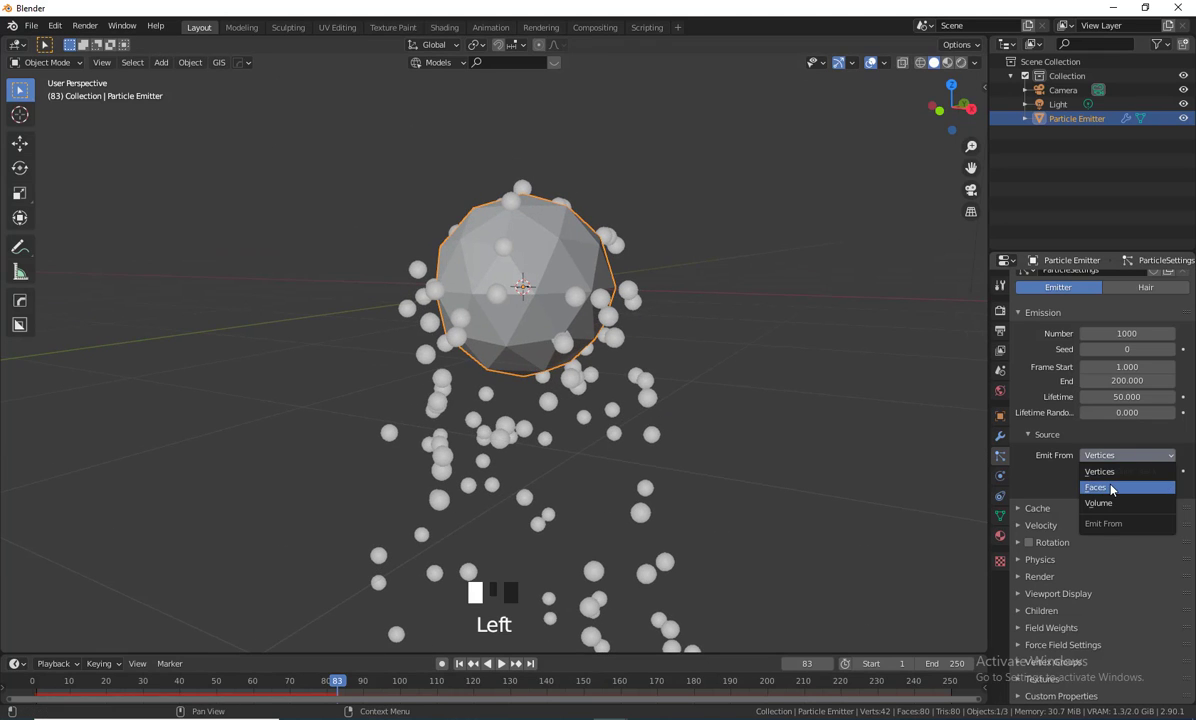
pyautogui.click(1092, 489)
pyautogui.click(459, 663)
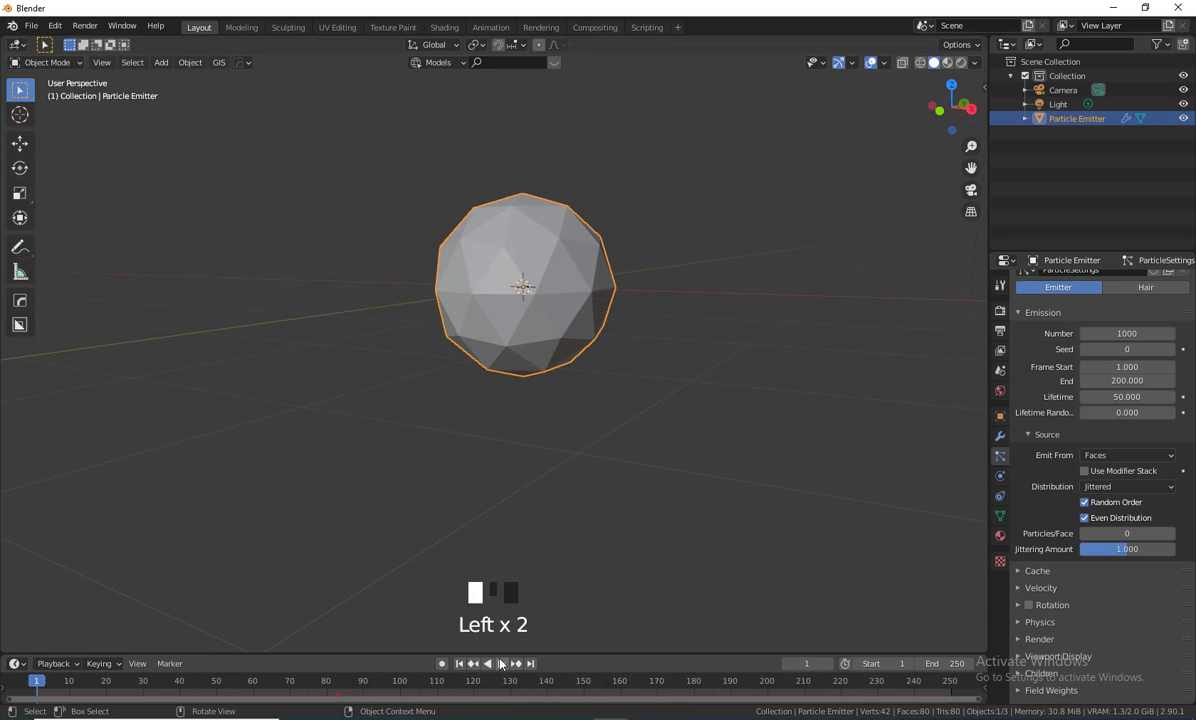
pyautogui.click(500, 663)
pyautogui.click(500, 663)
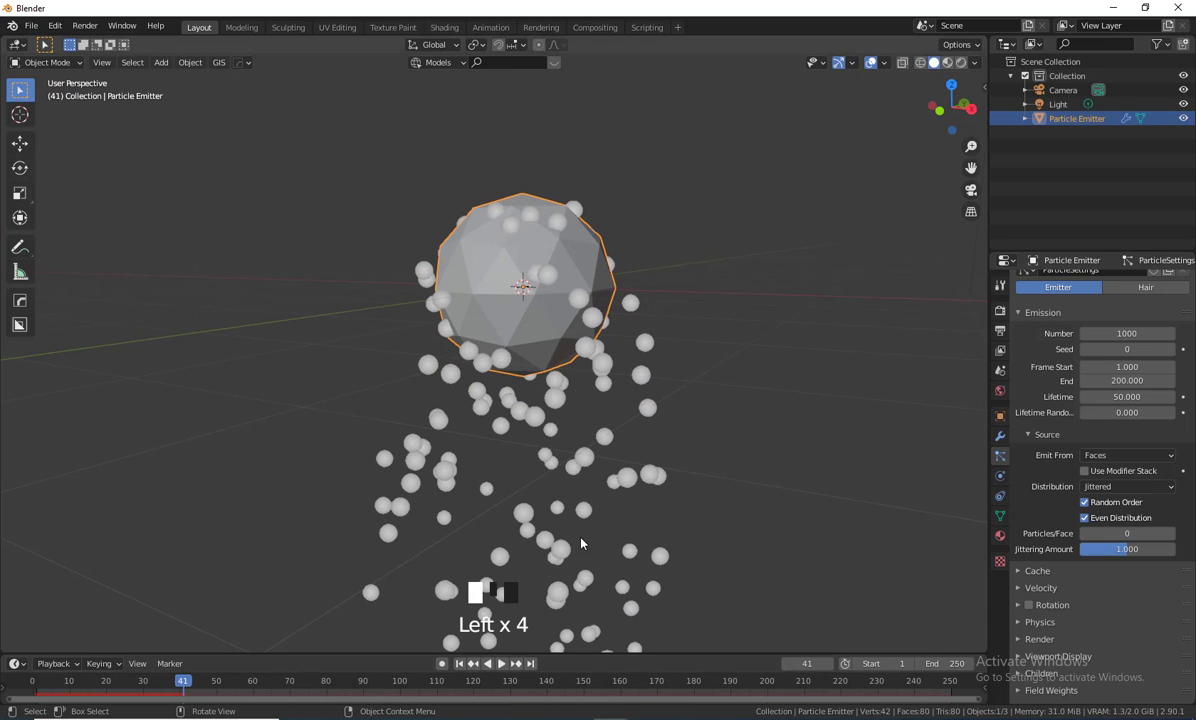
pyautogui.moveTo(560, 295); pyautogui.dragTo(600, 380, button='middle')
pyautogui.scroll(-3, 642, 429)
# - Switch the emission source to Vertices again and restart the simulation from frame 1
pyautogui.click(1125, 455)
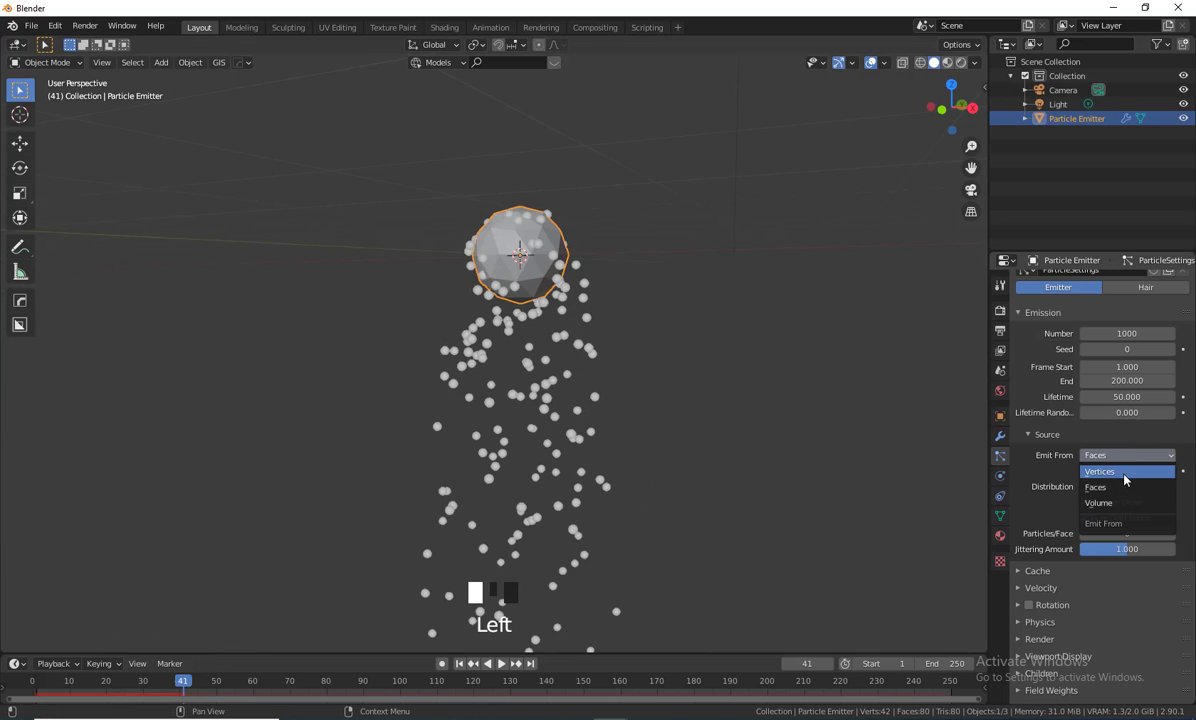
pyautogui.click(1110, 472)
pyautogui.moveTo(580, 493); pyautogui.dragTo(603, 478, button='middle')
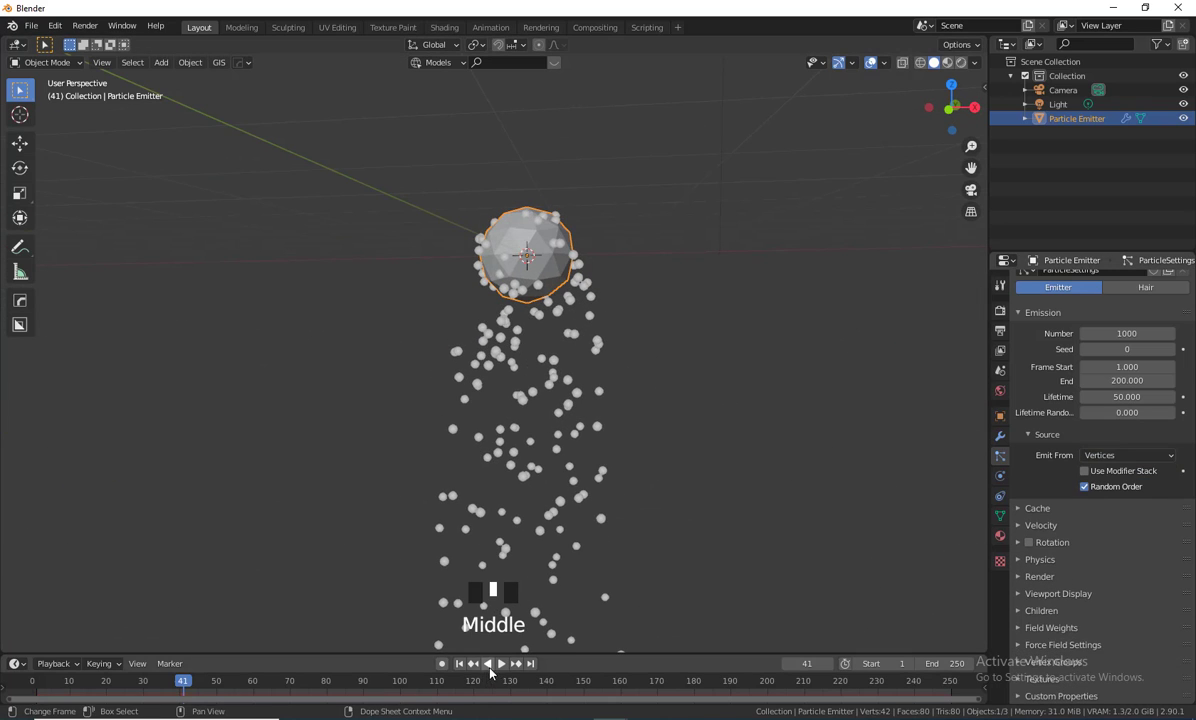
pyautogui.scroll(-2, 604, 478)
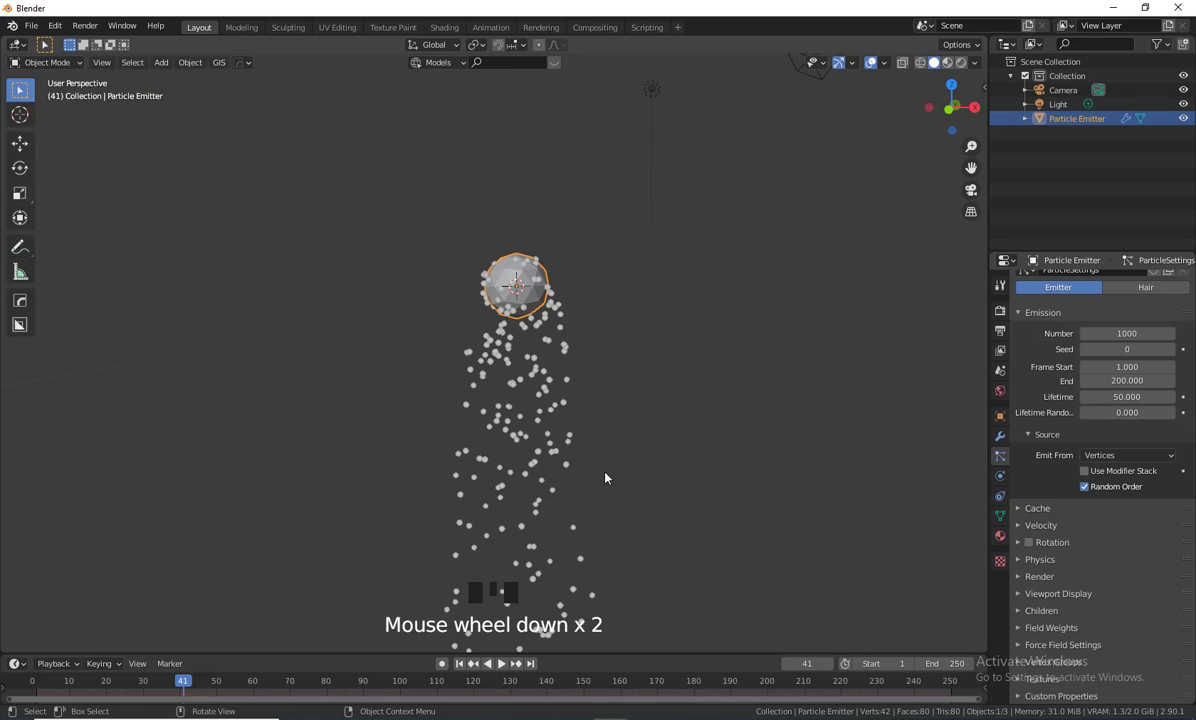
pyautogui.scroll(-2, 605, 478)
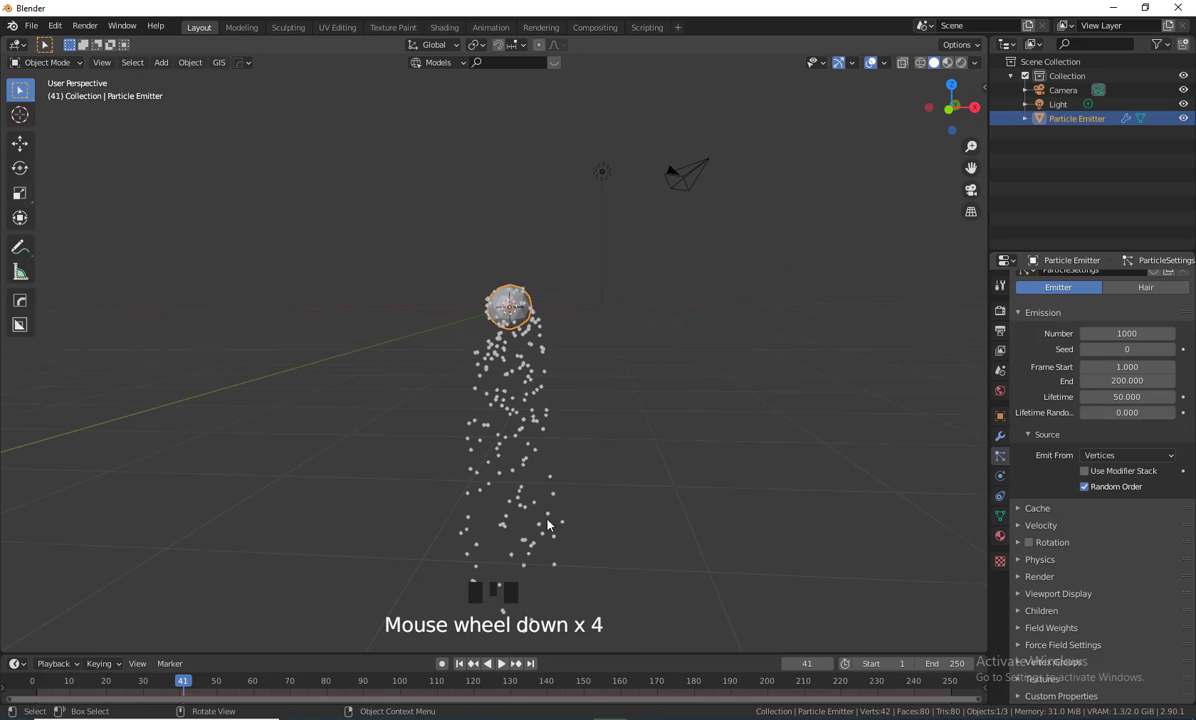
pyautogui.click(461, 664)
pyautogui.click(501, 665)
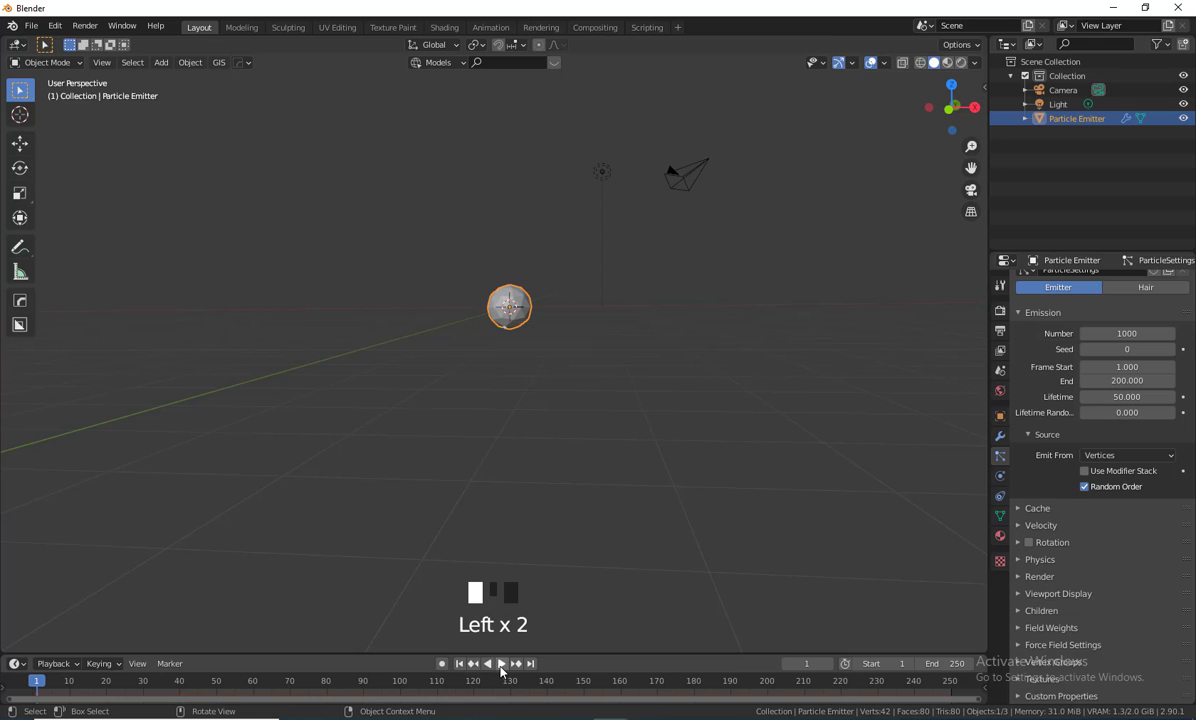
pyautogui.click(501, 665)
# - Examine the falling particles from several angles and distances during playback, then stop the animation and return to frame 1
pyautogui.scroll(2, 589, 432)
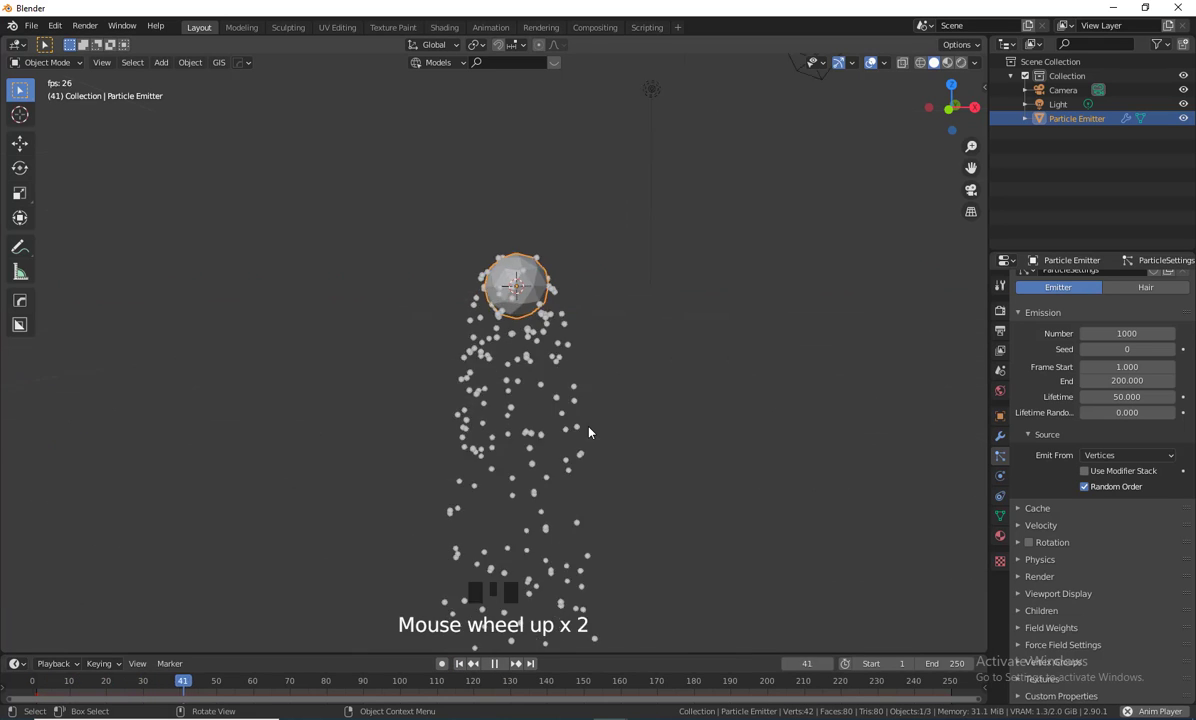
pyautogui.scroll(3, 585, 410)
pyautogui.moveTo(614, 462); pyautogui.dragTo(561, 247, button='middle')
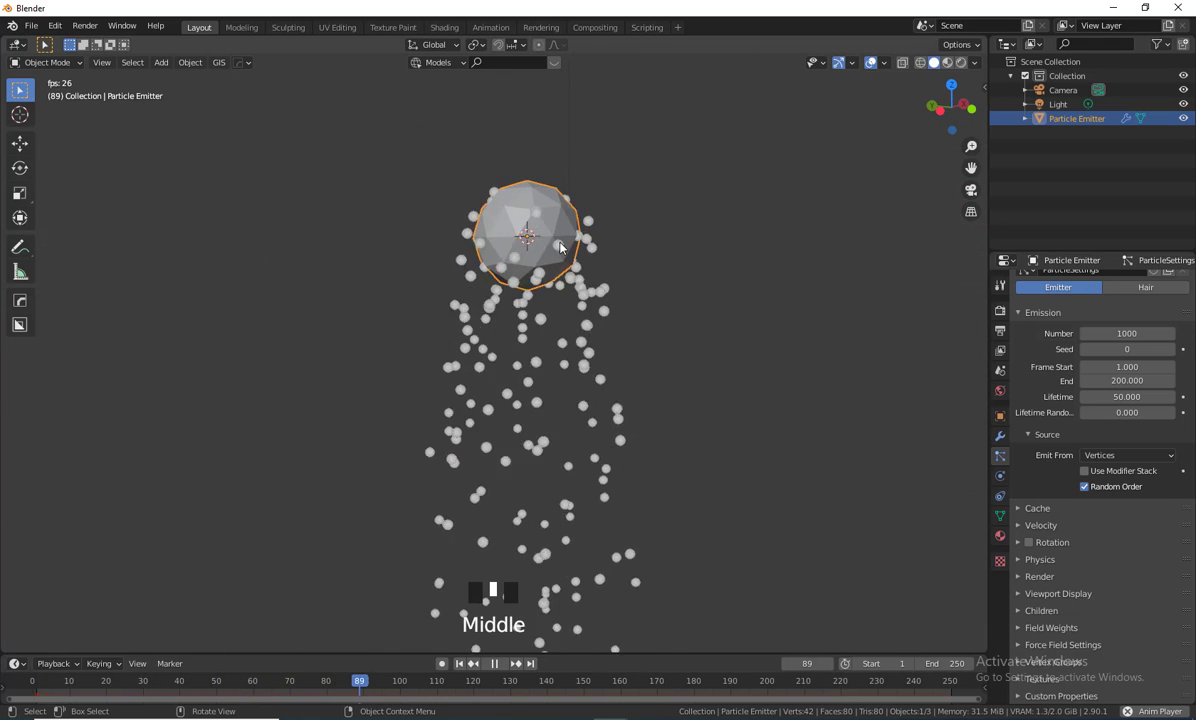
pyautogui.scroll(-2, 707, 405)
pyautogui.moveTo(707, 405); pyautogui.dragTo(656, 465, button='middle')
pyautogui.scroll(2, 654, 457)
pyautogui.scroll(-3, 578, 513)
pyautogui.scroll(4, 638, 484)
pyautogui.keyDown('shift'); pyautogui.moveTo(509, 677); pyautogui.dragTo(509, 677, button='middle'); pyautogui.keyUp('shift')
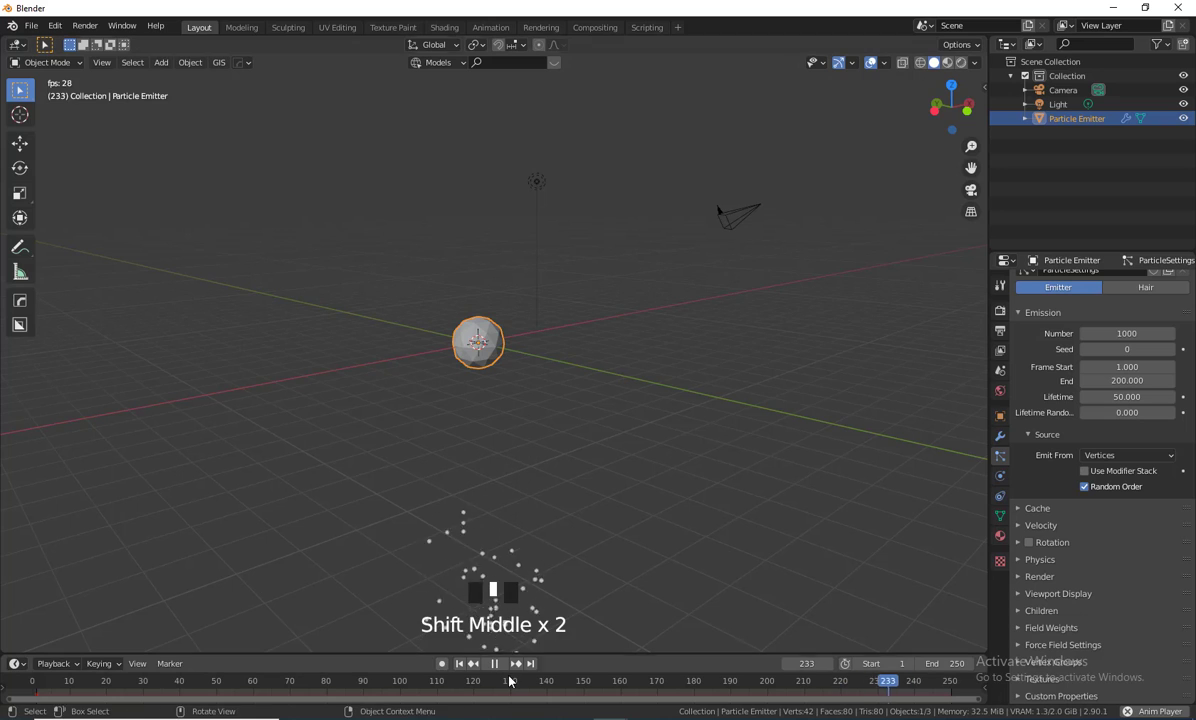
pyautogui.click(494, 663)
# - Add a cube mesh and move it away from the ico sphere so both objects stand side by side
pyautogui.keyDown('shift'); pyautogui.moveTo(649, 555); pyautogui.dragTo(658, 530, button='middle'); pyautogui.keyUp('shift')
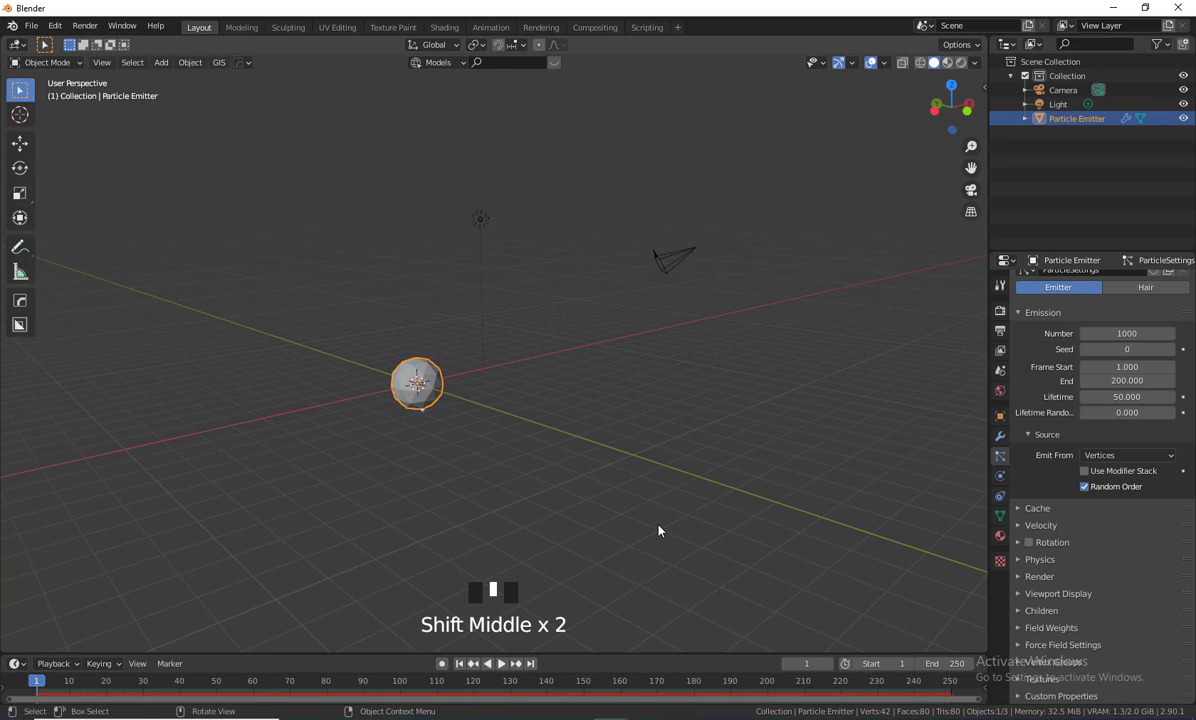
pyautogui.hotkey('shift', 'a')
pyautogui.moveTo(611, 428)
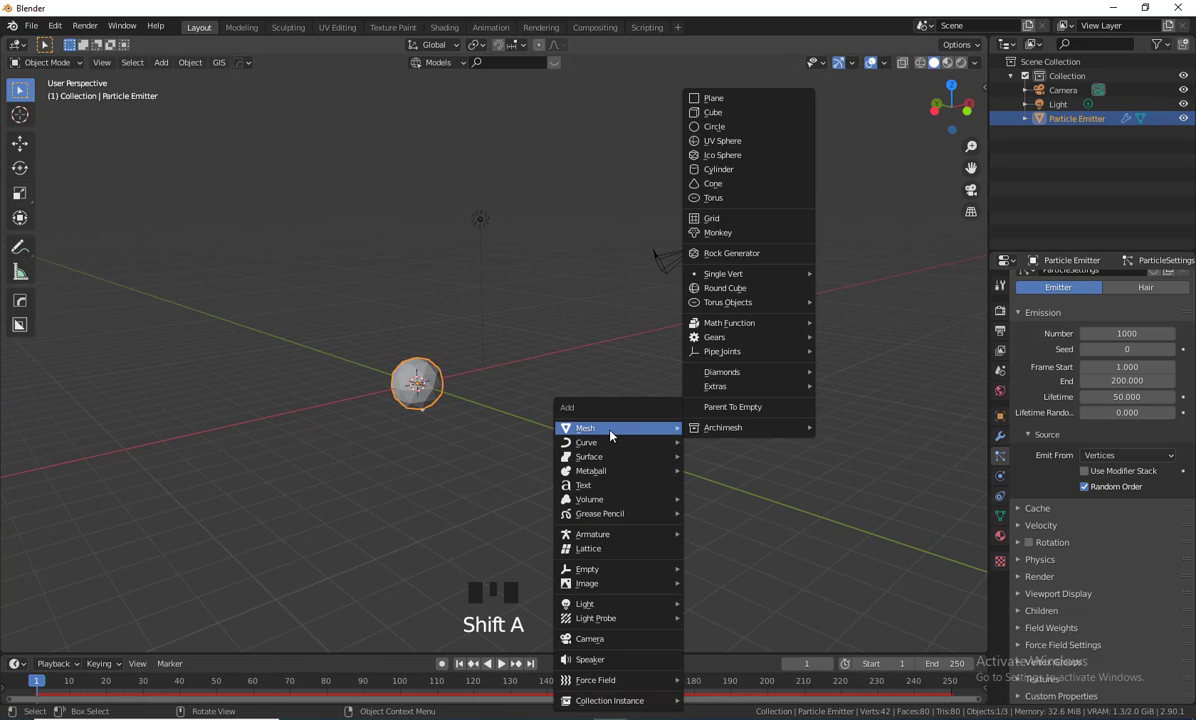
pyautogui.click(729, 113)
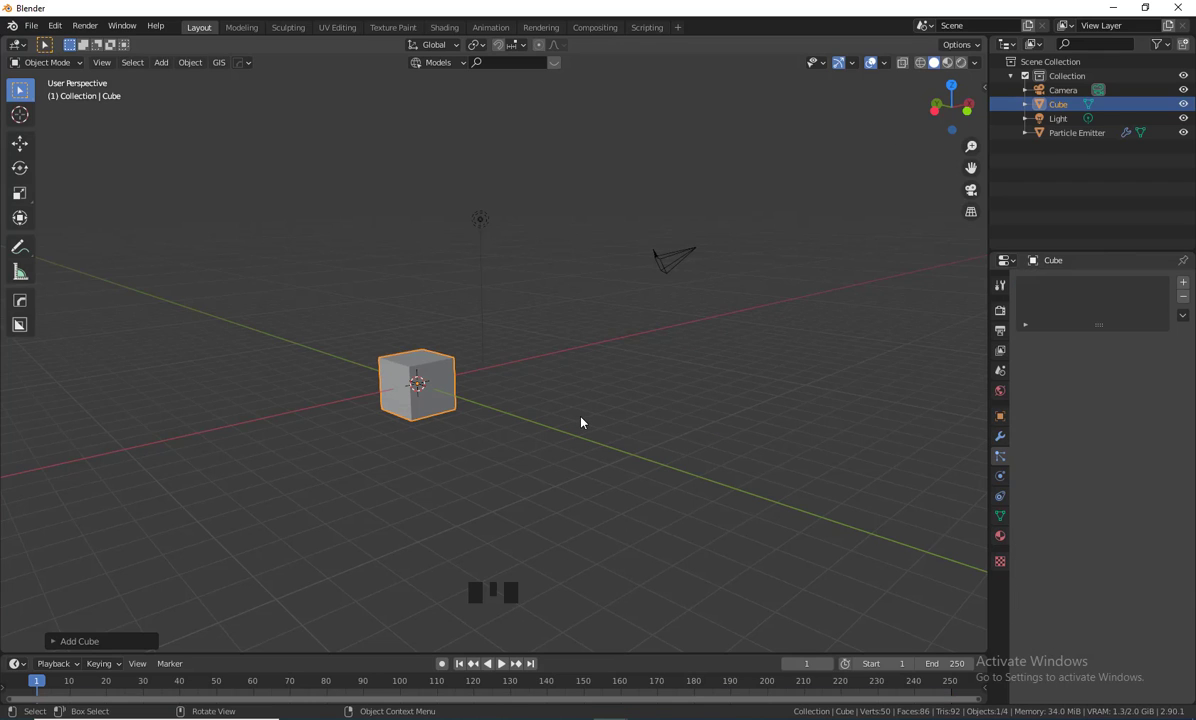
pyautogui.press('g')
pyautogui.click(835, 385)
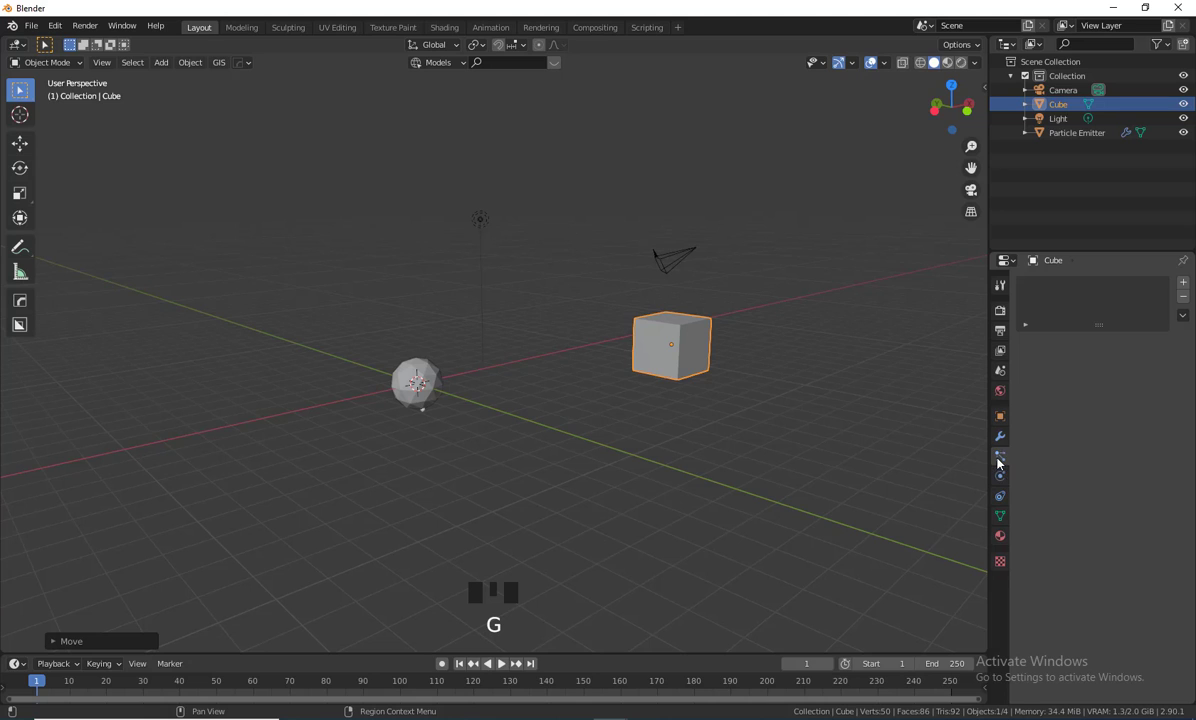
# - Add a particle system to the cube and play the simulation to compare its emission with the ico sphere's
pyautogui.click(1183, 282)
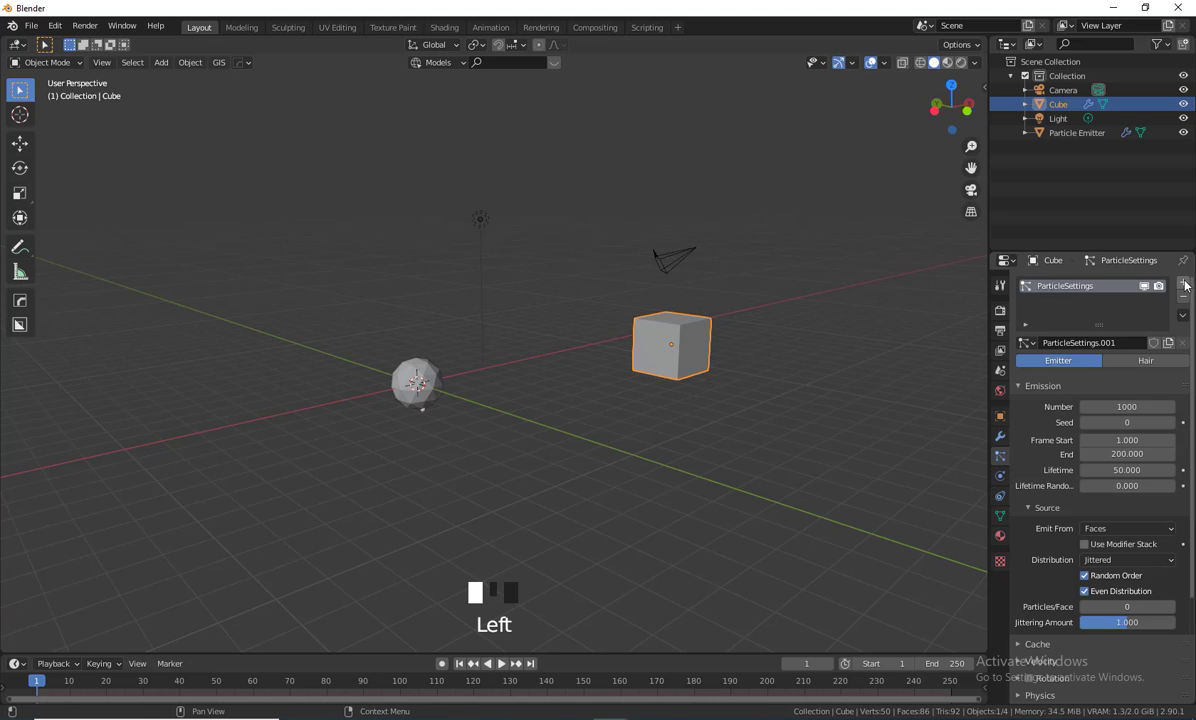
pyautogui.keyDown('shift'); pyautogui.moveTo(743, 487); pyautogui.dragTo(659, 504, button='middle'); pyautogui.keyUp('shift')
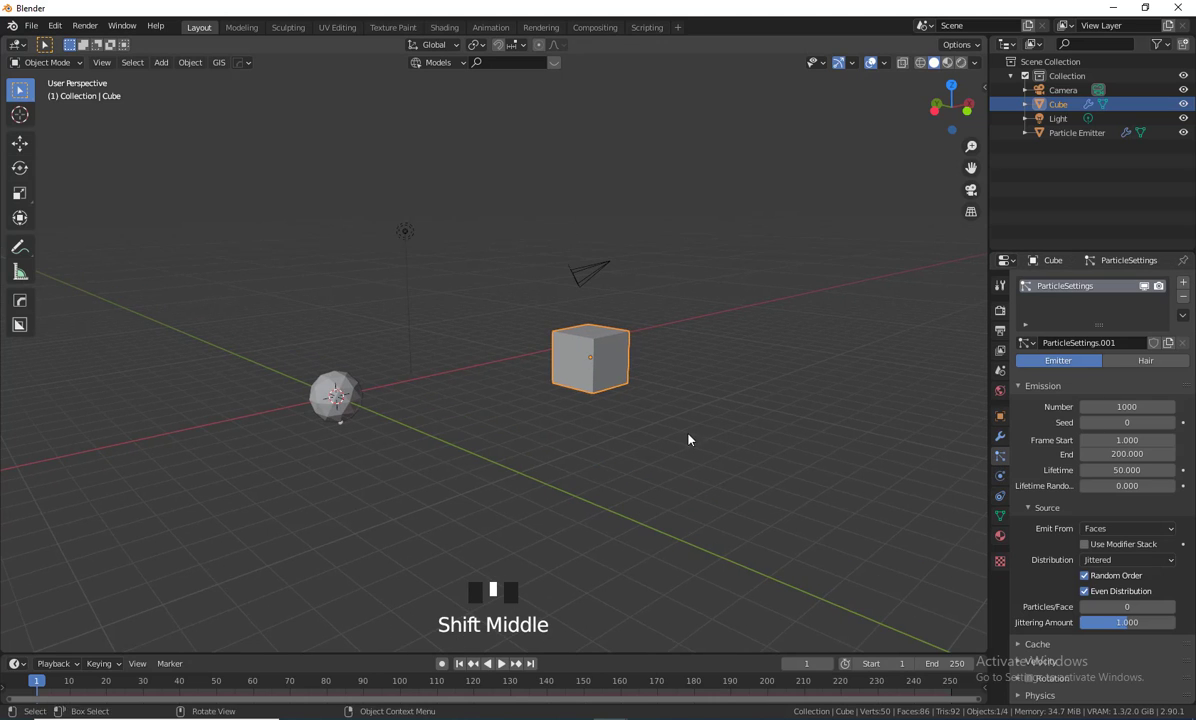
pyautogui.moveTo(689, 440); pyautogui.dragTo(697, 440, button='middle')
pyautogui.press('space')
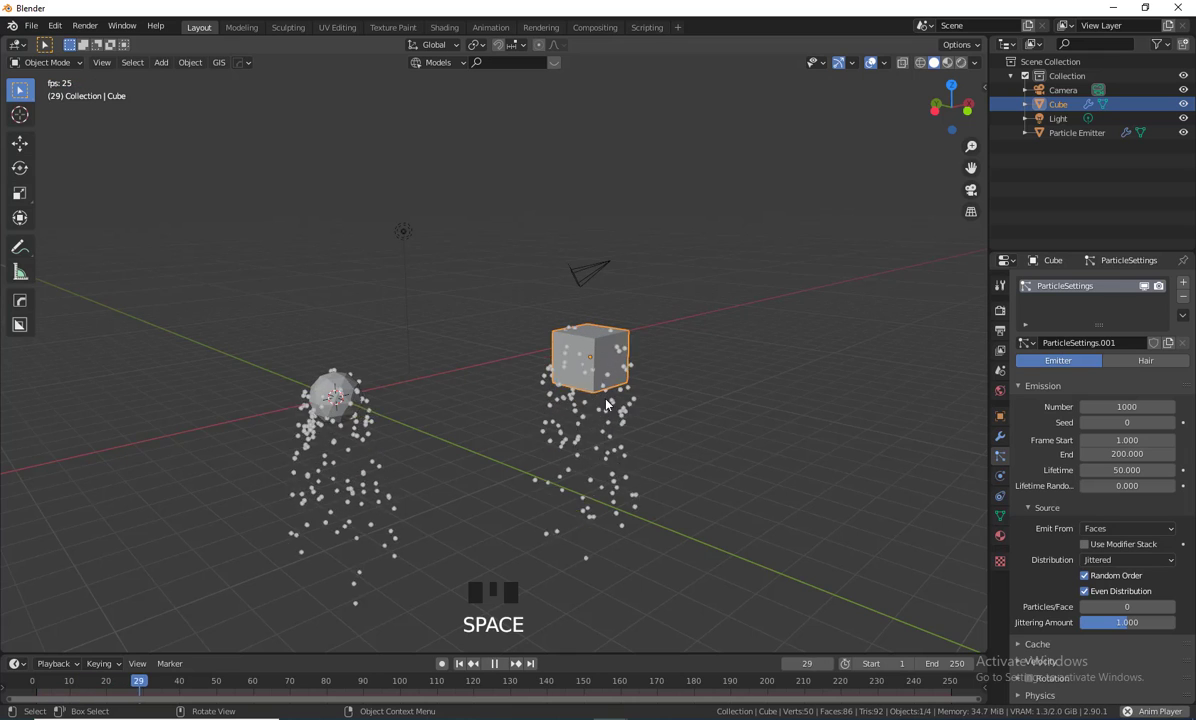
pyautogui.press('space')
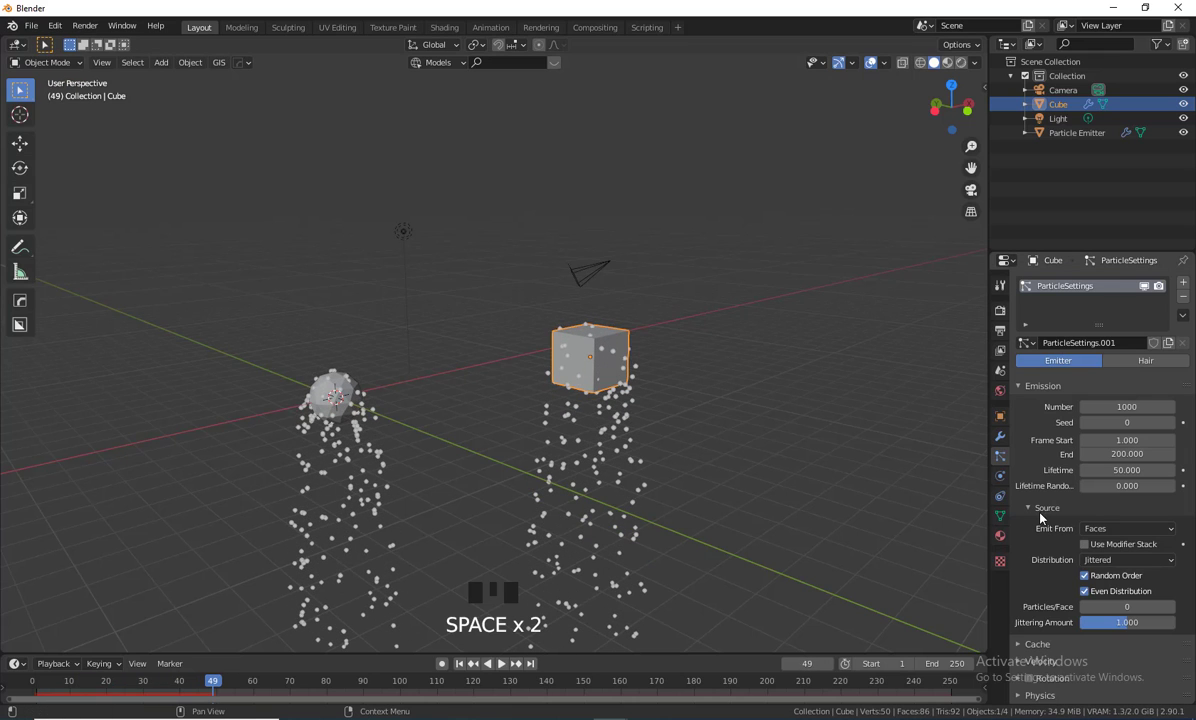
pyautogui.scroll(-1, 1105, 515)
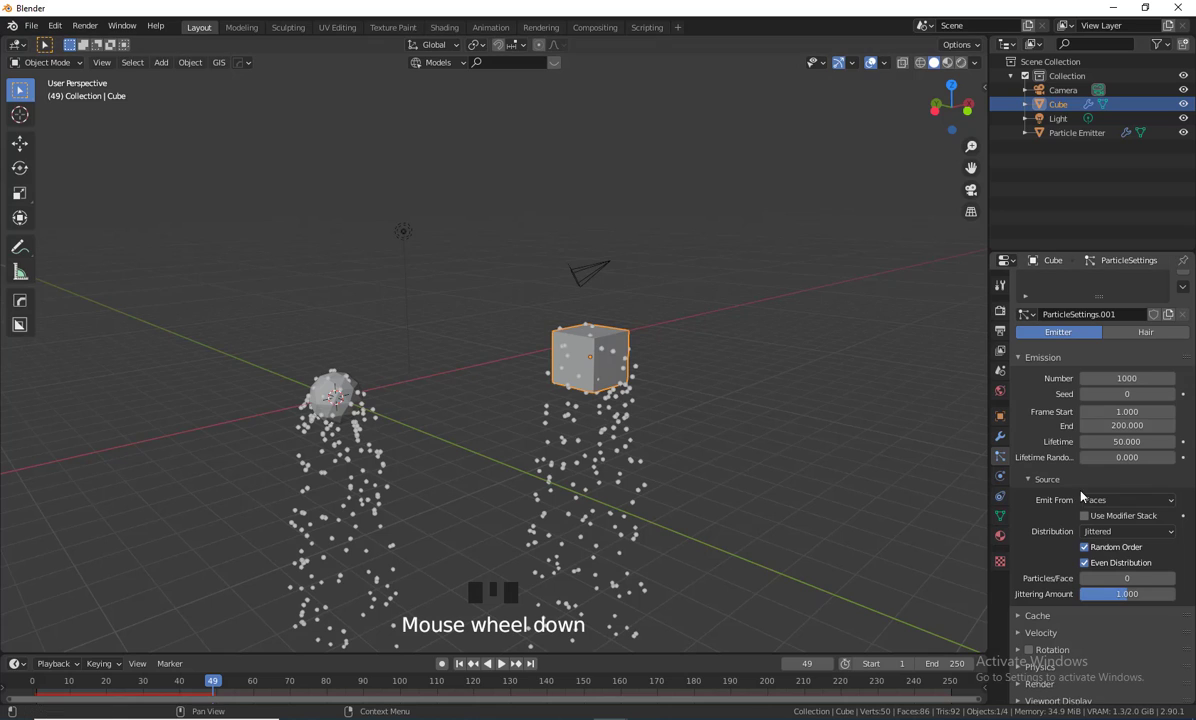
# - Set the cube's emission source to Vertices and play the simulation from frame 1, then stop it
pyautogui.click(1110, 500)
pyautogui.click(1108, 513)
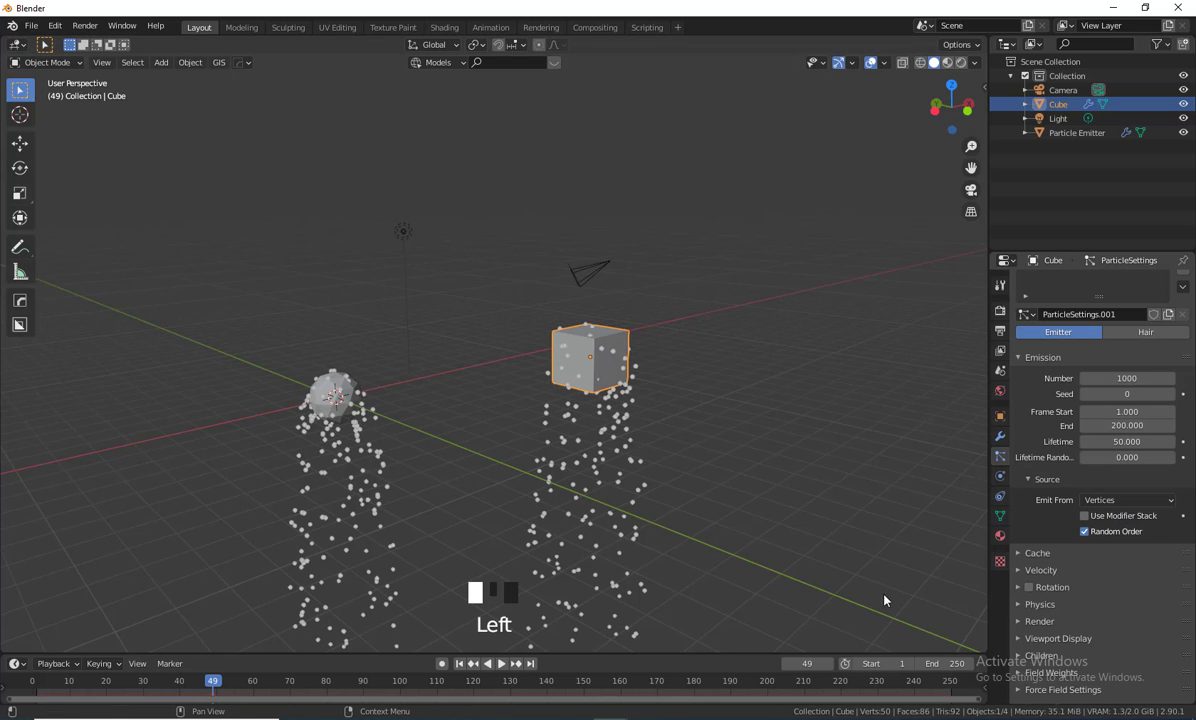
pyautogui.click(459, 665)
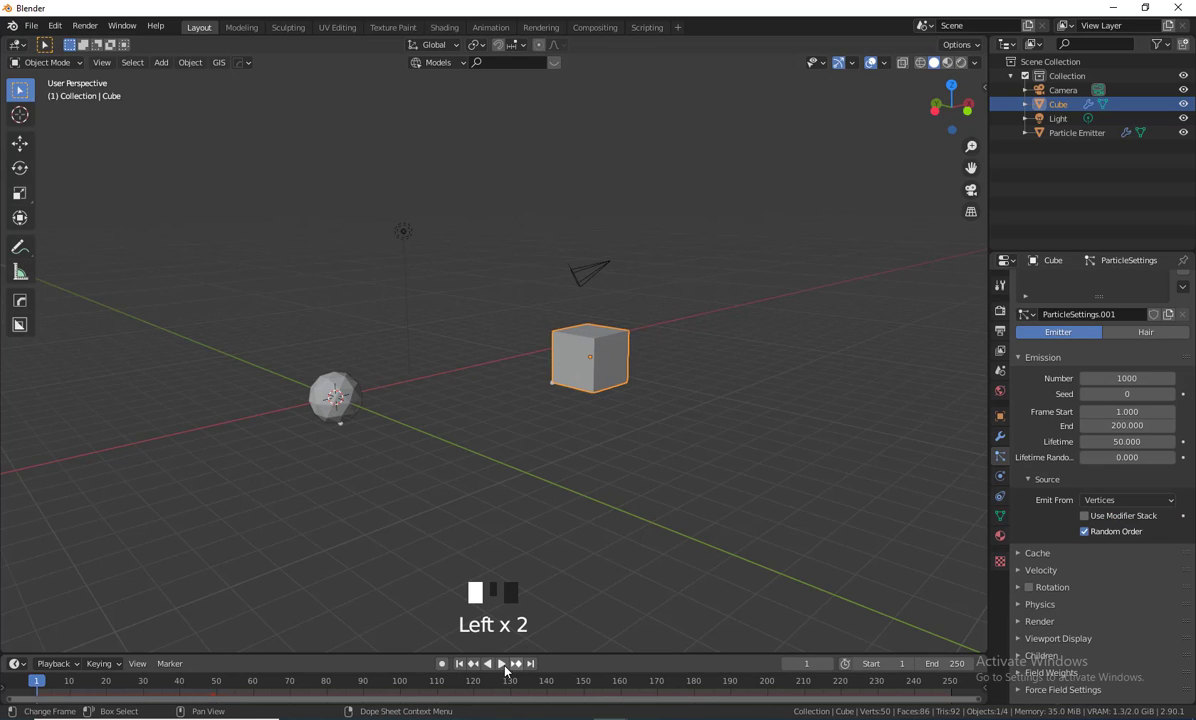
pyautogui.click(501, 665)
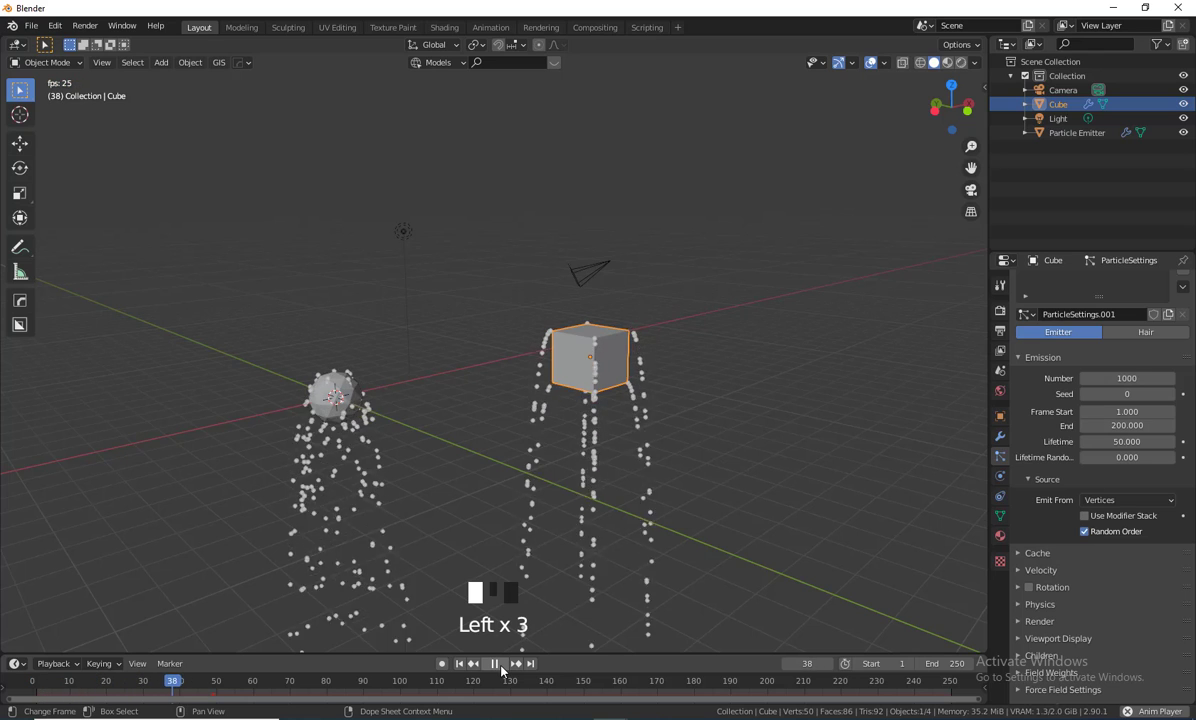
pyautogui.click(494, 664)
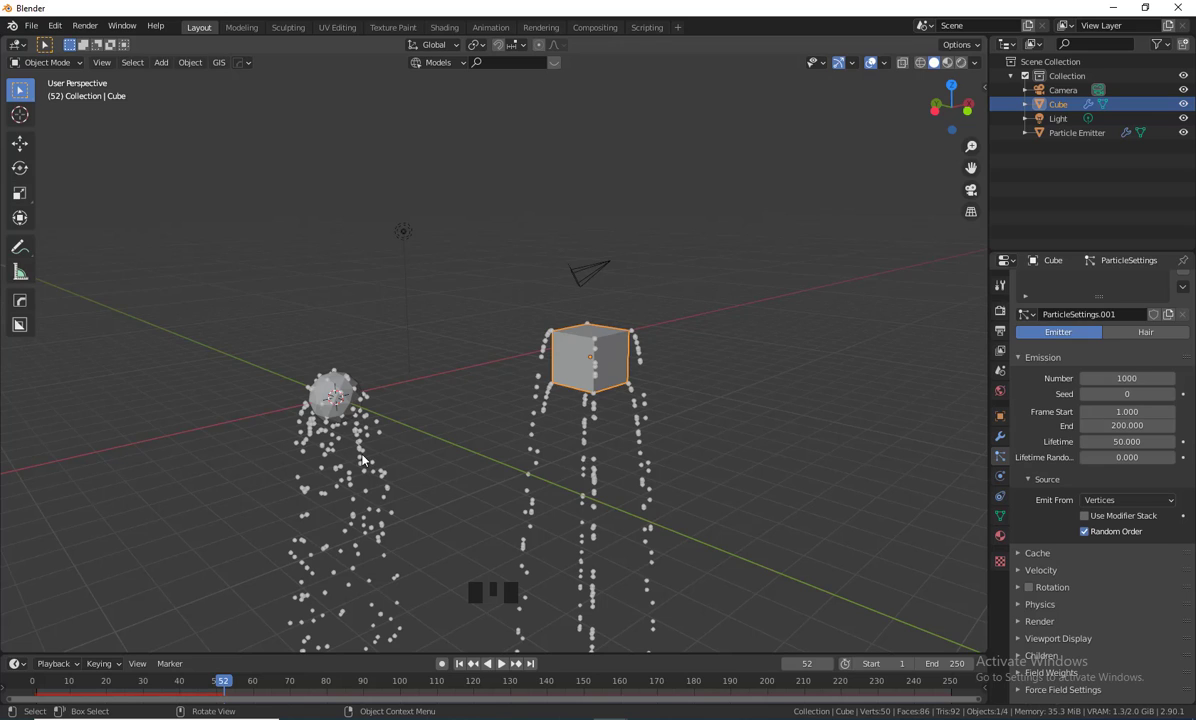
# - Delete the cube and replay the simulation from frame 1 with the ico sphere seen up close, then stop playback
pyautogui.click(1054, 106)
pyautogui.press('Delete')
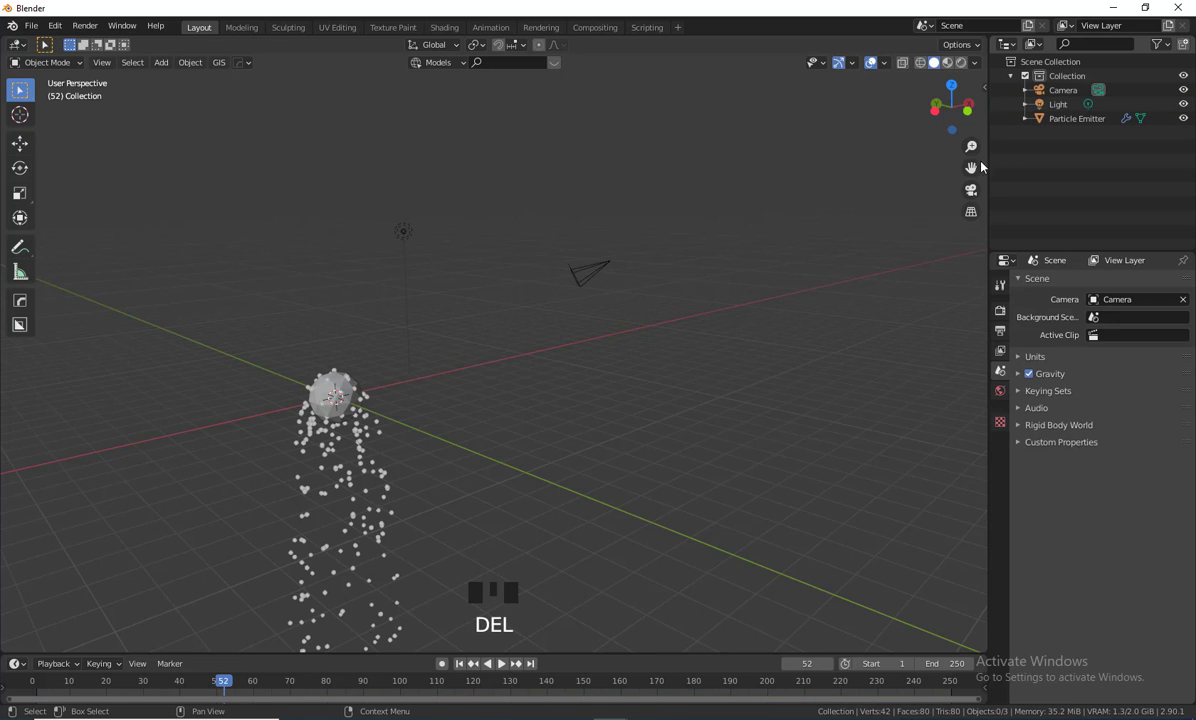
pyautogui.click(459, 664)
pyautogui.click(501, 664)
pyautogui.scroll(5, 665, 448)
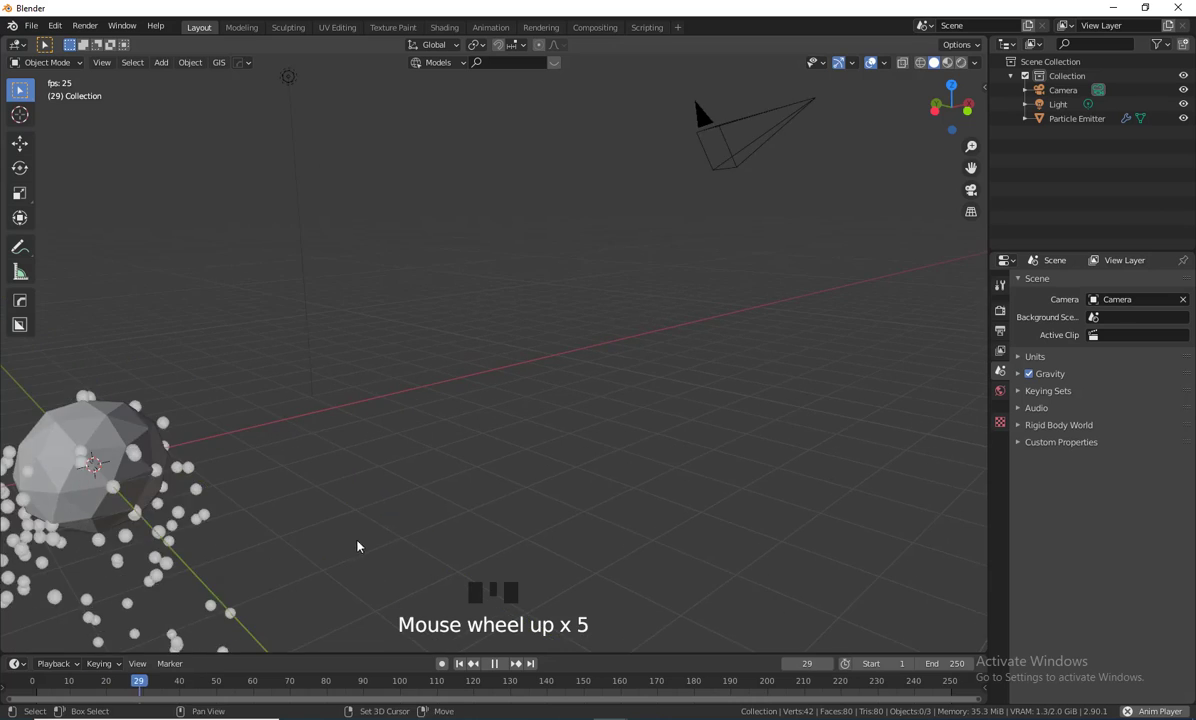
pyautogui.keyDown('shift'); pyautogui.moveTo(358, 546); pyautogui.dragTo(697, 506, button='middle'); pyautogui.keyUp('shift')
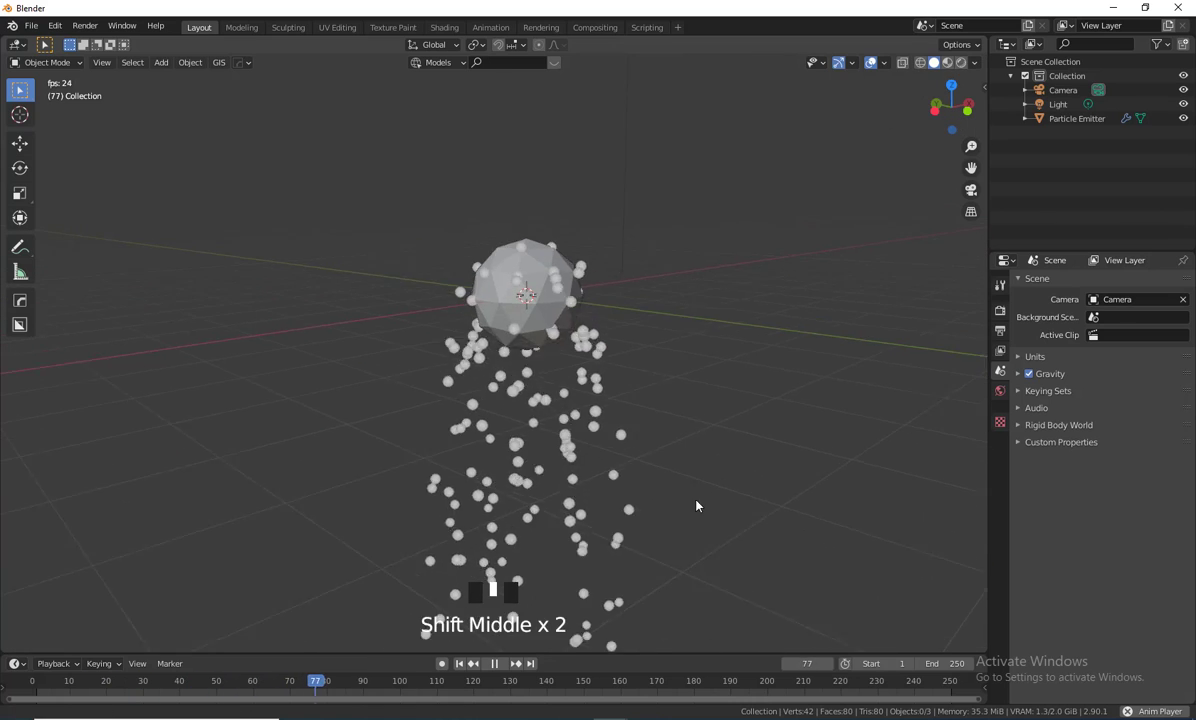
pyautogui.keyDown('shift'); pyautogui.moveTo(660, 409); pyautogui.dragTo(640, 432, button='middle'); pyautogui.keyUp('shift')
pyautogui.click(494, 667)
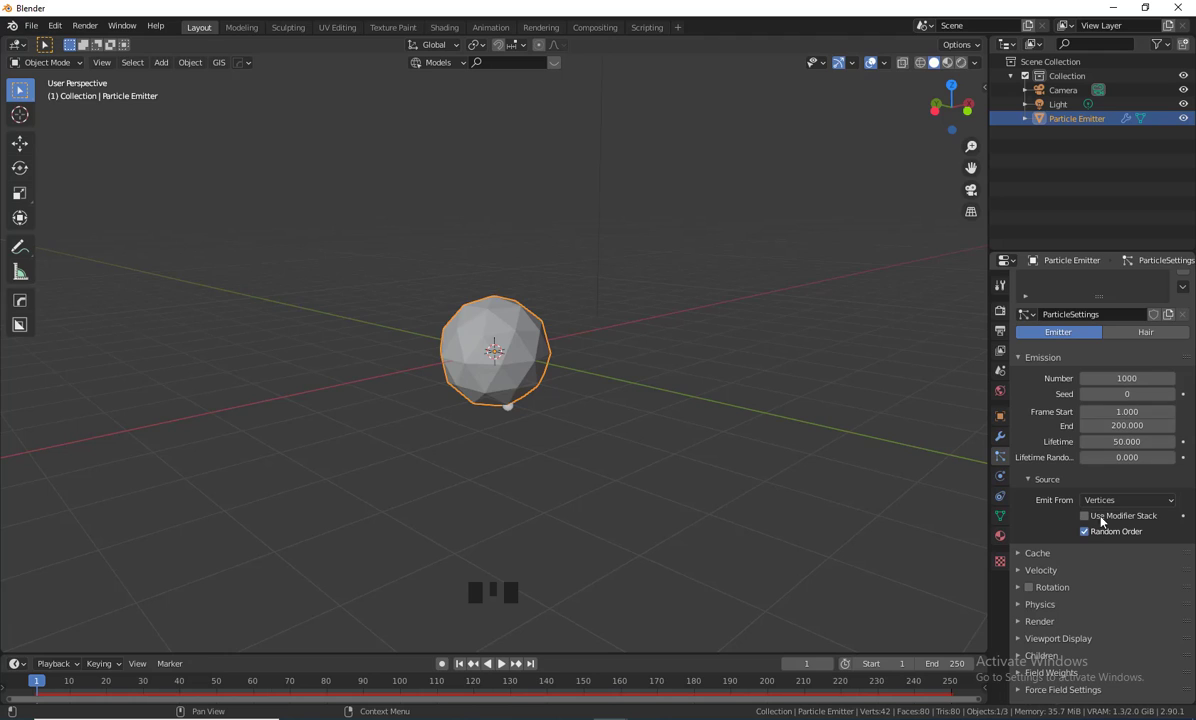
# - Set the ico sphere's emission source to Volume and play the simulation from frame 1, then stop it
pyautogui.scroll(-3, 1045, 512)
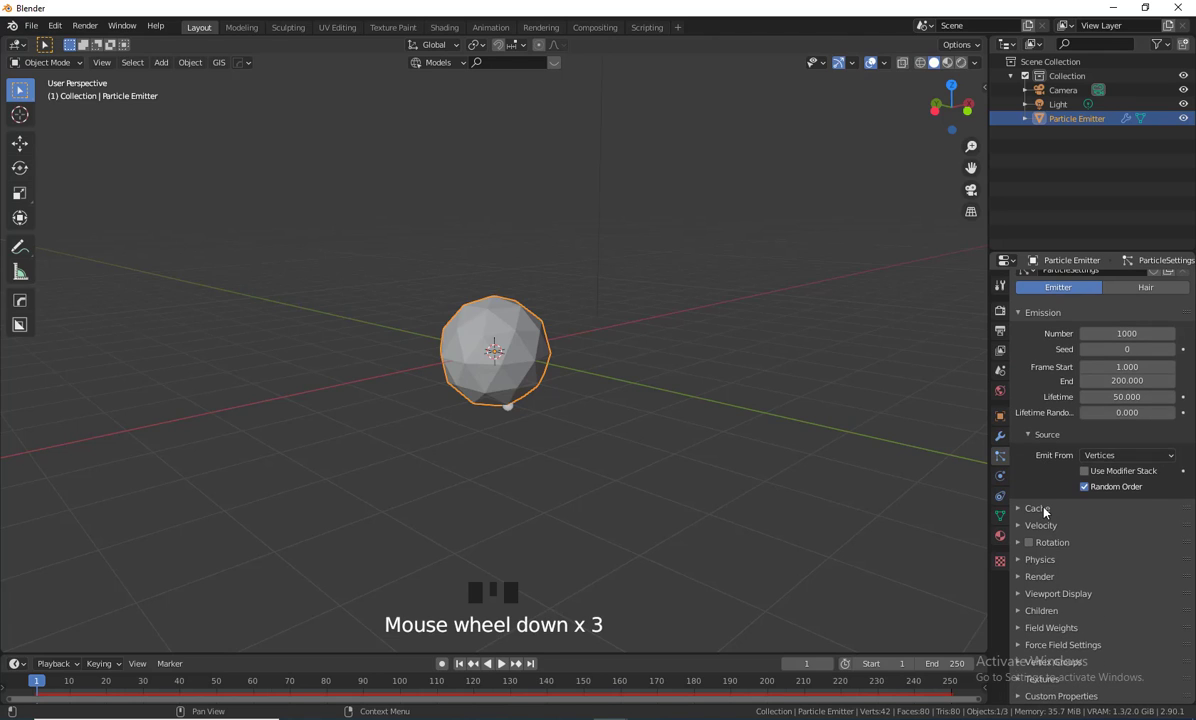
pyautogui.click(1110, 455)
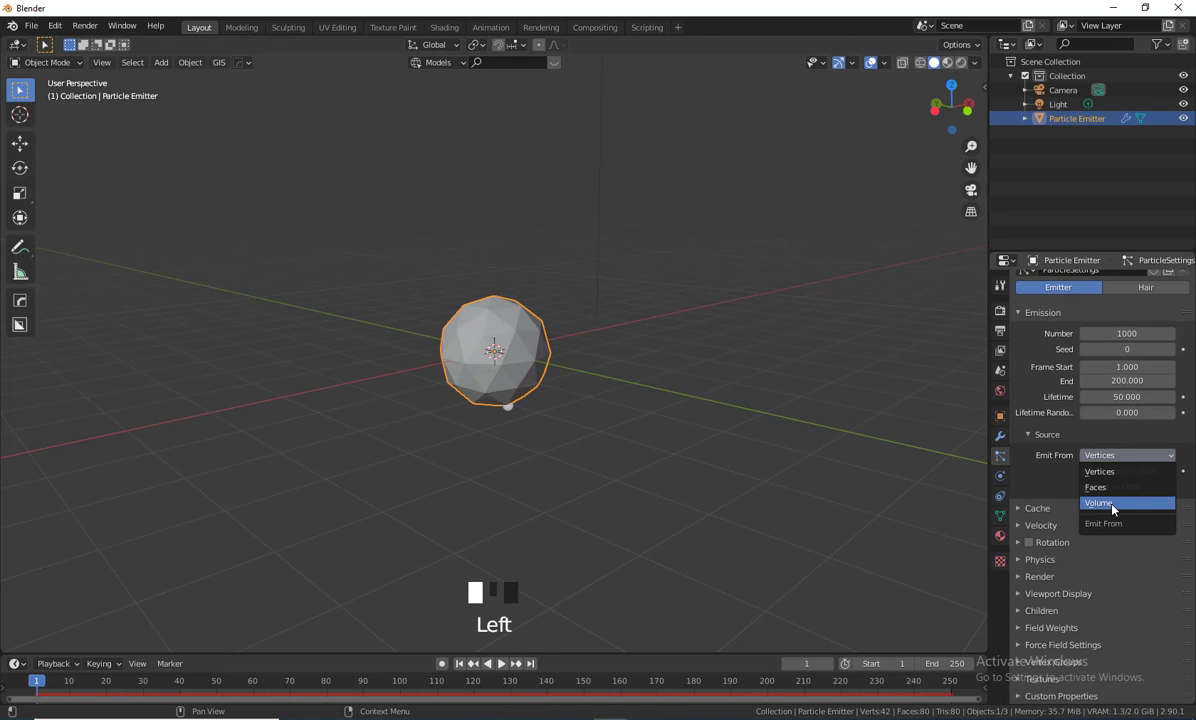
pyautogui.click(1112, 502)
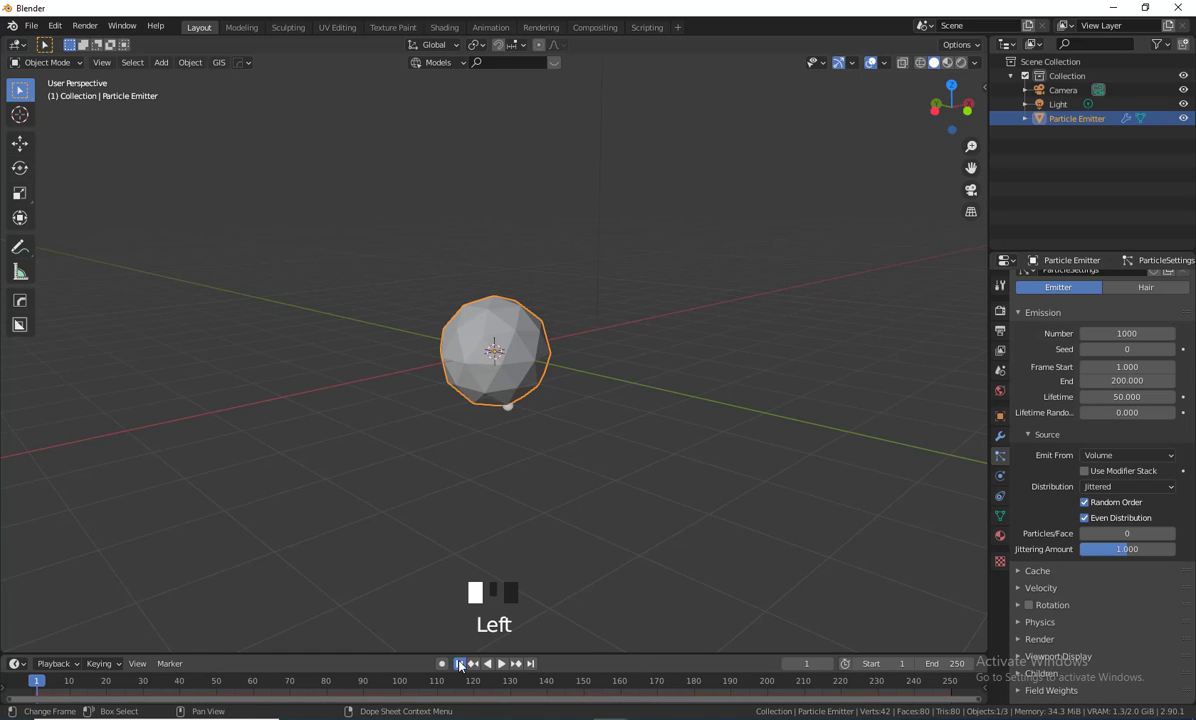
pyautogui.click(501, 664)
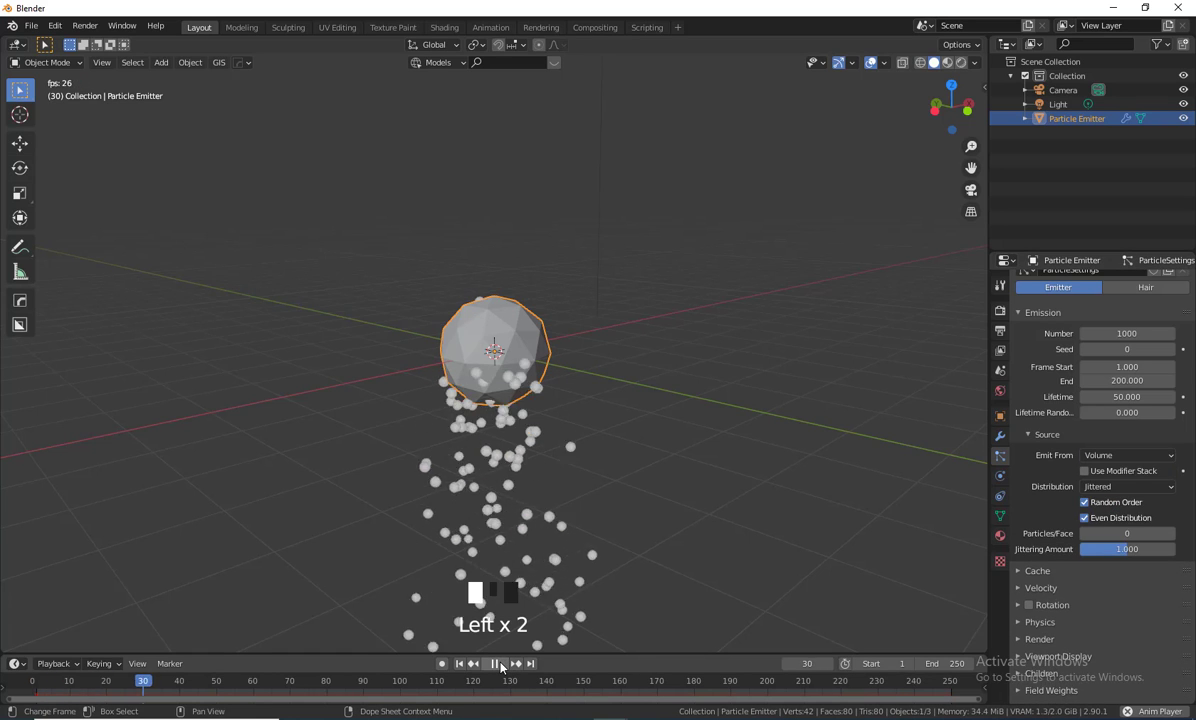
pyautogui.click(497, 664)
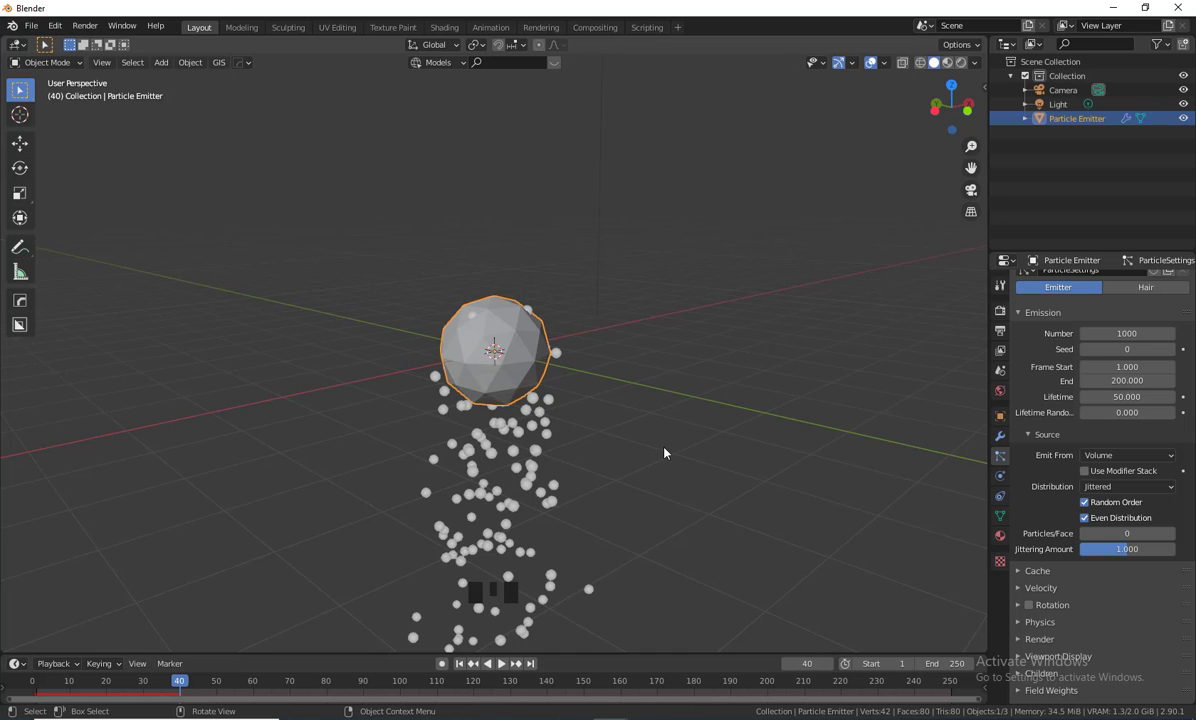
# - Set the ico sphere's emission source to Faces and check the available distribution types
pyautogui.click(1125, 455)
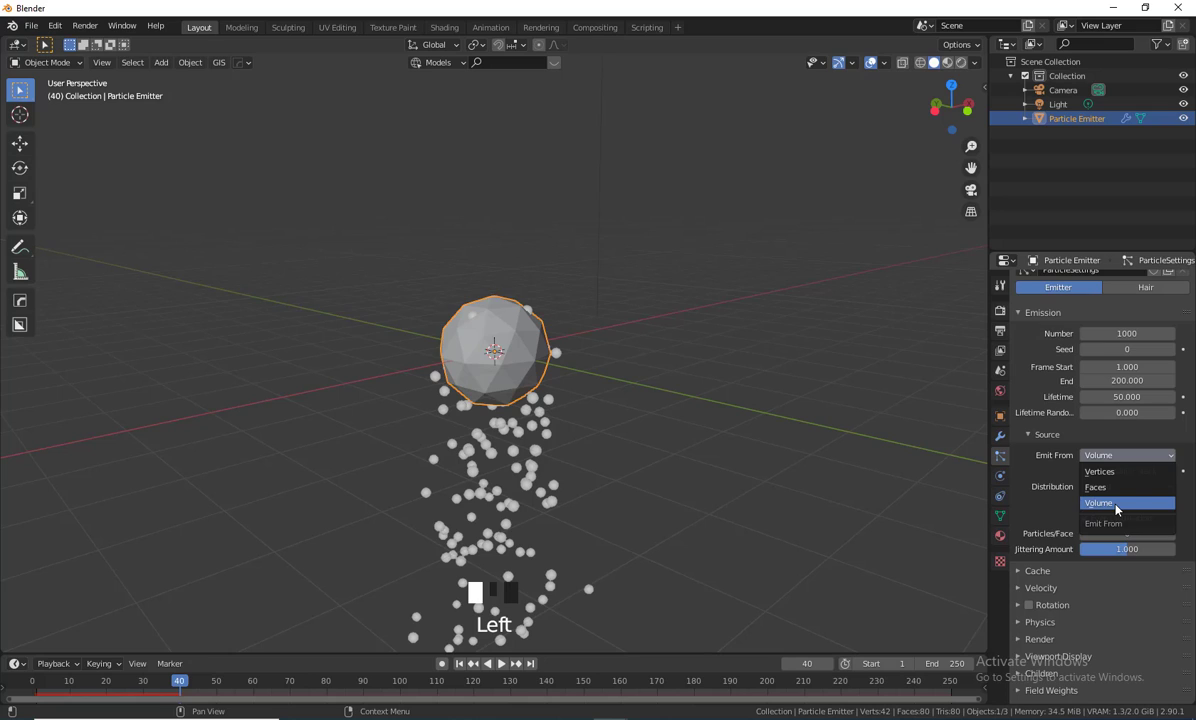
pyautogui.click(1122, 487)
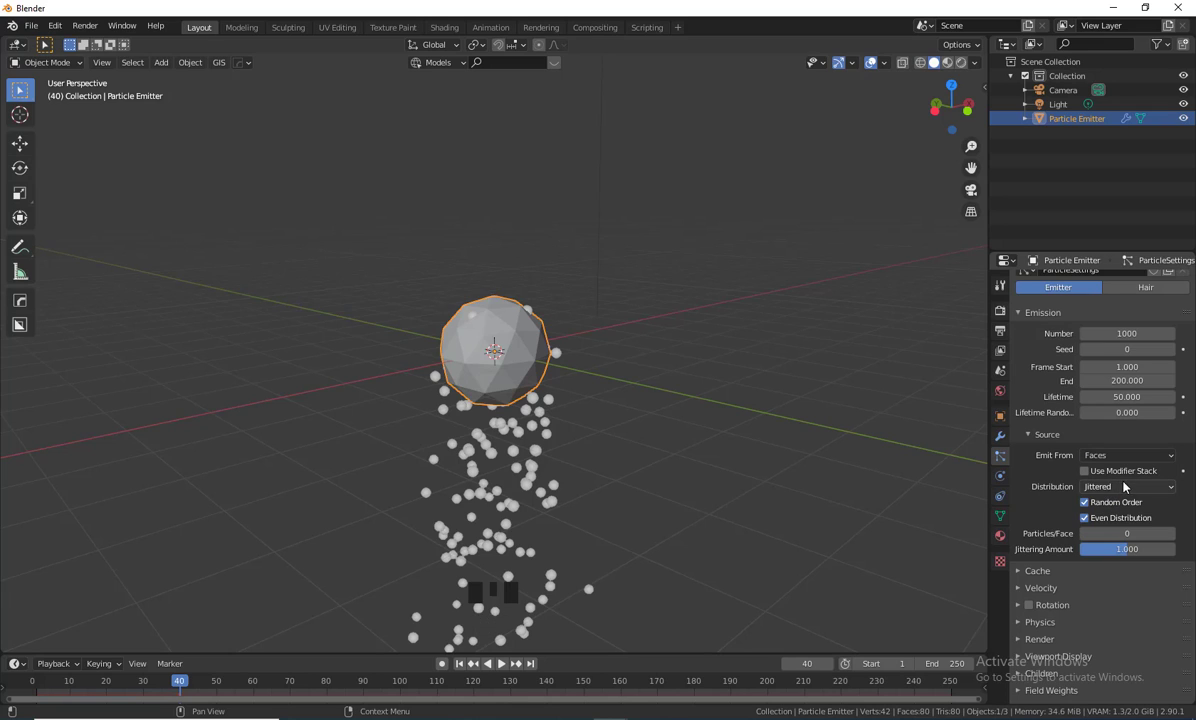
pyautogui.click(1145, 490)
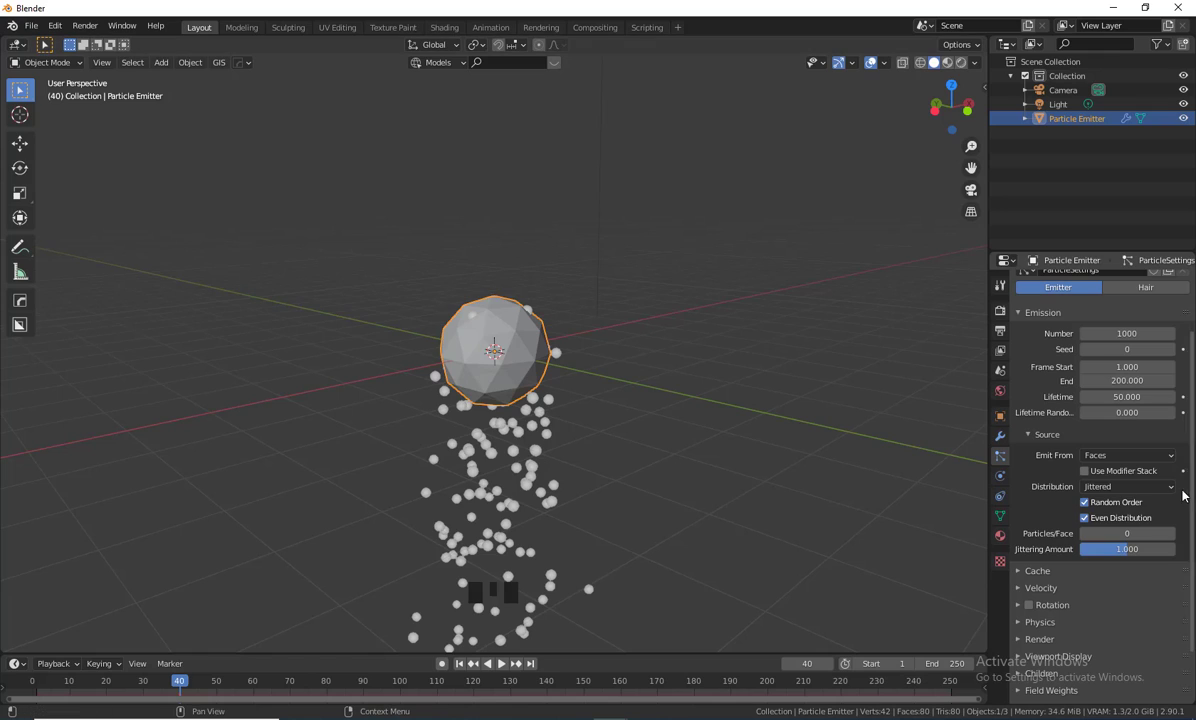
pyautogui.click(1121, 488)
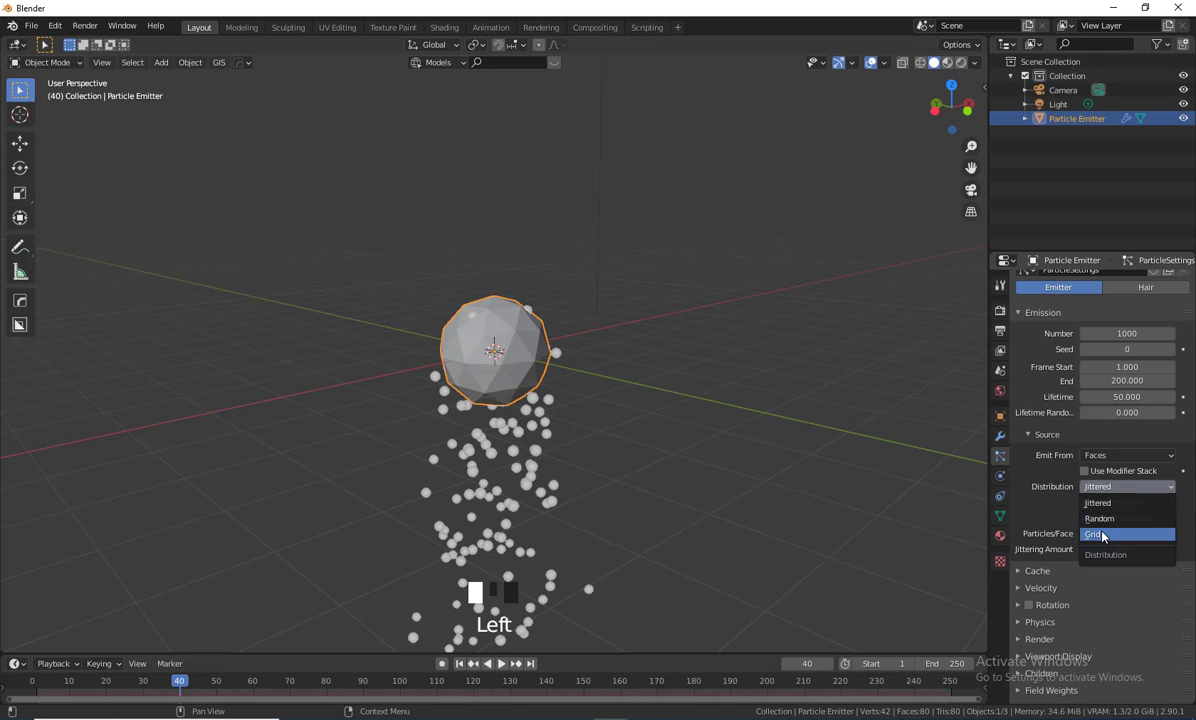
pyautogui.click(1043, 484)
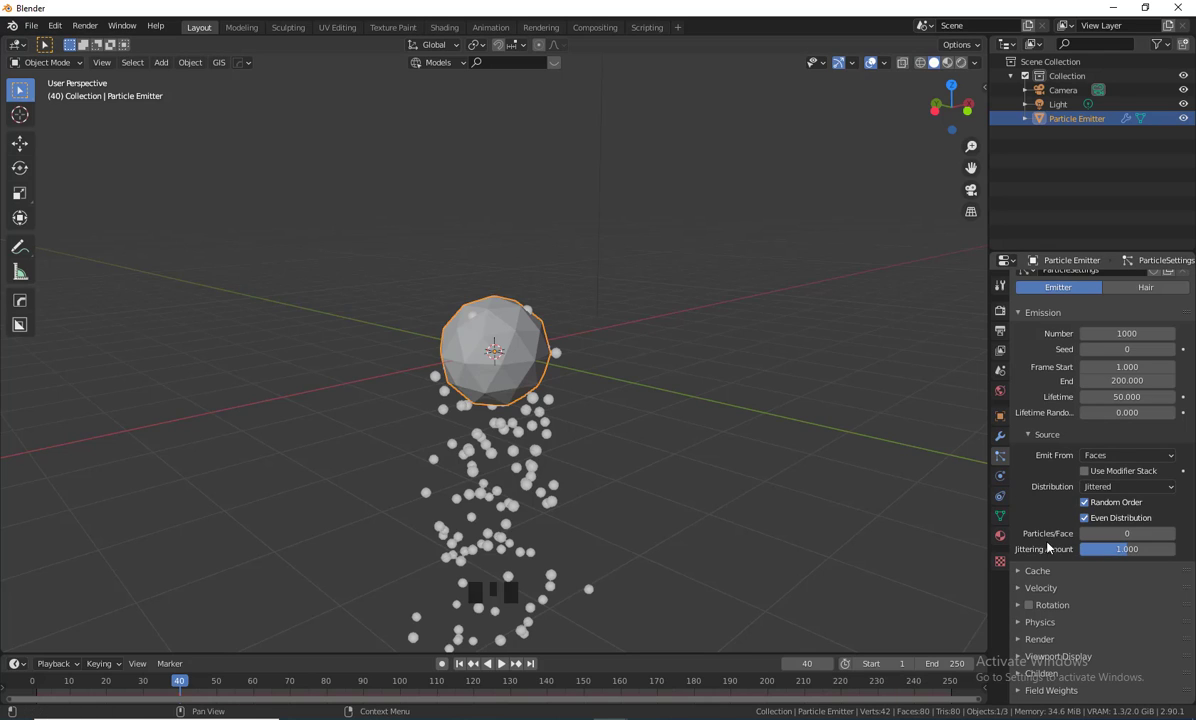
# - Expand the particle system's Cache settings and look through the bake options
pyautogui.scroll(-1, 1066, 525)
pyautogui.scroll(-2, 1066, 525)
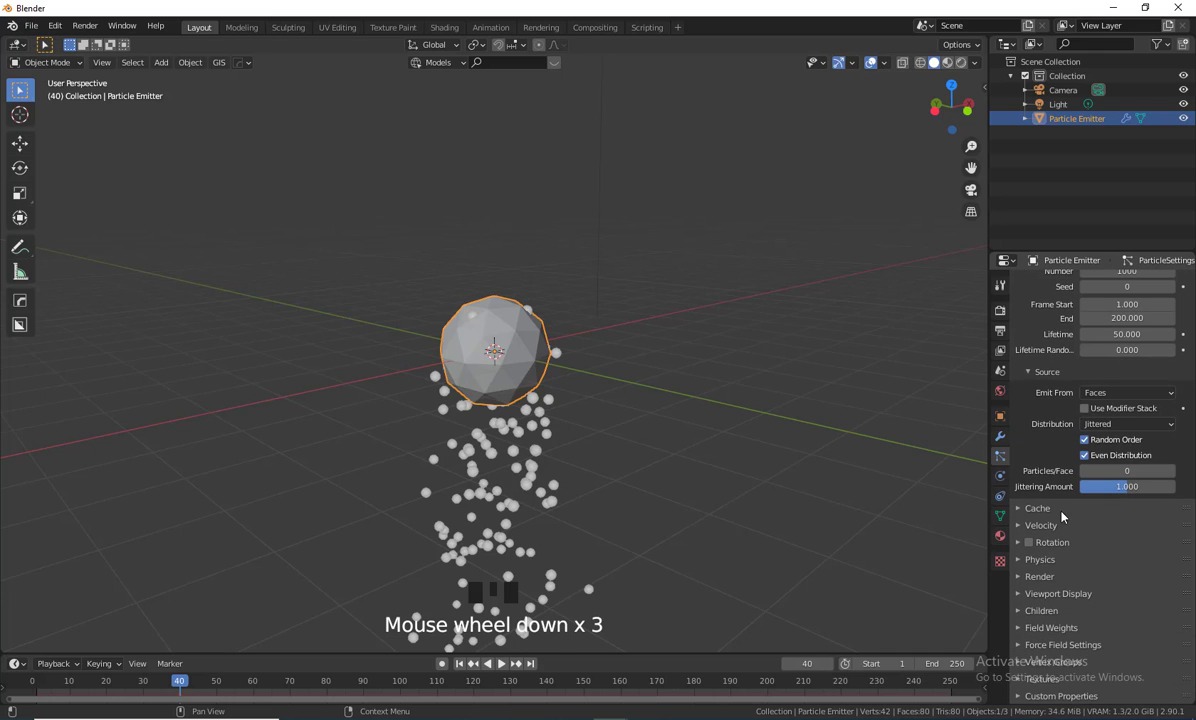
pyautogui.click(1062, 510)
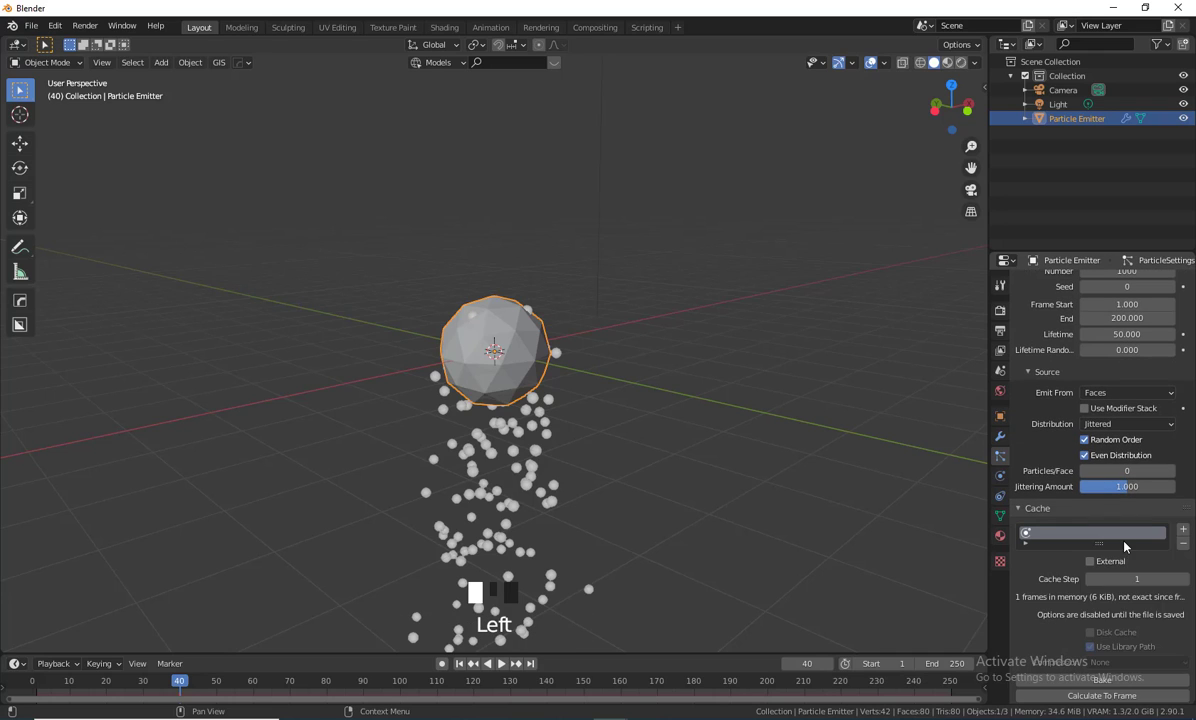
pyautogui.scroll(-4, 1122, 549)
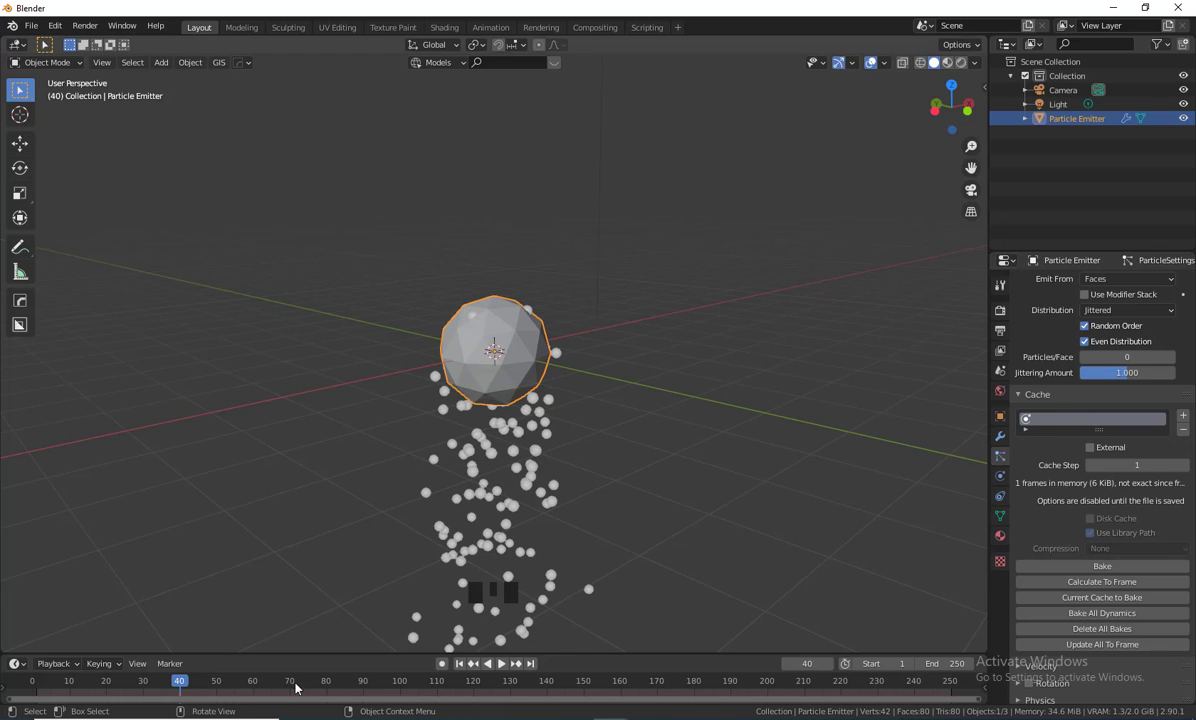
# - Scrub the timeline to frame 74 and further on to watch the particles and their cached frames, then stop playback
pyautogui.moveTo(181, 684); pyautogui.dragTo(357, 683)
pyautogui.scroll(-7, 591, 413)
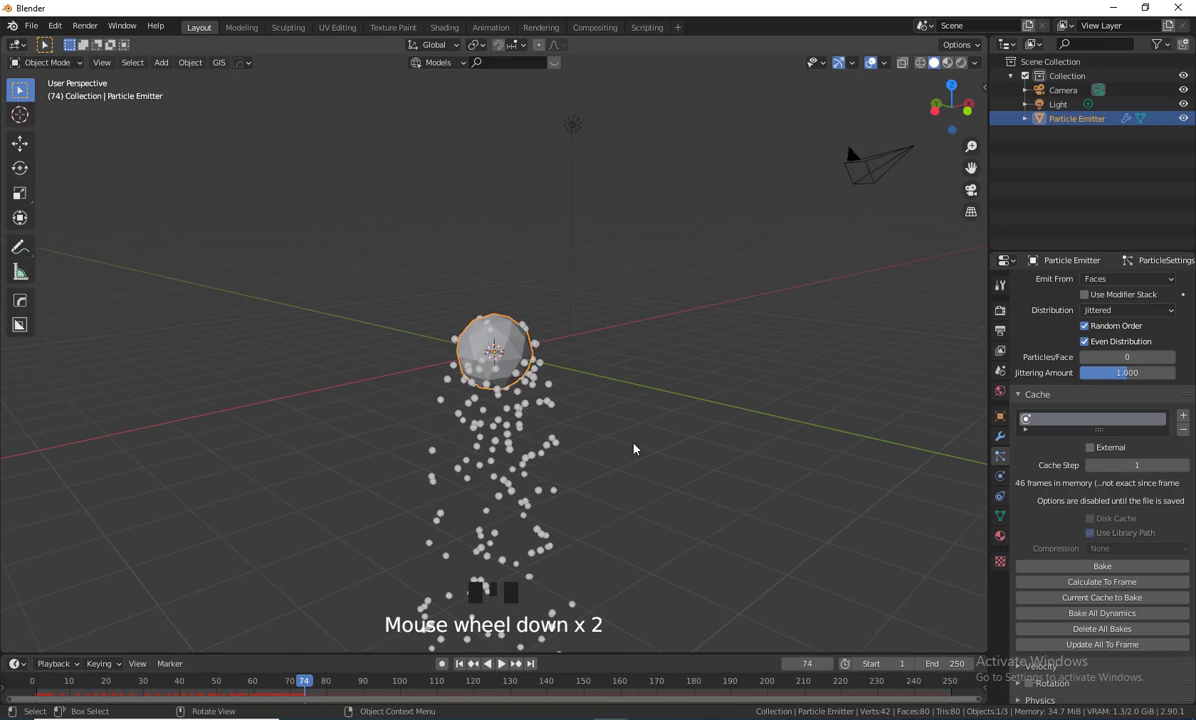
pyautogui.keyDown('shift'); pyautogui.moveTo(576, 431); pyautogui.dragTo(478, 546, button='middle'); pyautogui.keyUp('shift')
pyautogui.scroll(4, 600, 430)
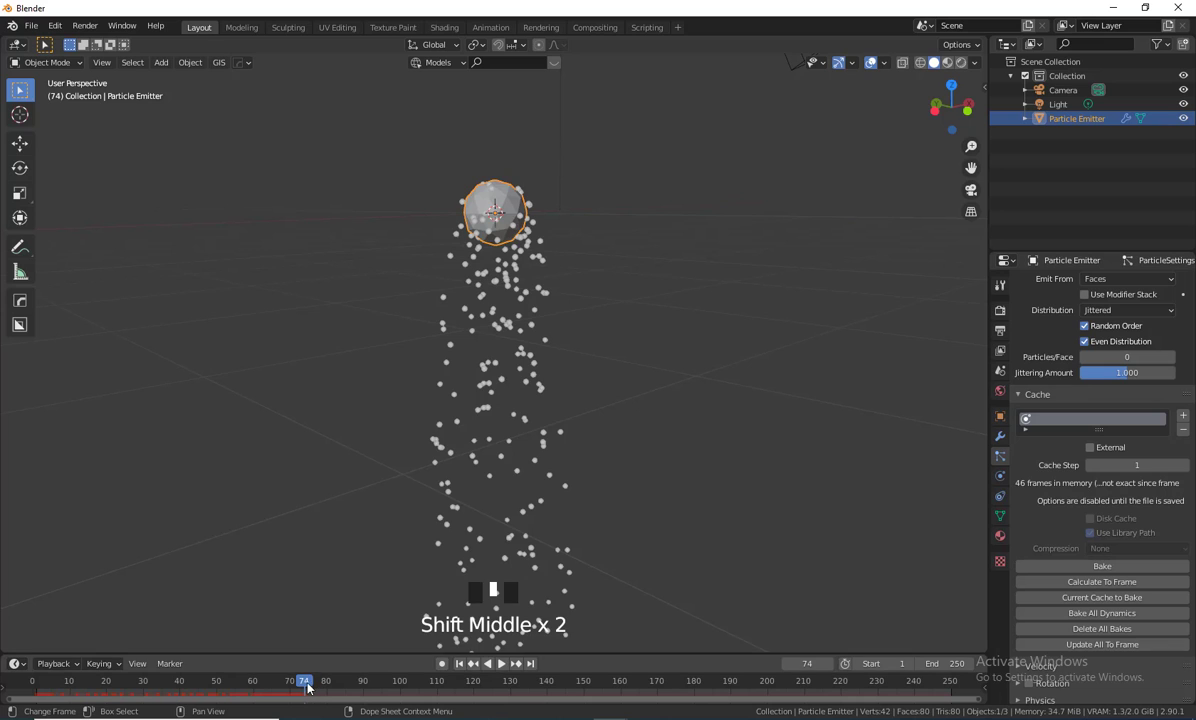
pyautogui.moveTo(307, 686); pyautogui.dragTo(784, 707)
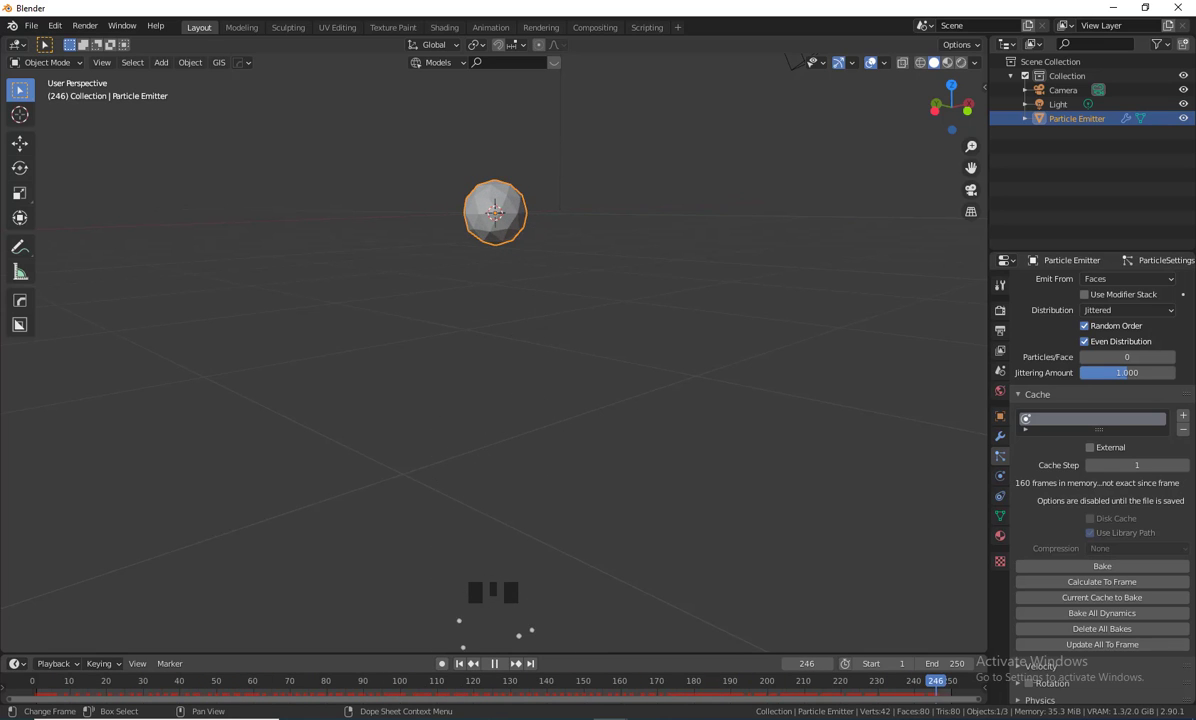
pyautogui.press('Escape')
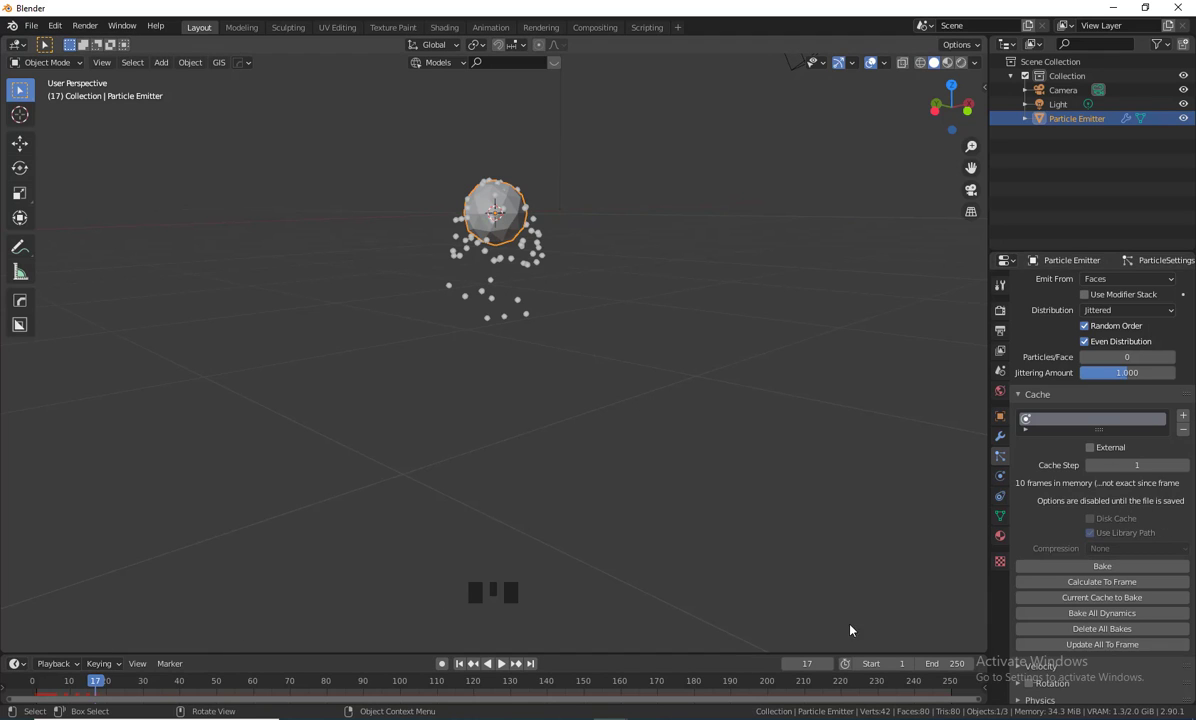
# - Turn the External cache option on and off again, review the bake options and collapse the Cache settings
pyautogui.click(1090, 448)
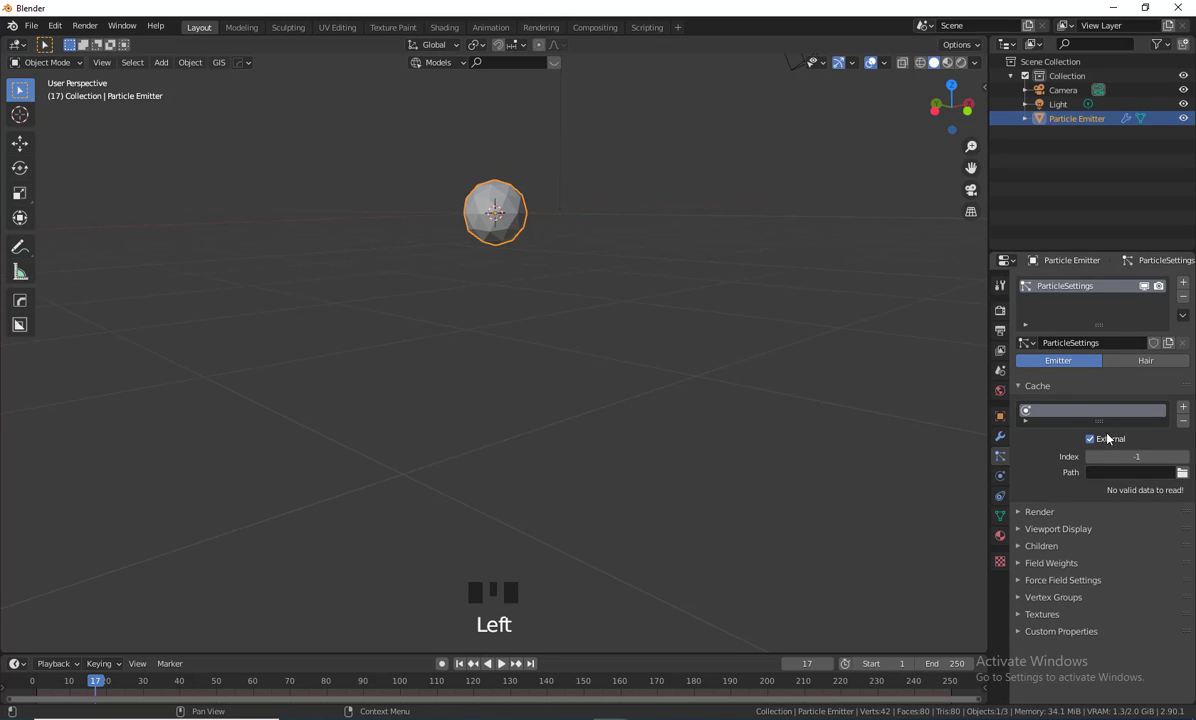
pyautogui.click(1089, 439)
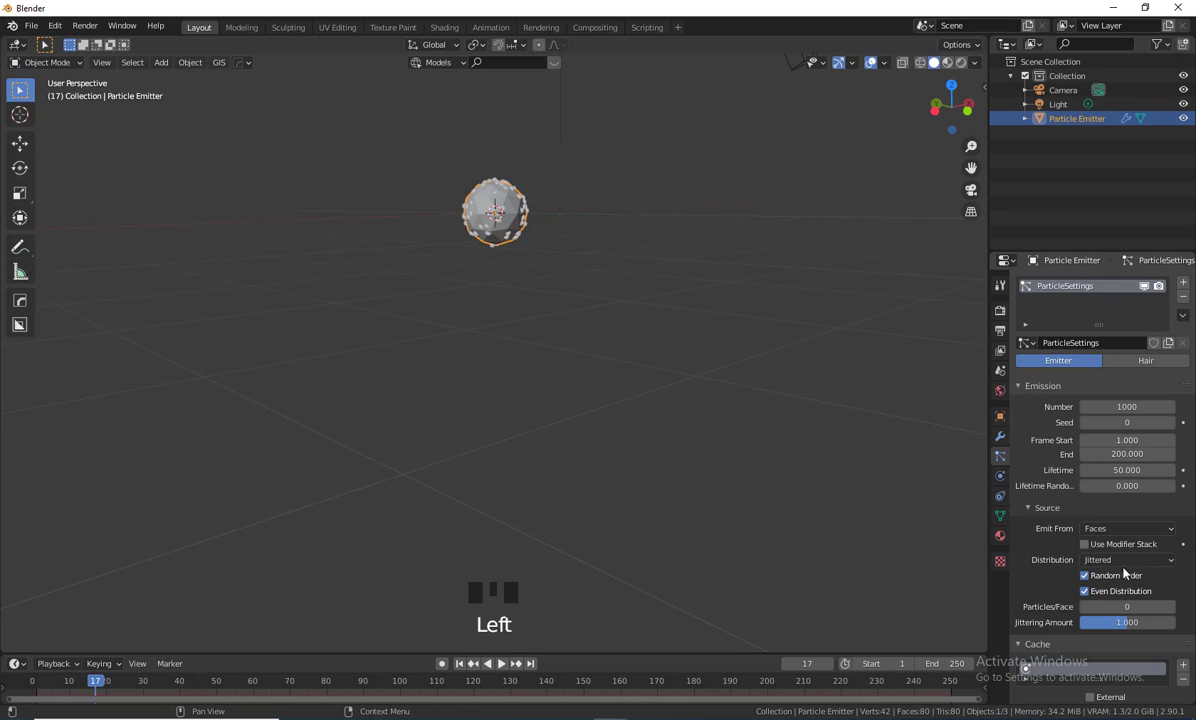
pyautogui.scroll(-4, 1063, 561)
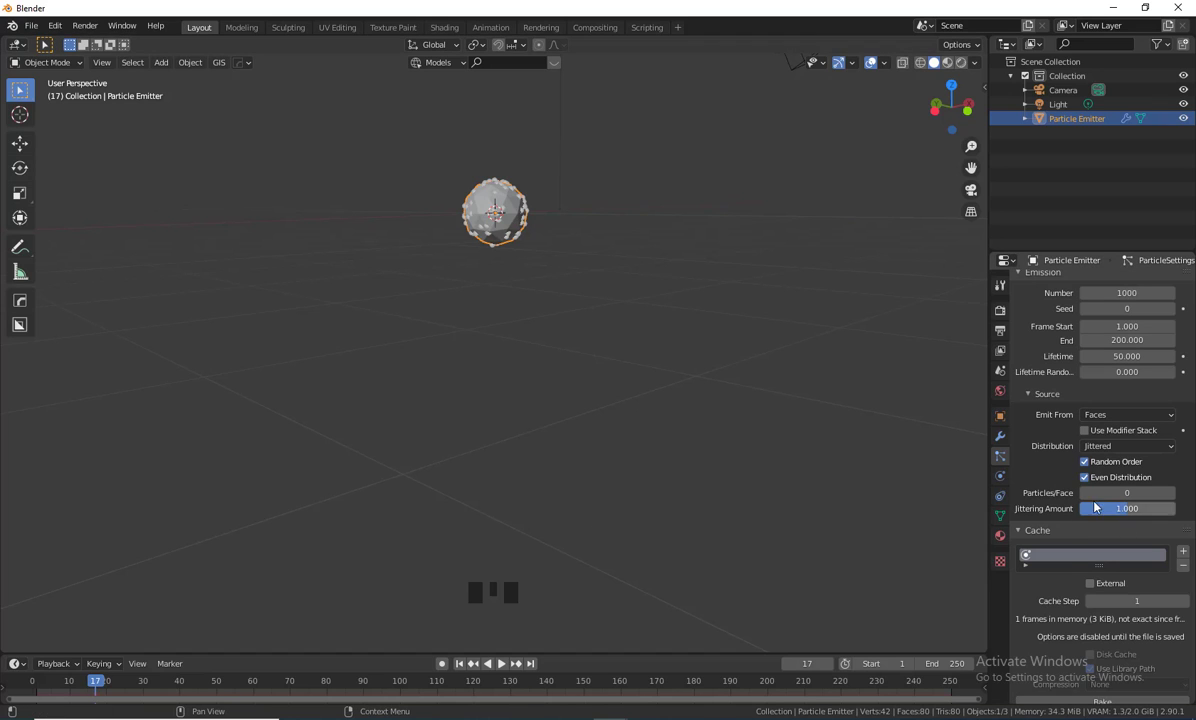
pyautogui.scroll(-3, 1061, 585)
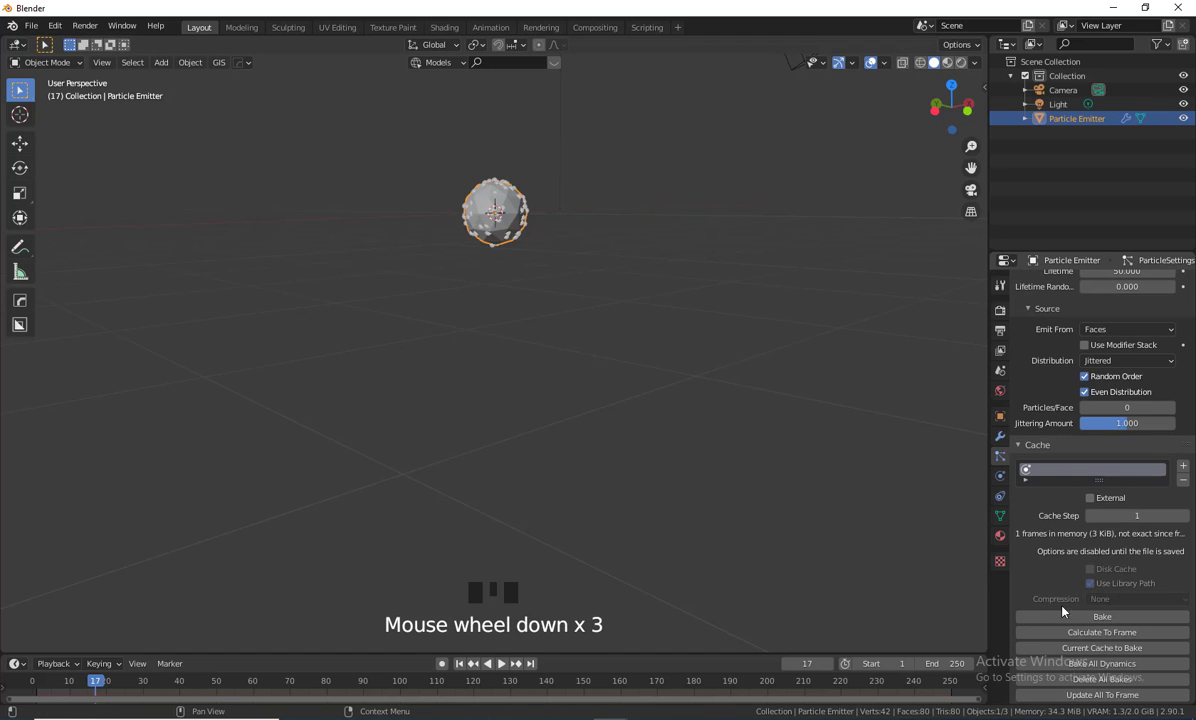
pyautogui.scroll(-3, 1132, 550)
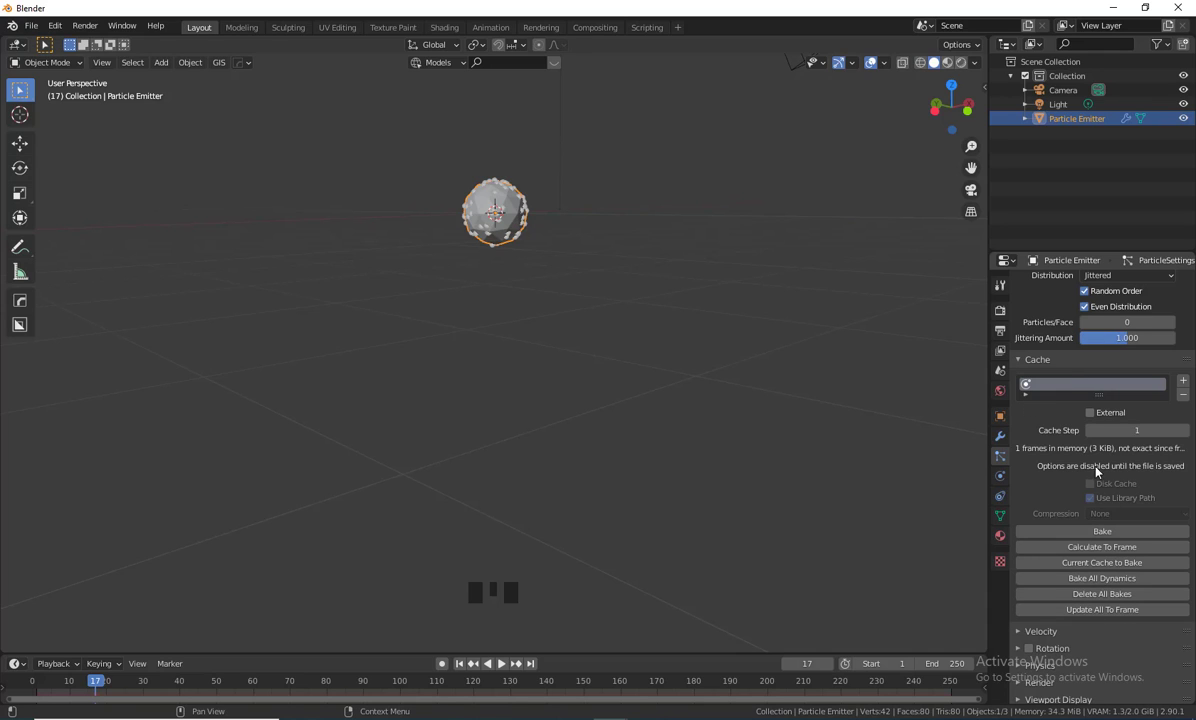
pyautogui.click(1022, 361)
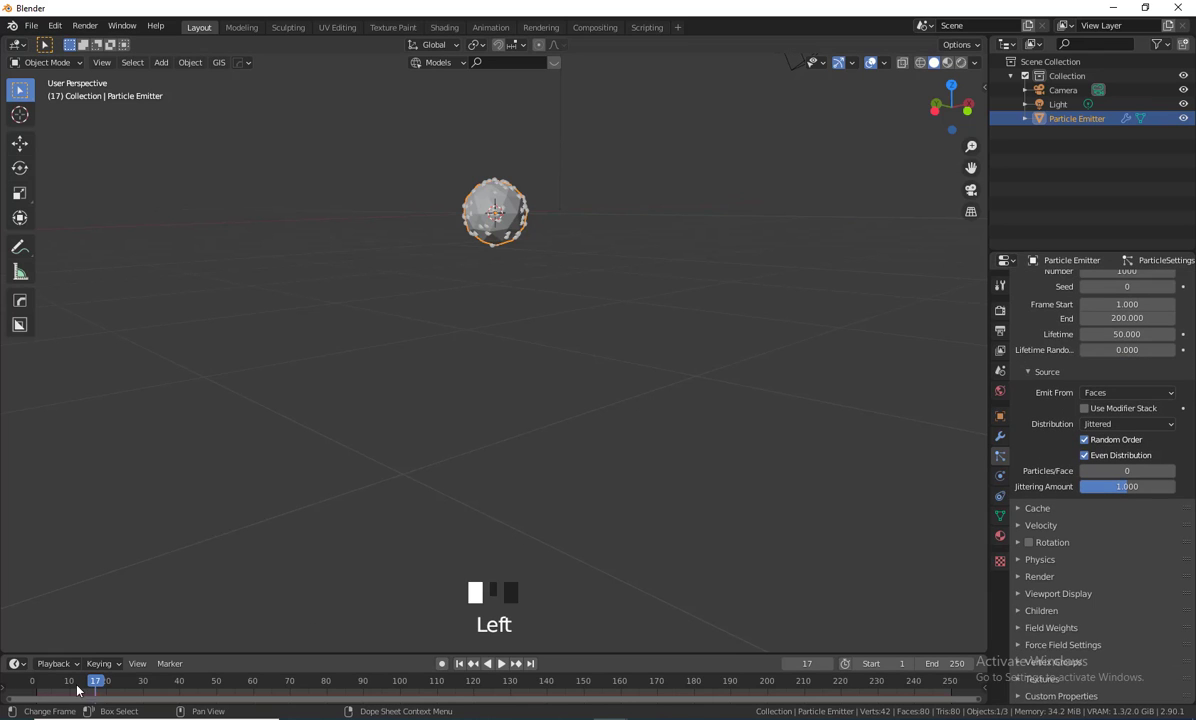
# - Scrub the simulation to frames 94 and 206 to examine the falling particles, then return to frame 7
pyautogui.moveTo(91, 684); pyautogui.dragTo(378, 704)
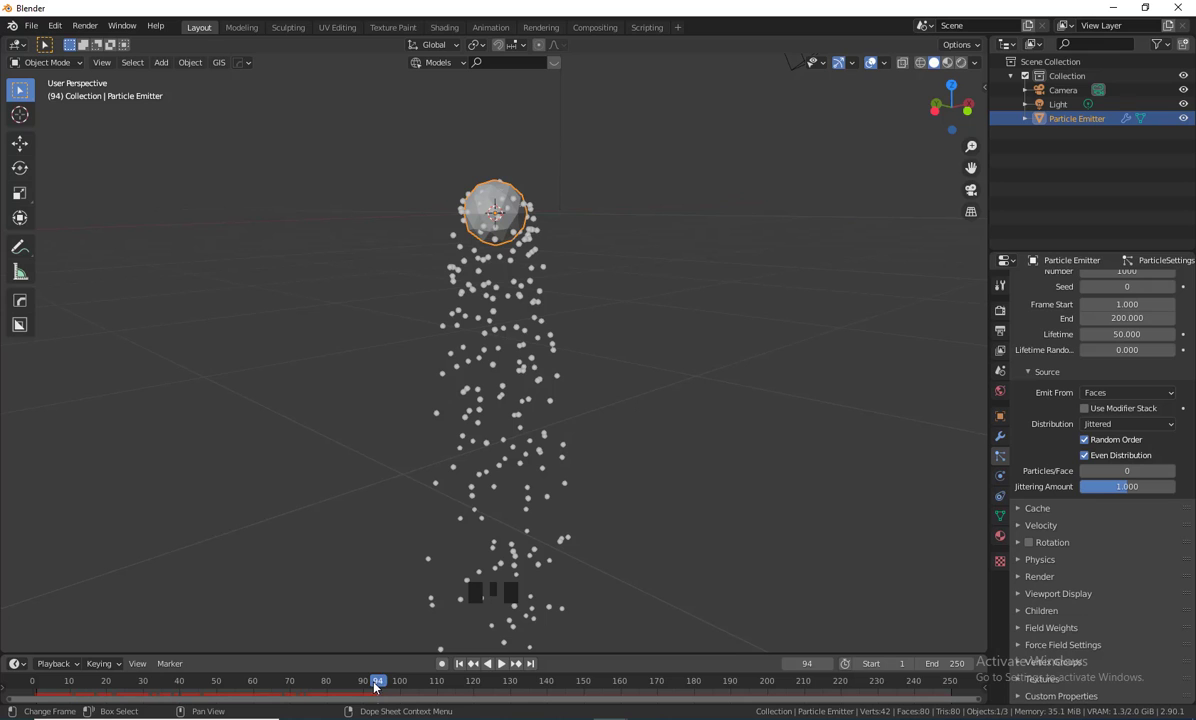
pyautogui.moveTo(377, 686); pyautogui.dragTo(789, 686)
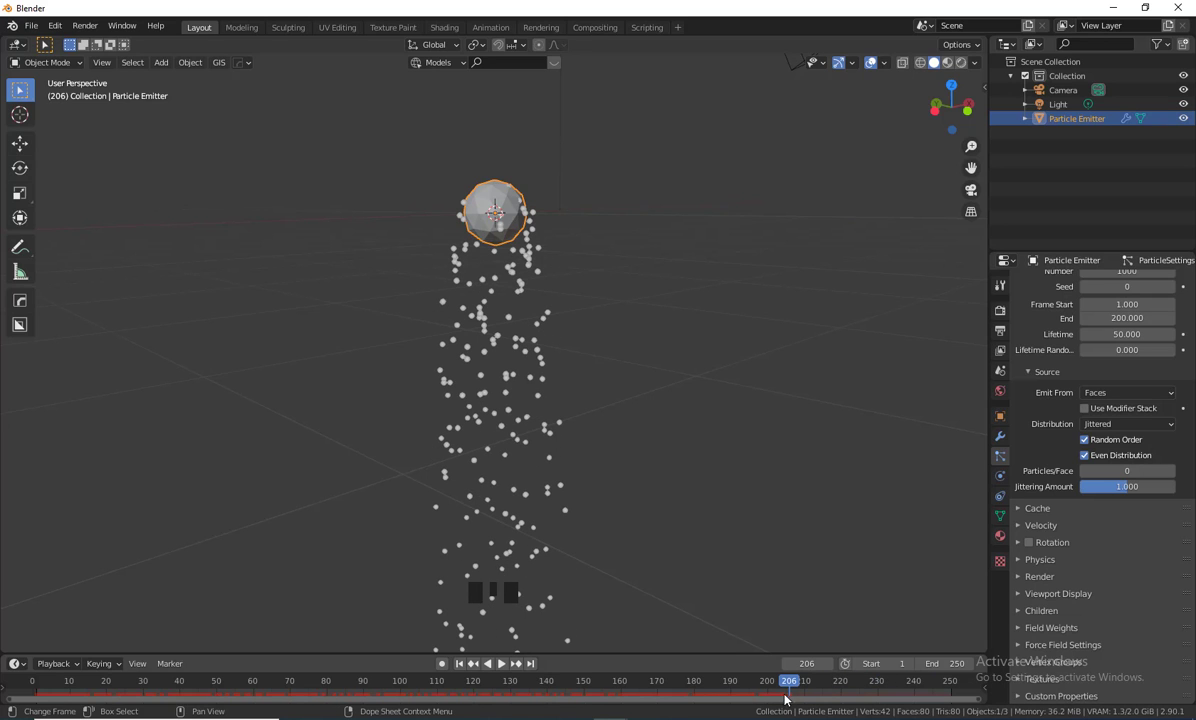
pyautogui.moveTo(789, 686); pyautogui.dragTo(58, 710)
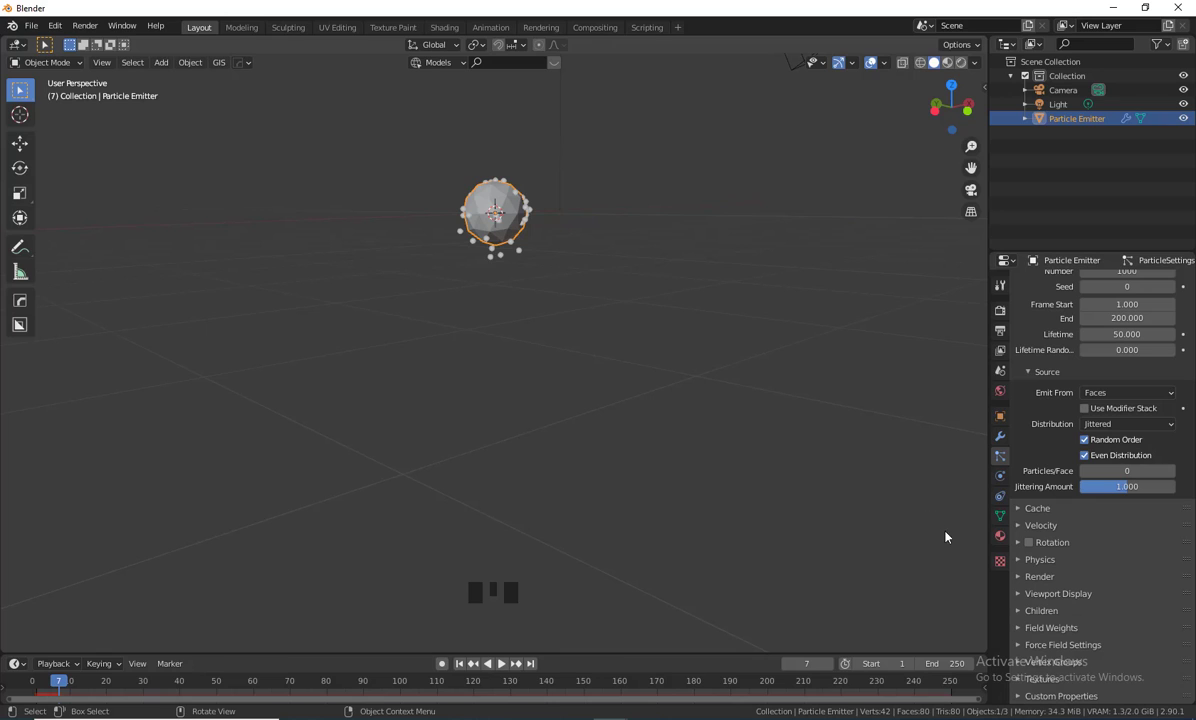
# - Expand the particle system's Velocity settings and play the simulation through to frame 59
pyautogui.click(1019, 527)
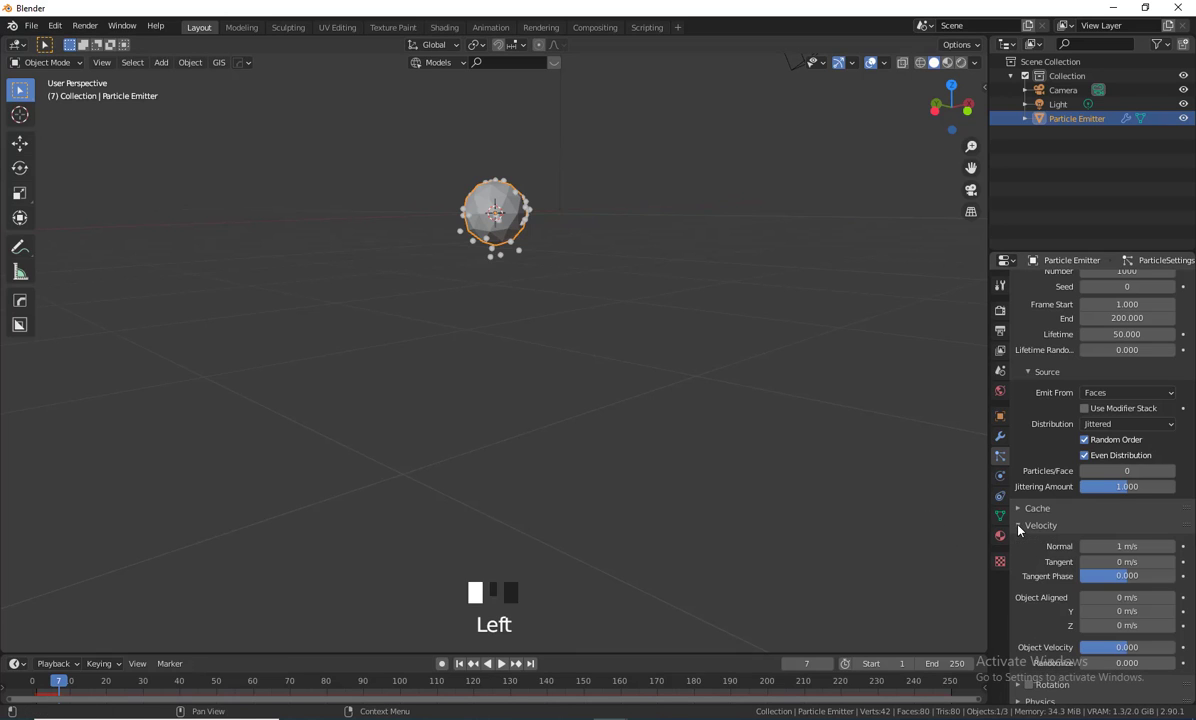
pyautogui.scroll(-4, 1100, 510)
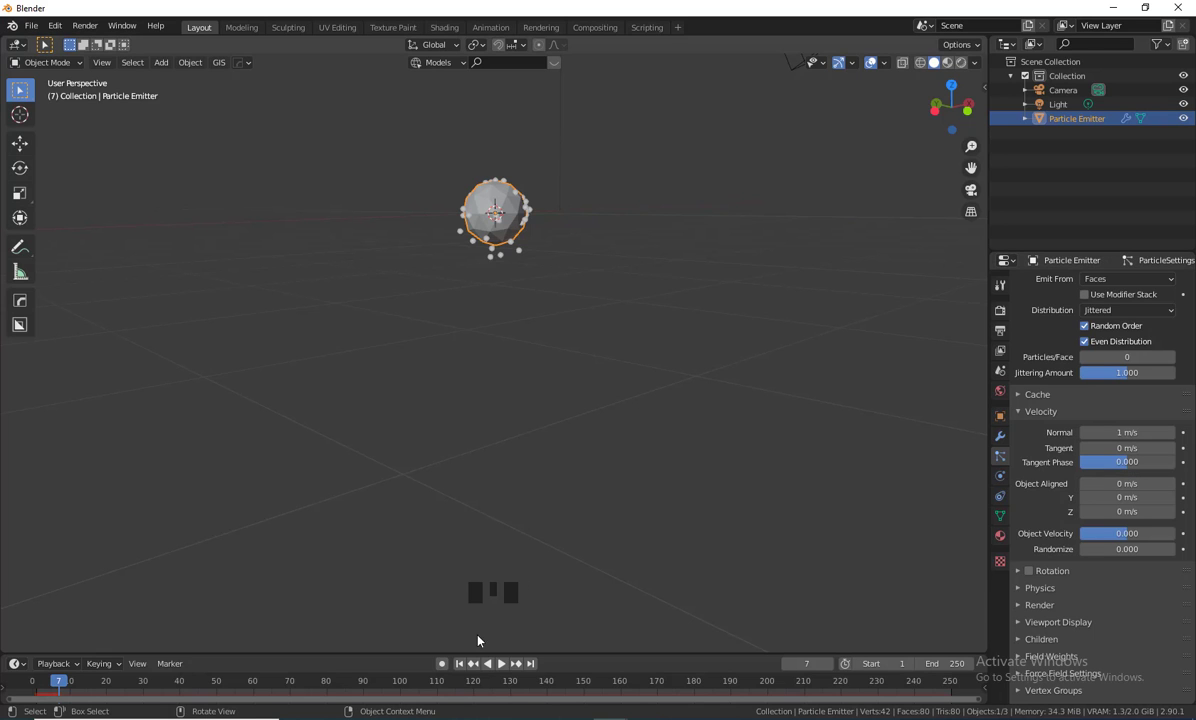
pyautogui.click(502, 664)
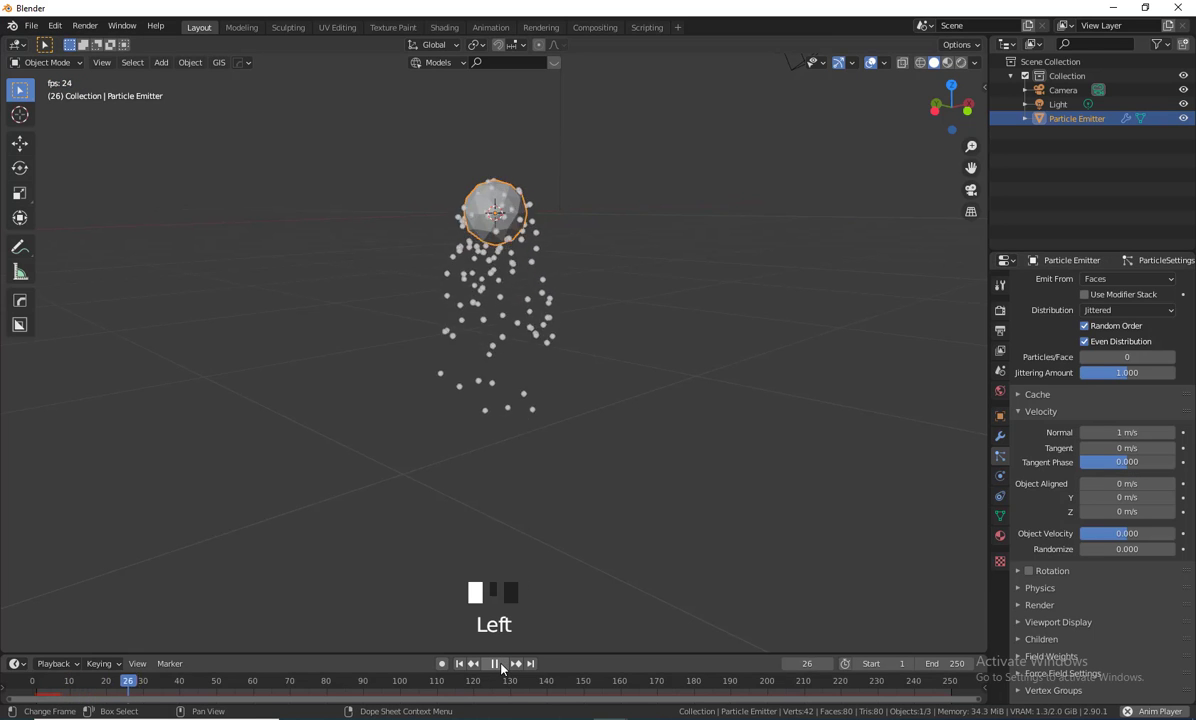
pyautogui.click(501, 664)
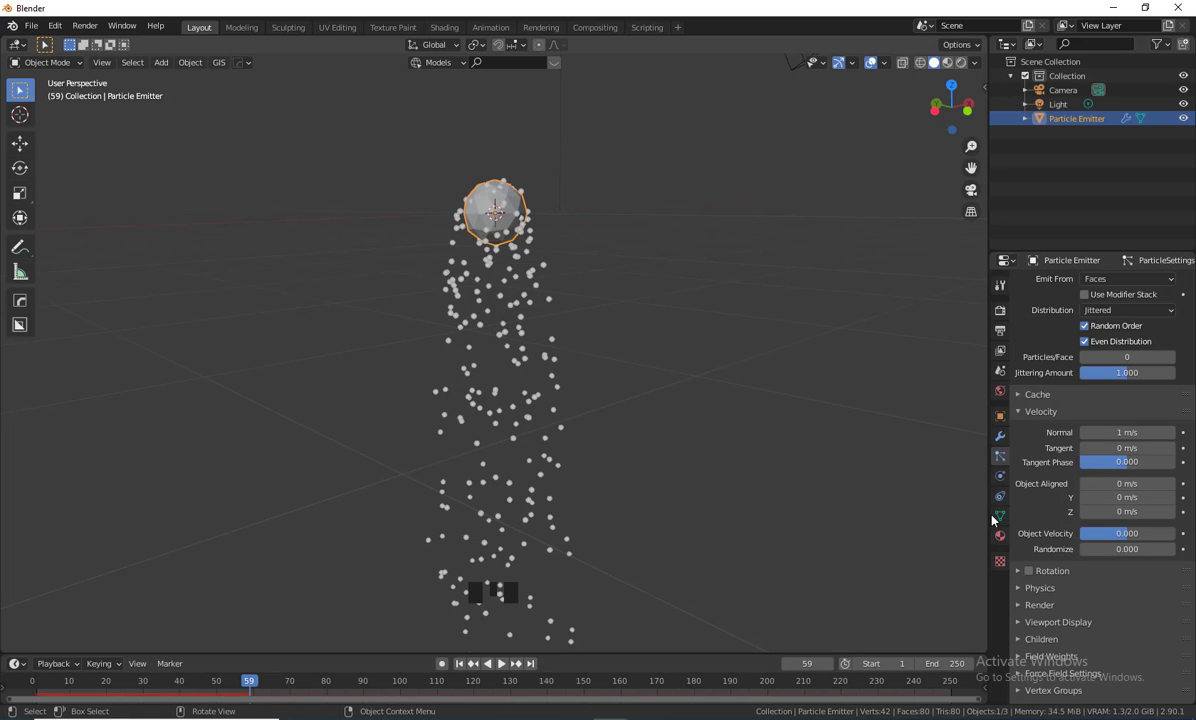
# - Set the particles' Normal velocity to 0 m/s and play the simulation from the first frame to frame 87
pyautogui.click(1150, 431)
pyautogui.press('Return')
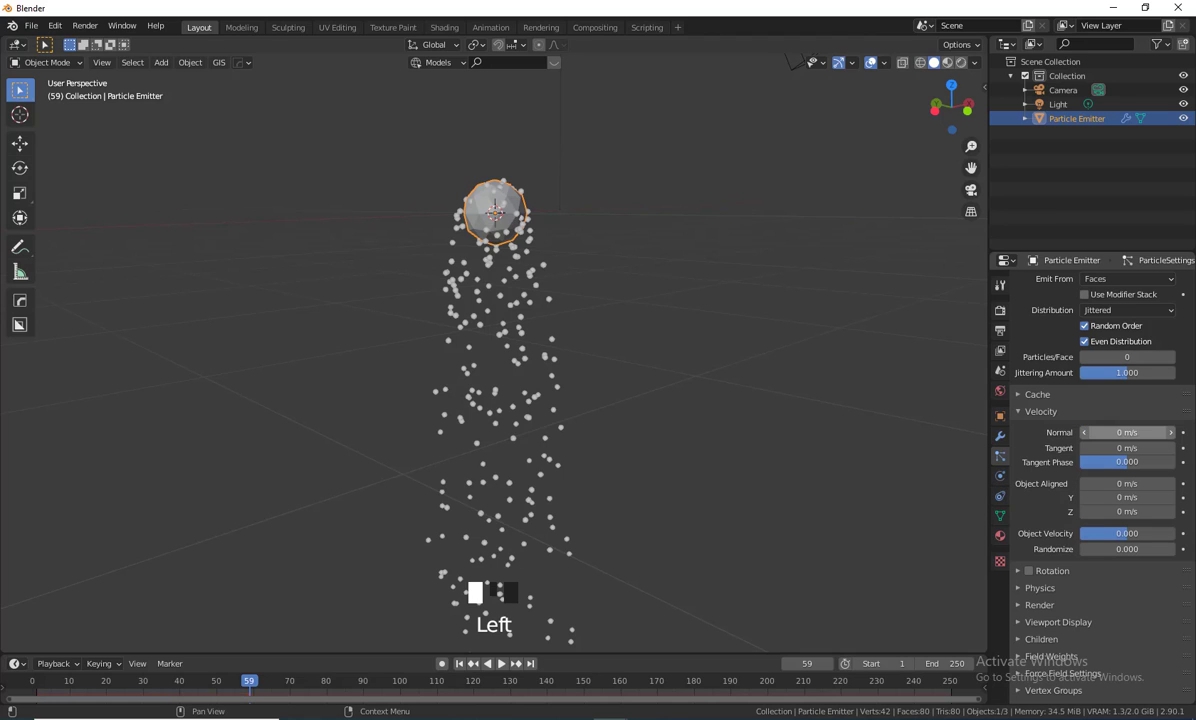
pyautogui.click(461, 663)
pyautogui.click(503, 665)
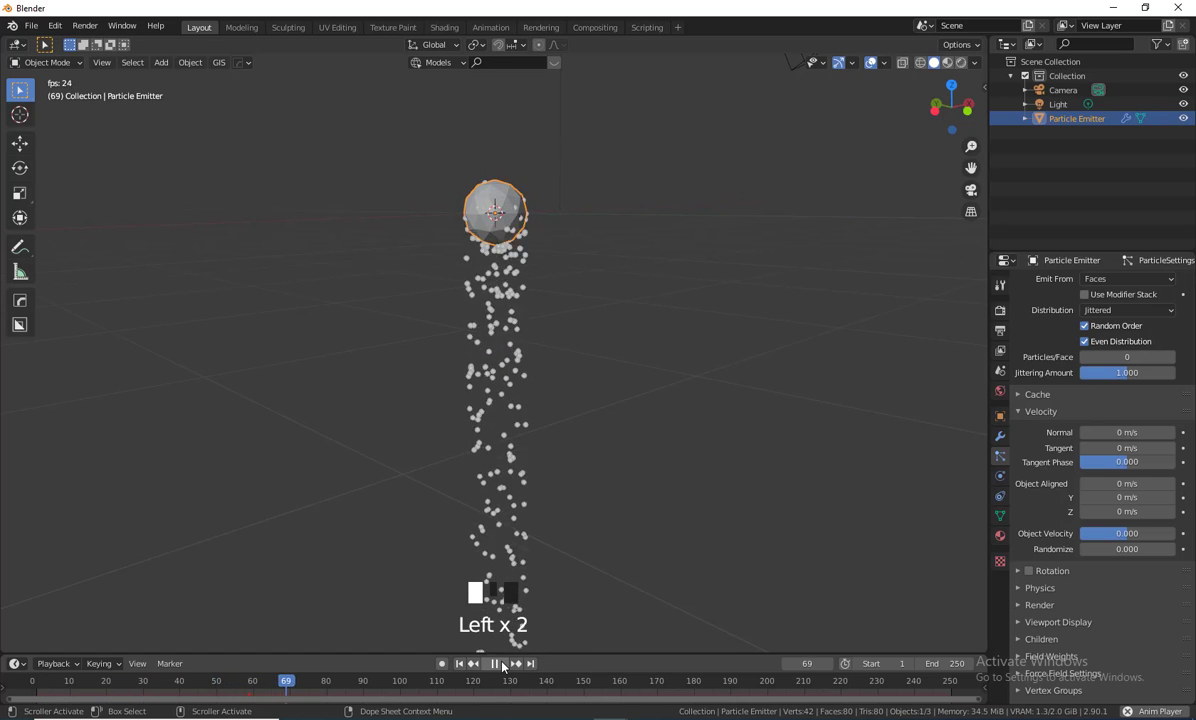
pyautogui.click(495, 664)
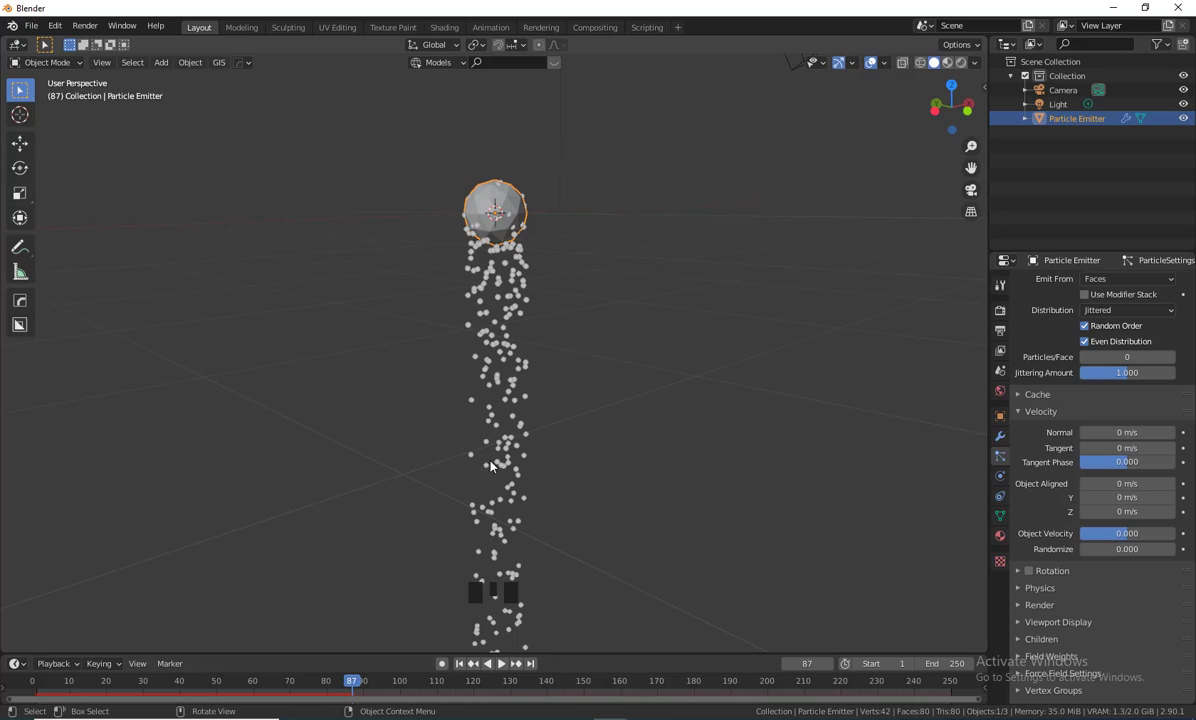
# - Set the particles' Normal velocity back to 1 m/s
pyautogui.click(1120, 432)
pyautogui.write('1')
pyautogui.press('Return')
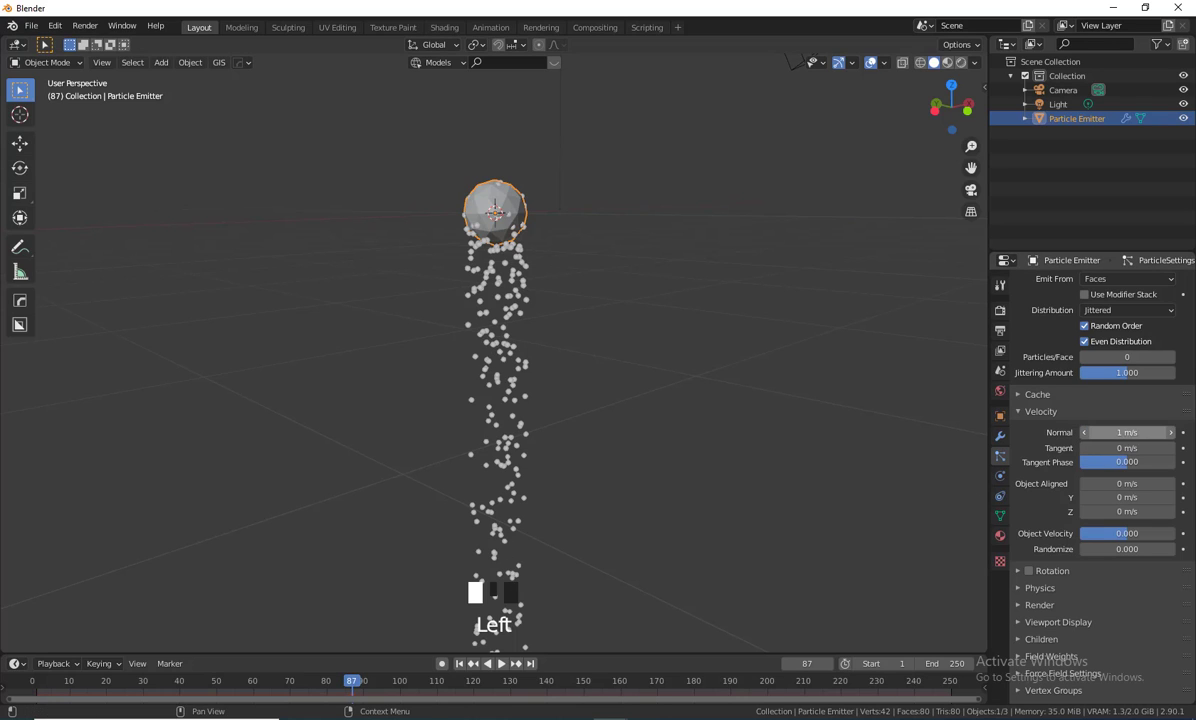
# - Replay the simulation from the first frame, raising the Normal velocity to 9.48 m/s during playback, and stop at frame 112
pyautogui.click(459, 664)
pyautogui.click(501, 664)
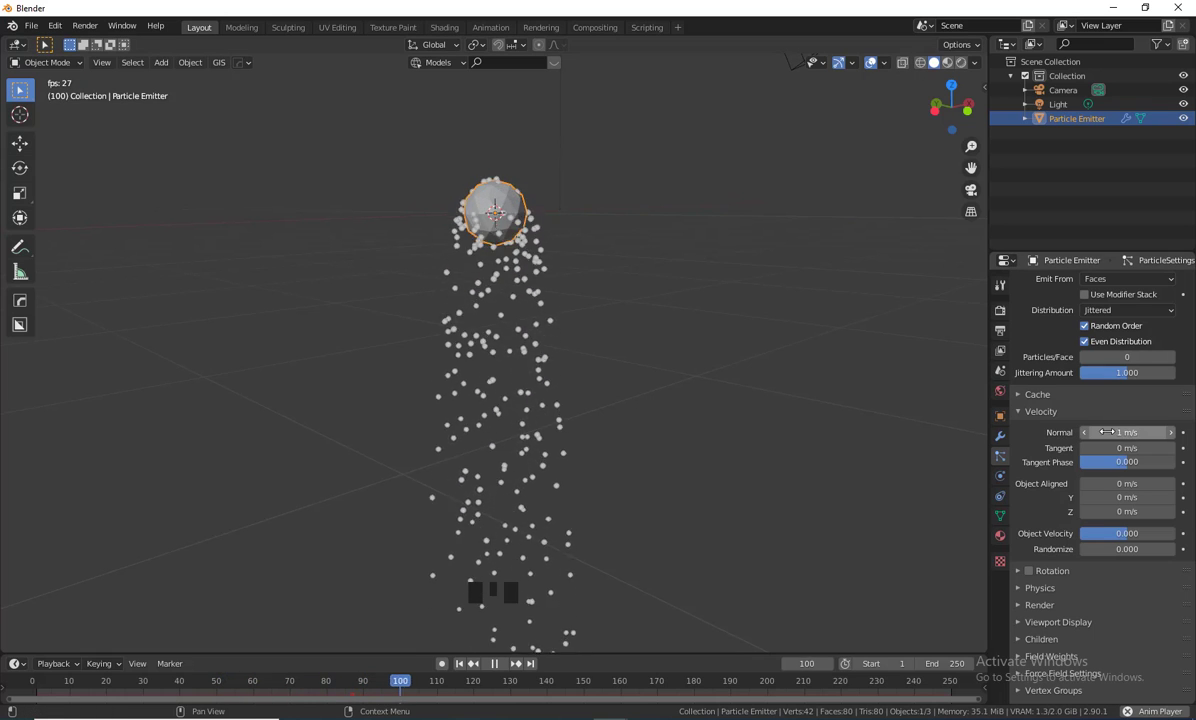
pyautogui.moveTo(1127, 432); pyautogui.dragTo(1177, 432)
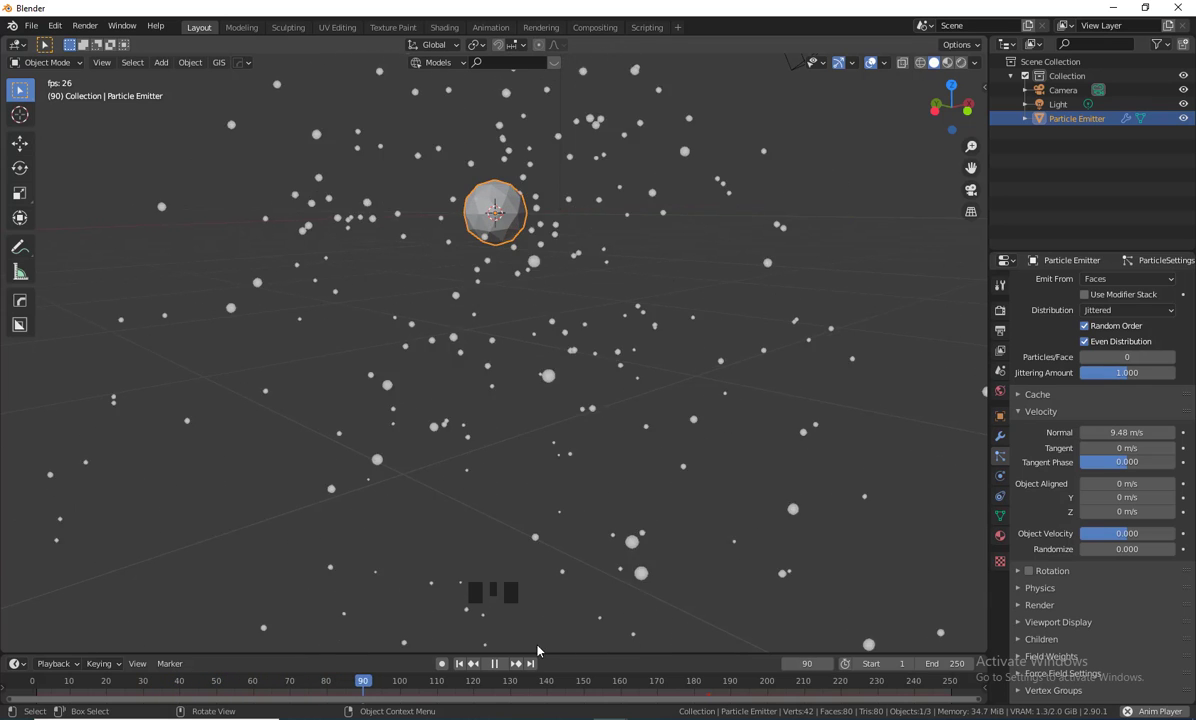
pyautogui.click(494, 663)
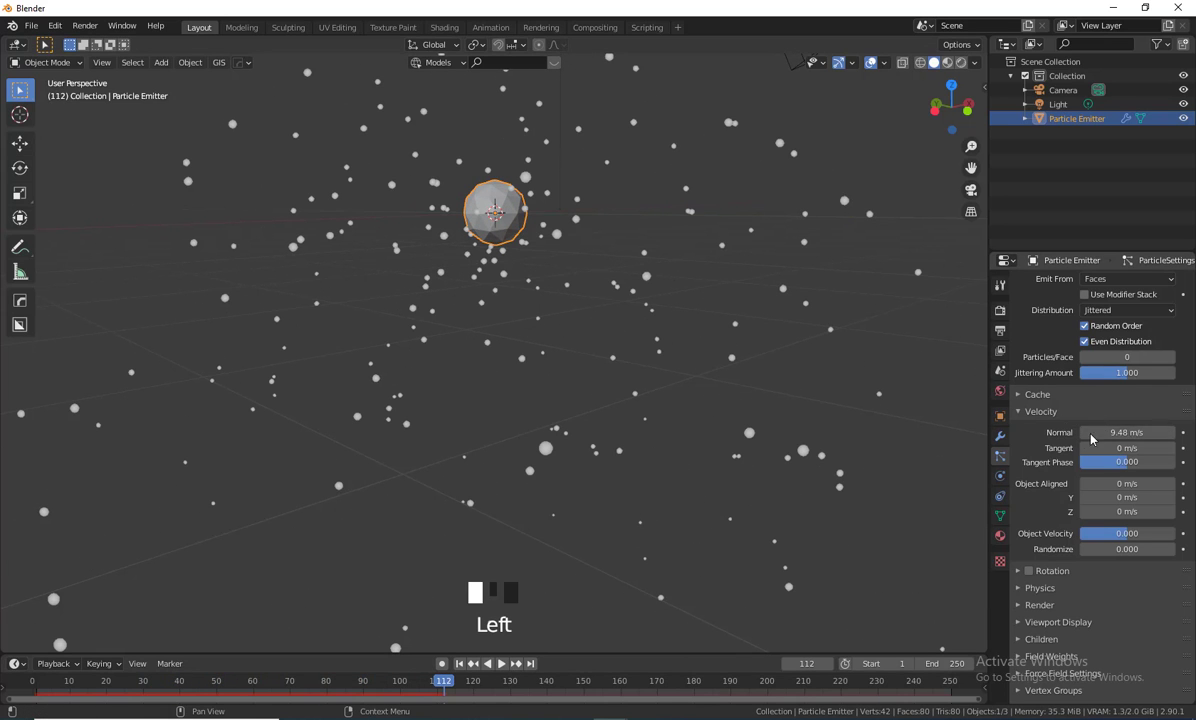
# - Lower the particles' Normal velocity and set it to exactly 1 m/s
pyautogui.moveTo(1133, 432); pyautogui.dragTo(1125, 432)
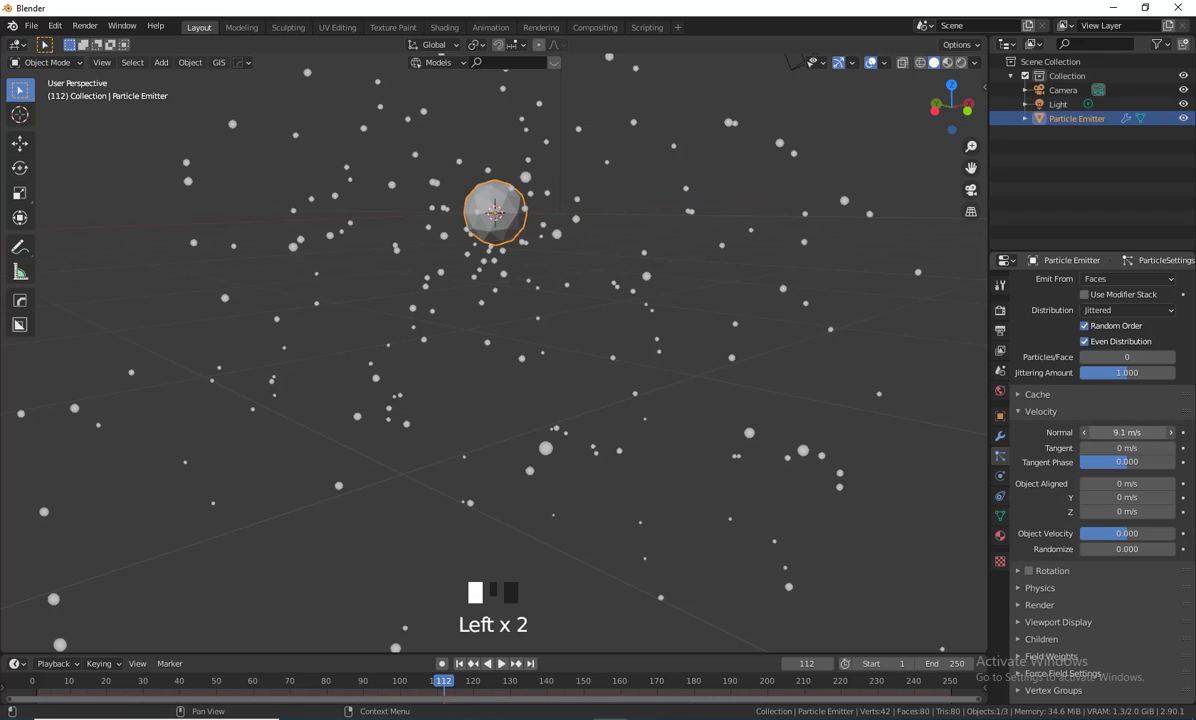
pyautogui.moveTo(1127, 432); pyautogui.dragTo(1118, 432)
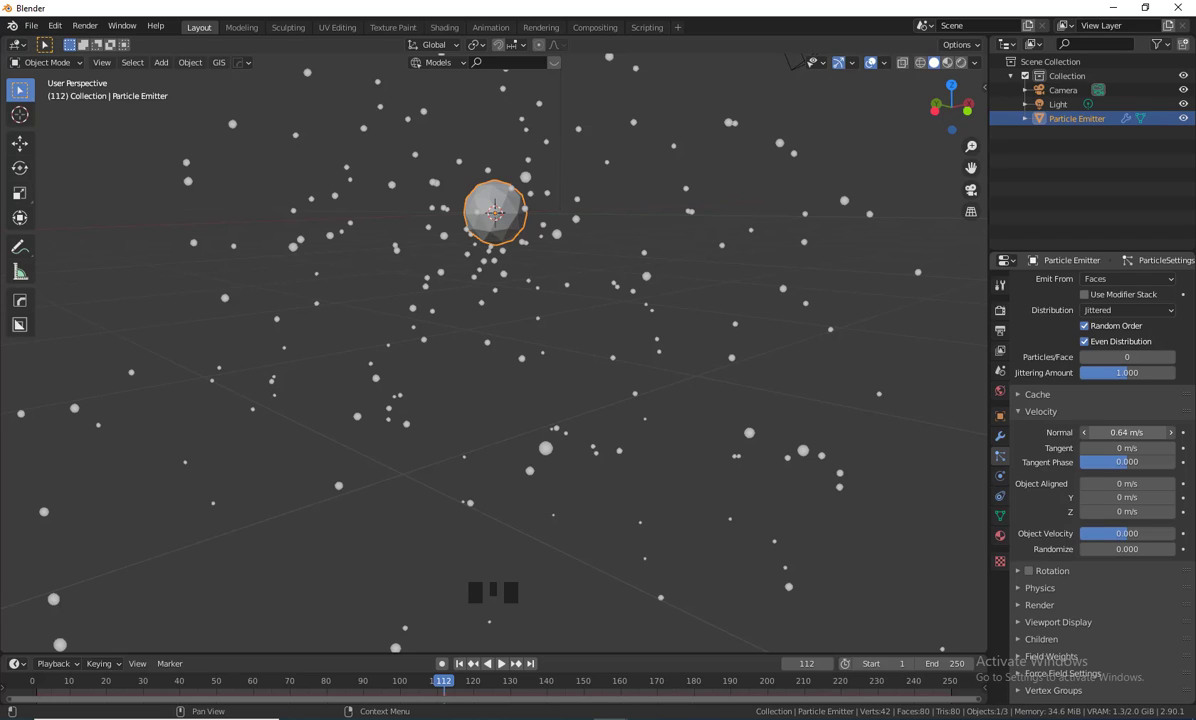
pyautogui.moveTo(1127, 432); pyautogui.dragTo(1121, 432)
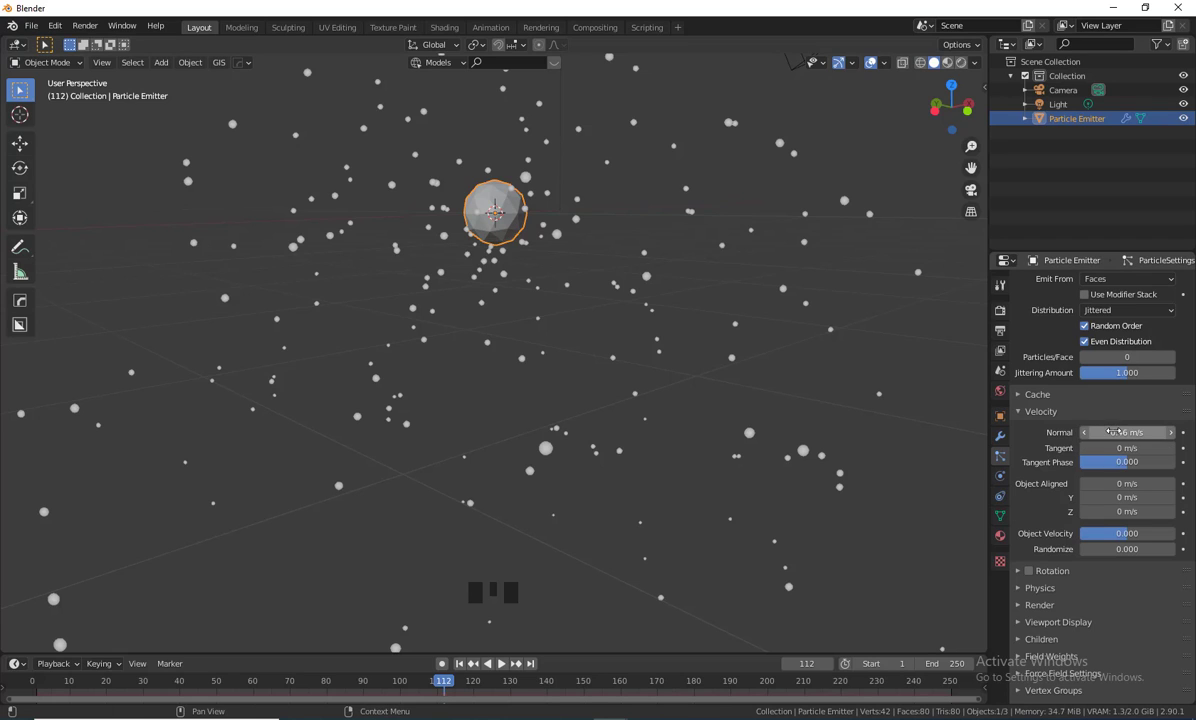
pyautogui.click(1110, 432)
pyautogui.write('1')
pyautogui.press('Return')
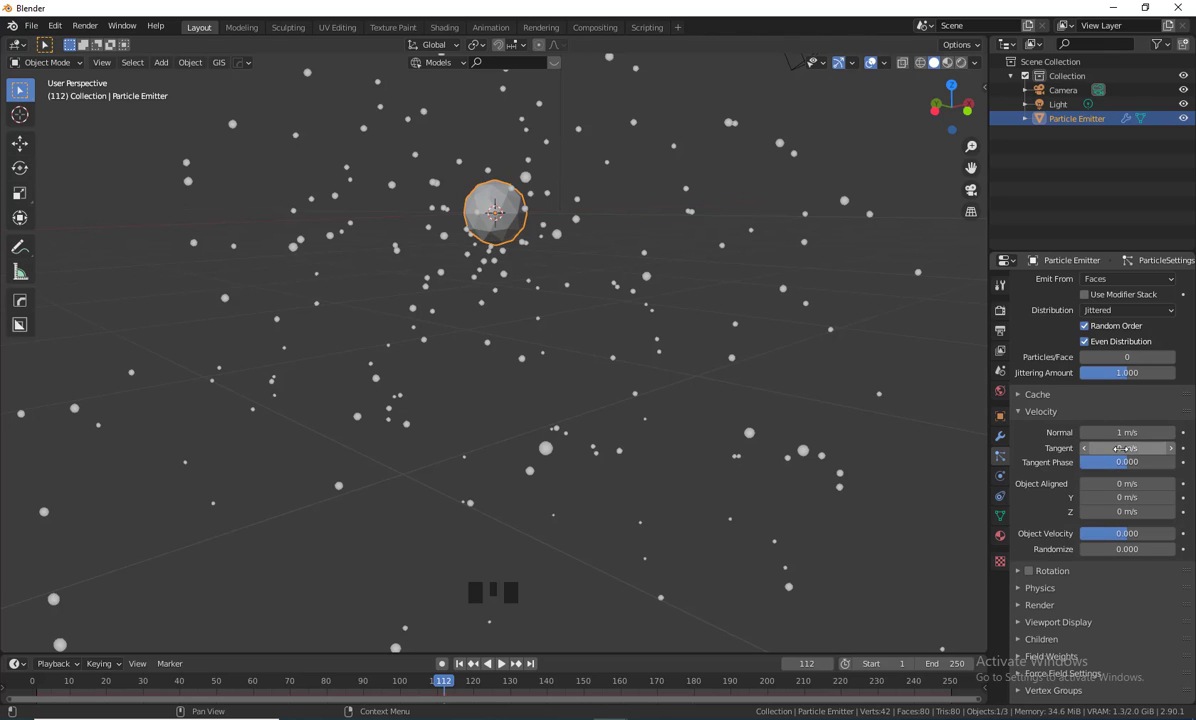
# - Try a Tangent velocity of 0.63 m/s, undo it and replay the simulation from the first frame to frame 32
pyautogui.moveTo(1116, 448); pyautogui.dragTo(1140, 448)
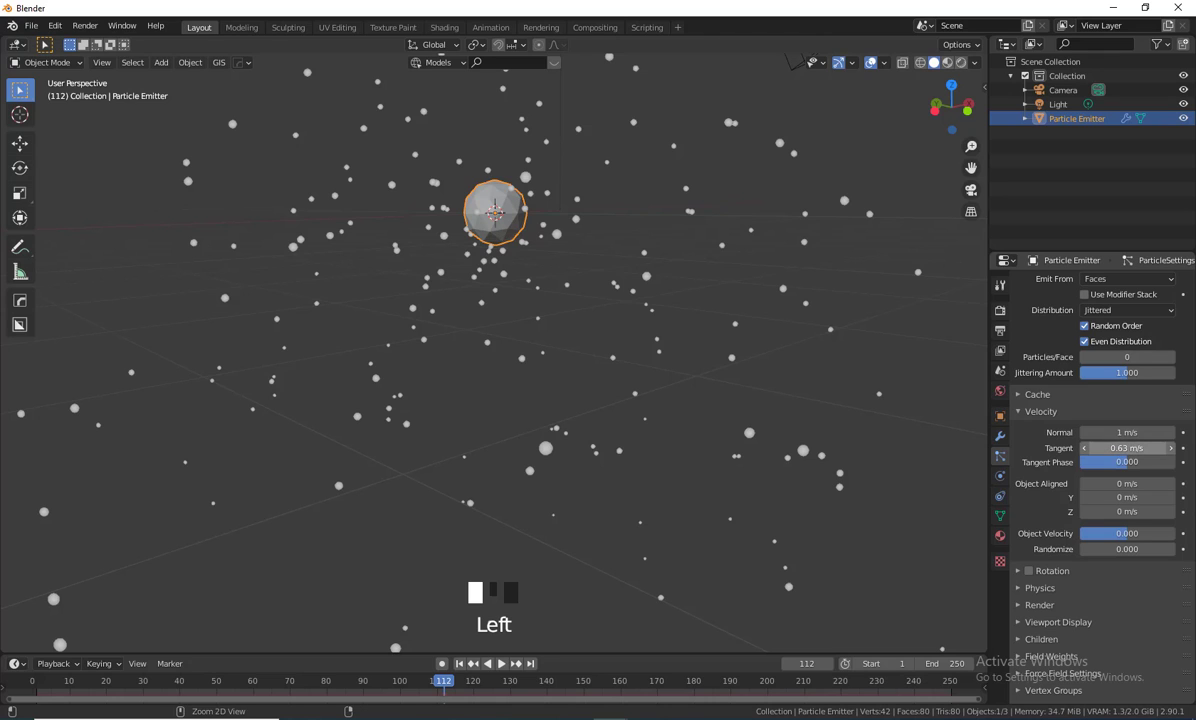
pyautogui.hotkey('ctrl', 'z')
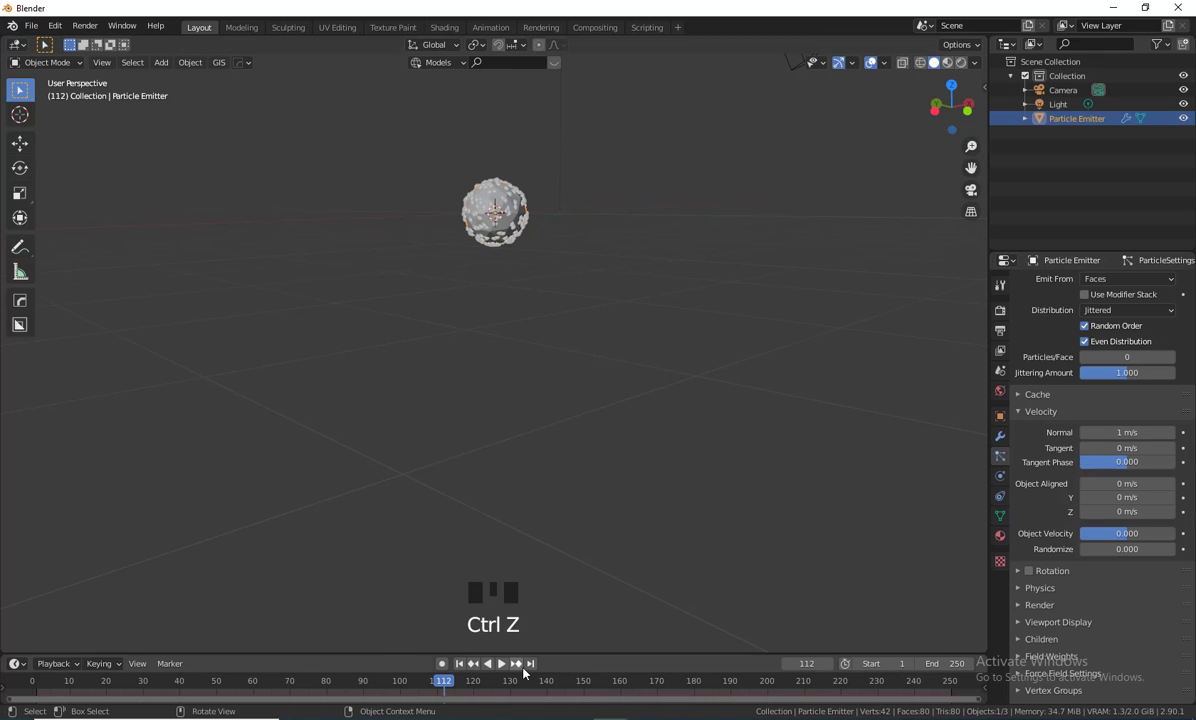
pyautogui.click(459, 665)
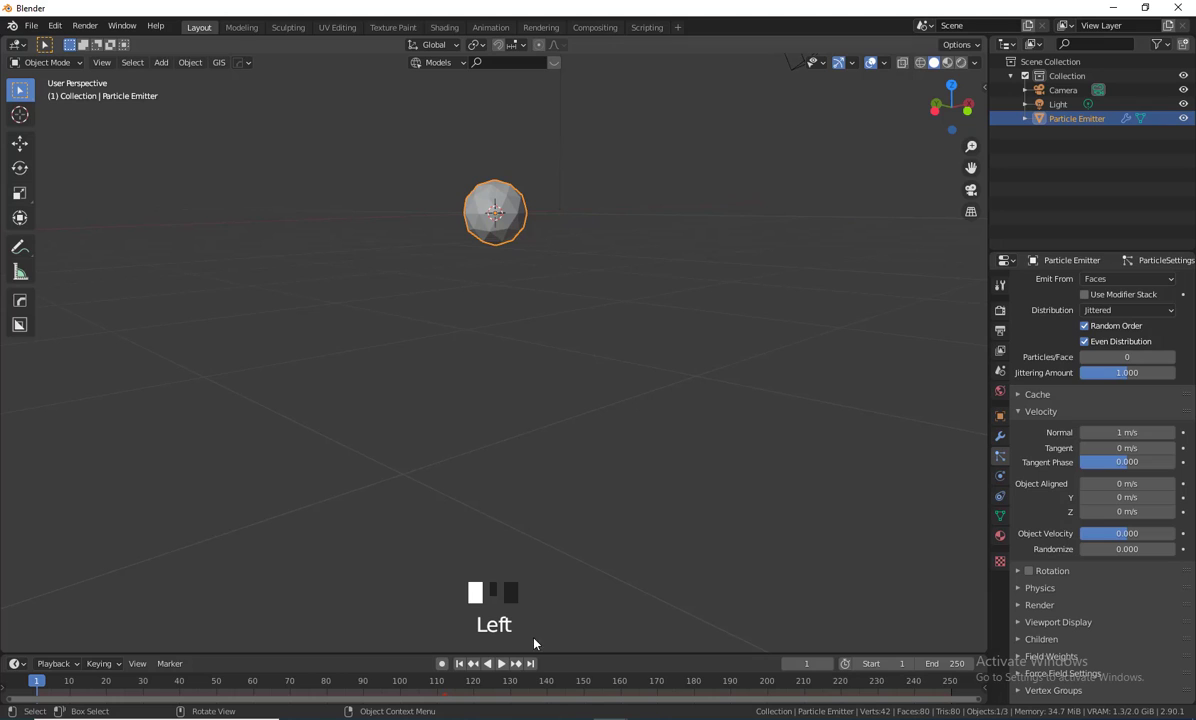
pyautogui.click(501, 665)
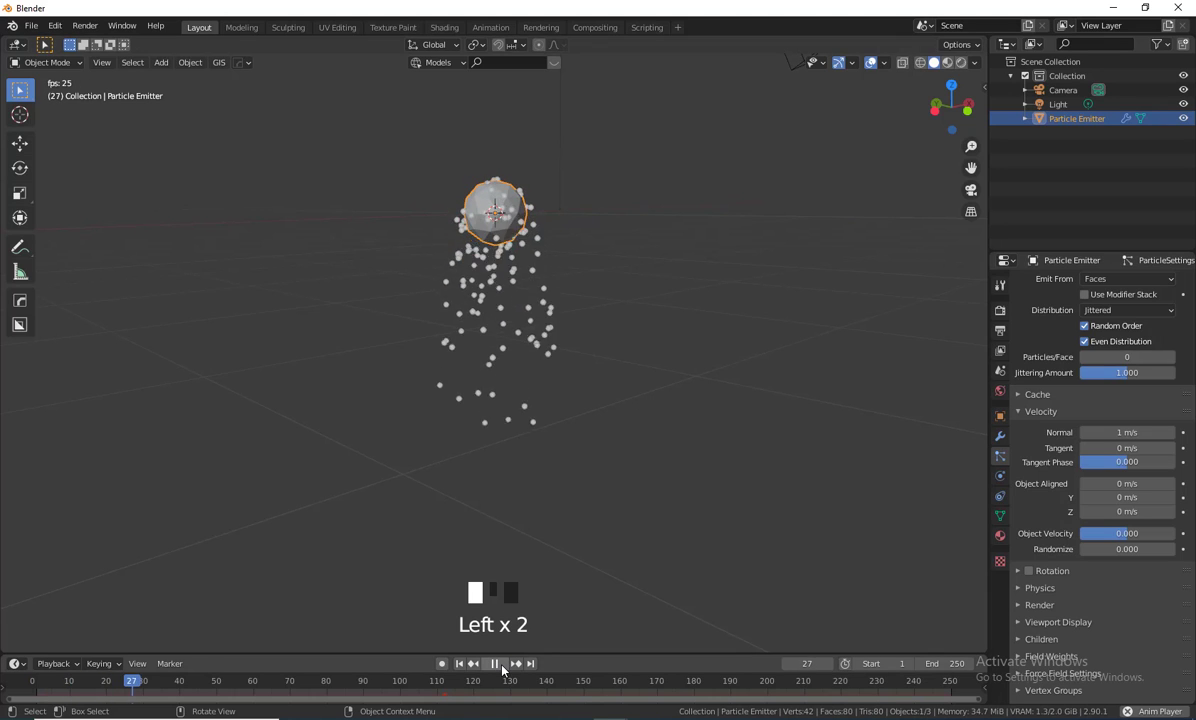
pyautogui.click(499, 664)
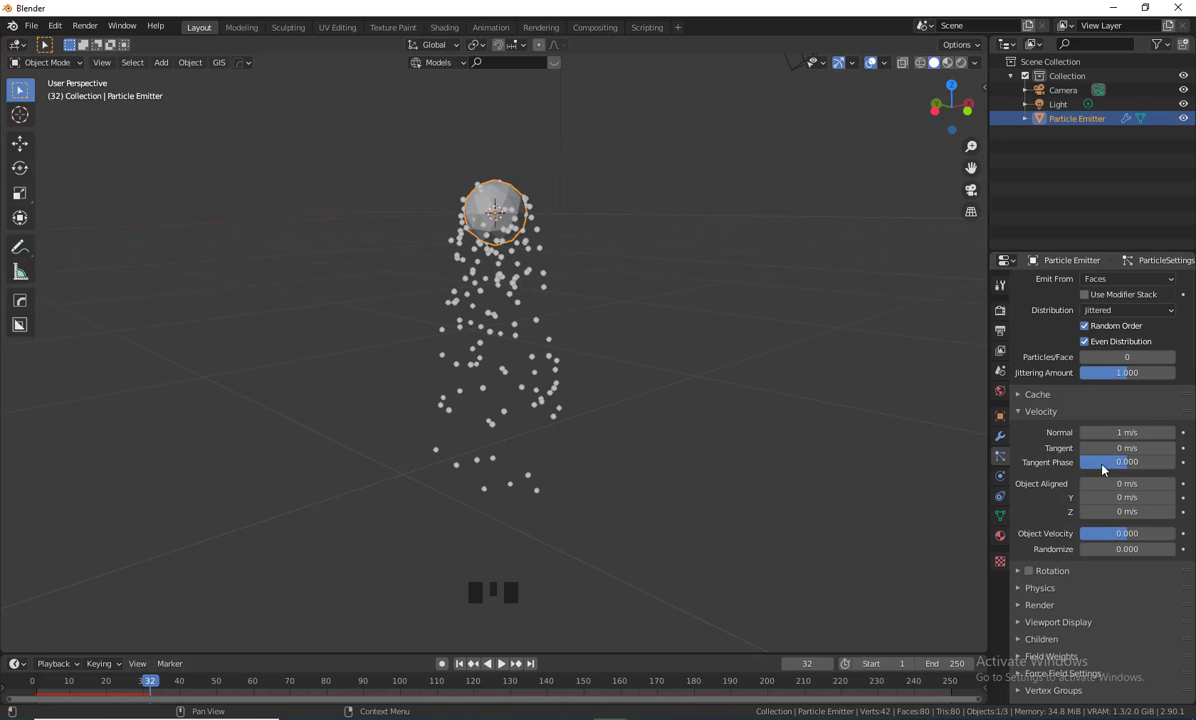
# - Set Normal velocity to 2.48 m/s, Tangent to 3.7 m/s and Tangent Phase to 1.000, and replay the simulation from the first frame
pyautogui.moveTo(1105, 448); pyautogui.dragTo(1142, 433)
pyautogui.click(459, 663)
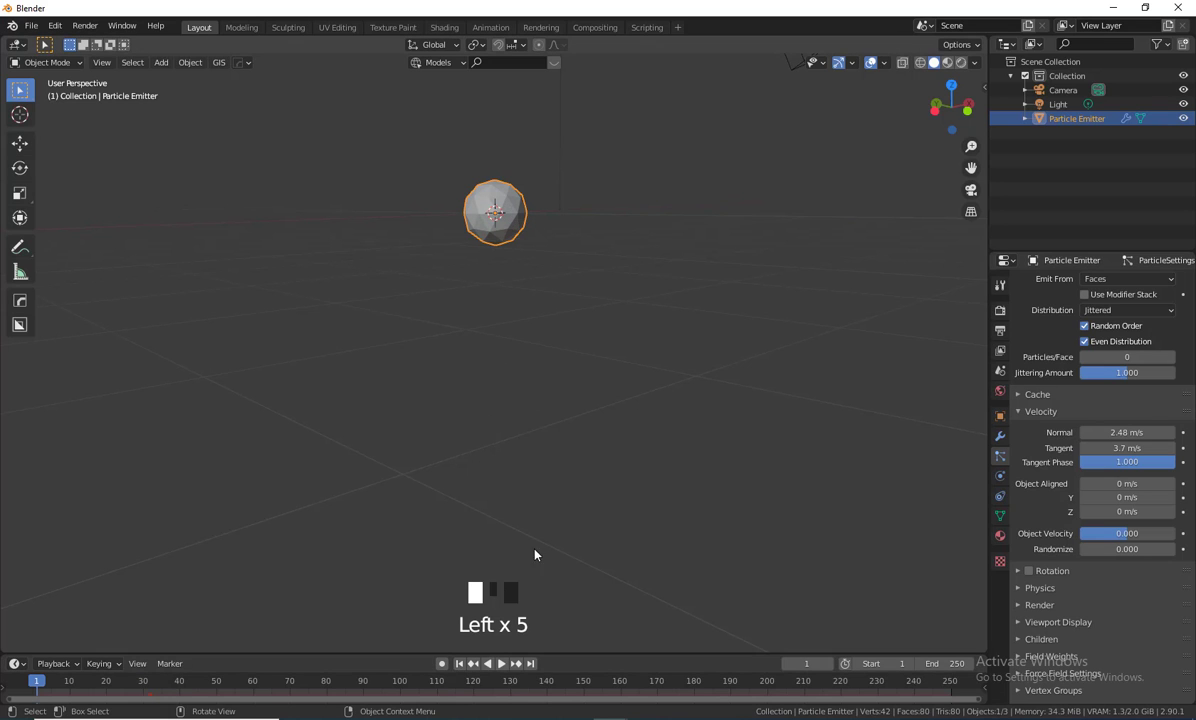
pyautogui.click(502, 664)
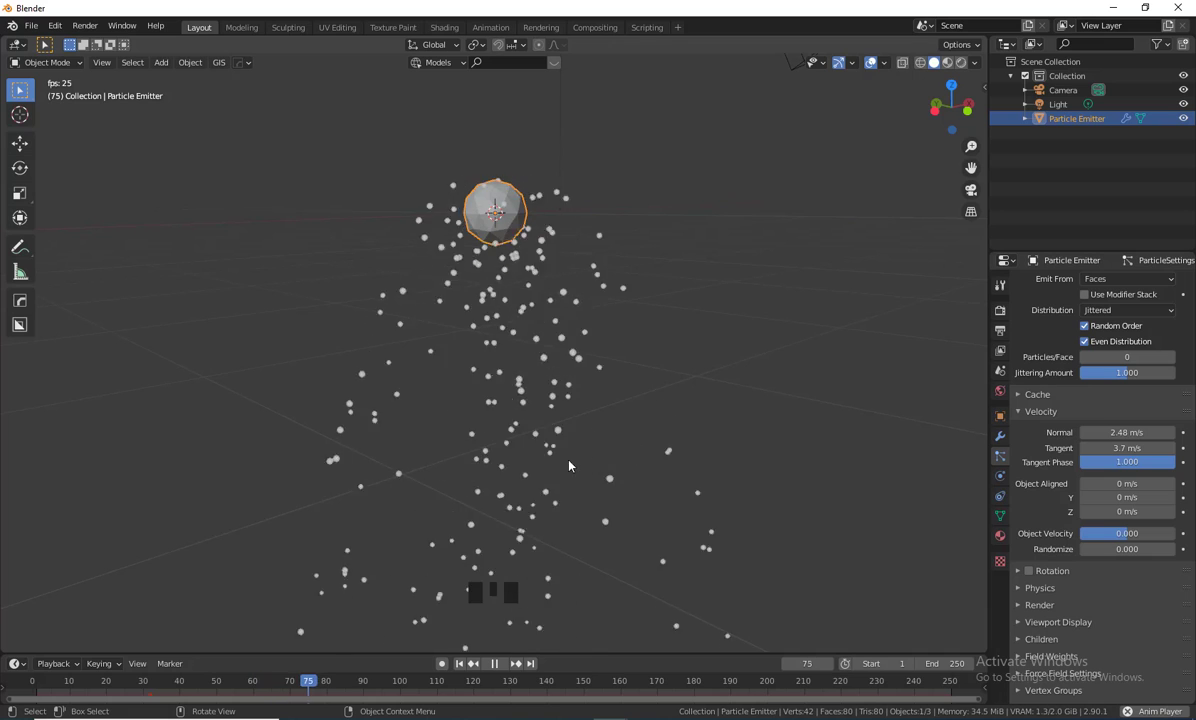
pyautogui.click(494, 663)
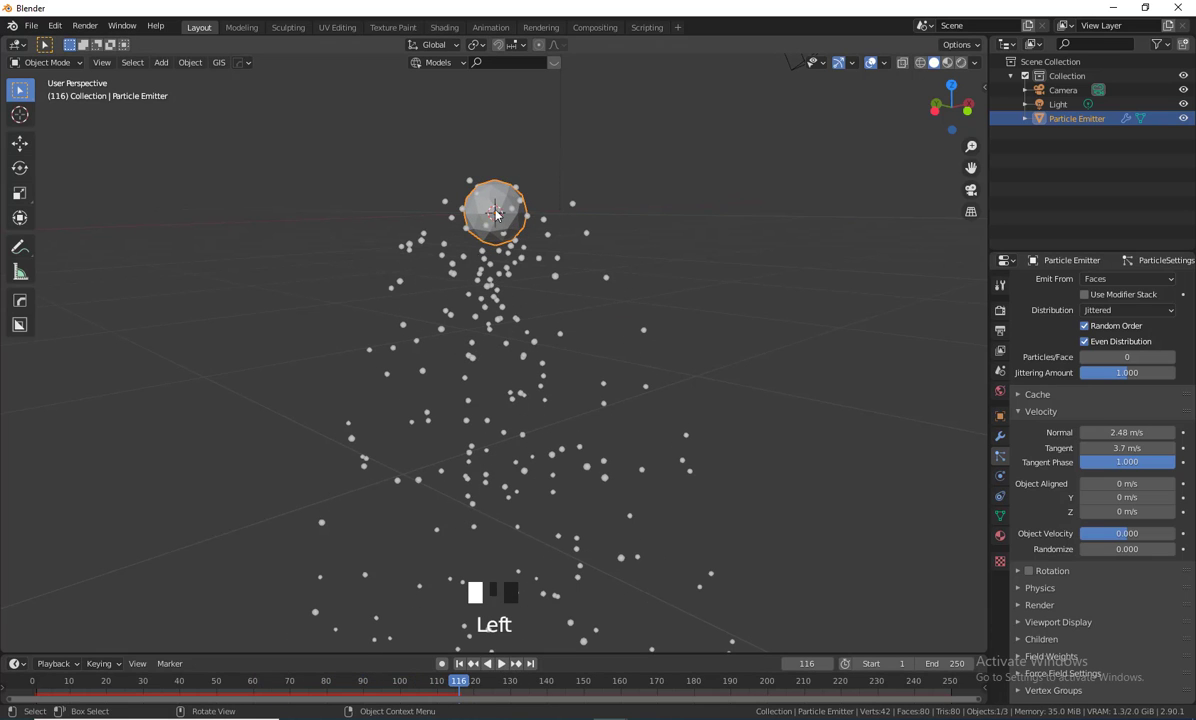
# - Reset the Normal velocity to 1 m/s, Tangent to 0 m/s and Tangent Phase to 0
pyautogui.click(1127, 433)
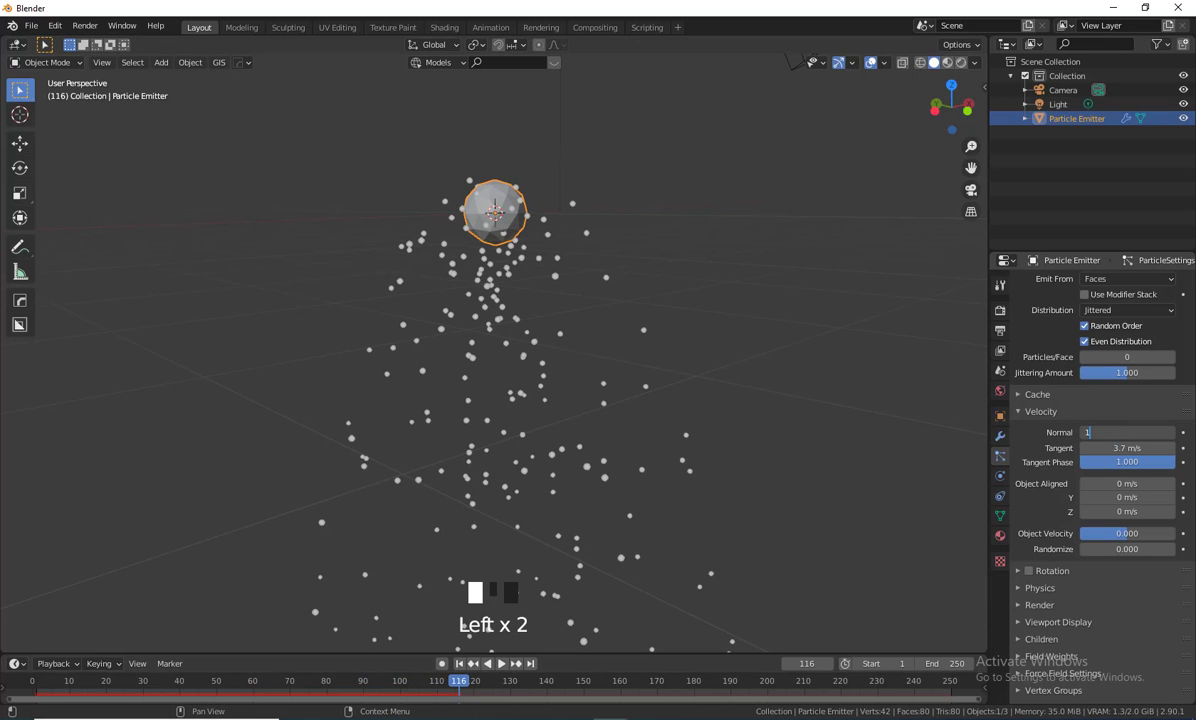
pyautogui.click(1127, 448)
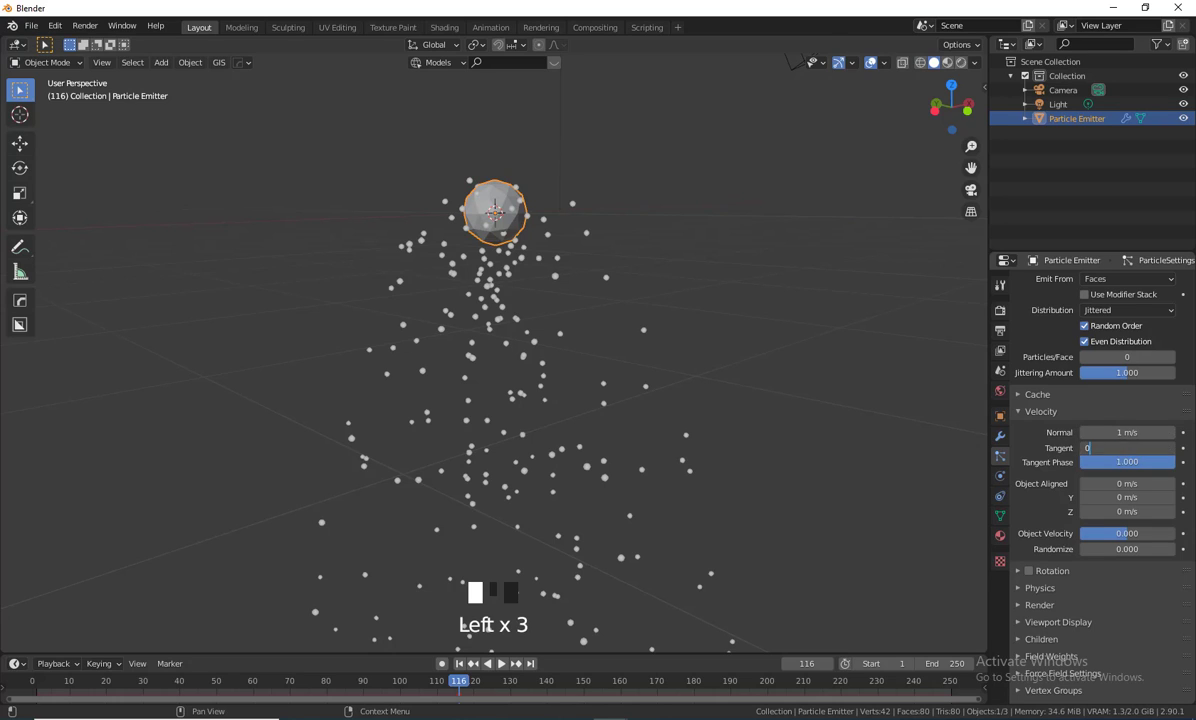
pyautogui.press('Return')
pyautogui.click(1127, 462)
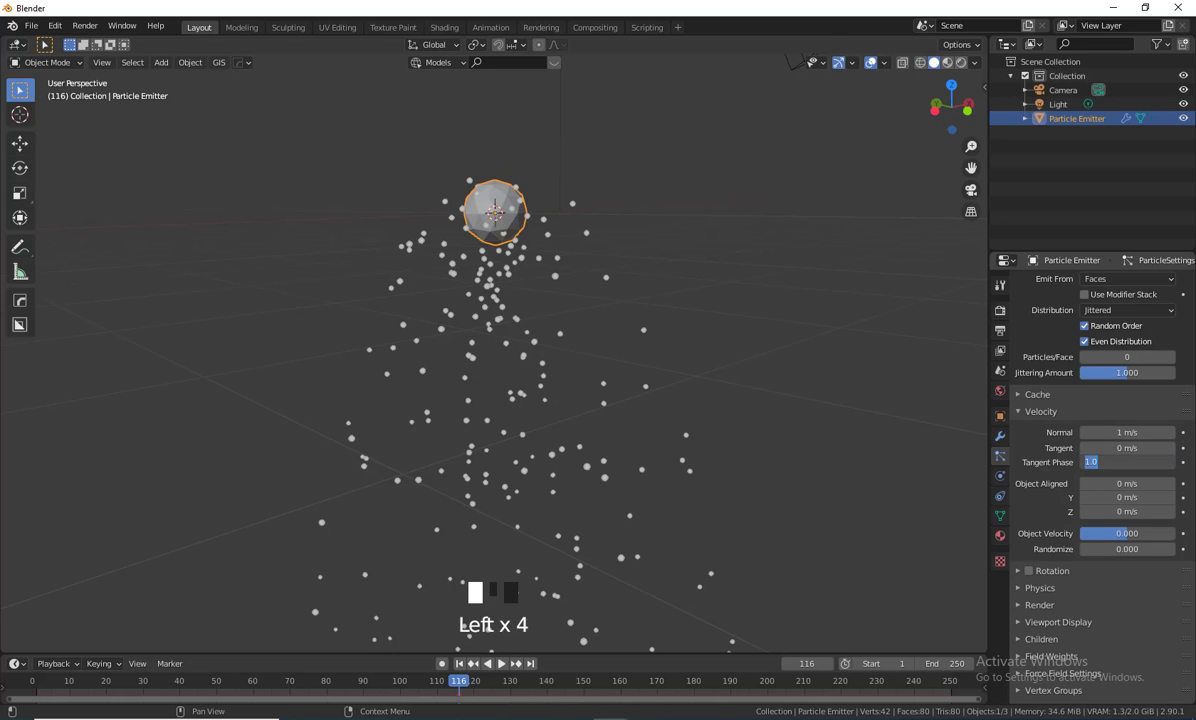
pyautogui.write('0')
pyautogui.press('Return')
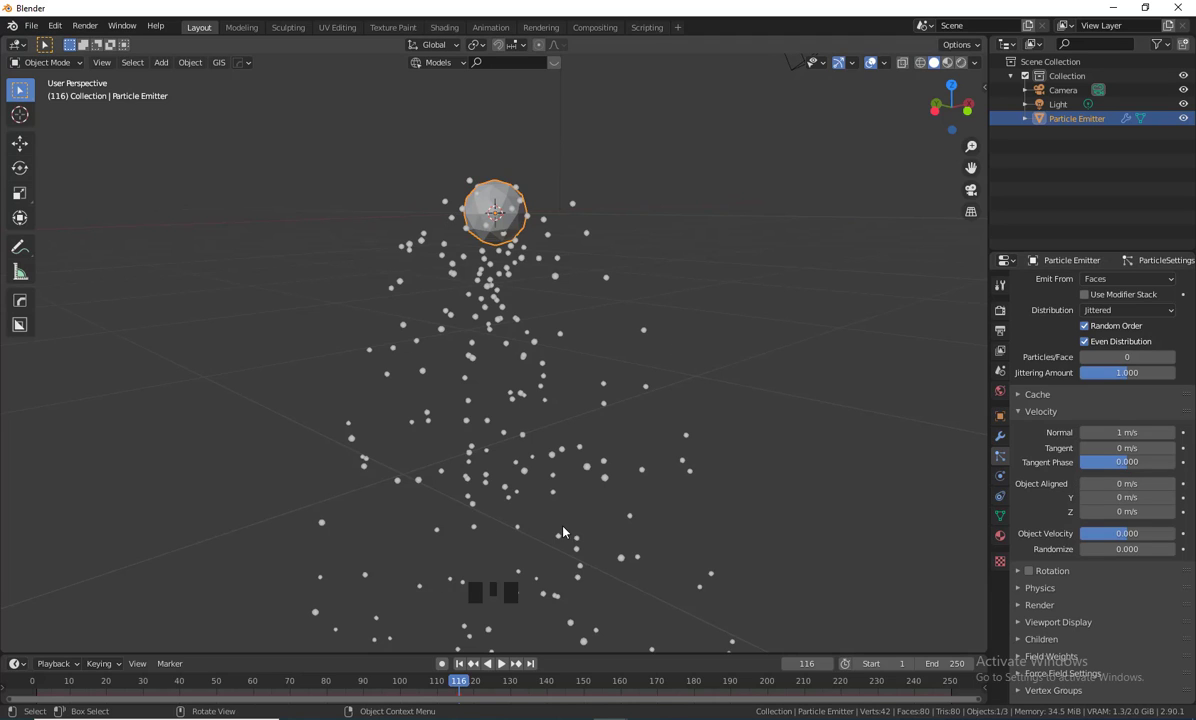
# - Play the simulation from the first frame and raise the Object Aligned X velocity to 25.5 m/s
pyautogui.click(461, 664)
pyautogui.click(501, 664)
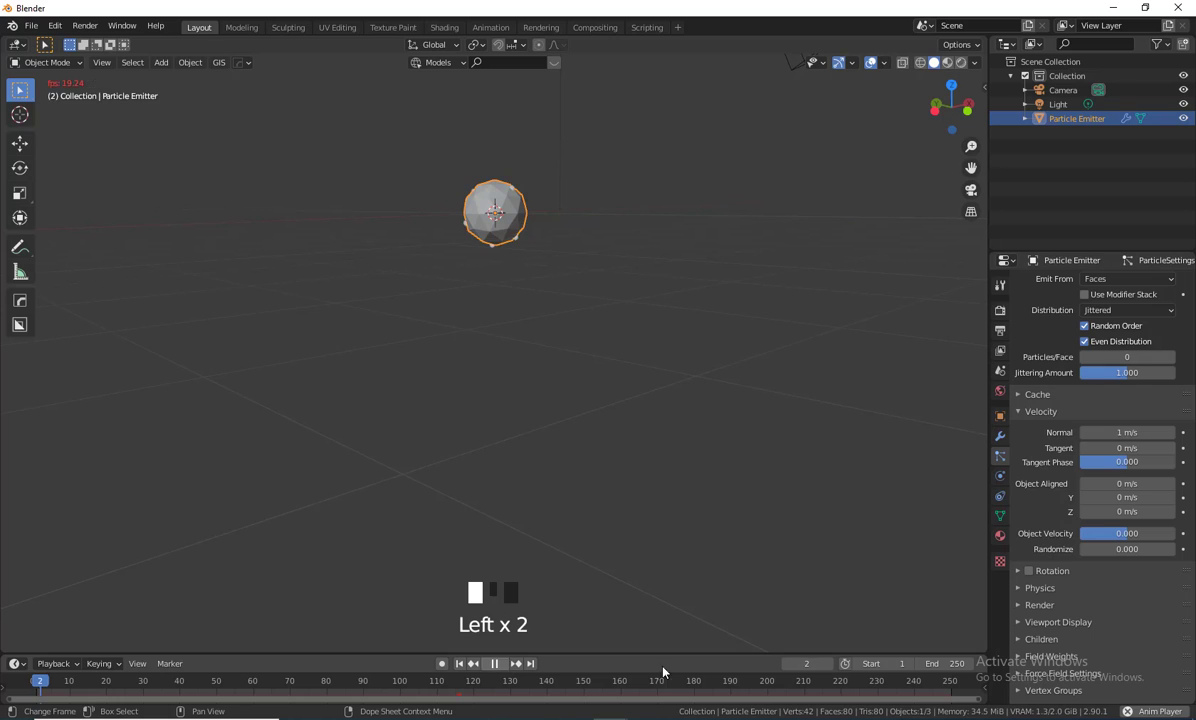
pyautogui.moveTo(1118, 483)
pyautogui.mouseDown()
pyautogui.moveTo(1192, 483)
pyautogui.moveTo(1141, 483)
pyautogui.mouseUp()
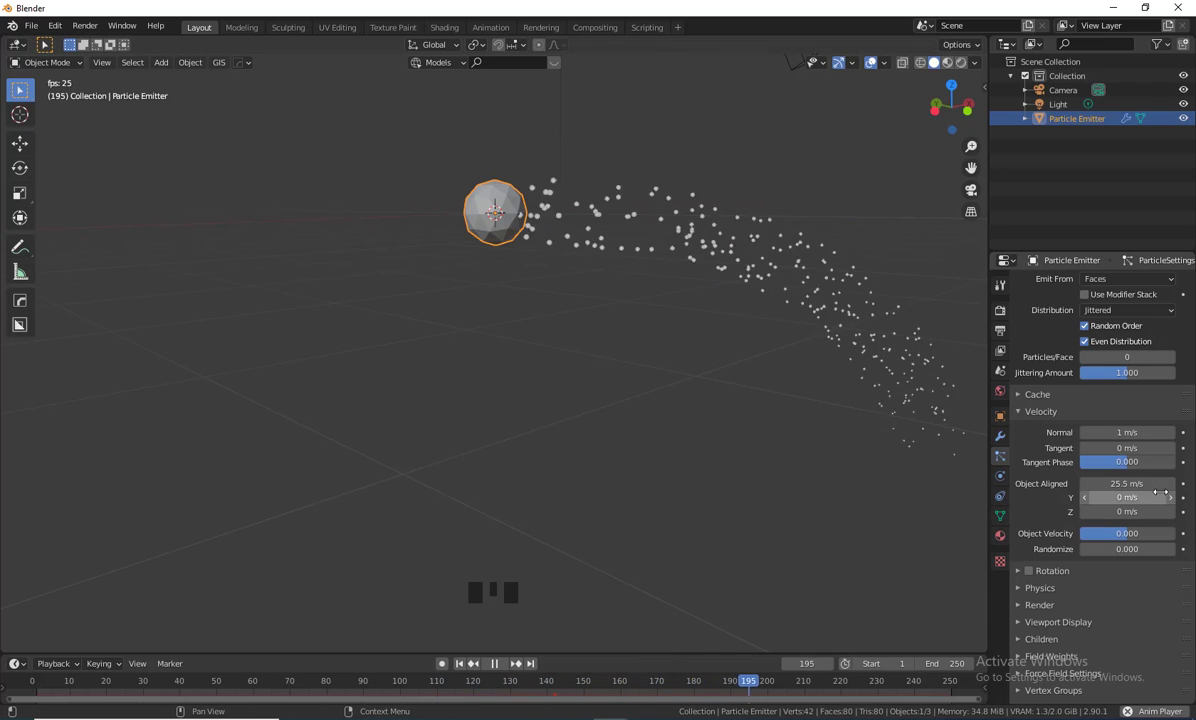
# - Adjust the Object Aligned velocity to 14 m/s in X and 35.9 m/s in Y, examining the particle stream from above
pyautogui.moveTo(1127, 483); pyautogui.dragTo(1188, 497)
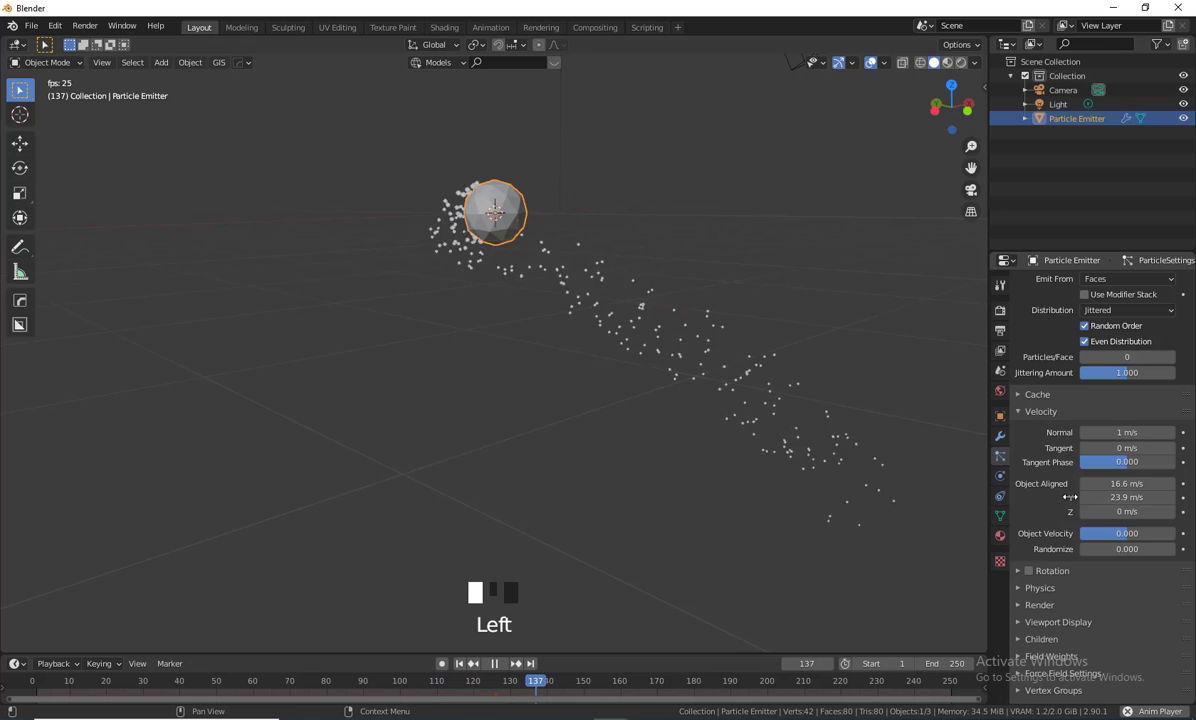
pyautogui.moveTo(320, 340); pyautogui.dragTo(681, 459, button='middle')
pyautogui.scroll(-2, 590, 395)
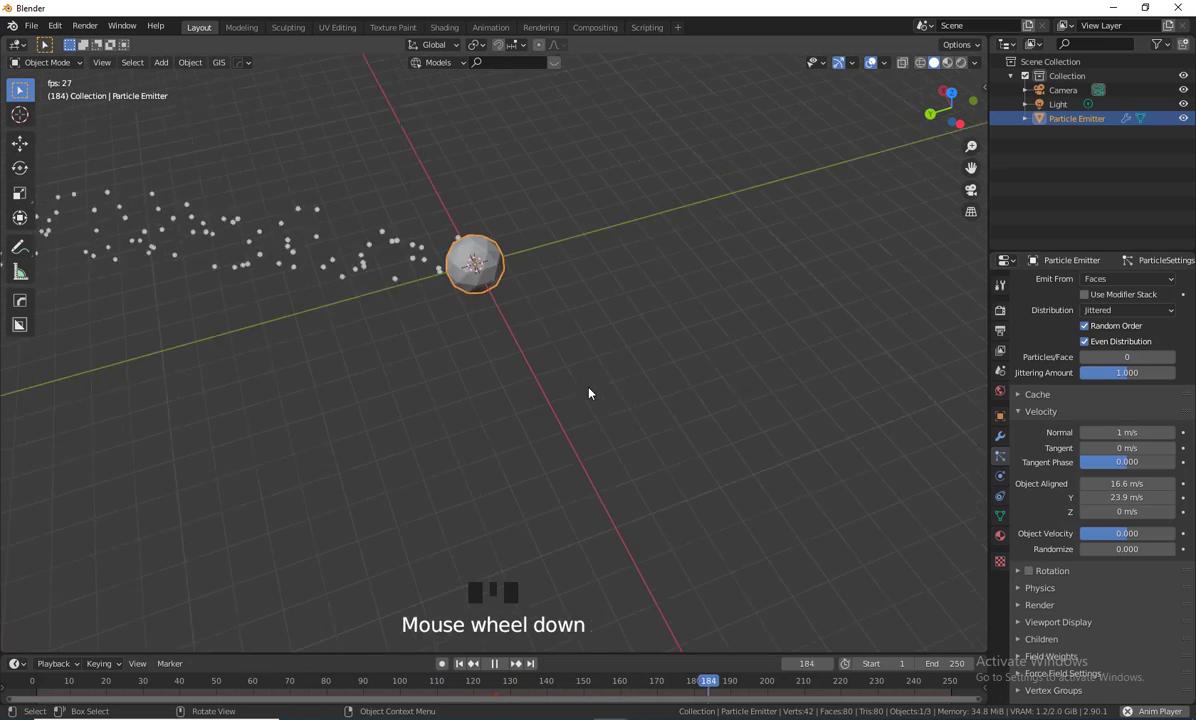
pyautogui.moveTo(590, 395); pyautogui.dragTo(750, 441, button='middle')
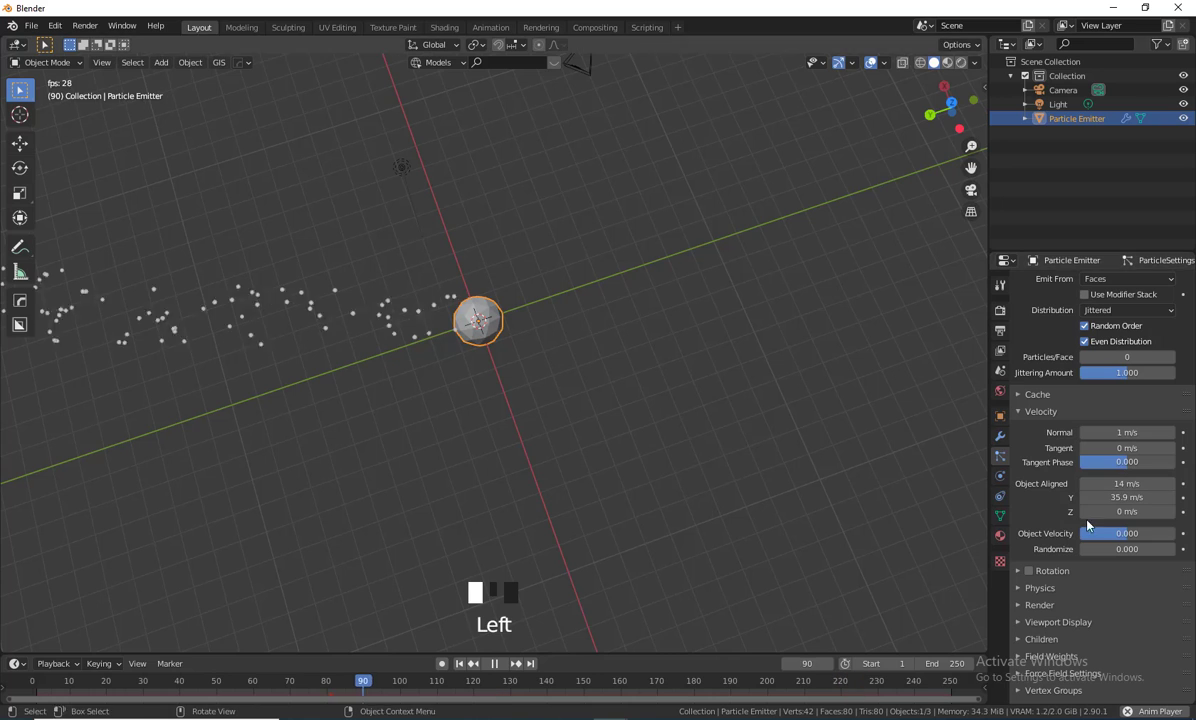
# - Reset the Object Aligned X, Y and Z velocities to 0 m/s and watch the particles fall from the emitter
pyautogui.moveTo(1100, 512); pyautogui.dragTo(1133, 512)
pyautogui.write('0')
pyautogui.press('Return')
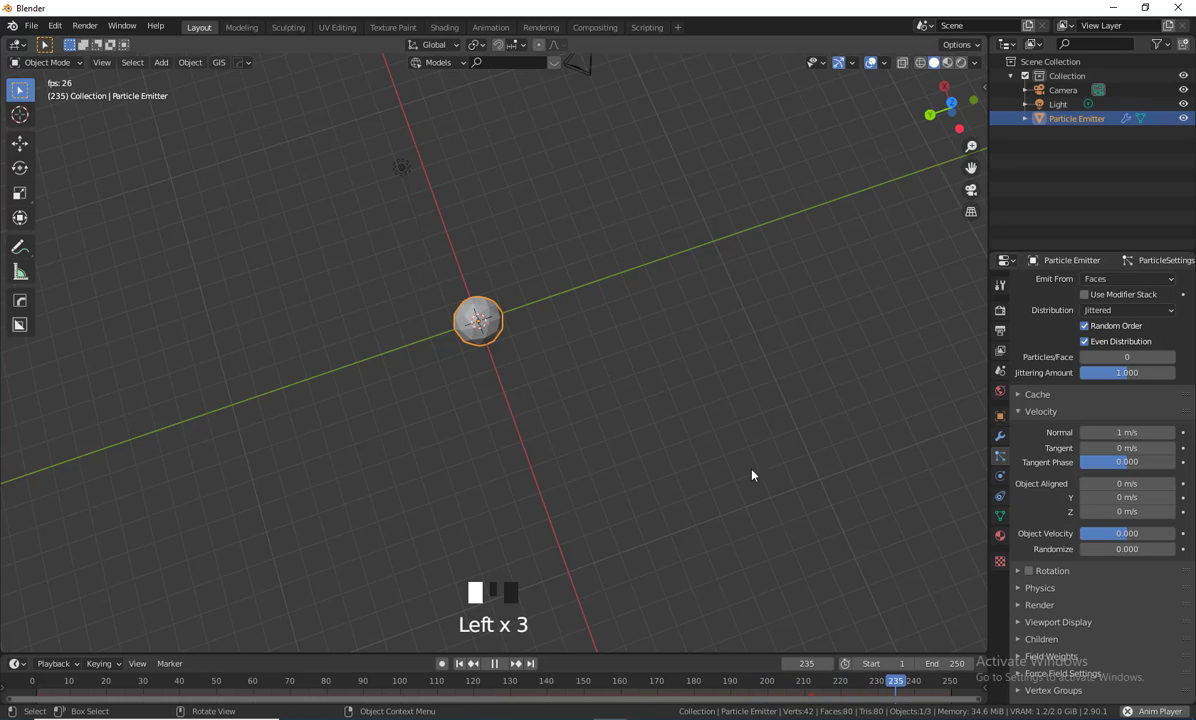
pyautogui.moveTo(582, 467); pyautogui.dragTo(574, 382, button='middle')
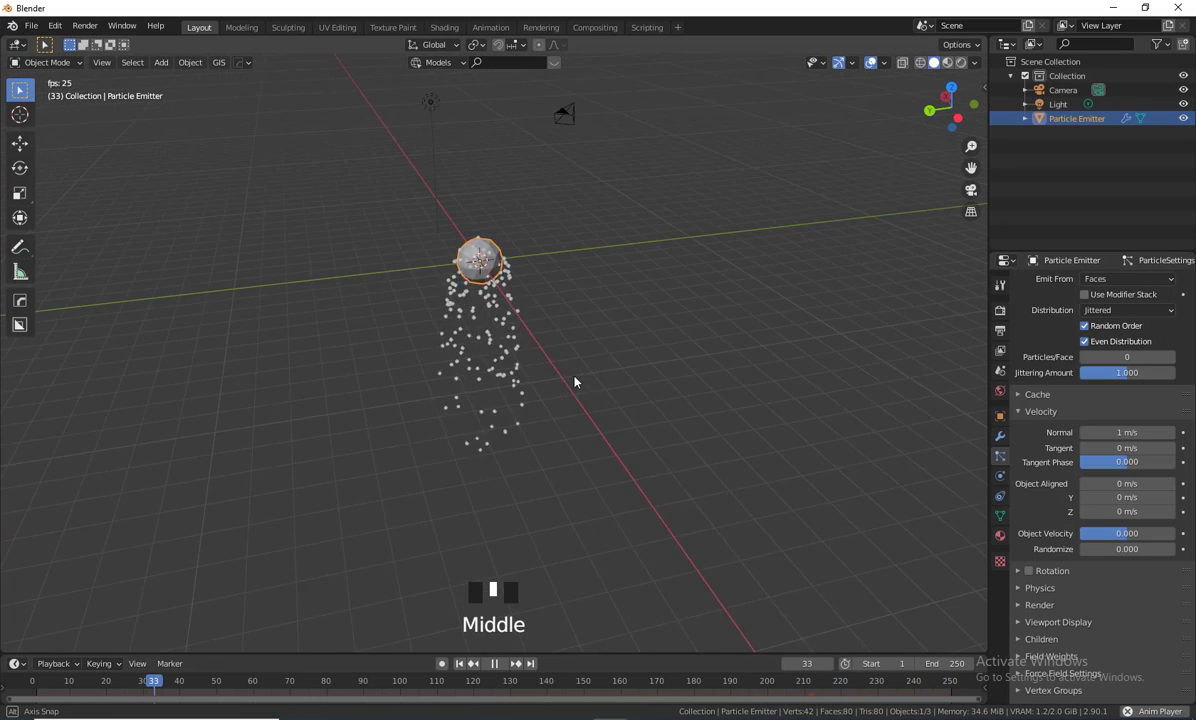
pyautogui.scroll(2, 585, 379)
pyautogui.scroll(-2, 704, 429)
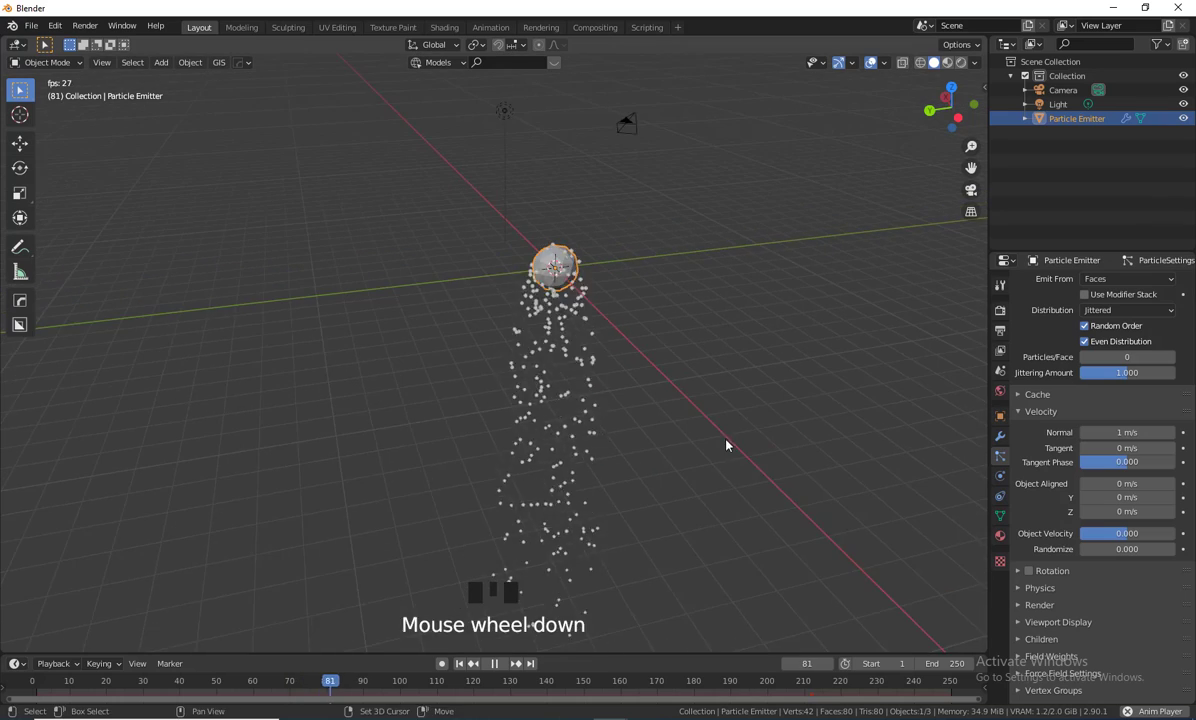
# - Examine the falling particles up close and review the available Rotation settings of the particle system
pyautogui.scroll(2, 729, 443)
pyautogui.moveTo(707, 454)
pyautogui.keyDown('shift'); pyautogui.mouseDown(button='middle')
pyautogui.moveTo(718, 443)
pyautogui.moveTo(699, 478)
pyautogui.mouseUp(button='middle'); pyautogui.keyUp('shift')
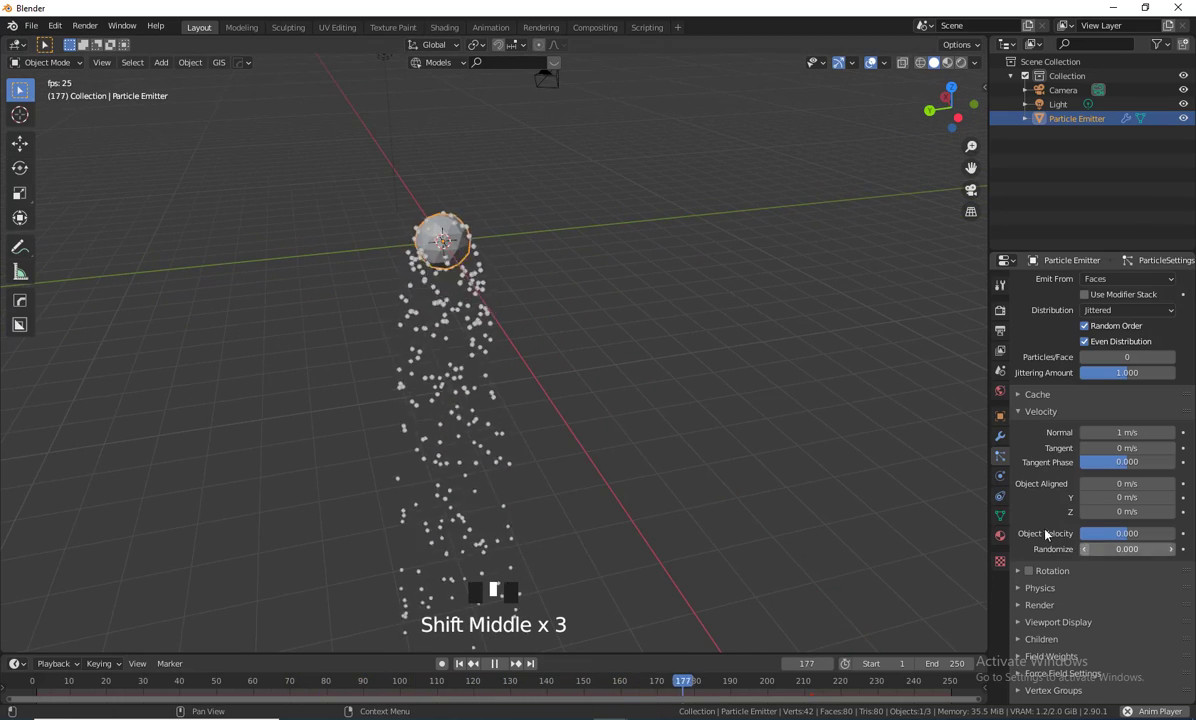
pyautogui.moveTo(560, 345); pyautogui.dragTo(568, 306, button='middle')
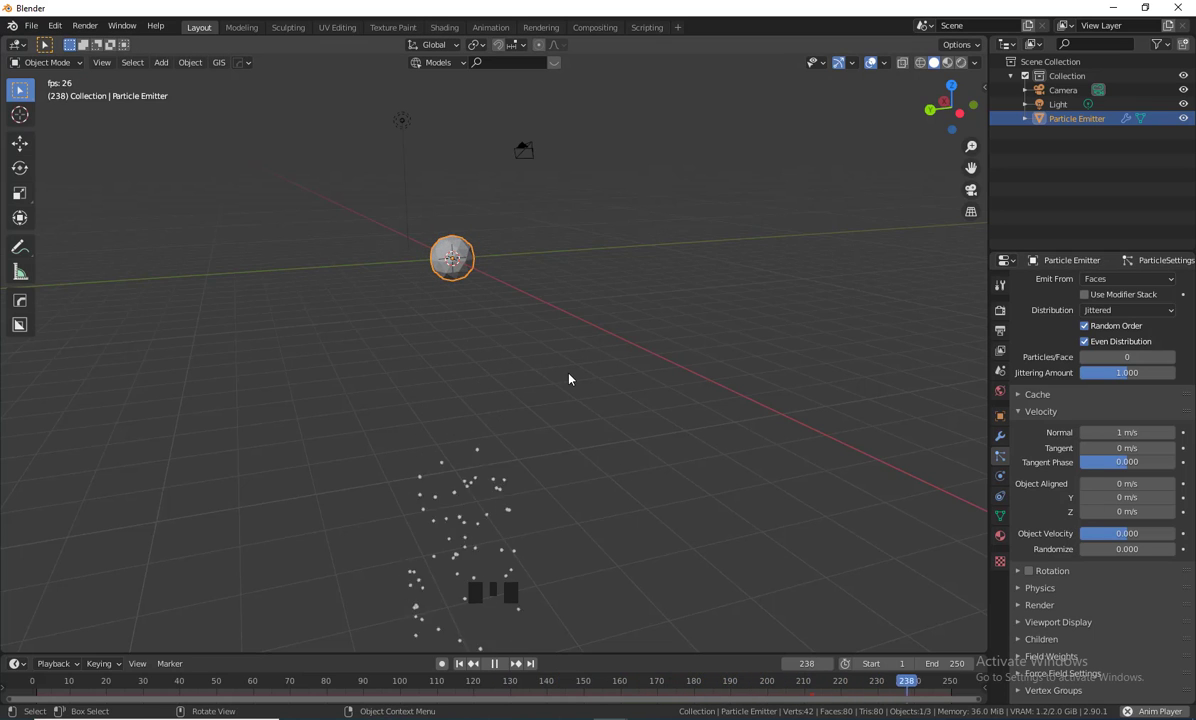
pyautogui.click(1040, 411)
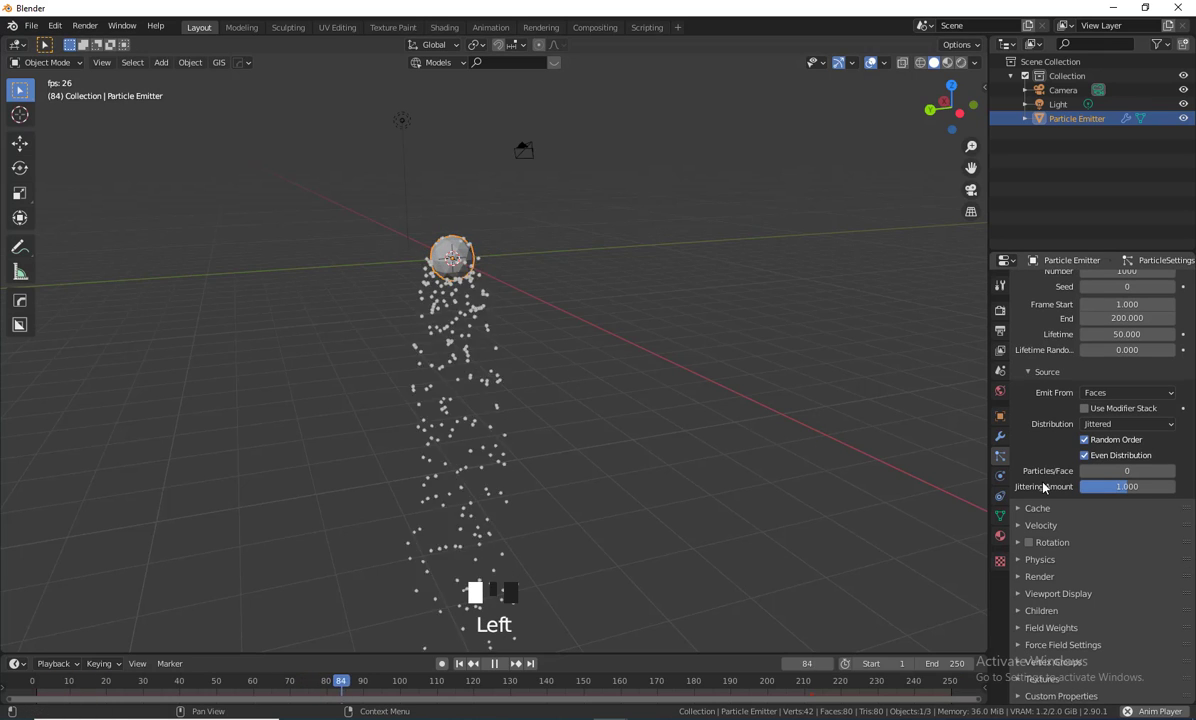
pyautogui.scroll(-4, 1043, 487)
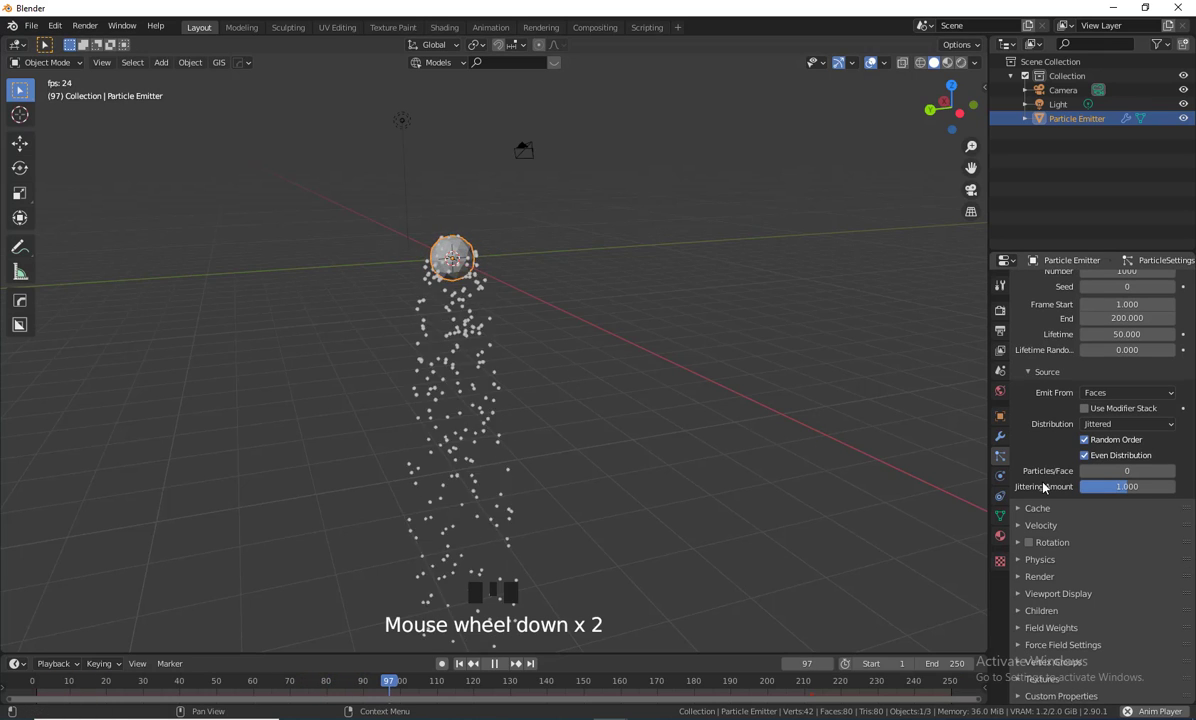
pyautogui.click(1045, 542)
pyautogui.scroll(-4, 1114, 500)
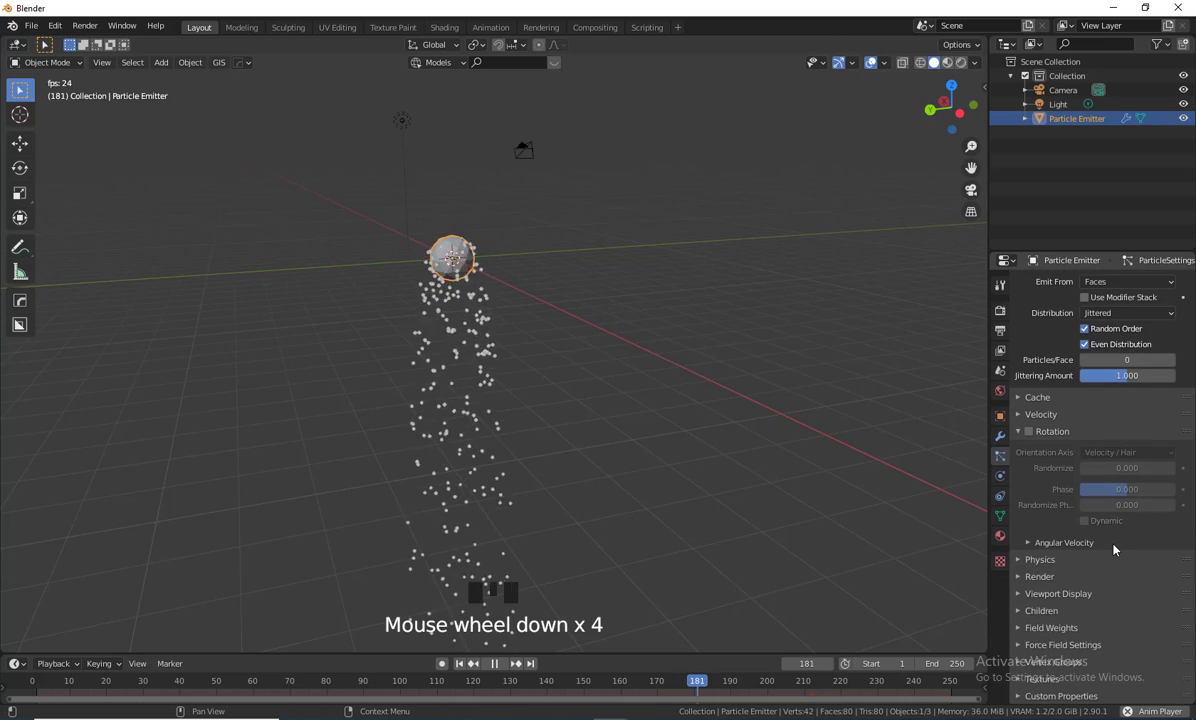
pyautogui.scroll(1, 1114, 548)
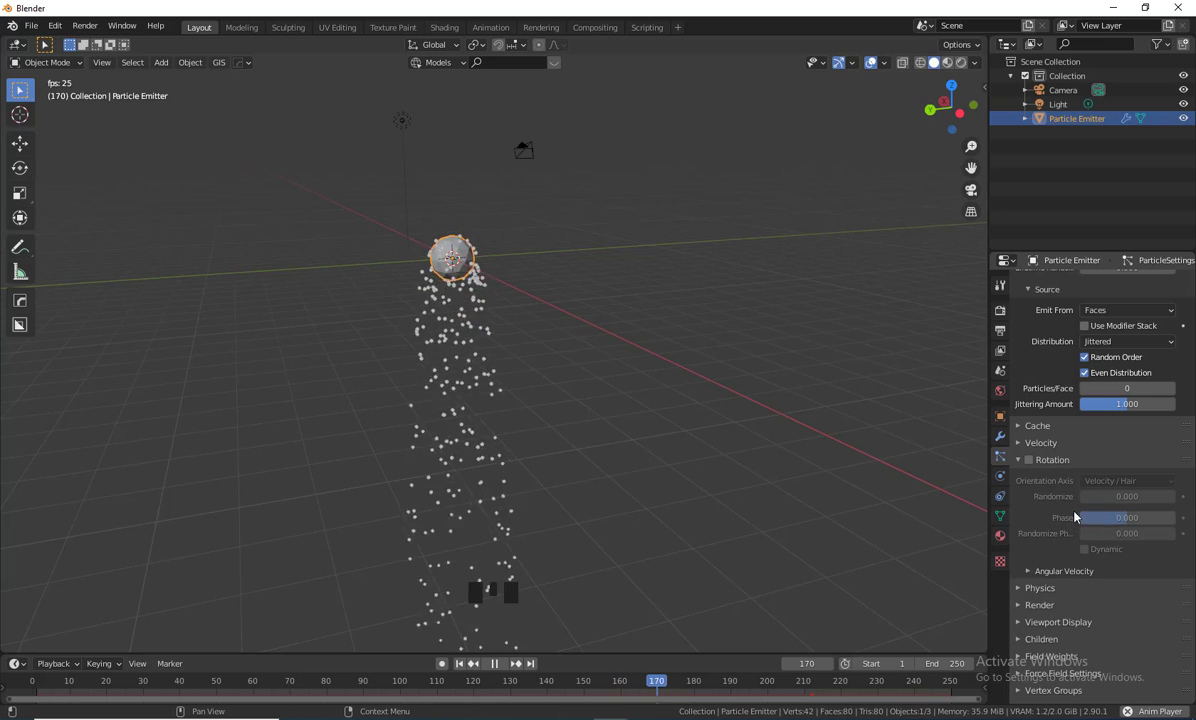
pyautogui.click(1019, 461)
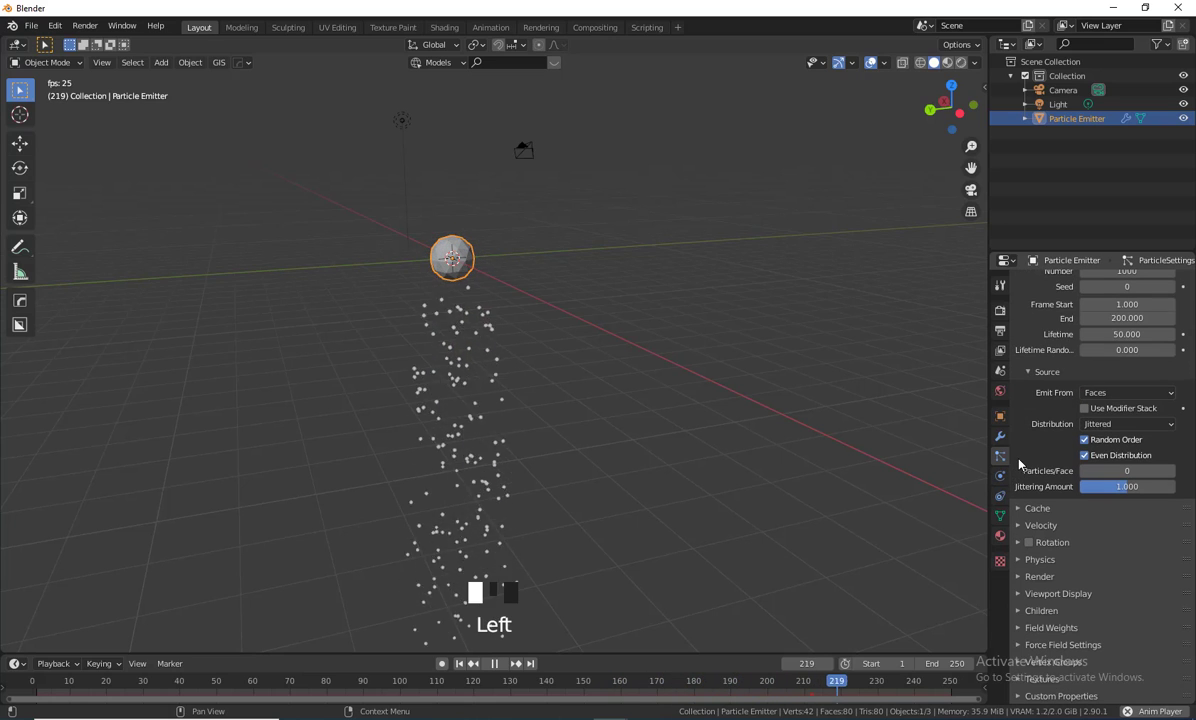
# - Raise the particle Mass to 5.57 kg in the Physics settings, watch the simulation, and reset it to 1 kg
pyautogui.click(1035, 560)
pyautogui.scroll(-7, 1138, 567)
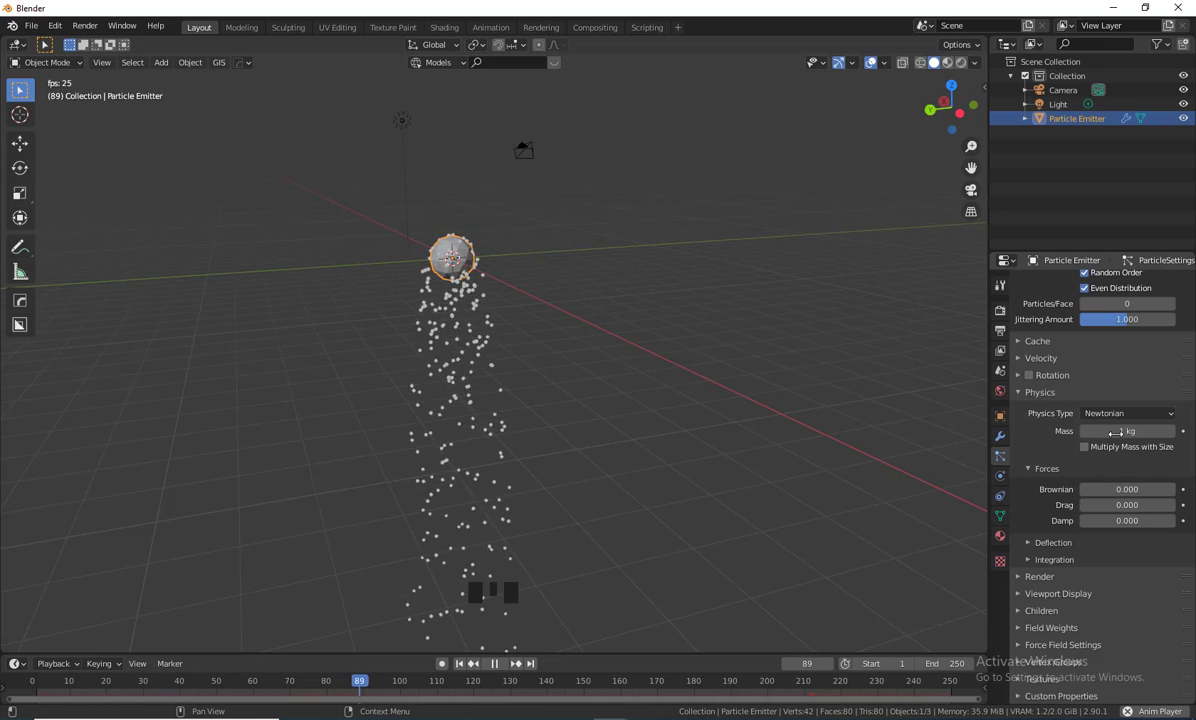
pyautogui.moveTo(1127, 431); pyautogui.dragTo(1167, 431)
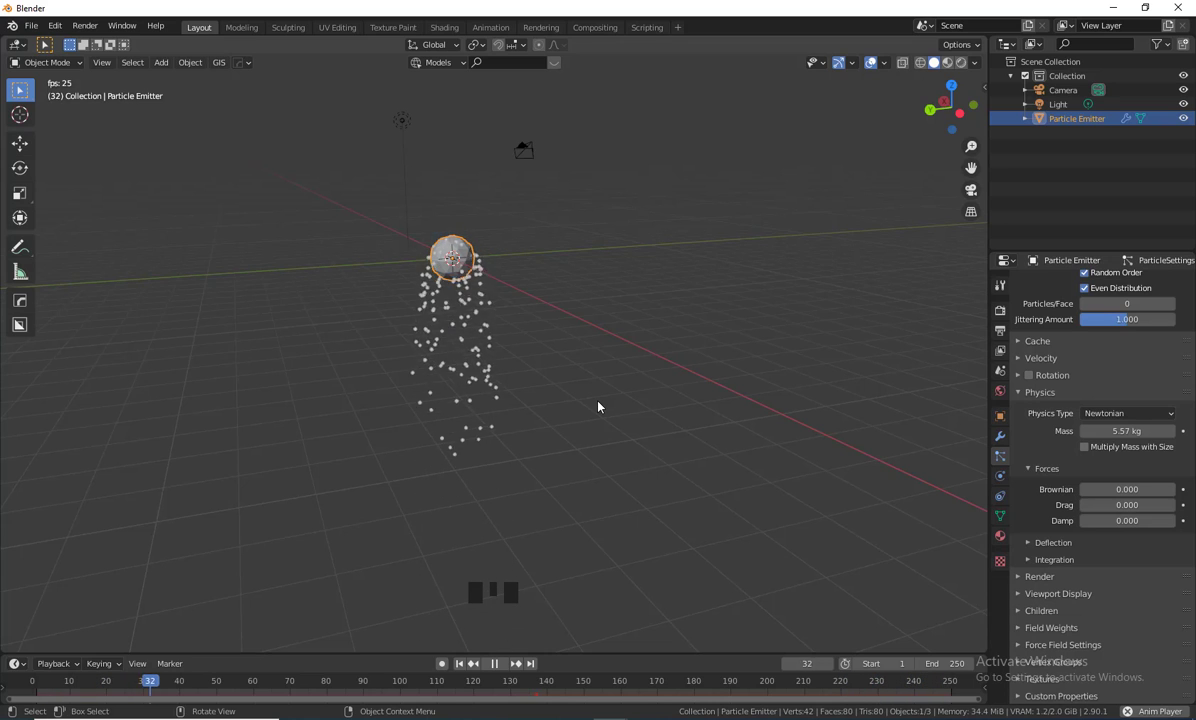
pyautogui.click(1137, 435)
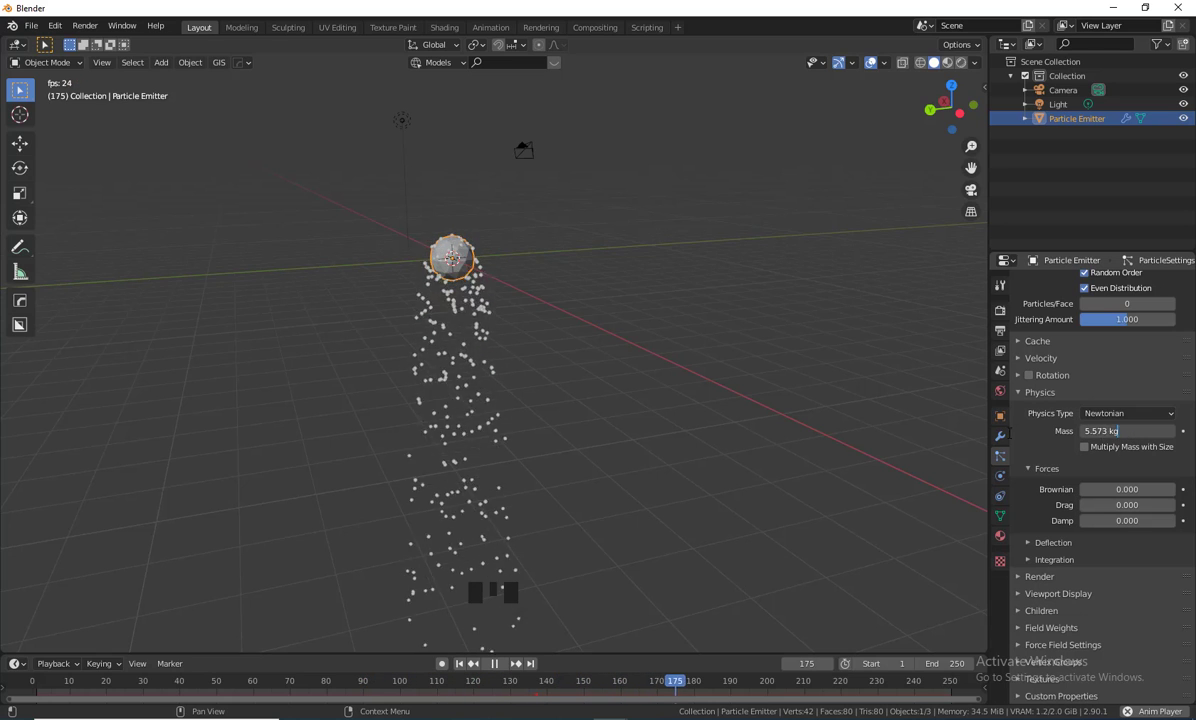
pyautogui.write('1')
pyautogui.press('Return')
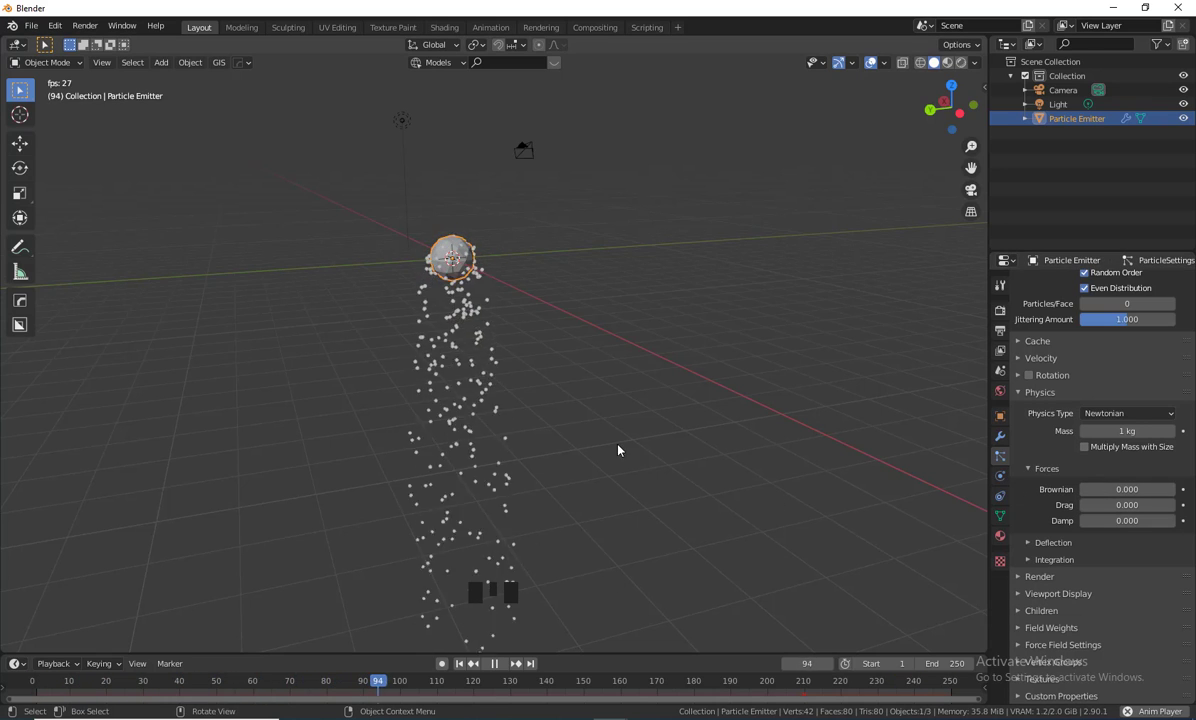
# - Stop the playback, scrub through the early frames of the simulation, and play the animation again
pyautogui.press('space')
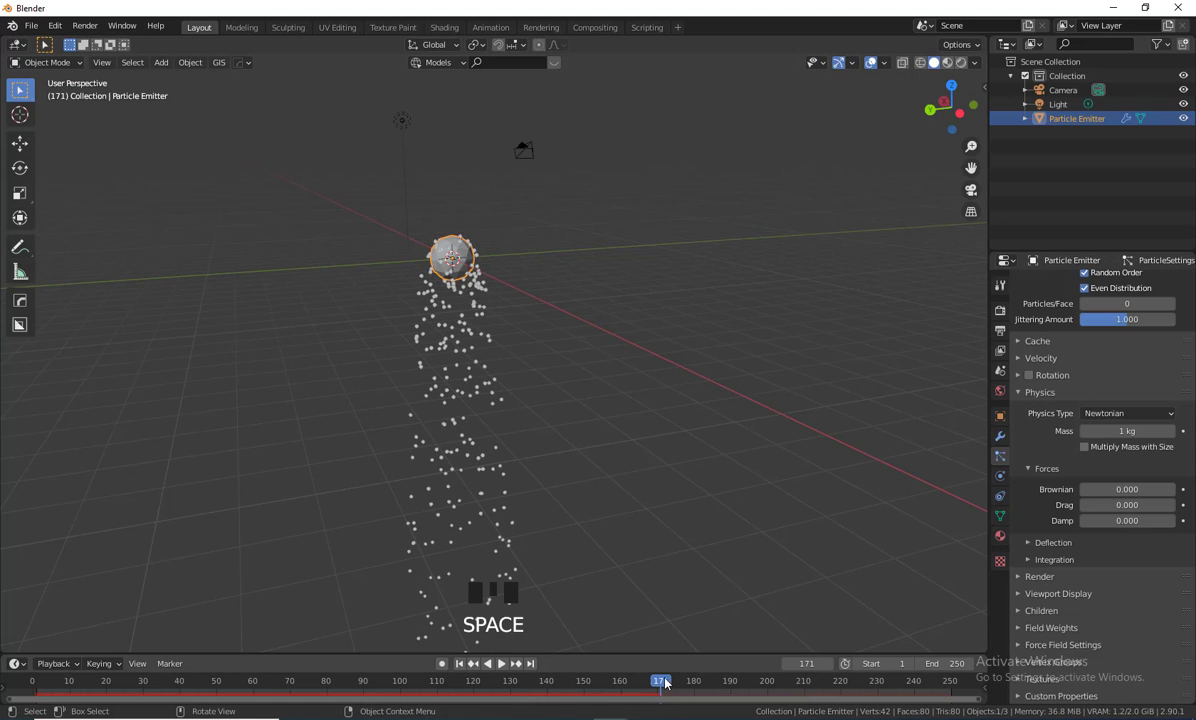
pyautogui.moveTo(366, 685); pyautogui.dragTo(272, 685)
pyautogui.moveTo(101, 681); pyautogui.dragTo(57, 676)
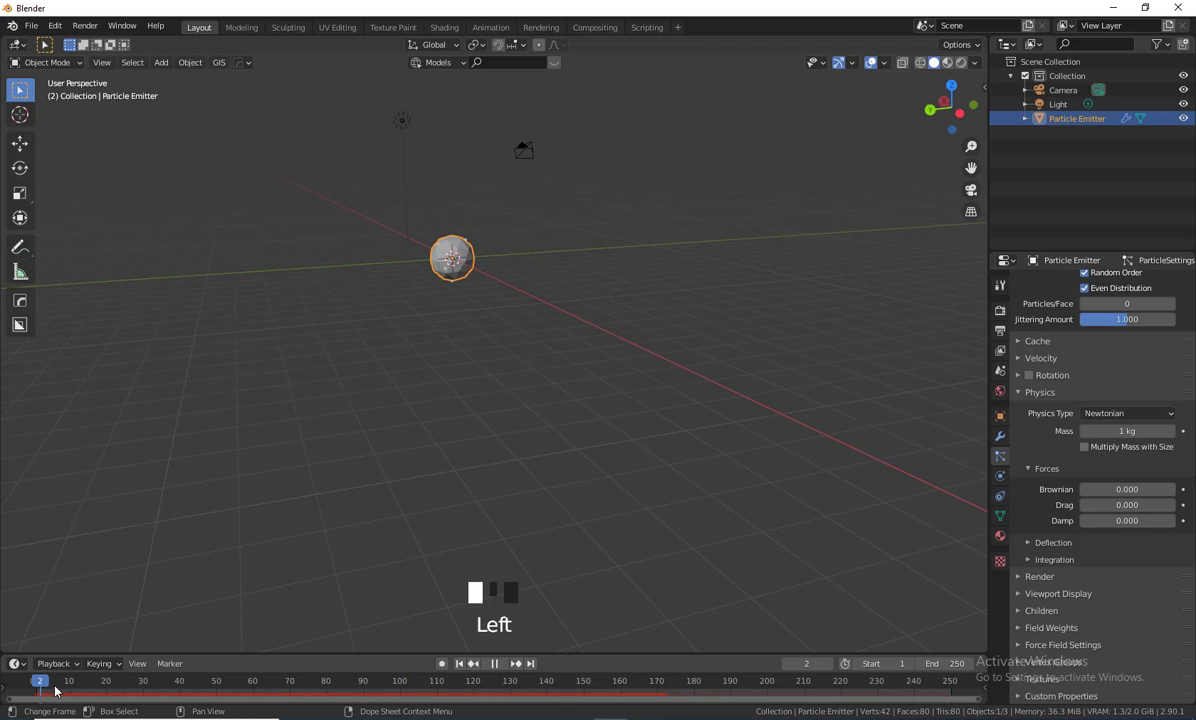
pyautogui.moveTo(144, 703); pyautogui.dragTo(264, 714)
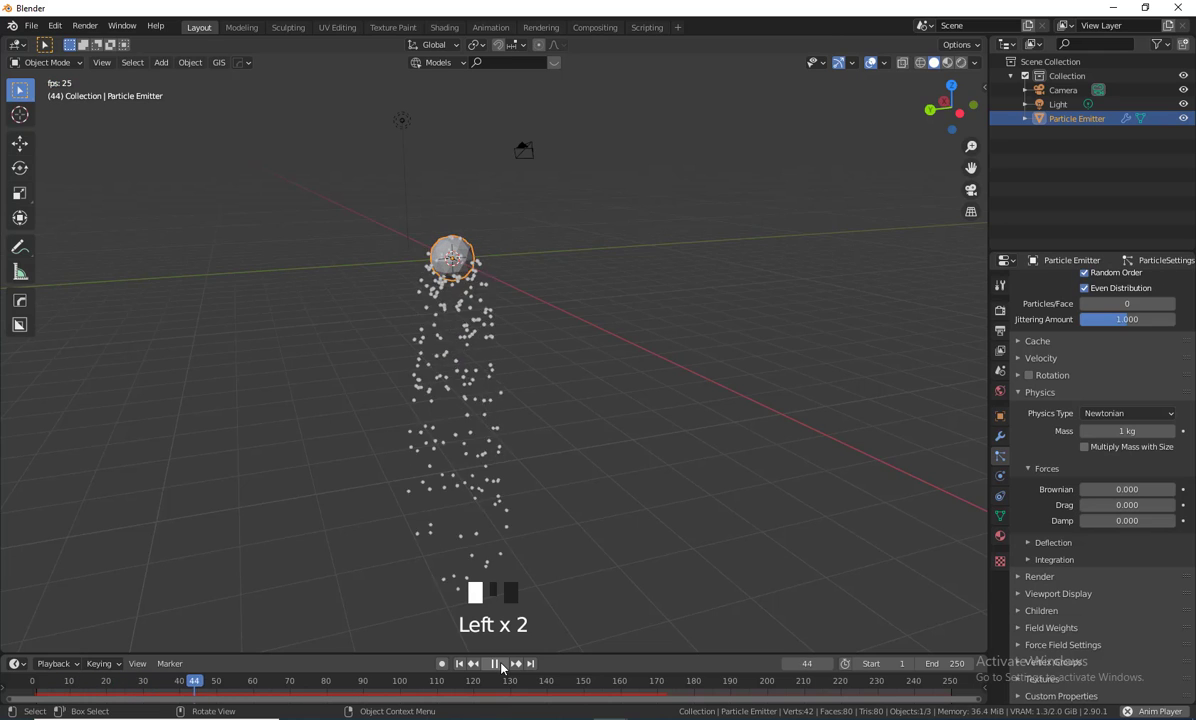
pyautogui.click(498, 664)
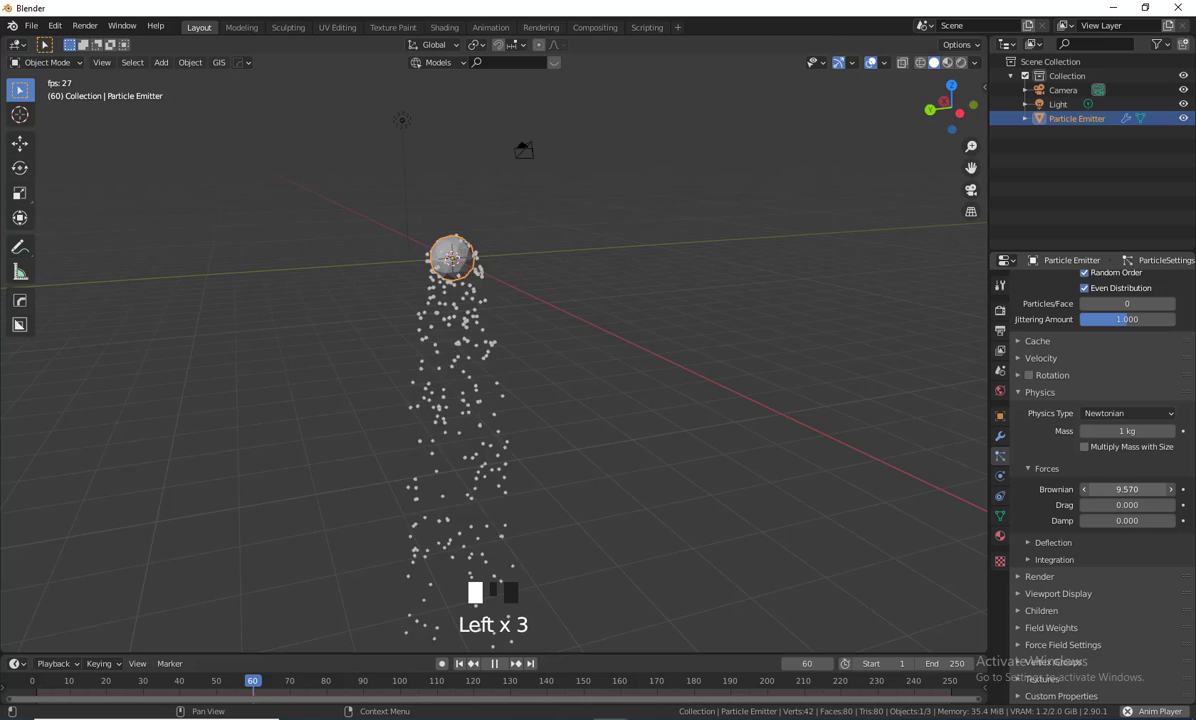
# - Raise the Brownian force to 20, watch the particles scatter, and reset it to 0
pyautogui.moveTo(1127, 489); pyautogui.dragTo(1188, 489)
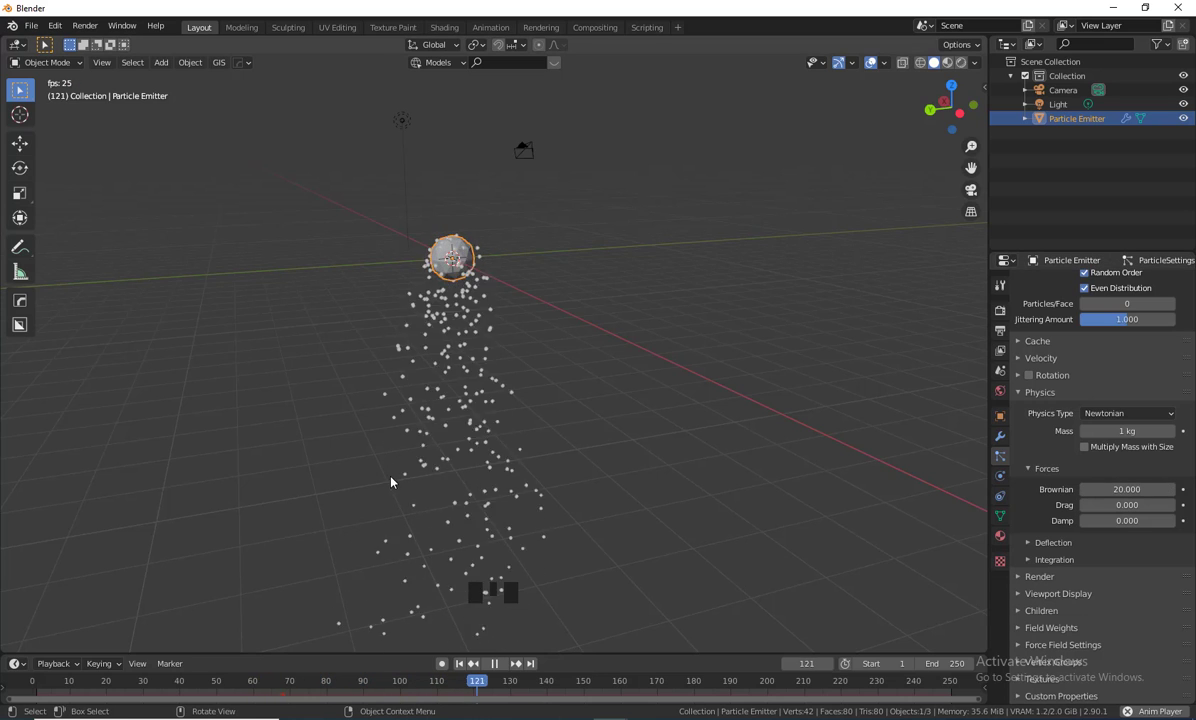
pyautogui.click(1127, 489)
pyautogui.write('0')
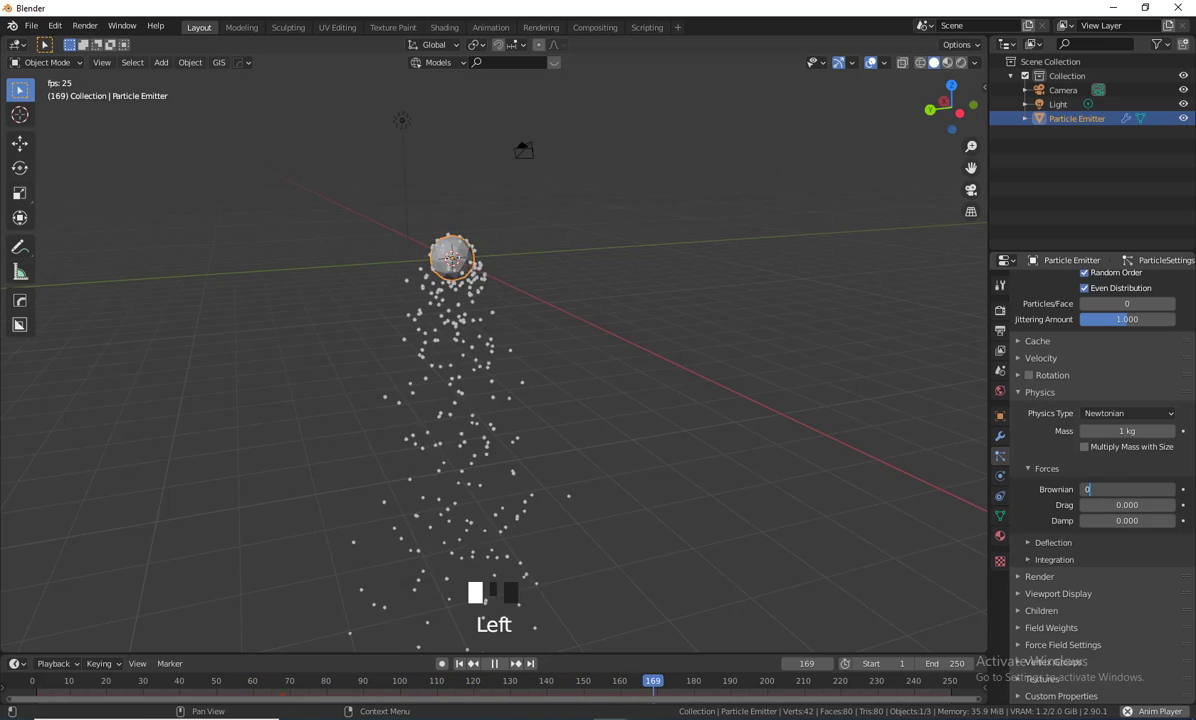
pyautogui.press('Return')
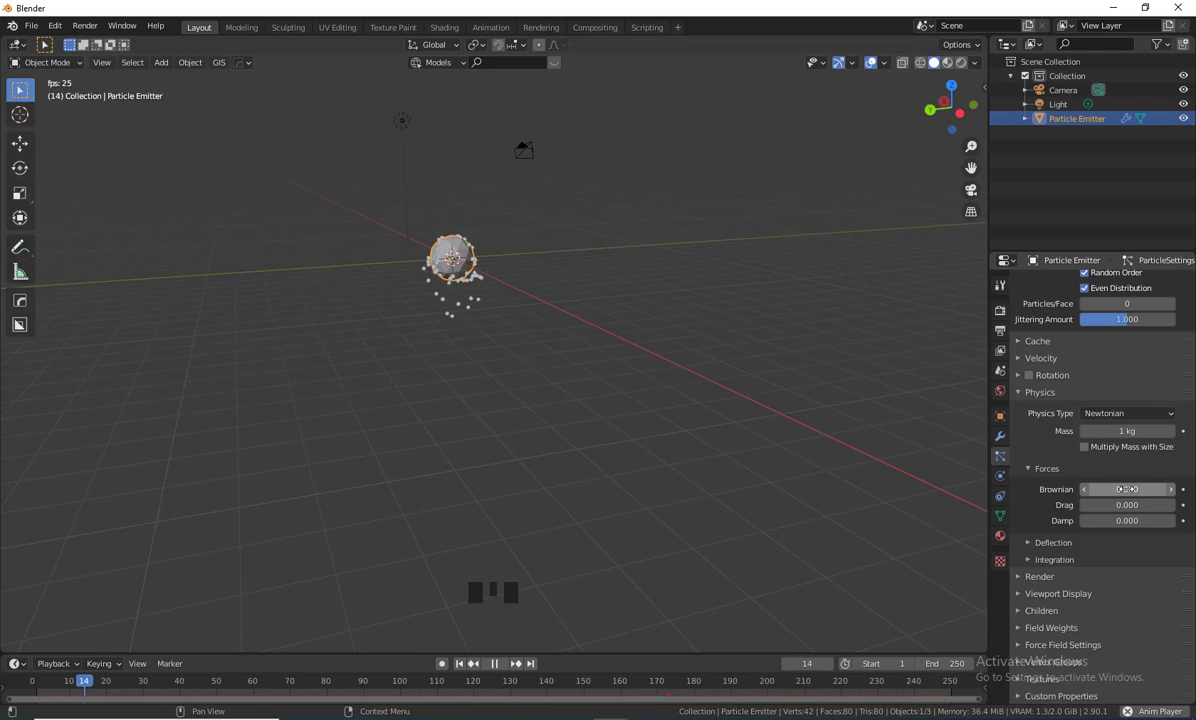
# - Raise the Brownian force of the particles to 20 and further to 50
pyautogui.moveTo(1127, 489); pyautogui.dragTo(1153, 486)
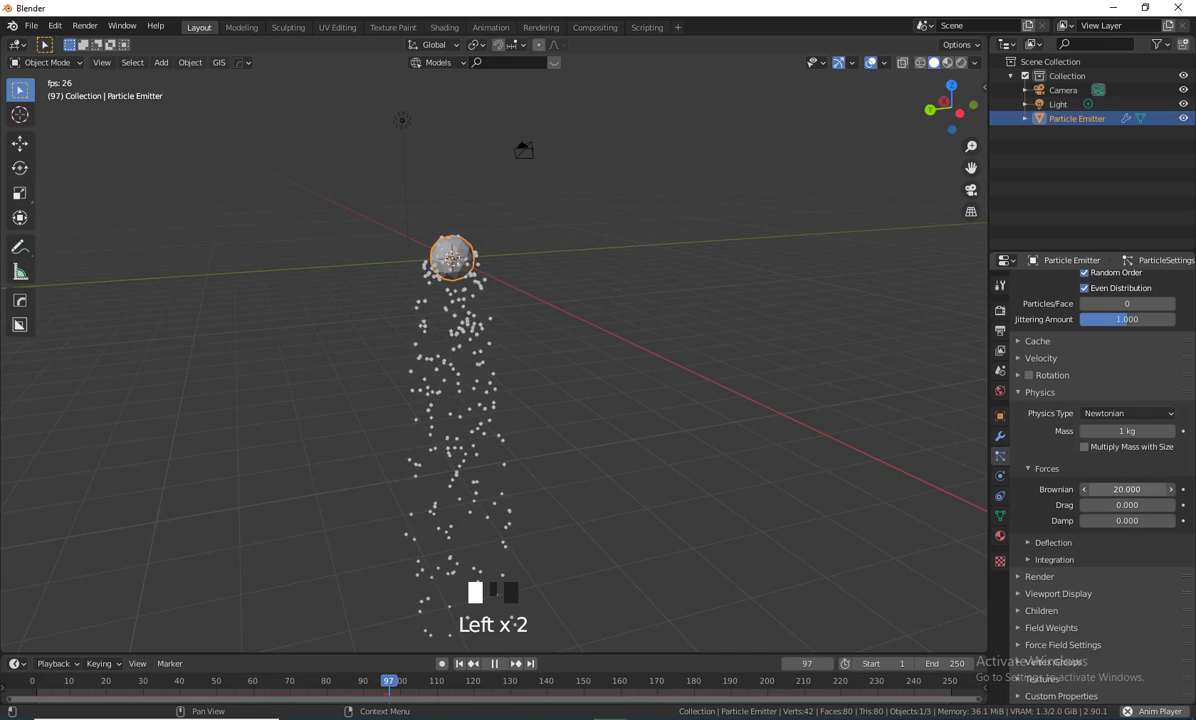
pyautogui.click(1152, 489)
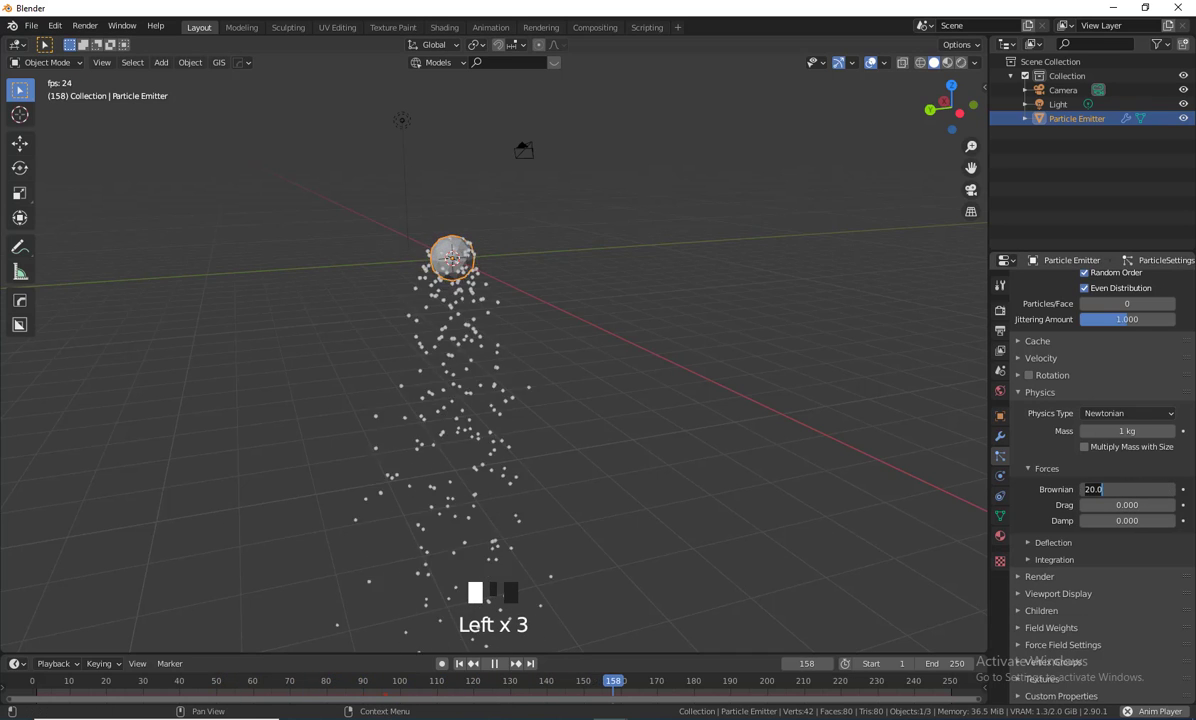
pyautogui.write('50')
pyautogui.press('Return')
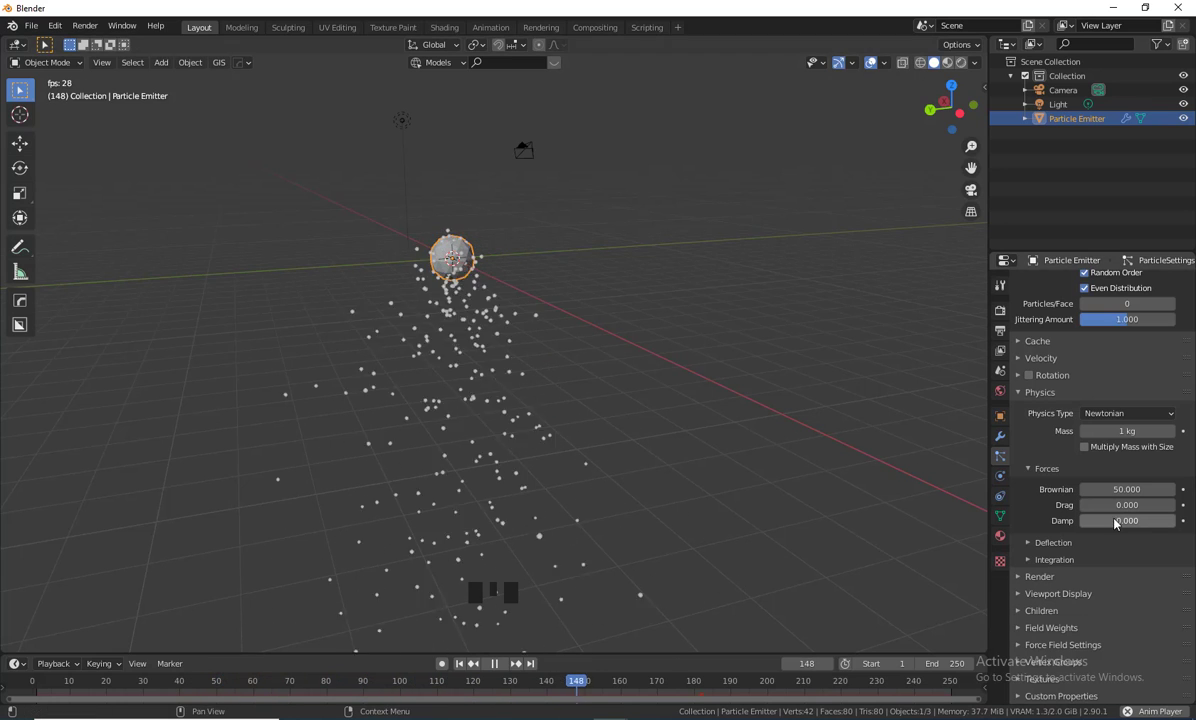
# - Set the particles' Drag force to 0.544, raise it to 1, and try a value of 2
pyautogui.moveTo(1098, 505); pyautogui.dragTo(1137, 505)
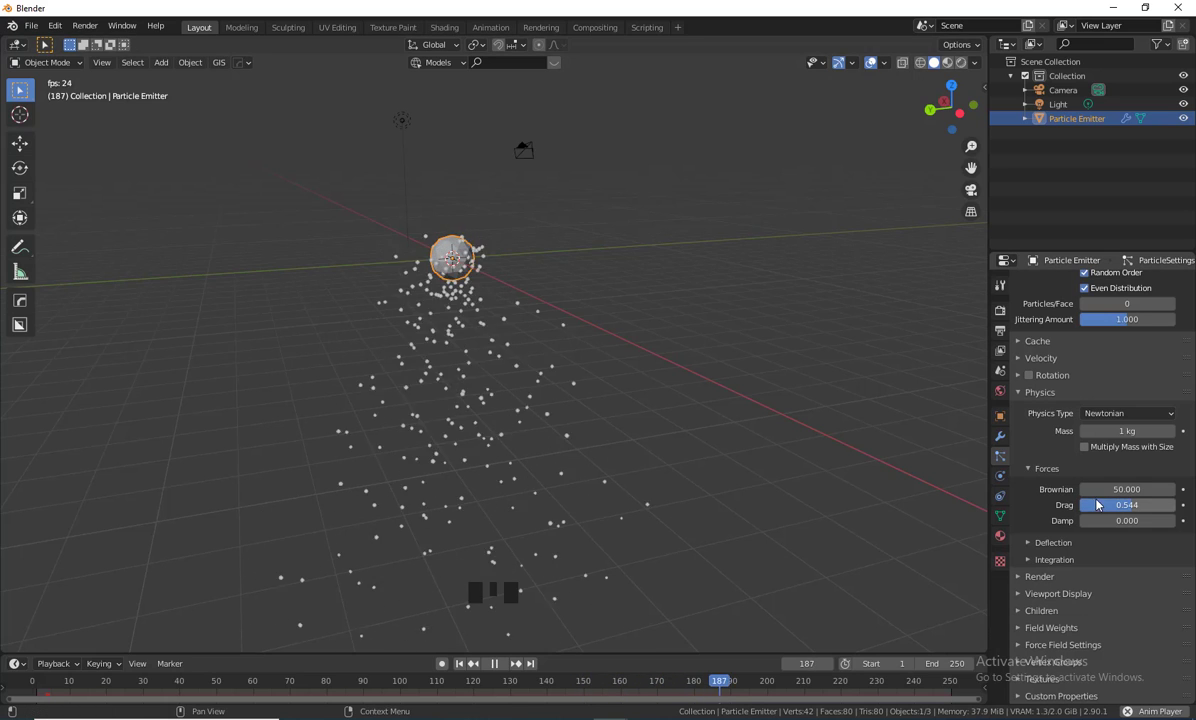
pyautogui.moveTo(1097, 505); pyautogui.dragTo(1175, 505)
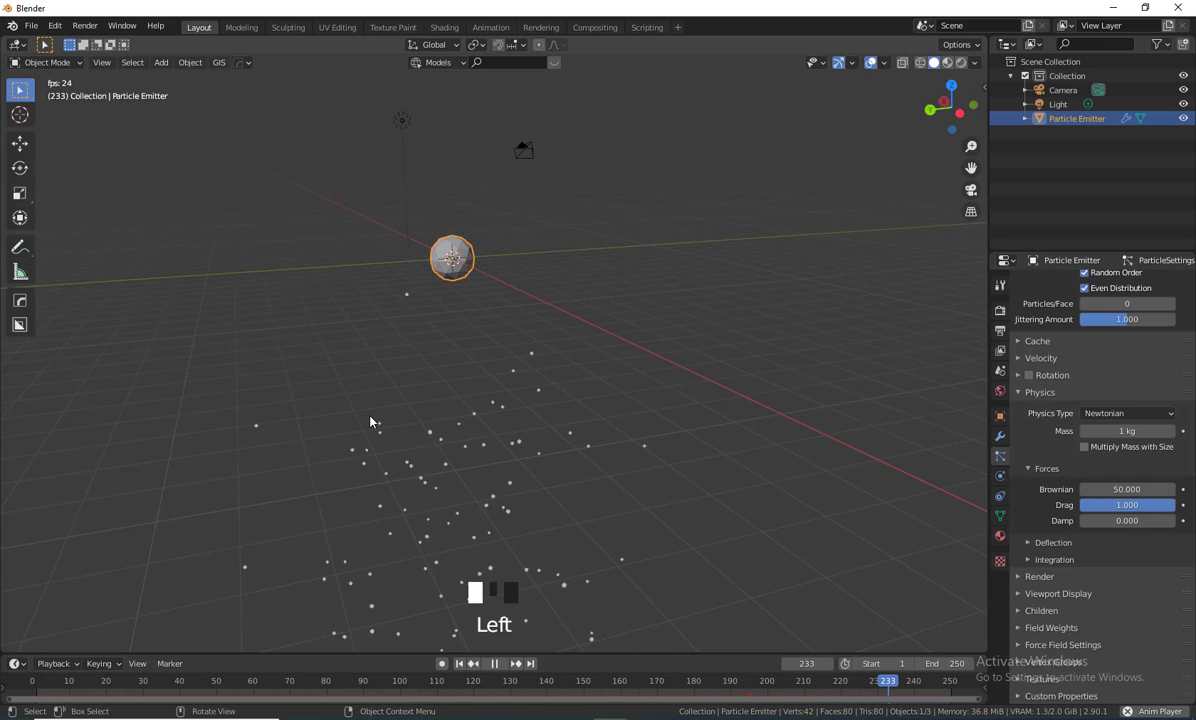
pyautogui.click(1120, 505)
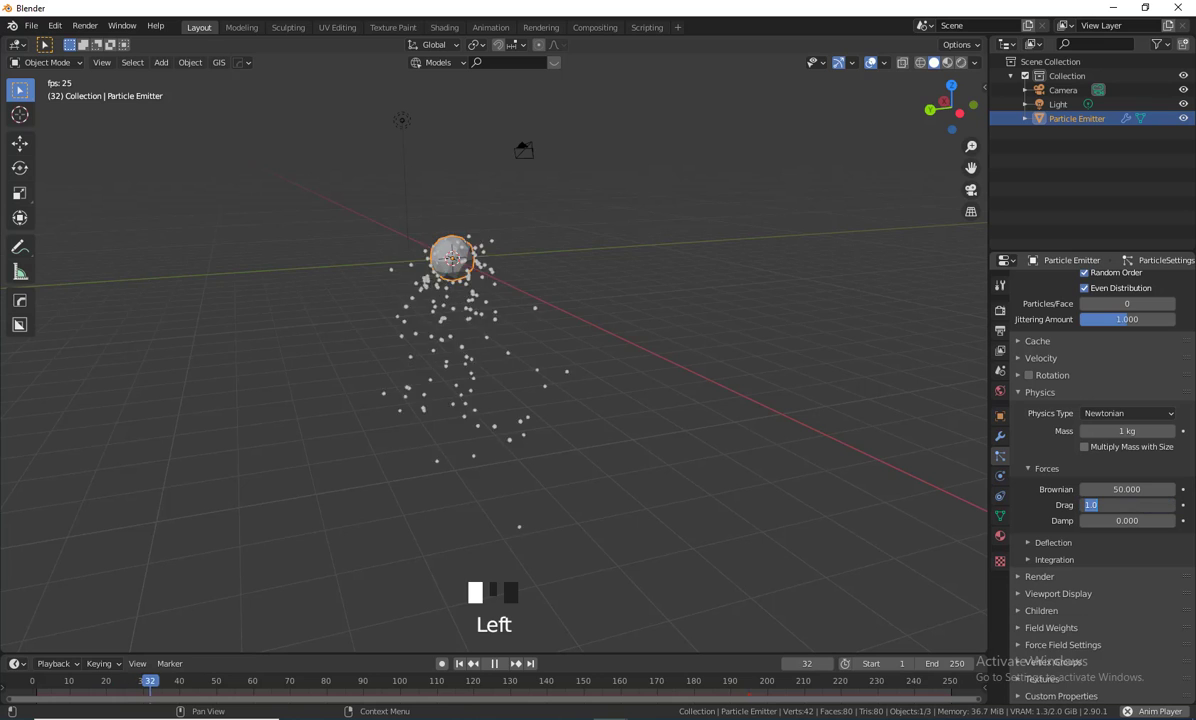
pyautogui.write('2')
pyautogui.press('Return')
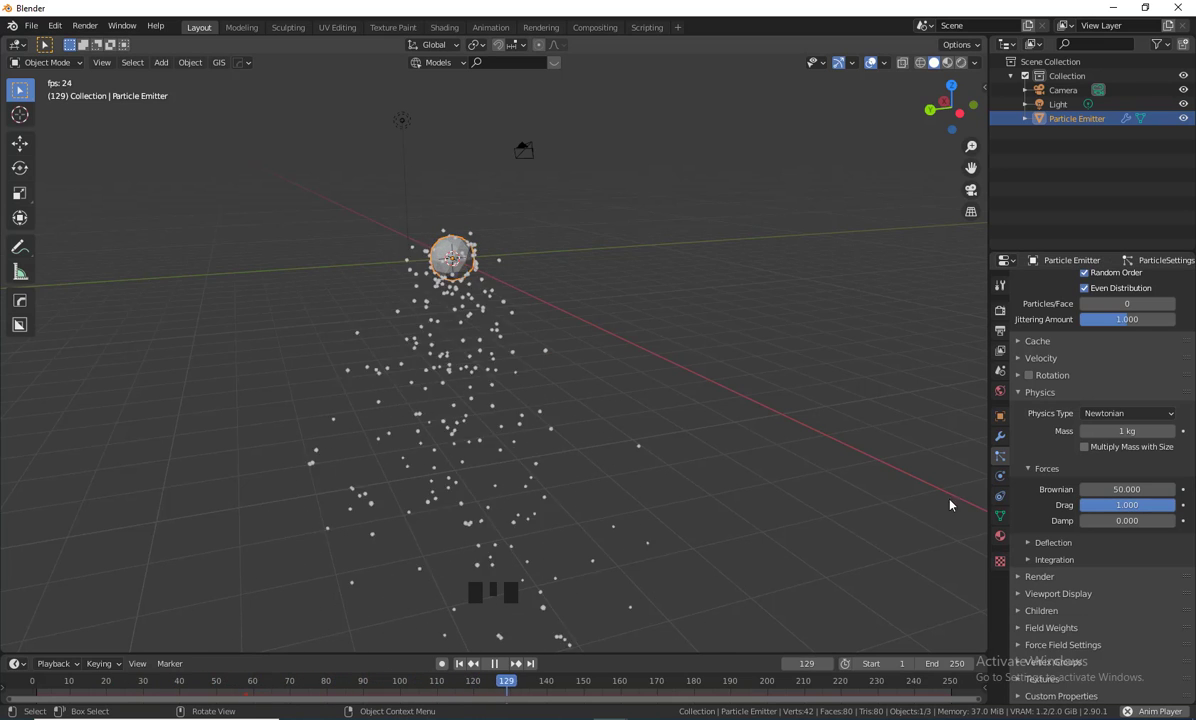
# - Set the Damp force to 0.478 to slow the particles, and reset Brownian, Drag and Damp to 0
pyautogui.moveTo(1100, 521); pyautogui.dragTo(1142, 521)
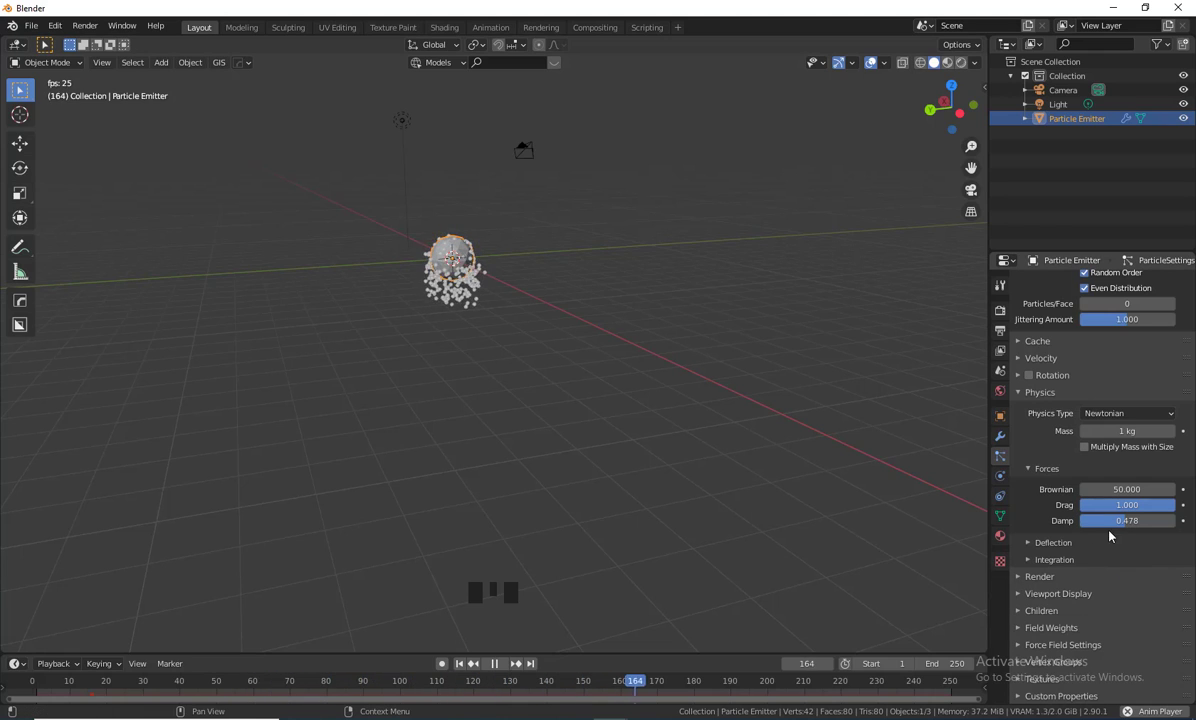
pyautogui.moveTo(1118, 521)
pyautogui.mouseDown()
pyautogui.moveTo(1085, 521)
pyautogui.moveTo(1106, 519)
pyautogui.moveTo(1104, 505)
pyautogui.moveTo(1138, 505)
pyautogui.moveTo(1115, 505)
pyautogui.mouseUp()
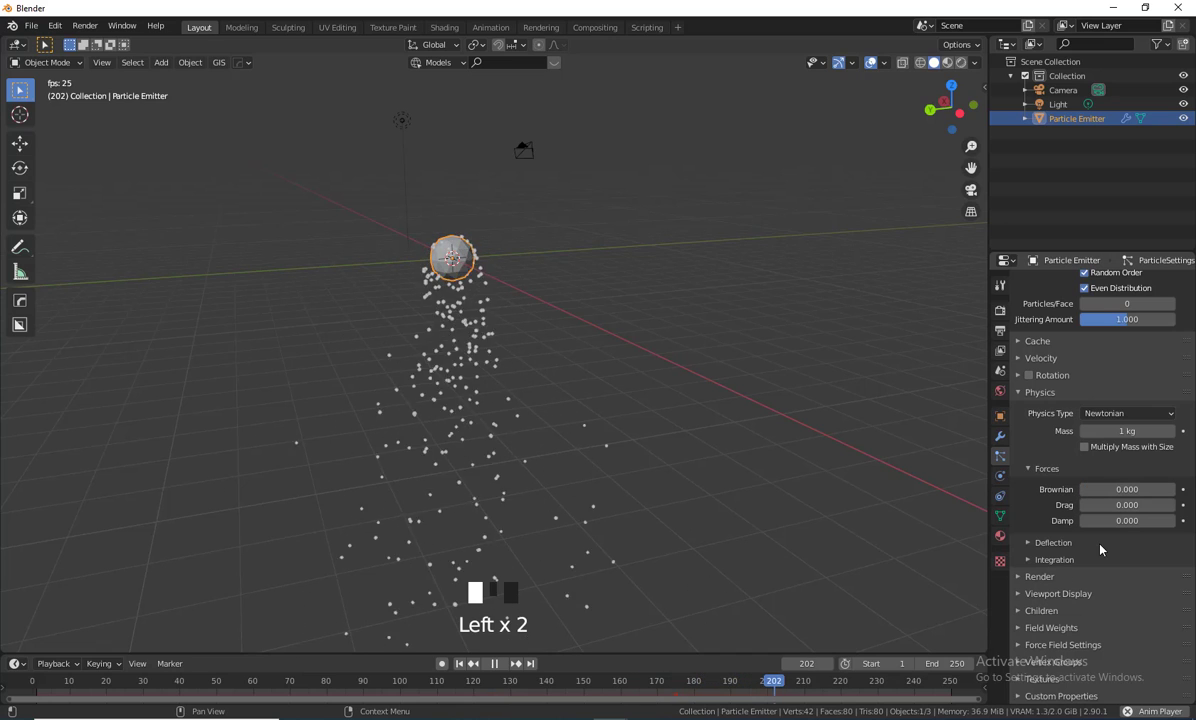
# - Open the Deflection settings and look through the collections offered for collision, leaving the collision collection empty
pyautogui.click(1032, 545)
pyautogui.scroll(-4, 1075, 532)
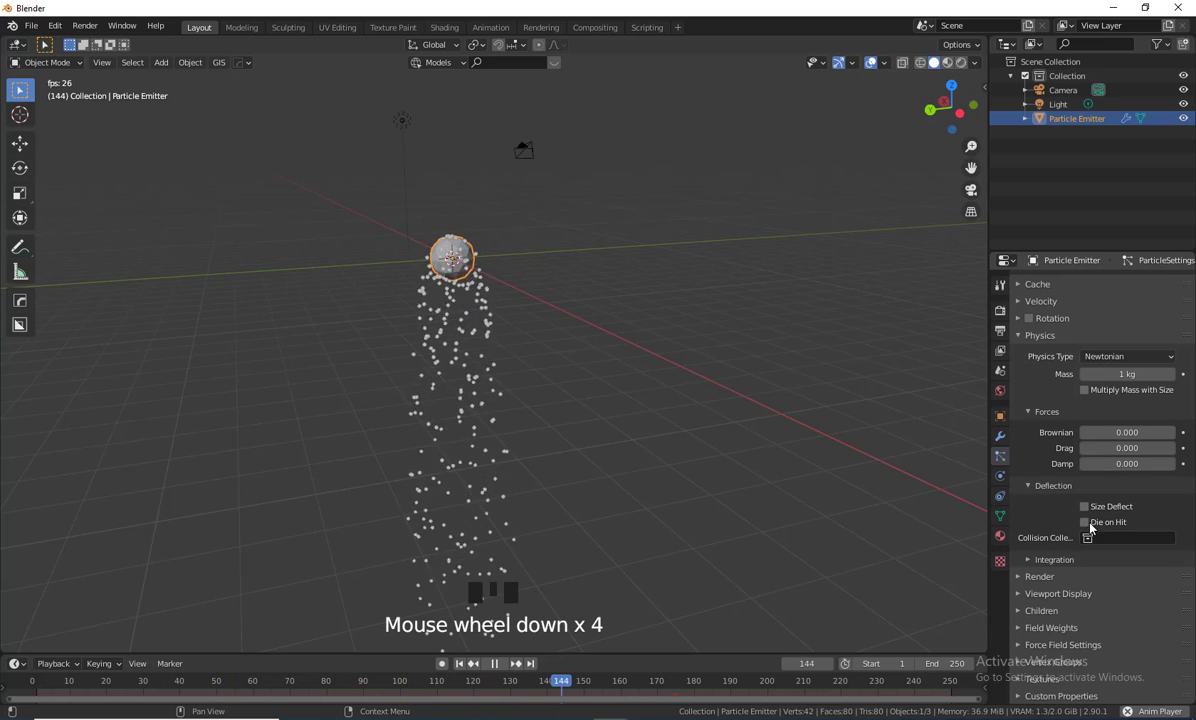
pyautogui.click(1100, 538)
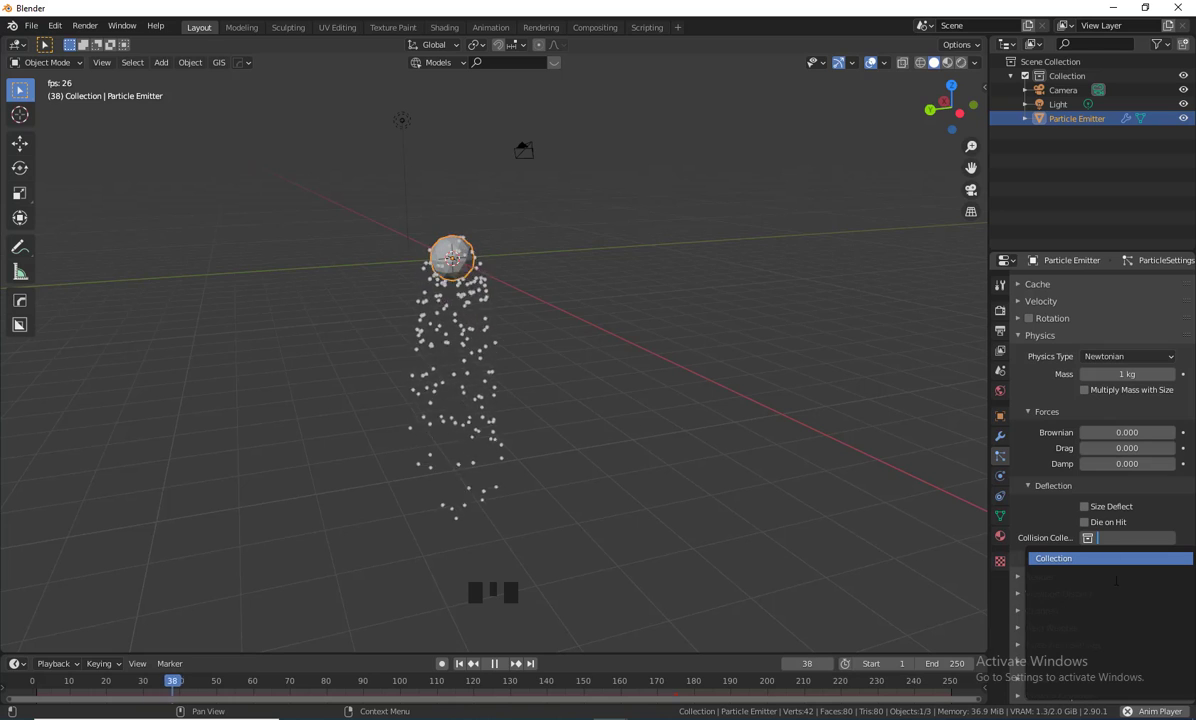
pyautogui.click(1019, 569)
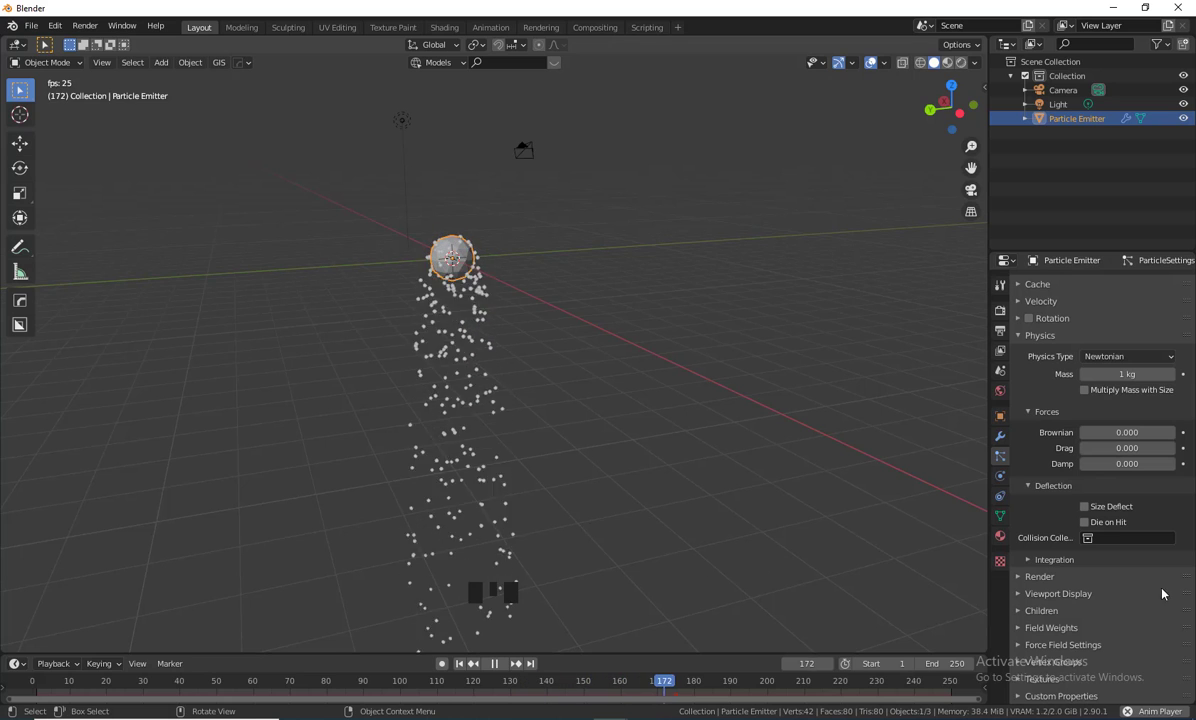
pyautogui.scroll(-3, 1064, 513)
pyautogui.scroll(-1, 1064, 513)
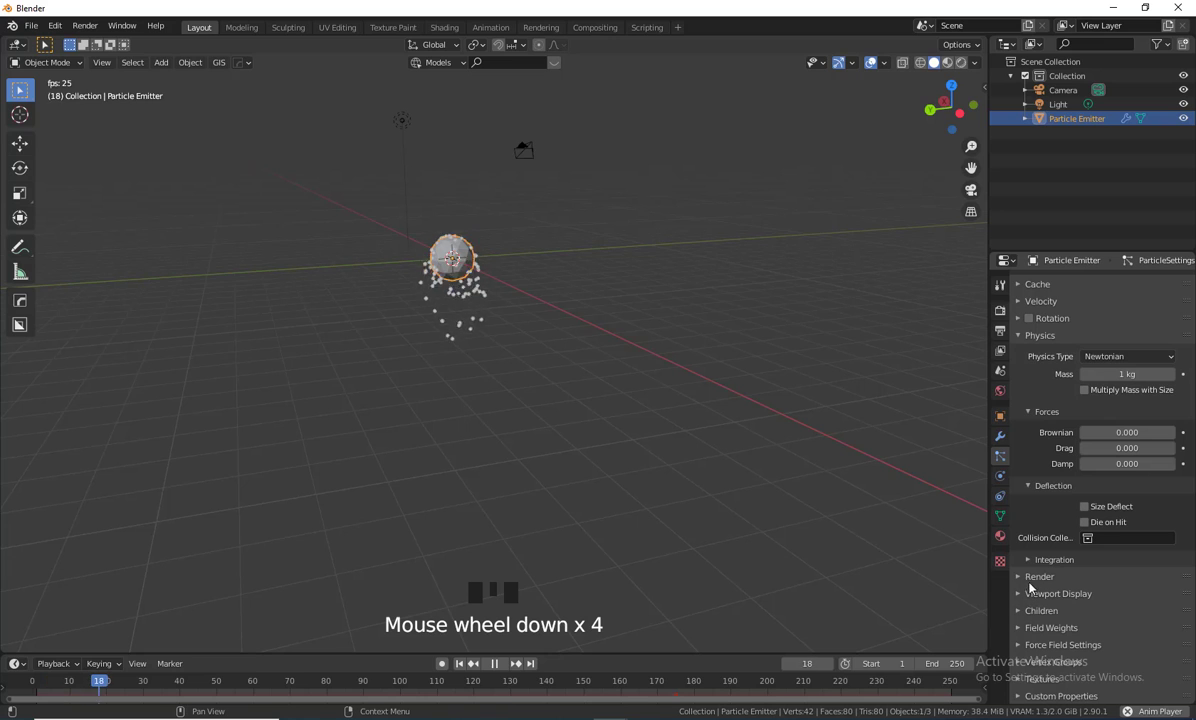
# - Open the particle Render settings, set Render As to Object, and play the simulation from the first frame
pyautogui.click(1098, 575)
pyautogui.scroll(-6, 1098, 573)
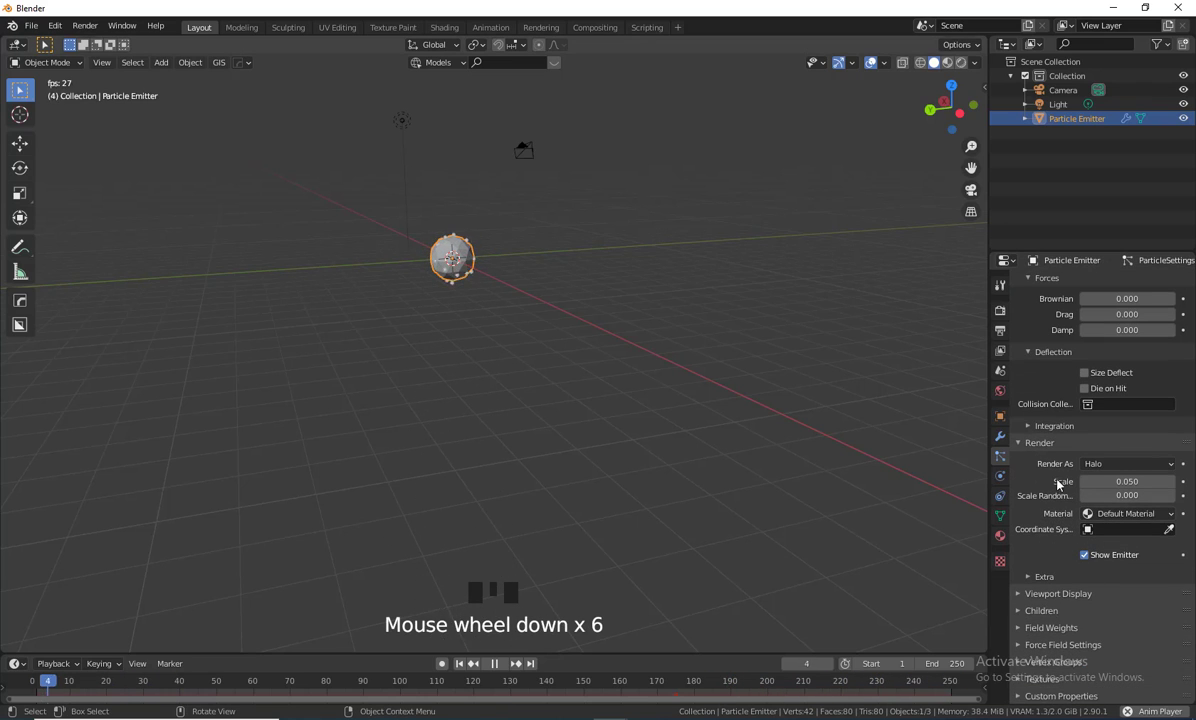
pyautogui.click(1105, 463)
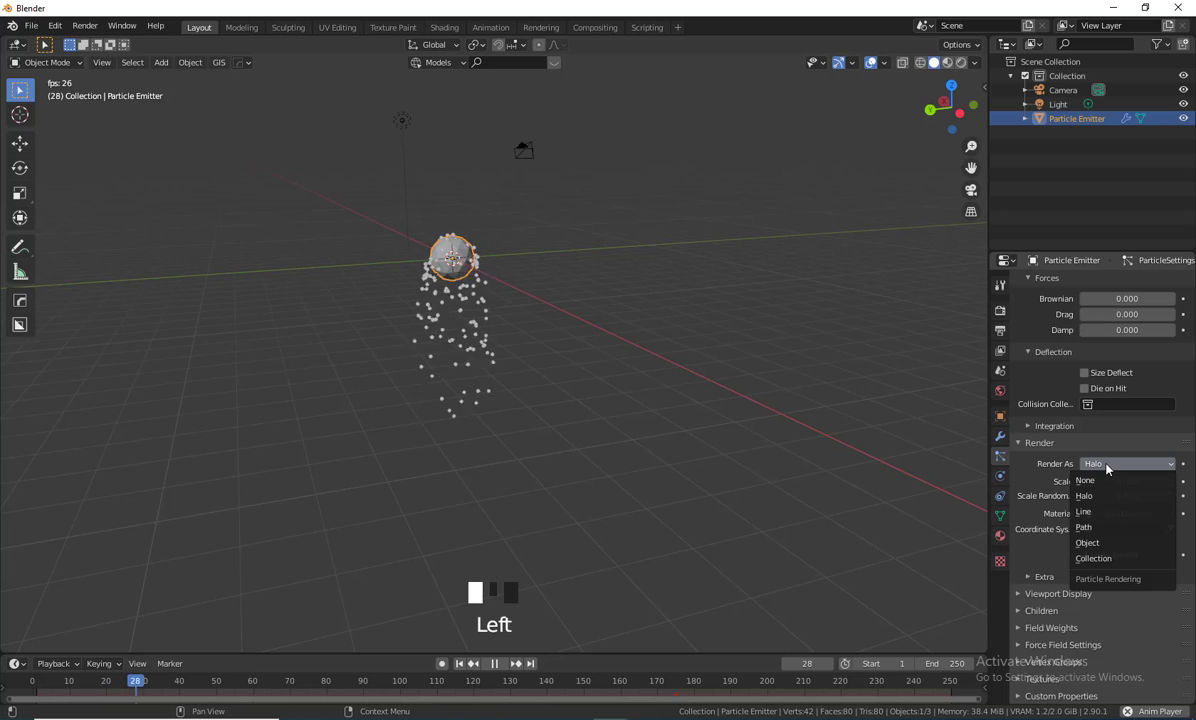
pyautogui.click(1100, 543)
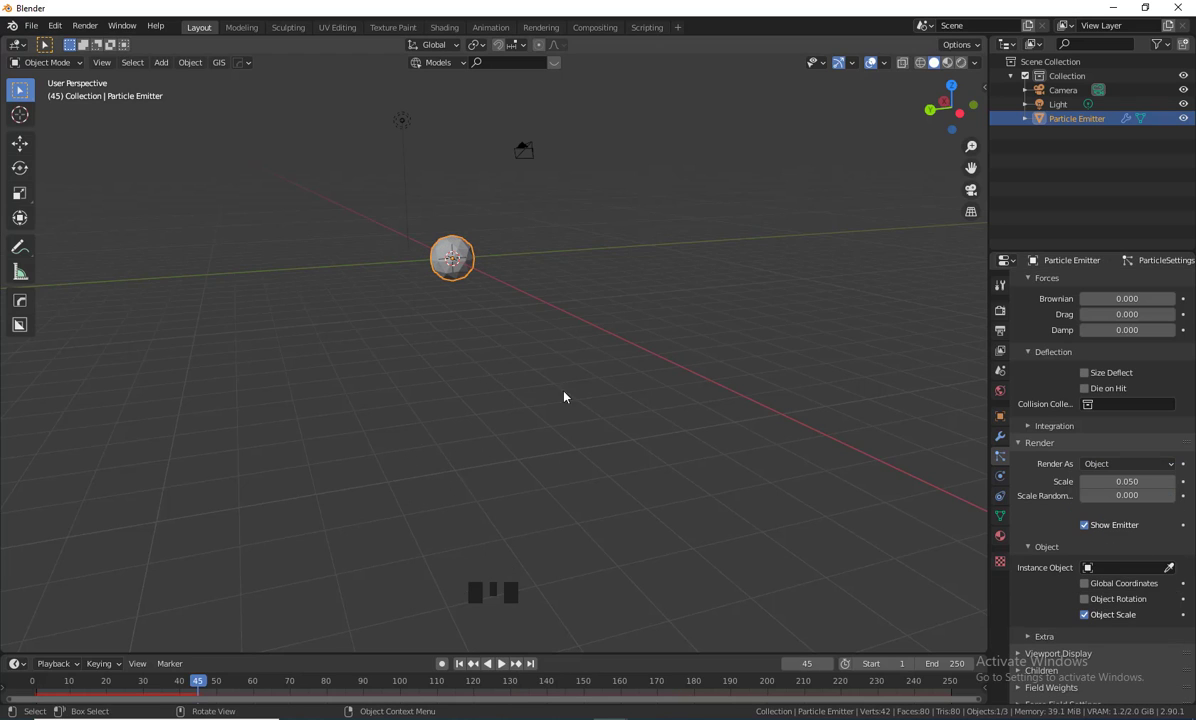
pyautogui.click(459, 663)
pyautogui.click(502, 663)
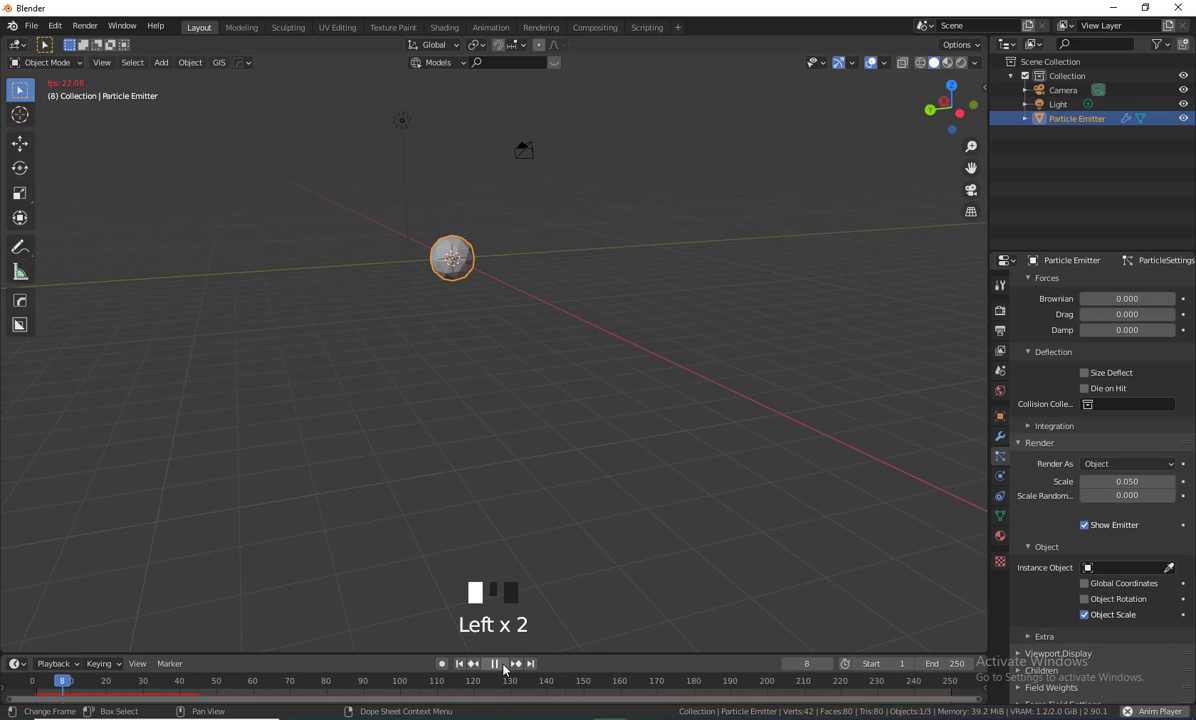
# - Stop the playback, add a cube mesh, and move it well away from the emitter sphere
pyautogui.click(502, 663)
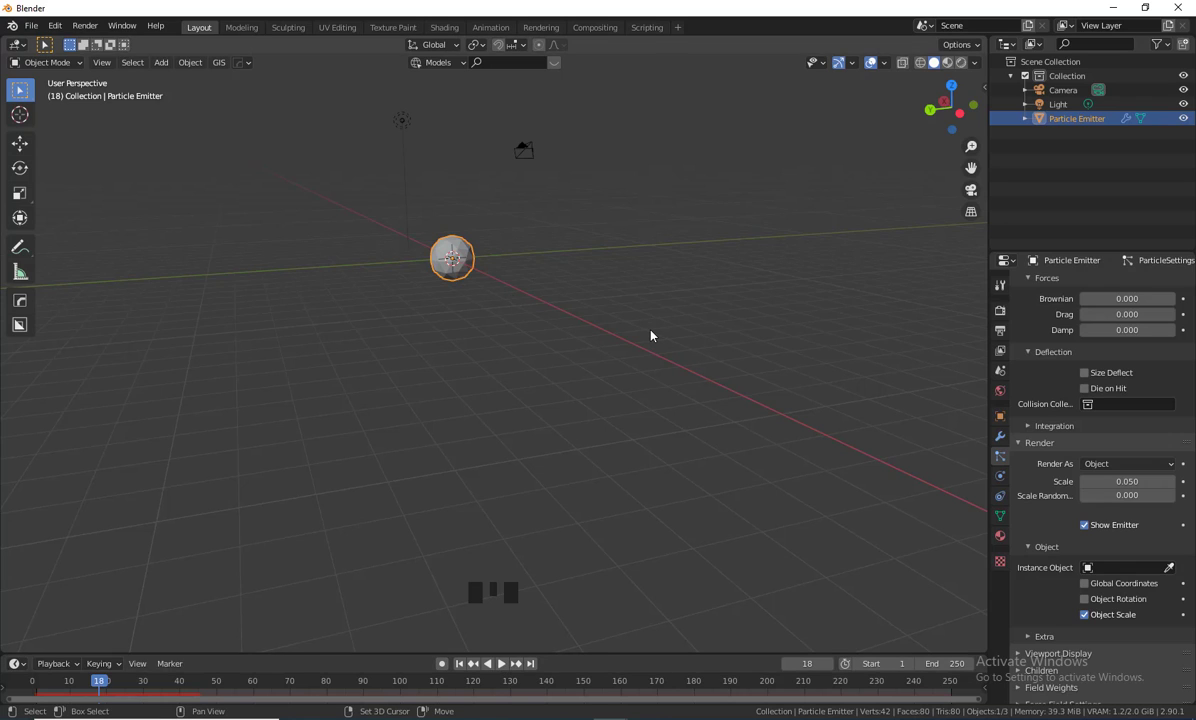
pyautogui.hotkey('shift', 'a')
pyautogui.moveTo(647, 335)
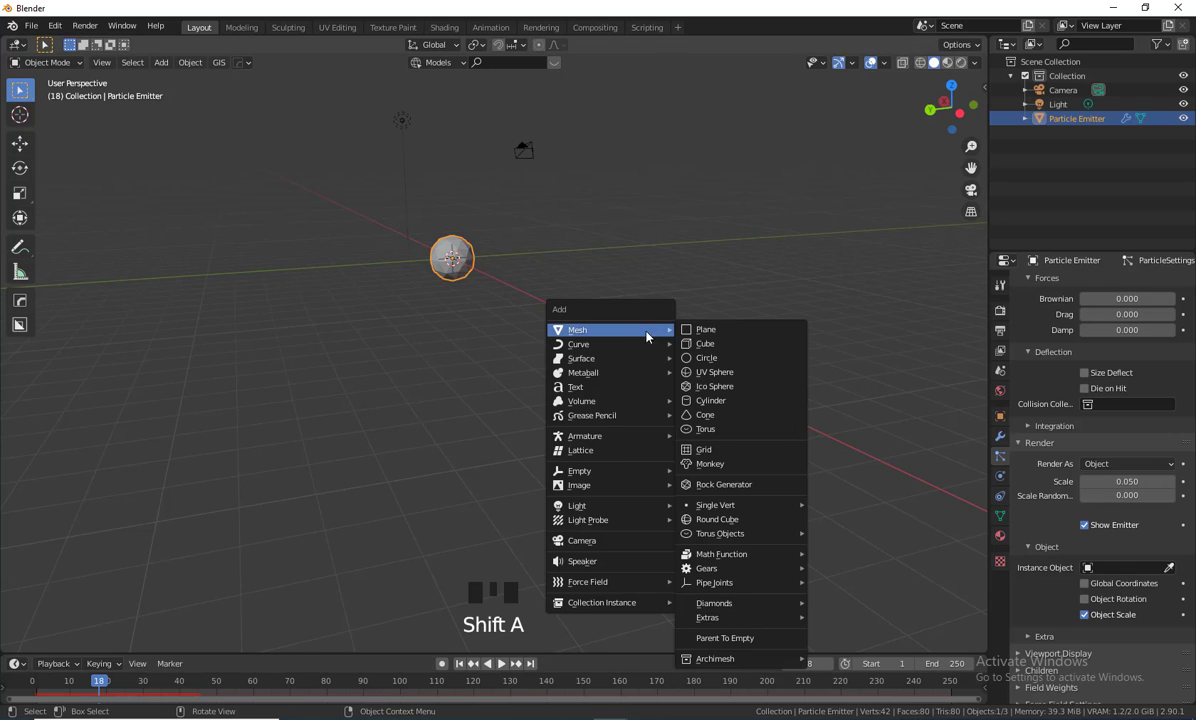
pyautogui.click(718, 345)
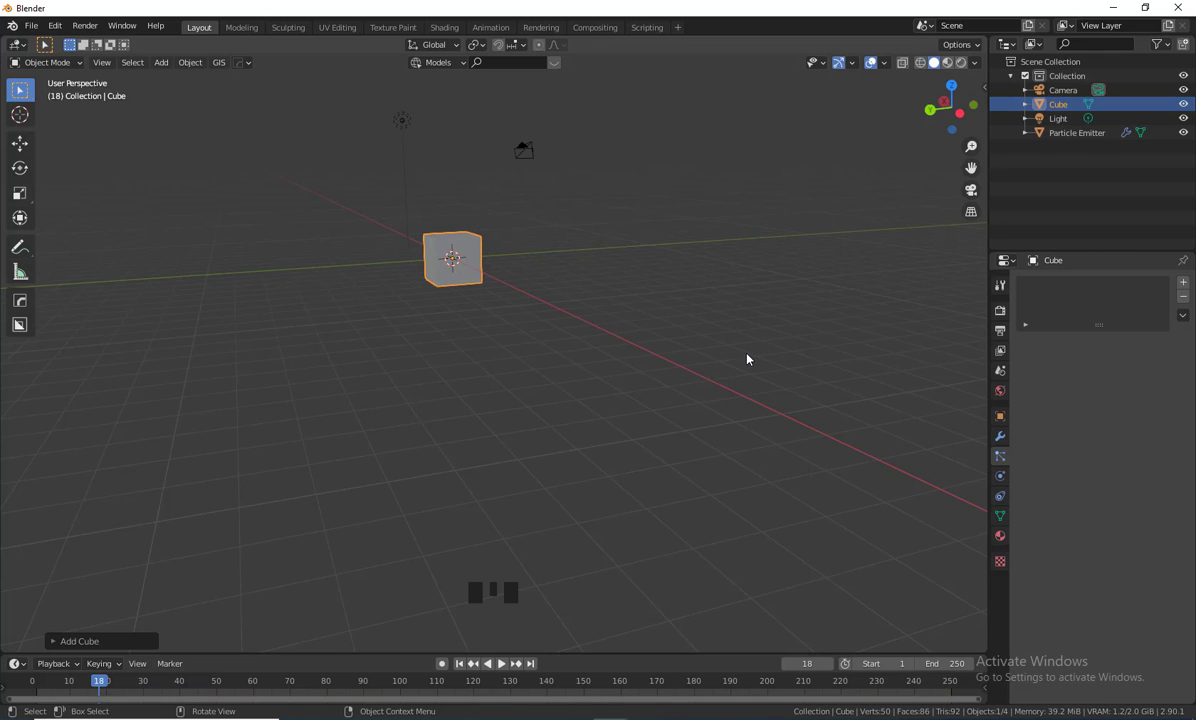
pyautogui.press('g')
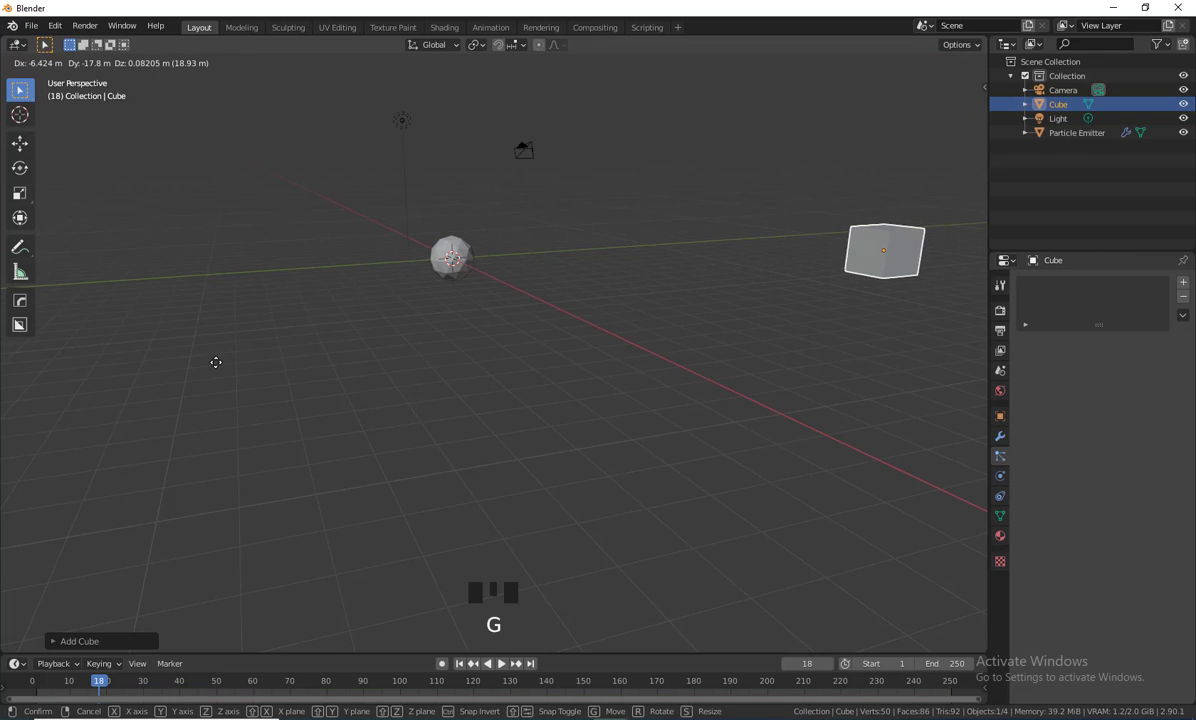
pyautogui.click(164, 366)
pyautogui.click(805, 282)
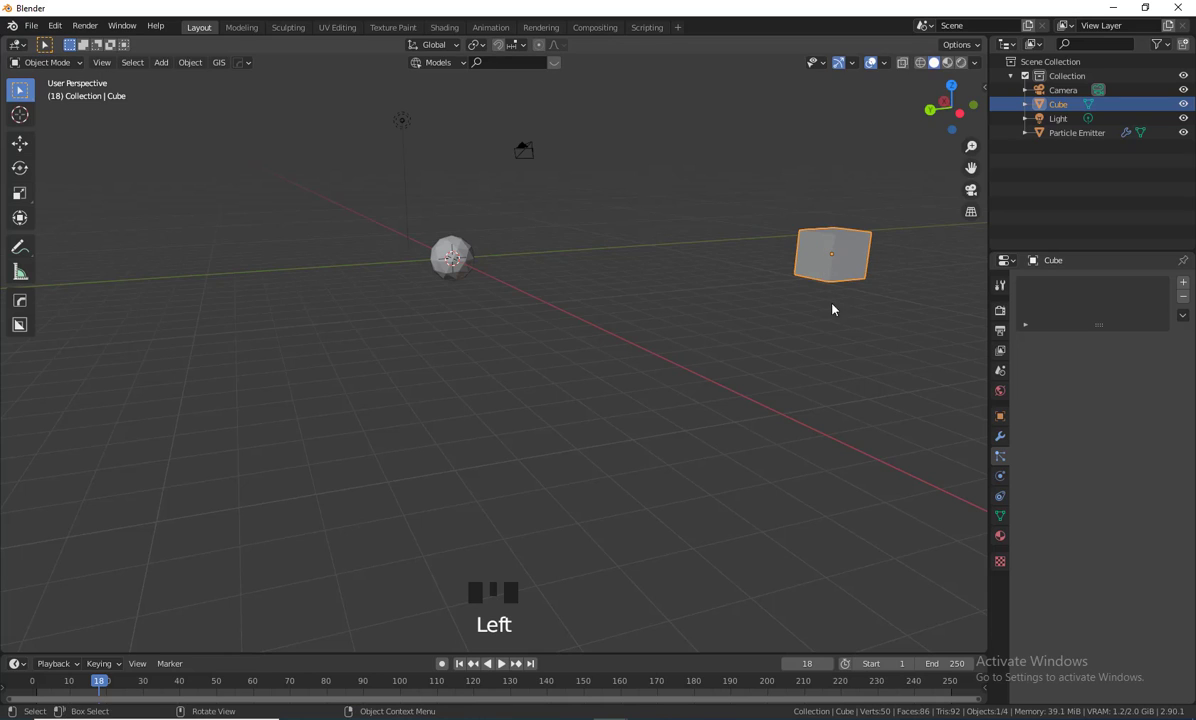
# - Play the simulation from the first frame and stop it after a short run
pyautogui.click(459, 664)
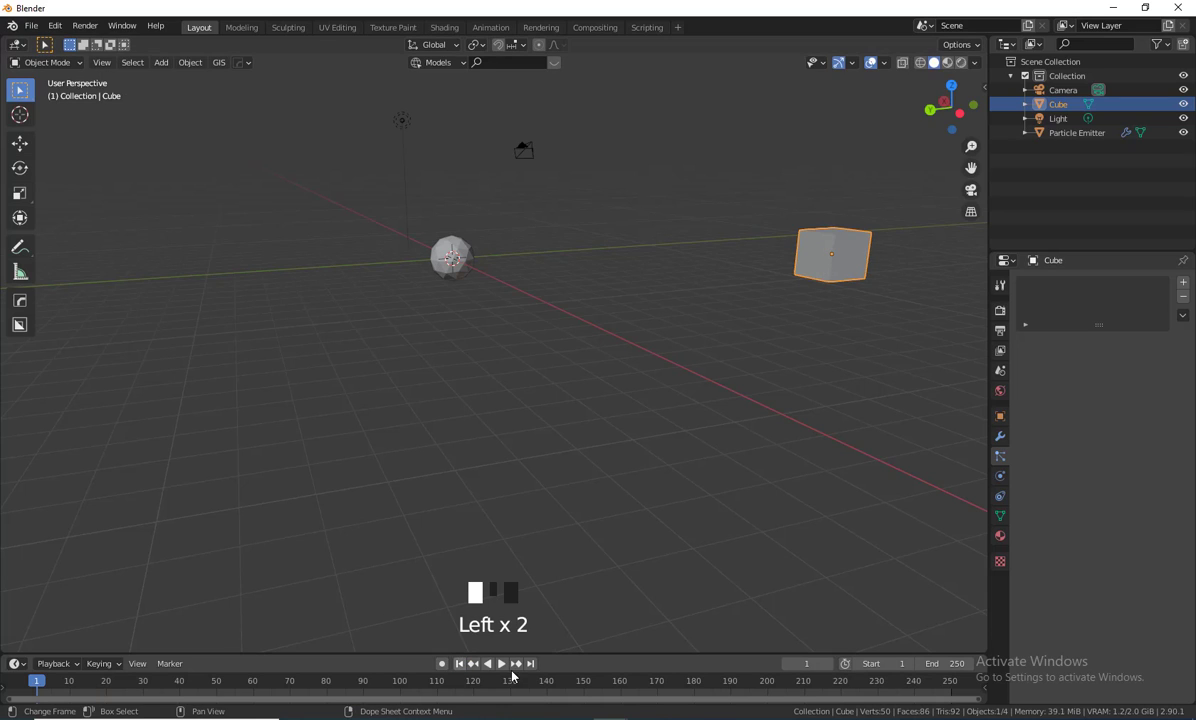
pyautogui.click(502, 664)
pyautogui.click(495, 664)
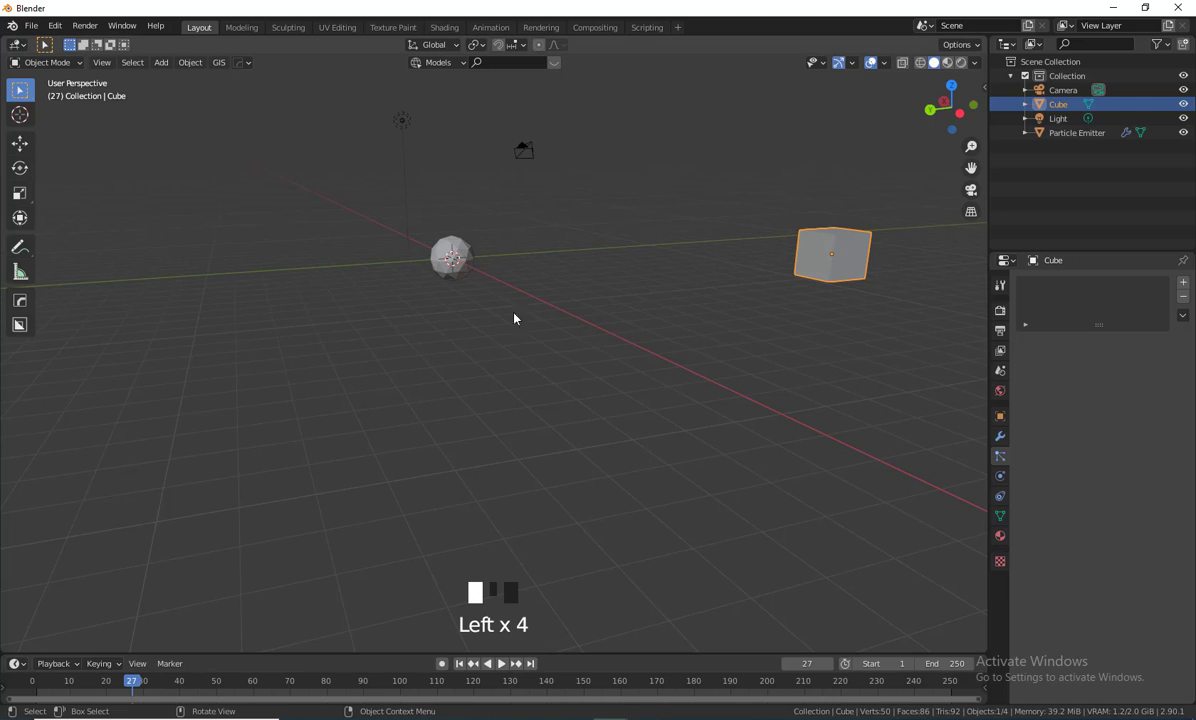
# - Keep the Particle Emitter's Render As set to Object and choose Cube as its instance object
pyautogui.click(462, 252)
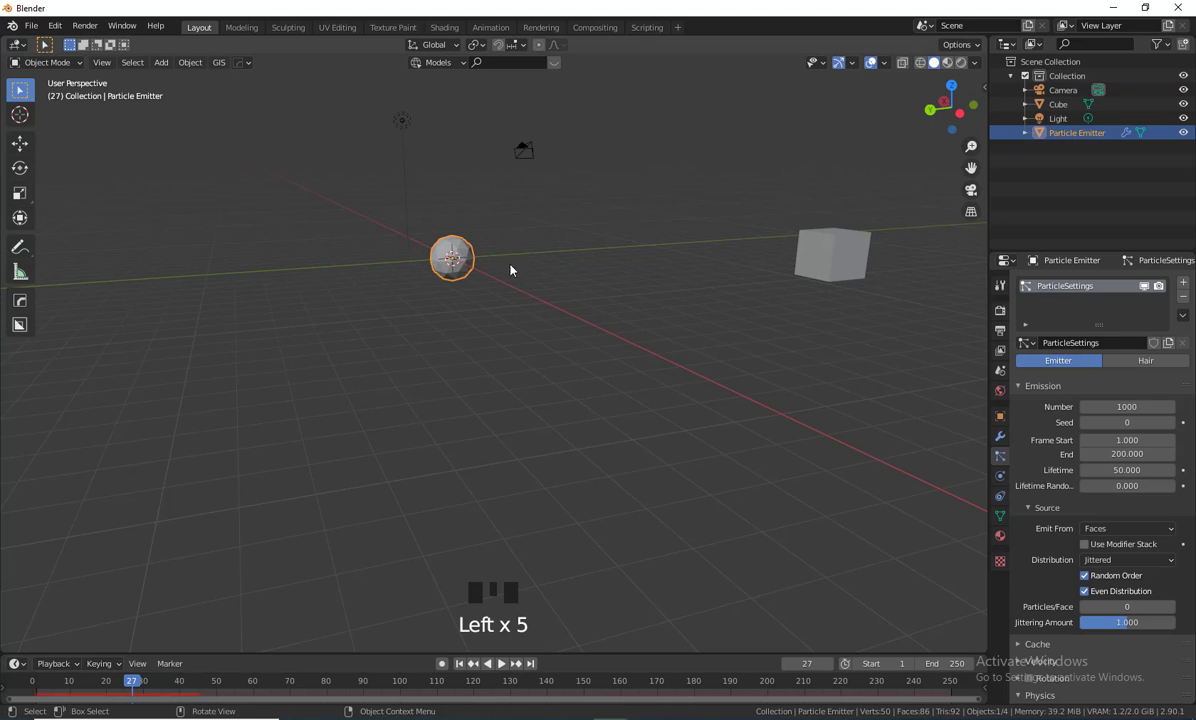
pyautogui.scroll(-12, 1047, 510)
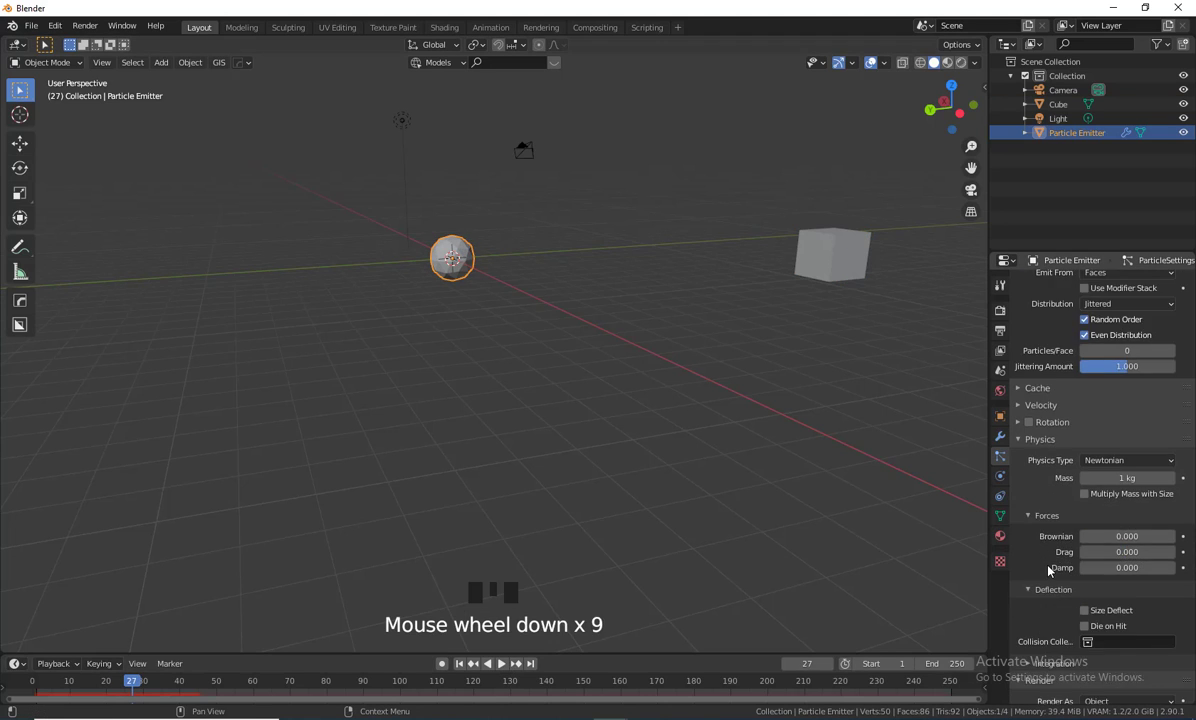
pyautogui.scroll(-2, 1047, 535)
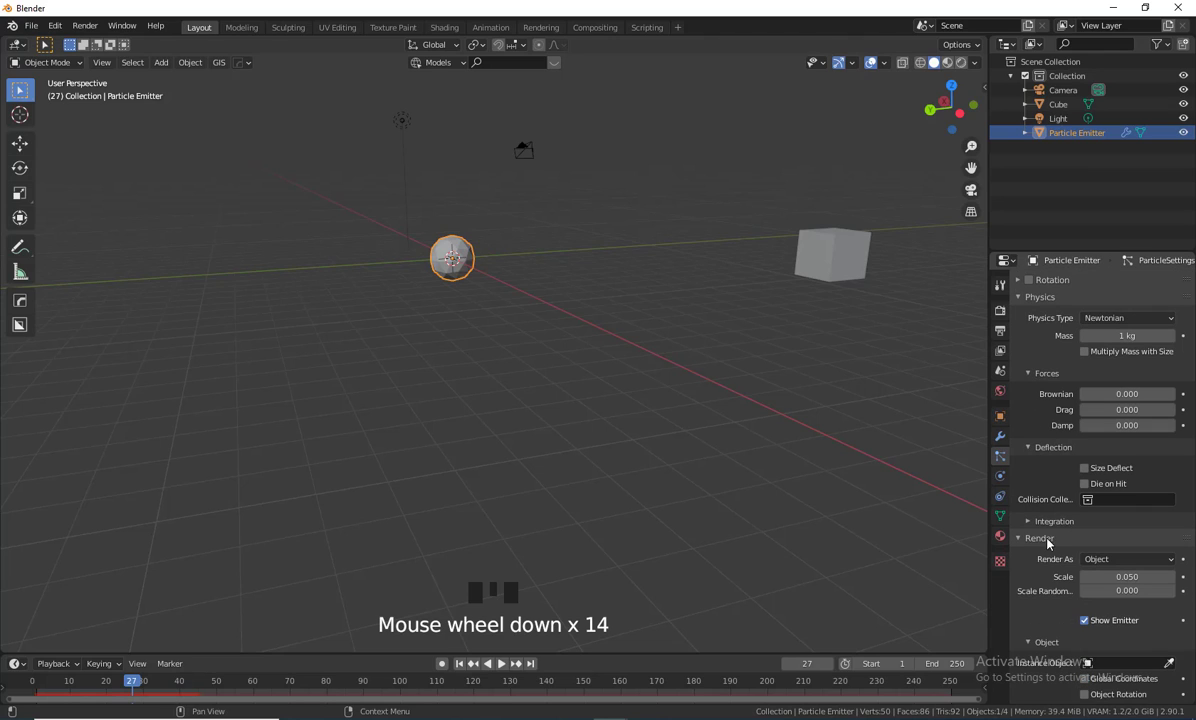
pyautogui.scroll(-3, 1097, 481)
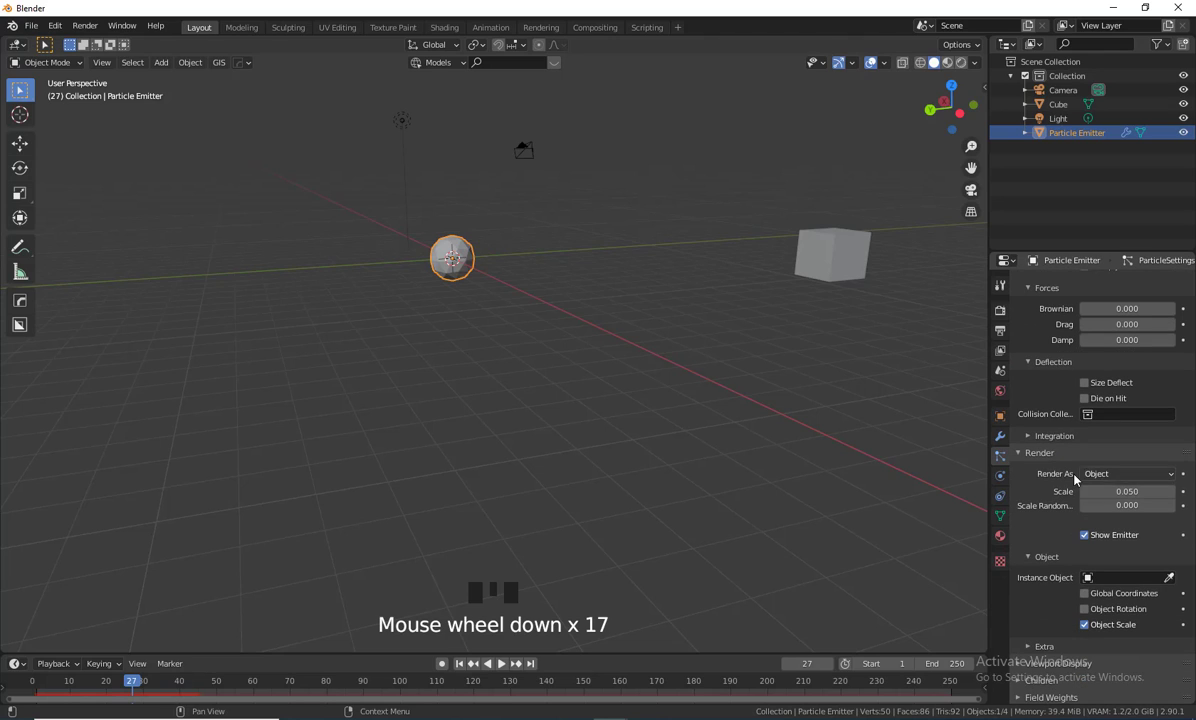
pyautogui.click(1128, 474)
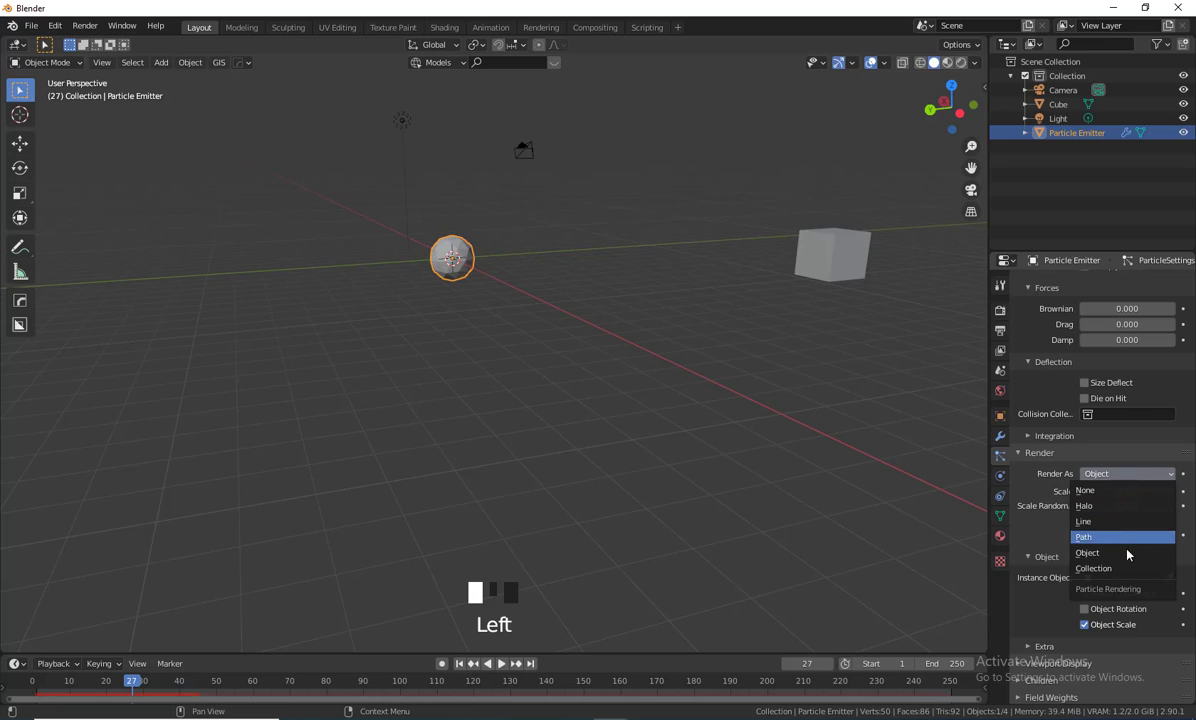
pyautogui.click(1099, 555)
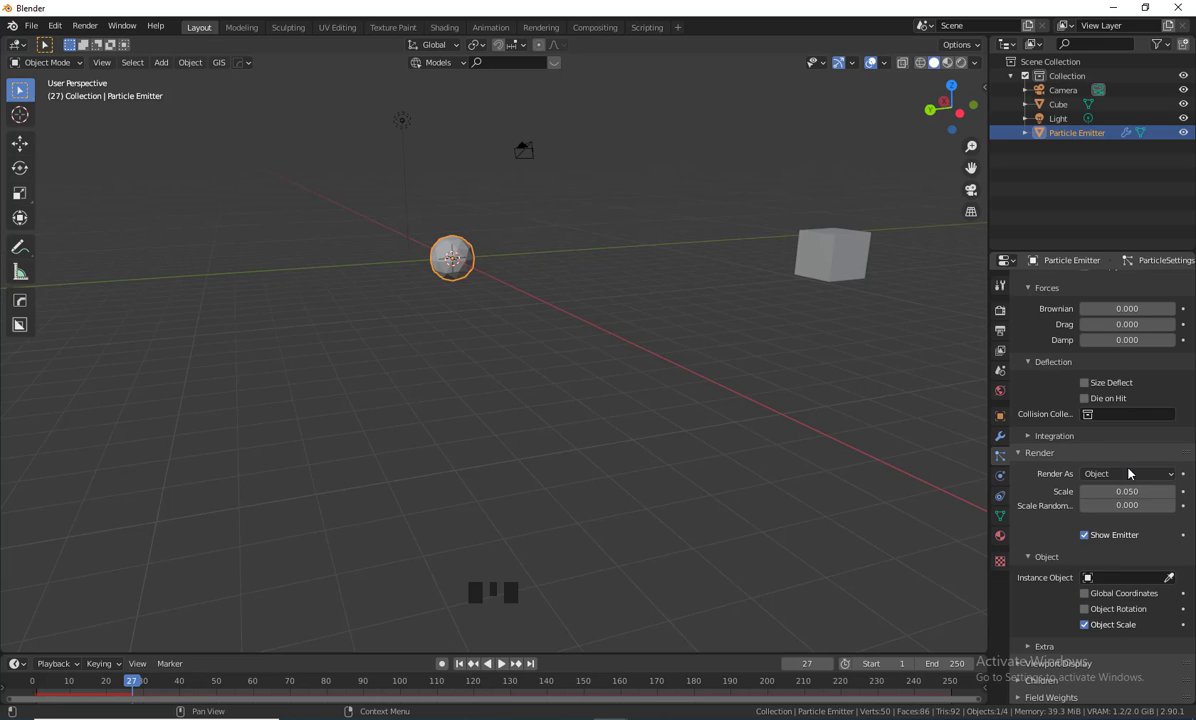
pyautogui.scroll(-3, 1078, 496)
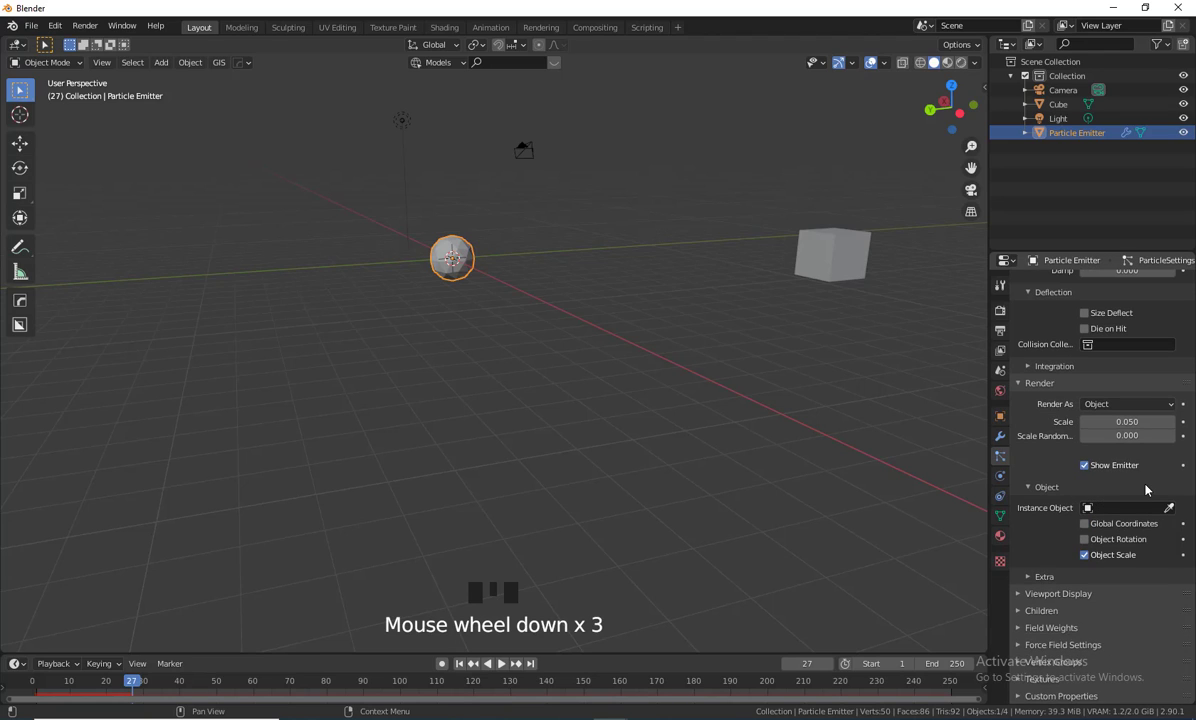
pyautogui.click(1089, 510)
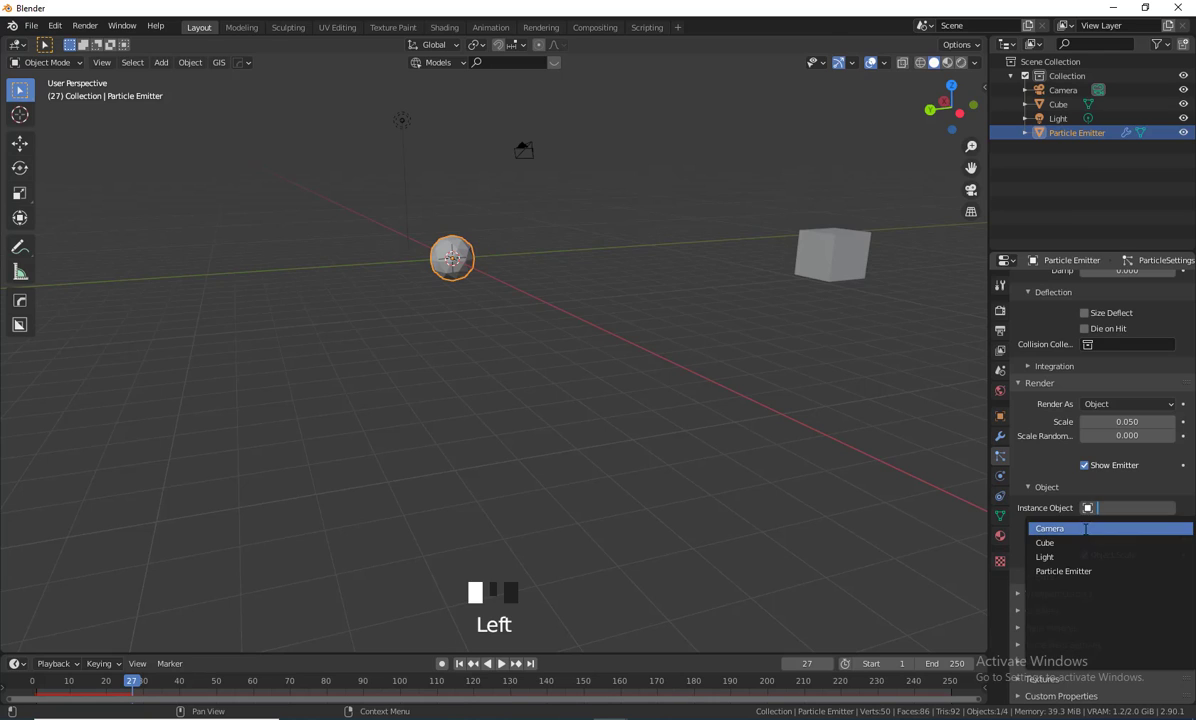
pyautogui.click(1065, 543)
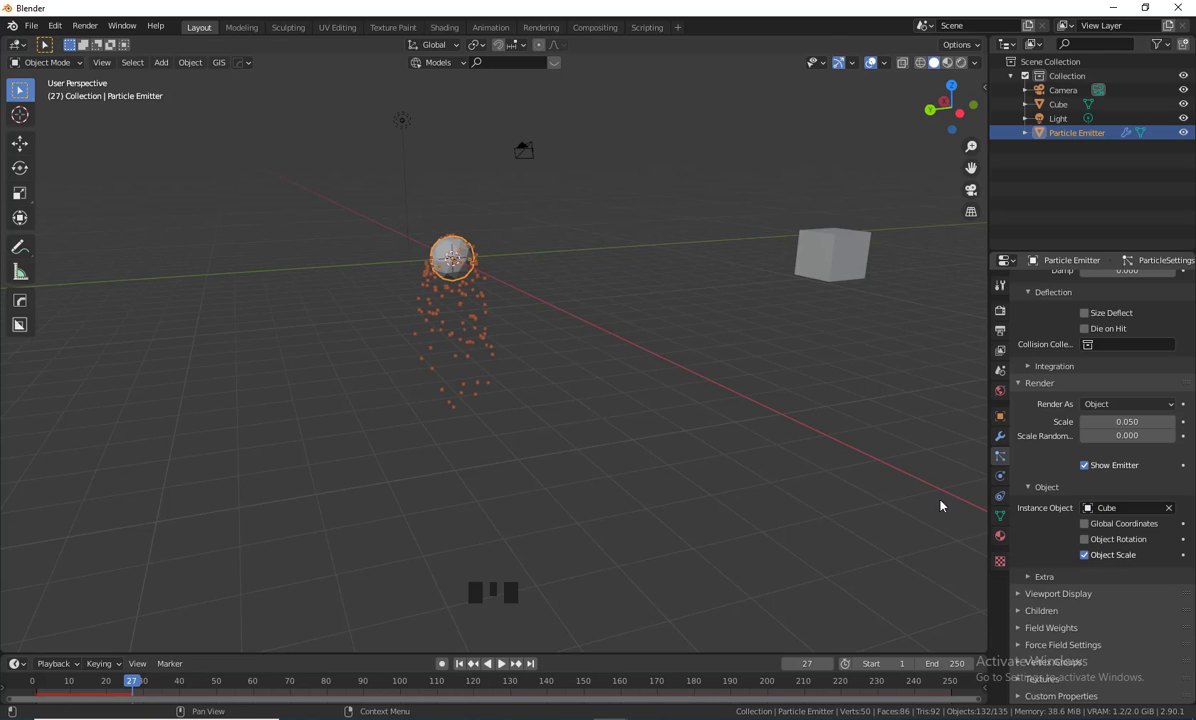
# - Rename the cube object as Particle
pyautogui.doubleClick(1084, 134)
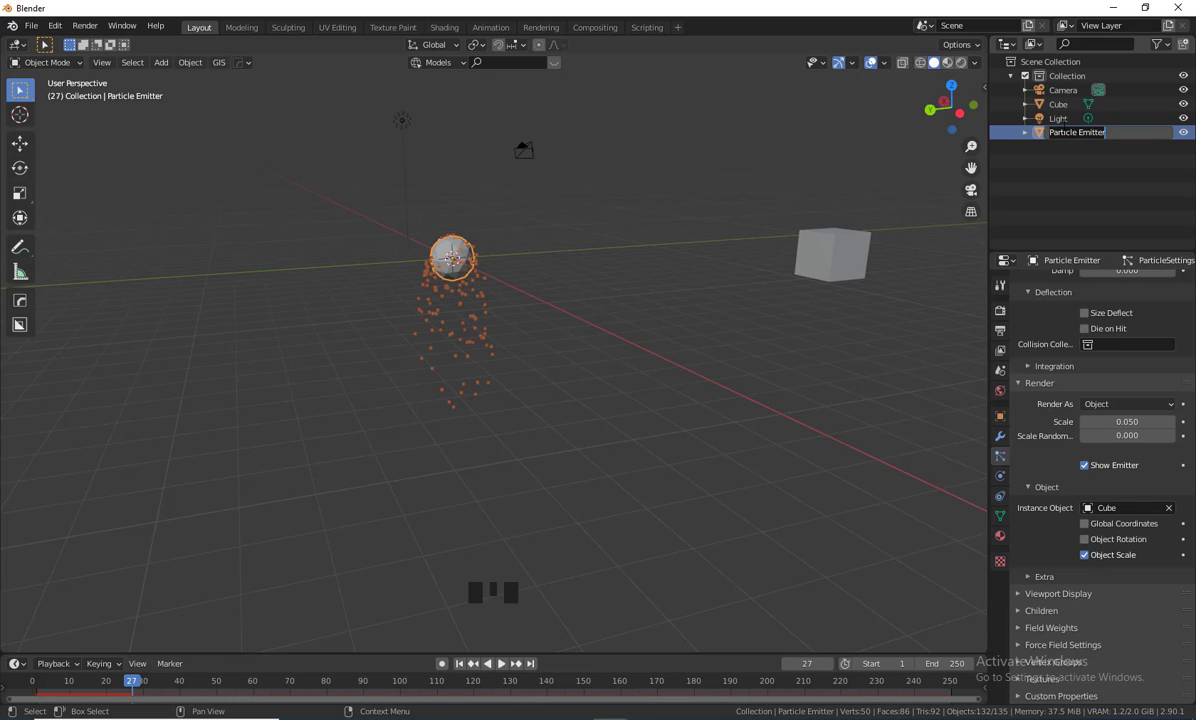
pyautogui.click(996, 100)
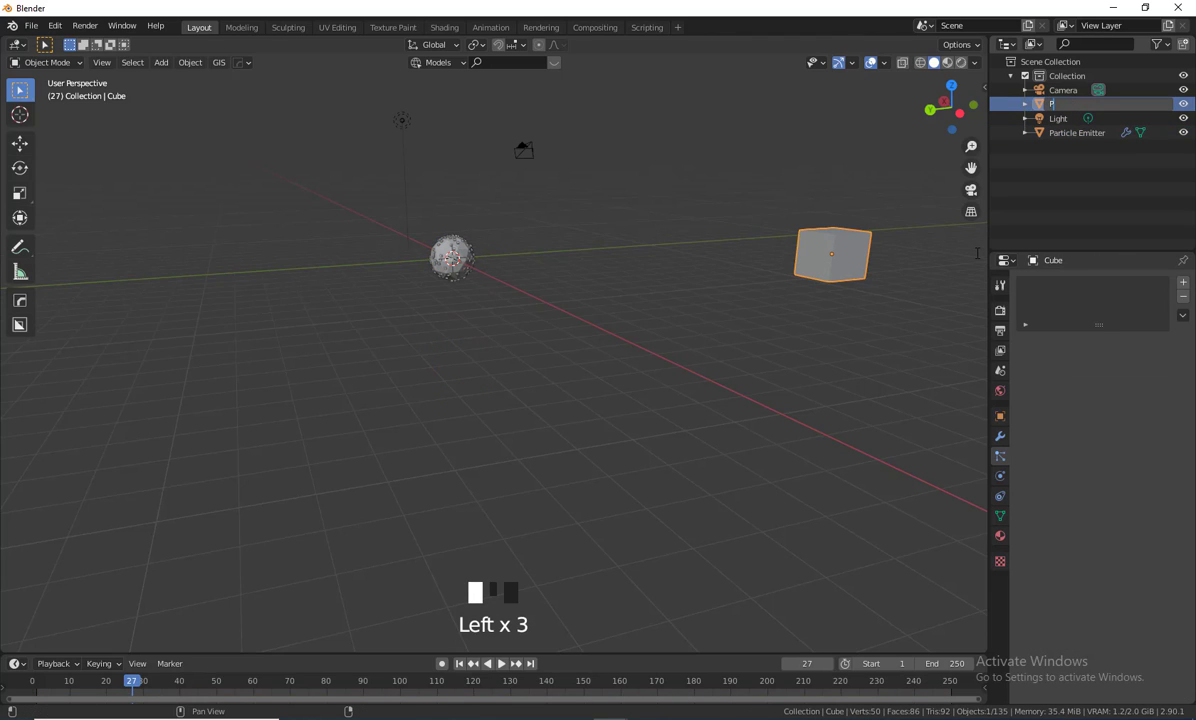
pyautogui.write('Particle')
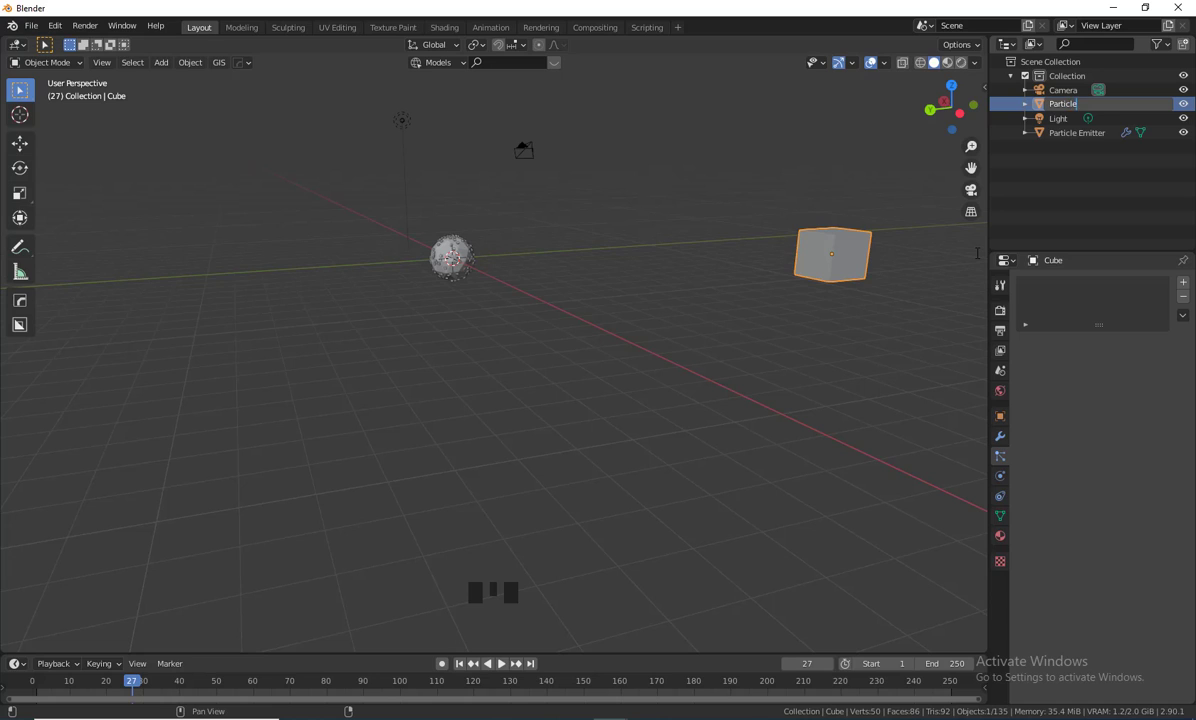
pyautogui.press('Return')
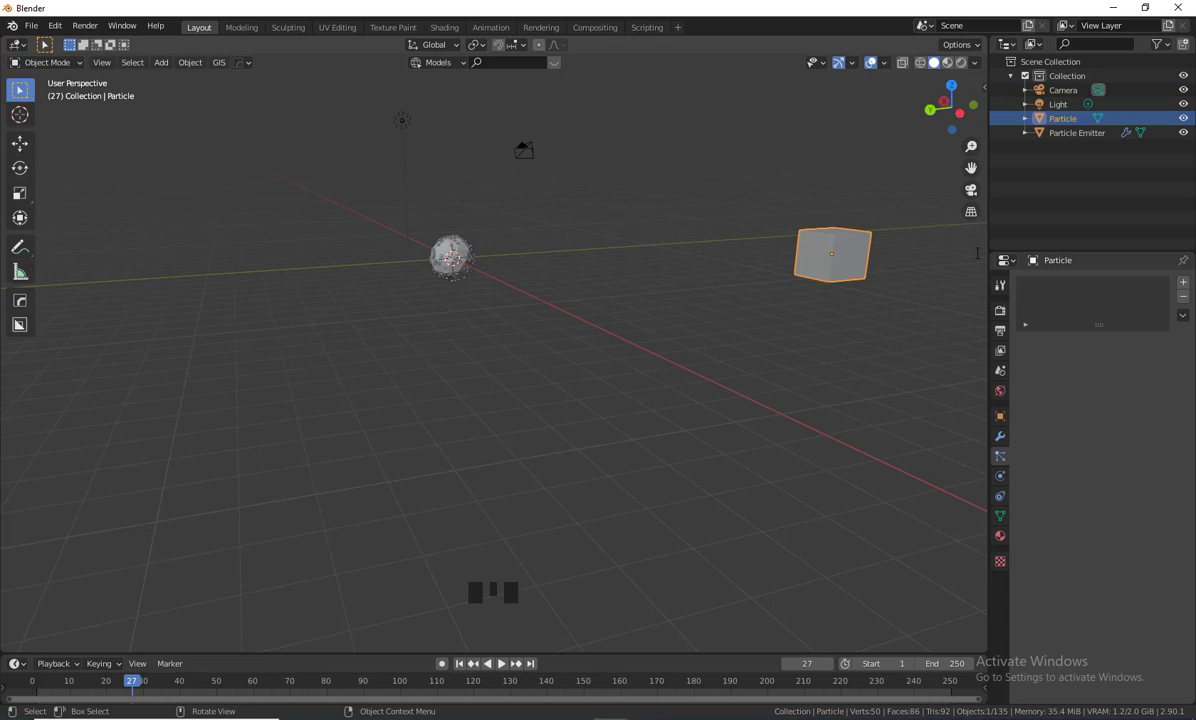
# - Reselect the Particle Emitter, play the simulation, examine the emitted cubes up close, and stop the playback
pyautogui.click(1064, 134)
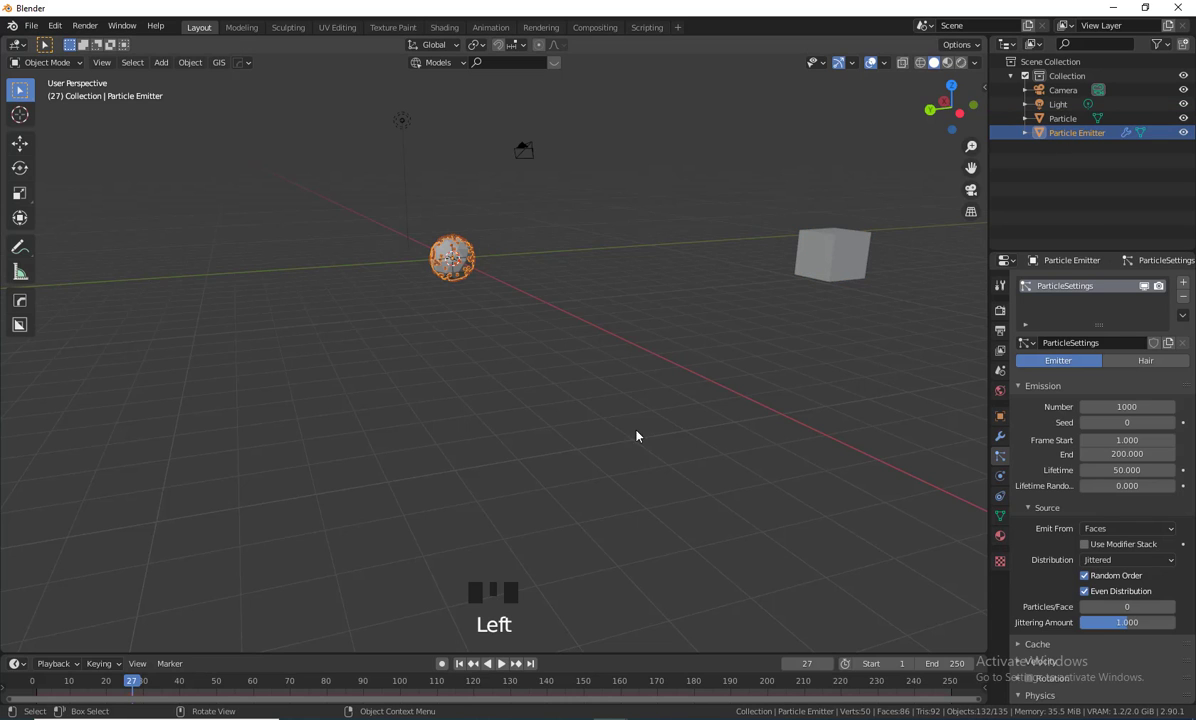
pyautogui.click(485, 666)
pyautogui.click(501, 664)
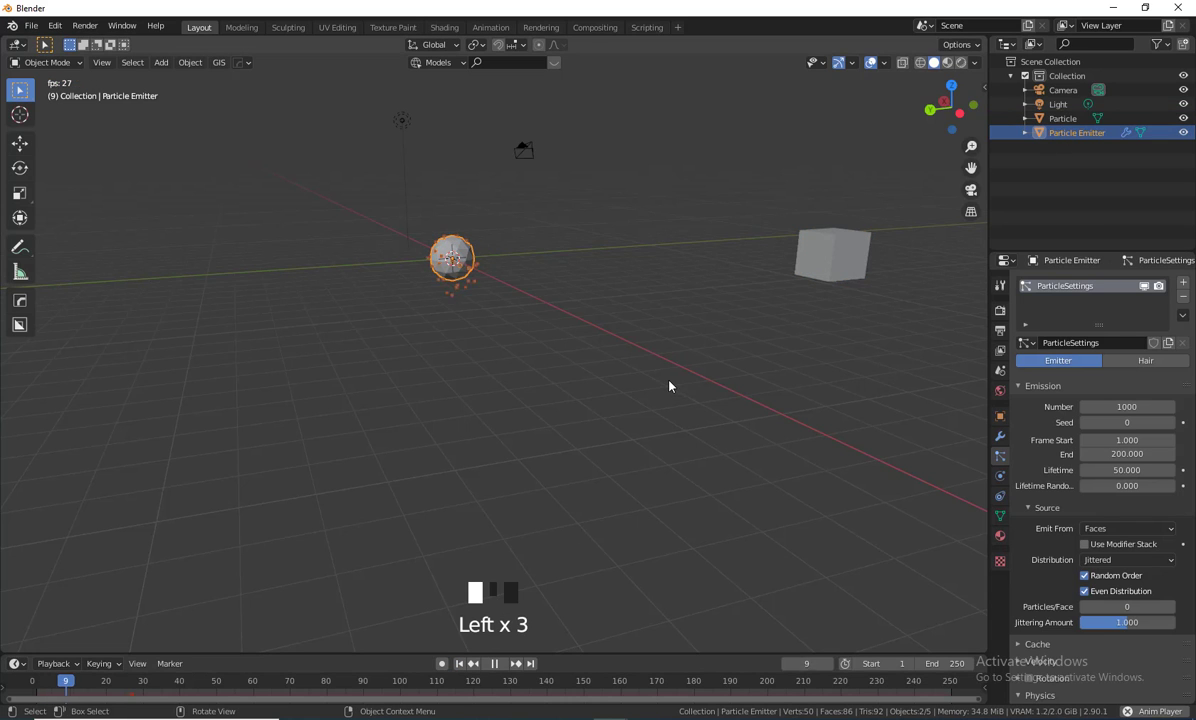
pyautogui.scroll(5, 499, 421)
pyautogui.scroll(-2, 534, 355)
pyautogui.keyDown('shift'); pyautogui.moveTo(577, 375); pyautogui.dragTo(687, 411, button='middle'); pyautogui.keyUp('shift')
pyautogui.moveTo(336, 334); pyautogui.dragTo(710, 480)
pyautogui.moveTo(716, 547)
pyautogui.keyDown('shift'); pyautogui.mouseDown(button='middle')
pyautogui.moveTo(670, 542)
pyautogui.moveTo(707, 555)
pyautogui.mouseUp(button='middle'); pyautogui.keyUp('shift')
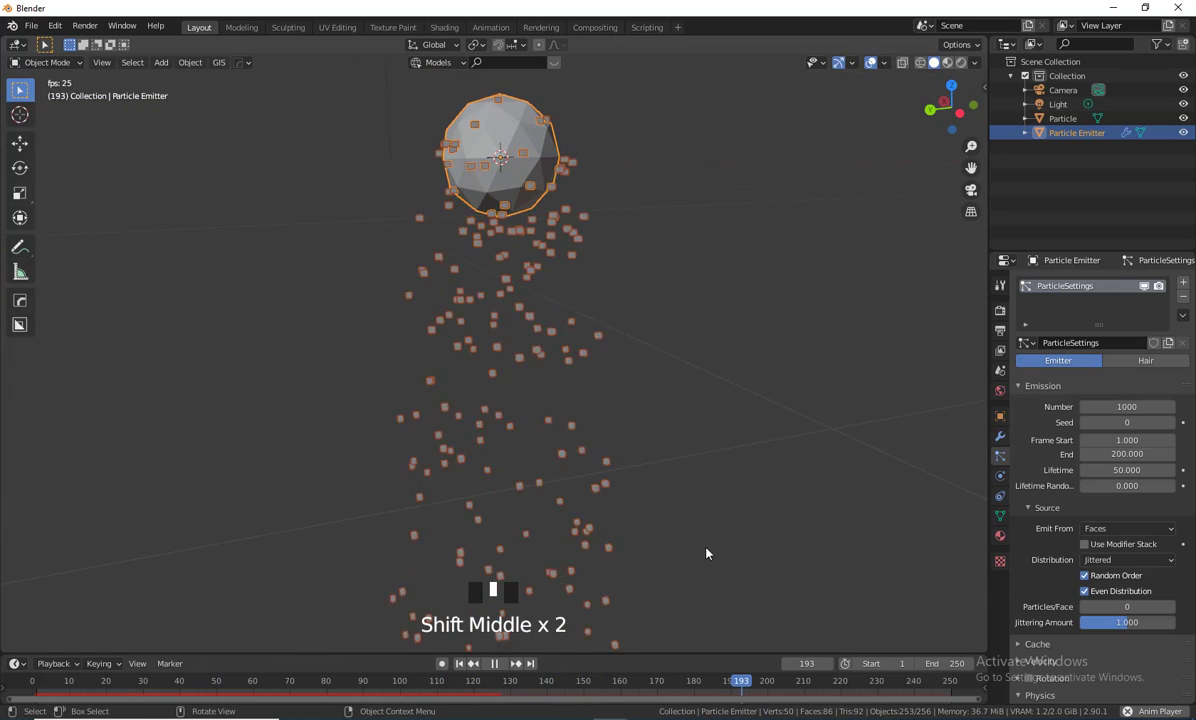
pyautogui.click(496, 664)
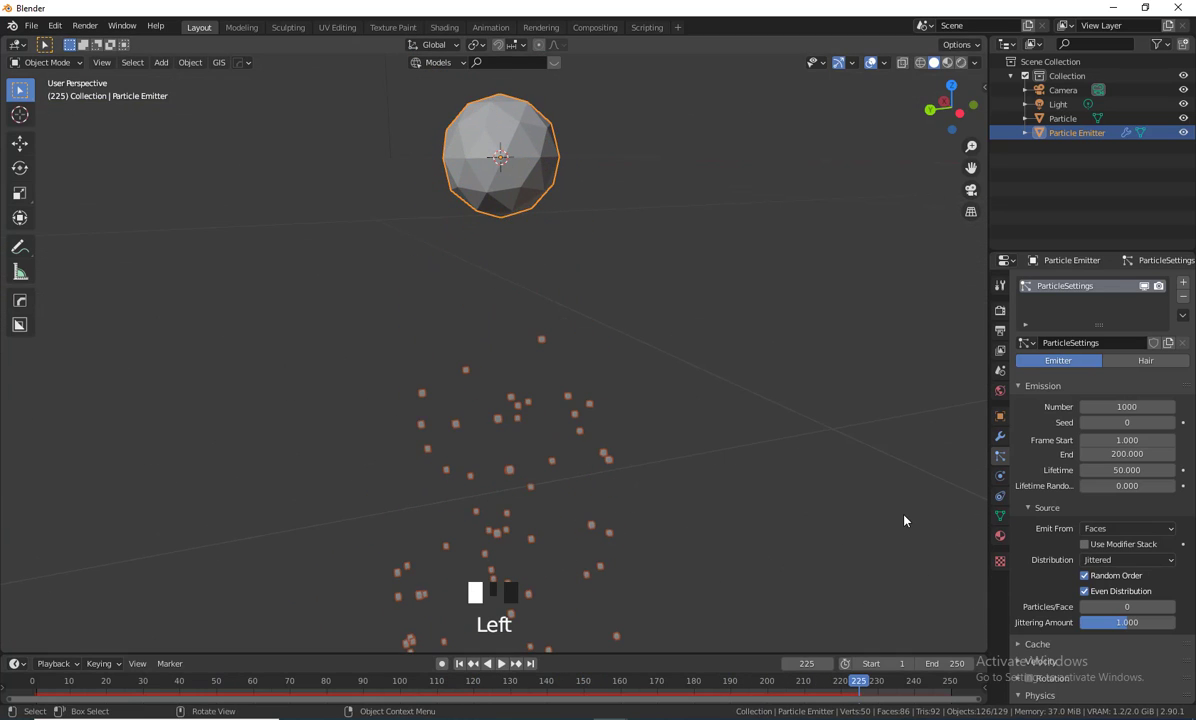
# - Try a much larger render Scale for the particles, and try values of 0.02 and 0.01
pyautogui.scroll(-6, 1036, 549)
pyautogui.scroll(-5, 1036, 549)
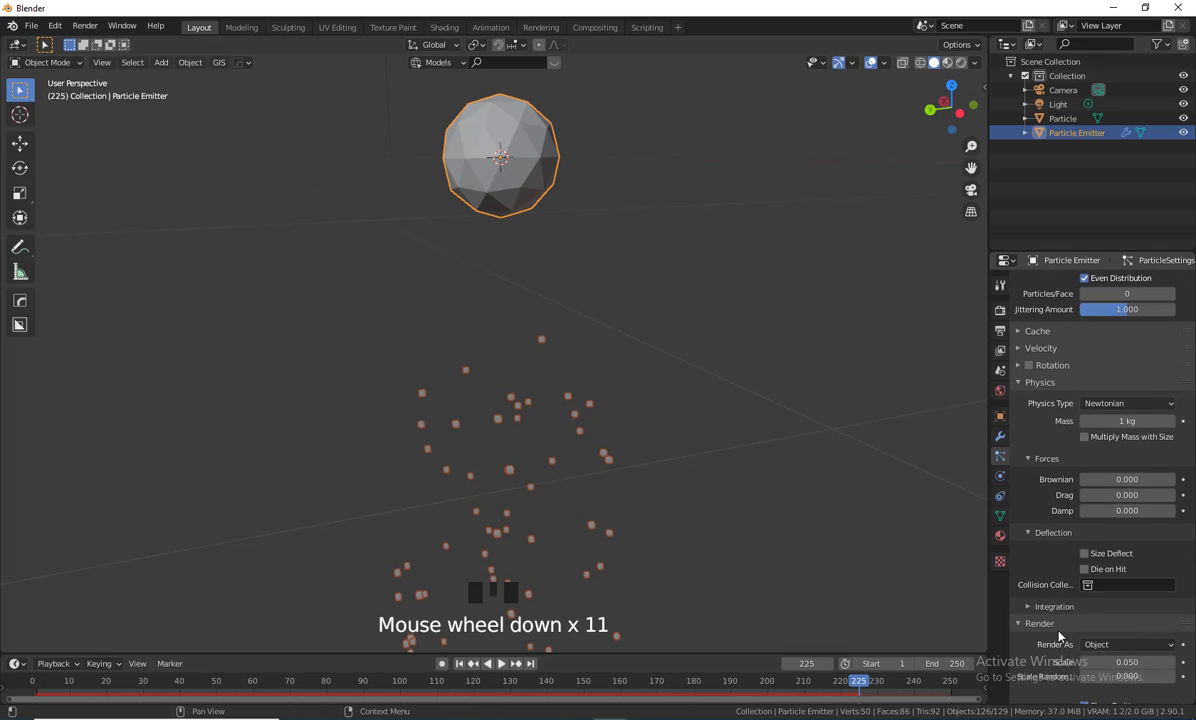
pyautogui.scroll(-5, 1043, 553)
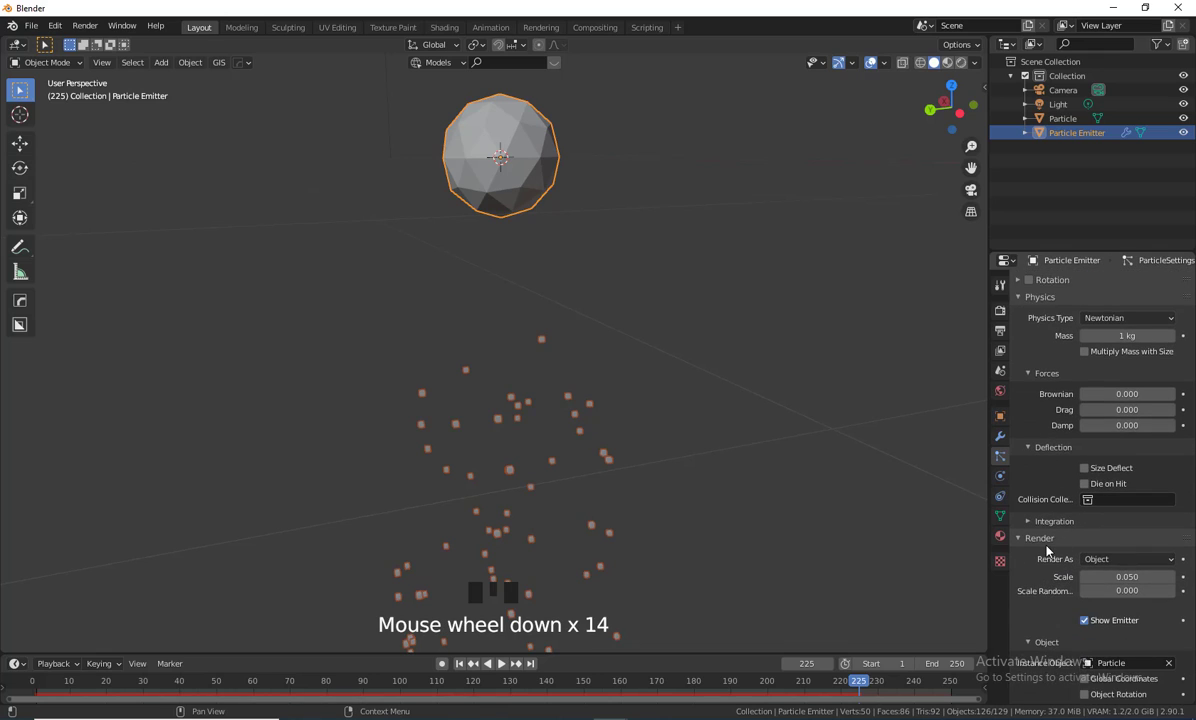
pyautogui.scroll(-3, 1047, 551)
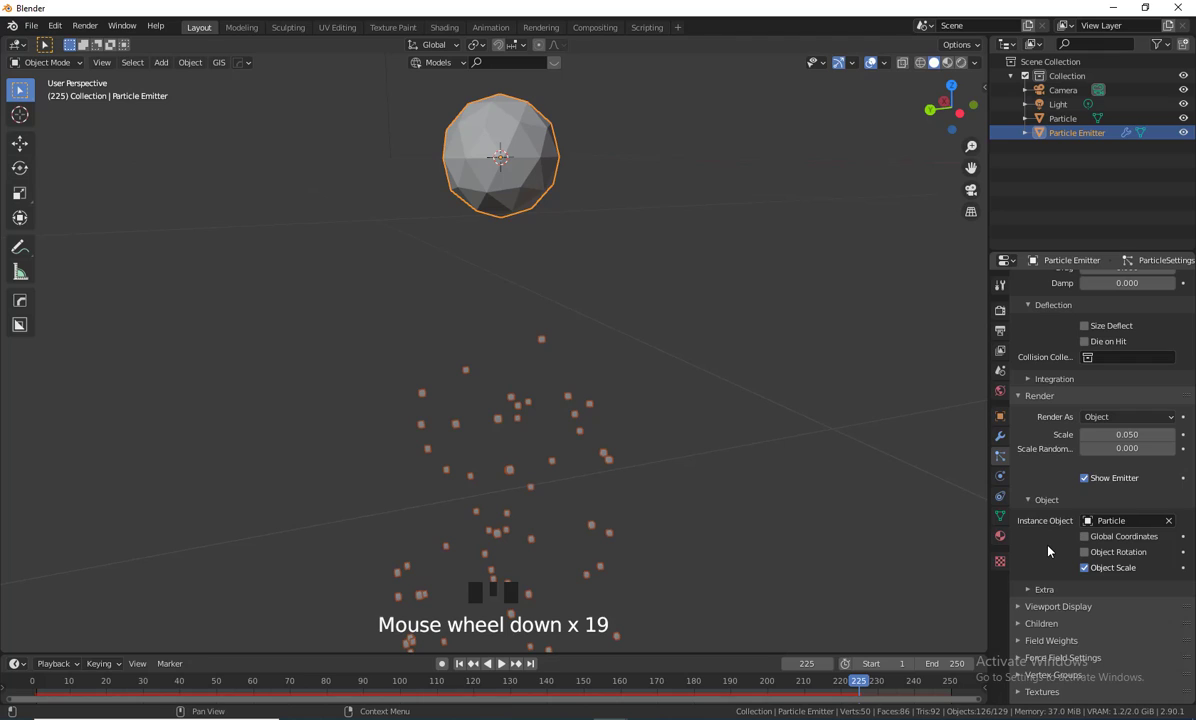
pyautogui.scroll(-2, 1048, 551)
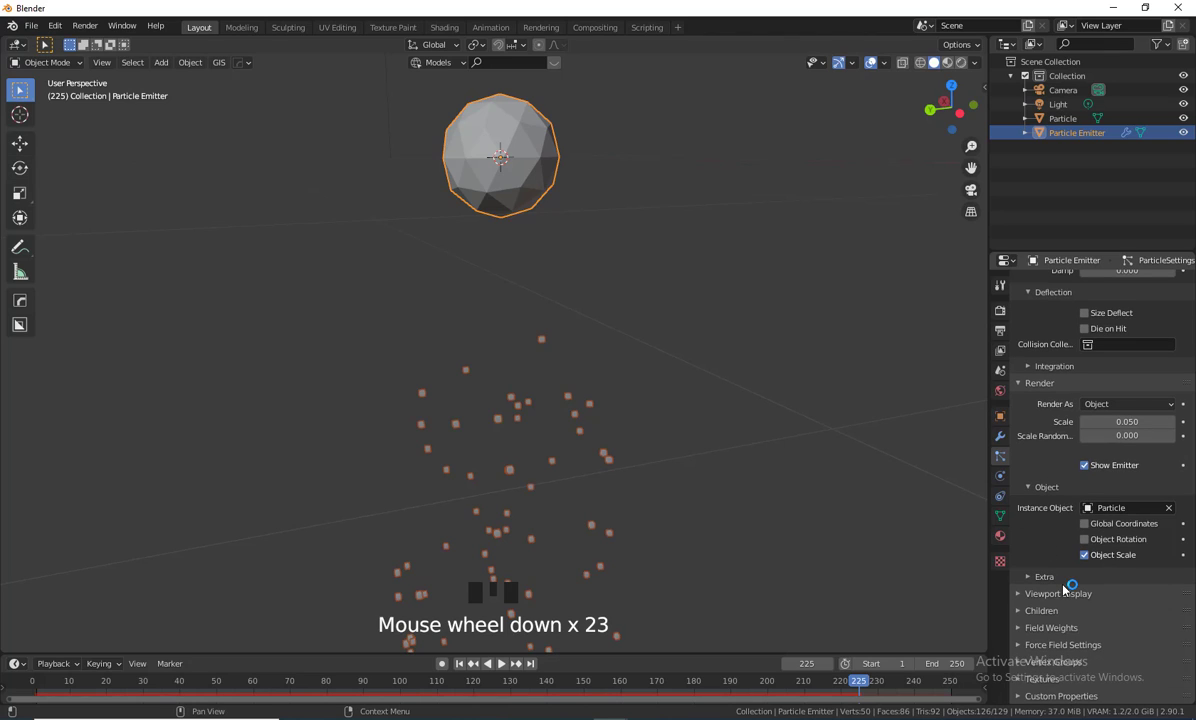
pyautogui.moveTo(1127, 421); pyautogui.dragTo(1170, 421)
pyautogui.click(1132, 421)
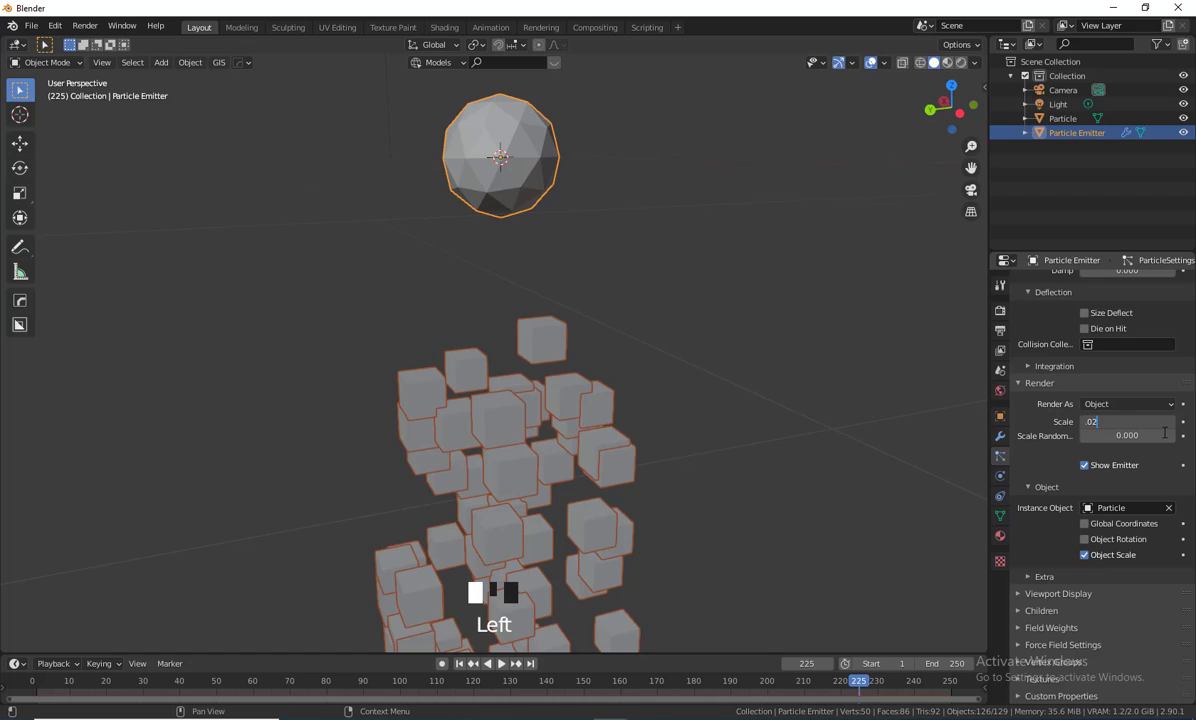
pyautogui.press('Return')
pyautogui.click(1166, 430)
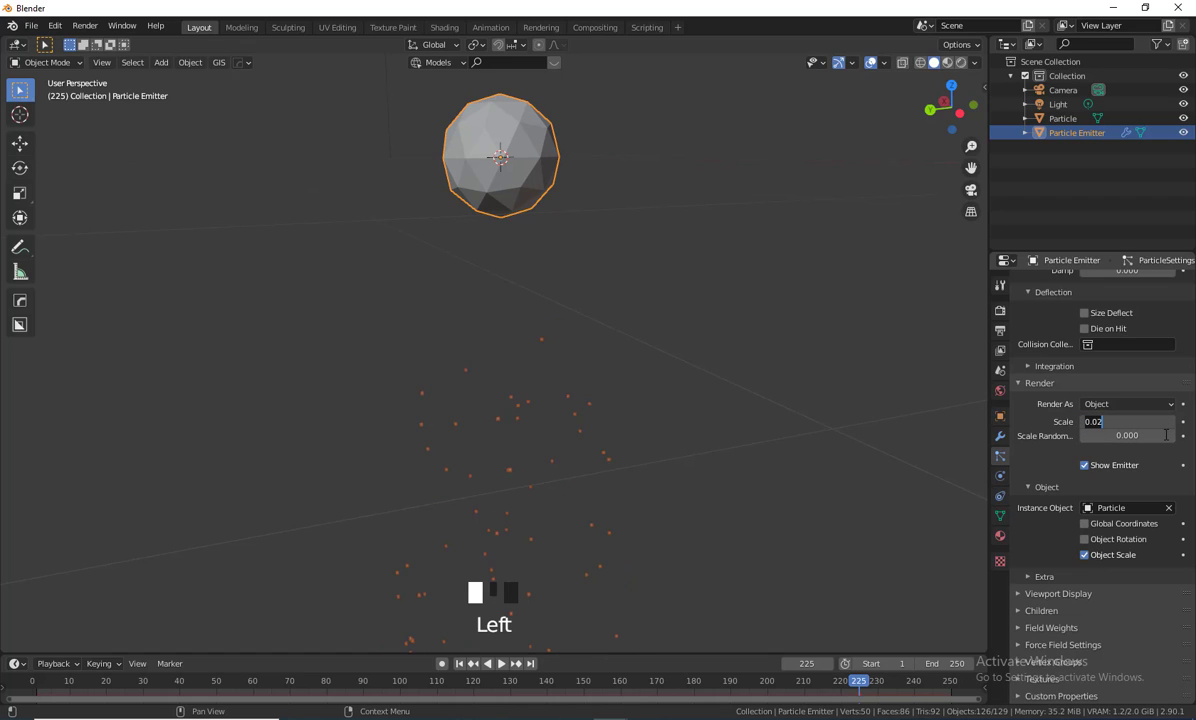
pyautogui.write('.01')
pyautogui.press('Return')
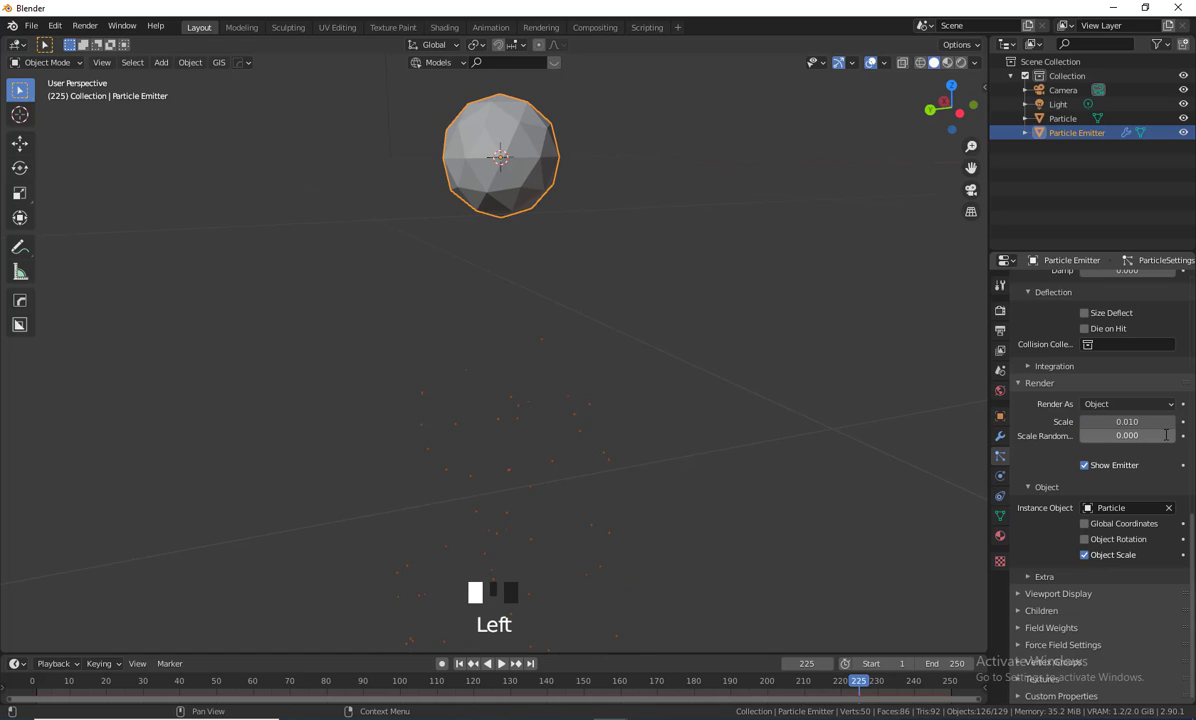
# - Set the particles' render Scale to 0.1 and play the simulation from the first frame, stopping after a short run
pyautogui.click(1160, 421)
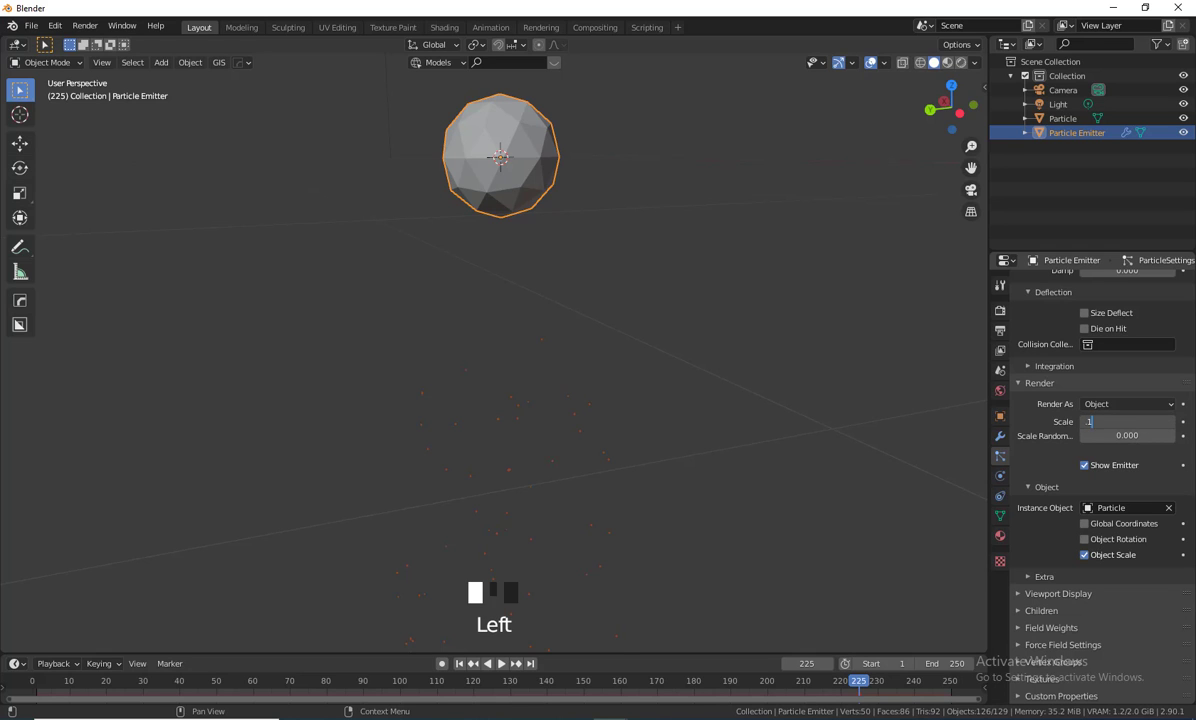
pyautogui.write('.')
pyautogui.press('Return')
pyautogui.scroll(-5, 715, 545)
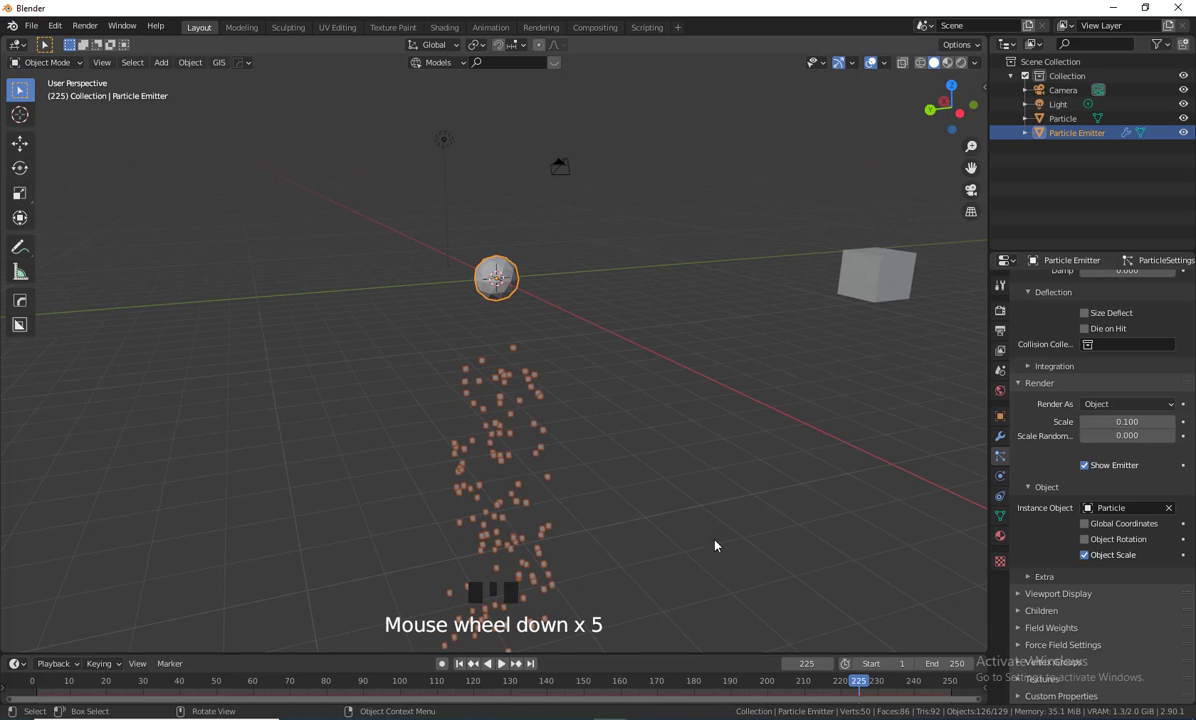
pyautogui.click(459, 663)
pyautogui.click(497, 663)
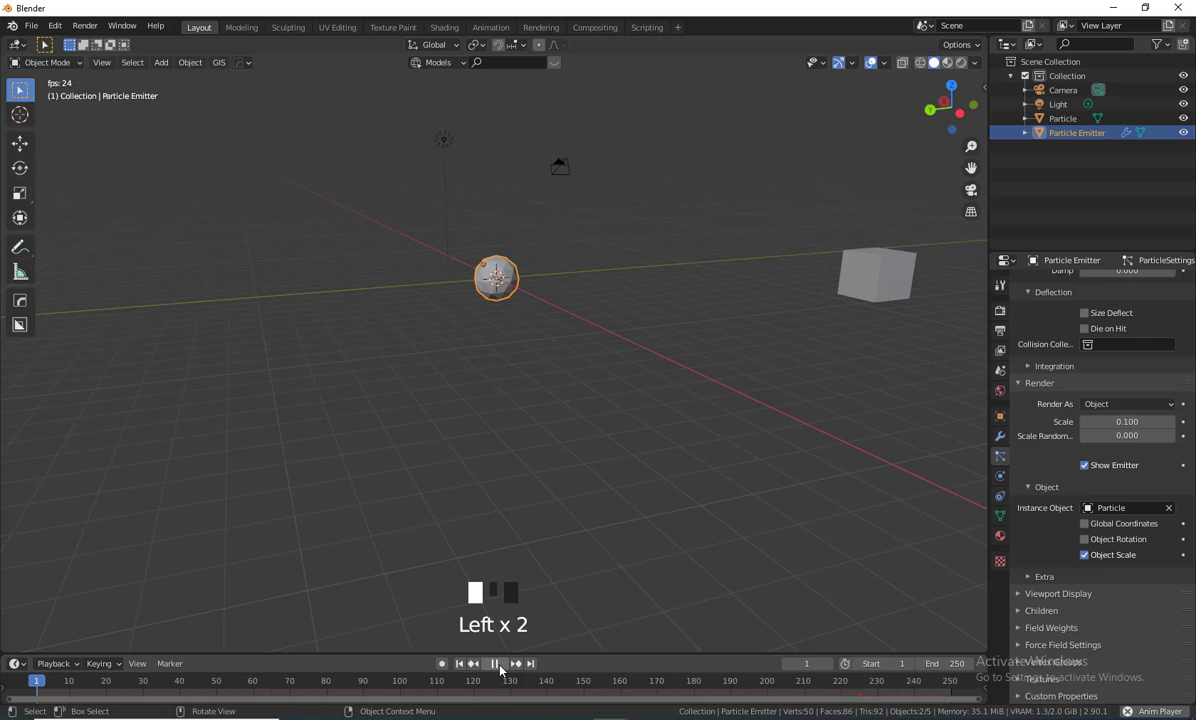
pyautogui.click(495, 663)
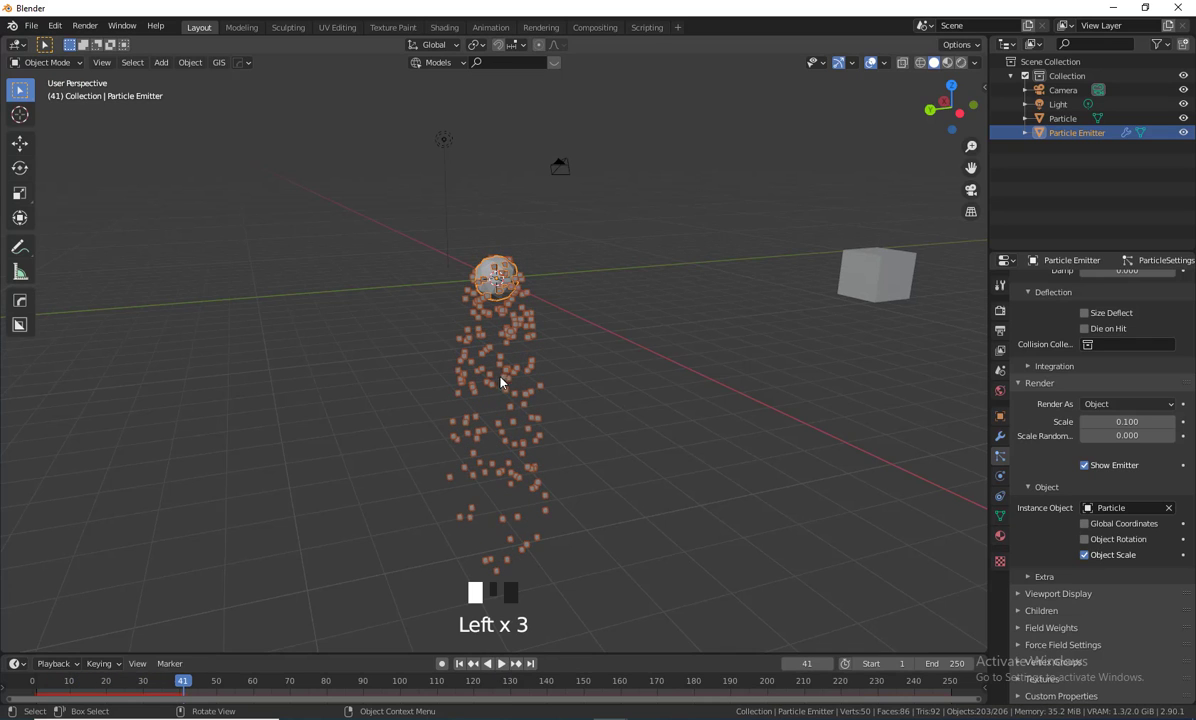
# - Set the particles' render Scale Randomness to 1 and play the simulation from the first frame, stopping after a short run
pyautogui.keyDown('shift'); pyautogui.moveTo(582, 440); pyautogui.dragTo(678, 531, button='middle'); pyautogui.keyUp('shift')
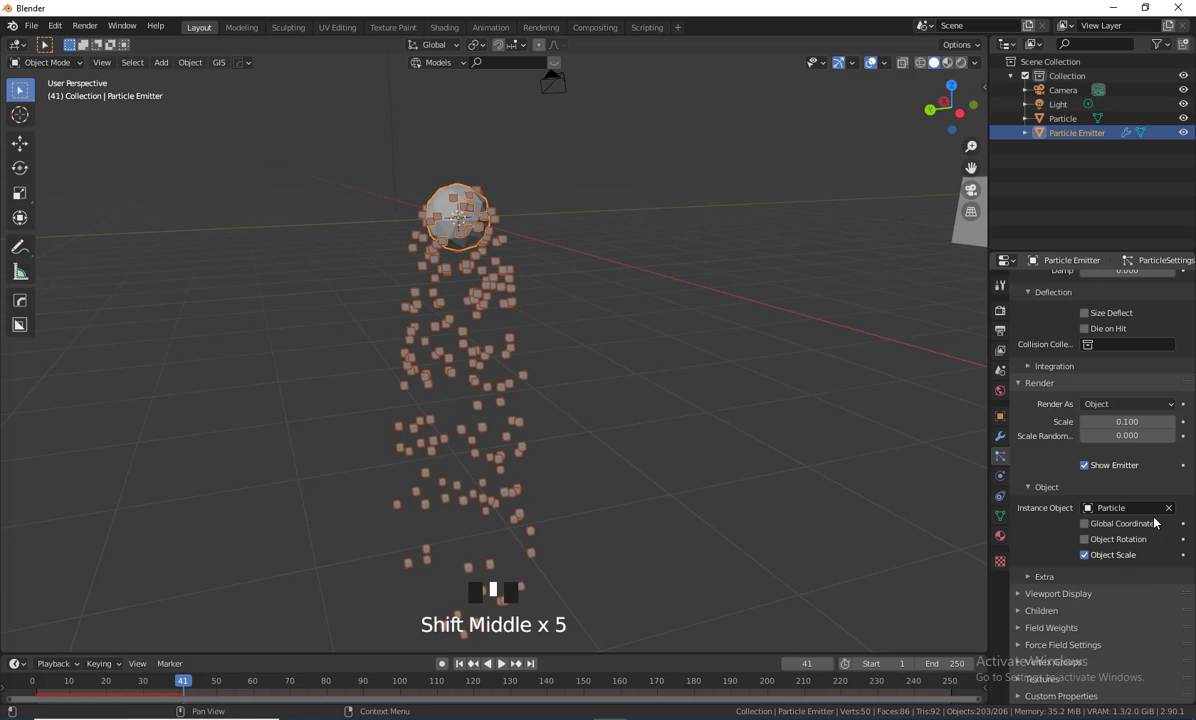
pyautogui.moveTo(1105, 436); pyautogui.dragTo(1175, 436)
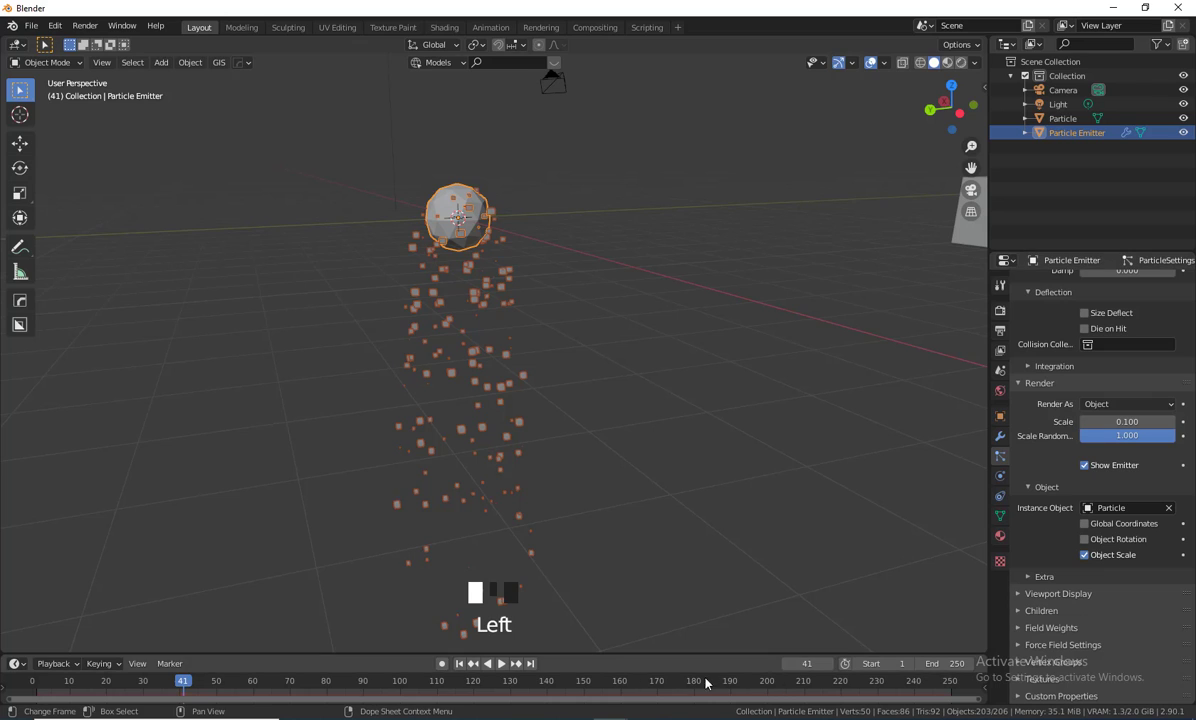
pyautogui.click(459, 663)
pyautogui.click(501, 663)
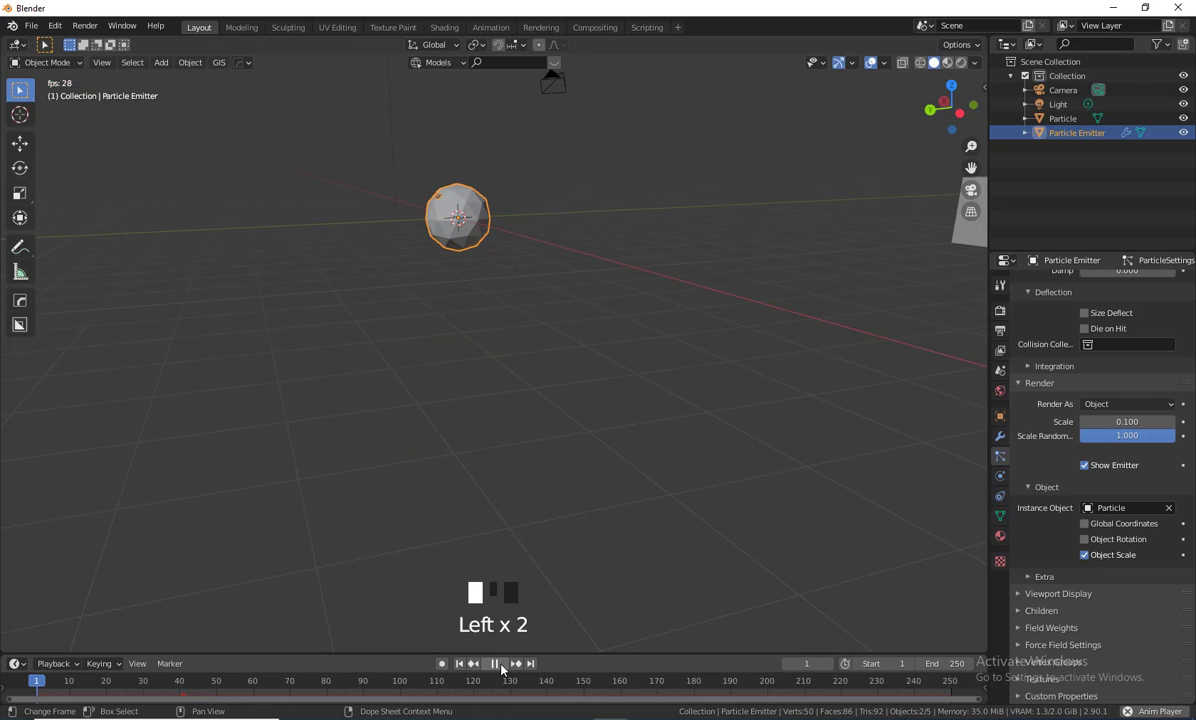
pyautogui.click(496, 664)
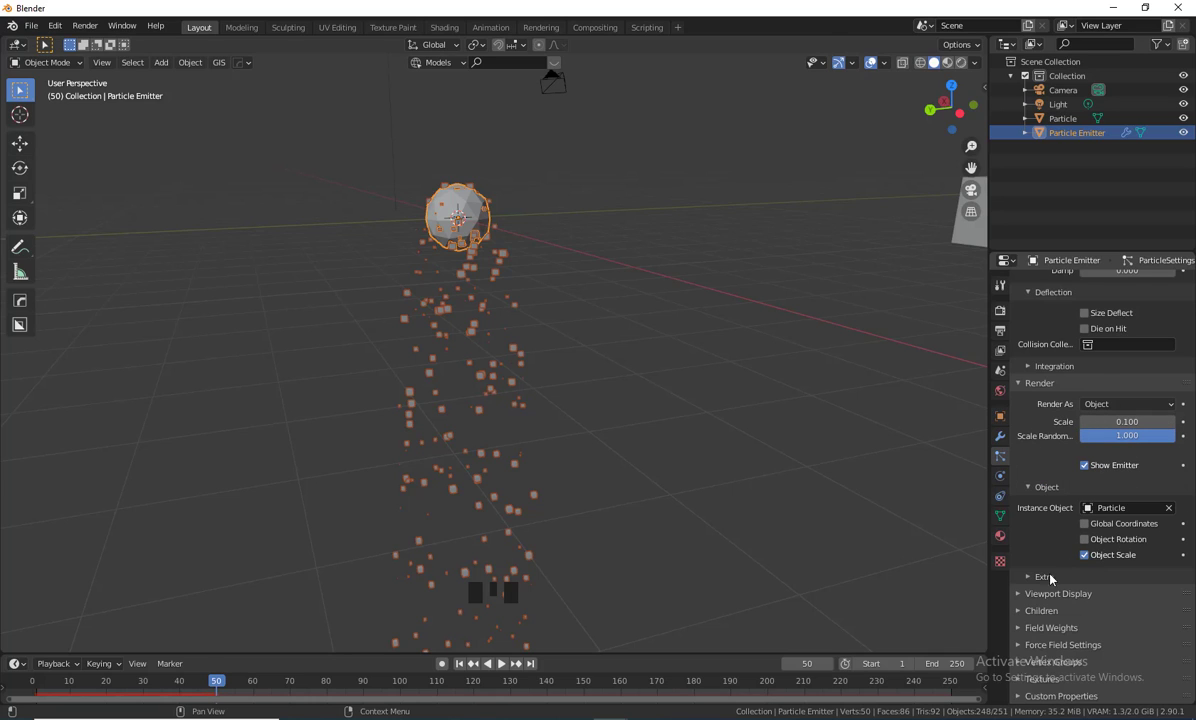
# - Review the emitter's Viewport Display, Vertex Groups, Physics and Emission particle settings
pyautogui.scroll(-2, 1053, 549)
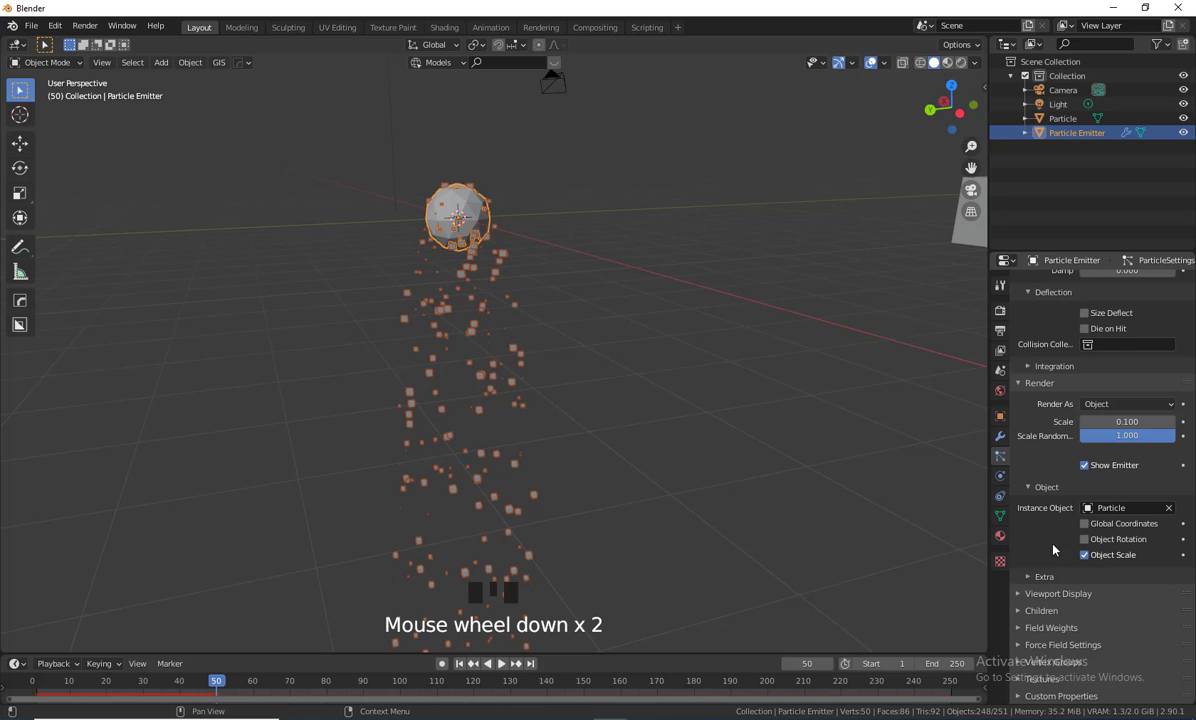
pyautogui.scroll(1, 1049, 574)
pyautogui.scroll(-2, 1056, 587)
pyautogui.click(1058, 594)
pyautogui.scroll(-5, 1065, 590)
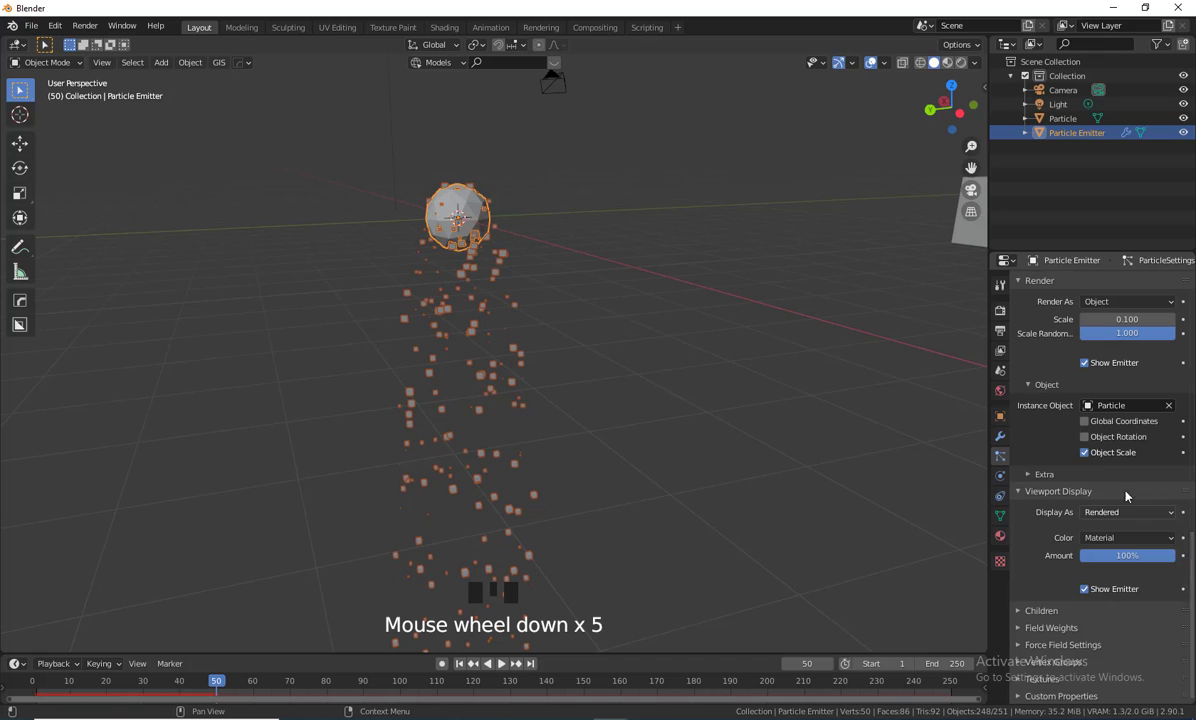
pyautogui.click(1058, 663)
pyautogui.scroll(-5, 1122, 624)
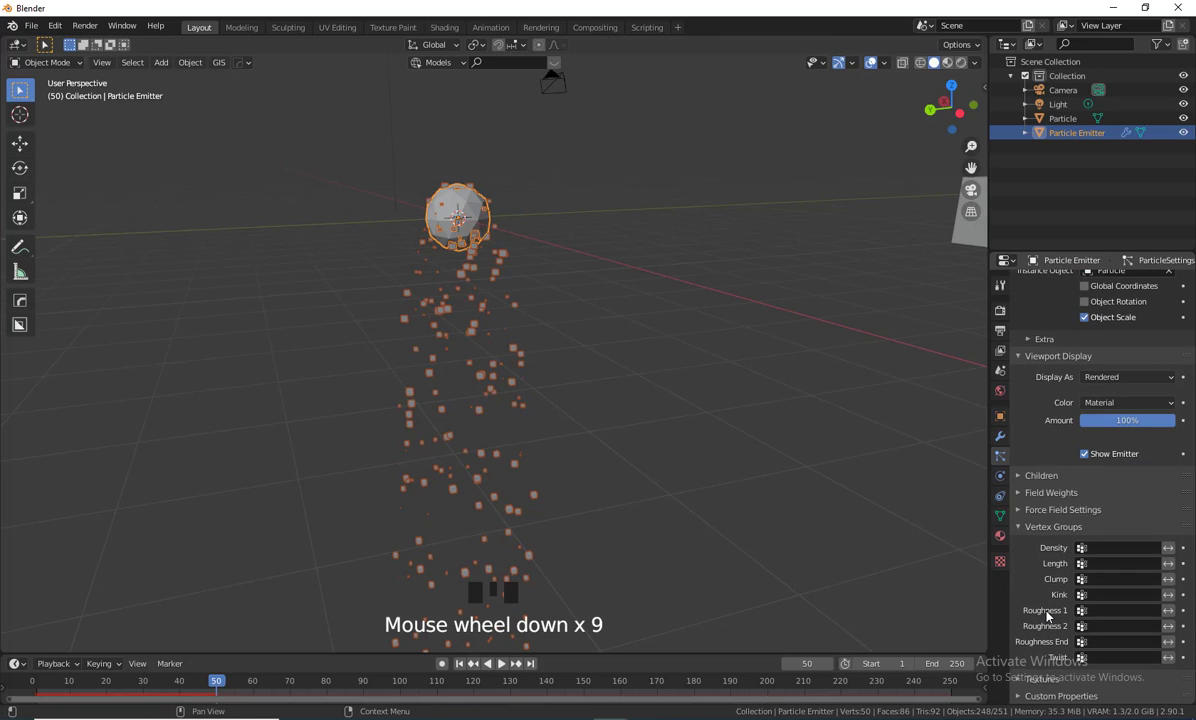
pyautogui.scroll(16, 1057, 610)
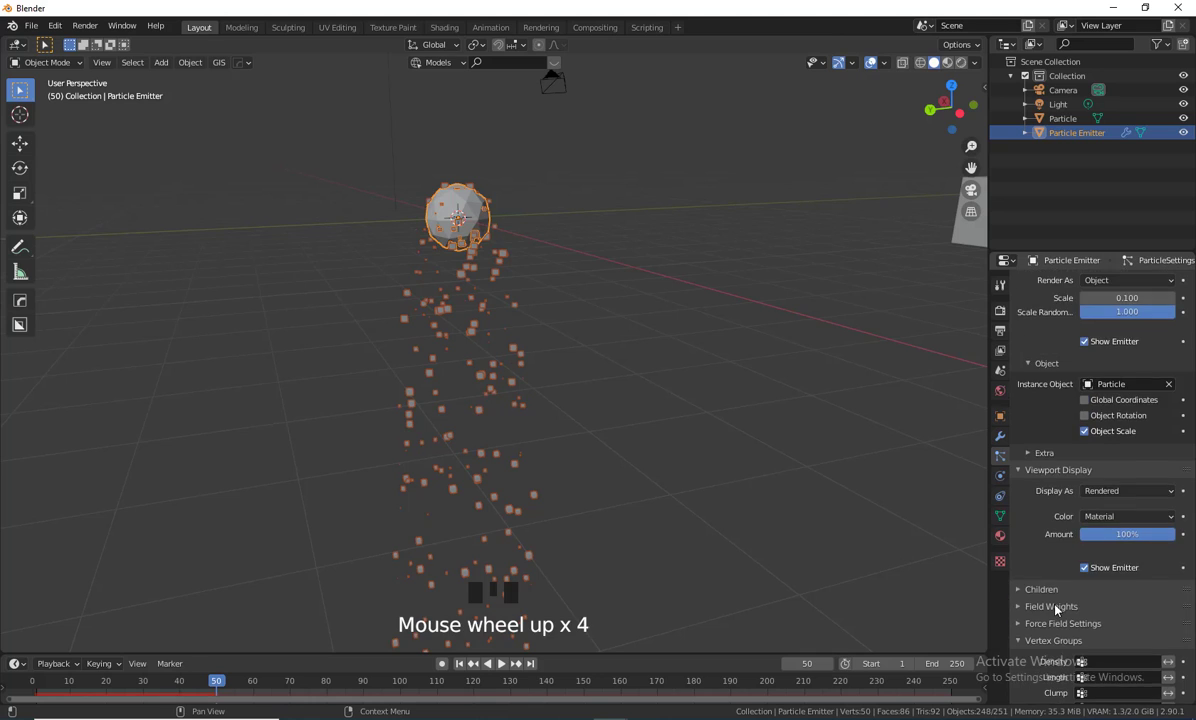
pyautogui.scroll(6, 1056, 608)
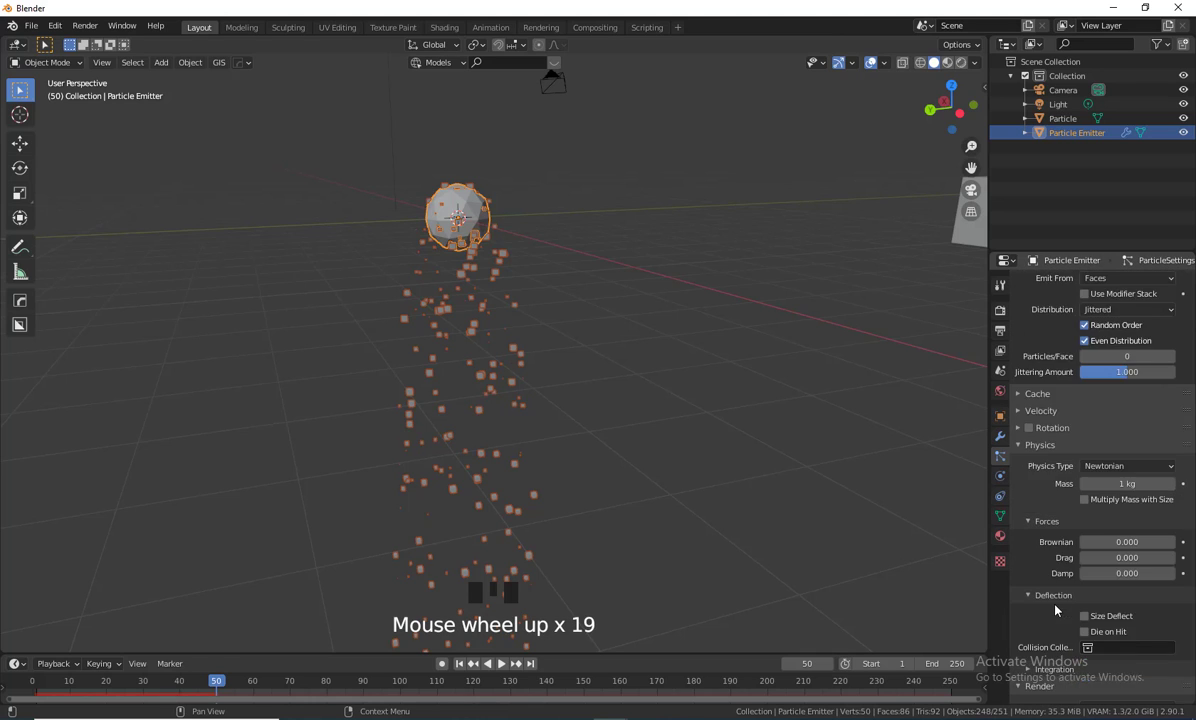
pyautogui.click(1021, 532)
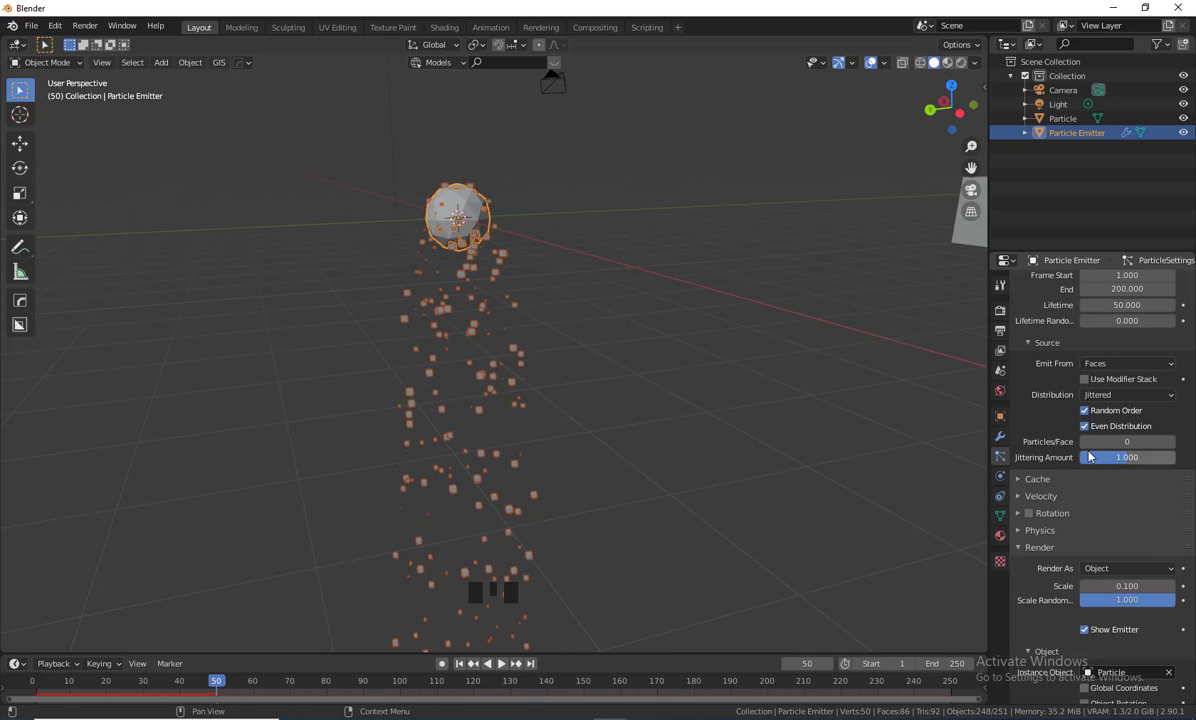
pyautogui.scroll(3, 1060, 430)
pyautogui.scroll(-4, 702, 481)
pyautogui.scroll(2, 641, 465)
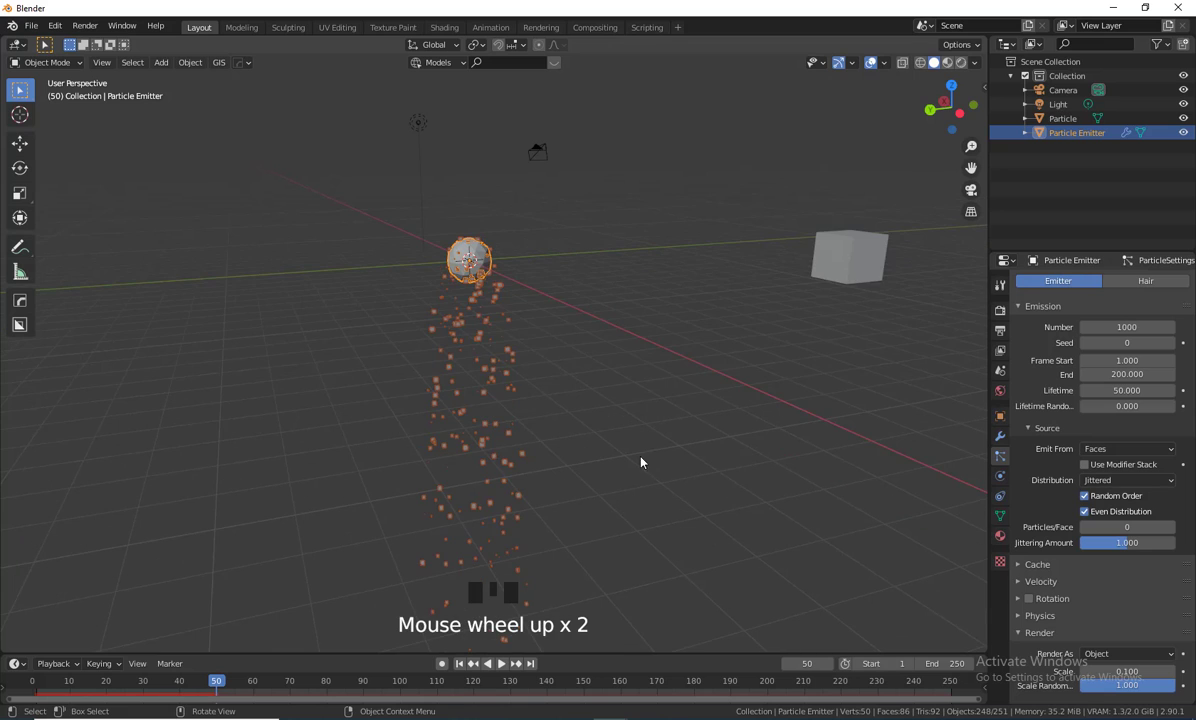
# - Select the Particle cube and switch the viewport to Rendered shading, inspecting the emitted cubes up close
pyautogui.keyDown('shift'); pyautogui.moveTo(641, 465); pyautogui.dragTo(809, 518, button='middle'); pyautogui.keyUp('shift')
pyautogui.click(785, 506)
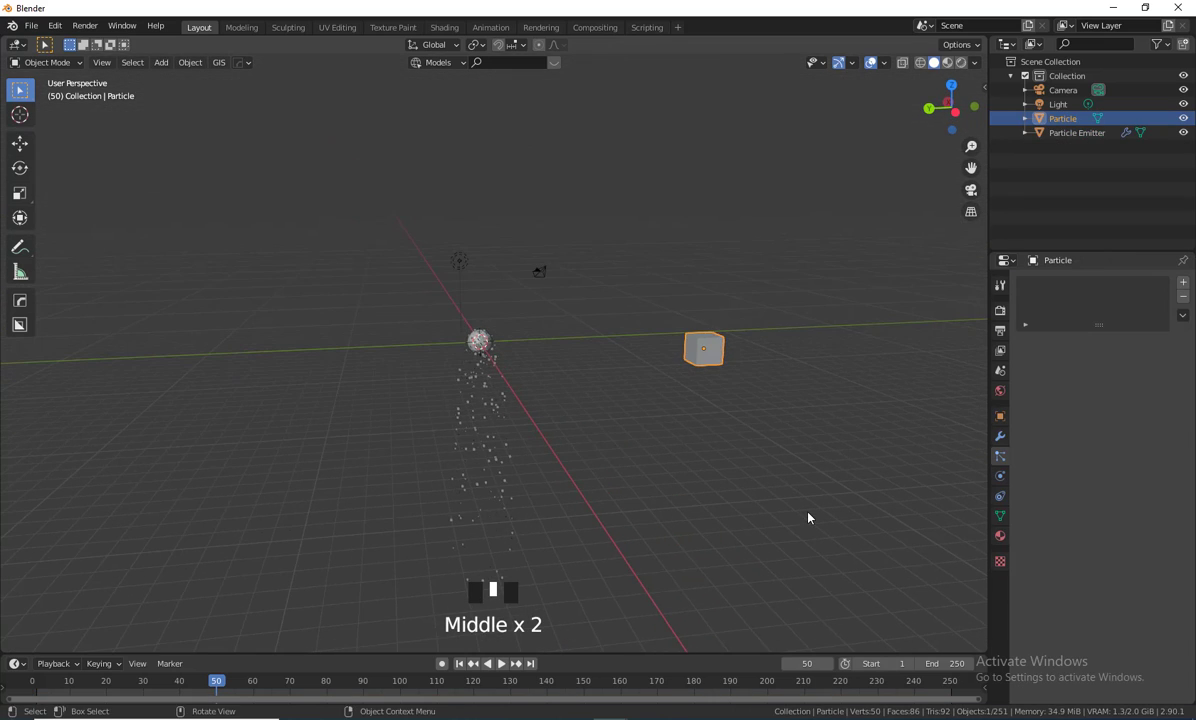
pyautogui.scroll(1, 797, 500)
pyautogui.scroll(1, 797, 500)
pyautogui.scroll(1, 742, 523)
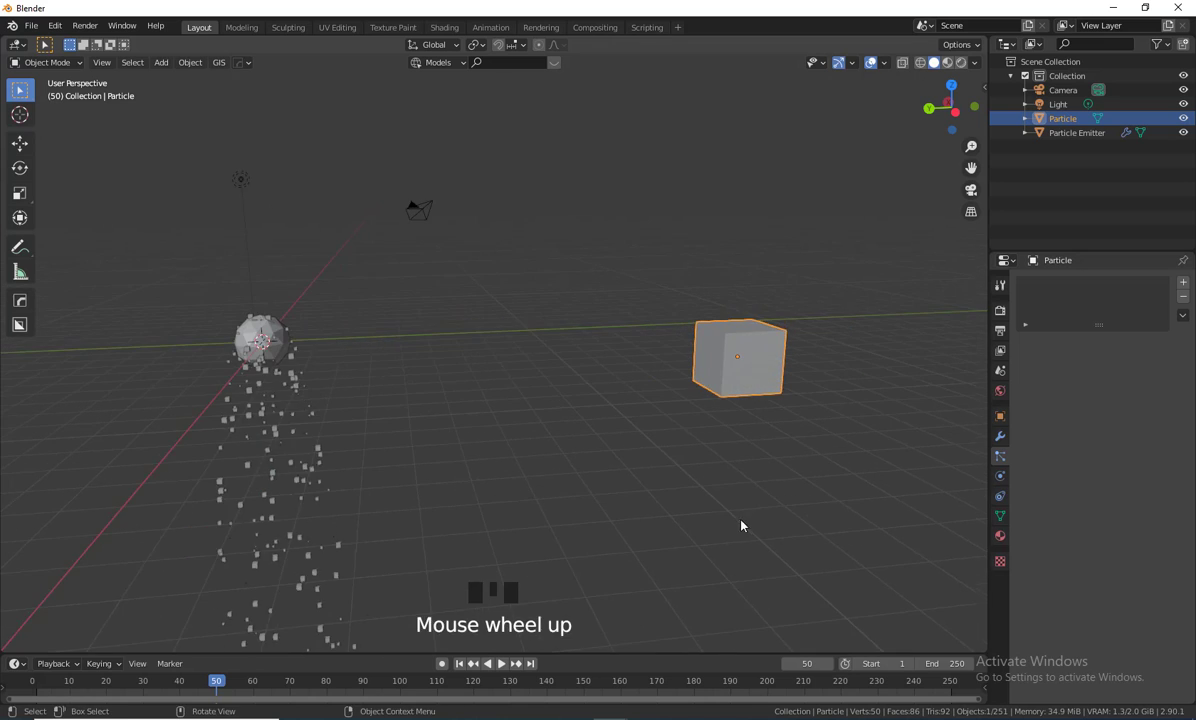
pyautogui.keyDown('shift'); pyautogui.moveTo(440, 490); pyautogui.dragTo(395, 321, button='middle'); pyautogui.keyUp('shift')
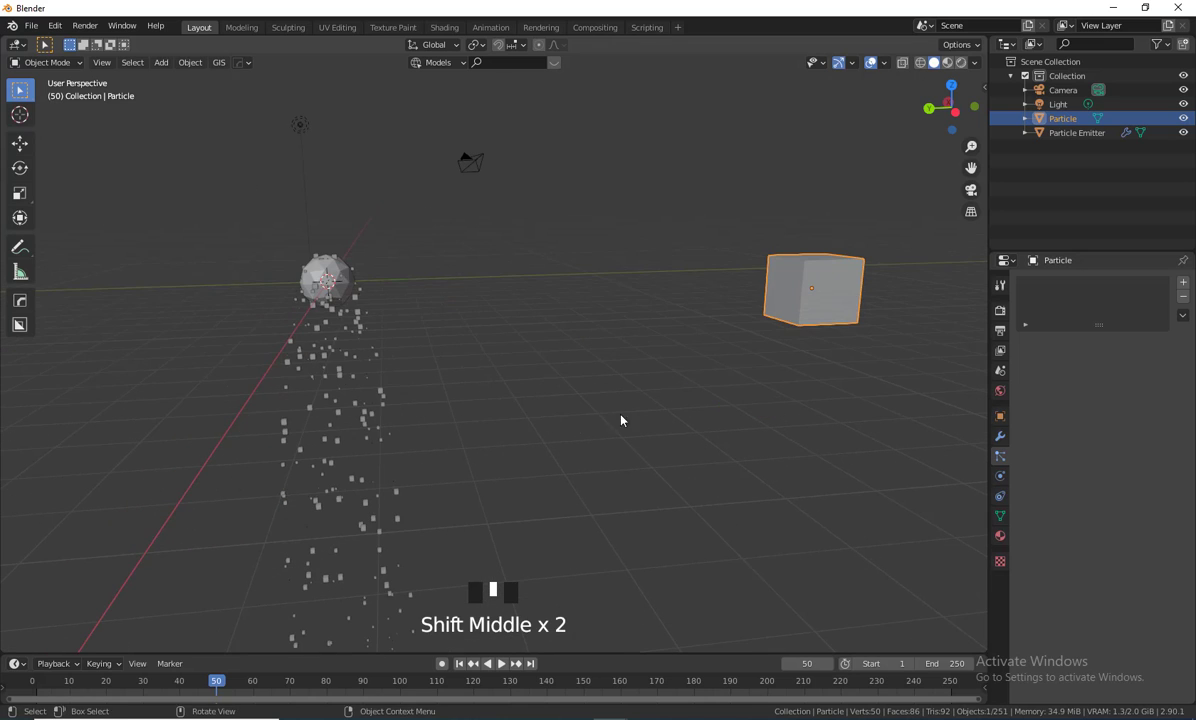
pyautogui.keyDown('shift'); pyautogui.moveTo(621, 420); pyautogui.dragTo(761, 331, button='middle'); pyautogui.keyUp('shift')
pyautogui.click(776, 331)
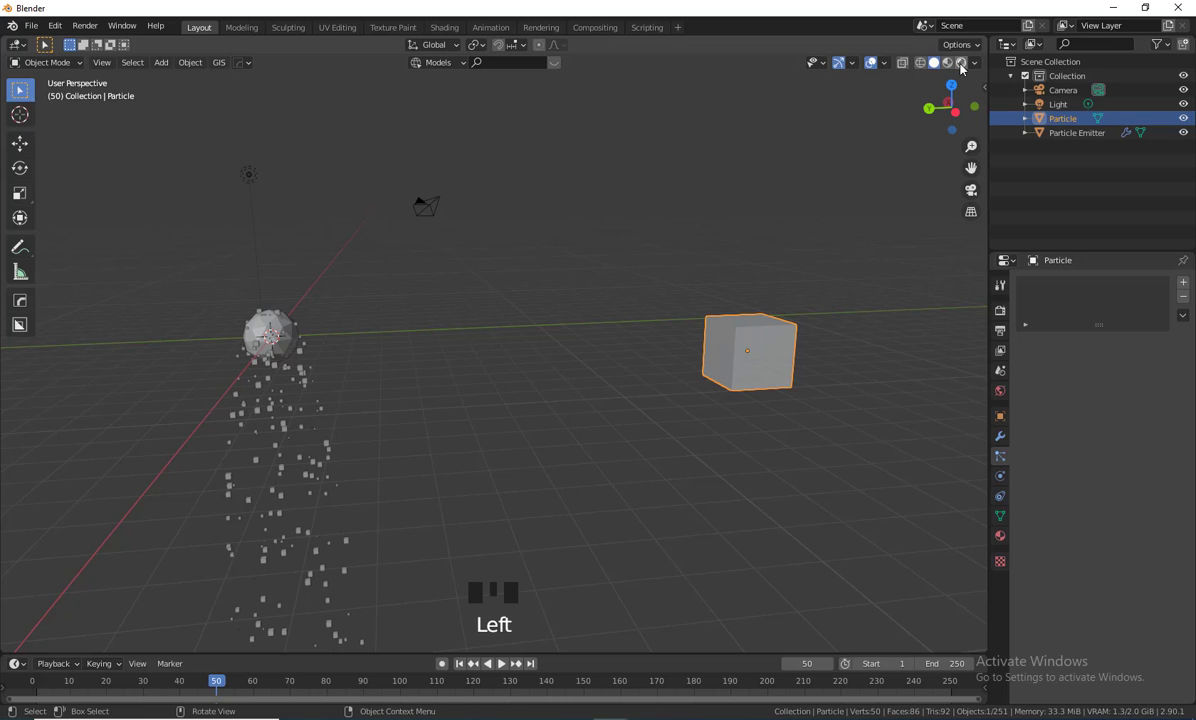
pyautogui.click(724, 365)
pyautogui.keyDown('shift'); pyautogui.moveTo(493, 466); pyautogui.dragTo(684, 248, button='middle'); pyautogui.keyUp('shift')
pyautogui.scroll(5, 556, 351)
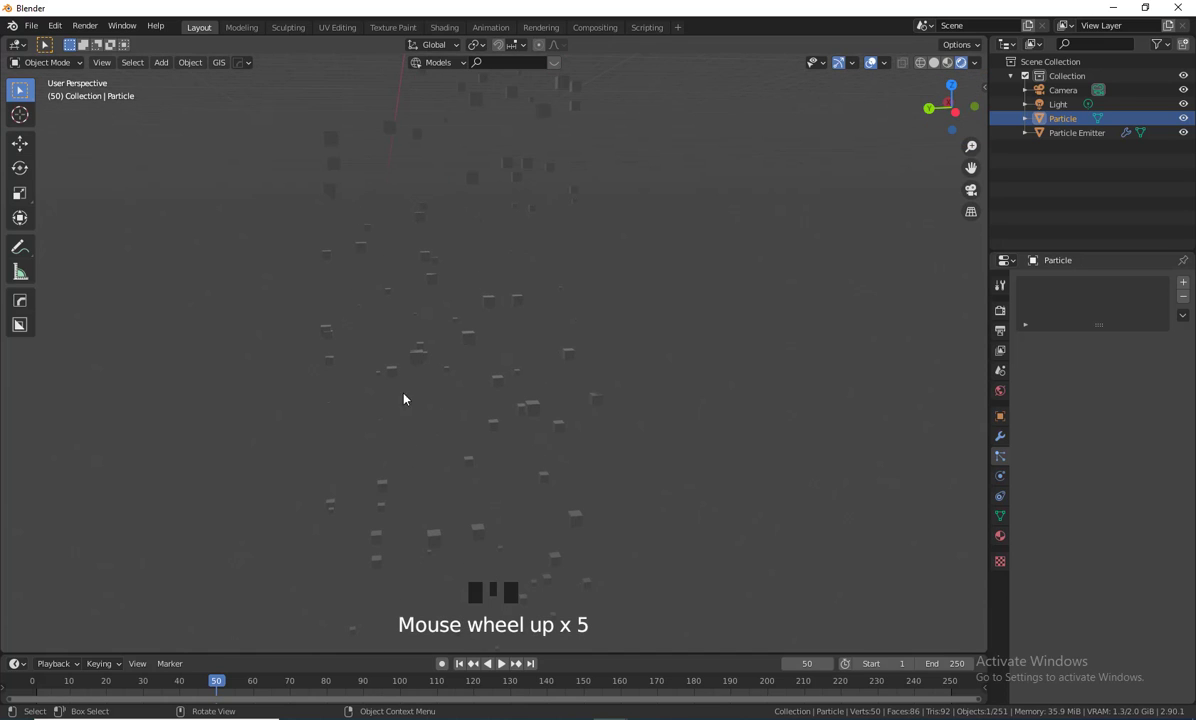
# - Add a new material to the Particle cube
pyautogui.scroll(-7, 627, 371)
pyautogui.keyDown('shift'); pyautogui.moveTo(718, 376); pyautogui.dragTo(717, 517, button='middle'); pyautogui.keyUp('shift')
pyautogui.scroll(3, 755, 434)
pyautogui.keyDown('shift'); pyautogui.moveTo(700, 386); pyautogui.dragTo(1020, 467, button='middle'); pyautogui.keyUp('shift')
pyautogui.click(1000, 537)
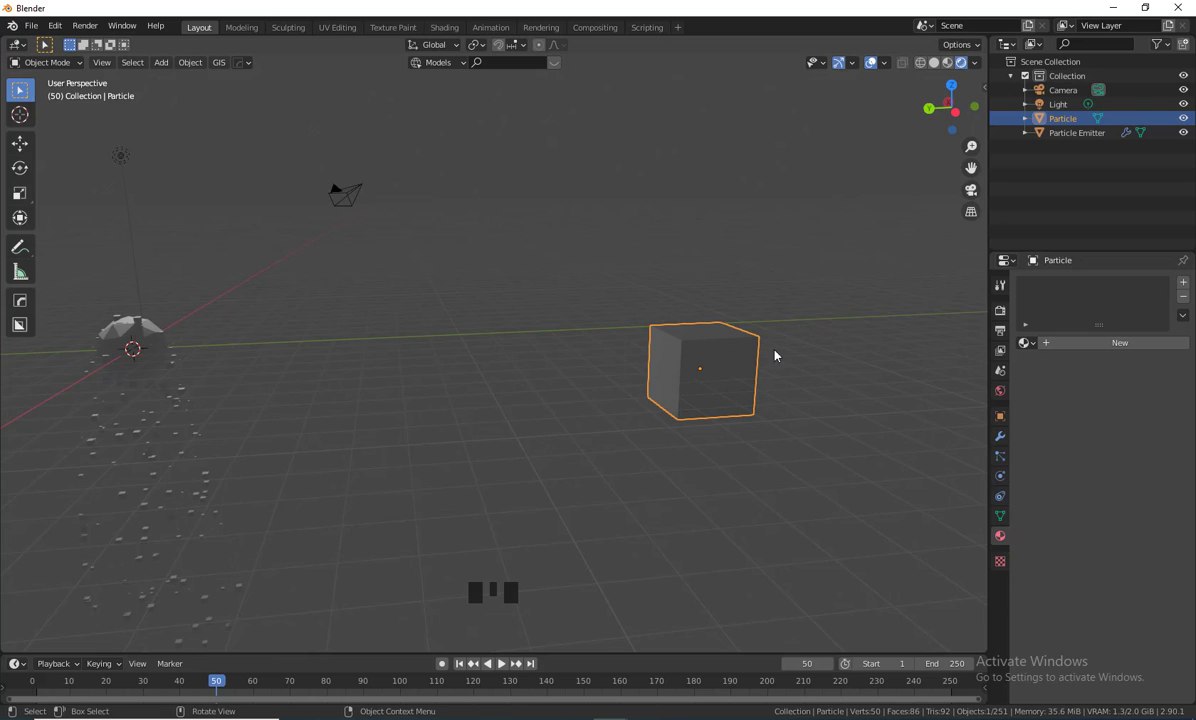
pyautogui.click(1106, 343)
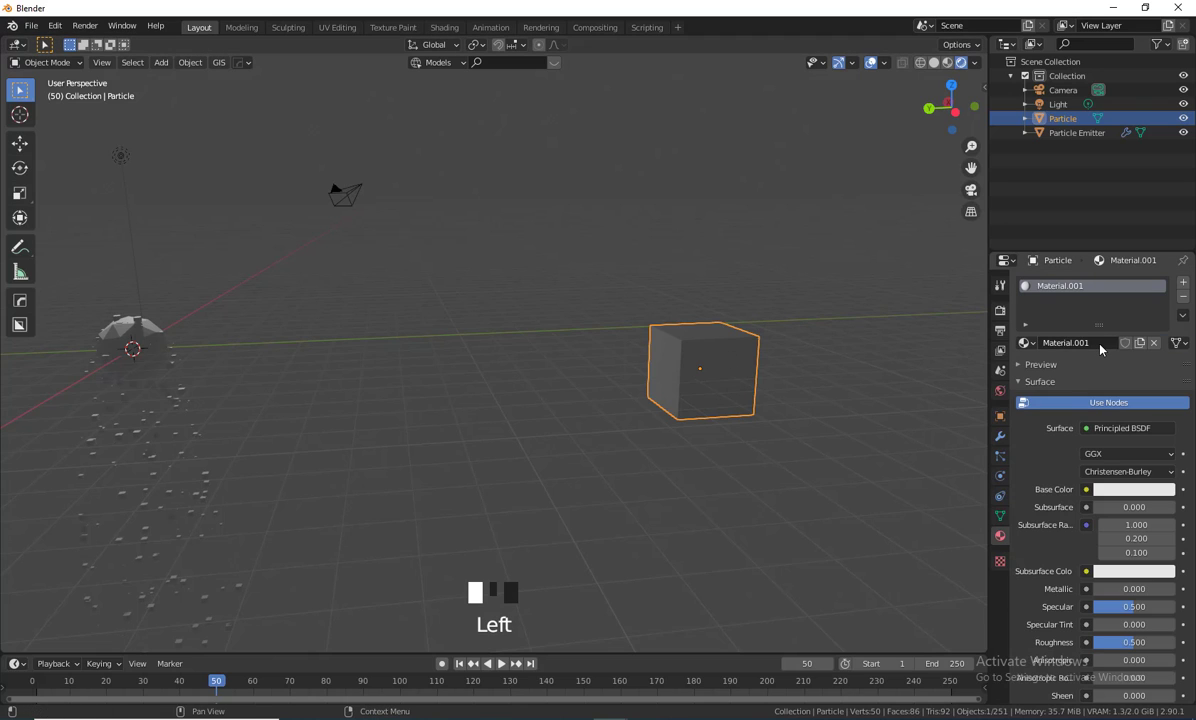
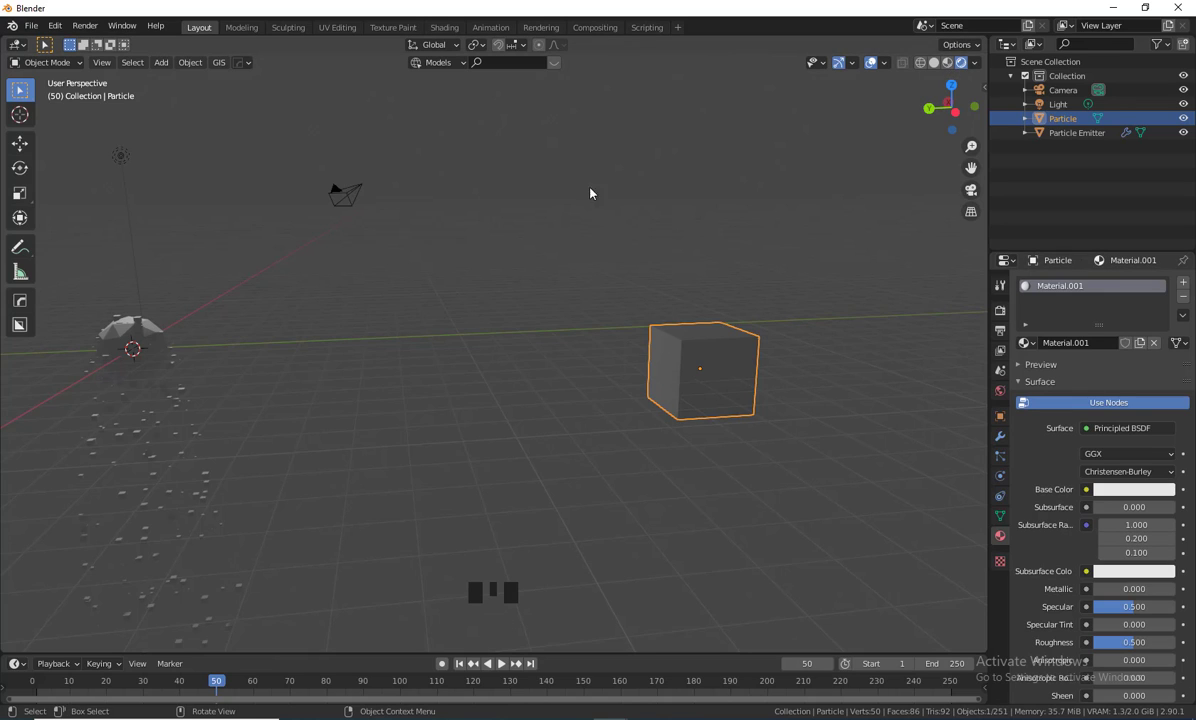
# - Enable Ambient Occlusion, Bloom and Screen Space Reflections in the Eevee render settings
pyautogui.moveTo(426, 379); pyautogui.dragTo(848, 438, button='middle')
pyautogui.click(1000, 285)
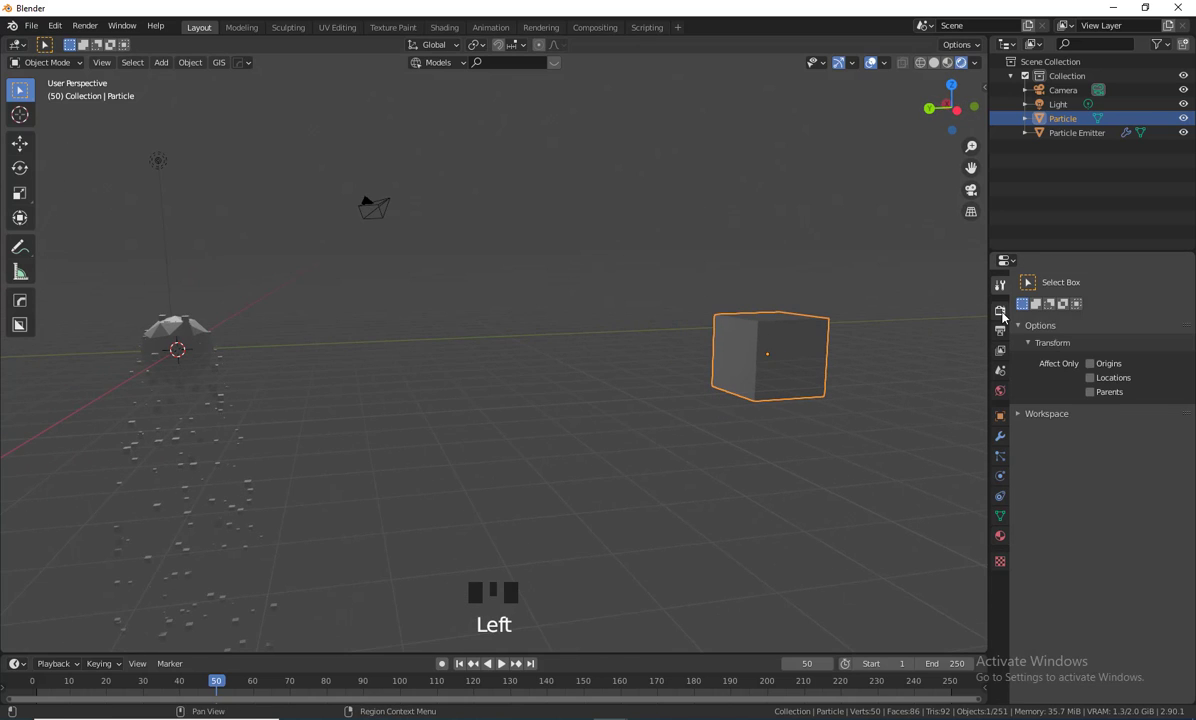
pyautogui.click(1000, 310)
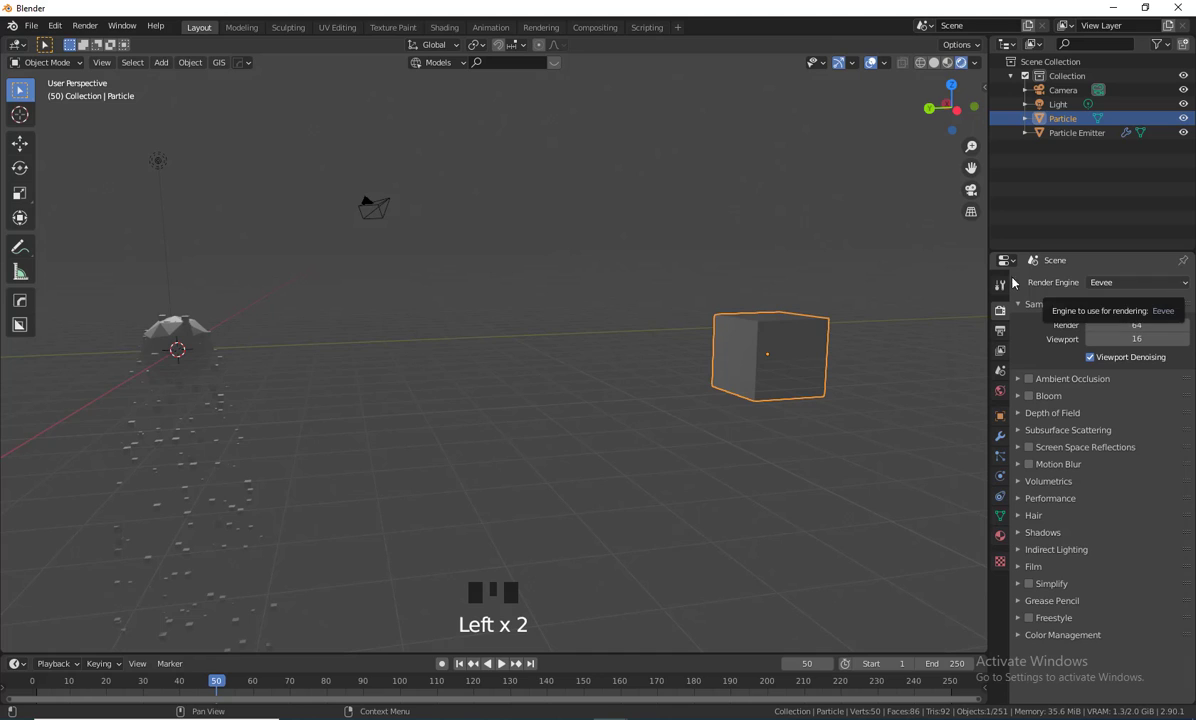
pyautogui.moveTo(747, 419); pyautogui.dragTo(717, 315, button='middle')
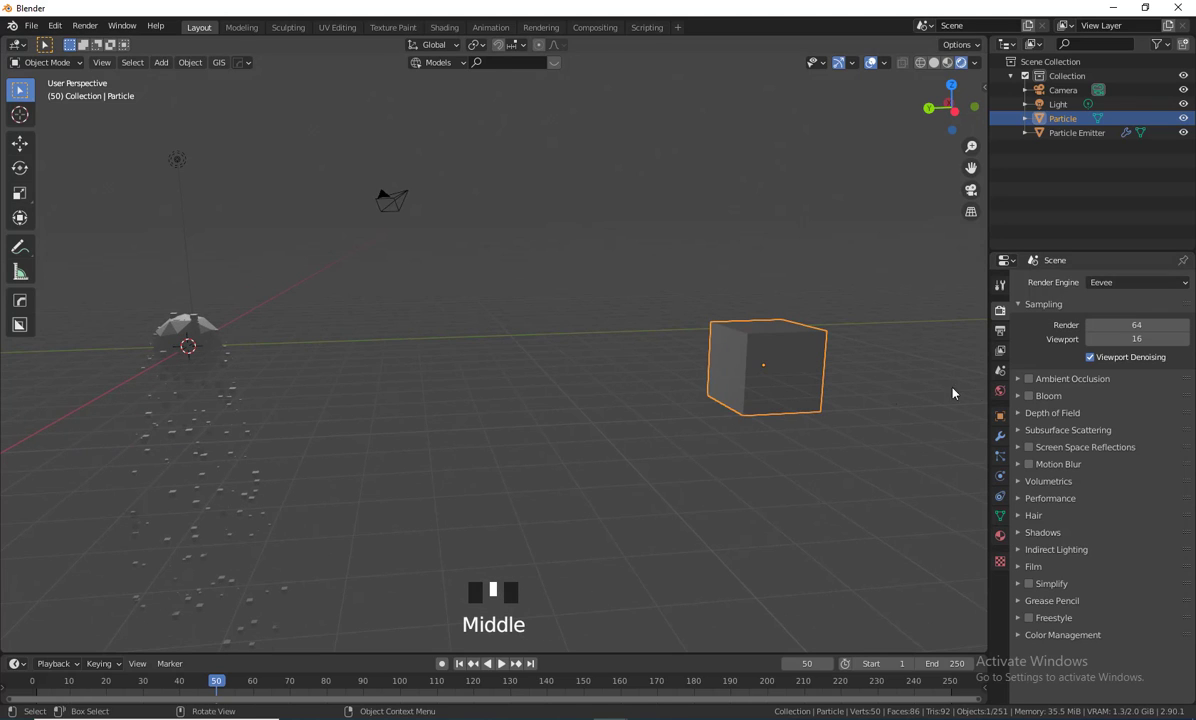
pyautogui.click(1029, 396)
pyautogui.click(1029, 379)
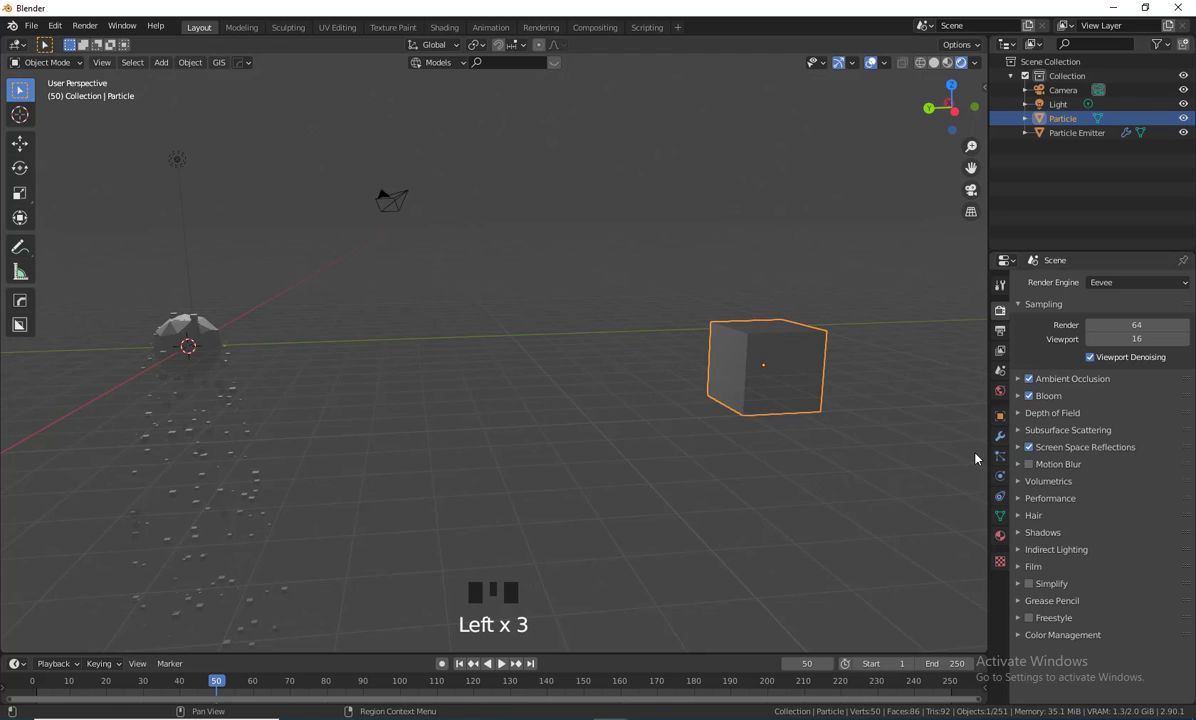
pyautogui.moveTo(828, 502)
pyautogui.keyDown('shift'); pyautogui.mouseDown(button='middle')
pyautogui.moveTo(767, 516)
pyautogui.moveTo(820, 500)
pyautogui.mouseUp(button='middle'); pyautogui.keyUp('shift')
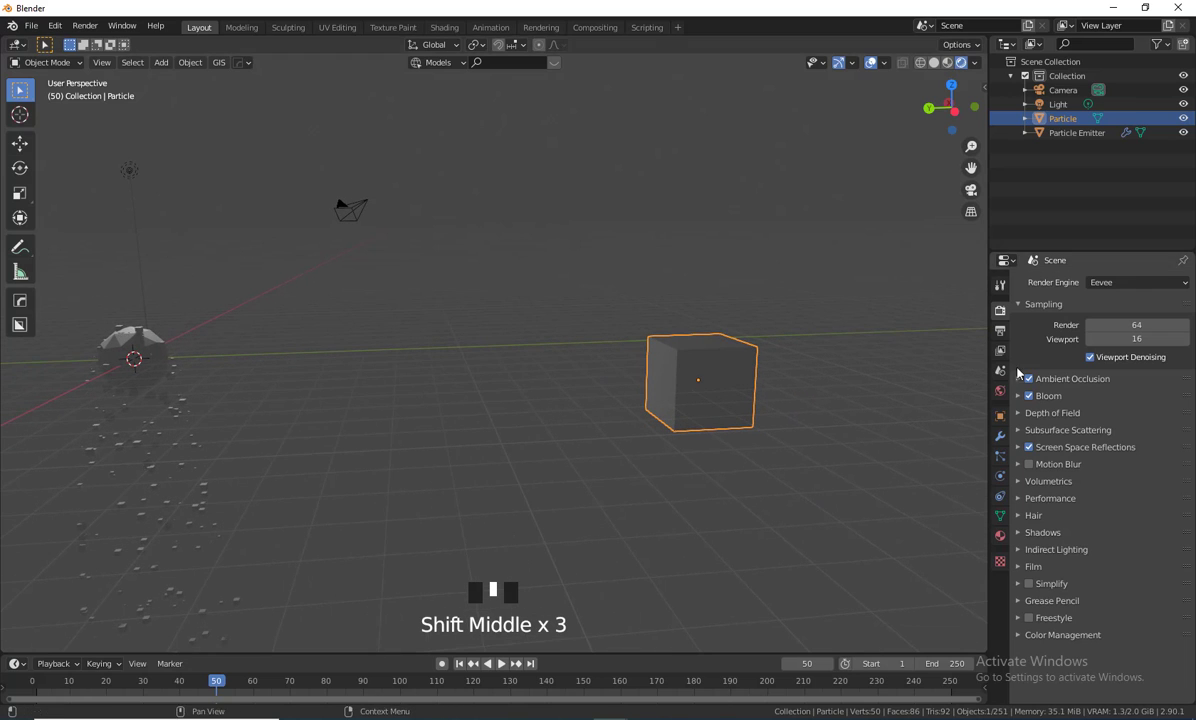
# - Change the Particle cube material's surface shader to Emission
pyautogui.click(1000, 538)
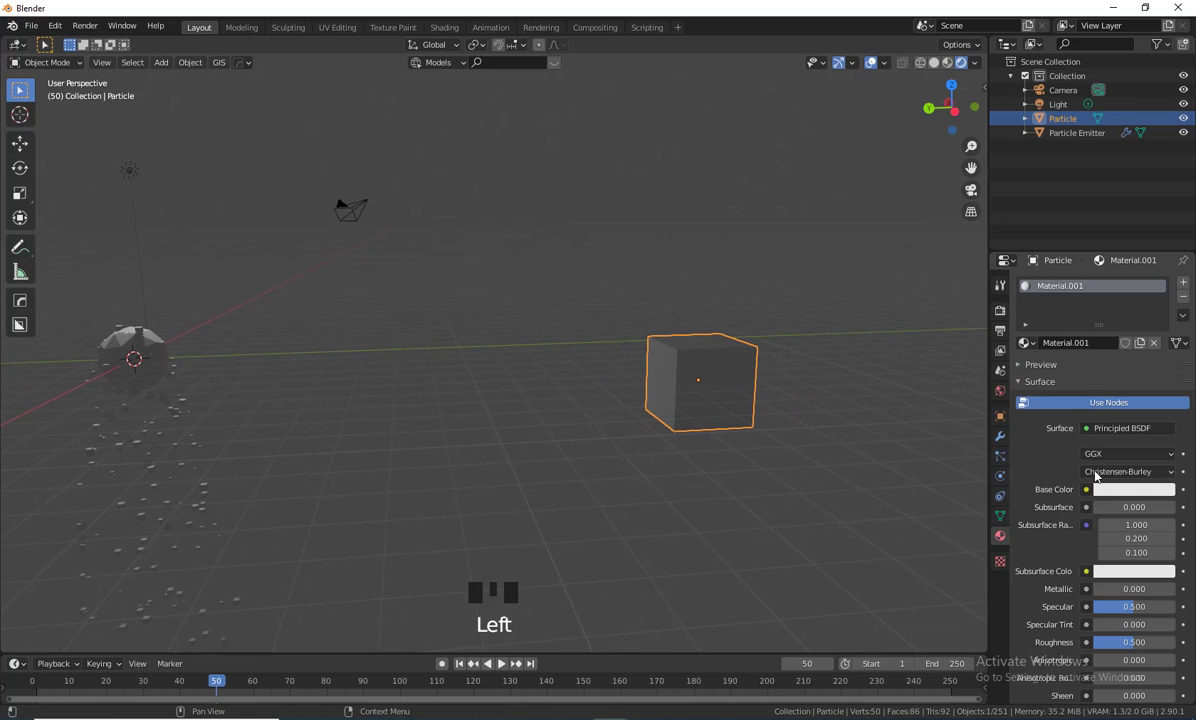
pyautogui.keyDown('shift'); pyautogui.moveTo(750, 547); pyautogui.dragTo(776, 520, button='middle'); pyautogui.keyUp('shift')
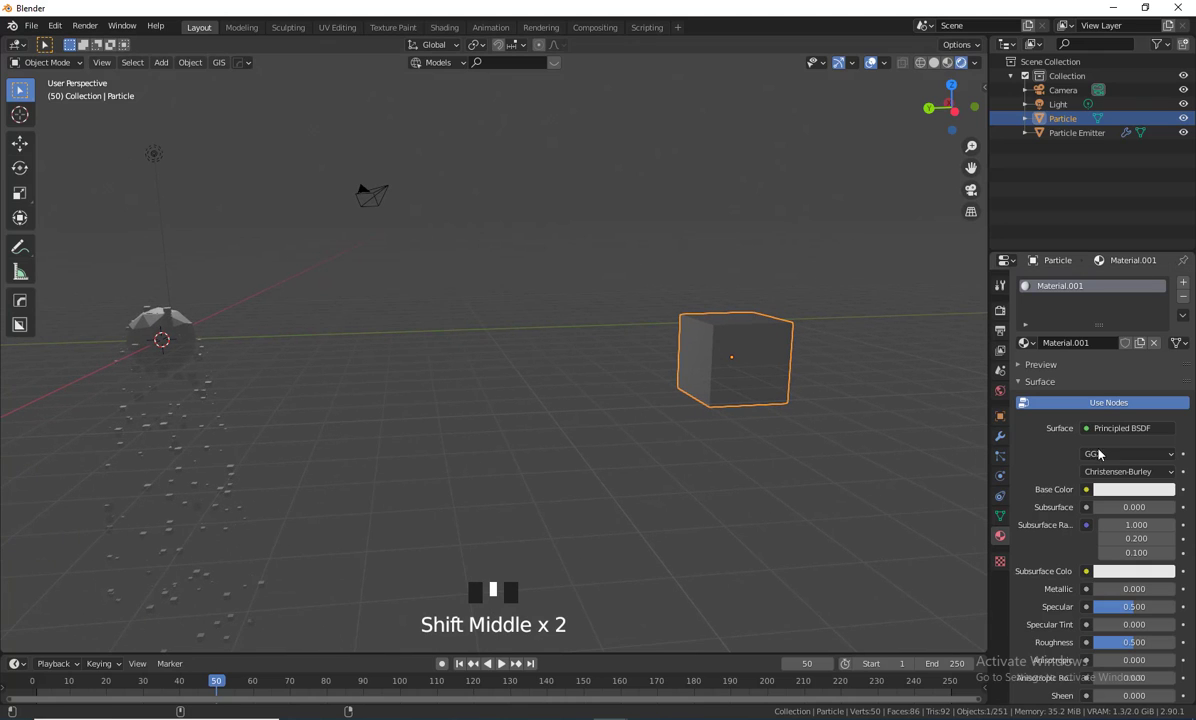
pyautogui.click(1115, 431)
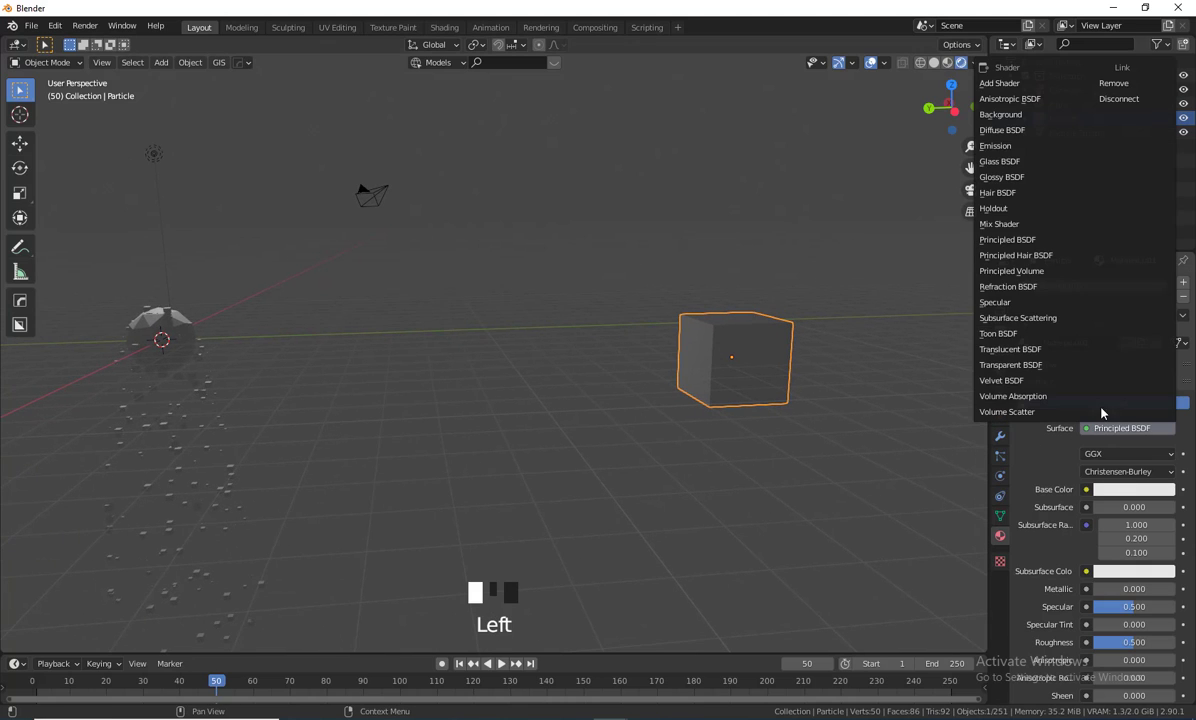
pyautogui.click(1014, 147)
# - Examine the emissive cubes streaming from the emitter in the rendered view
pyautogui.scroll(-1, 352, 510)
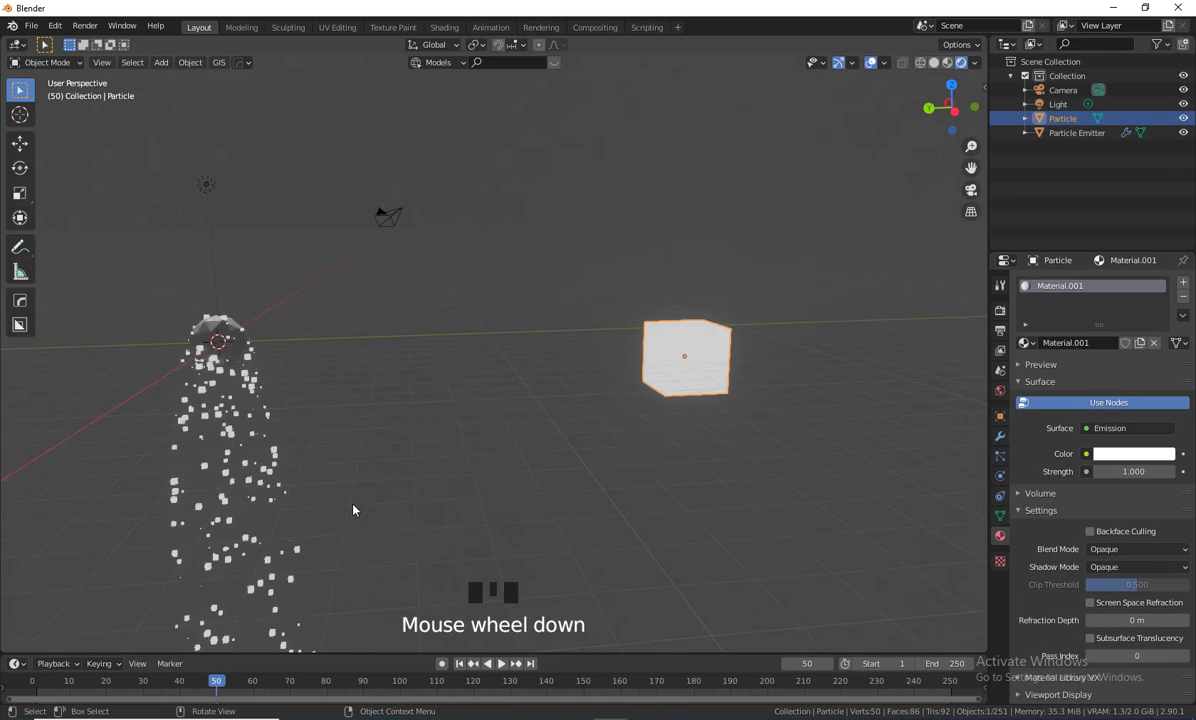
pyautogui.scroll(-2, 352, 510)
pyautogui.keyDown('shift'); pyautogui.moveTo(370, 545); pyautogui.dragTo(518, 488, button='middle'); pyautogui.keyUp('shift')
pyautogui.scroll(6, 518, 510)
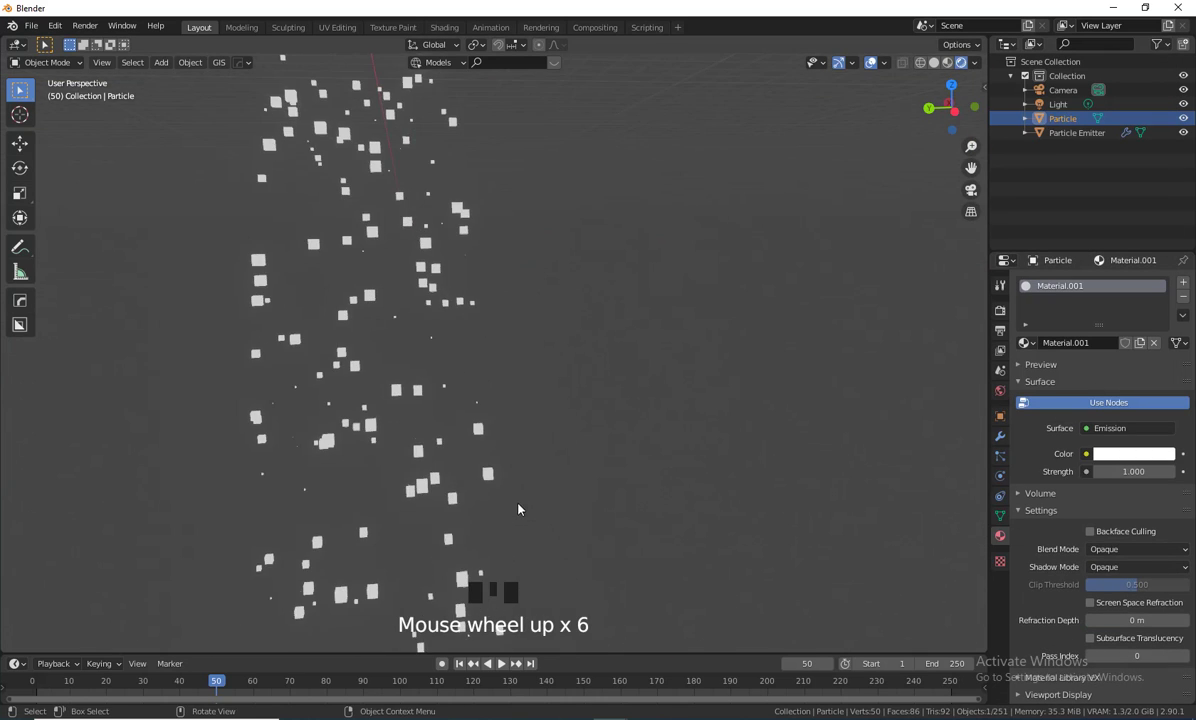
pyautogui.keyDown('shift'); pyautogui.moveTo(542, 445); pyautogui.dragTo(609, 626, button='middle'); pyautogui.keyUp('shift')
pyautogui.scroll(-2, 609, 622)
pyautogui.keyDown('shift'); pyautogui.moveTo(582, 474); pyautogui.dragTo(652, 527, button='middle'); pyautogui.keyUp('shift')
pyautogui.scroll(2, 612, 460)
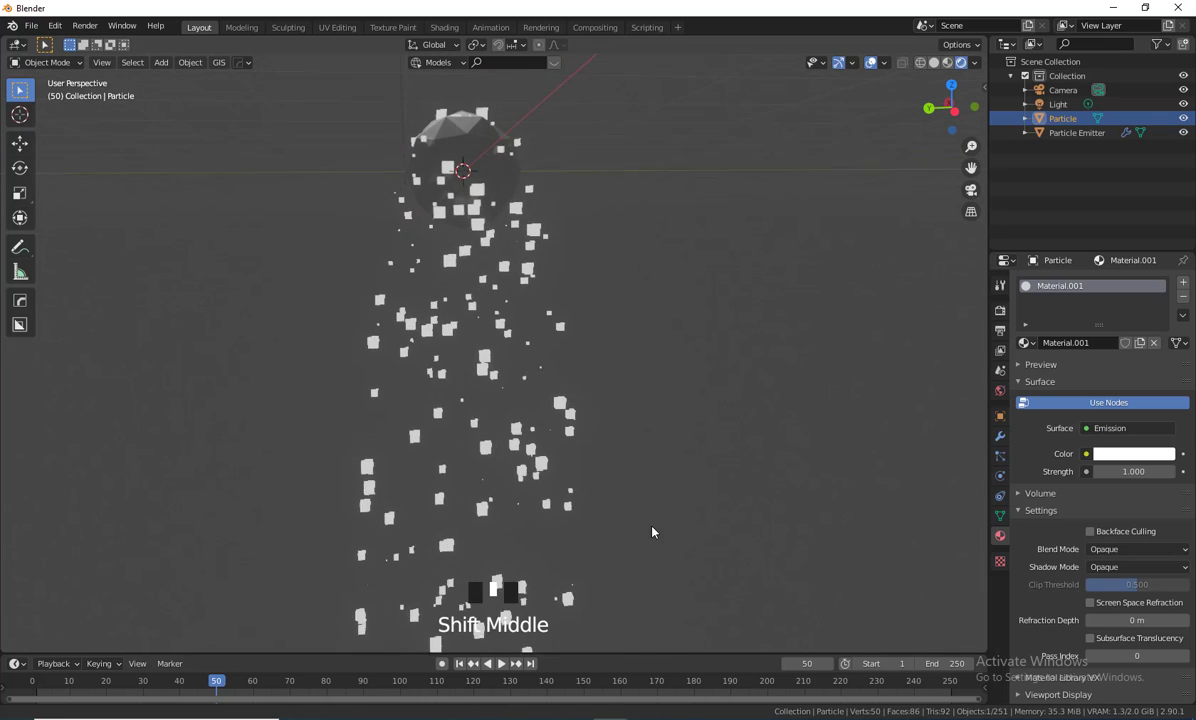
# - Set the cube material's emission color to green with hue 0.414 and saturation 0.885
pyautogui.scroll(-4, 656, 410)
pyautogui.keyDown('shift'); pyautogui.moveTo(659, 416); pyautogui.dragTo(769, 483, button='middle'); pyautogui.keyUp('shift')
pyautogui.scroll(3, 745, 443)
pyautogui.click(1148, 455)
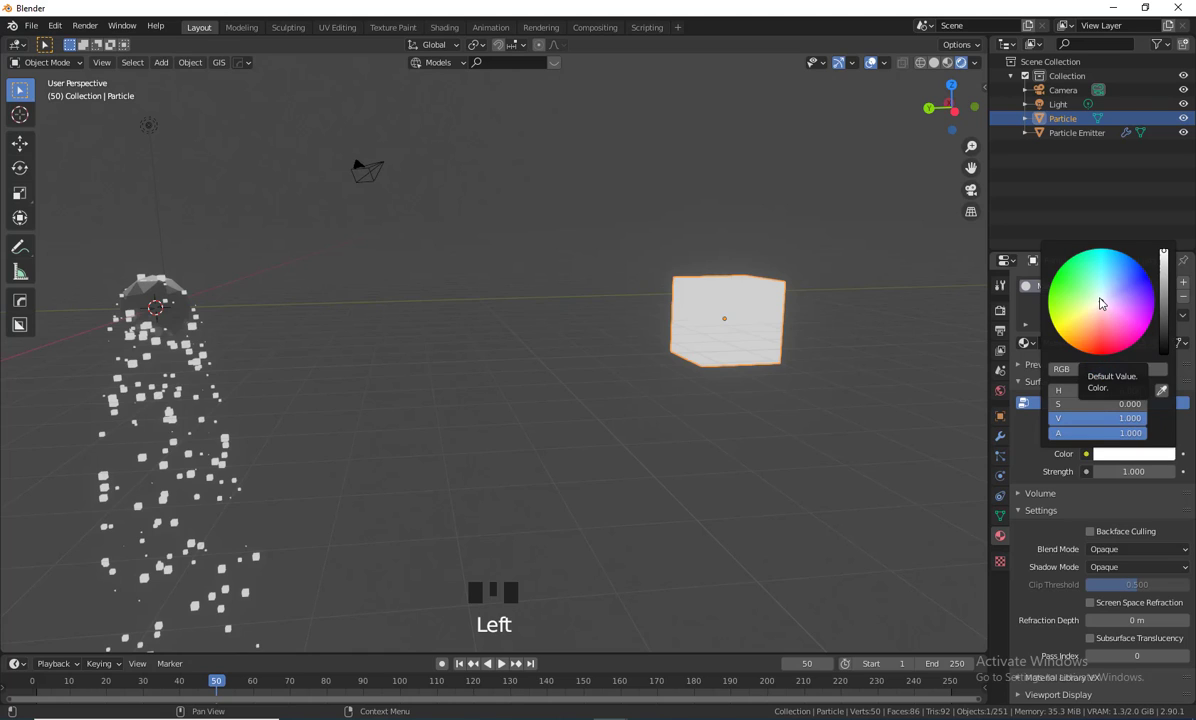
pyautogui.moveTo(1100, 303); pyautogui.dragTo(1077, 261)
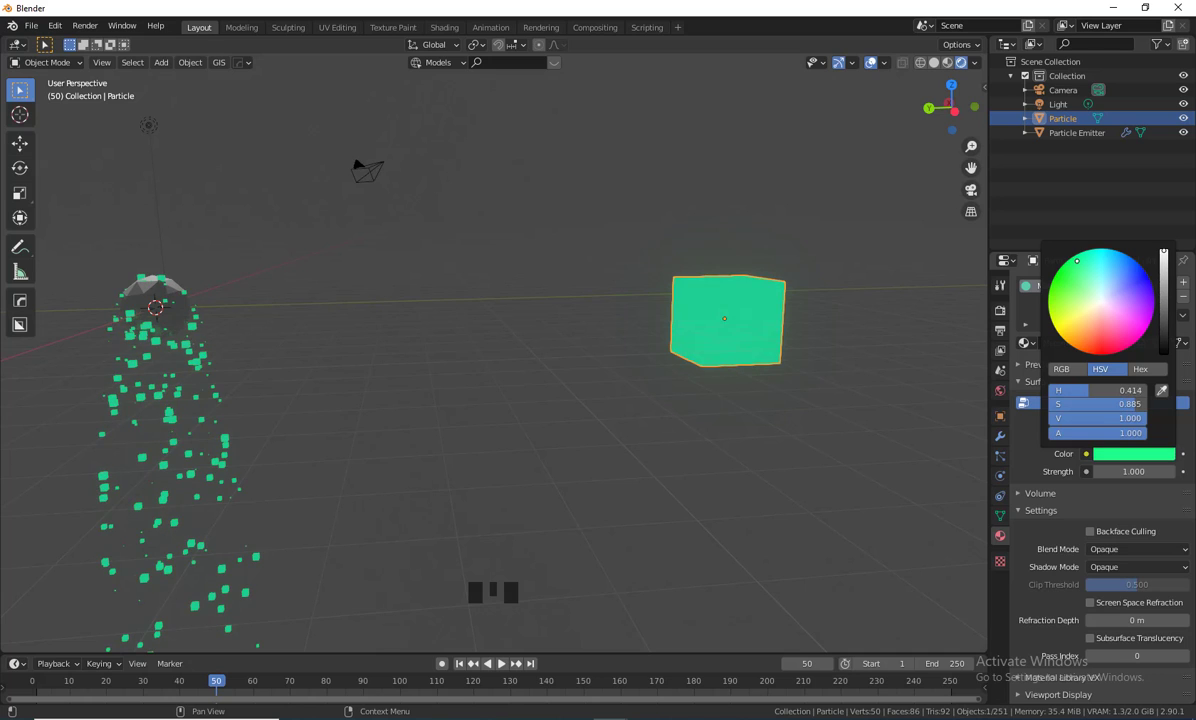
# - Set the emission strength of the Particle cube's green material to 5
pyautogui.scroll(-2, 665, 483)
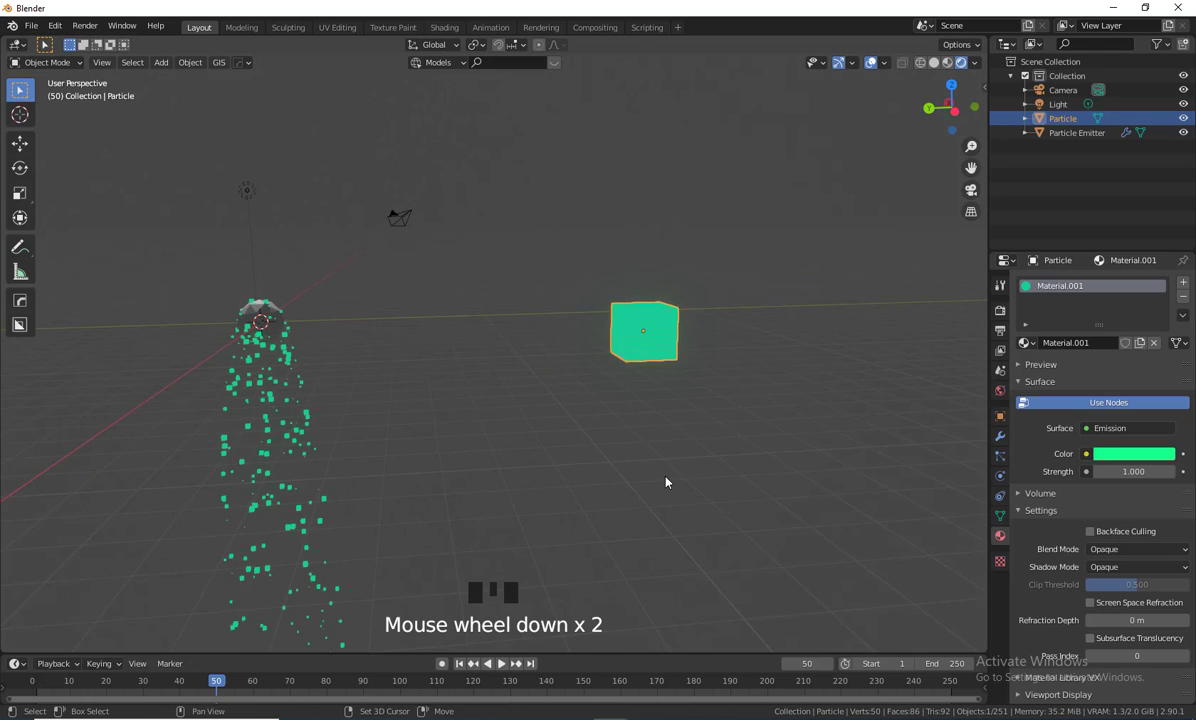
pyautogui.scroll(1, 707, 469)
pyautogui.keyDown('shift'); pyautogui.moveTo(707, 469); pyautogui.dragTo(977, 529, button='middle'); pyautogui.keyUp('shift')
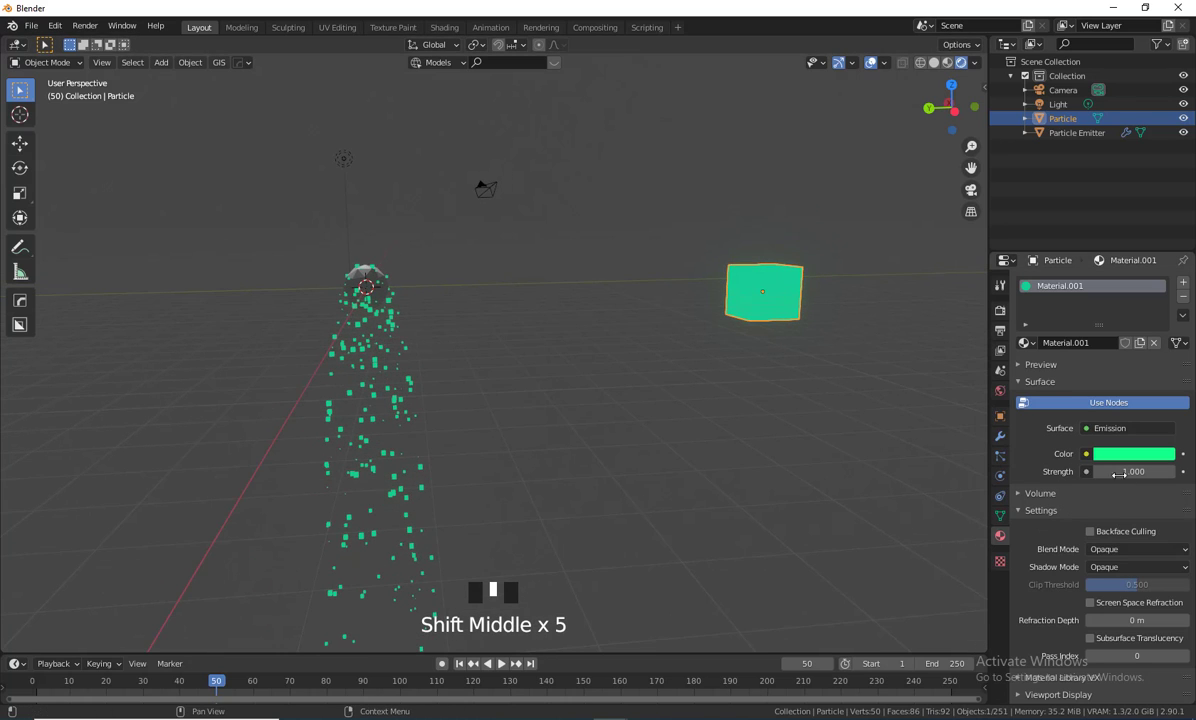
pyautogui.moveTo(1119, 472); pyautogui.dragTo(1165, 471)
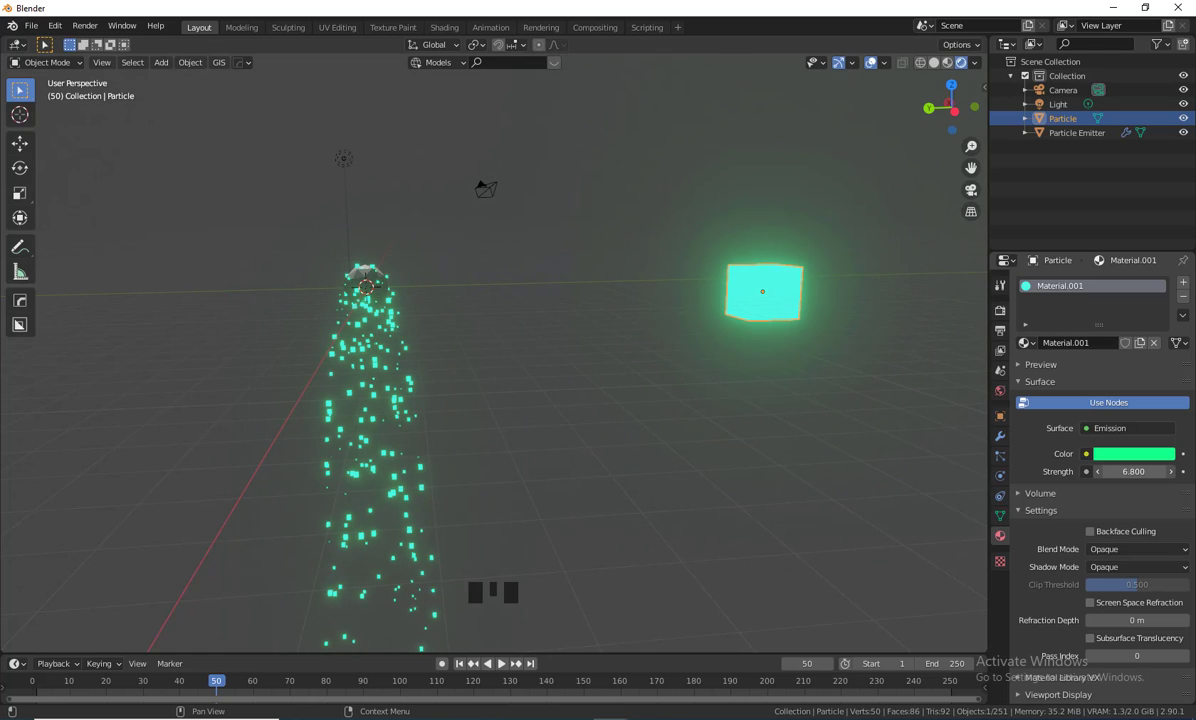
pyautogui.scroll(-4, 702, 427)
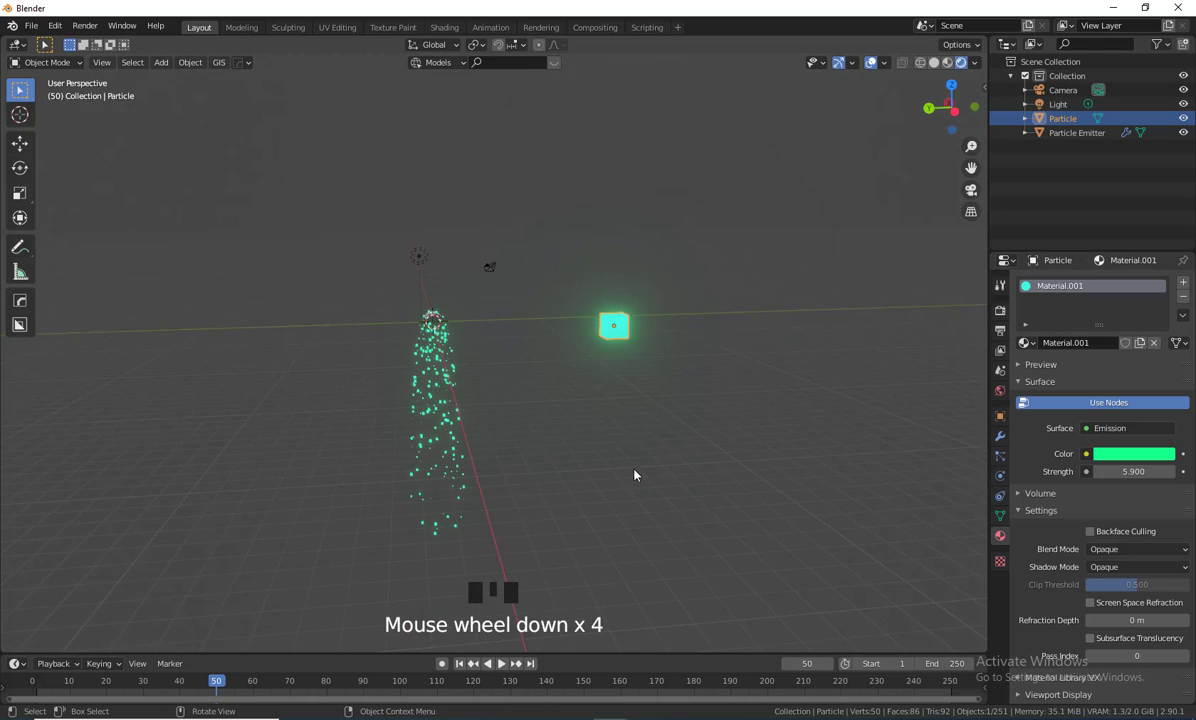
pyautogui.keyDown('shift'); pyautogui.moveTo(635, 475); pyautogui.dragTo(897, 547, button='middle'); pyautogui.keyUp('shift')
pyautogui.scroll(5, 644, 390)
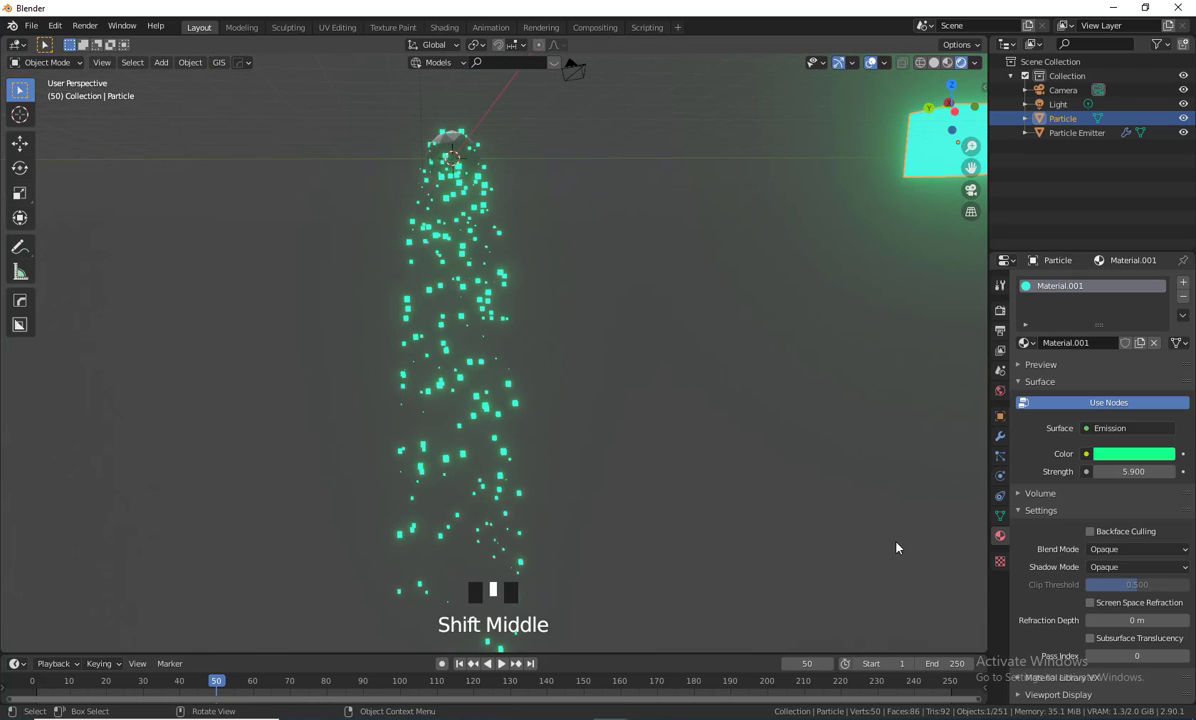
pyautogui.click(1143, 471)
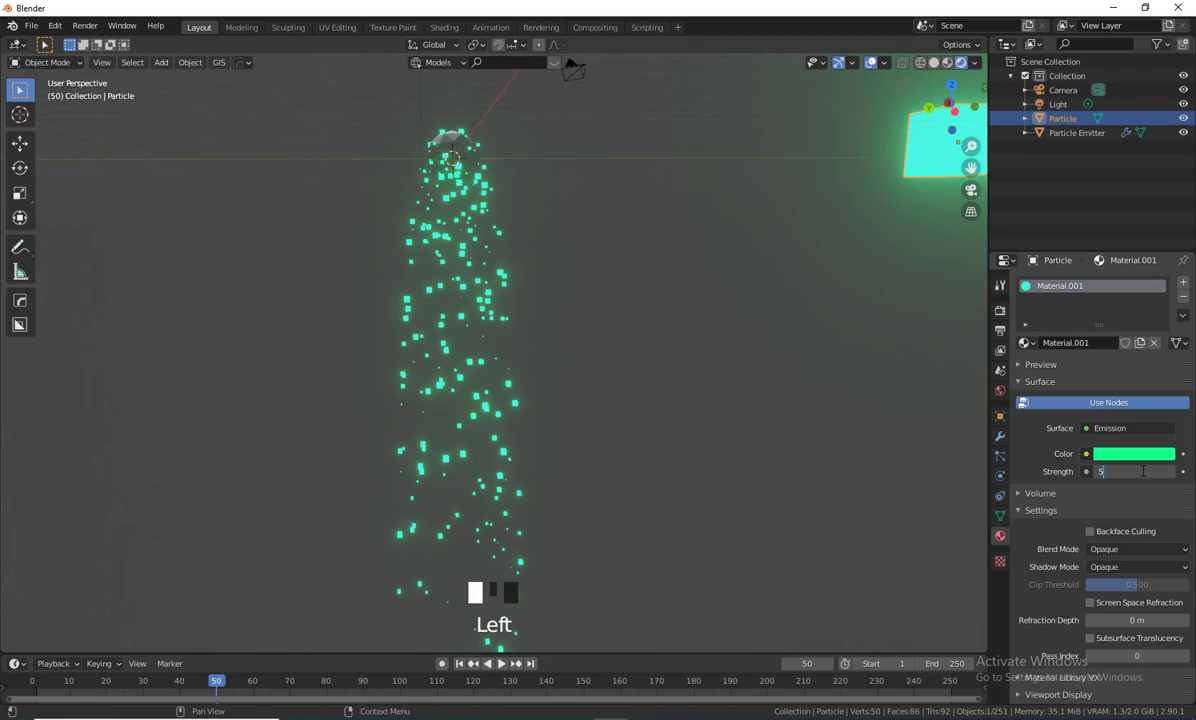
pyautogui.press('Return')
# - Darken the world background colour to pure black with a value of 0
pyautogui.scroll(-3, 640, 410)
pyautogui.keyDown('shift'); pyautogui.moveTo(619, 395); pyautogui.dragTo(701, 386, button='middle'); pyautogui.keyUp('shift')
pyautogui.click(1001, 393)
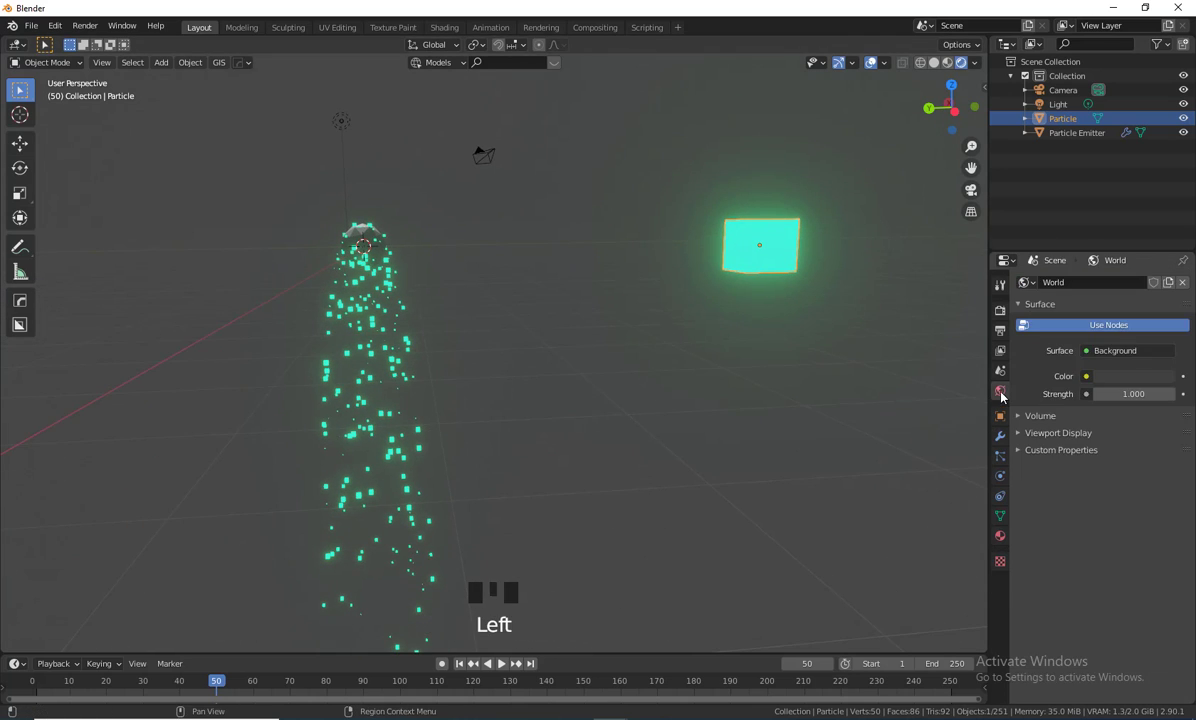
pyautogui.click(1131, 376)
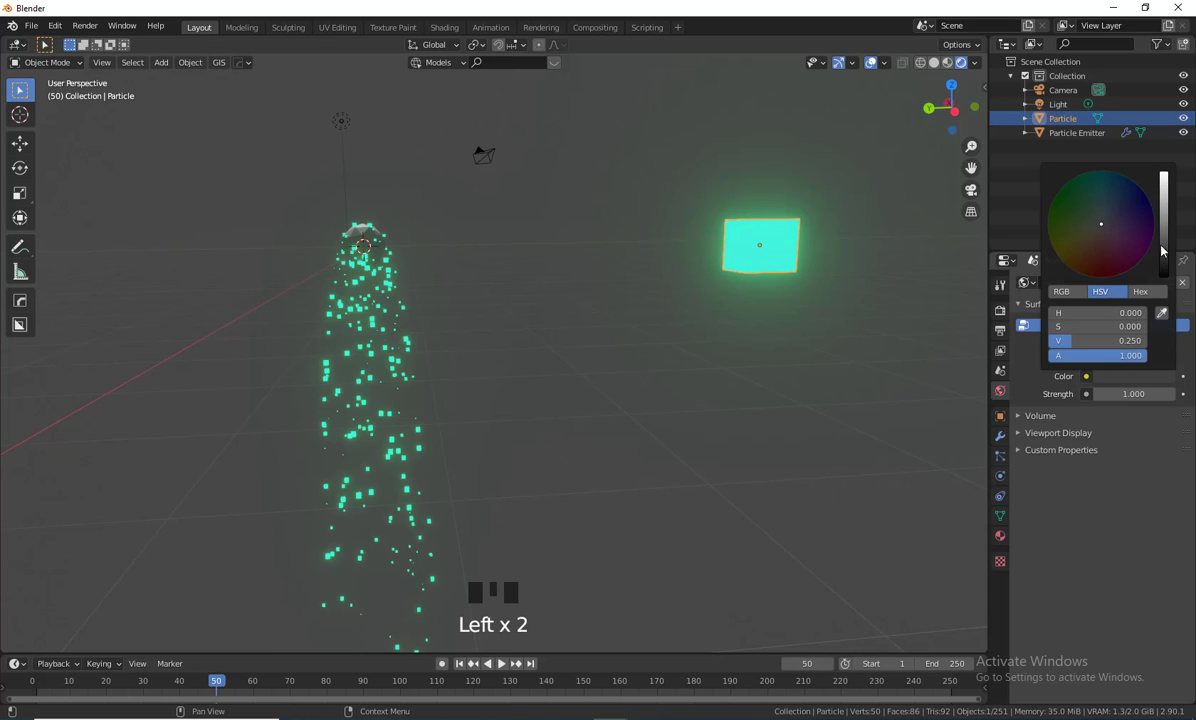
pyautogui.moveTo(1161, 251); pyautogui.dragTo(1163, 276)
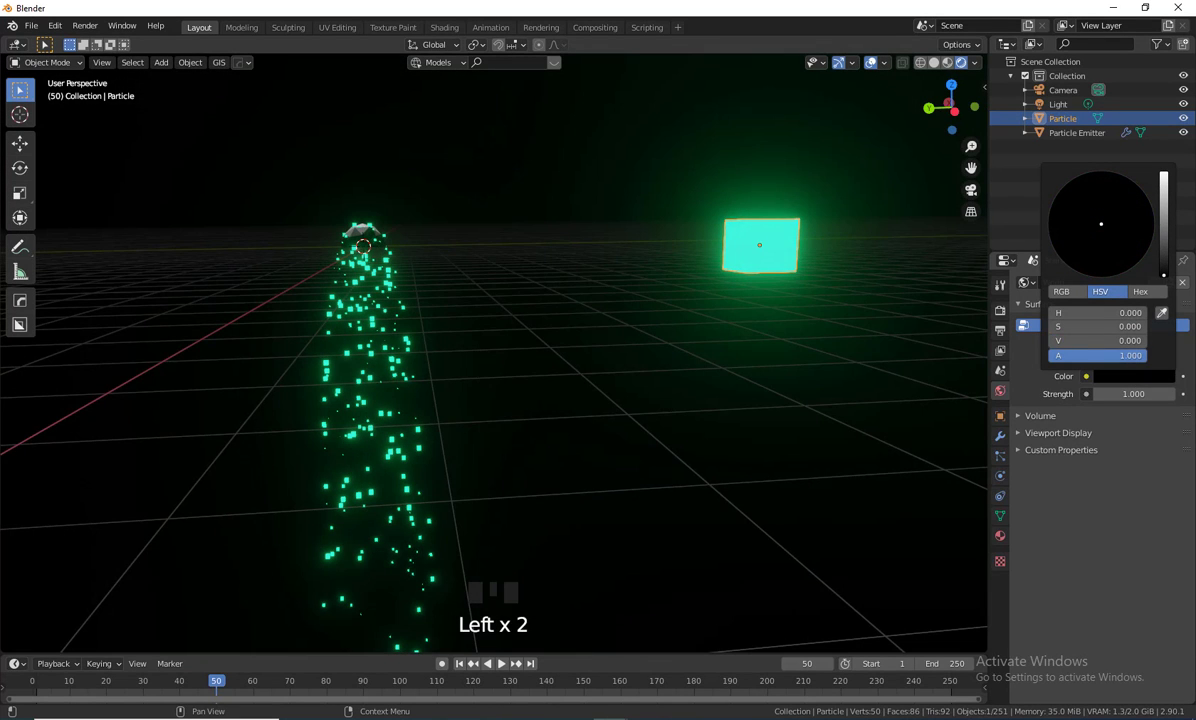
# - Examine the glowing particle stream and emitter against the black background from different angles and distances
pyautogui.scroll(-2, 545, 348)
pyautogui.keyDown('shift'); pyautogui.moveTo(545, 348); pyautogui.dragTo(547, 442, button='middle'); pyautogui.keyUp('shift')
pyautogui.scroll(2, 548, 275)
pyautogui.scroll(-2, 548, 441)
pyautogui.scroll(2, 558, 372)
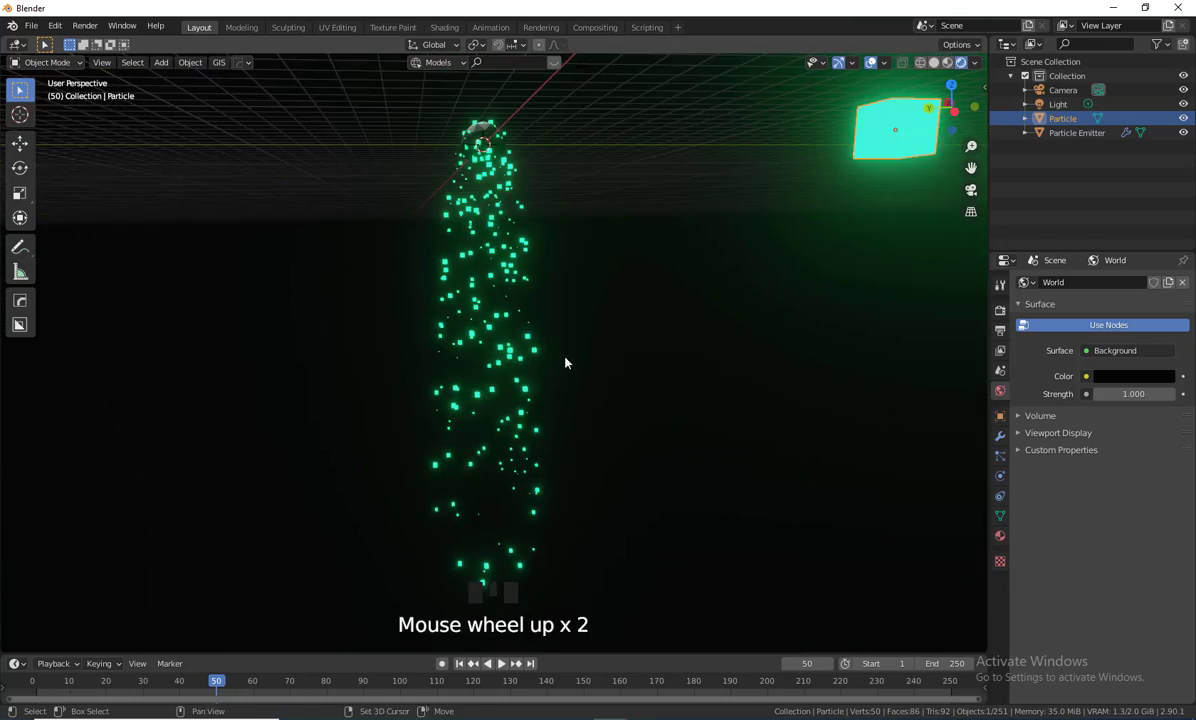
pyautogui.scroll(-1, 565, 362)
pyautogui.keyDown('shift'); pyautogui.moveTo(555, 390); pyautogui.dragTo(556, 426, button='middle'); pyautogui.keyUp('shift')
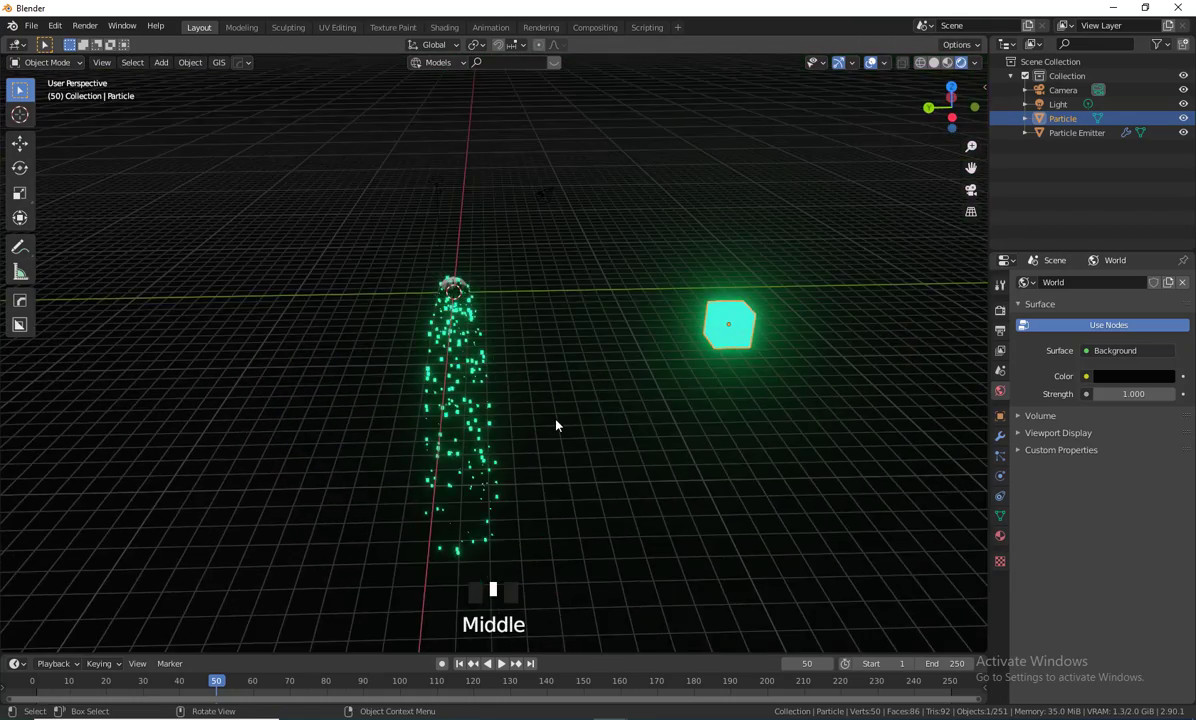
pyautogui.scroll(4, 515, 347)
pyautogui.keyDown('shift'); pyautogui.moveTo(515, 347); pyautogui.dragTo(574, 355, button='middle'); pyautogui.keyUp('shift')
pyautogui.scroll(3, 525, 400)
pyautogui.keyDown('shift'); pyautogui.scroll(-2, 530, 390); pyautogui.keyUp('shift')
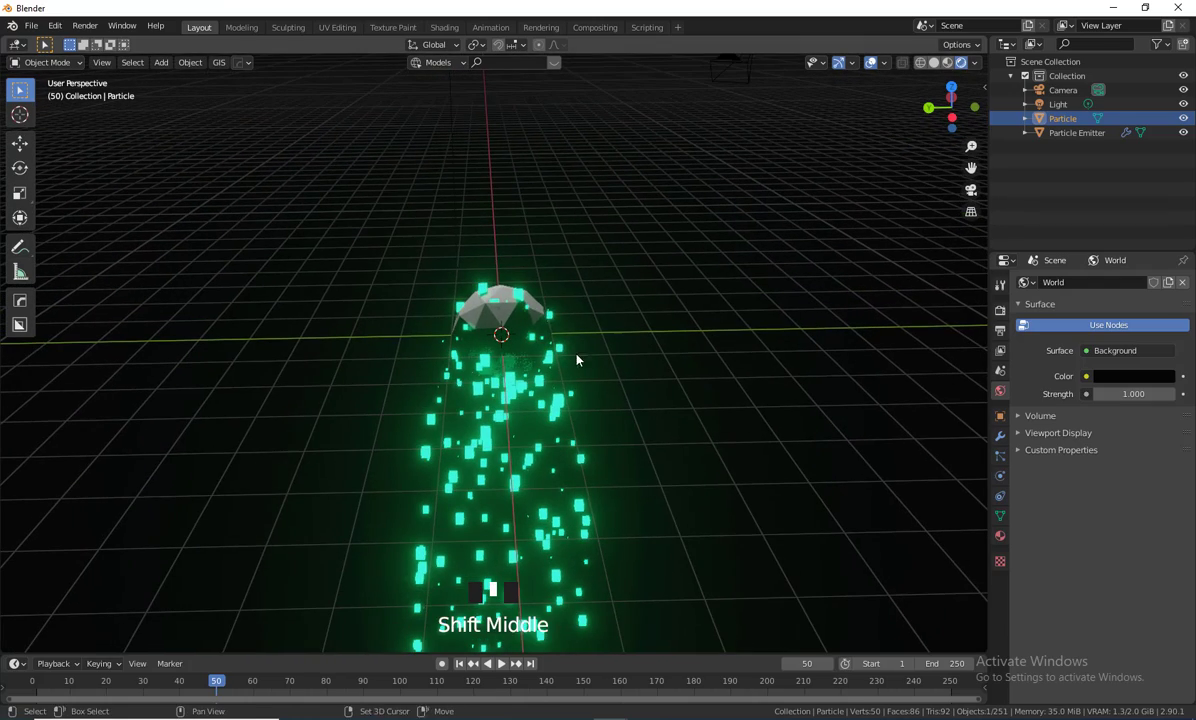
# - Assign the existing green emission material, Material.001, to the Particle Emitter sphere
pyautogui.click(539, 308)
pyautogui.scroll(-1, 697, 395)
pyautogui.keyDown('shift'); pyautogui.moveTo(697, 395); pyautogui.dragTo(799, 451, button='middle'); pyautogui.keyUp('shift')
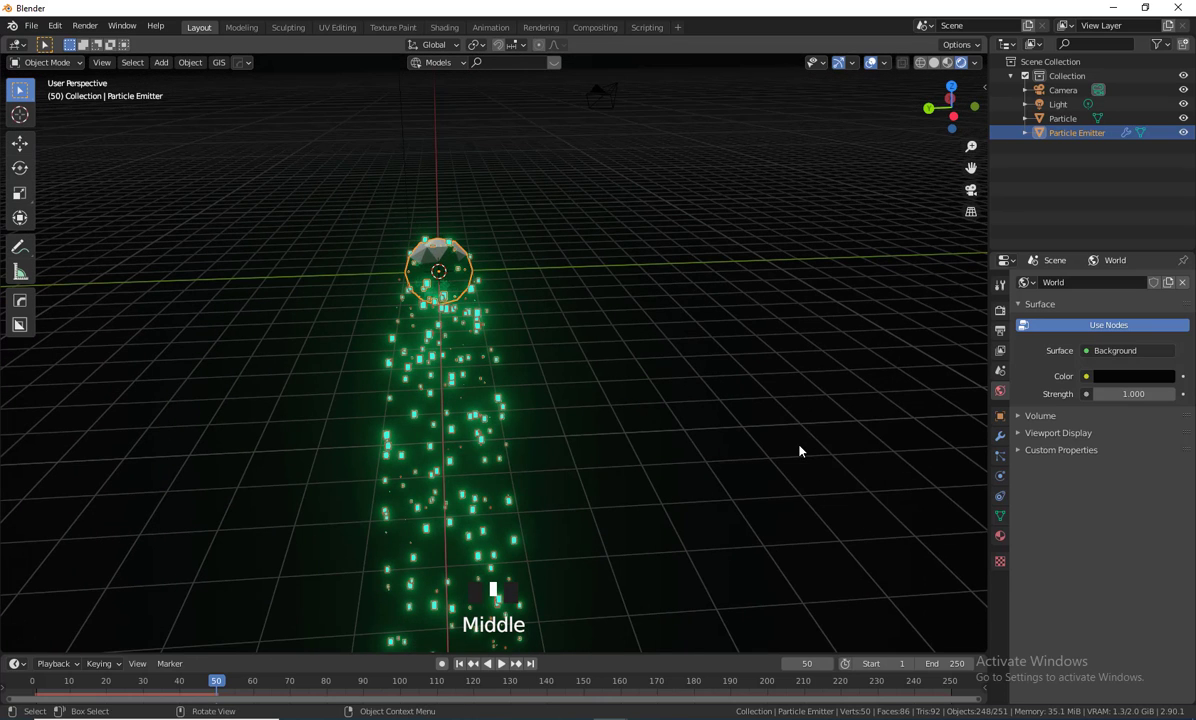
pyautogui.click(1000, 537)
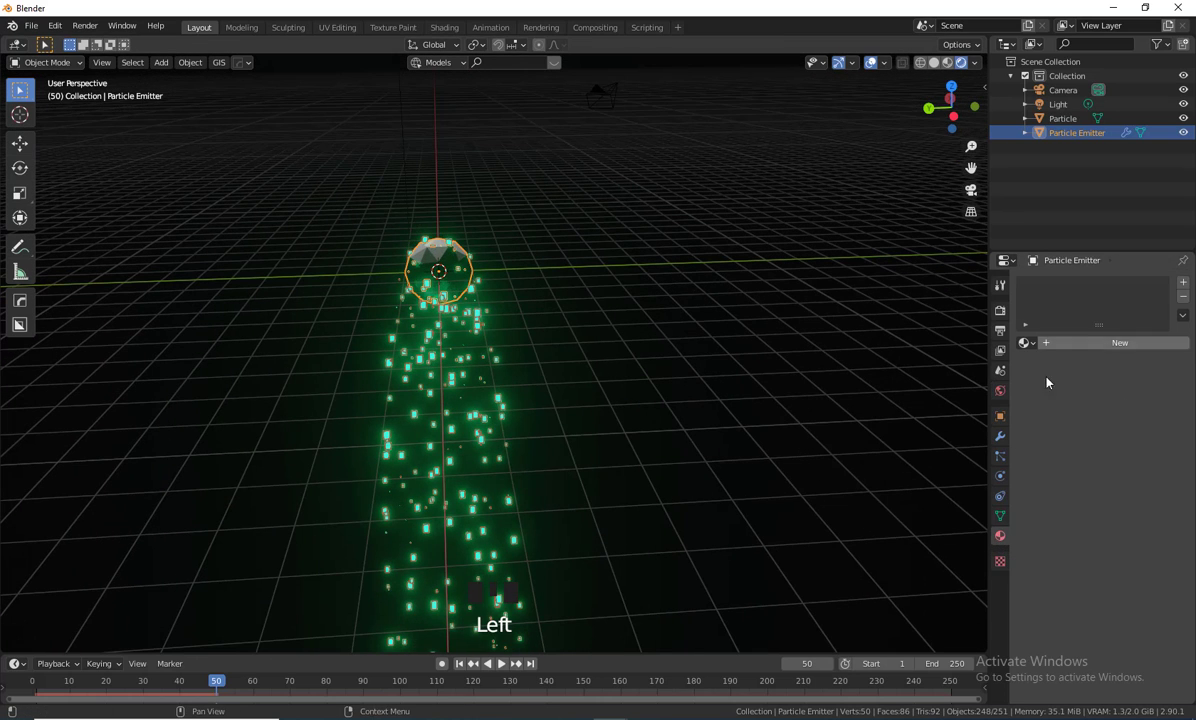
pyautogui.click(1029, 344)
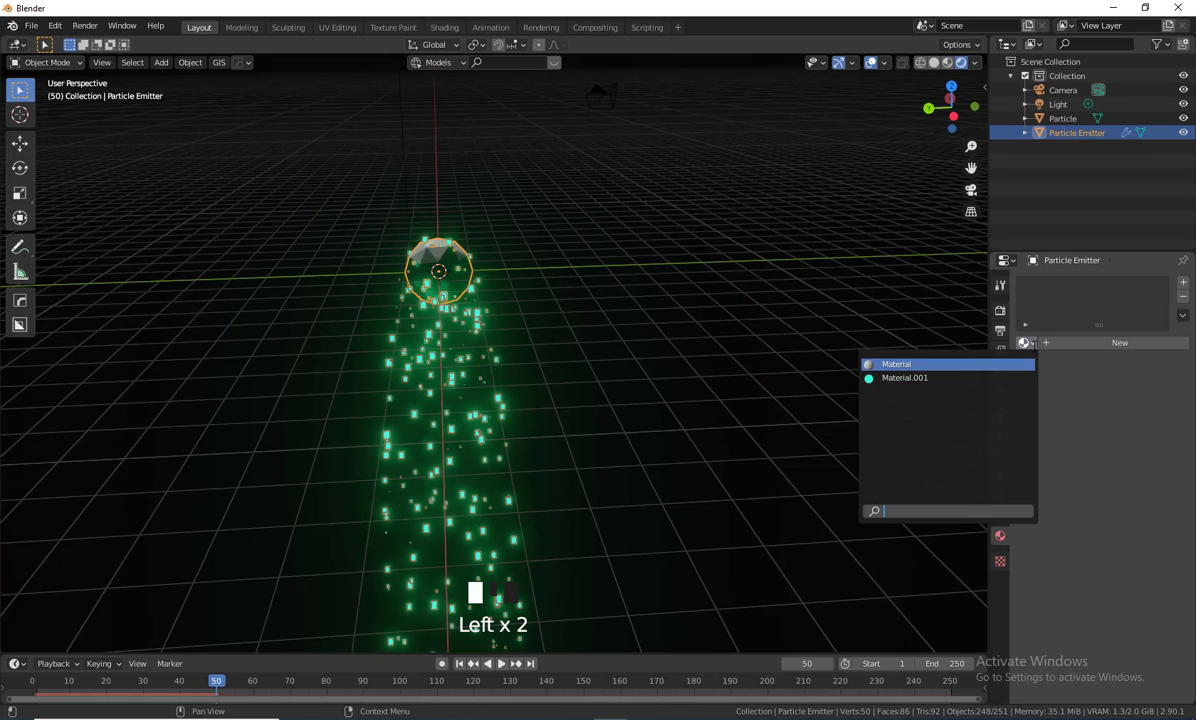
pyautogui.click(905, 378)
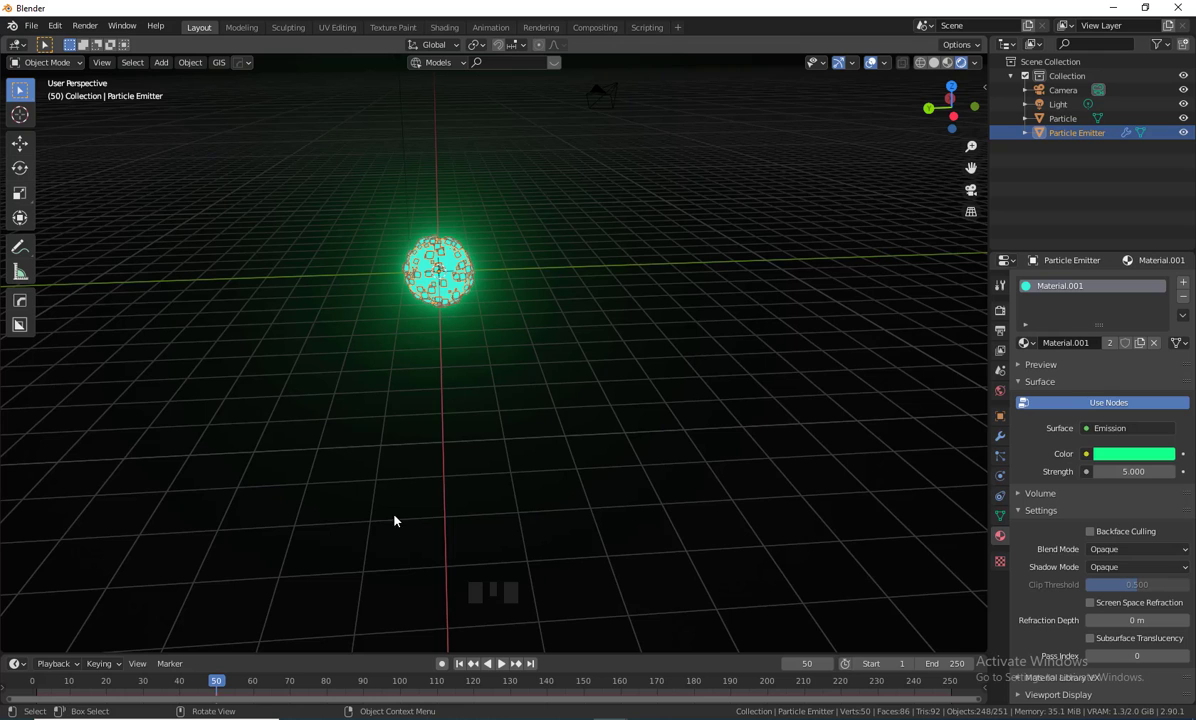
# - Play the animation from the first frame, examine the glowing emitter and its falling particles up close, and stop playback
pyautogui.click(459, 663)
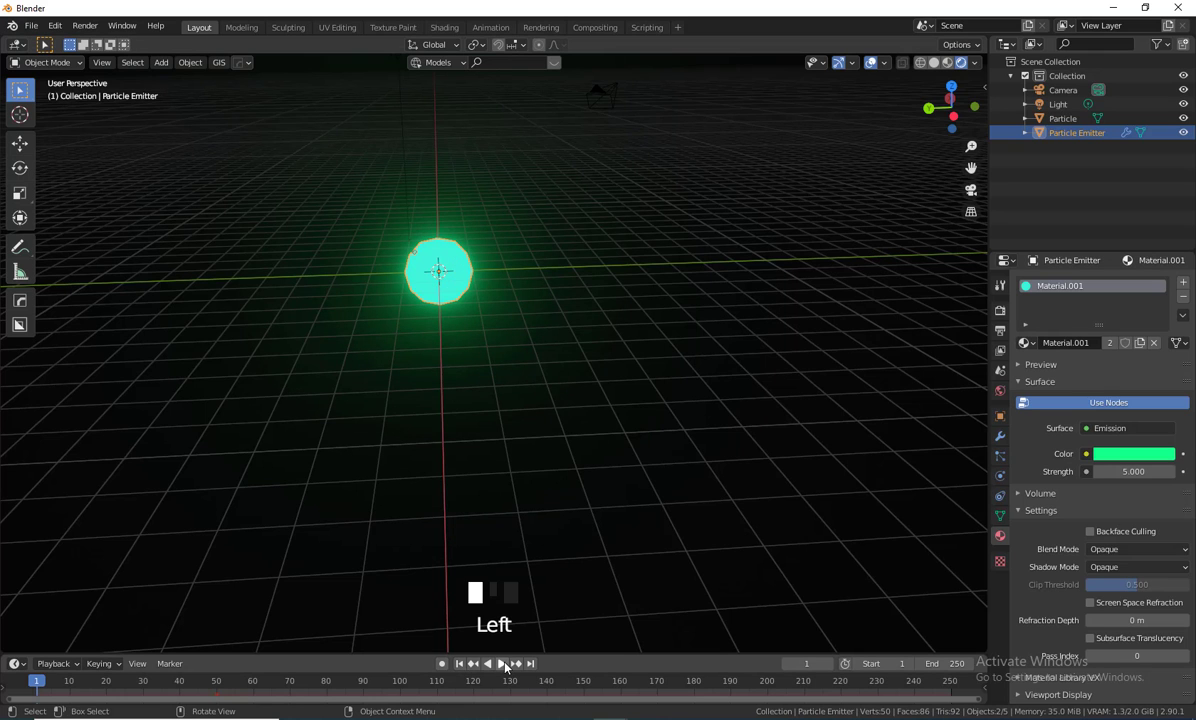
pyautogui.click(502, 663)
pyautogui.scroll(-4, 567, 400)
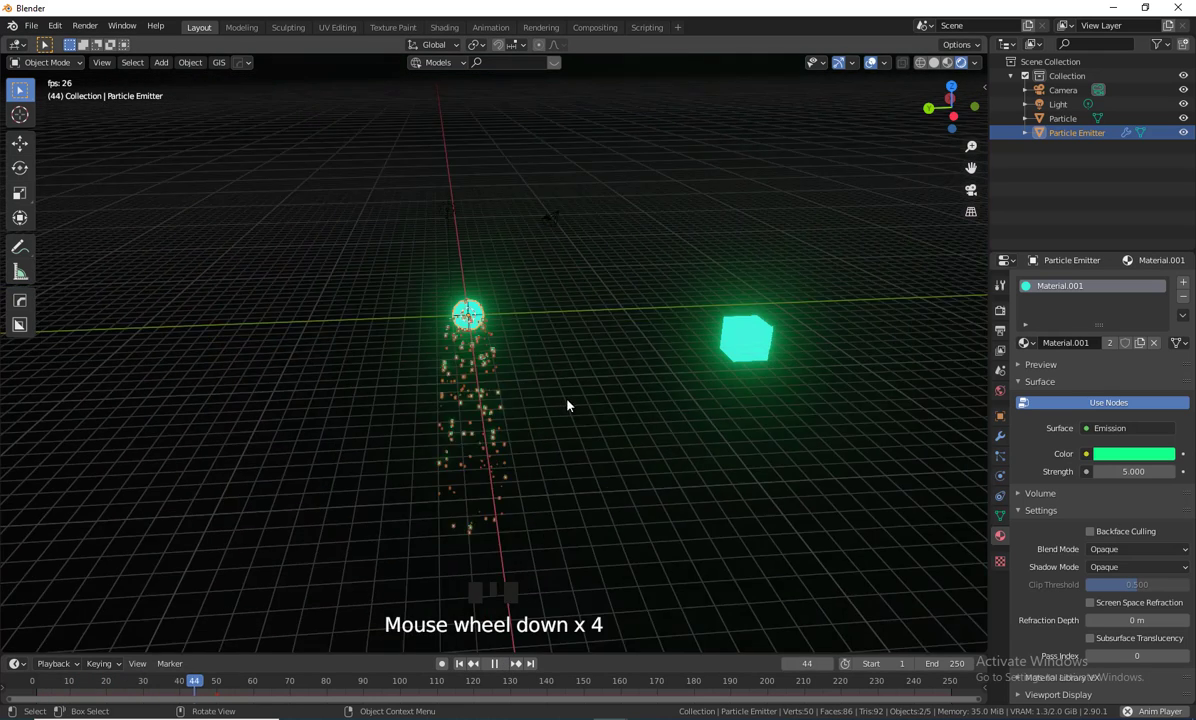
pyautogui.moveTo(567, 405); pyautogui.dragTo(720, 545, button='middle')
pyautogui.scroll(9, 515, 459)
pyautogui.scroll(-3, 558, 473)
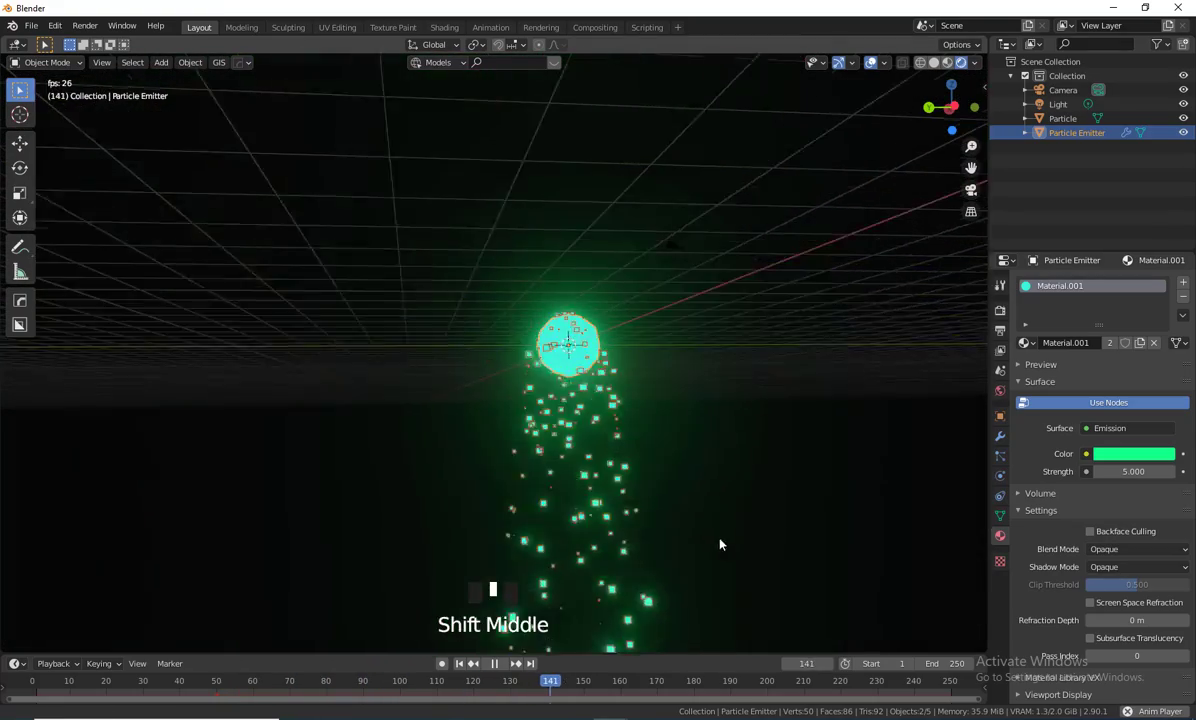
pyautogui.scroll(8, 705, 505)
pyautogui.keyDown('shift'); pyautogui.moveTo(702, 494); pyautogui.dragTo(650, 600, button='middle'); pyautogui.keyUp('shift')
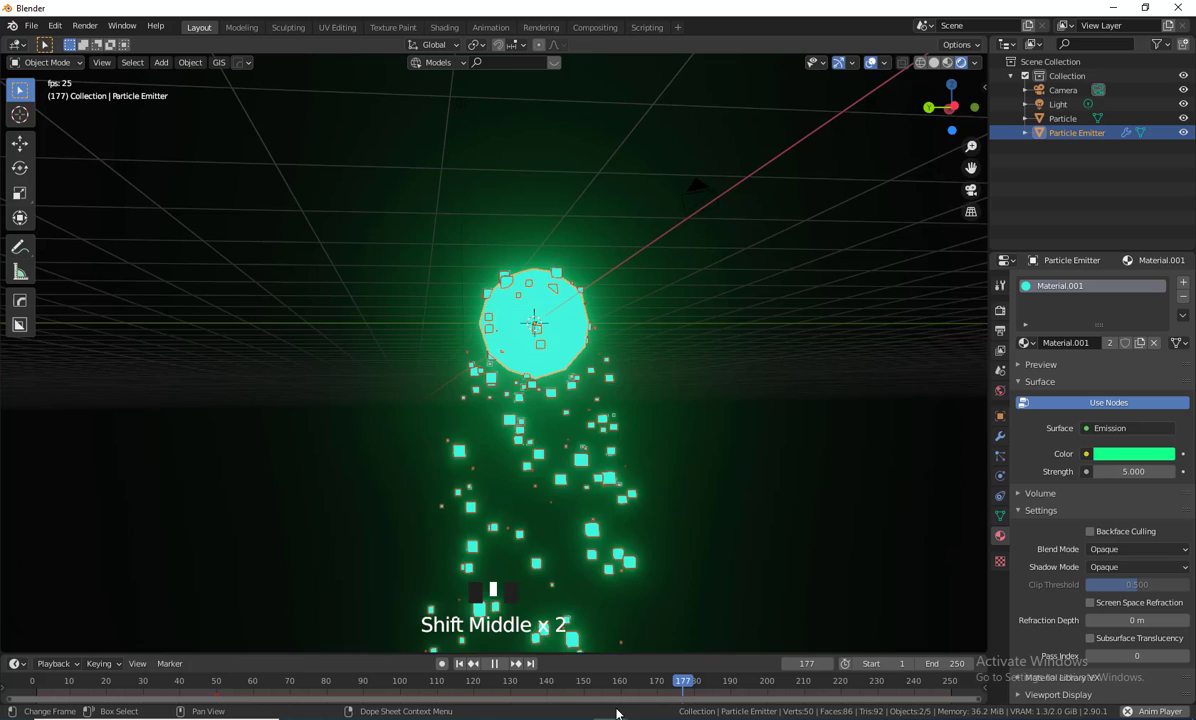
pyautogui.click(498, 665)
# - Scale the Particle Emitter sphere down to about 0.06 of its size, deselect it, and replay the animation from the first frame
pyautogui.click(558, 299)
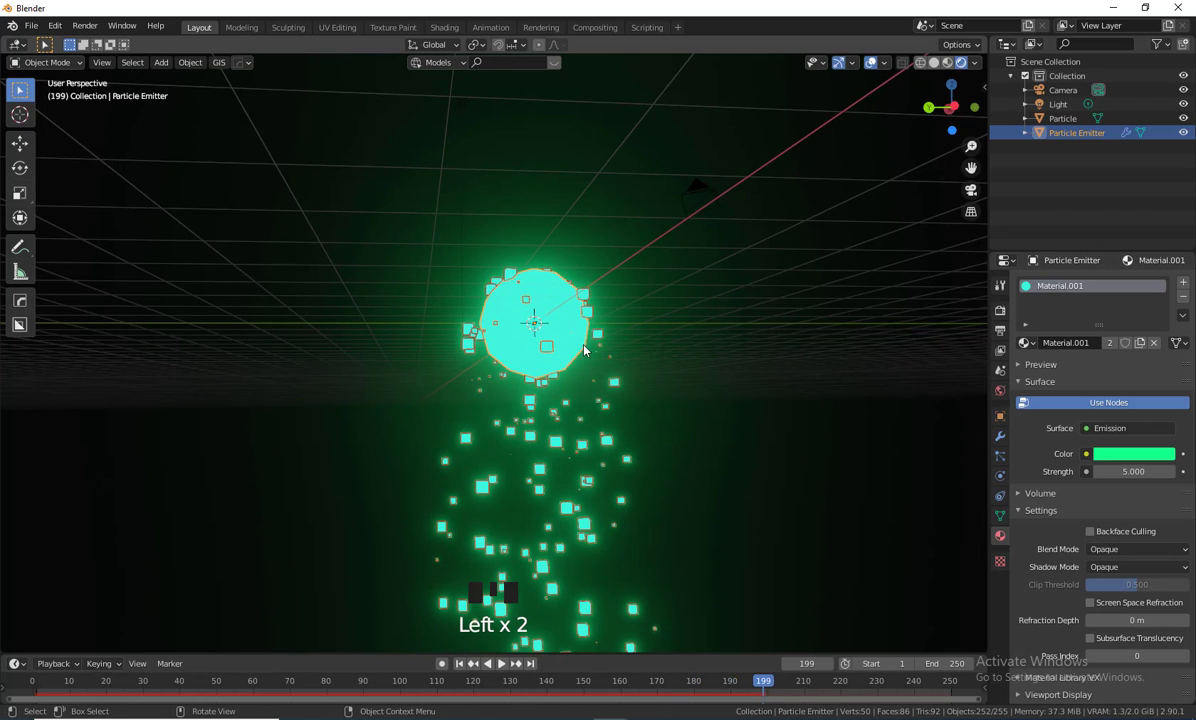
pyautogui.press('s')
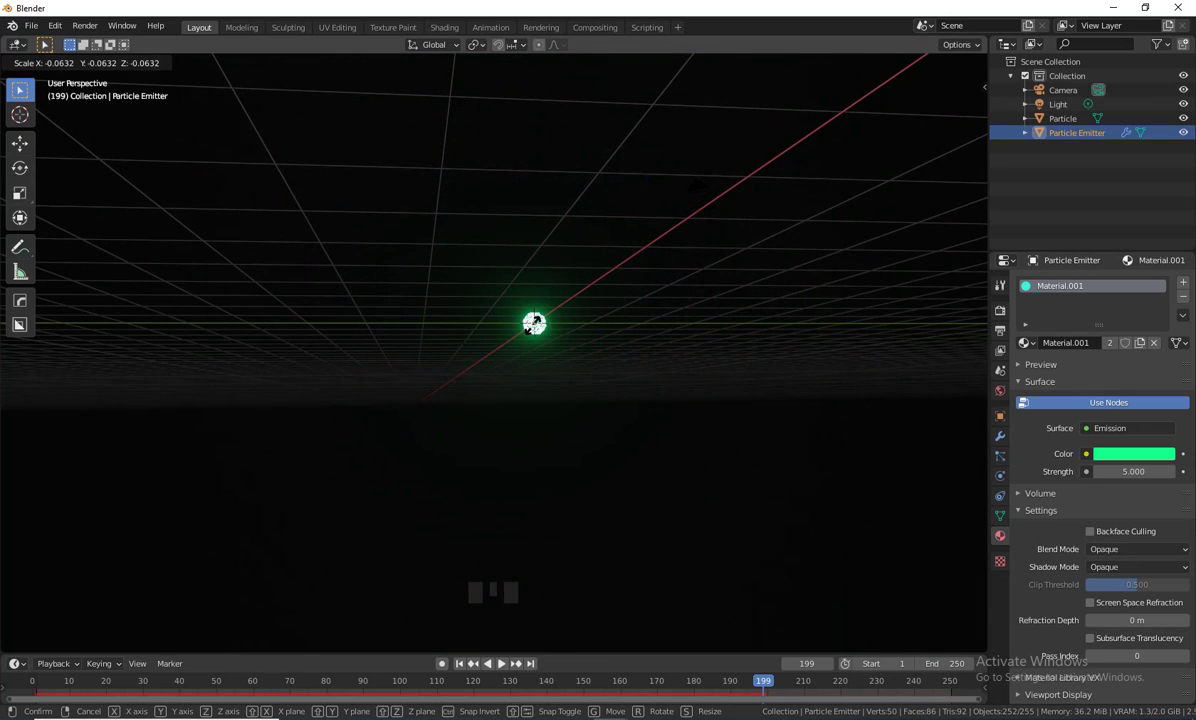
pyautogui.click(534, 325)
pyautogui.click(573, 362)
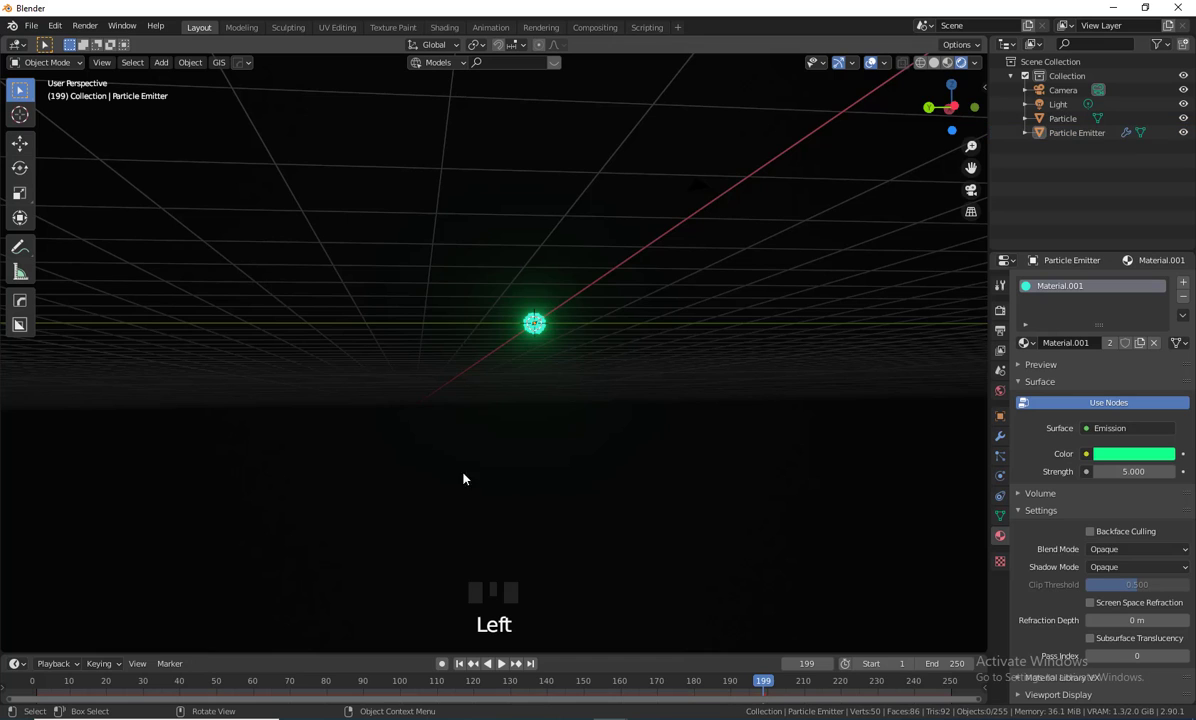
pyautogui.click(459, 663)
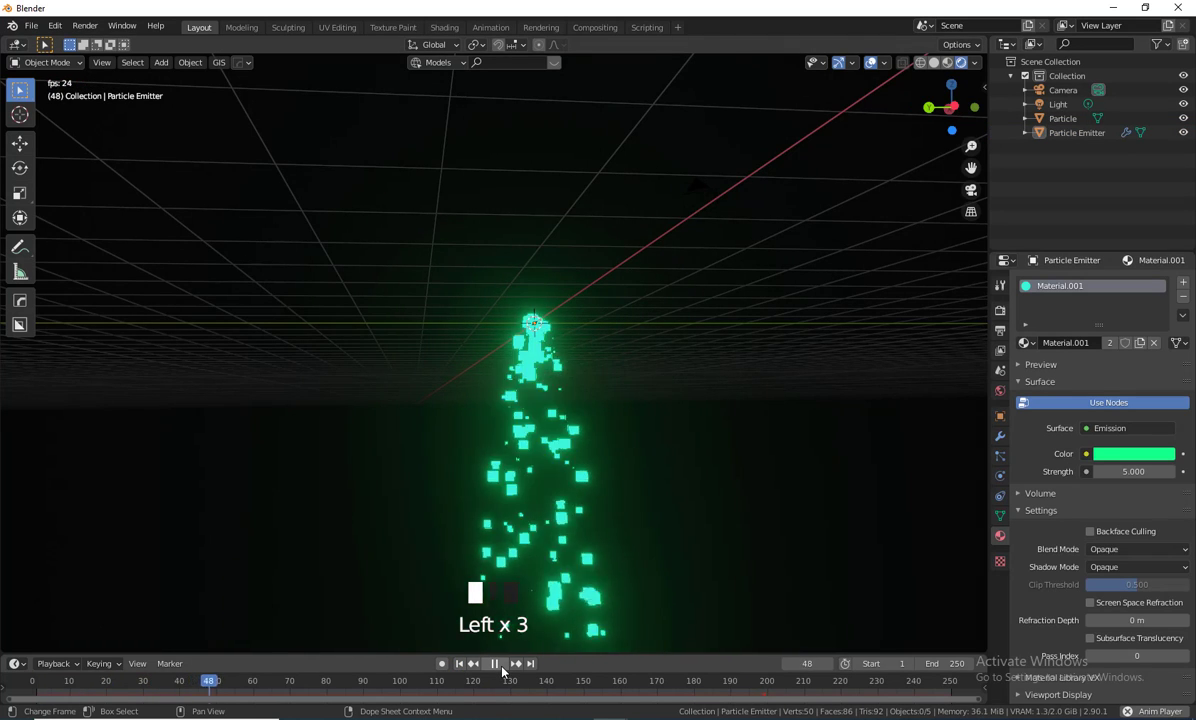
pyautogui.click(495, 663)
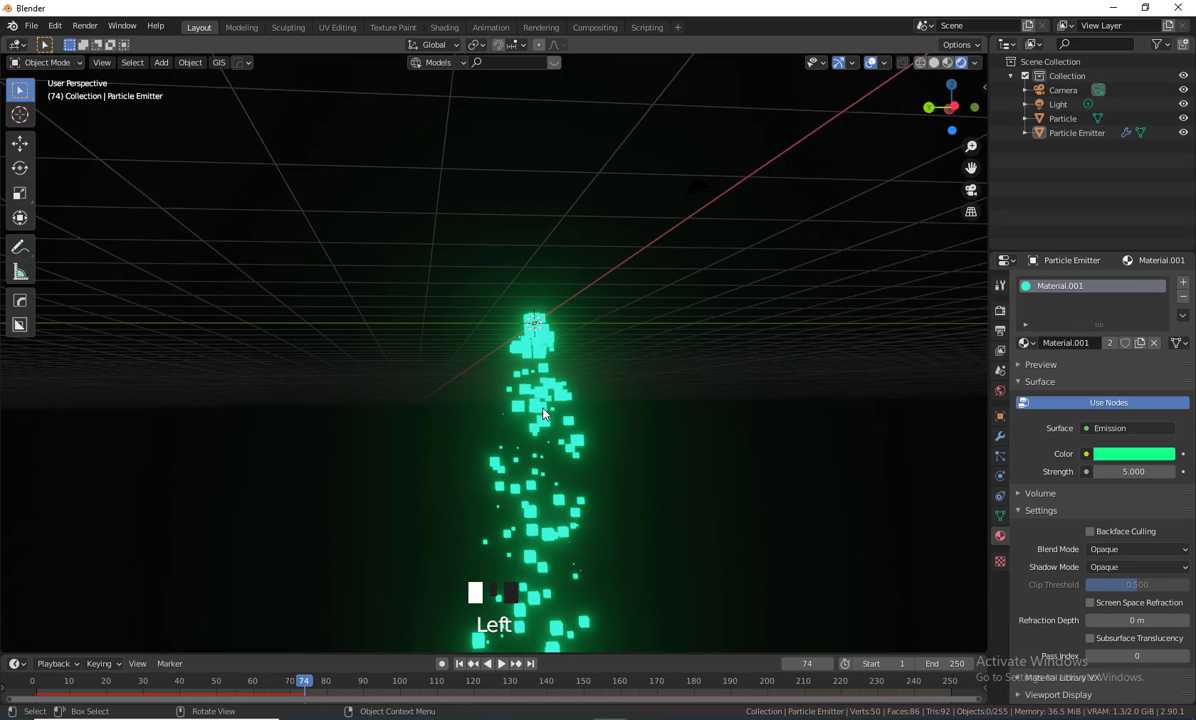
# - Set the render scale of the Particle Emitter's particles to 0.02
pyautogui.click(539, 421)
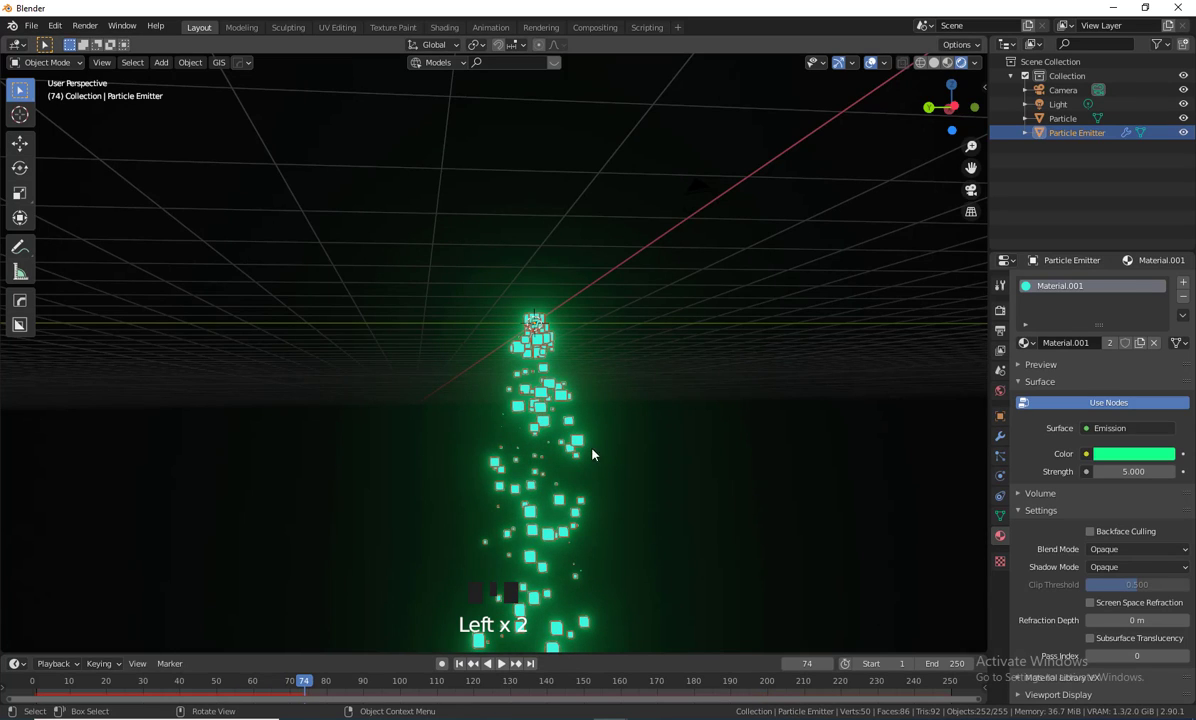
pyautogui.click(1001, 457)
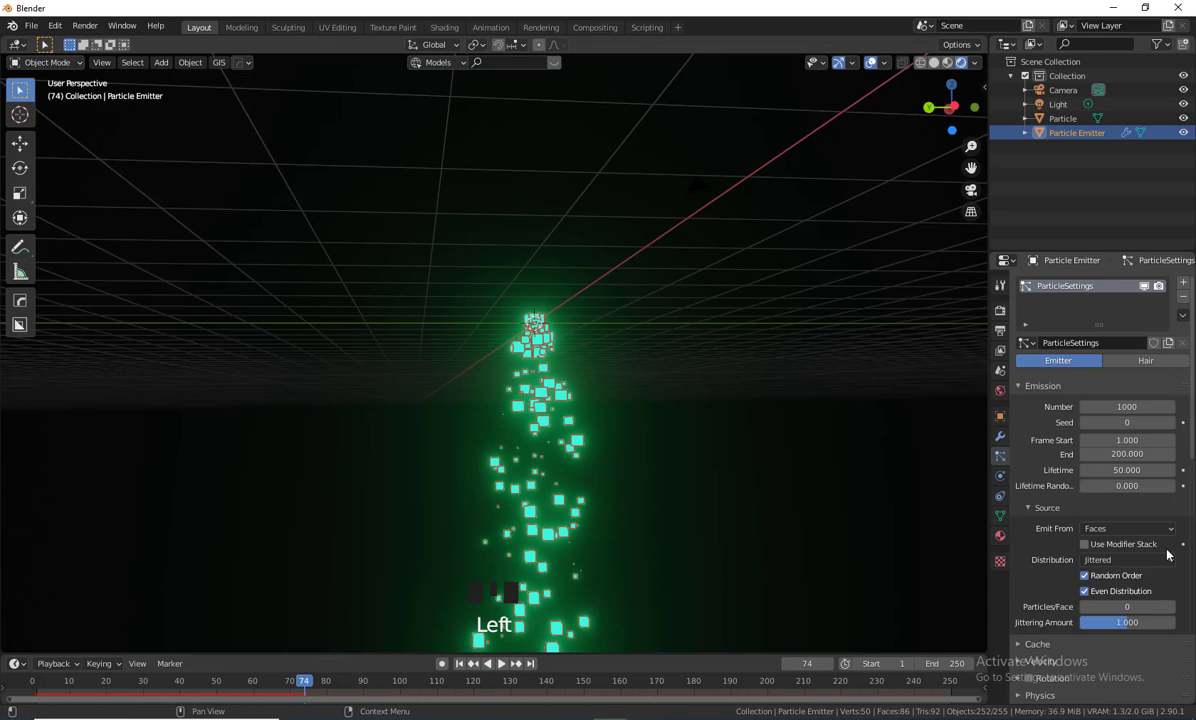
pyautogui.scroll(-8, 1172, 547)
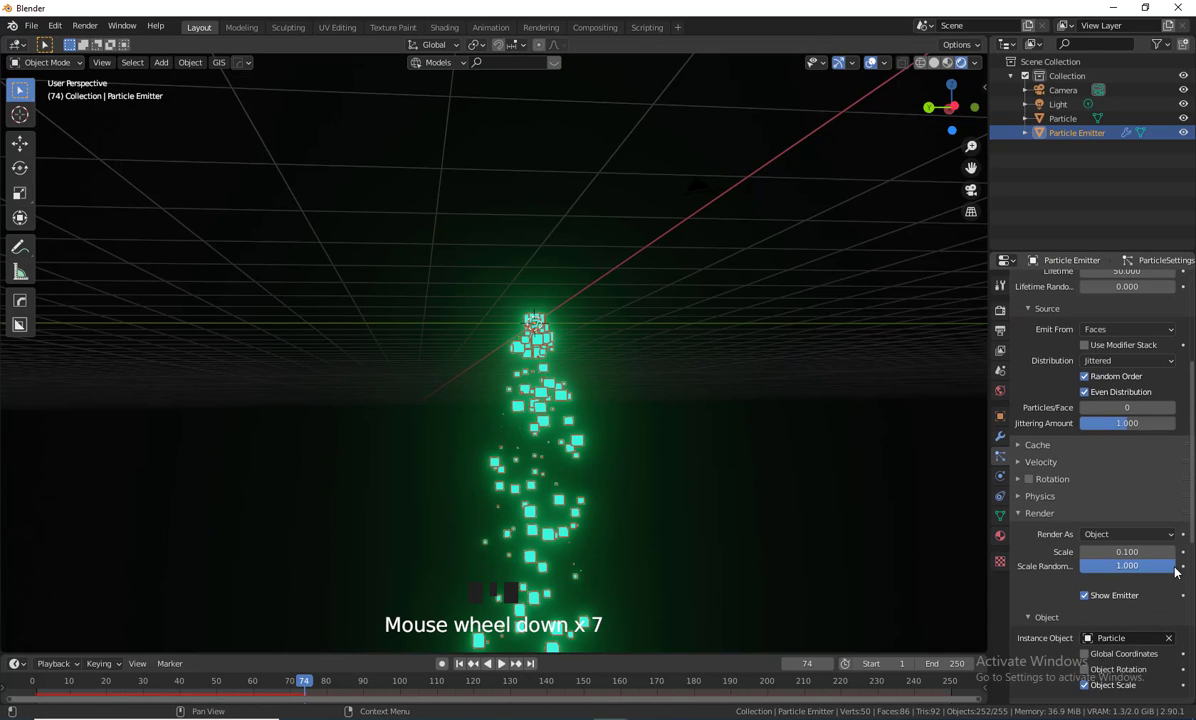
pyautogui.click(1127, 523)
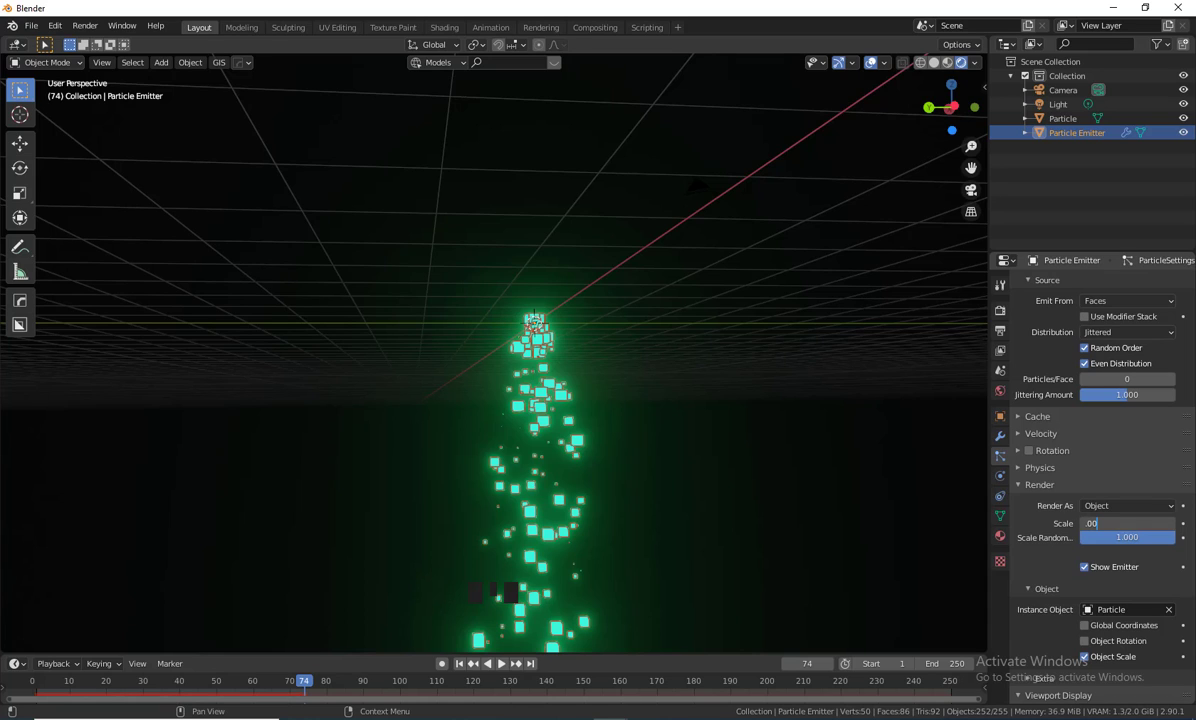
pyautogui.press('Return')
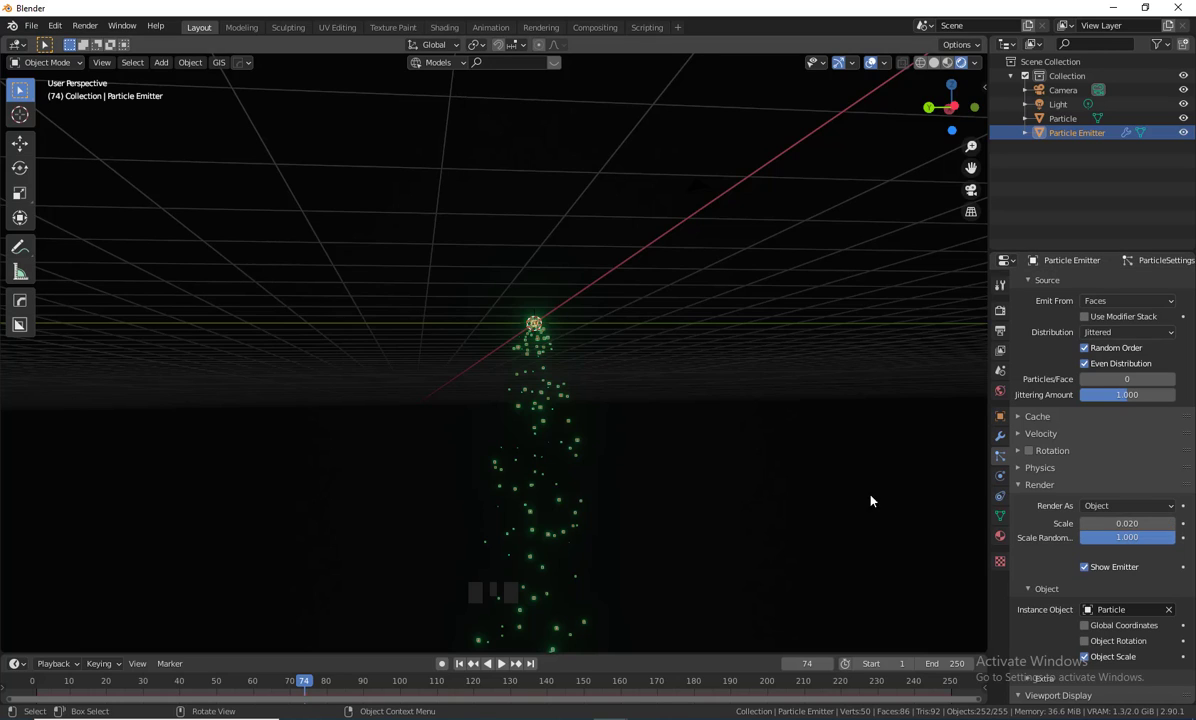
# - Replay the animation from the first frame with nothing selected, examine the smaller particles up close, and stop playback
pyautogui.click(458, 663)
pyautogui.click(535, 599)
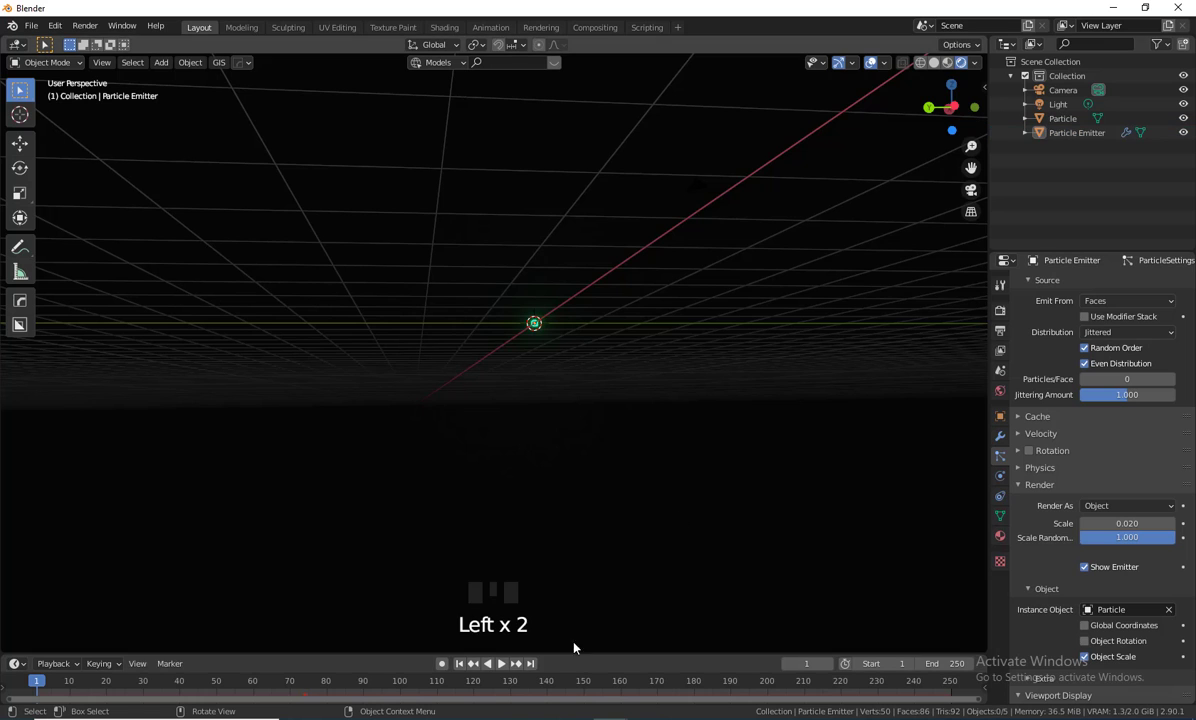
pyautogui.click(501, 663)
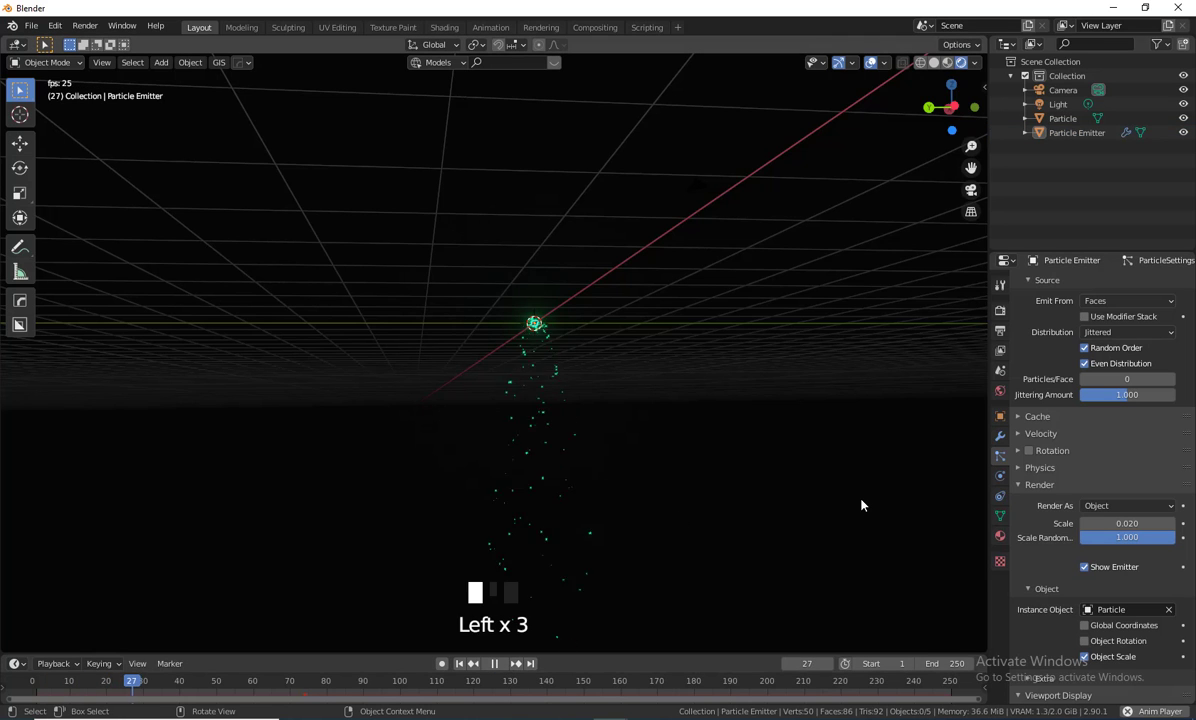
pyautogui.scroll(5, 647, 486)
pyautogui.scroll(4, 648, 486)
pyautogui.scroll(-9, 726, 491)
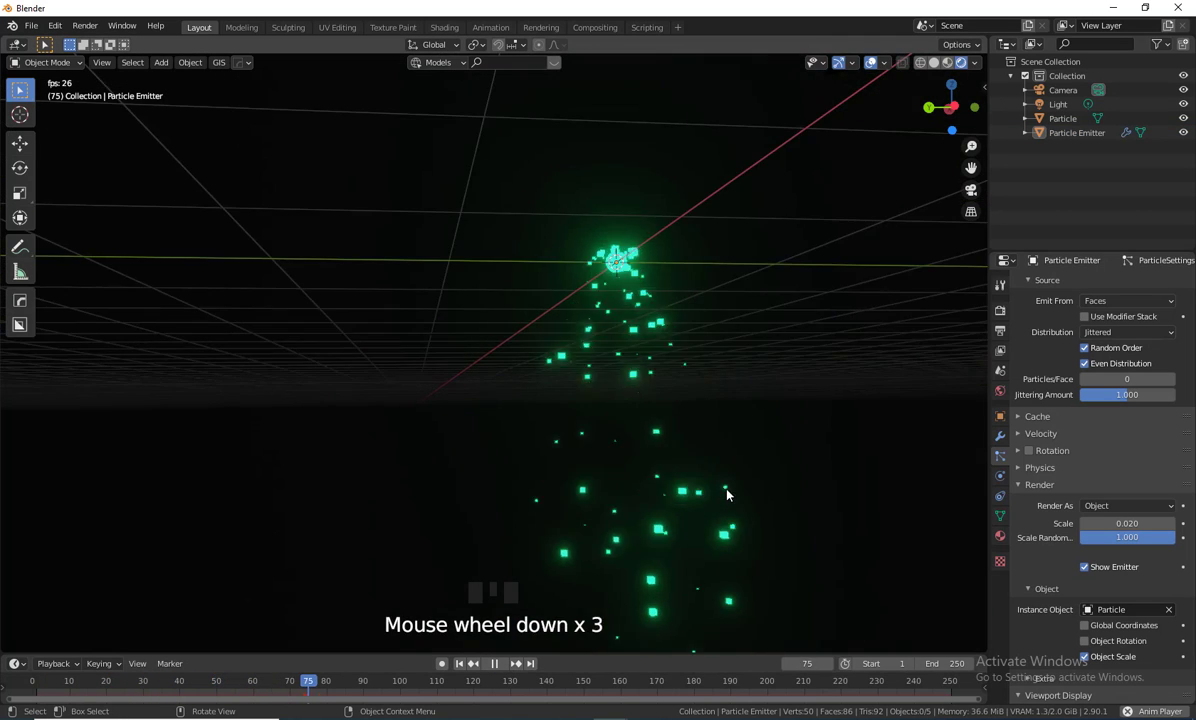
pyautogui.moveTo(710, 531)
pyautogui.keyDown('shift'); pyautogui.mouseDown(button='middle')
pyautogui.moveTo(631, 446)
pyautogui.moveTo(723, 526)
pyautogui.moveTo(750, 529)
pyautogui.moveTo(729, 541)
pyautogui.mouseUp(button='middle'); pyautogui.keyUp('shift')
pyautogui.scroll(3, 632, 420)
pyautogui.click(493, 663)
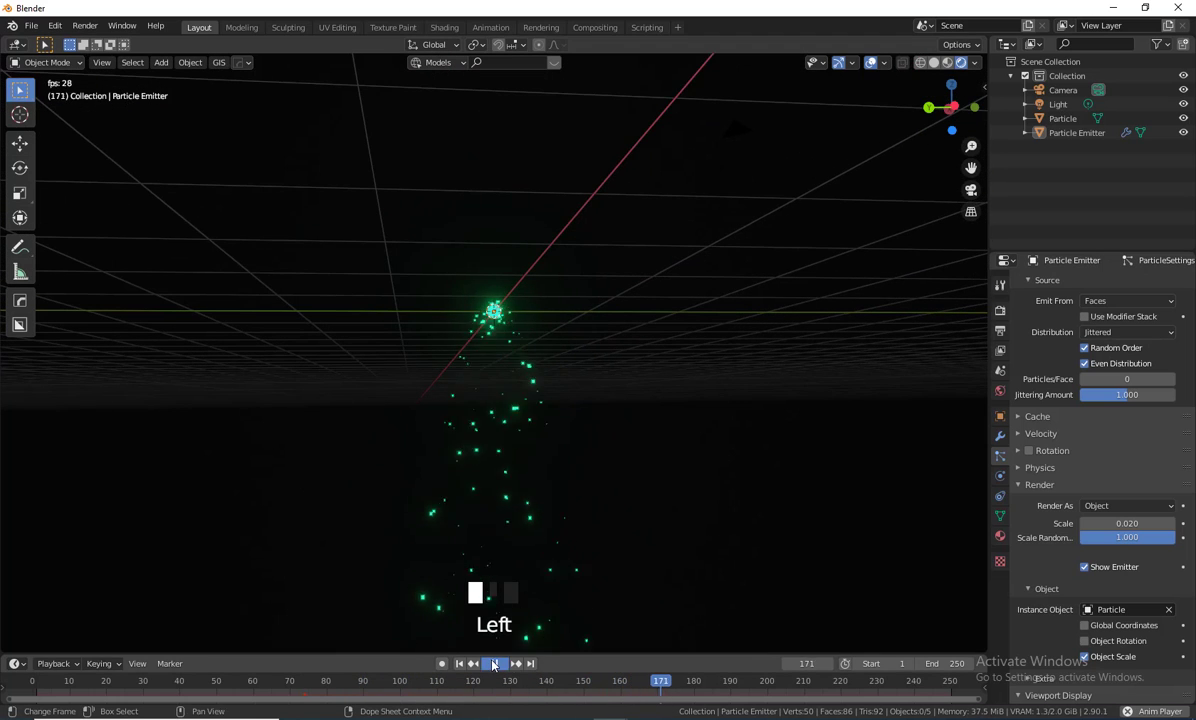
pyautogui.click(1001, 462)
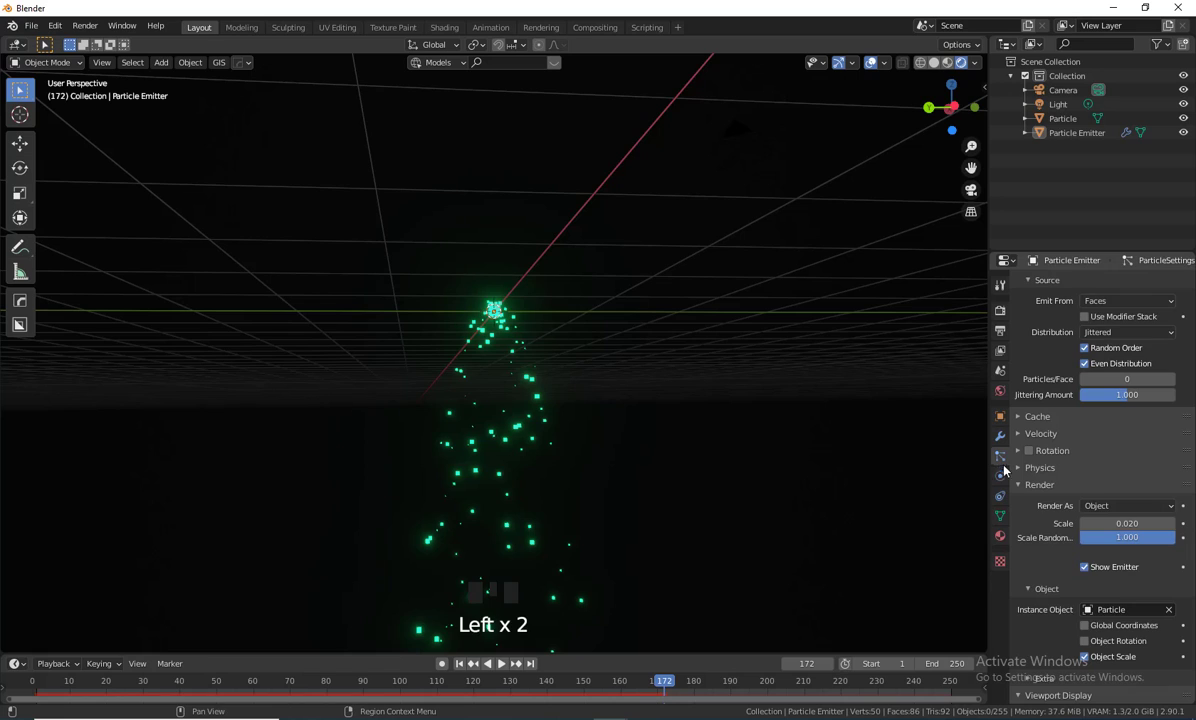
# - Set the number of emitted particles to 50000, play the animation from the first frame and stop it
pyautogui.scroll(12, 1036, 482)
pyautogui.click(1153, 407)
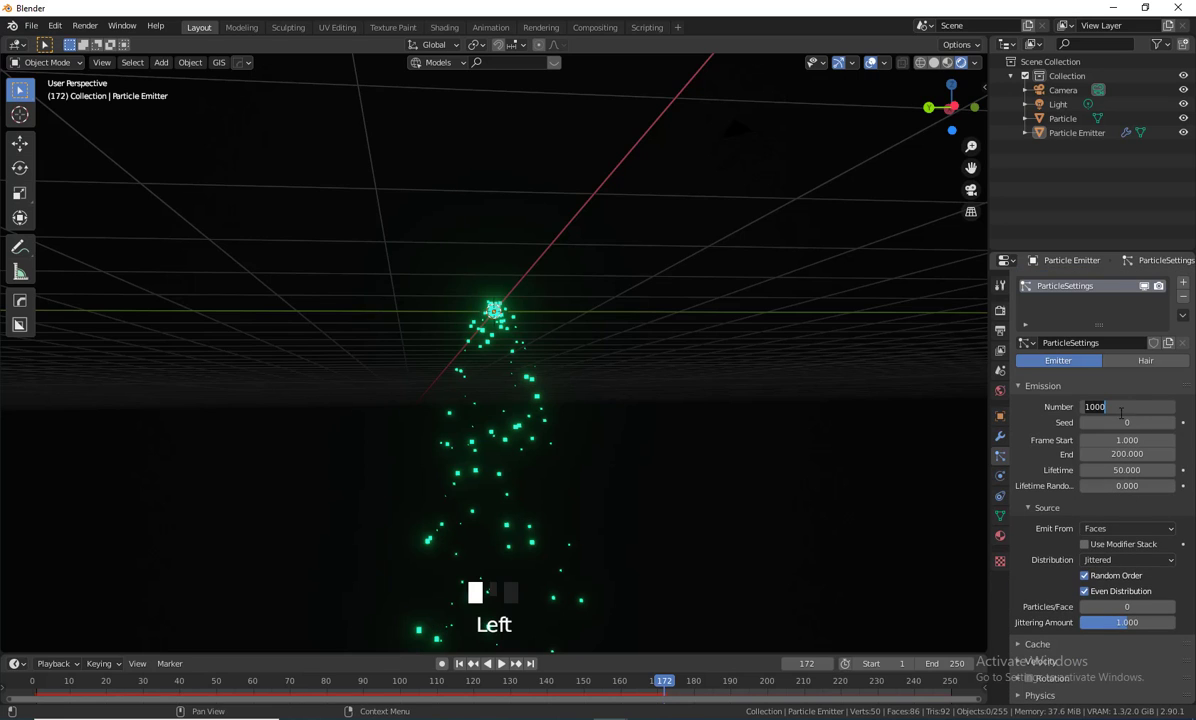
pyautogui.write('50000')
pyautogui.click(1032, 418)
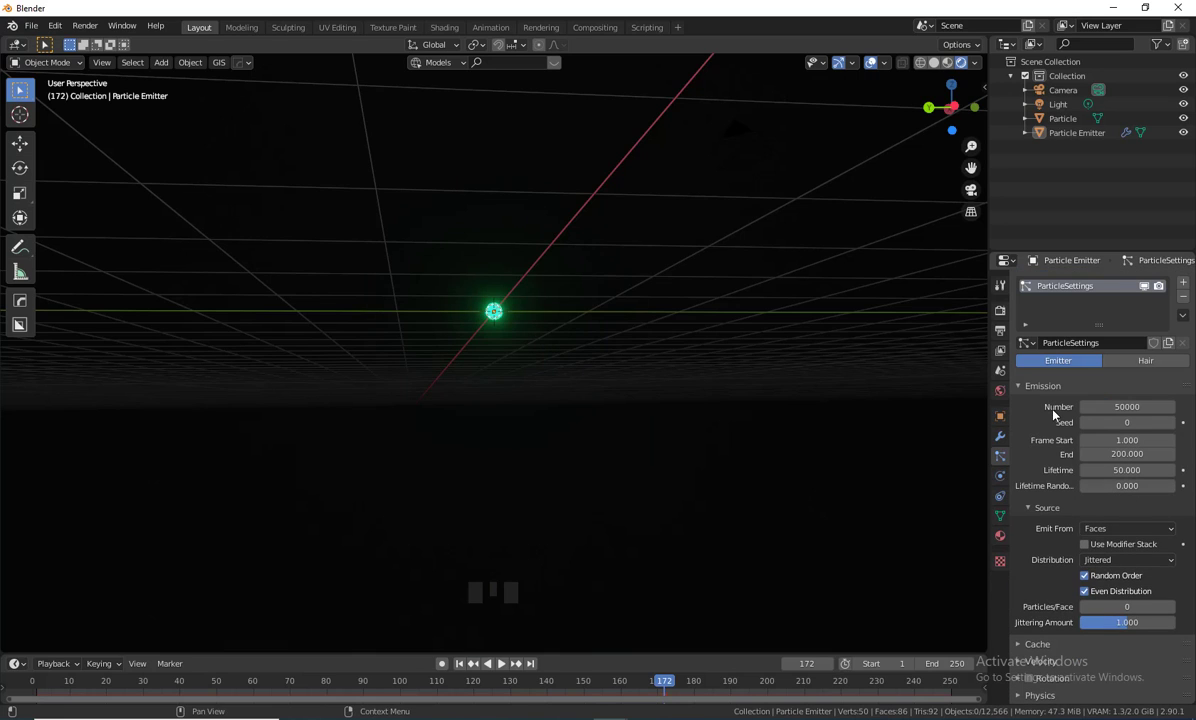
pyautogui.click(464, 665)
pyautogui.click(501, 664)
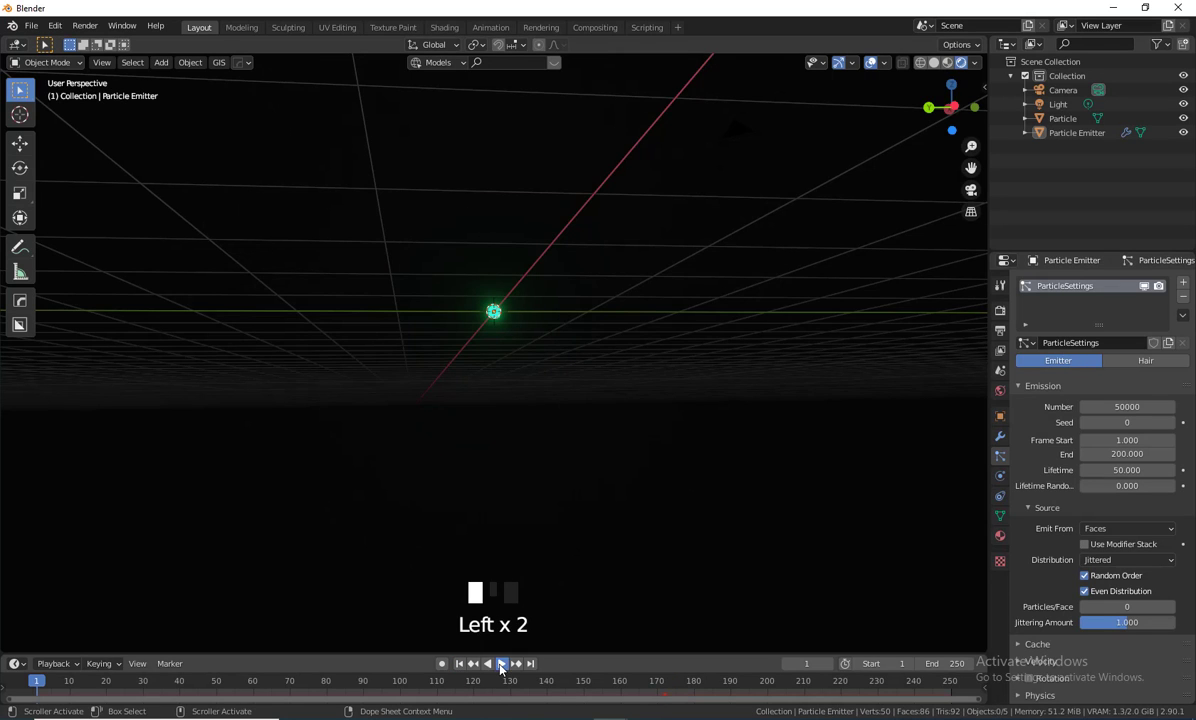
pyautogui.click(500, 666)
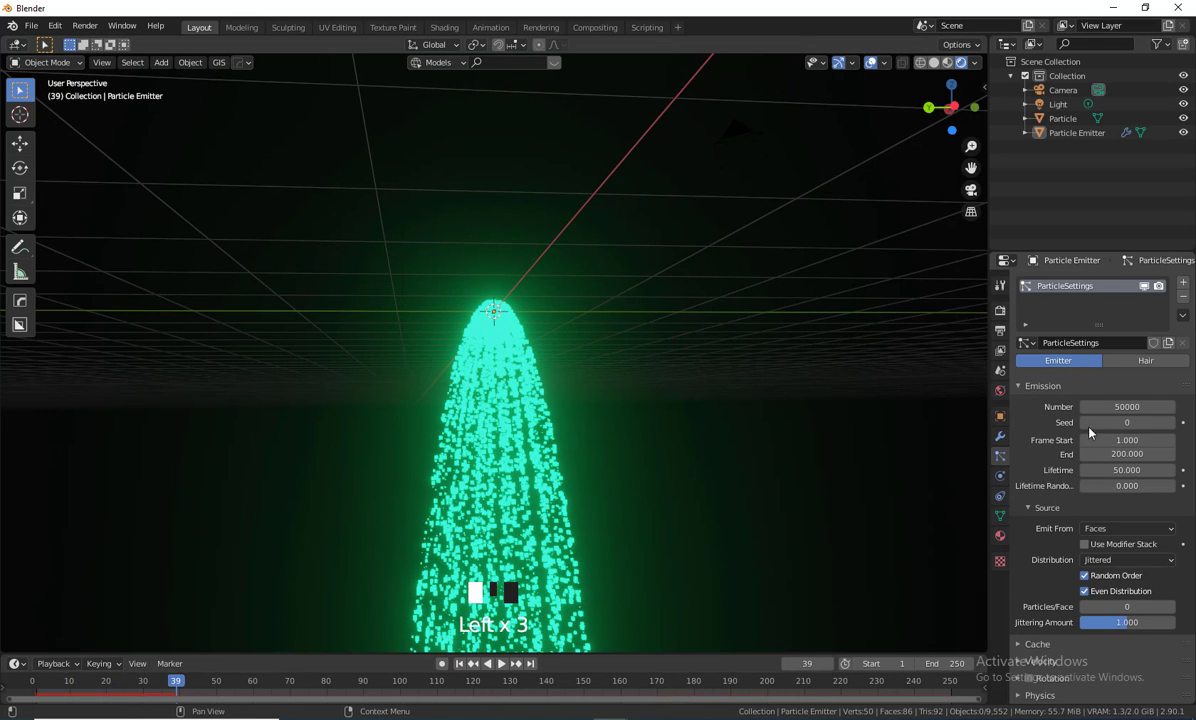
# - Set the number of emitted particles to 20000 and play the animation from the first frame
pyautogui.click(1115, 407)
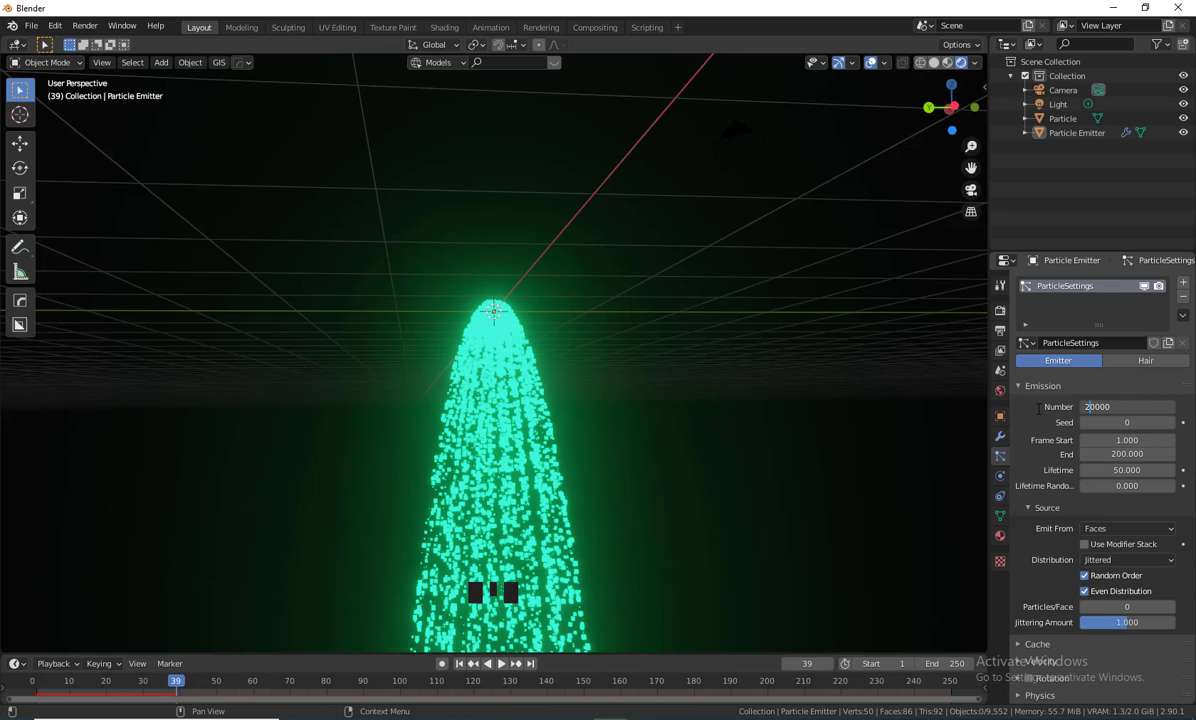
pyautogui.press('Return')
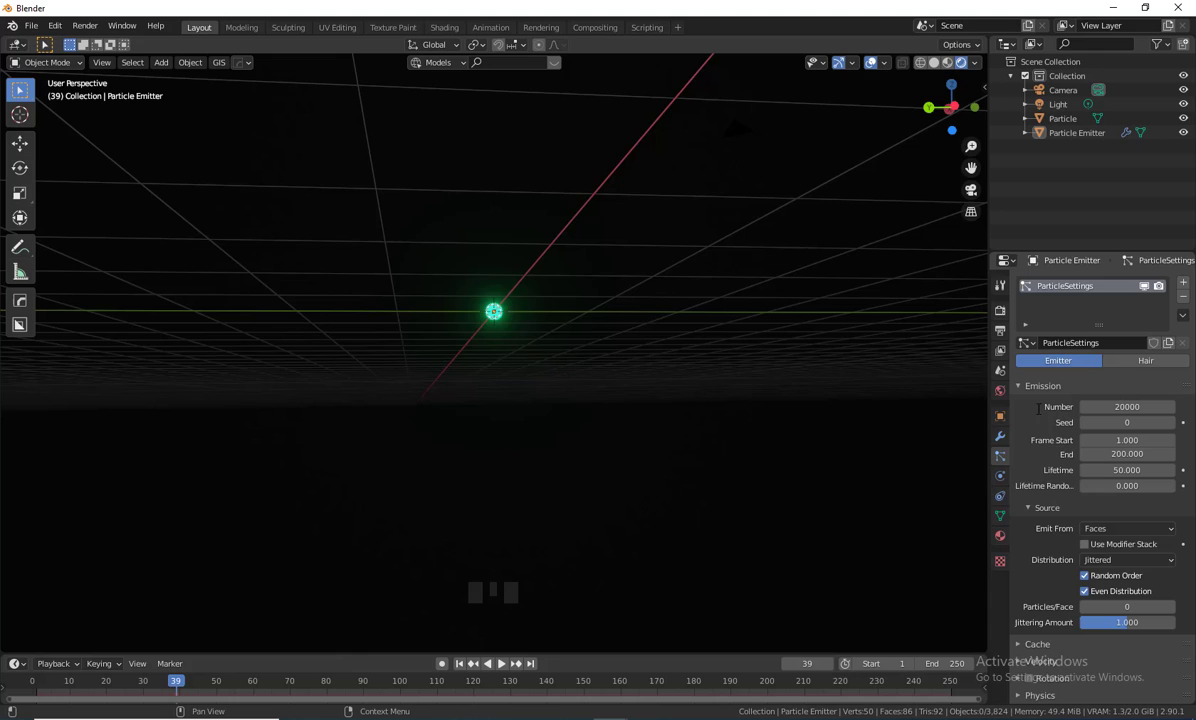
pyautogui.click(460, 664)
pyautogui.click(501, 664)
# - Examine the playing particle stream from near and far and from another angle, and stop playback
pyautogui.scroll(-4, 661, 541)
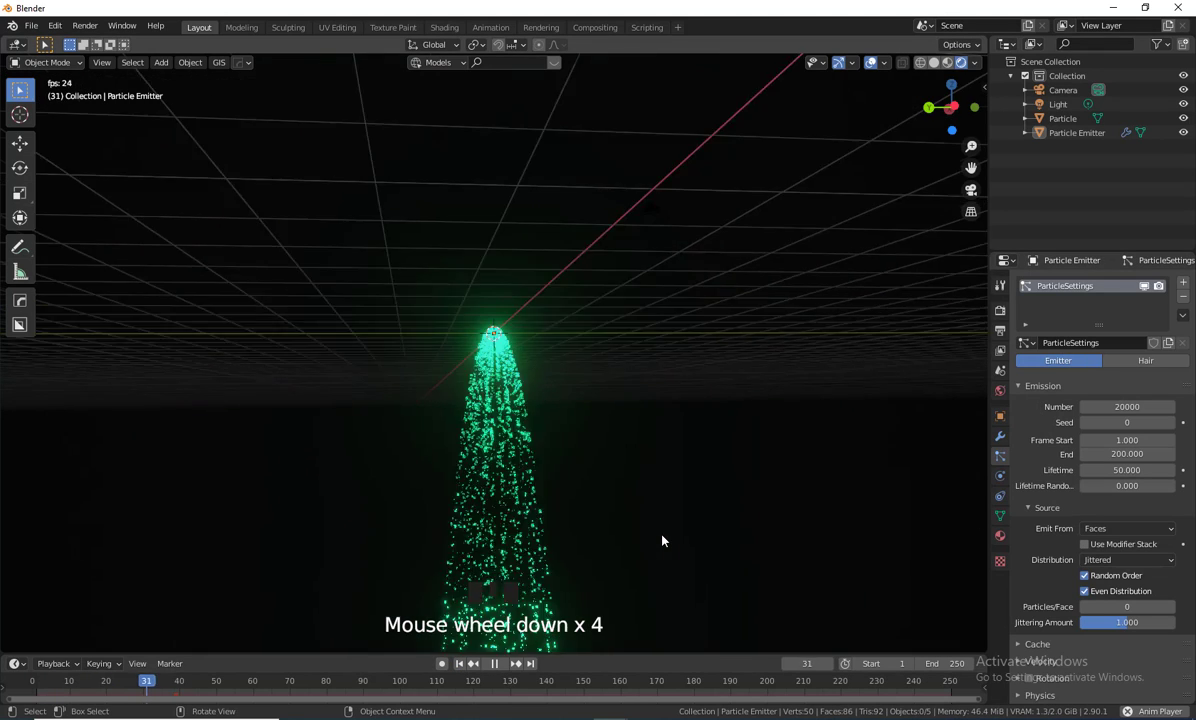
pyautogui.scroll(-5, 661, 541)
pyautogui.scroll(9, 661, 541)
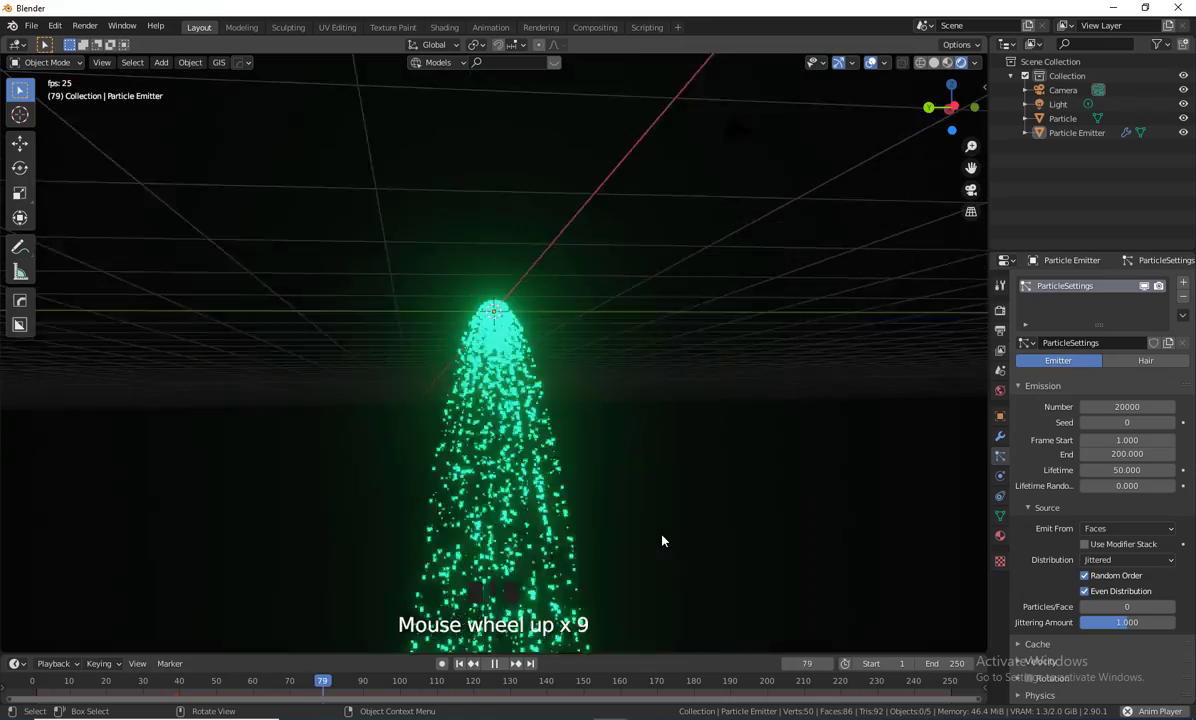
pyautogui.scroll(3, 661, 541)
pyautogui.scroll(-6, 661, 541)
pyautogui.scroll(8, 661, 541)
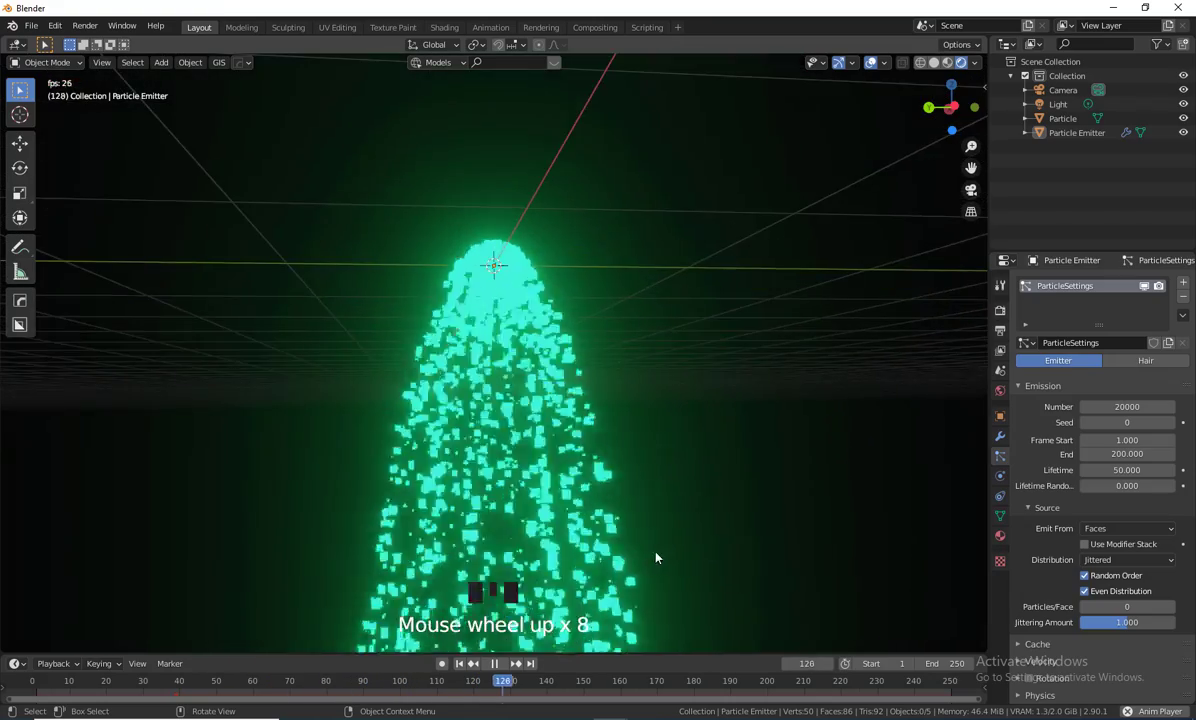
pyautogui.keyDown('shift'); pyautogui.moveTo(656, 558); pyautogui.dragTo(986, 516, button='middle'); pyautogui.keyUp('shift')
pyautogui.click(998, 466)
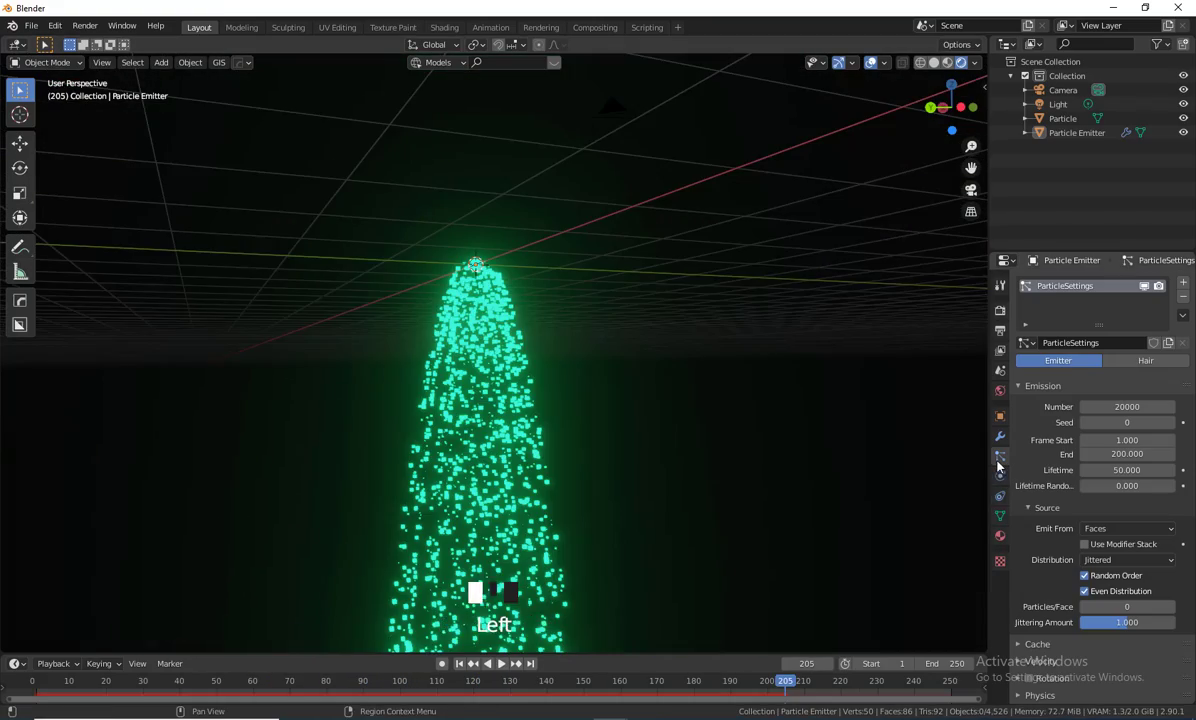
# - Expand the particle system's Physics and Field Weights settings and set the Gravity weight to 0
pyautogui.scroll(-10, 1052, 555)
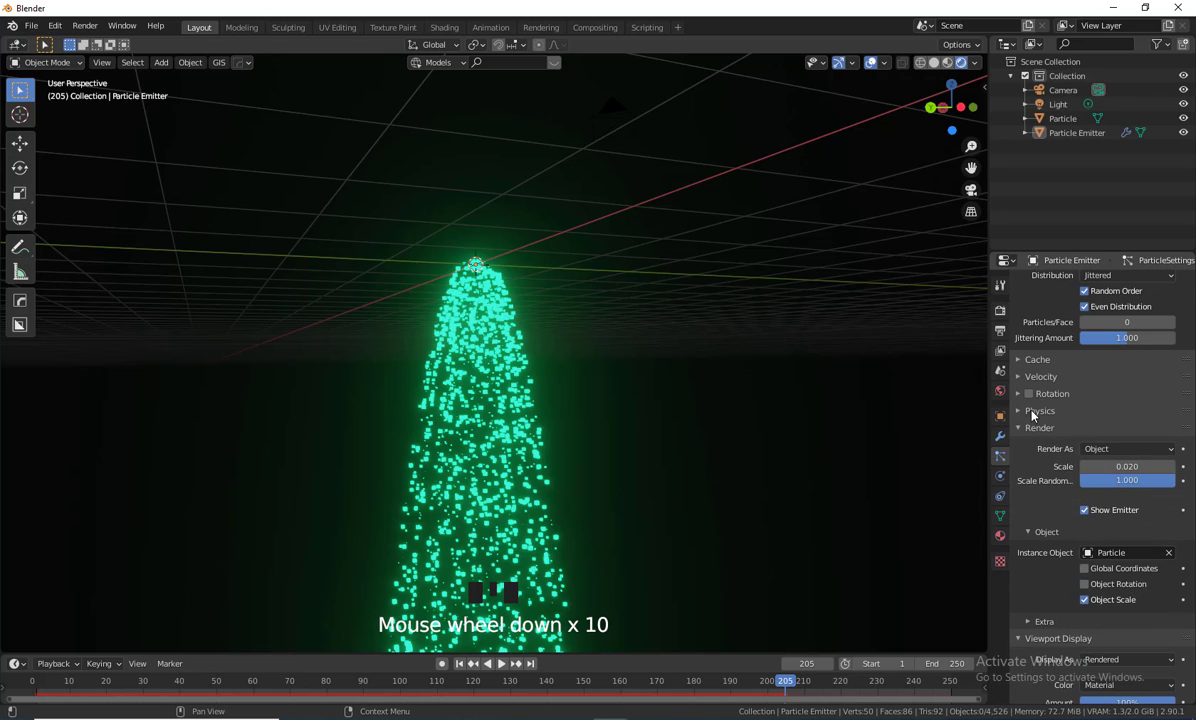
pyautogui.click(1035, 411)
pyautogui.scroll(-4, 1038, 497)
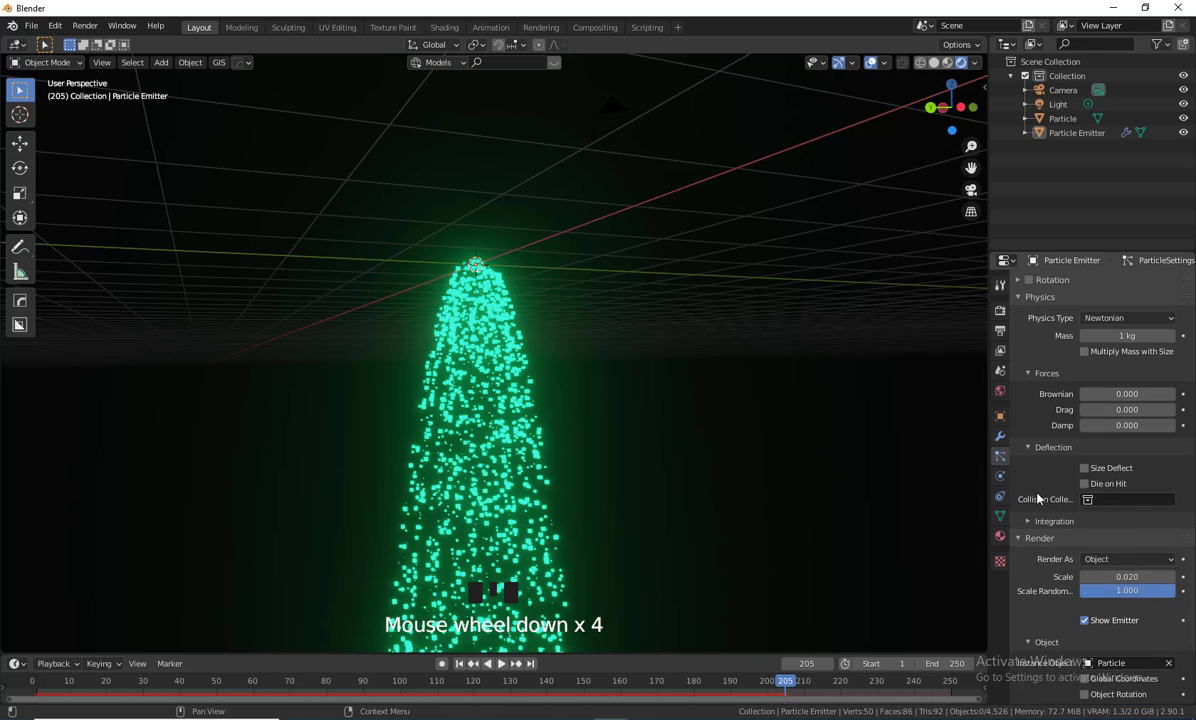
pyautogui.scroll(-13, 1038, 497)
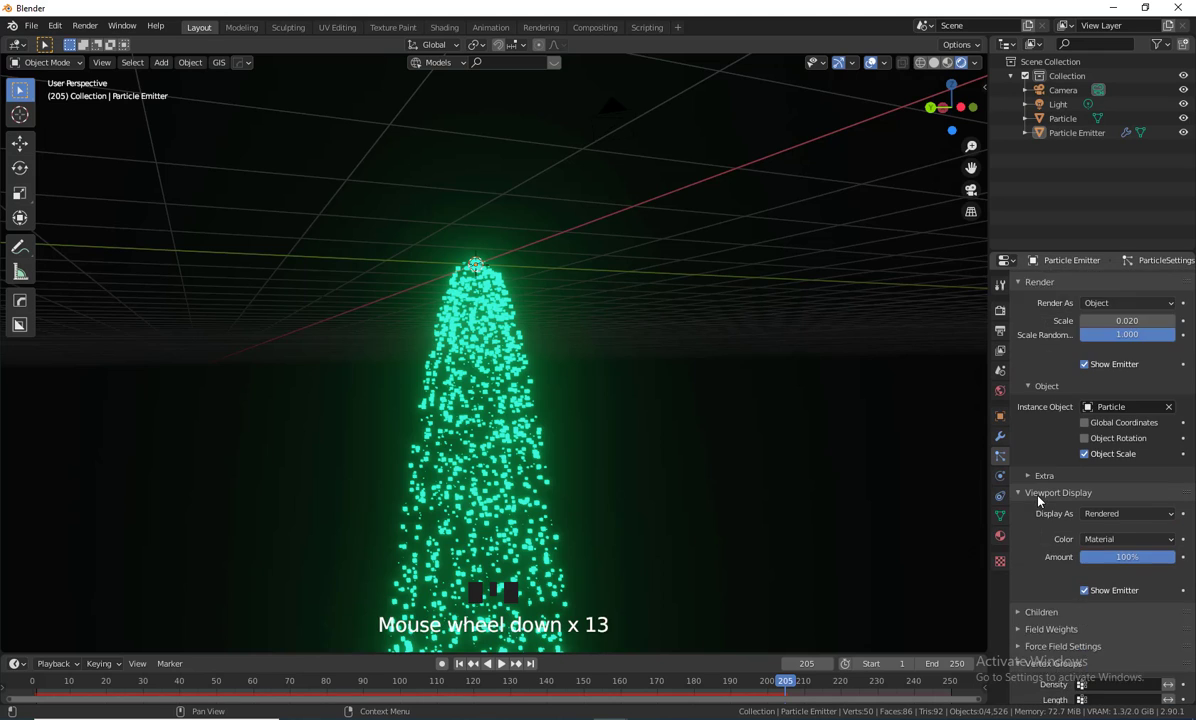
pyautogui.click(1050, 515)
pyautogui.scroll(-5, 1050, 560)
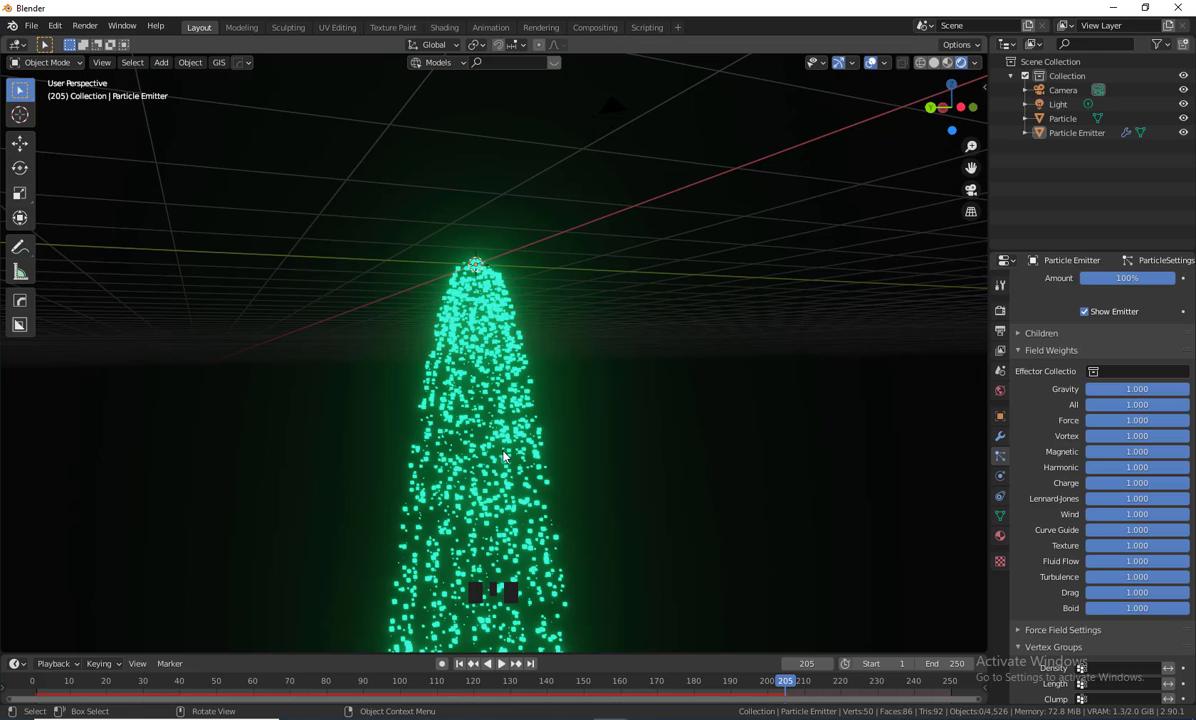
pyautogui.keyDown('shift'); pyautogui.moveTo(692, 461); pyautogui.dragTo(699, 480, button='middle'); pyautogui.keyUp('shift')
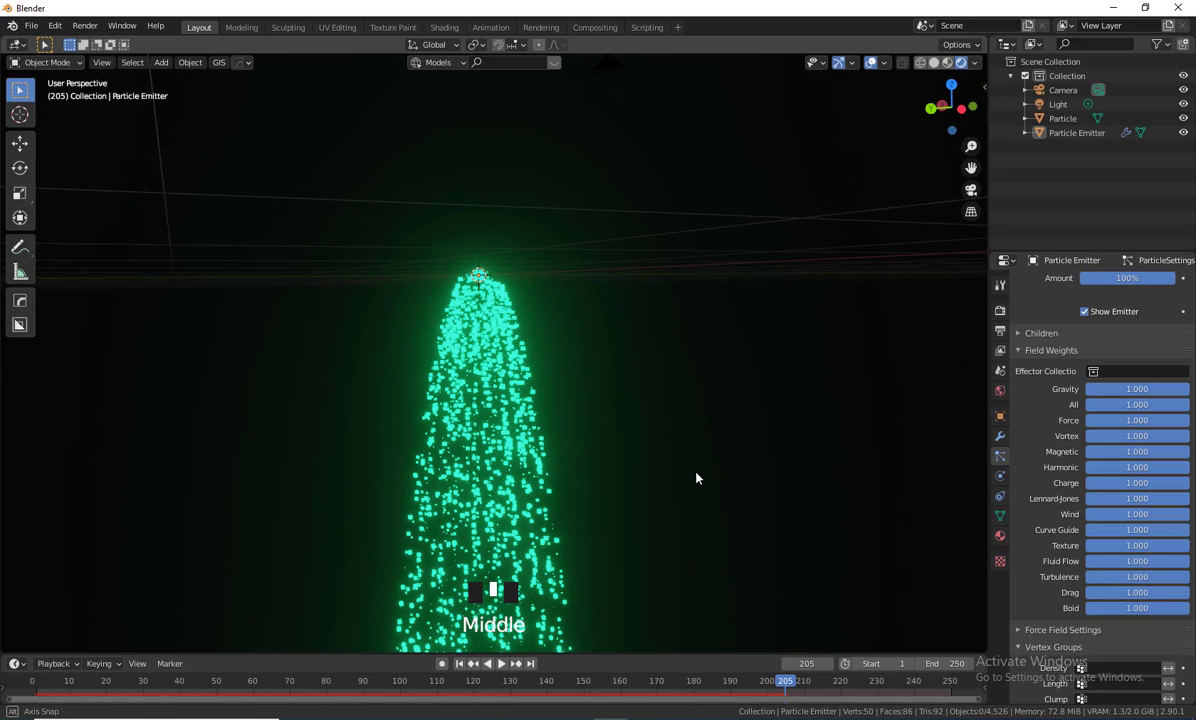
pyautogui.moveTo(1164, 389); pyautogui.dragTo(1060, 389)
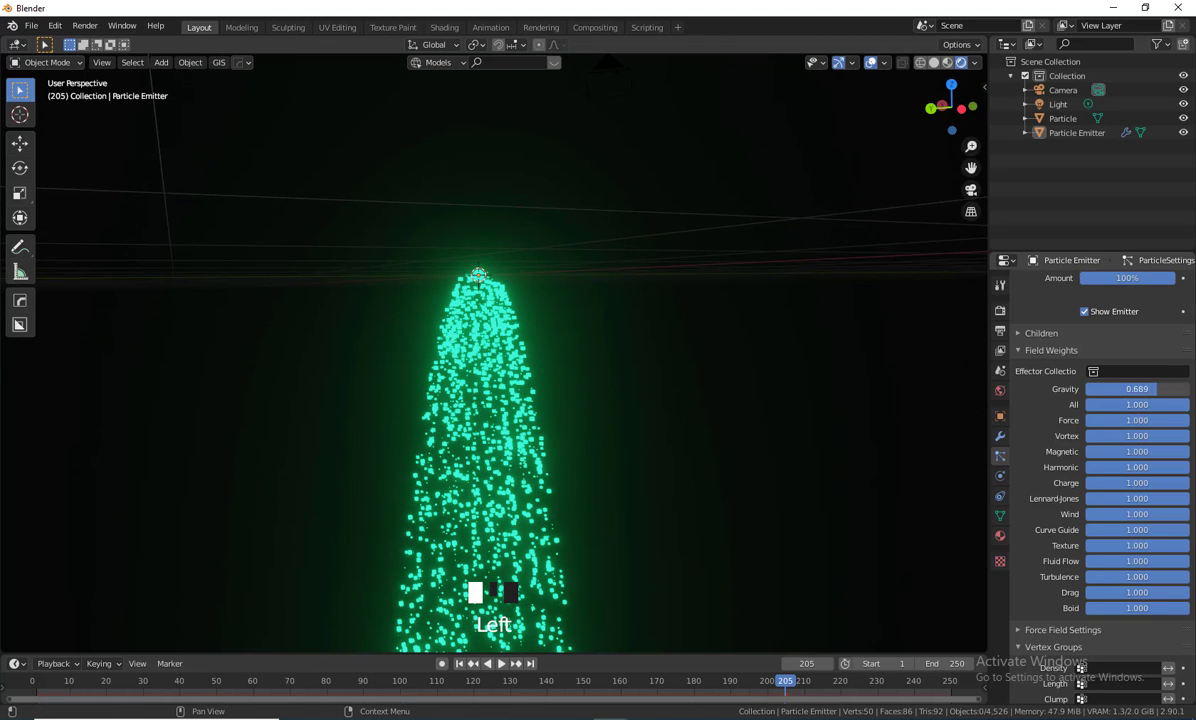
# - Play the animation from the first frame to check how the particles spread without gravity, and stop it
pyautogui.click(460, 664)
pyautogui.click(500, 664)
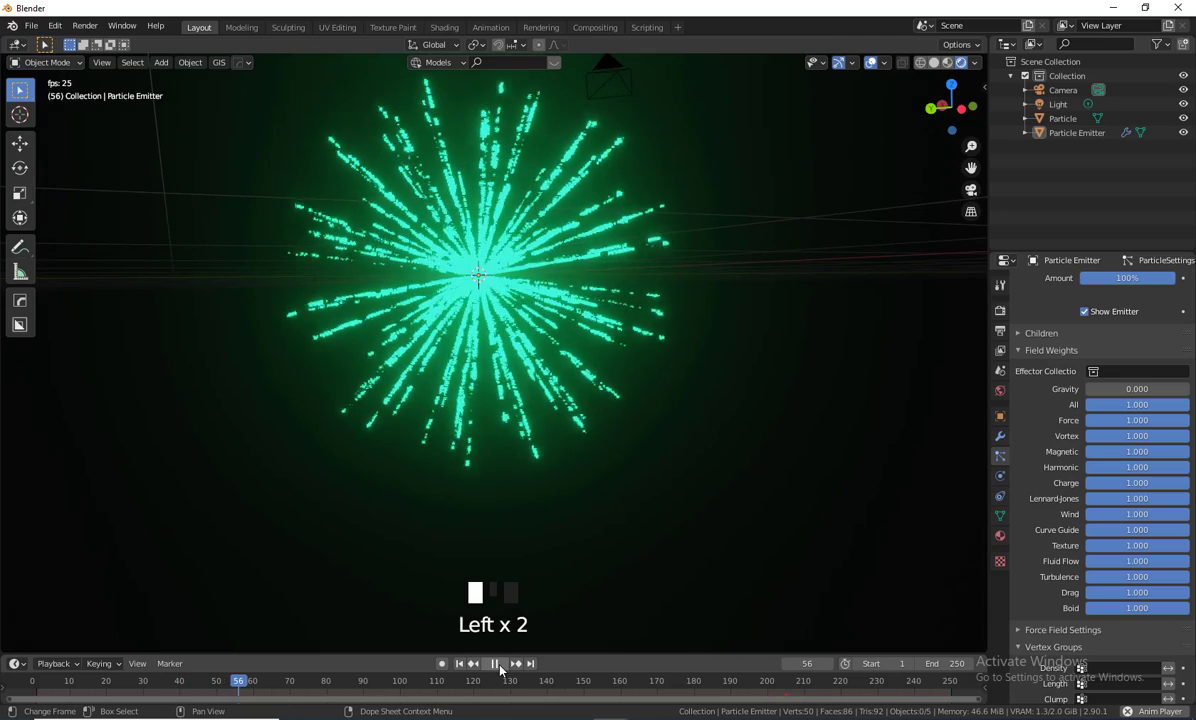
pyautogui.click(496, 664)
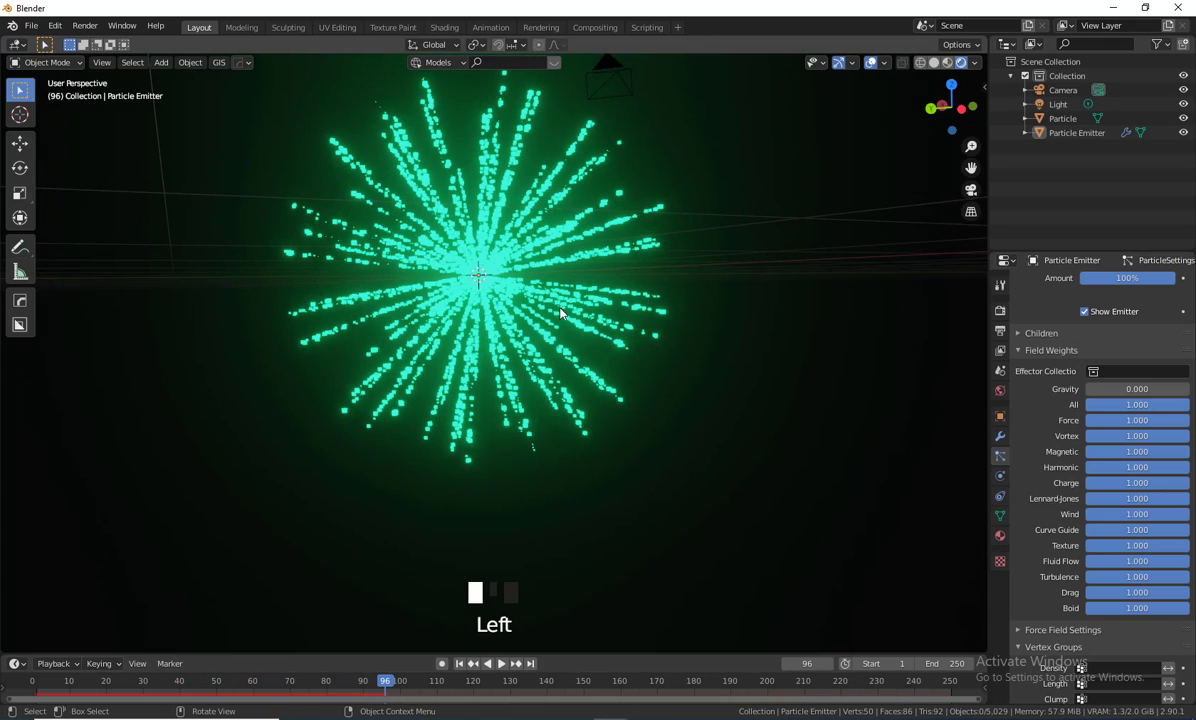
# - Try a Gravity field weight of about 0.4, replay the animation from the first frame, and stop it
pyautogui.moveTo(1102, 390); pyautogui.dragTo(1127, 389)
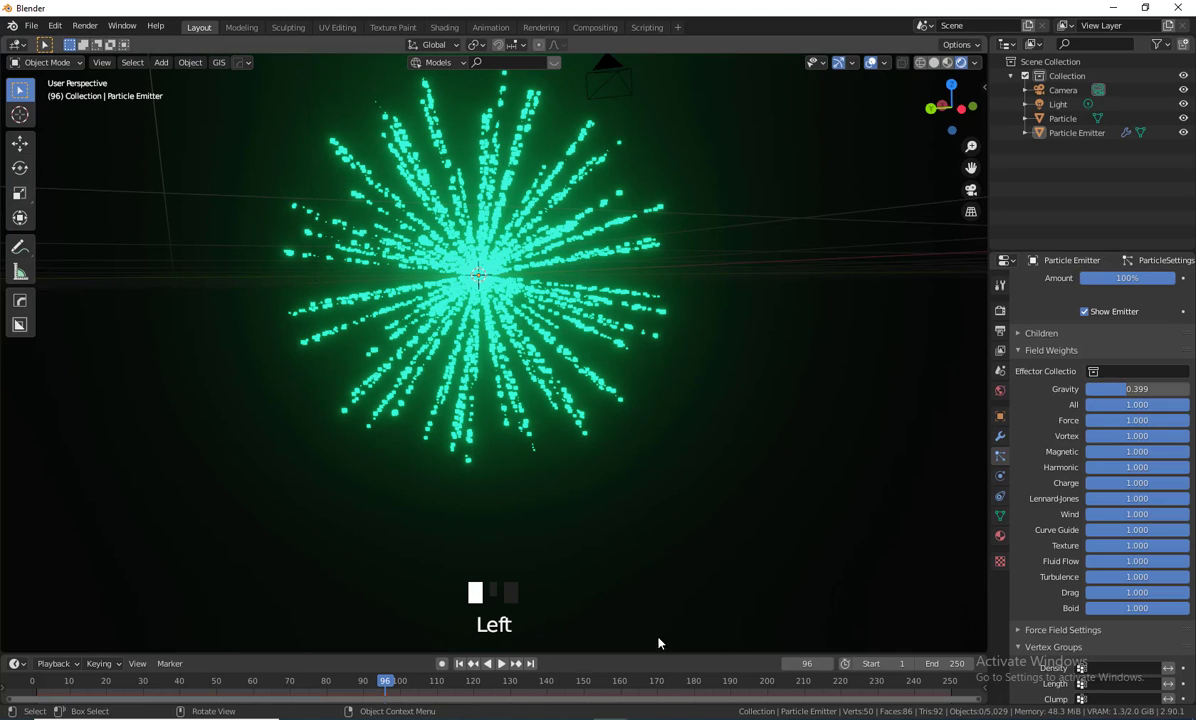
pyautogui.click(459, 665)
pyautogui.click(502, 665)
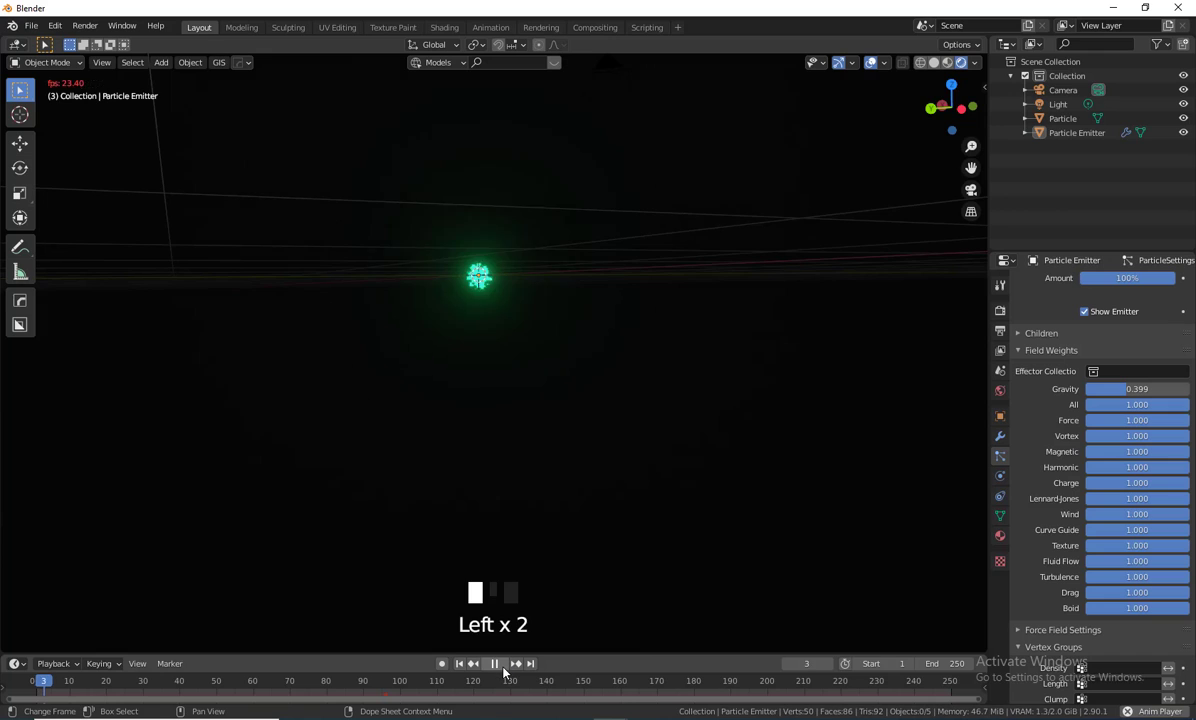
pyautogui.click(495, 664)
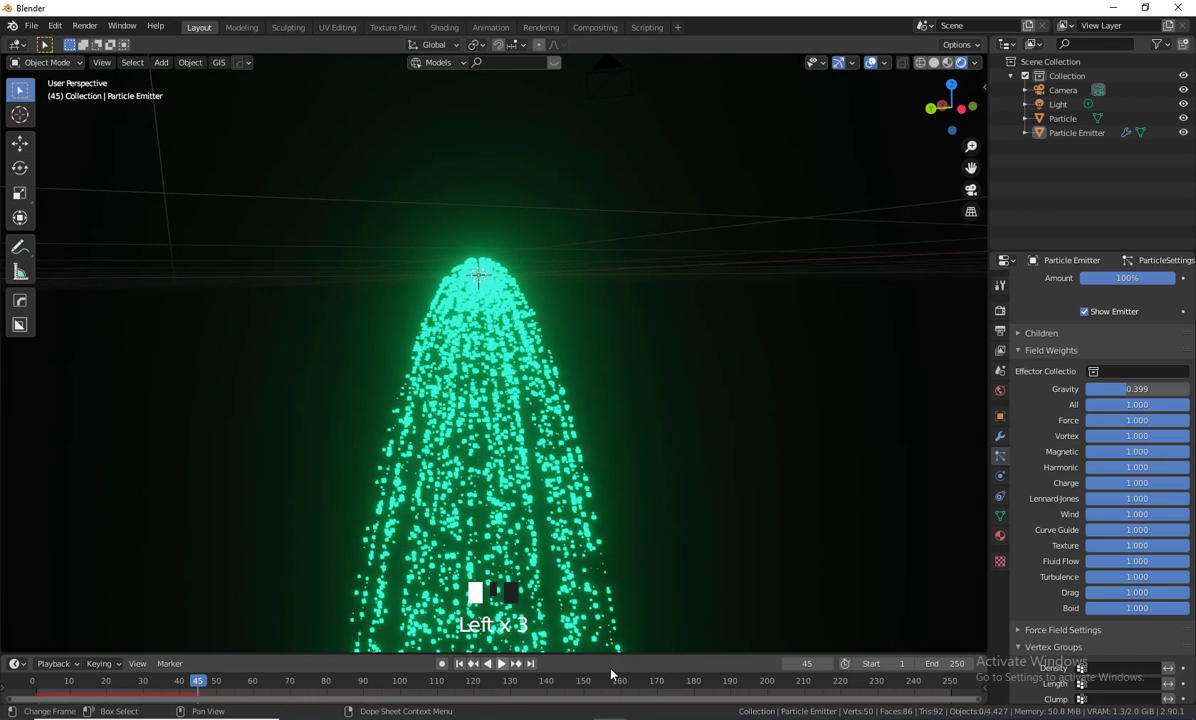
# - Set the Gravity field weight back to 0, replay the animation from the first frame, and stop it
pyautogui.moveTo(1088, 389); pyautogui.dragTo(1050, 389)
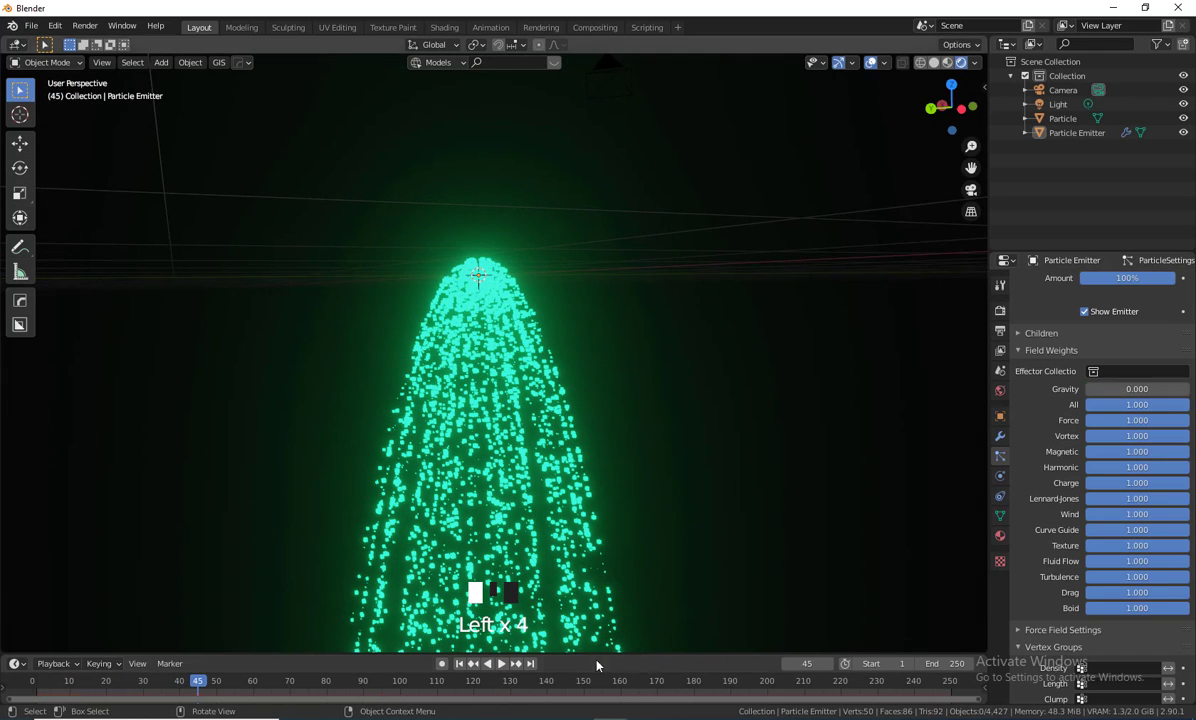
pyautogui.click(459, 664)
pyautogui.click(502, 664)
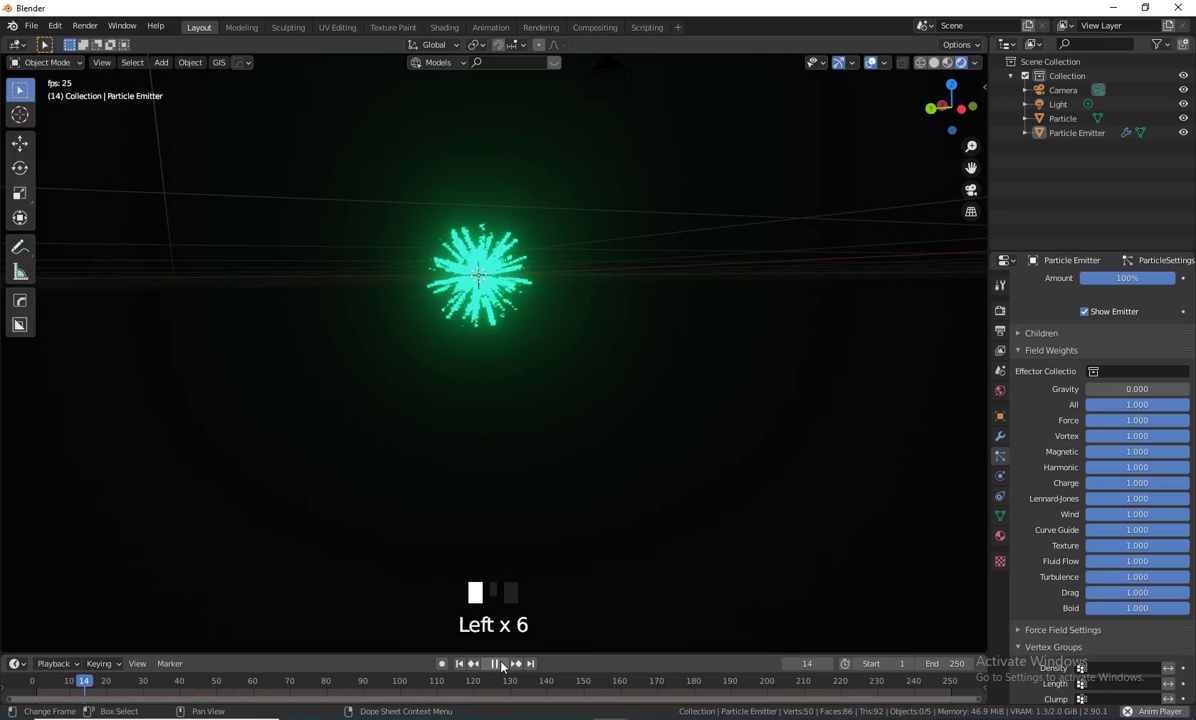
pyautogui.click(497, 664)
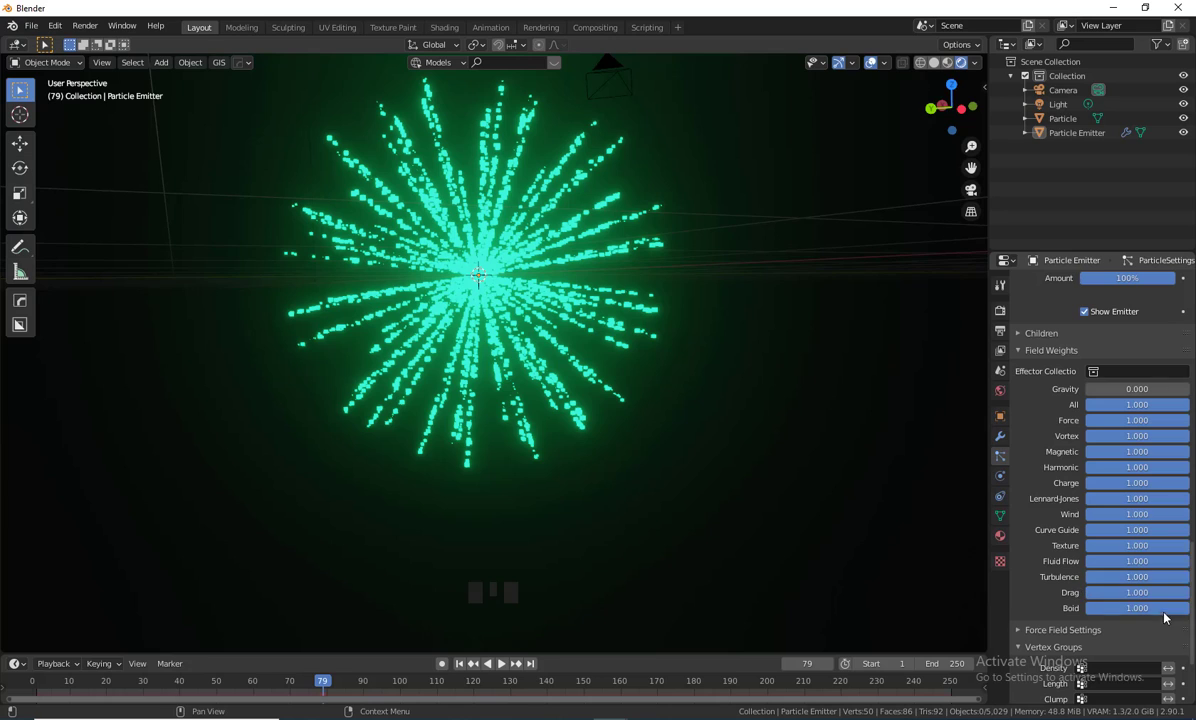
# - Try the All and Force field weights at 0 and restore both to 1
pyautogui.click(1159, 405)
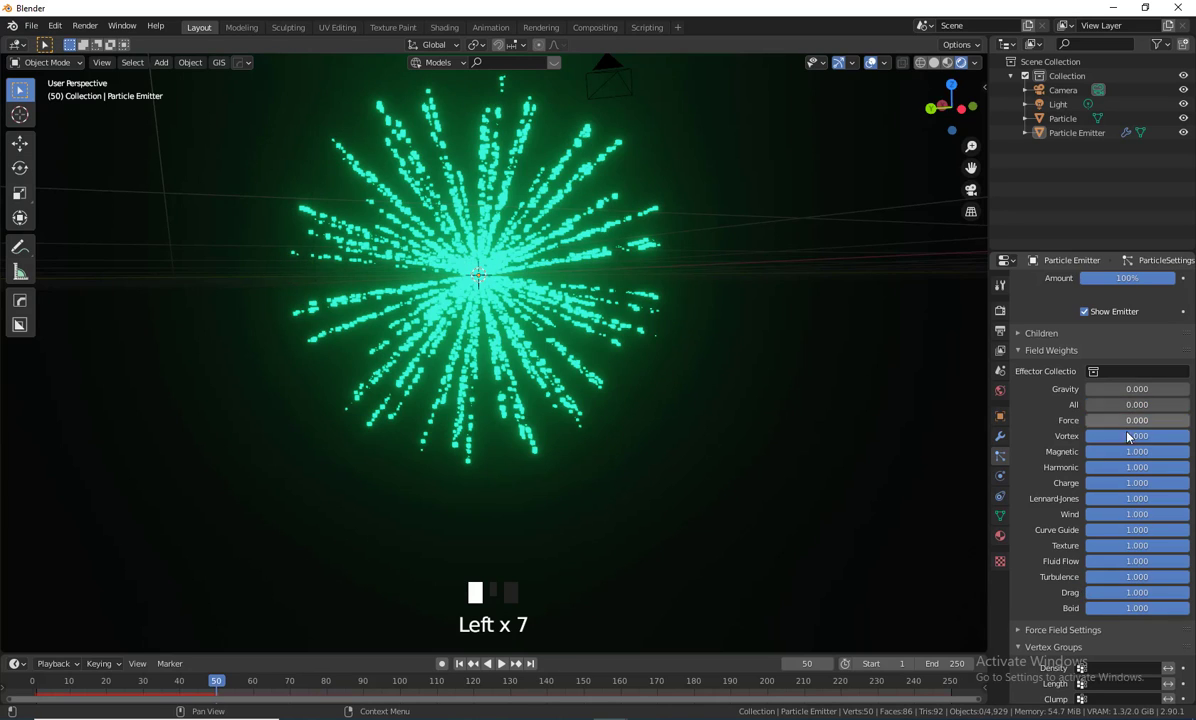
pyautogui.click(1150, 420)
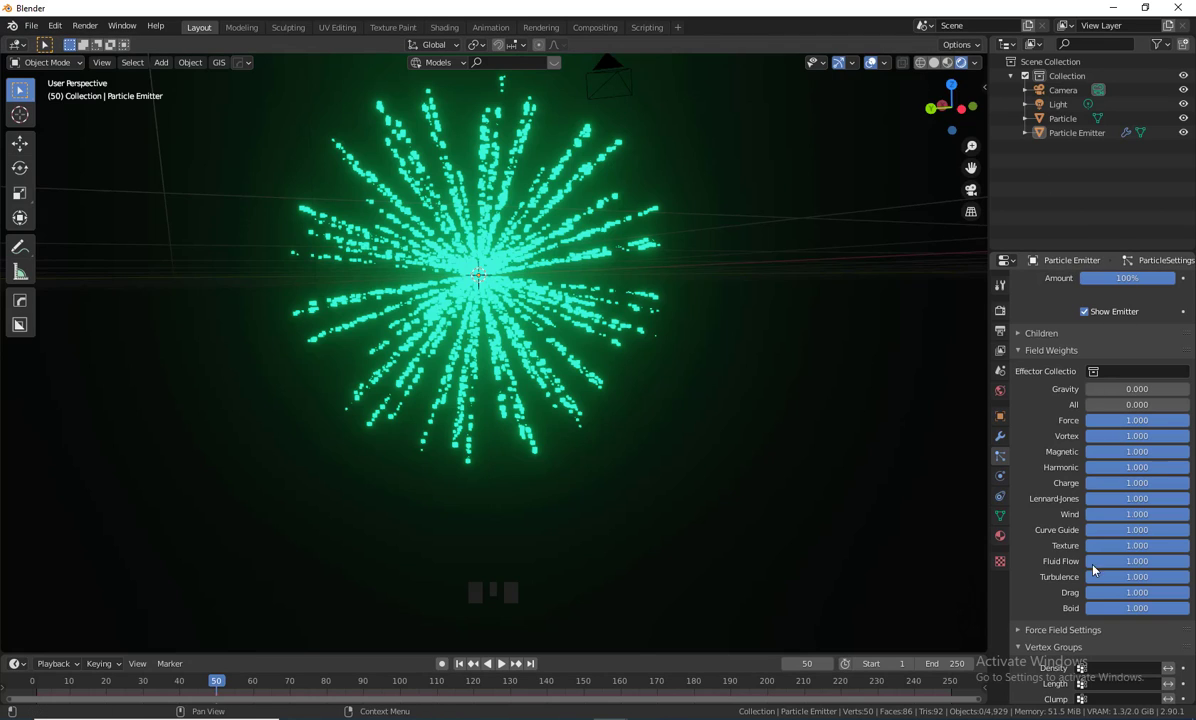
pyautogui.moveTo(1106, 407); pyautogui.dragTo(1193, 406)
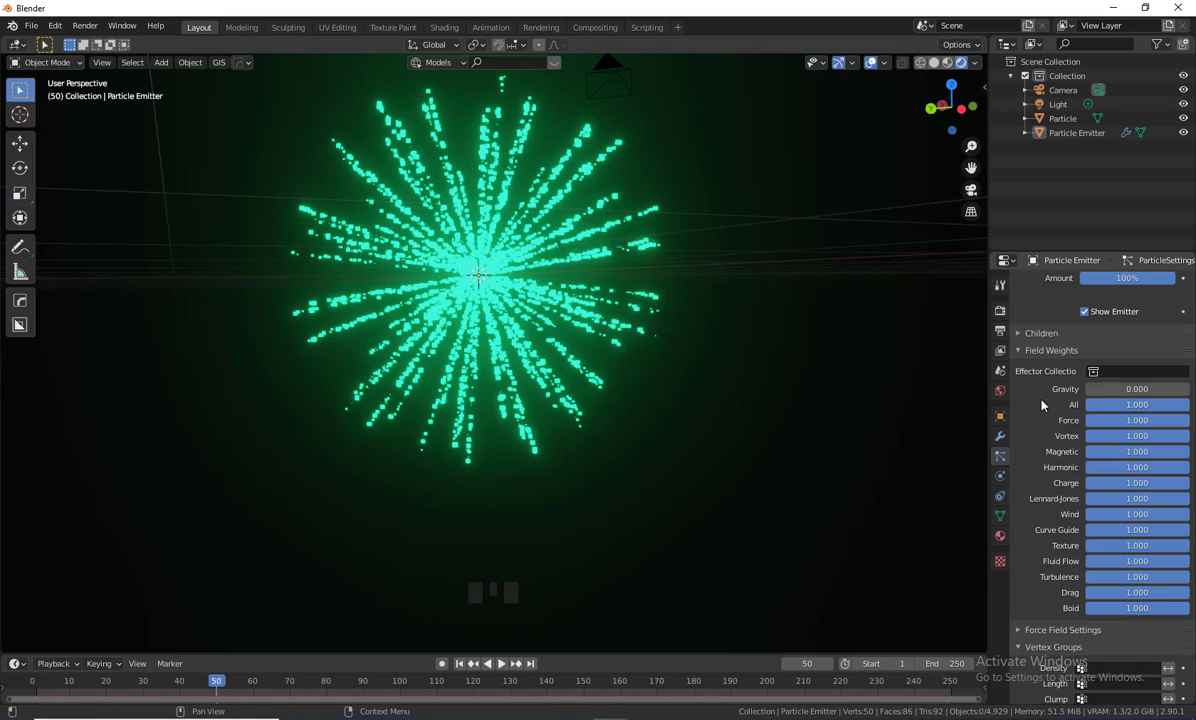
pyautogui.click(1093, 372)
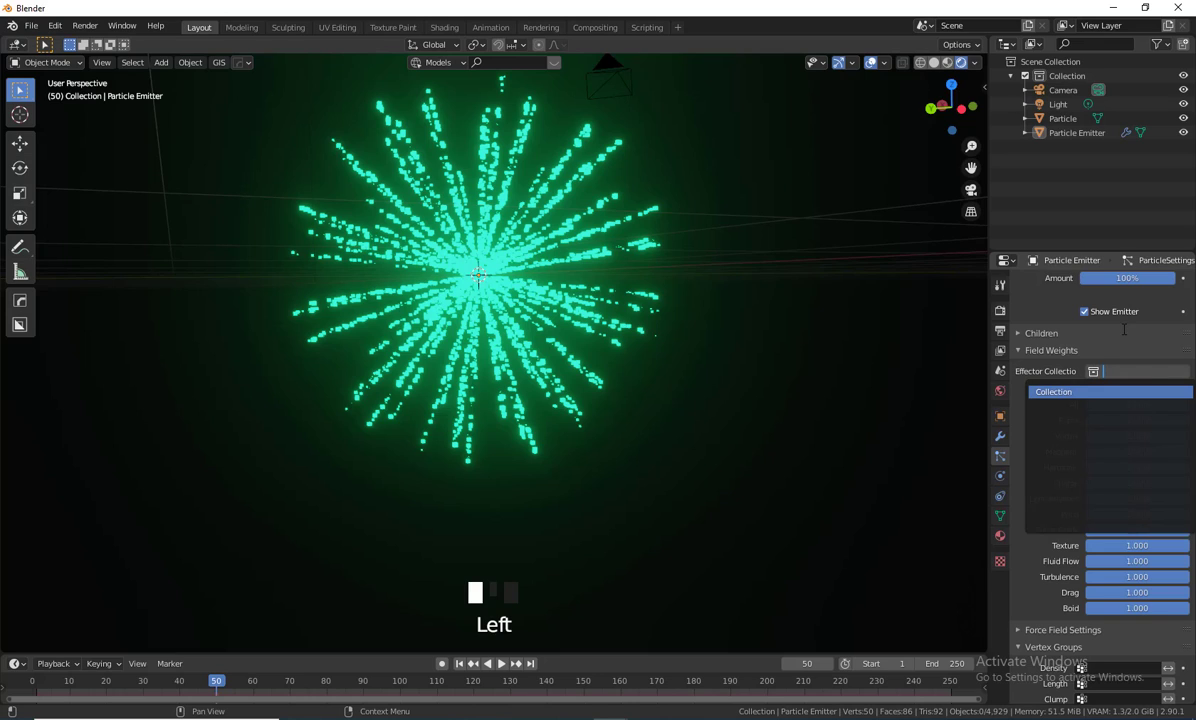
pyautogui.click(1124, 330)
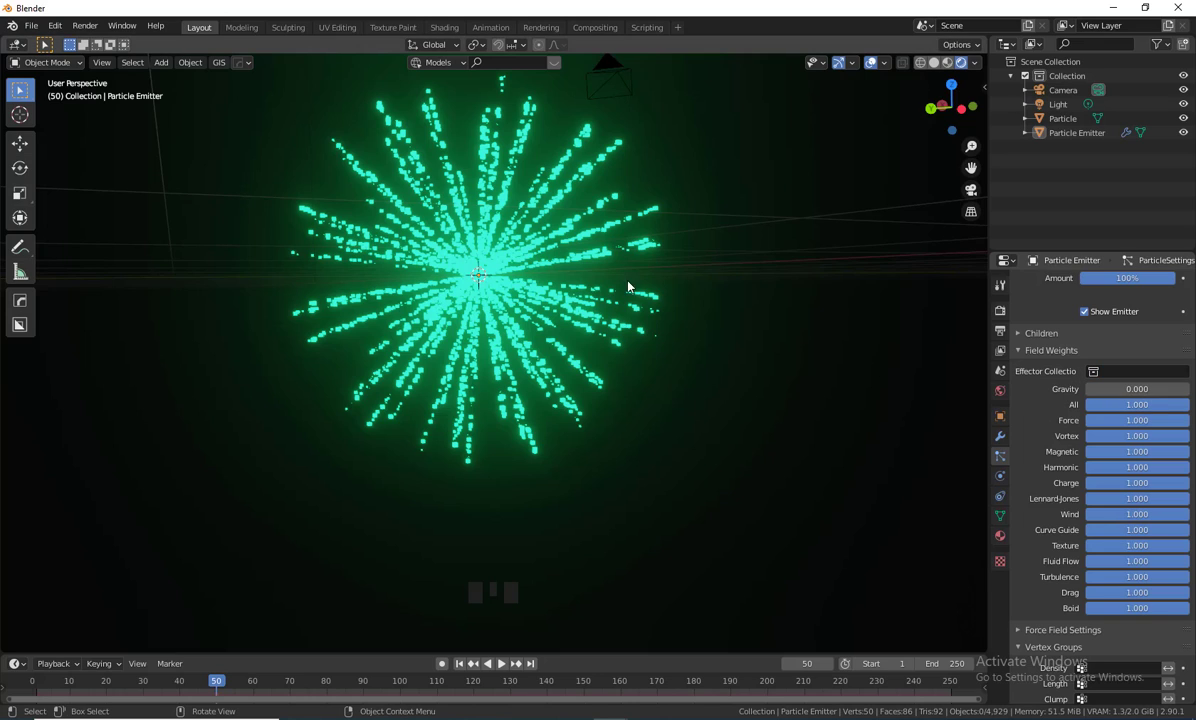
# - Replay the particle burst from the first frame, stop it, view the emitter from above, and return to the first frame
pyautogui.click(459, 664)
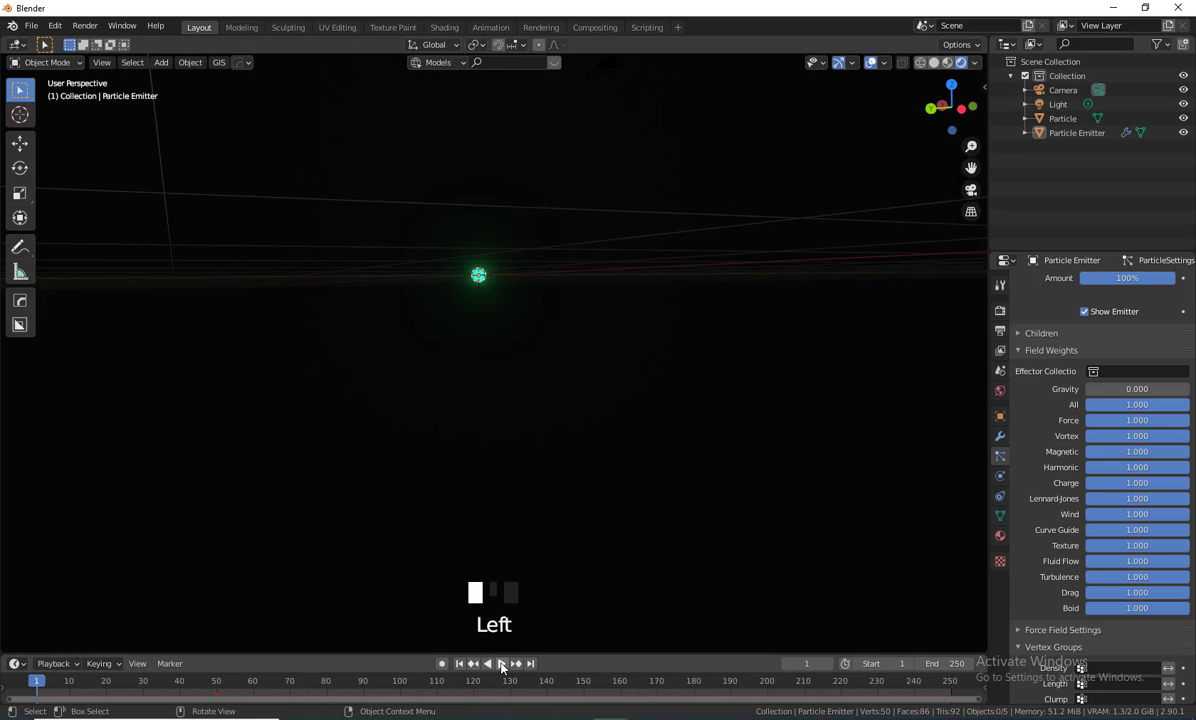
pyautogui.click(501, 664)
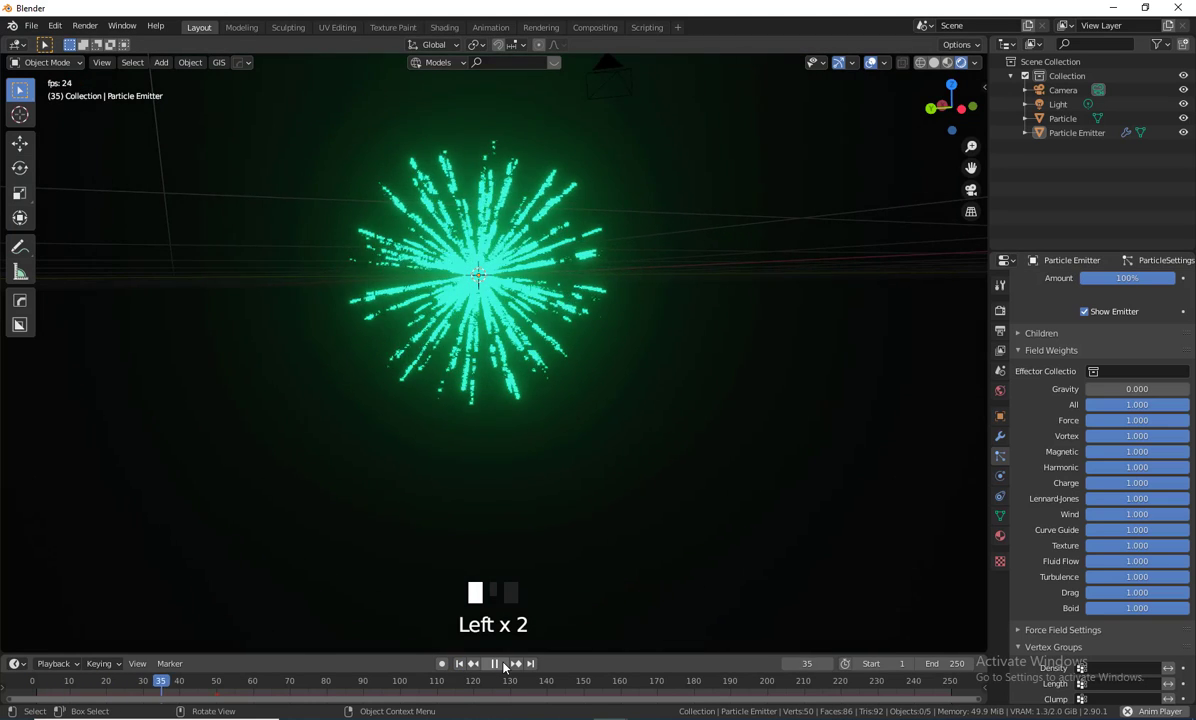
pyautogui.click(504, 666)
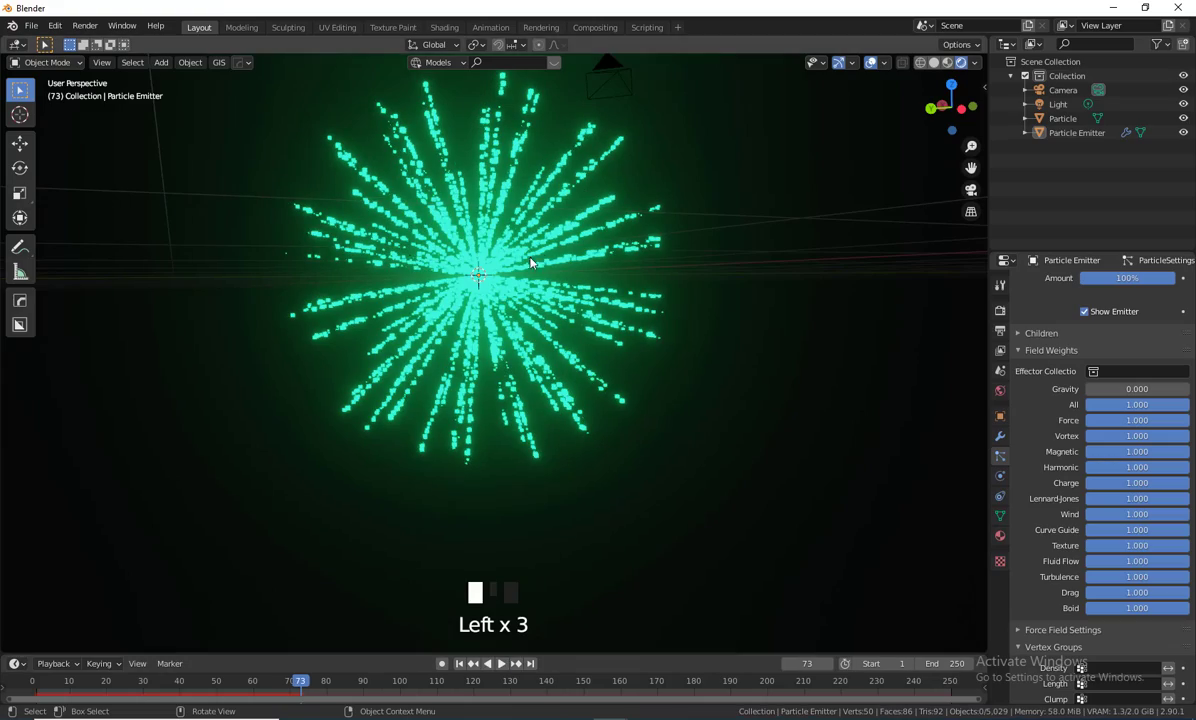
pyautogui.moveTo(649, 435); pyautogui.dragTo(651, 487, button='middle')
pyautogui.click(459, 665)
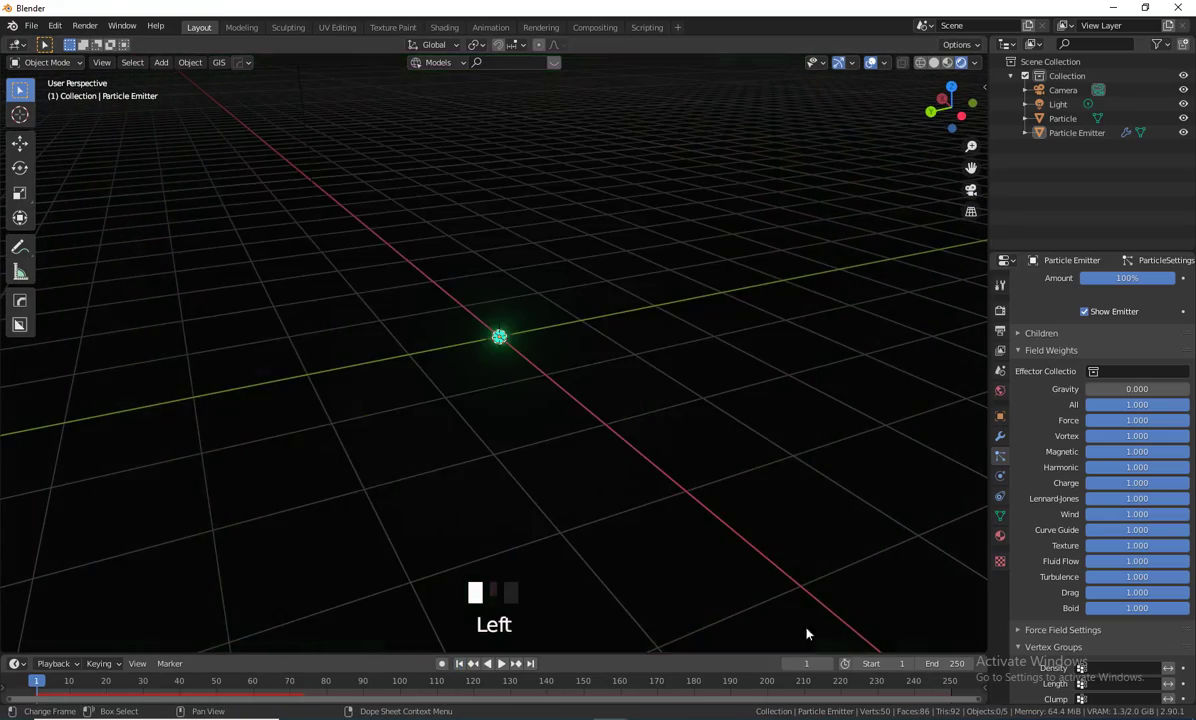
pyautogui.moveTo(626, 547); pyautogui.dragTo(721, 547, button='middle')
pyautogui.scroll(-2, 667, 563)
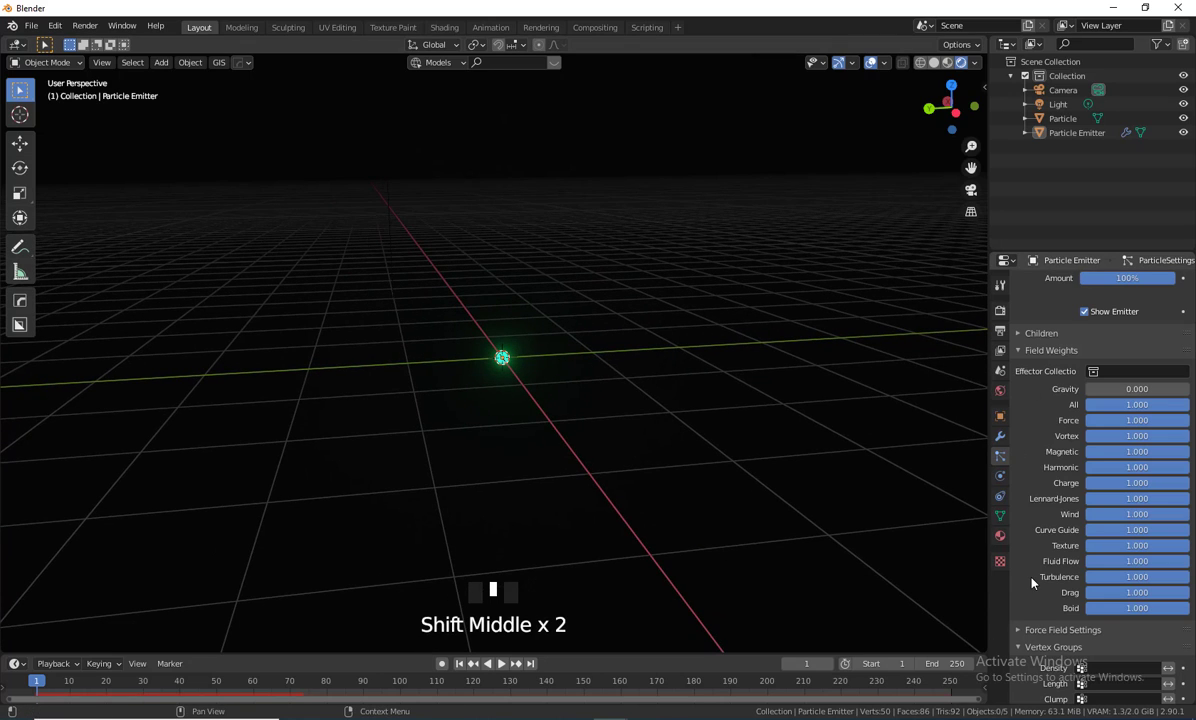
pyautogui.scroll(-4, 1031, 625)
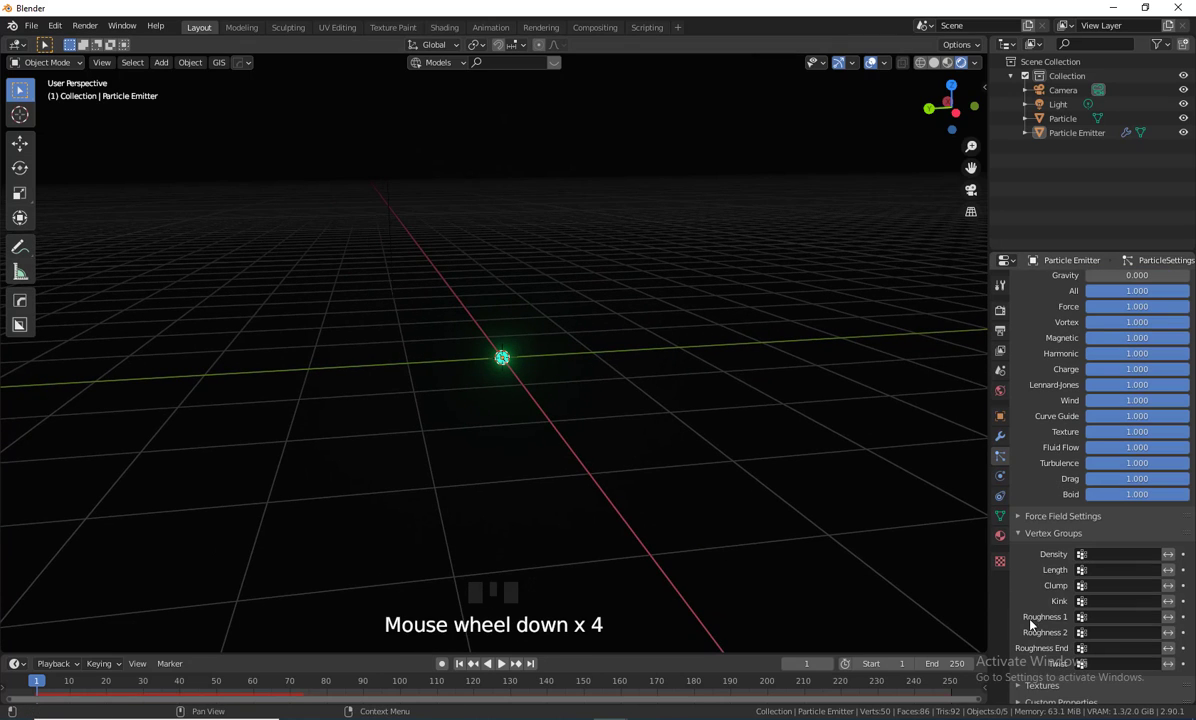
# - Collapse the Vertex Groups settings and review the emitter's Viewport Display and Render settings
pyautogui.click(1020, 536)
pyautogui.scroll(-4, 1036, 529)
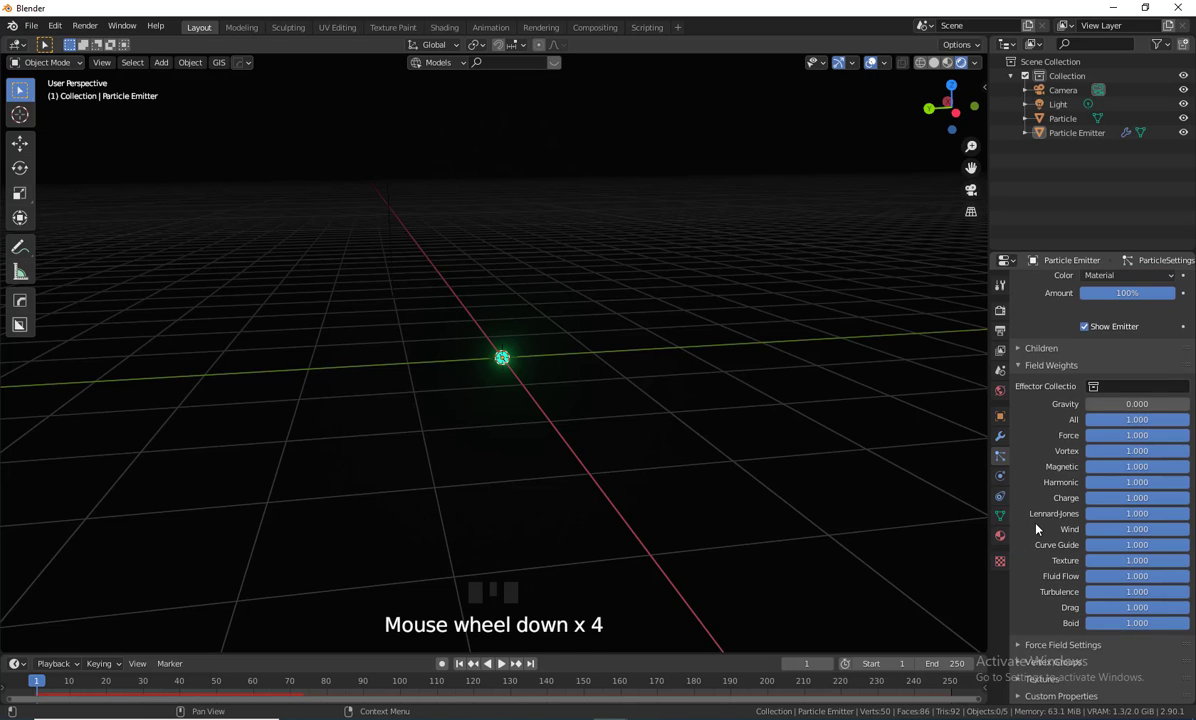
pyautogui.scroll(3, 1066, 517)
pyautogui.scroll(3, 1077, 491)
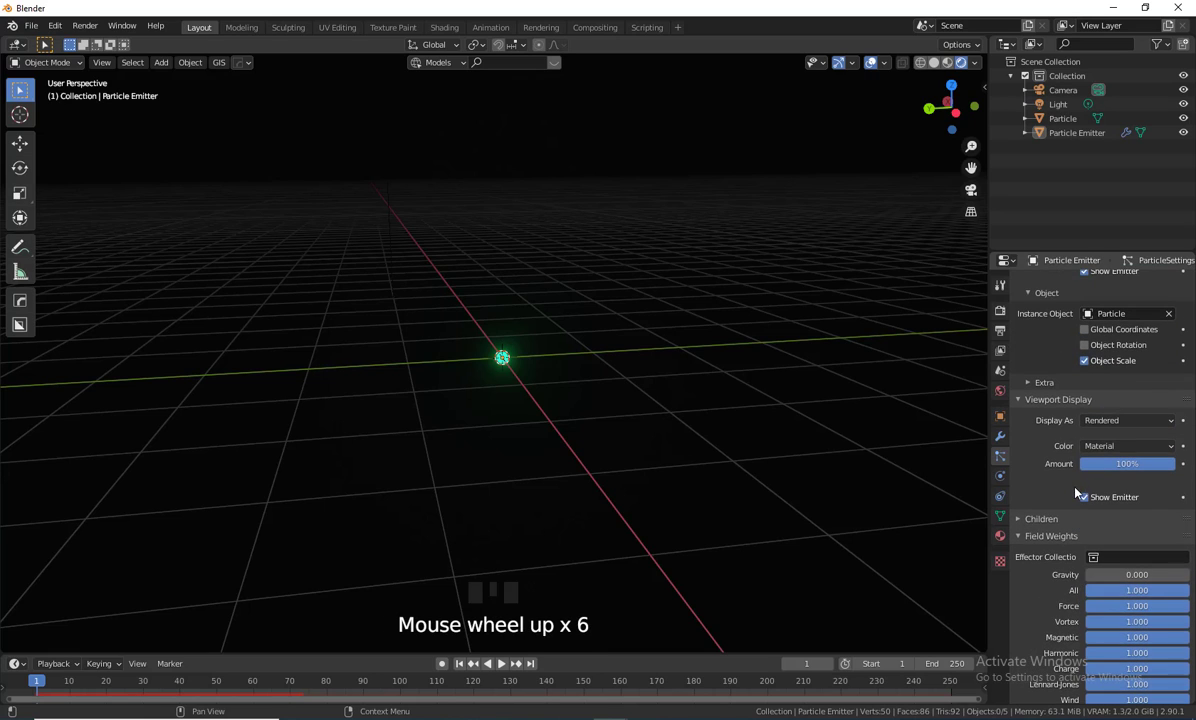
pyautogui.scroll(3, 1087, 478)
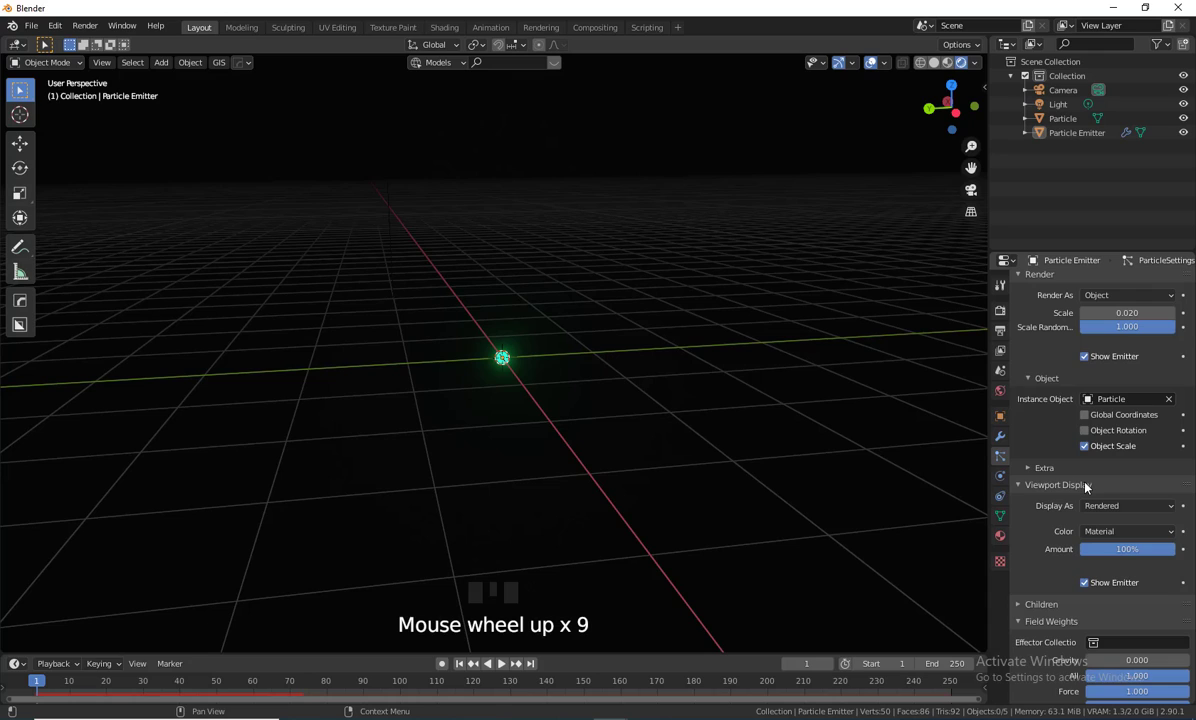
pyautogui.scroll(1, 1086, 486)
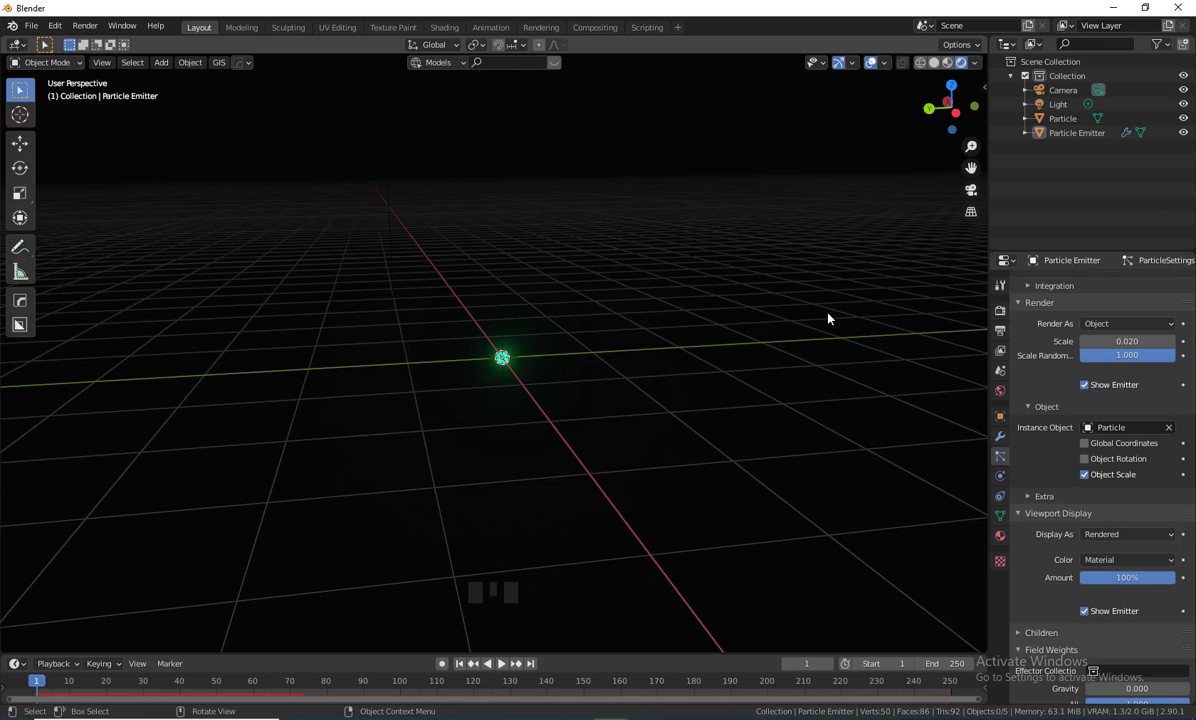
# - Select the Particle Emitter and add a Turbulence force field at the world origin
pyautogui.click(1070, 134)
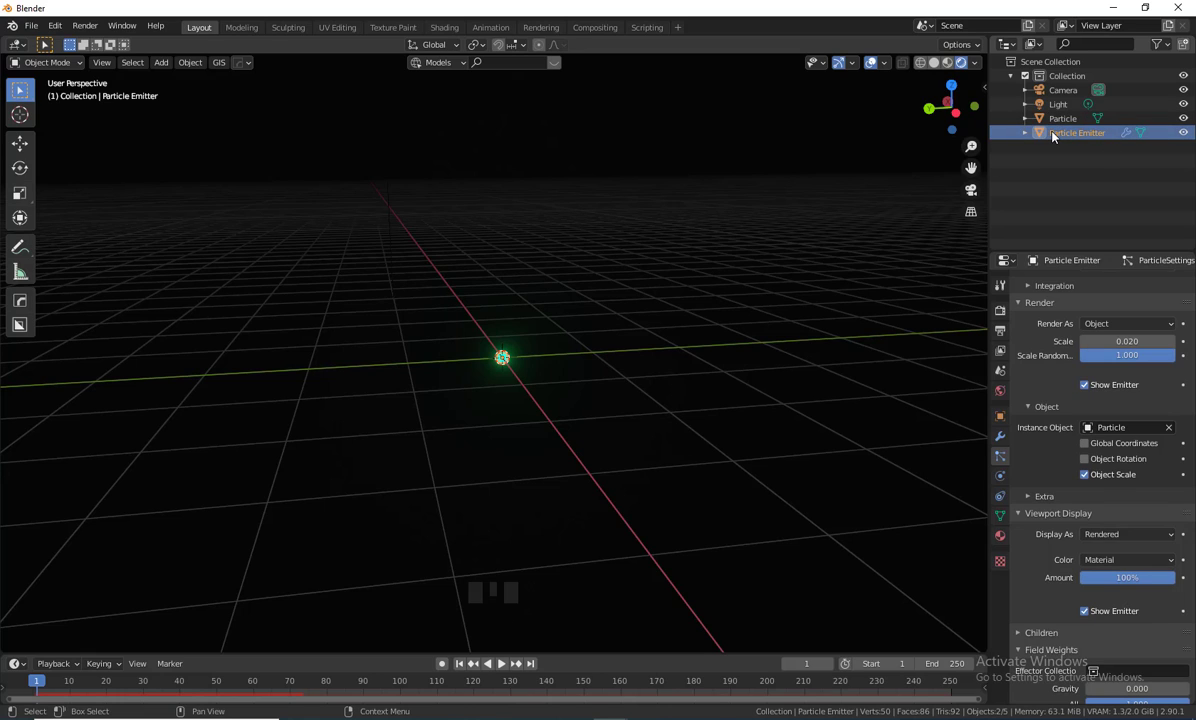
pyautogui.click(1052, 136)
pyautogui.click(1063, 118)
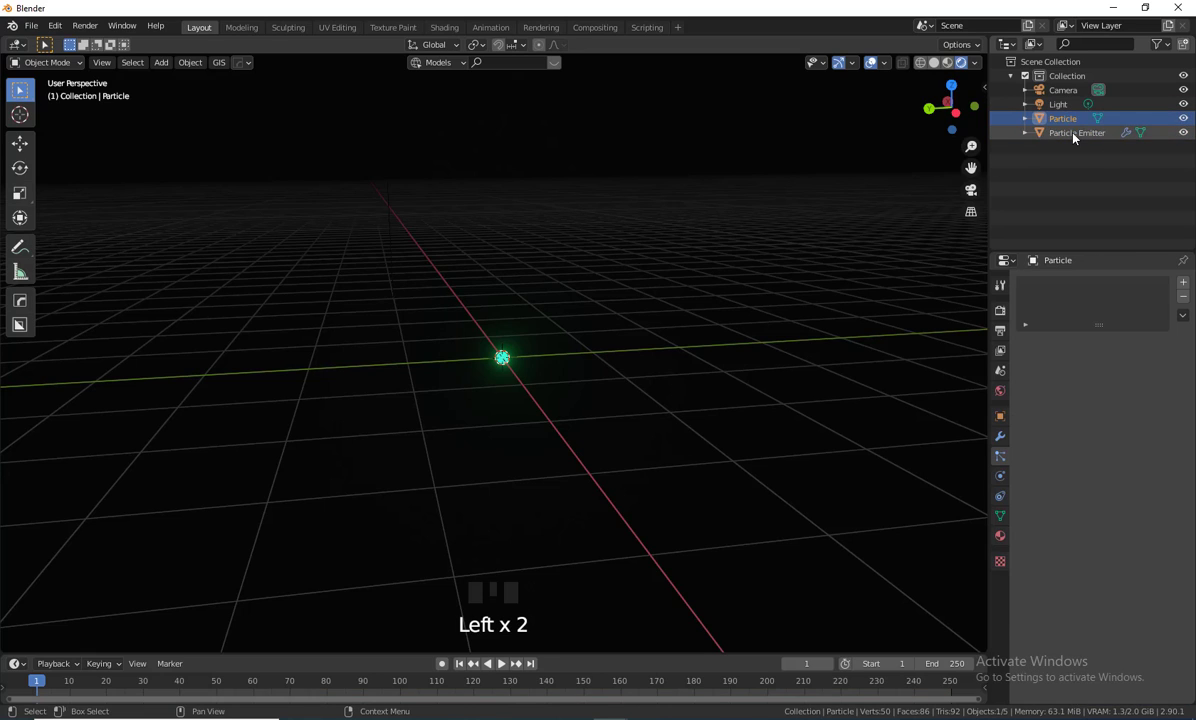
pyautogui.click(1074, 134)
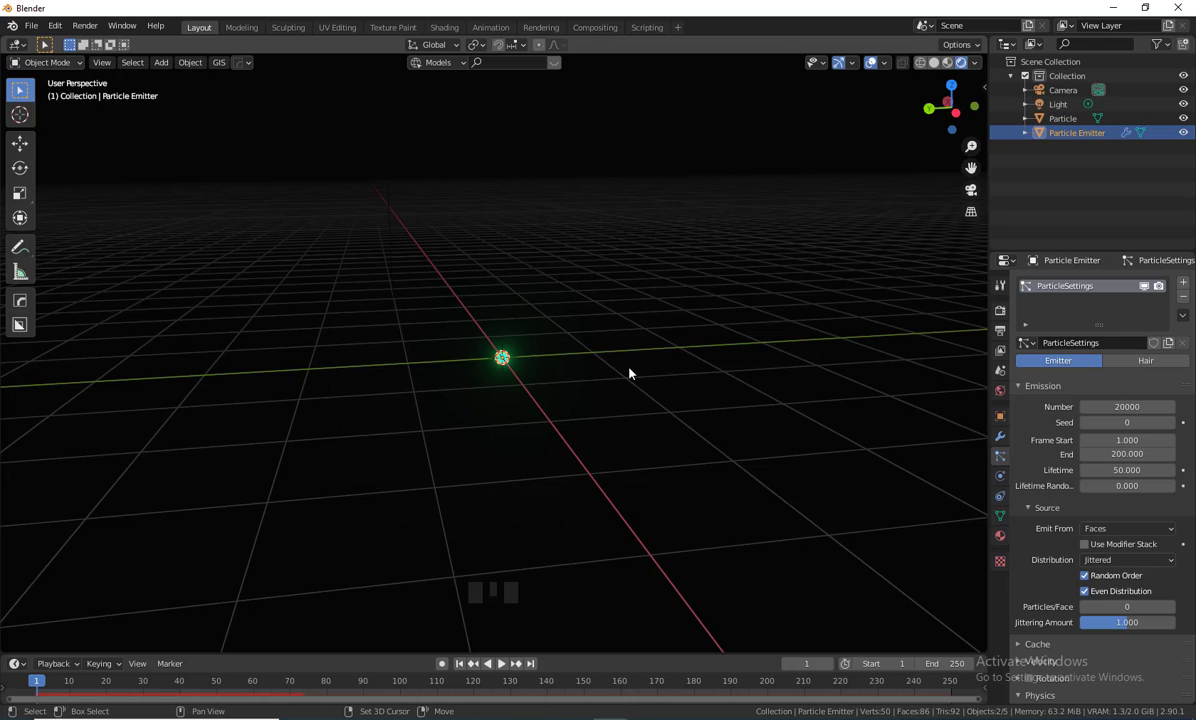
pyautogui.hotkey('shift', 'a')
pyautogui.moveTo(614, 624)
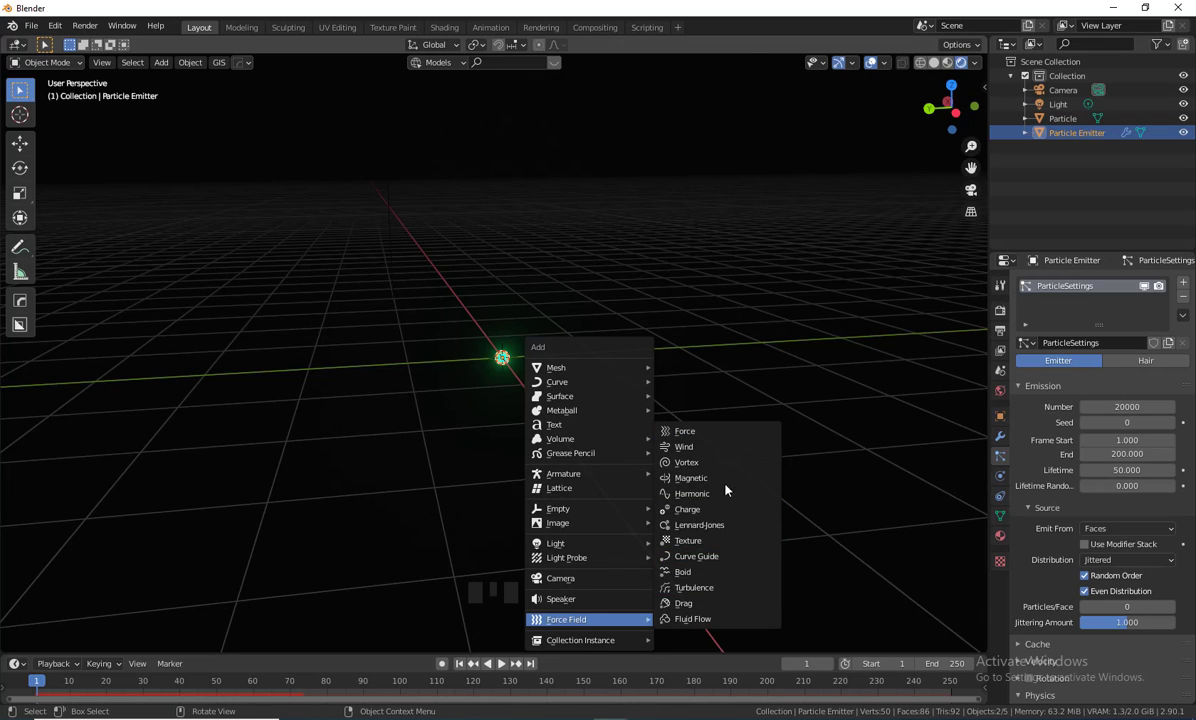
pyautogui.click(716, 588)
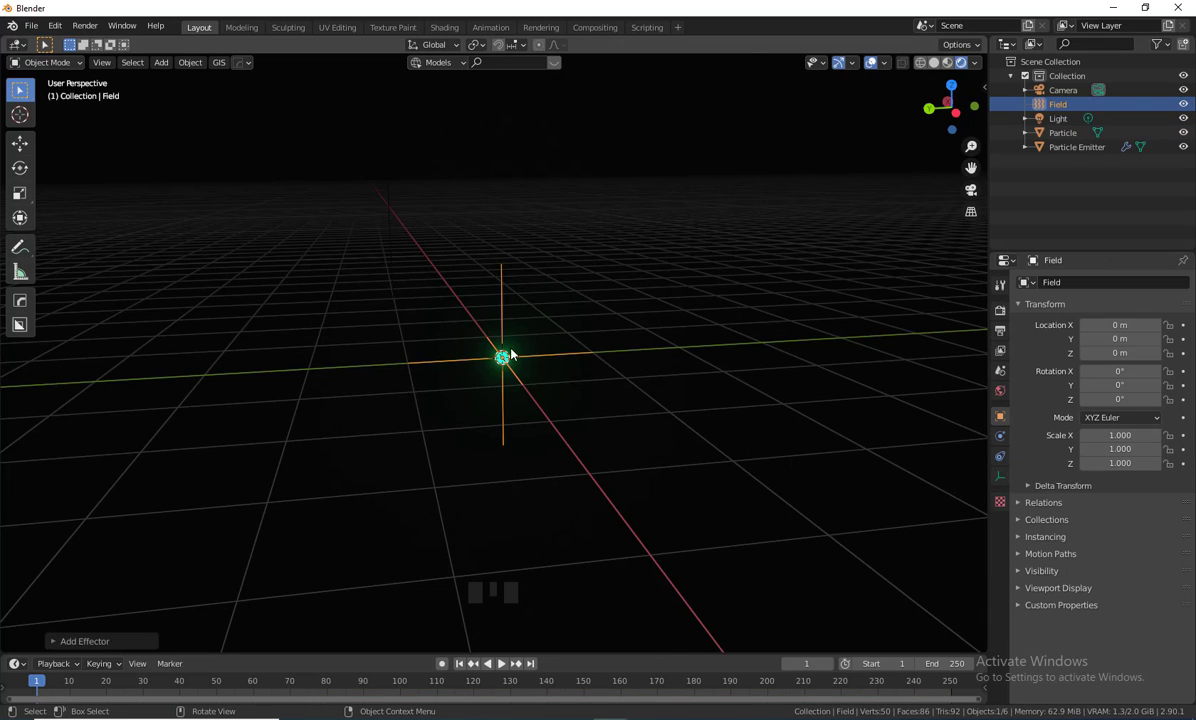
# - Play the particle animation from the first frame with the Turbulence field at its default settings, and stop it
pyautogui.click(475, 664)
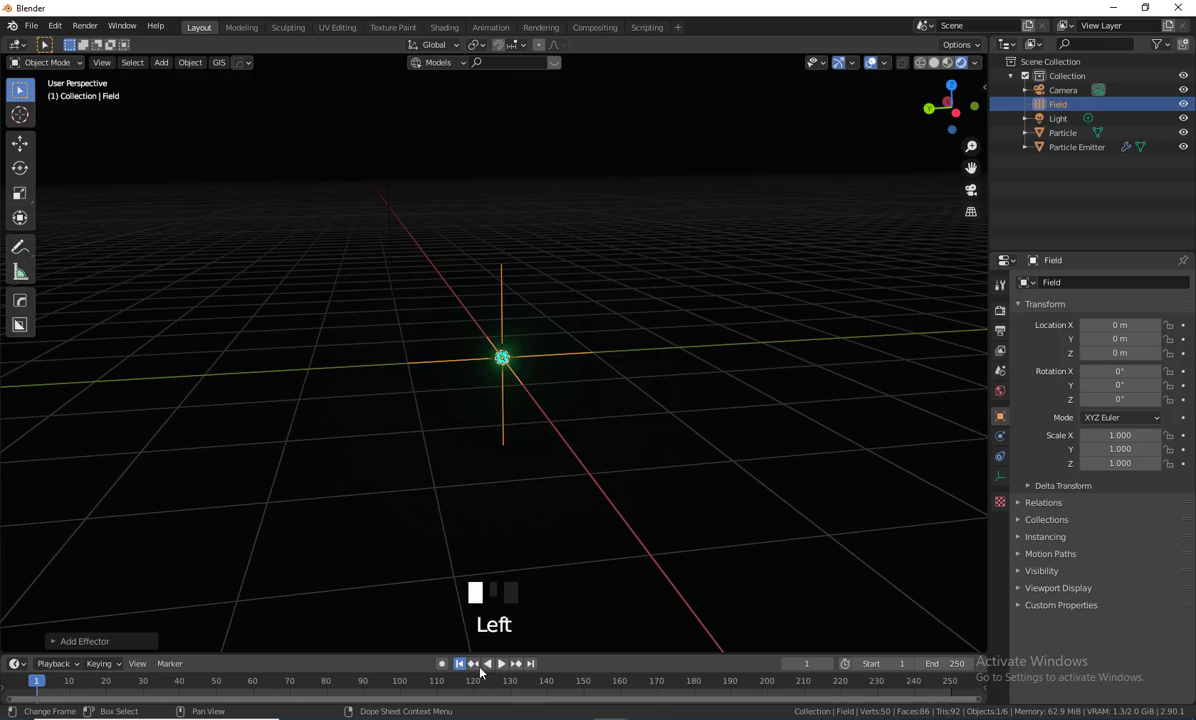
pyautogui.click(501, 664)
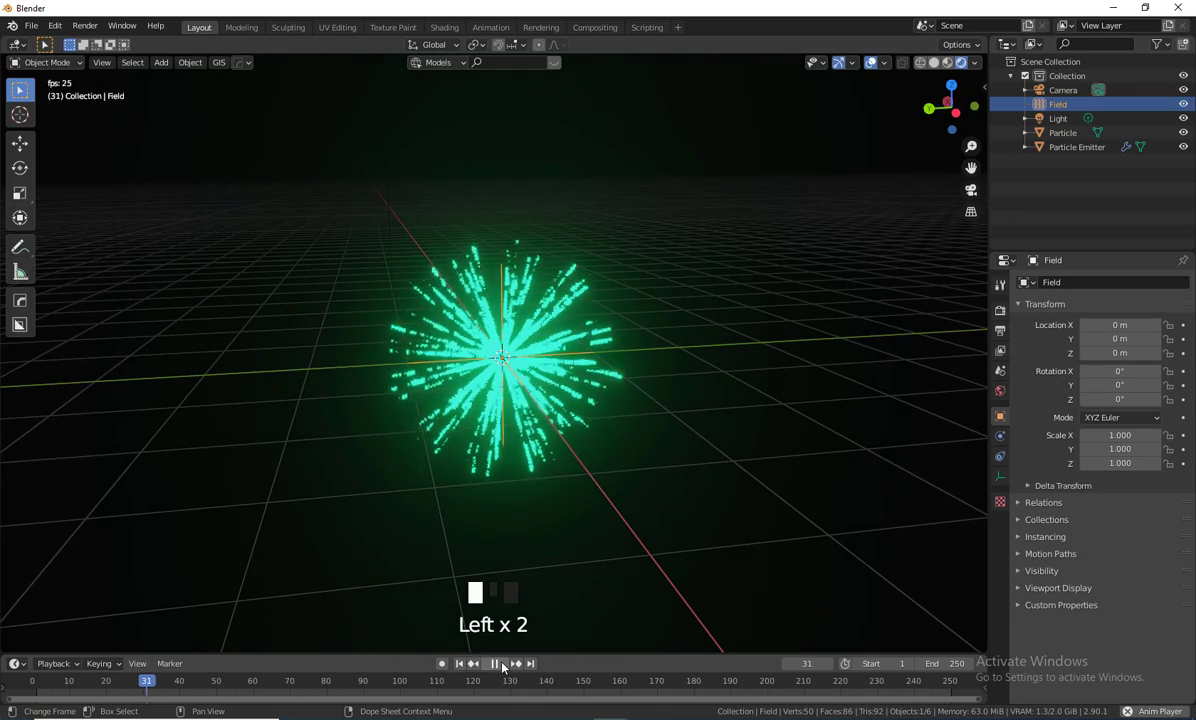
pyautogui.click(496, 664)
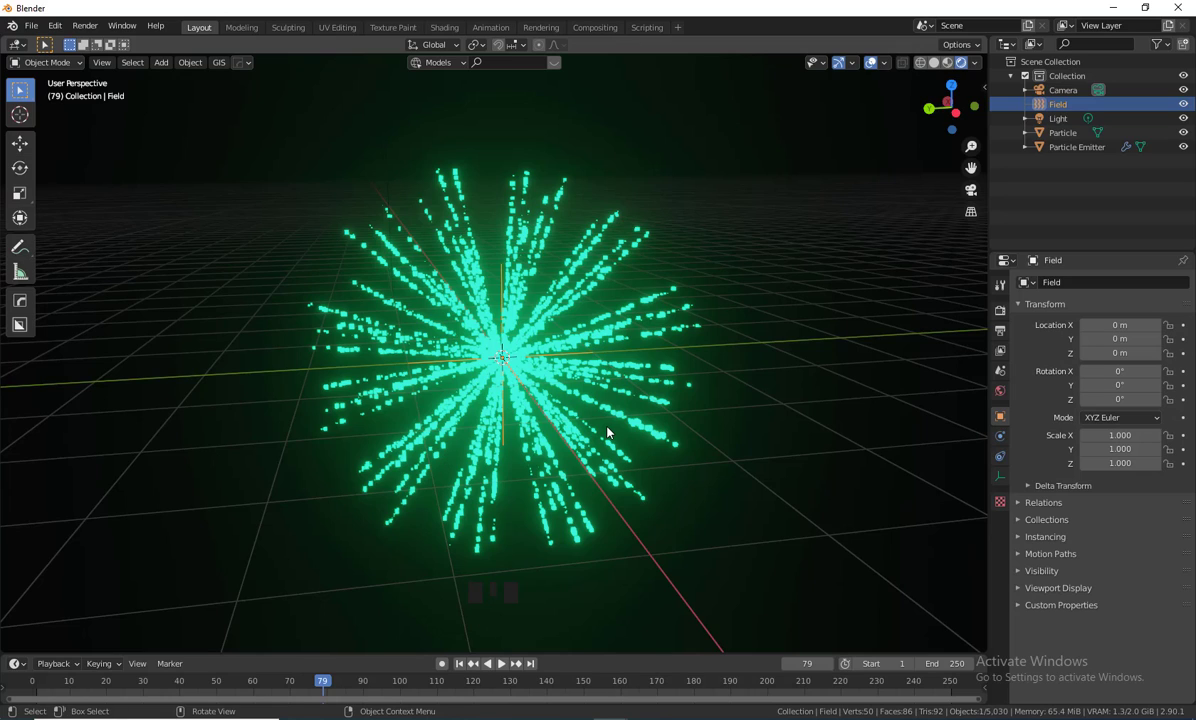
# - Set the Turbulence force field's Strength to 60, replay the animation from the first frame, and stop it
pyautogui.click(999, 436)
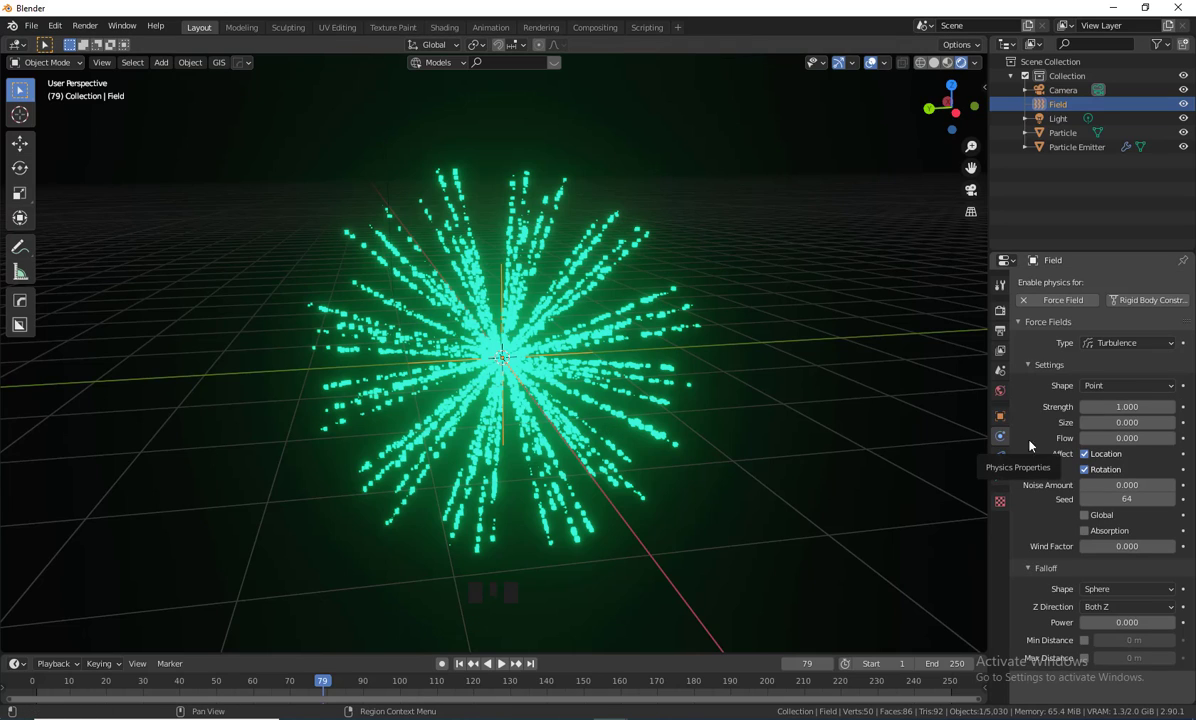
pyautogui.click(1150, 407)
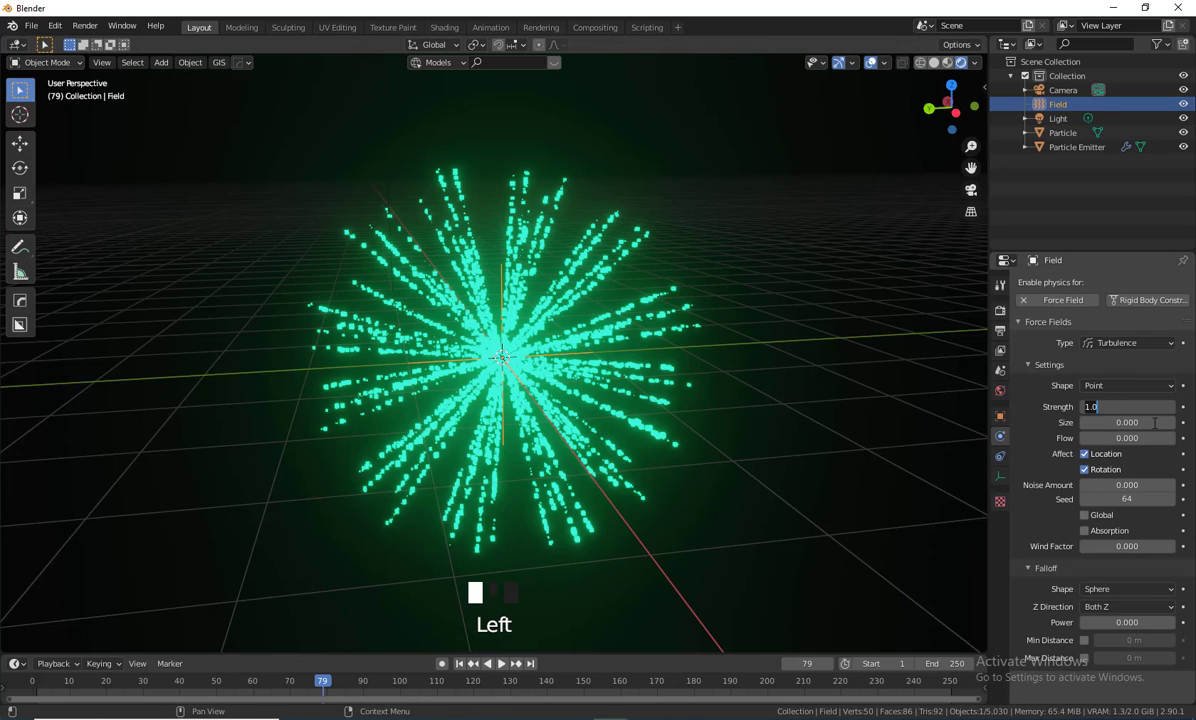
pyautogui.write('60')
pyautogui.press('Return')
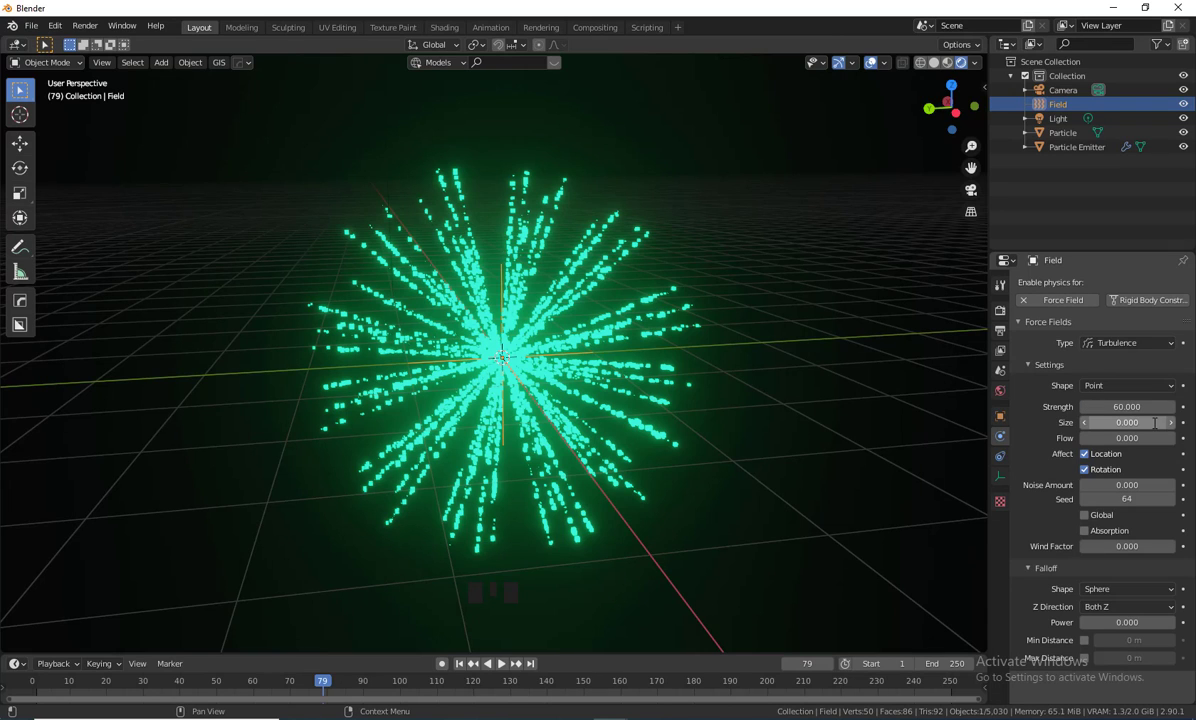
pyautogui.click(459, 664)
pyautogui.click(500, 664)
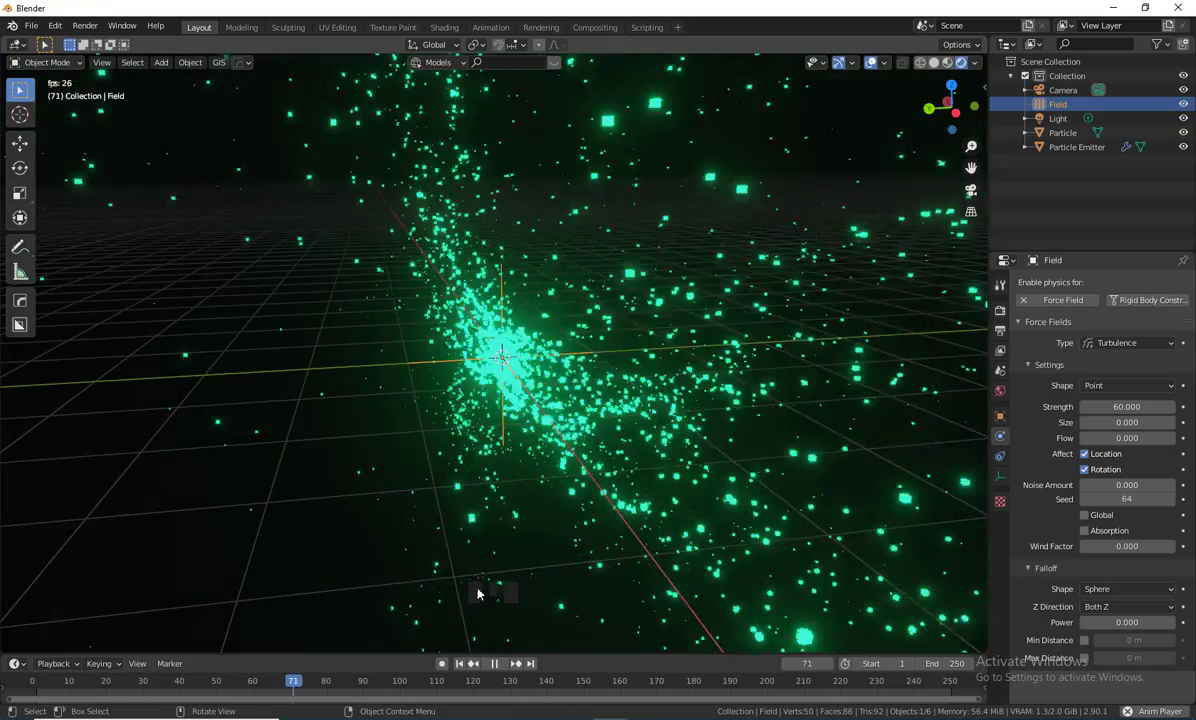
pyautogui.click(497, 664)
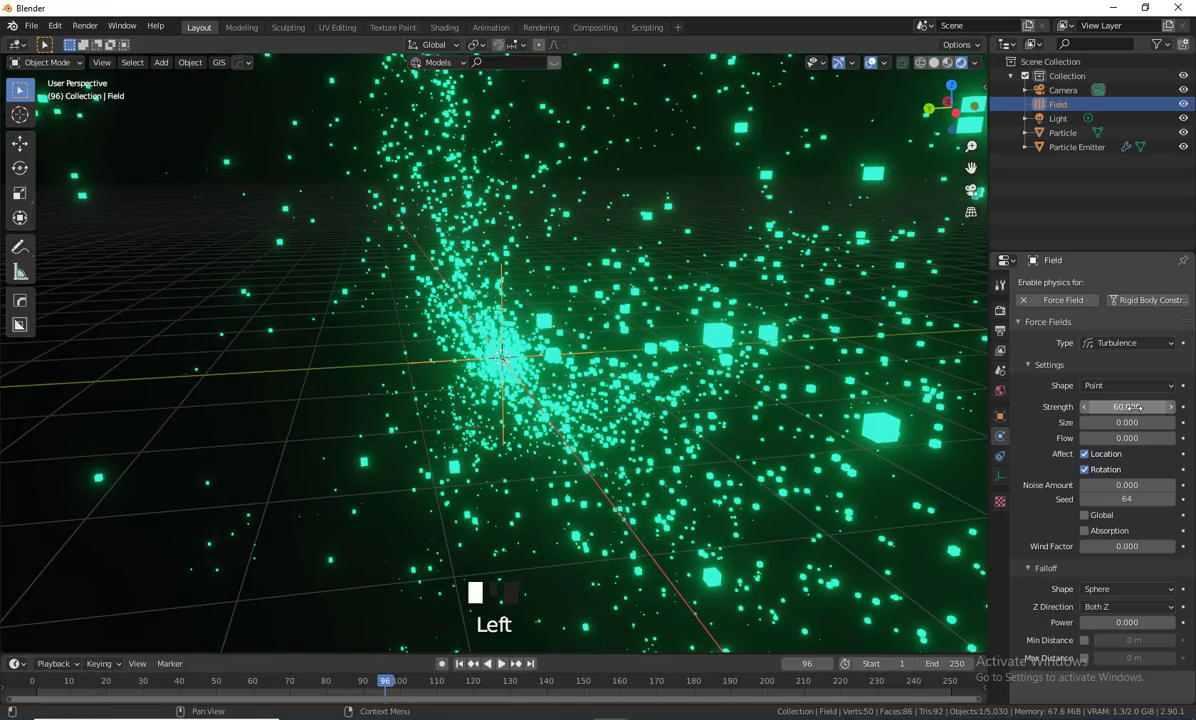
# - Try a Turbulence Strength of 20, replay the animation from the first frame, and stop it
pyautogui.click(1130, 407)
pyautogui.write('20')
pyautogui.press('Return')
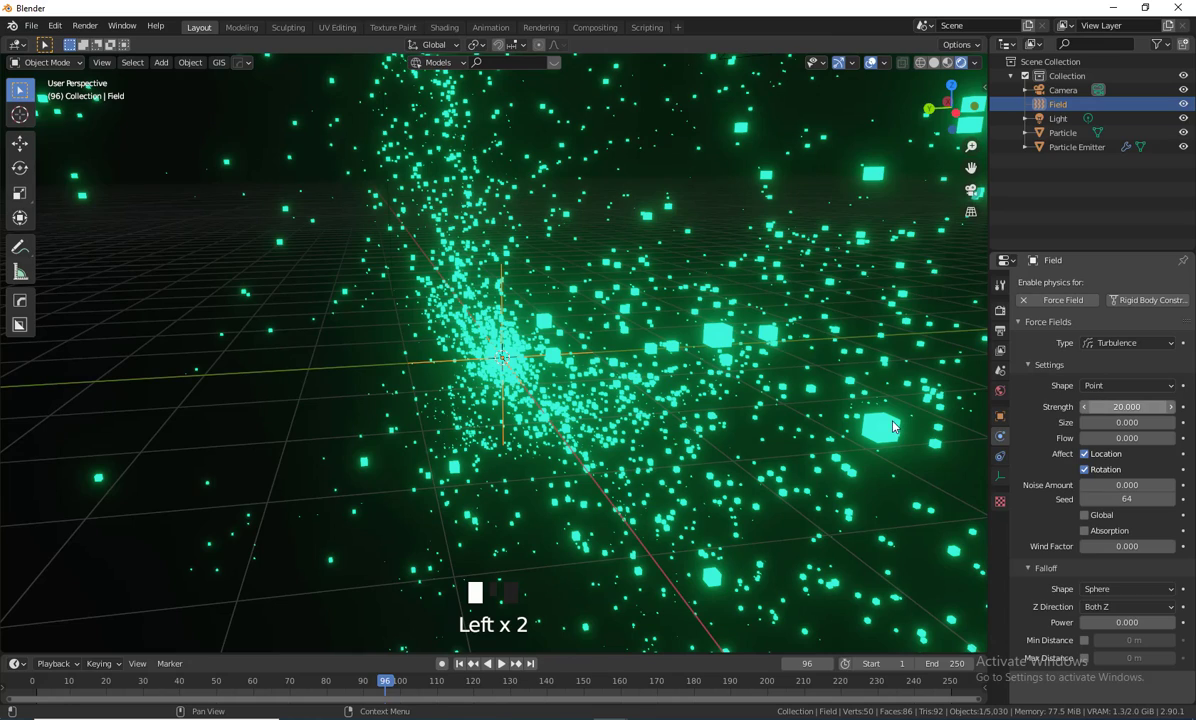
pyautogui.click(459, 664)
pyautogui.click(501, 664)
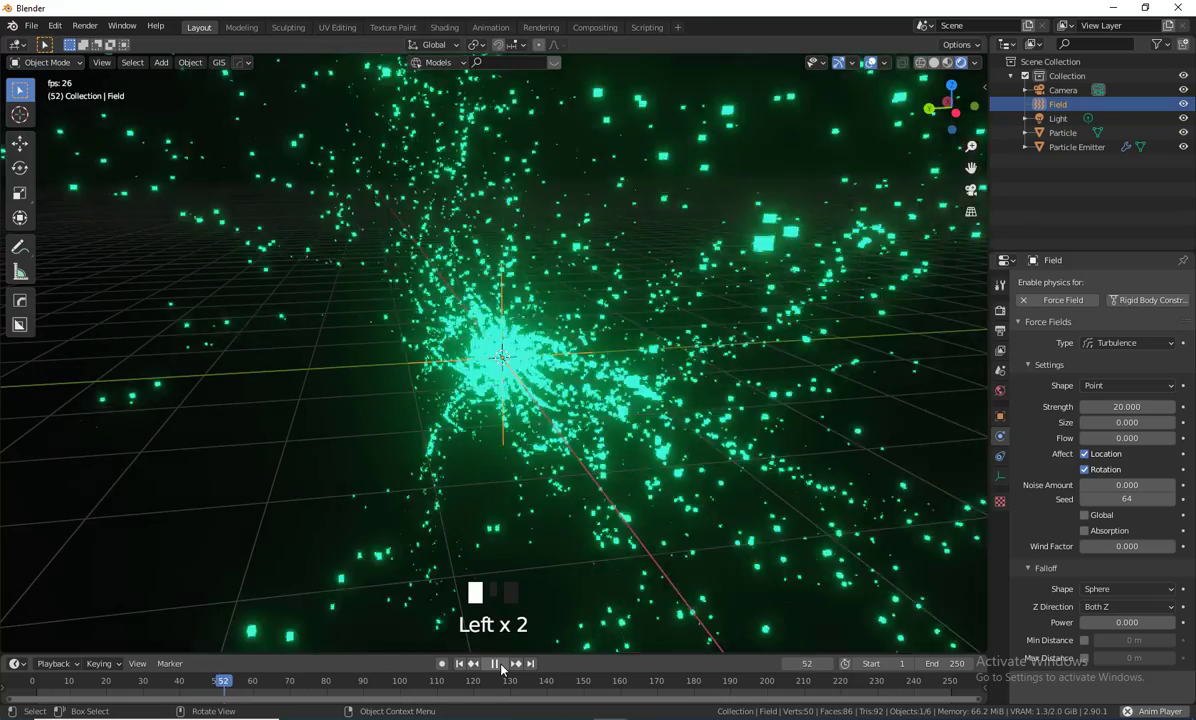
pyautogui.click(494, 664)
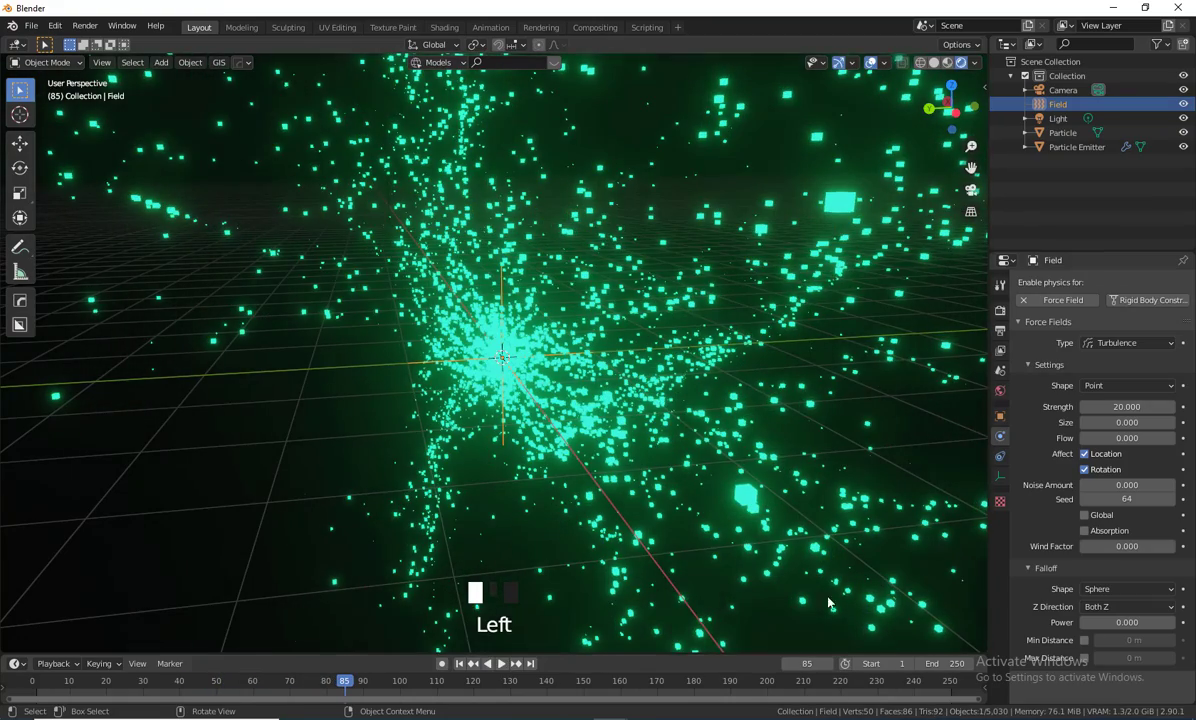
# - Set the Turbulence Strength back to 60, replay the animation from the first frame, and stop it
pyautogui.click(1120, 407)
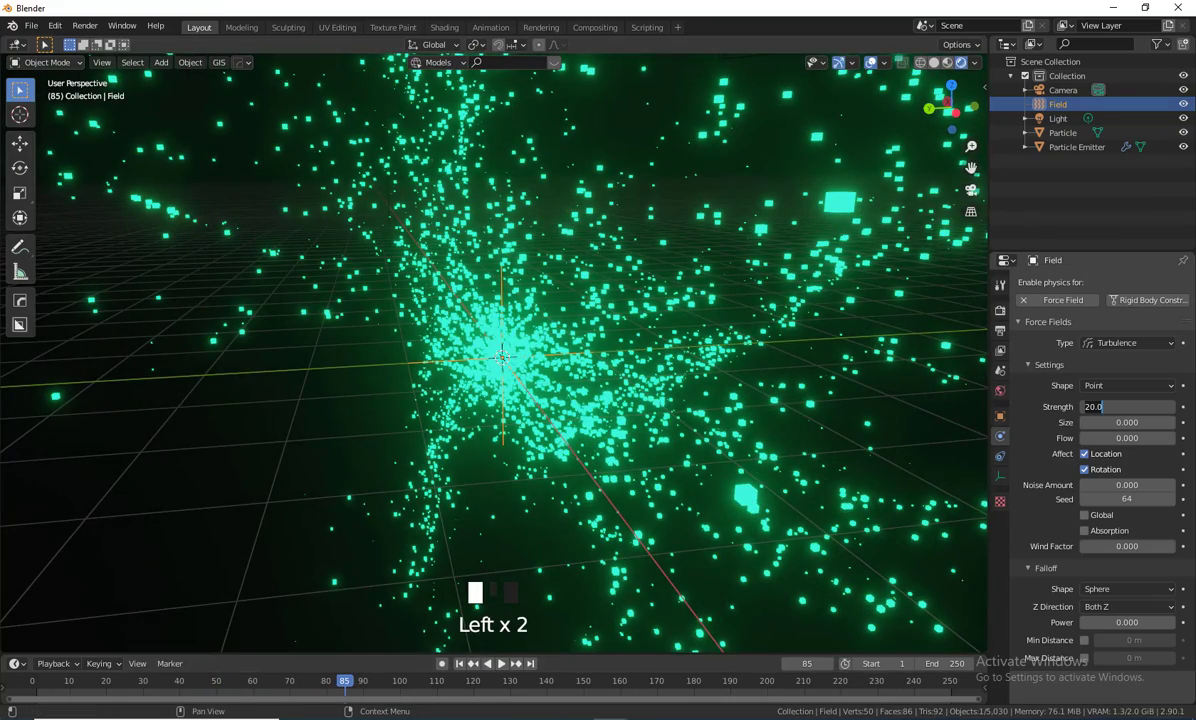
pyautogui.write('60')
pyautogui.press('Return')
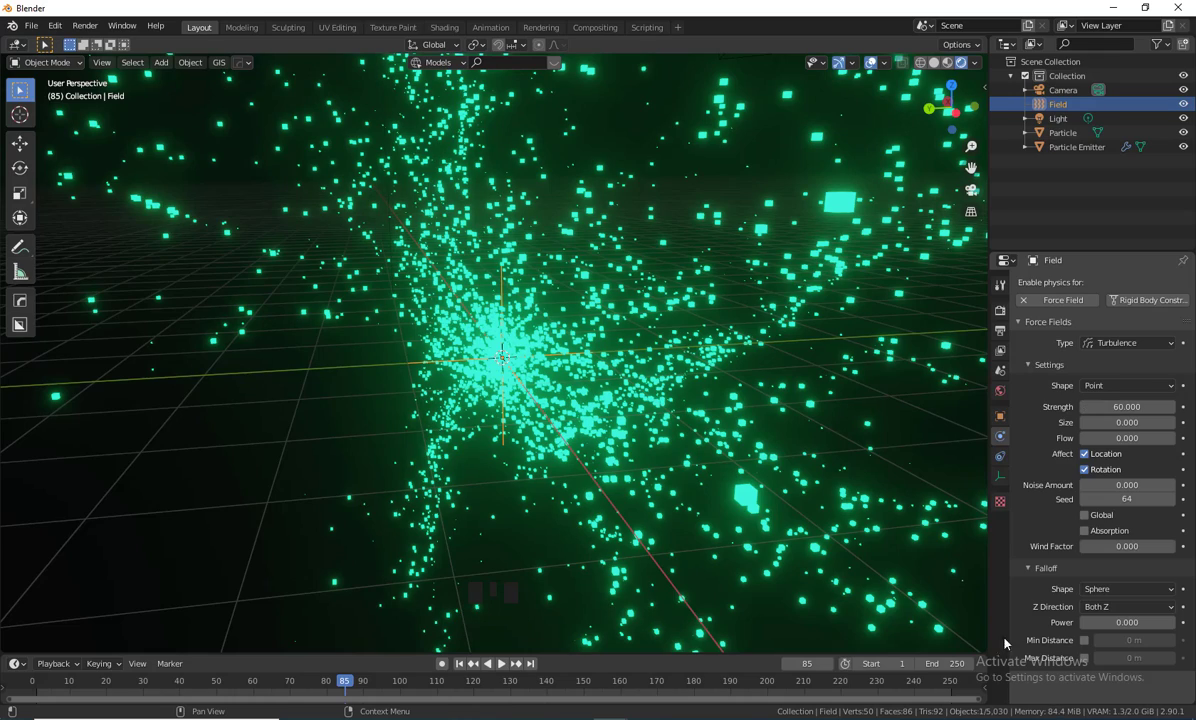
pyautogui.click(459, 664)
pyautogui.click(501, 664)
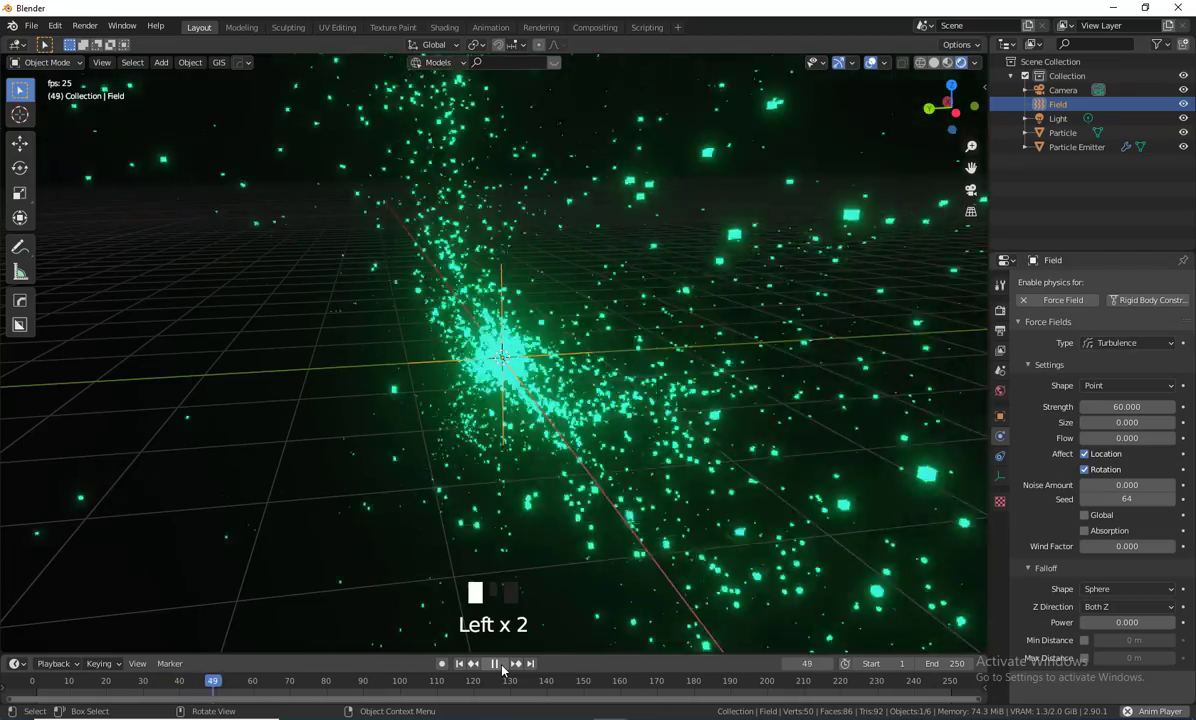
pyautogui.click(496, 664)
# - Move the large glowing Particle cube far away from the emitter, out of the visible scene
pyautogui.scroll(-8, 575, 395)
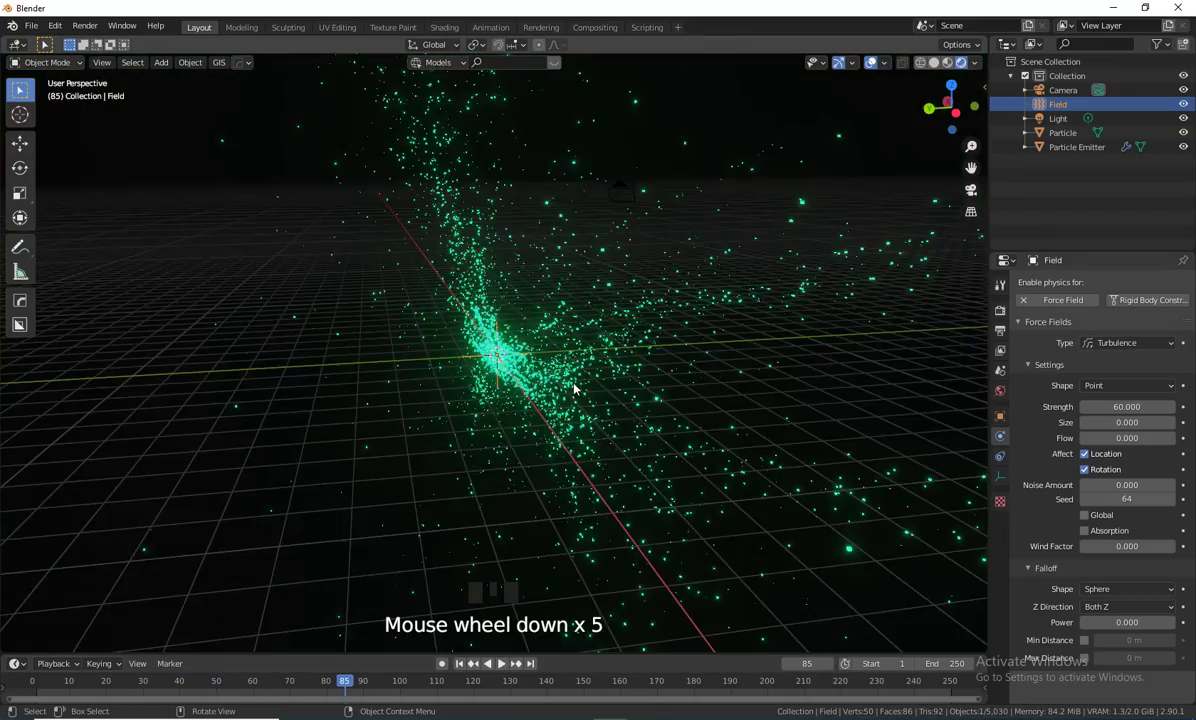
pyautogui.scroll(1, 575, 398)
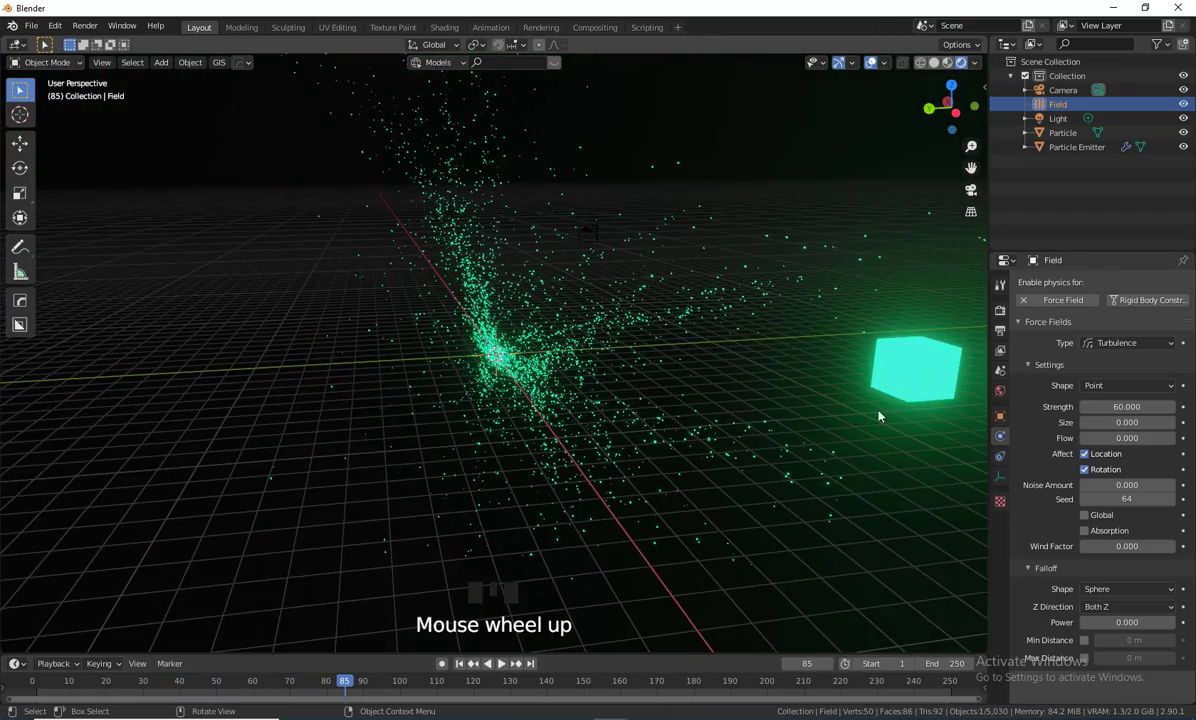
pyautogui.click(900, 381)
pyautogui.scroll(-5, 905, 495)
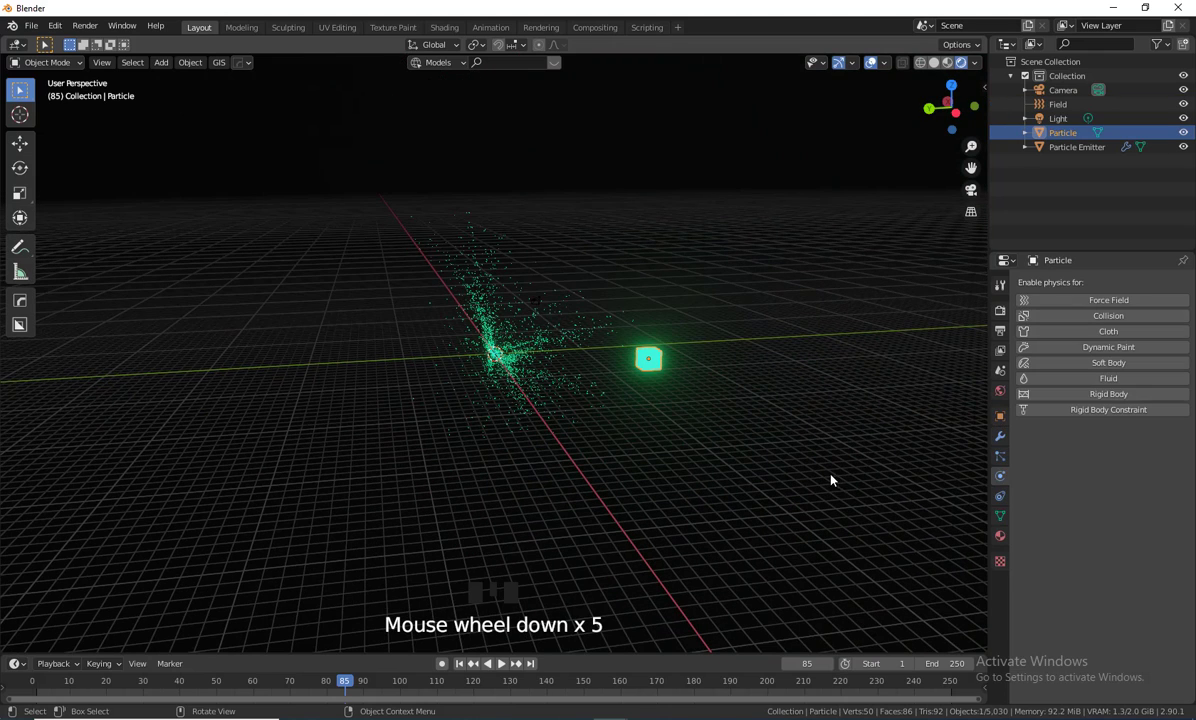
pyautogui.press('g')
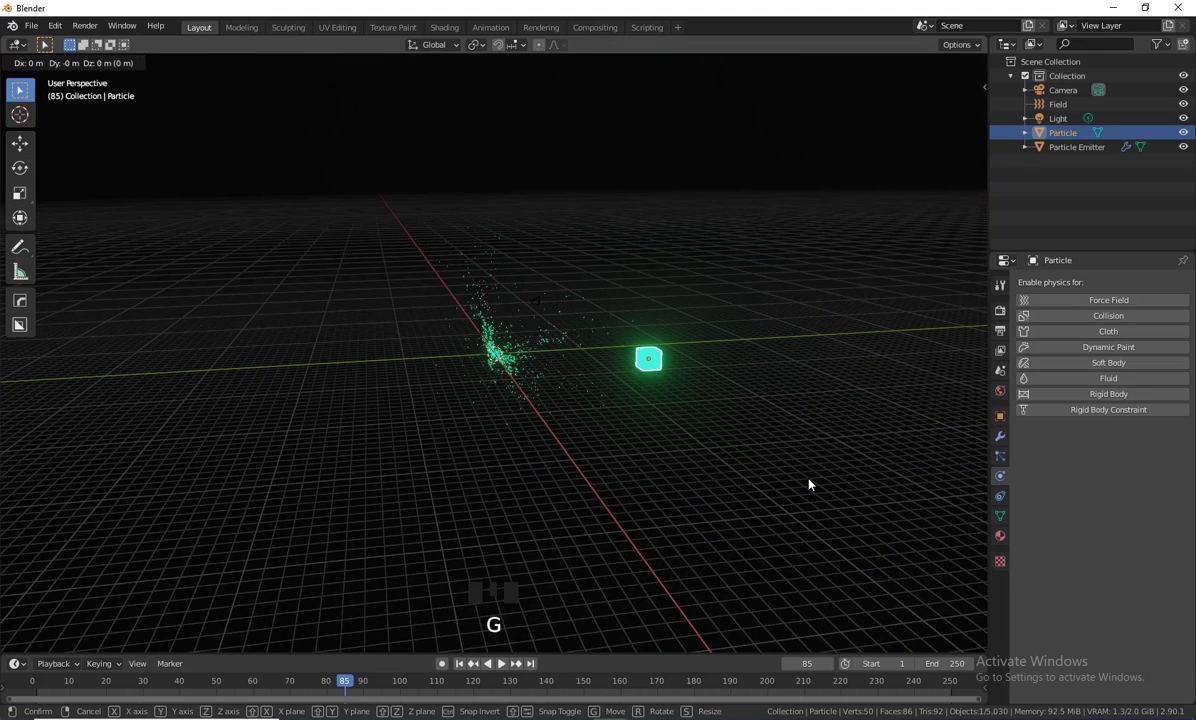
pyautogui.click(355, 194)
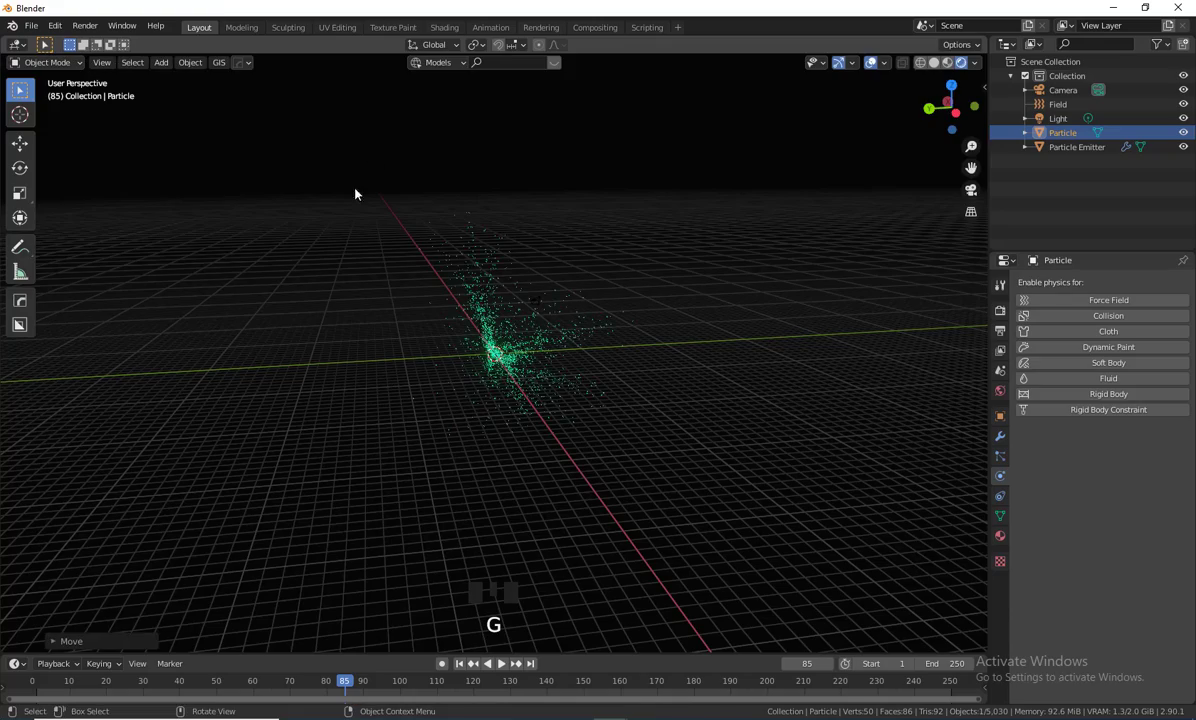
# - Replay the turbulent particles from the first frame, view them from another side during playback, and stop it
pyautogui.scroll(6, 459, 322)
pyautogui.scroll(1, 520, 345)
pyautogui.keyDown('shift'); pyautogui.moveTo(520, 345); pyautogui.dragTo(547, 345, button='middle'); pyautogui.keyUp('shift')
pyautogui.scroll(1, 490, 387)
pyautogui.click(459, 663)
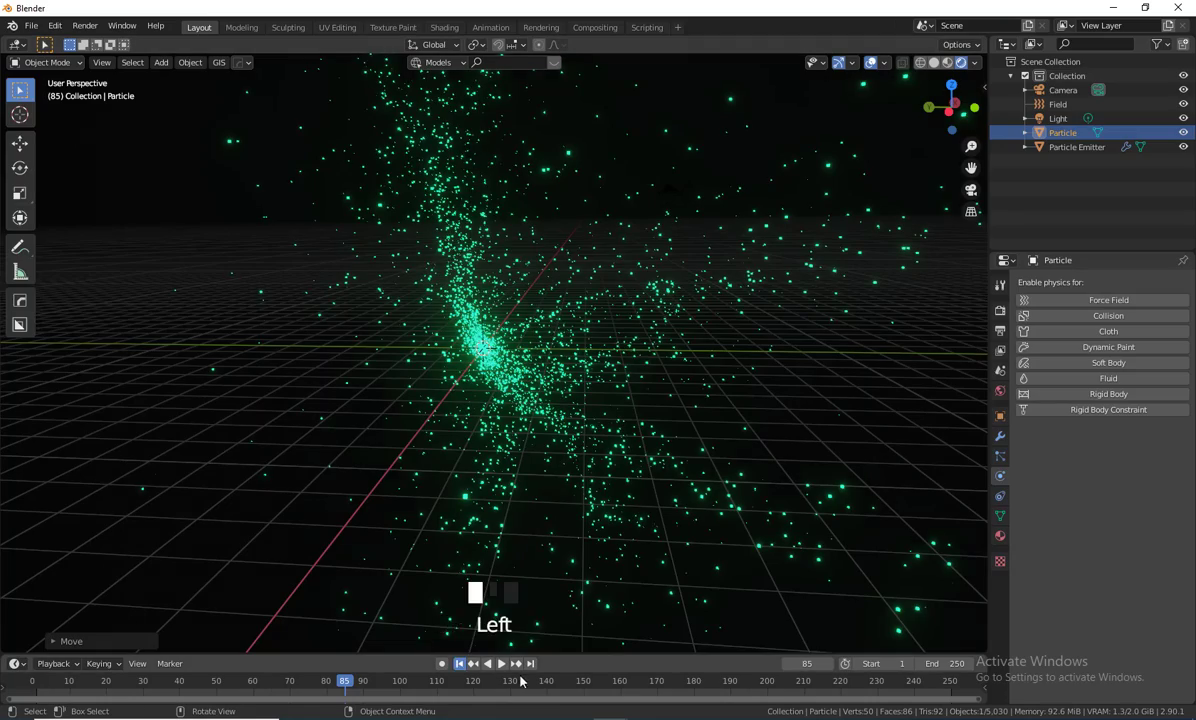
pyautogui.click(502, 664)
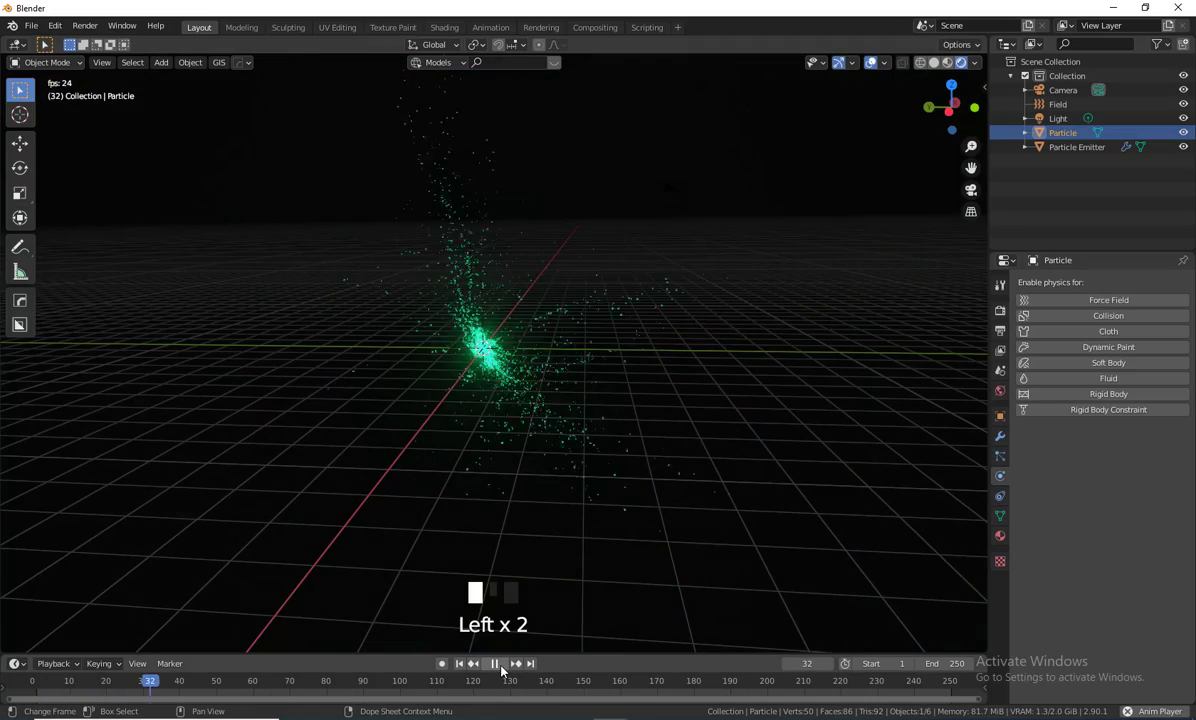
pyautogui.moveTo(648, 460); pyautogui.dragTo(512, 466, button='middle')
pyautogui.keyDown('shift'); pyautogui.moveTo(483, 520); pyautogui.dragTo(579, 483, button='middle'); pyautogui.keyUp('shift')
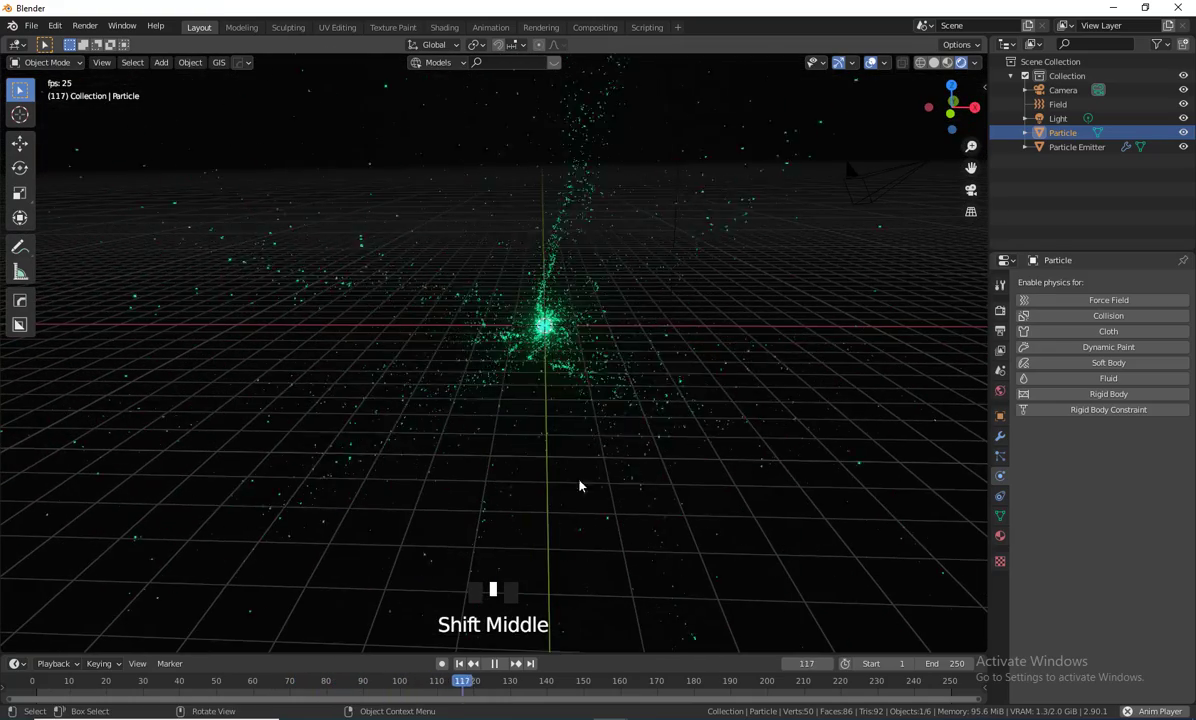
pyautogui.click(494, 664)
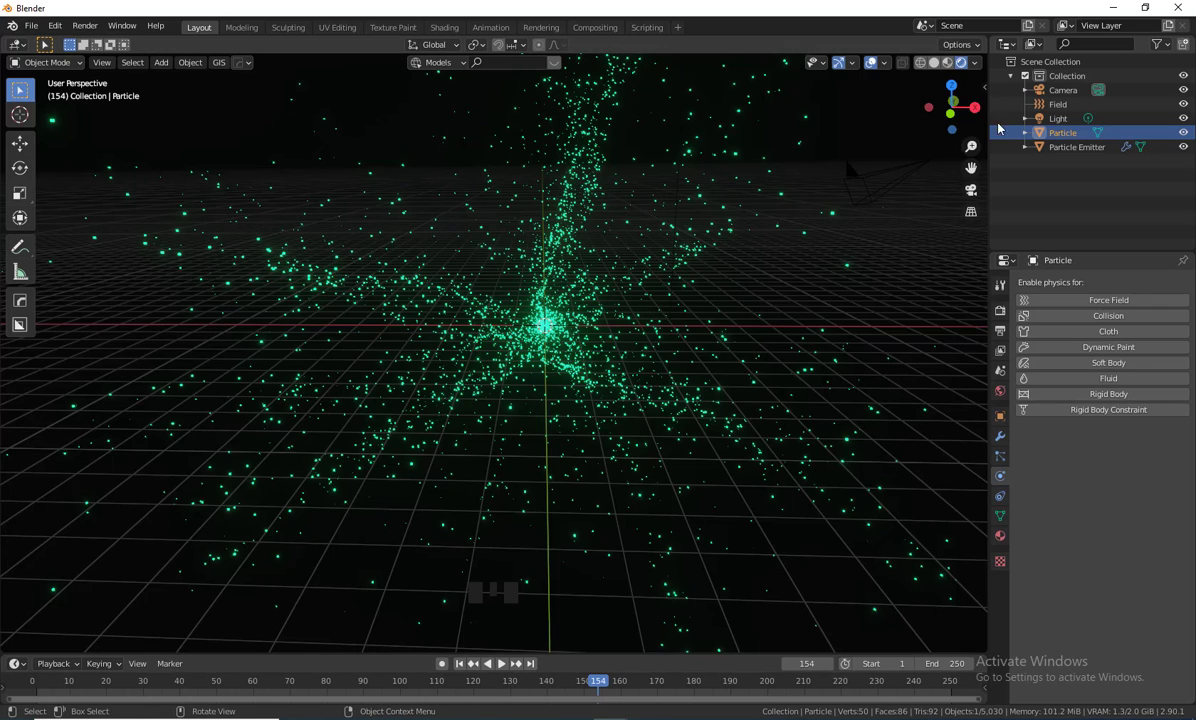
# - Rename the force field object as Turbulance
pyautogui.click(1074, 108)
pyautogui.doubleClick(1069, 107)
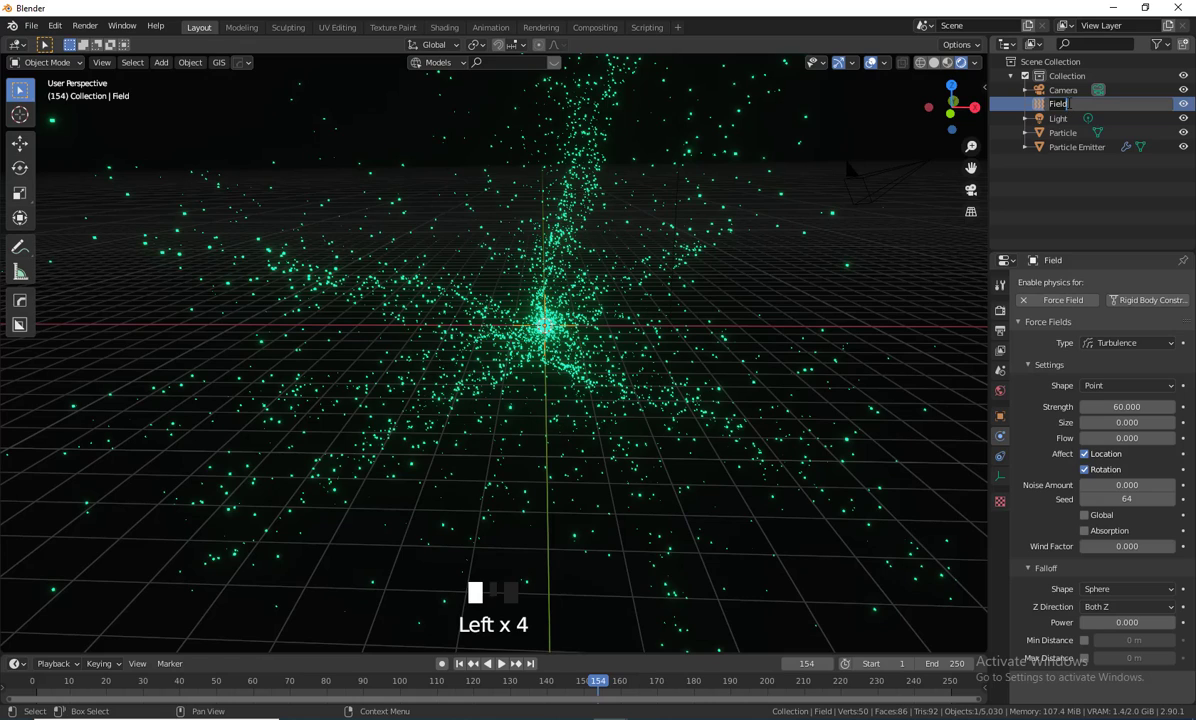
pyautogui.write('Turbulan')
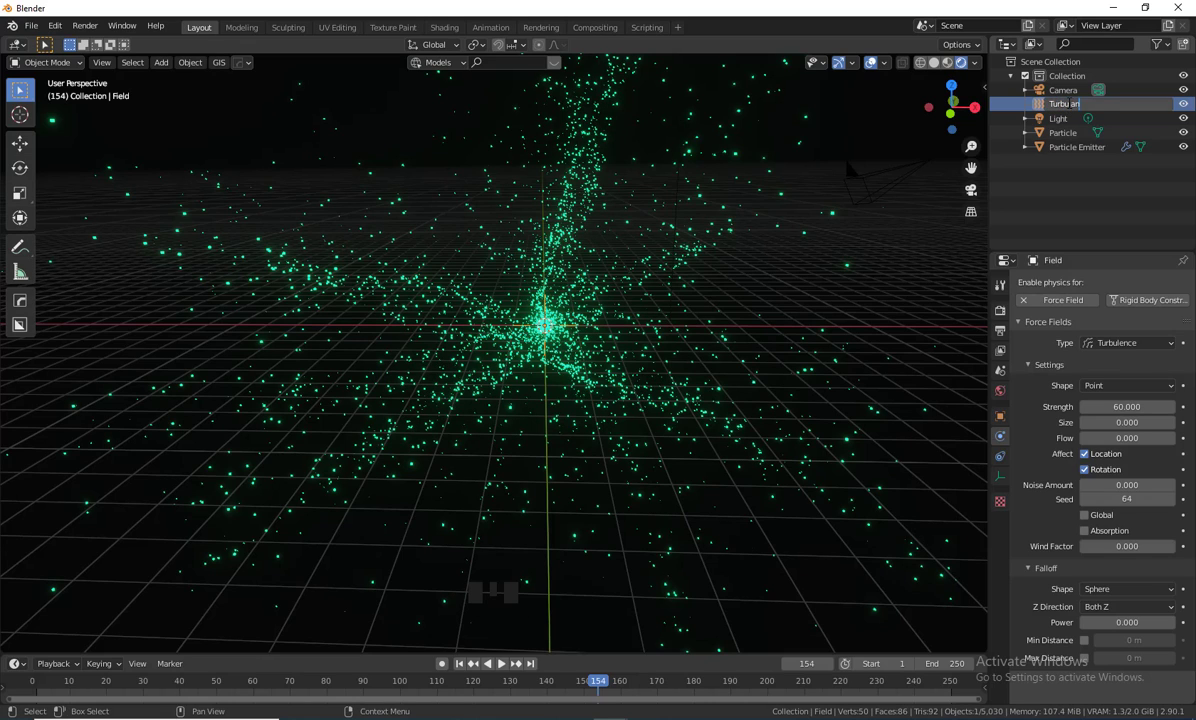
pyautogui.write('ce')
pyautogui.press('Return')
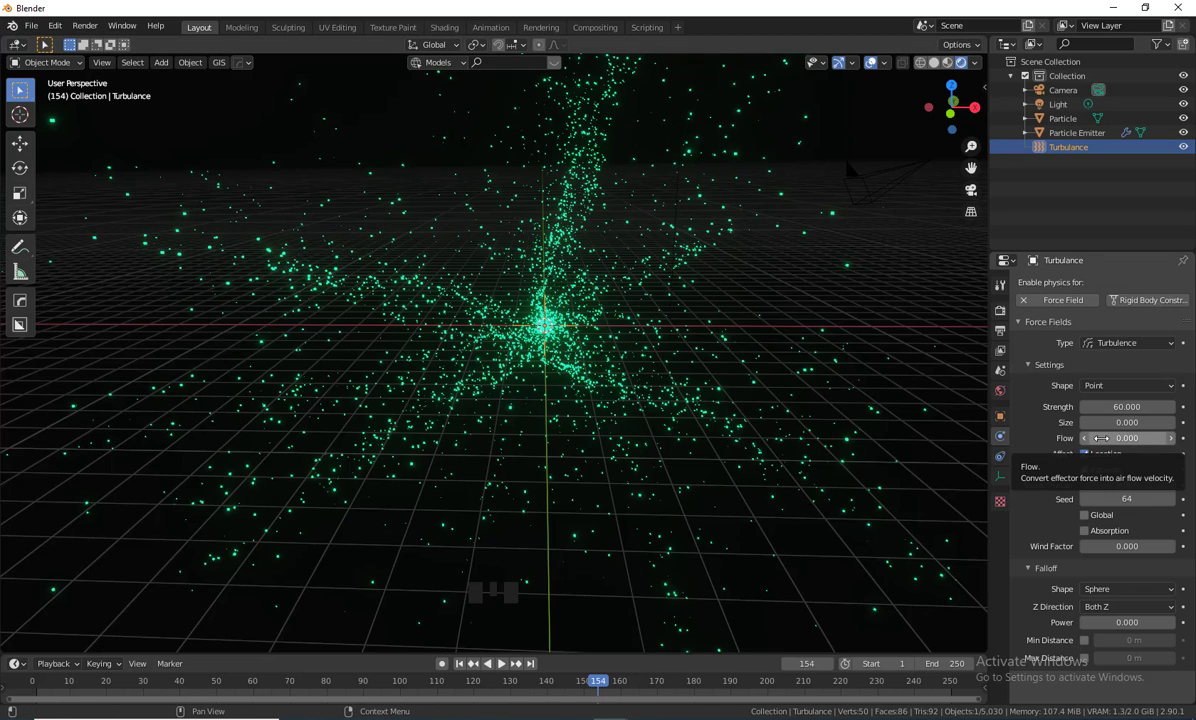
# - Play the animation from the first frame and try Turbulence Flow values of 9.2 and 6 during playback
pyautogui.click(459, 663)
pyautogui.click(502, 664)
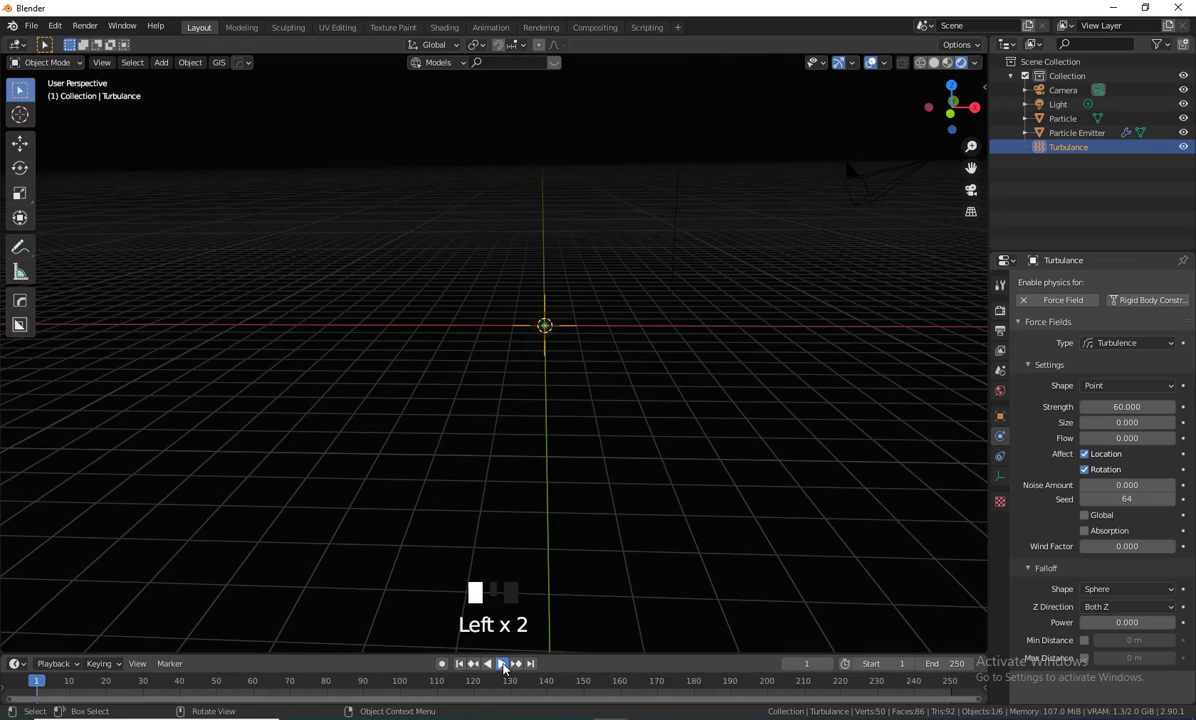
pyautogui.click(1171, 438)
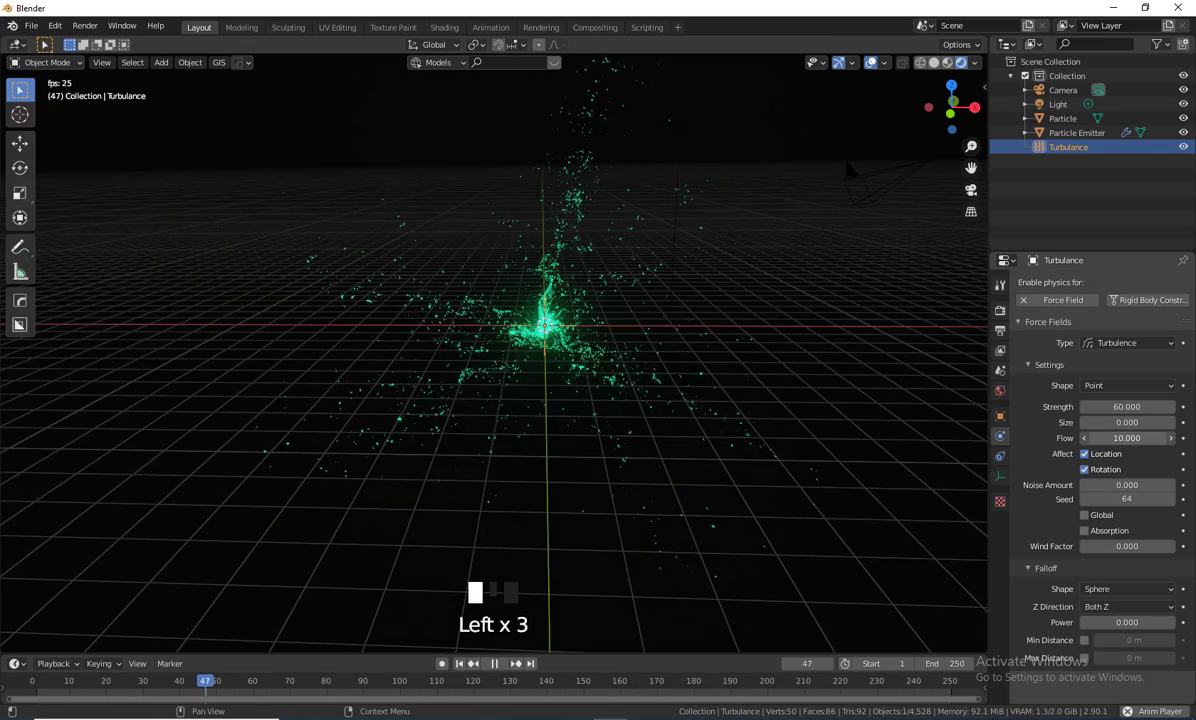
pyautogui.moveTo(1150, 438)
pyautogui.mouseDown()
pyautogui.moveTo(1099, 438)
pyautogui.moveTo(1164, 438)
pyautogui.mouseUp()
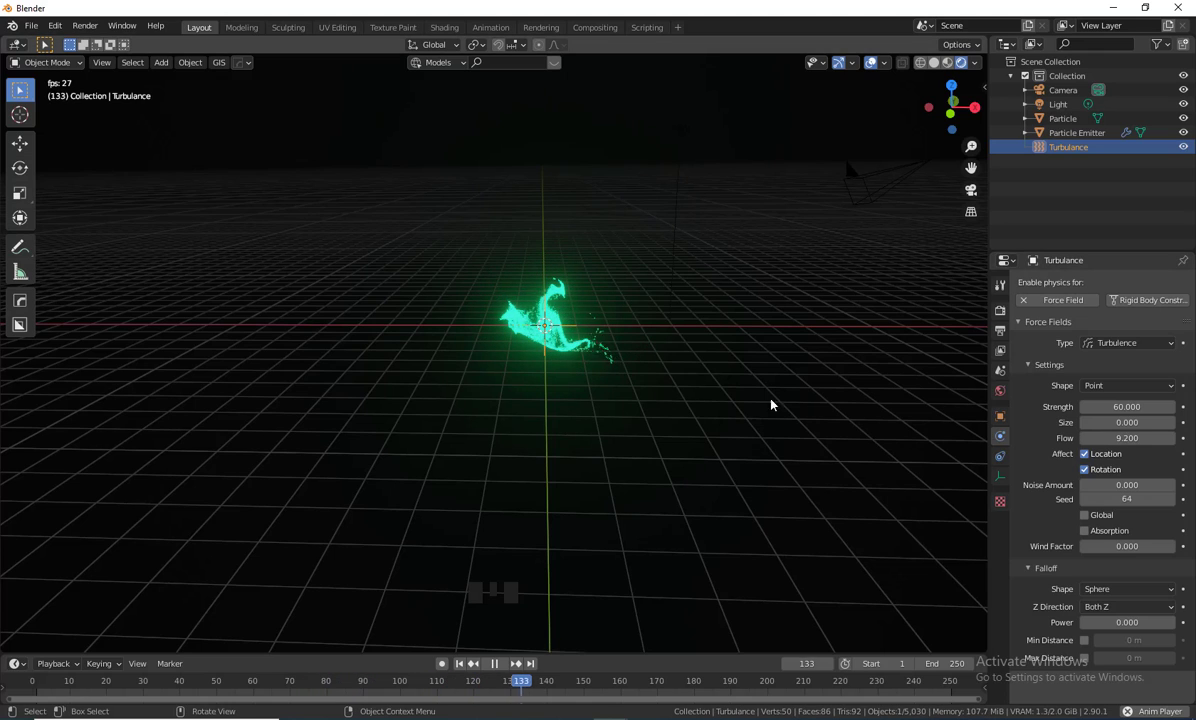
pyautogui.click(1127, 438)
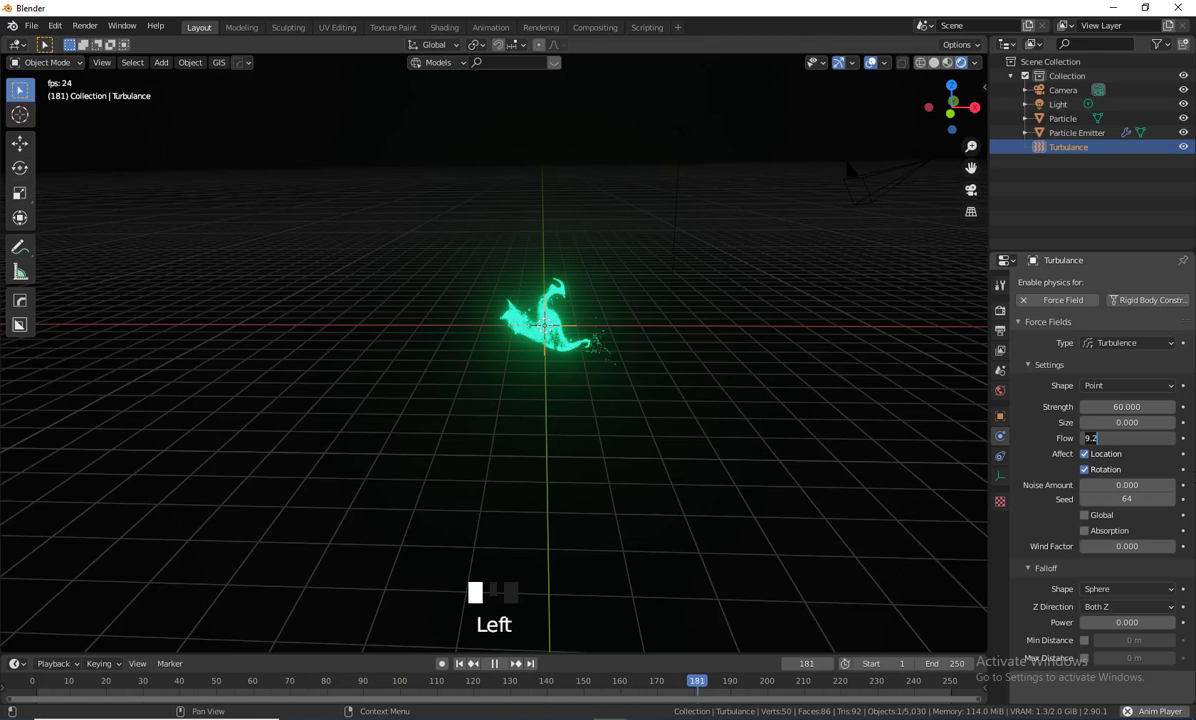
pyautogui.write('6')
pyautogui.press('Return')
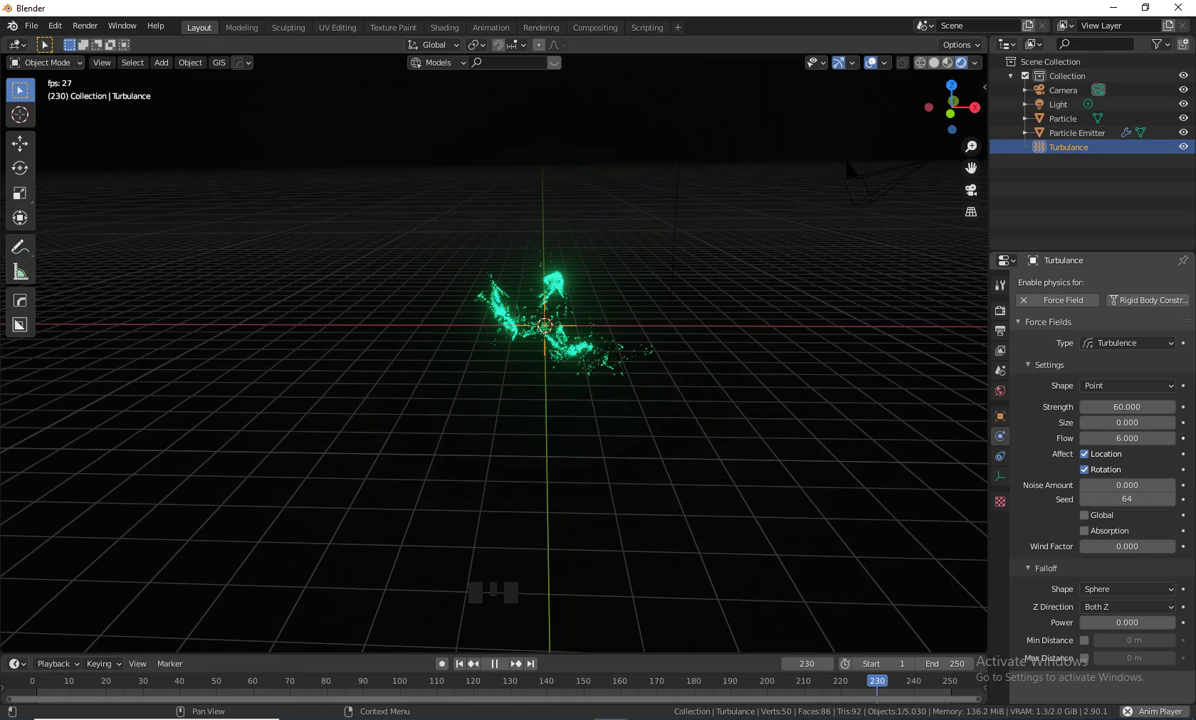
# - Set the Turbulence Flow to 3 during playback and stop the animation
pyautogui.click(1125, 440)
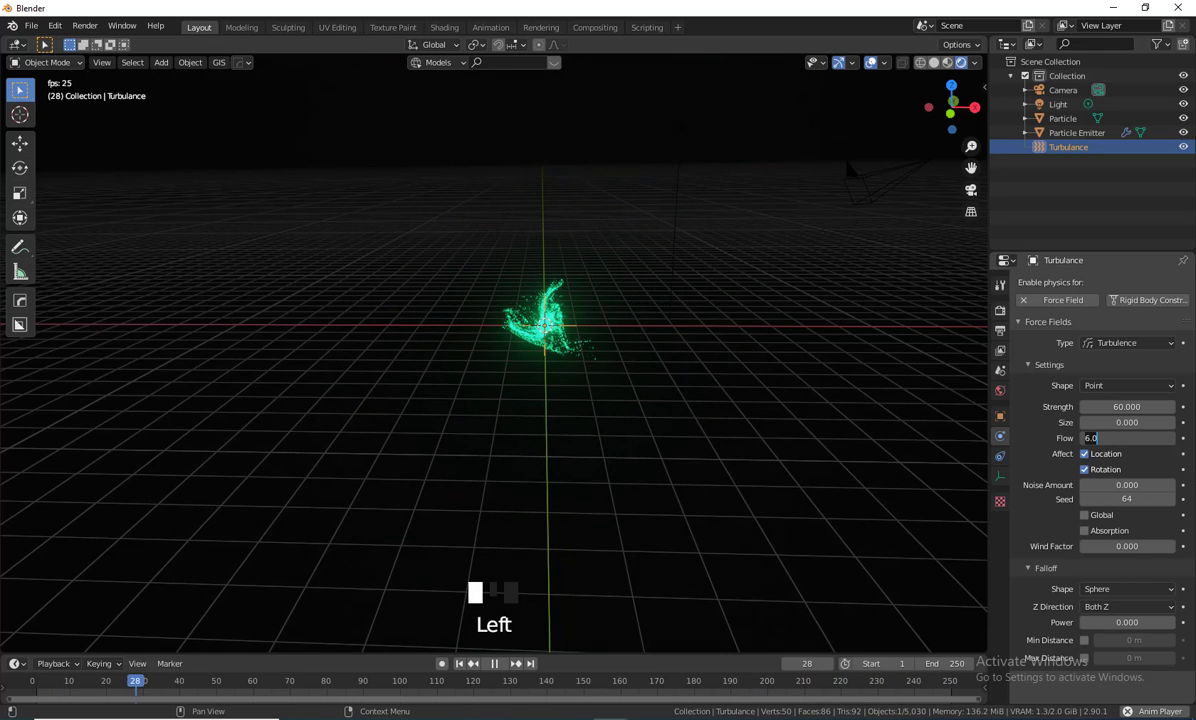
pyautogui.write('3')
pyautogui.press('Return')
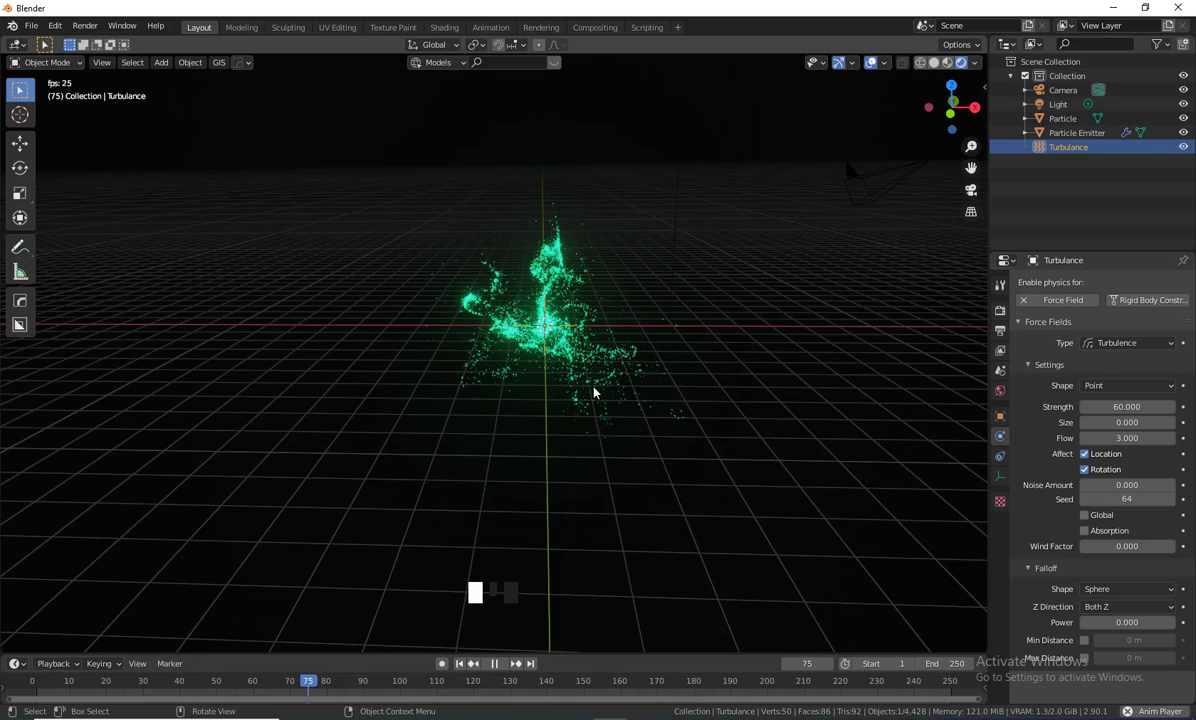
pyautogui.click(493, 663)
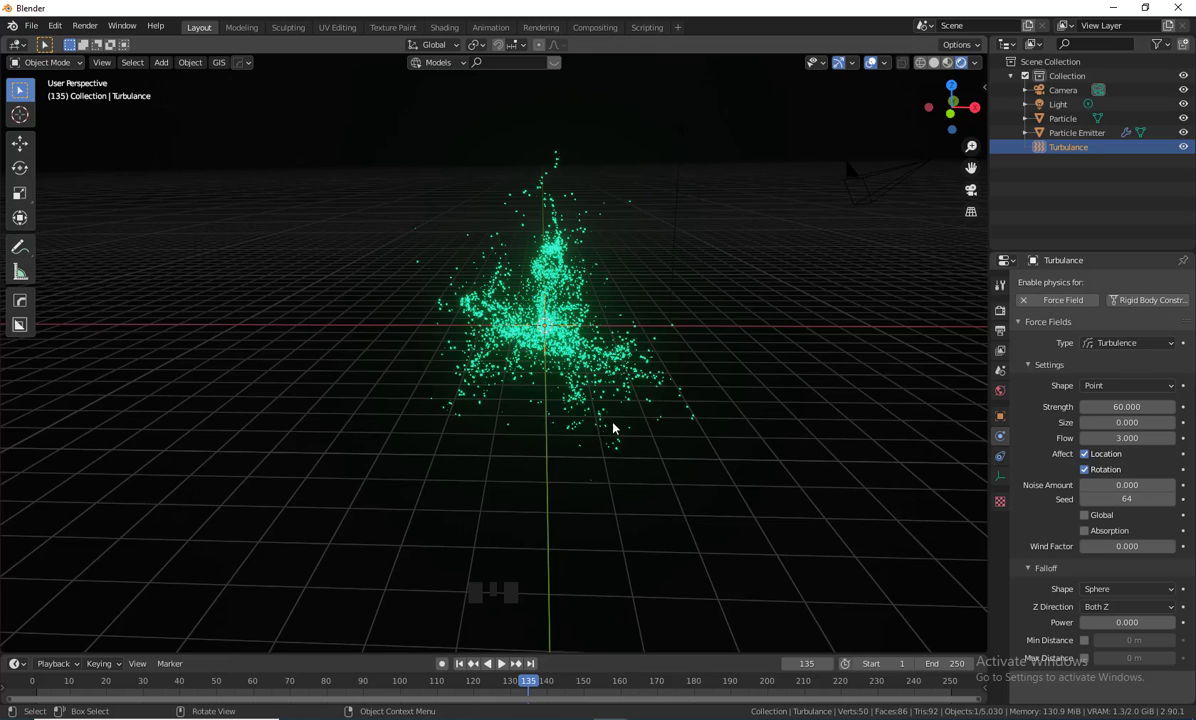
# - Select the particle emitter in the scene and expand the Time Remapping settings in the output properties
pyautogui.click(620, 386)
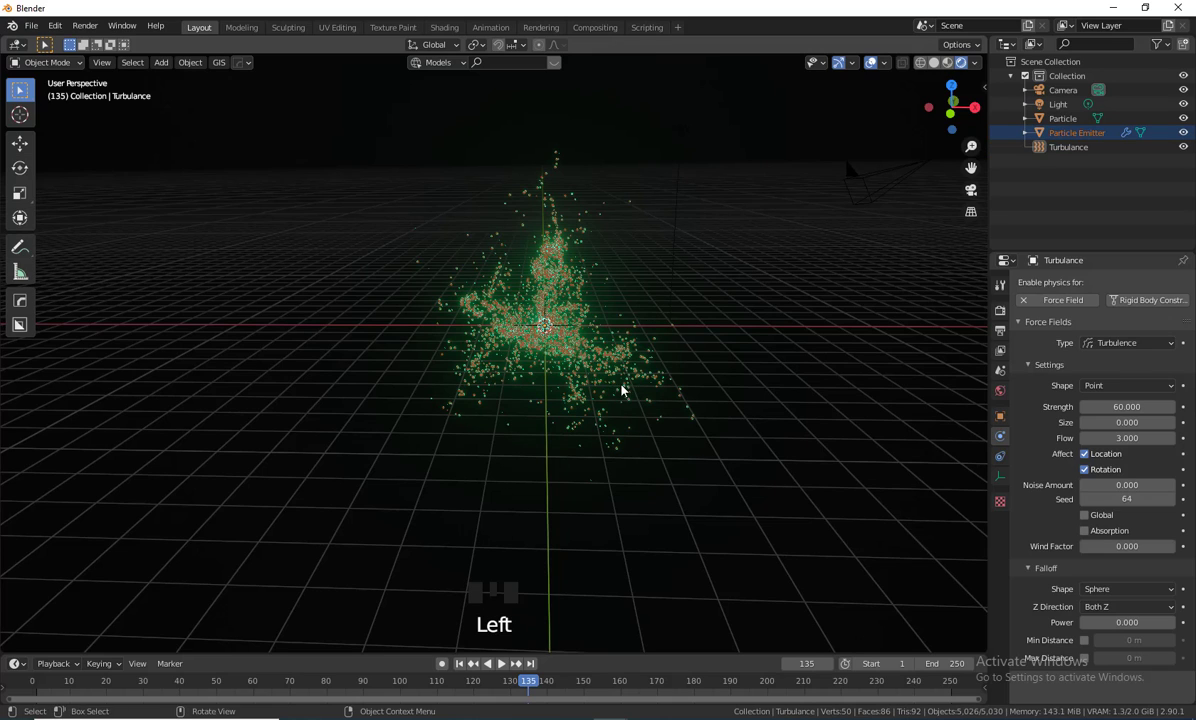
pyautogui.click(585, 360)
pyautogui.click(1000, 331)
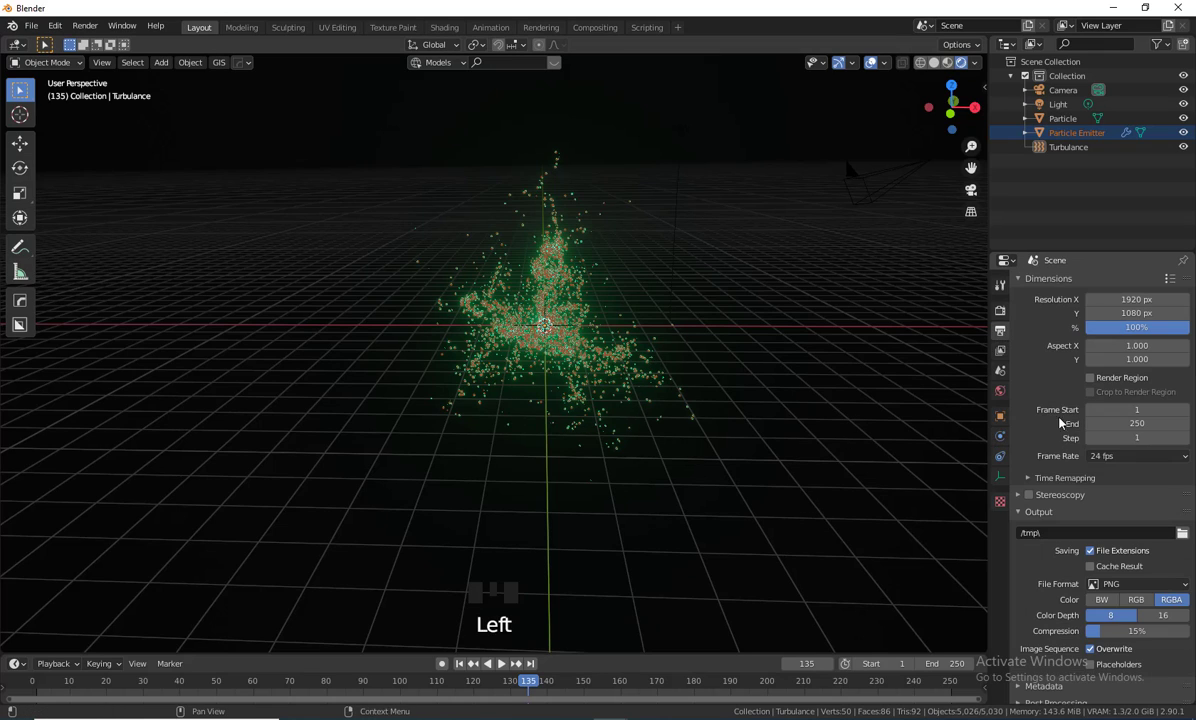
pyautogui.click(1027, 478)
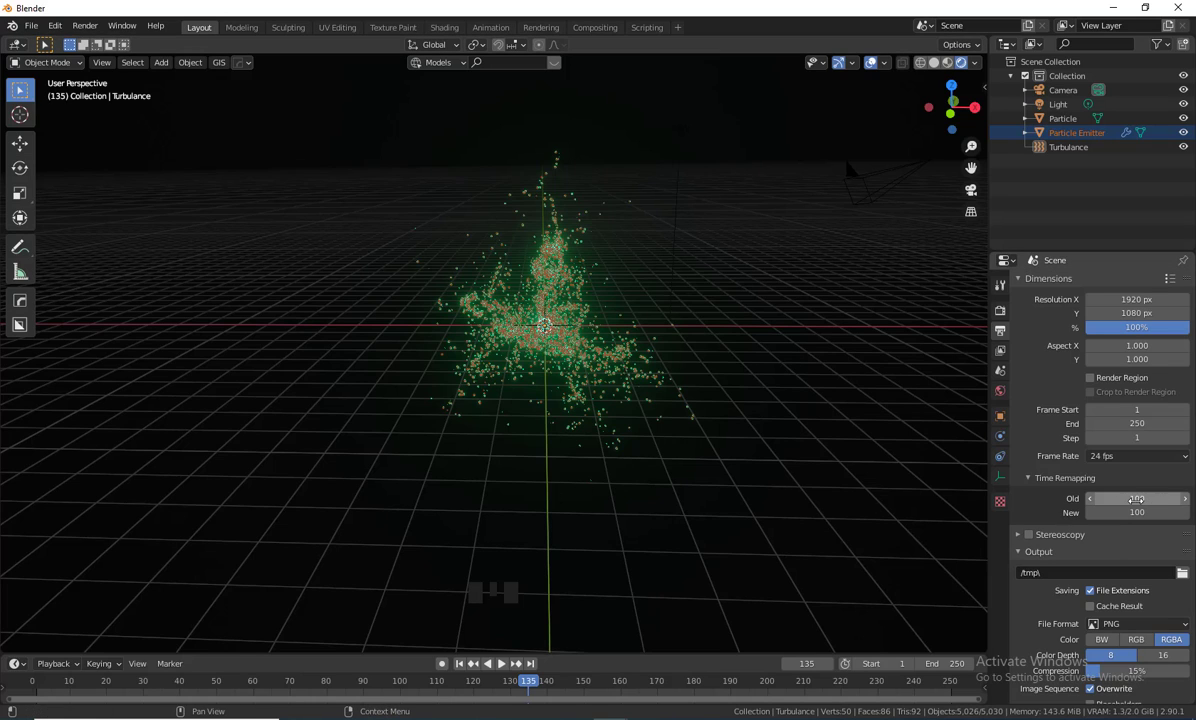
# - Return the animation to the first frame and set the Time Remapping New value to 20
pyautogui.click(459, 664)
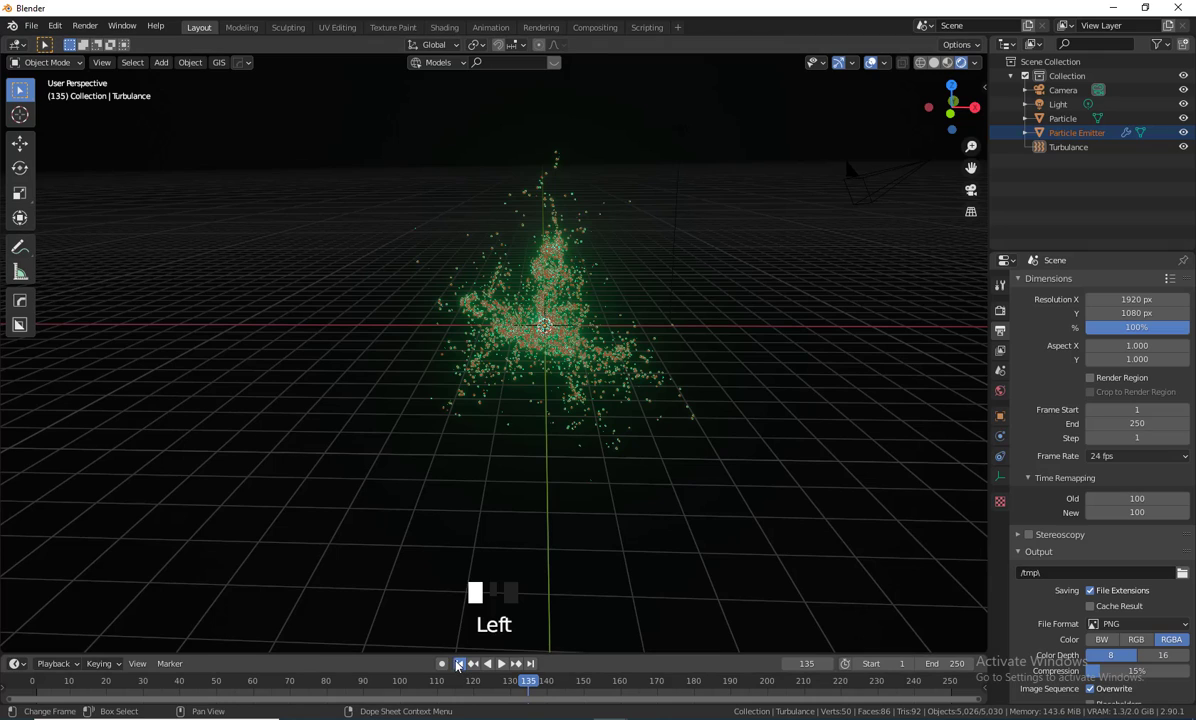
pyautogui.doubleClick(1118, 513)
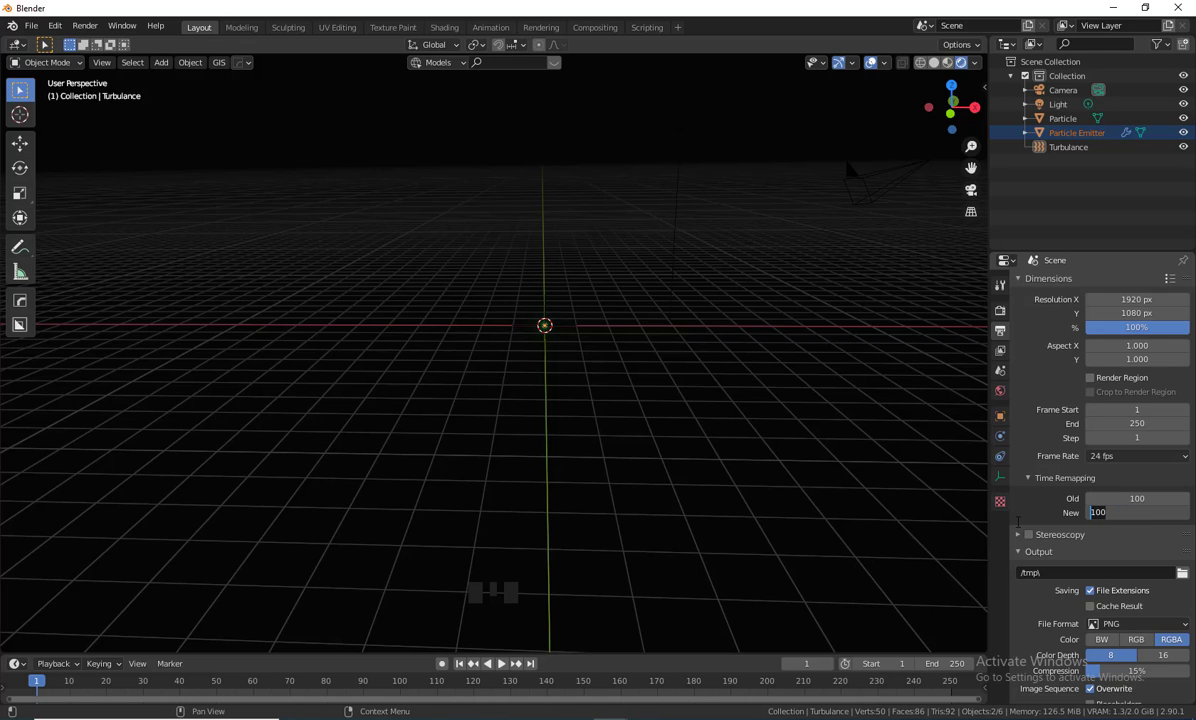
pyautogui.write('20')
pyautogui.press('Return')
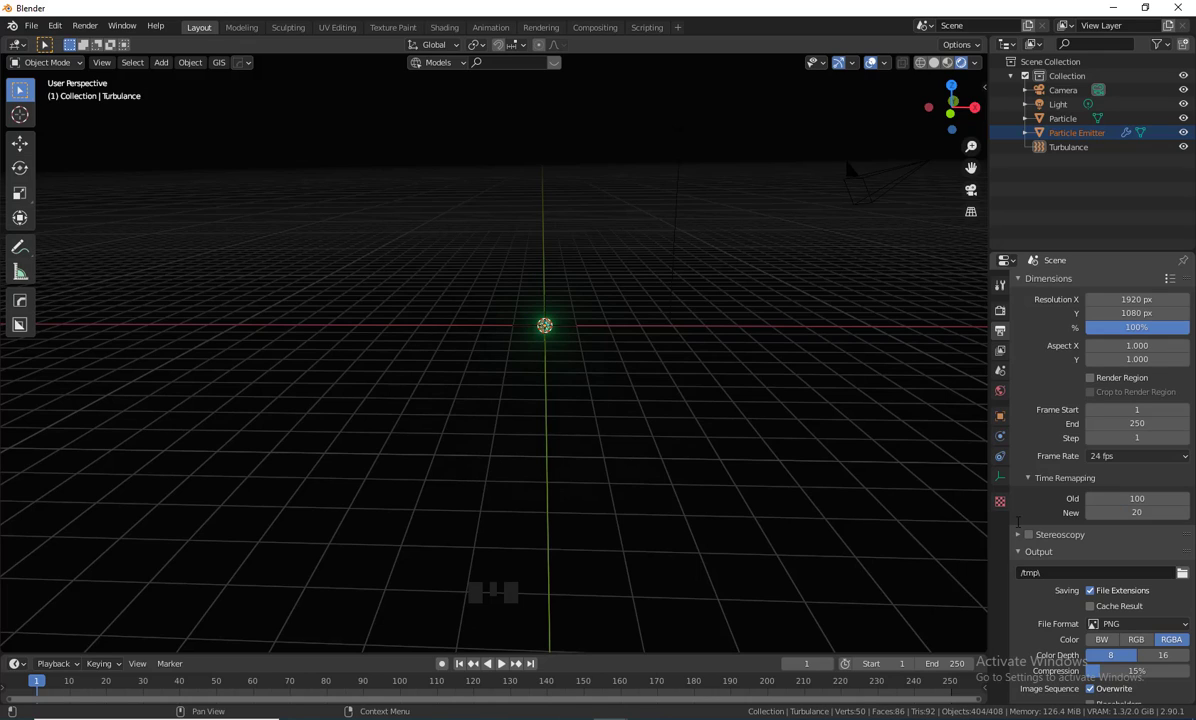
# - Play and stop the time-remapped particle animation, and replay it once more from the first frame to judge its speed
pyautogui.click(499, 664)
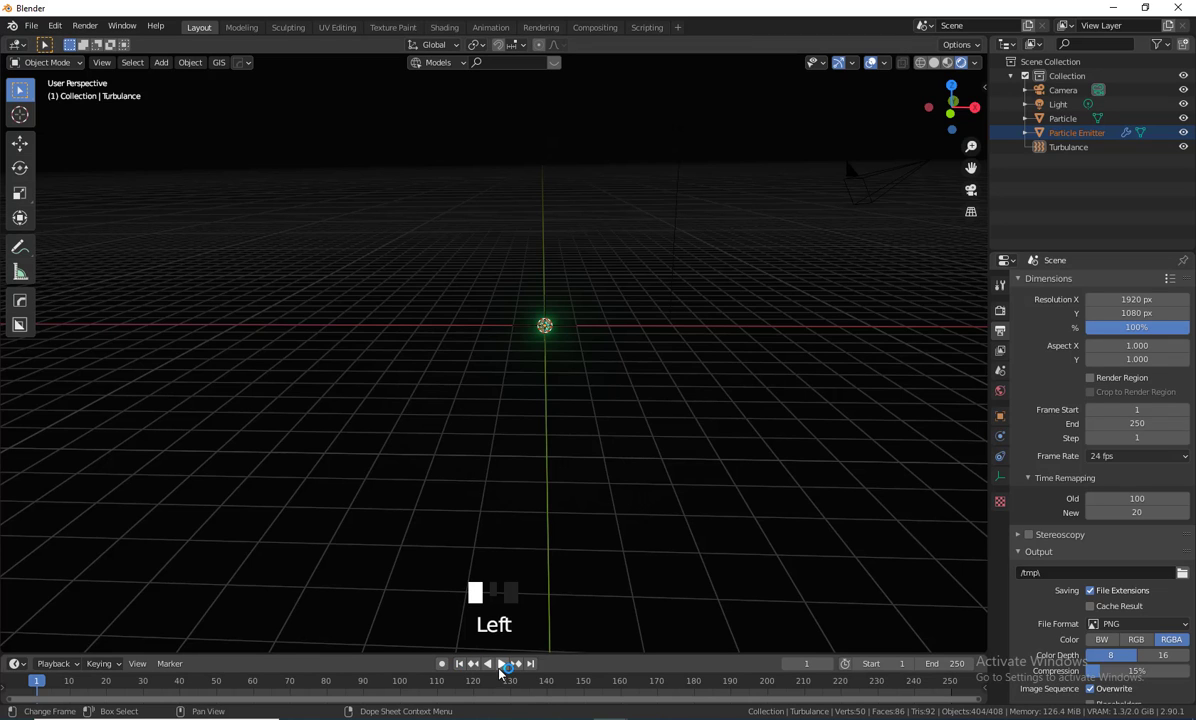
pyautogui.click(497, 664)
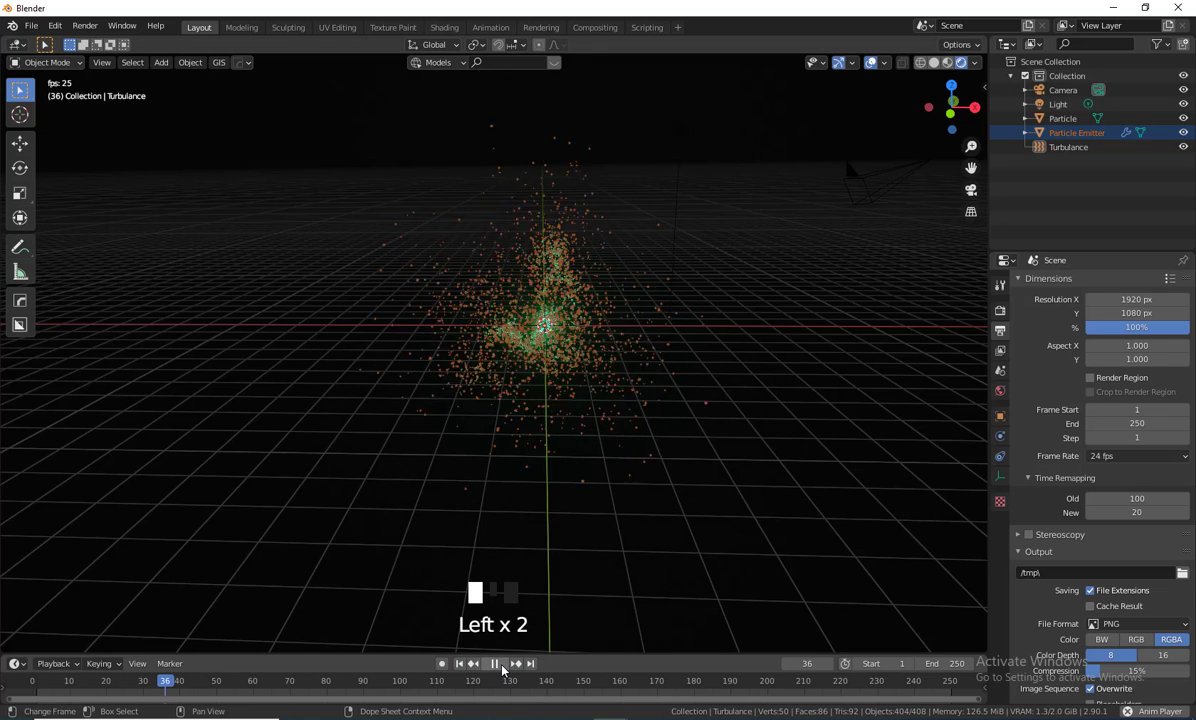
pyautogui.click(497, 664)
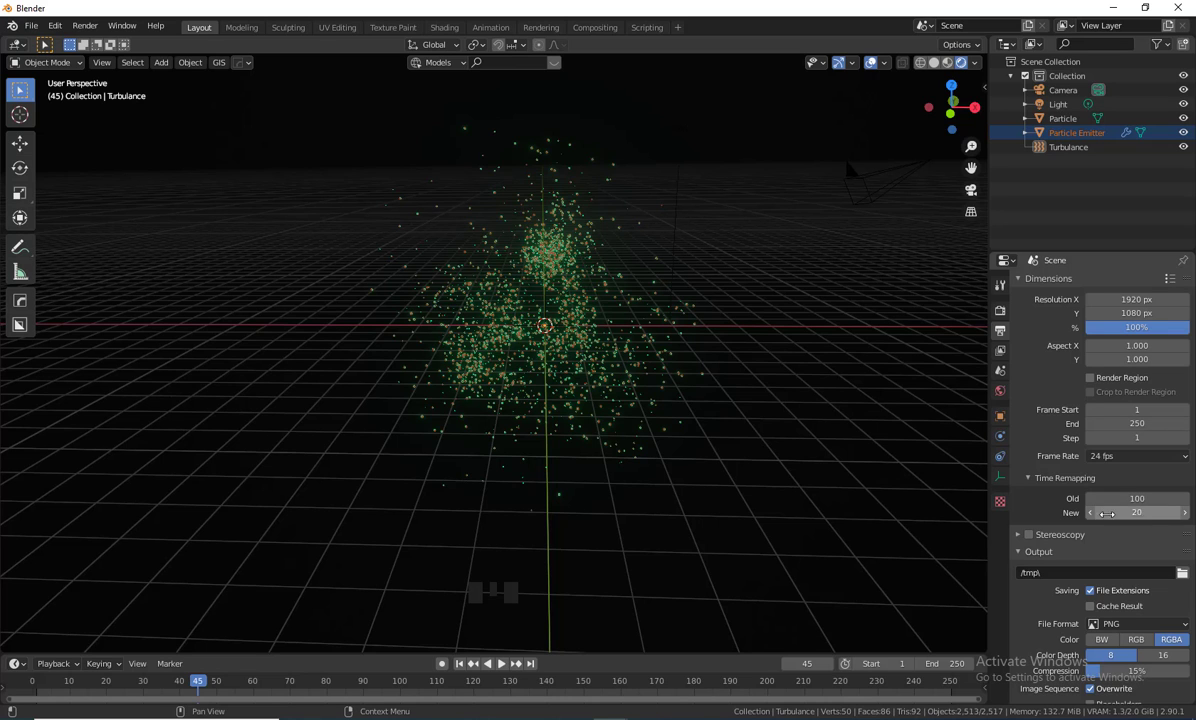
pyautogui.click(459, 663)
pyautogui.click(501, 663)
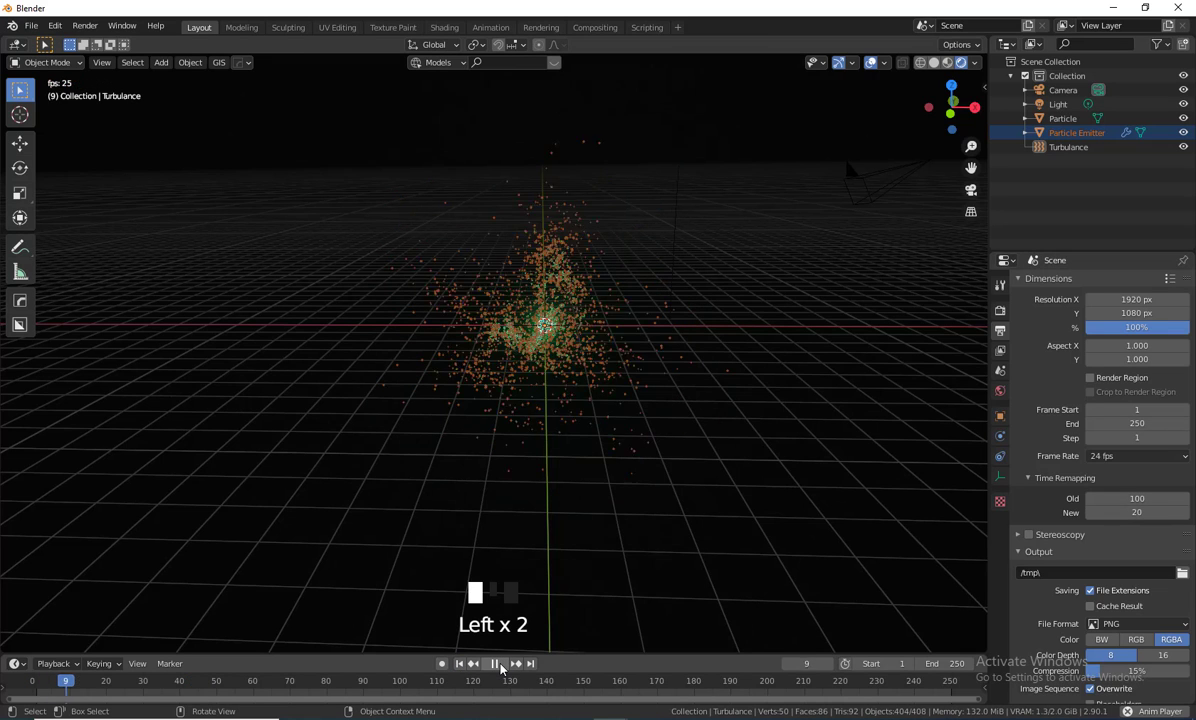
pyautogui.click(497, 664)
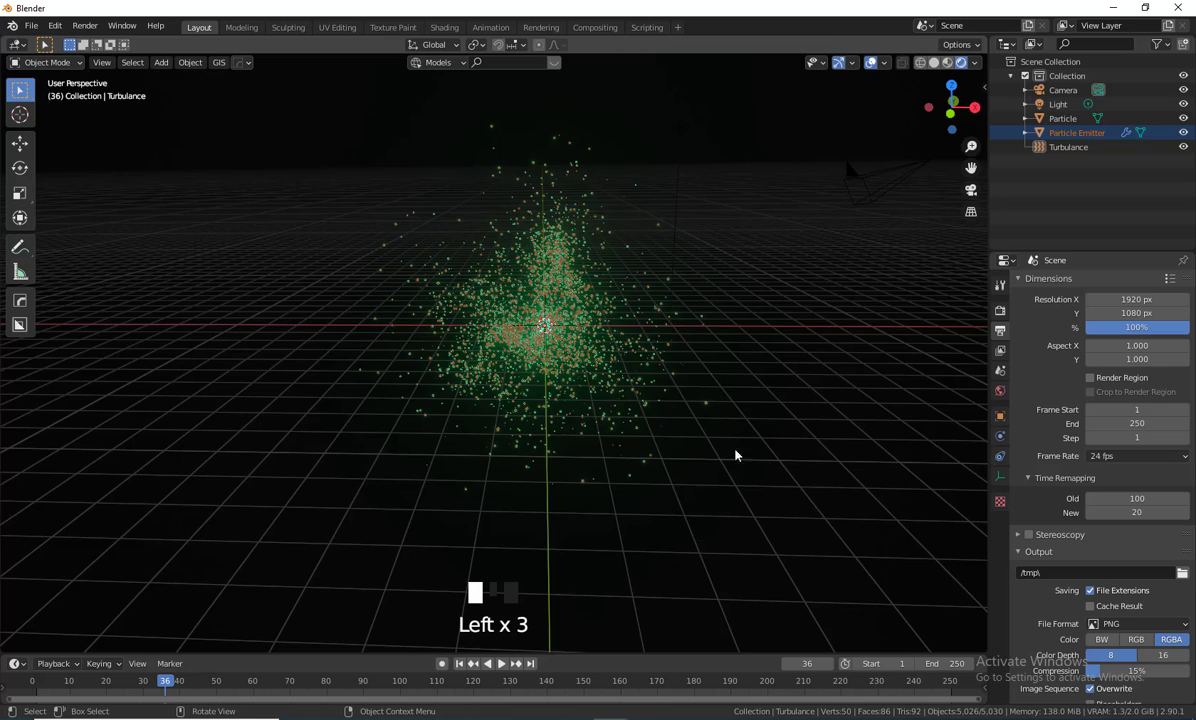
# - Set the Time Remapping New value back to 100, replay the animation from the first frame, and stop it
pyautogui.click(1137, 512)
pyautogui.write('10')
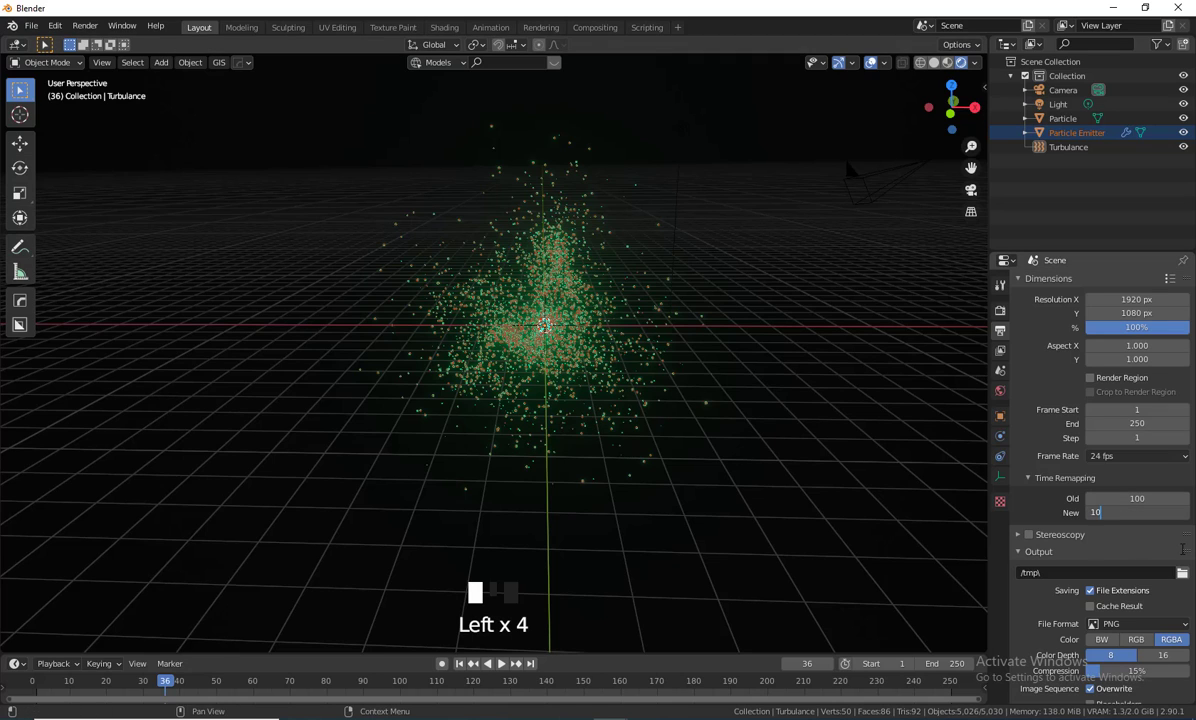
pyautogui.write('0')
pyautogui.press('Return')
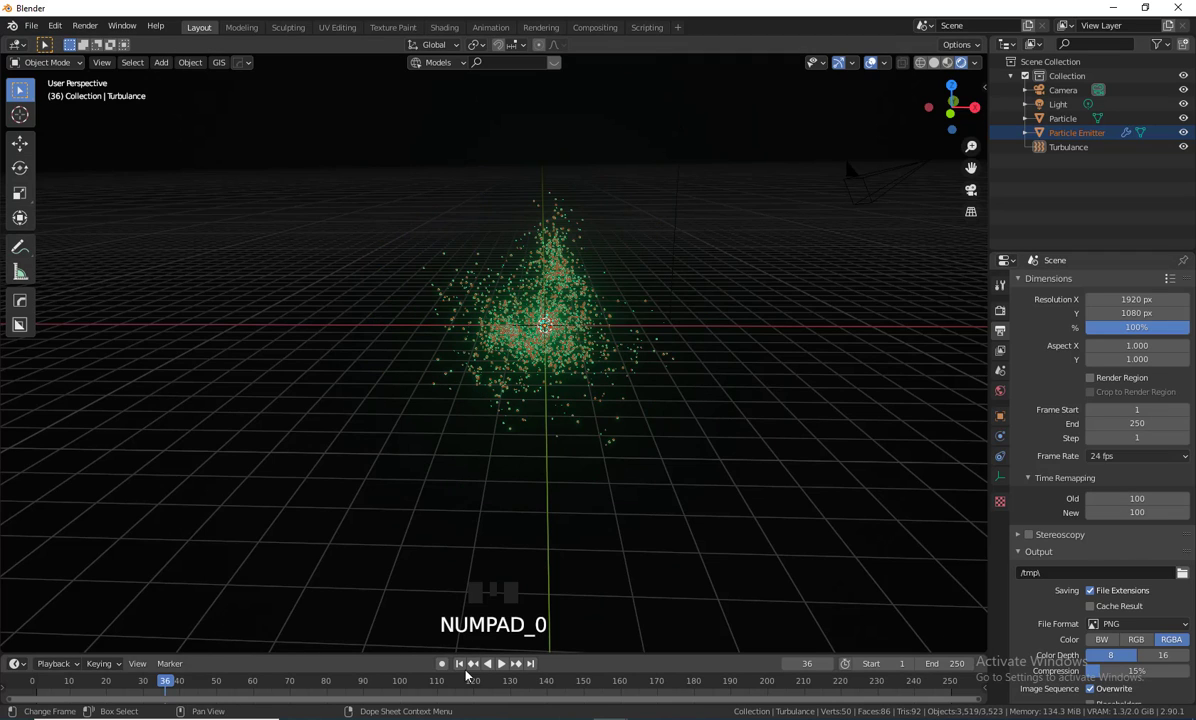
pyautogui.click(459, 663)
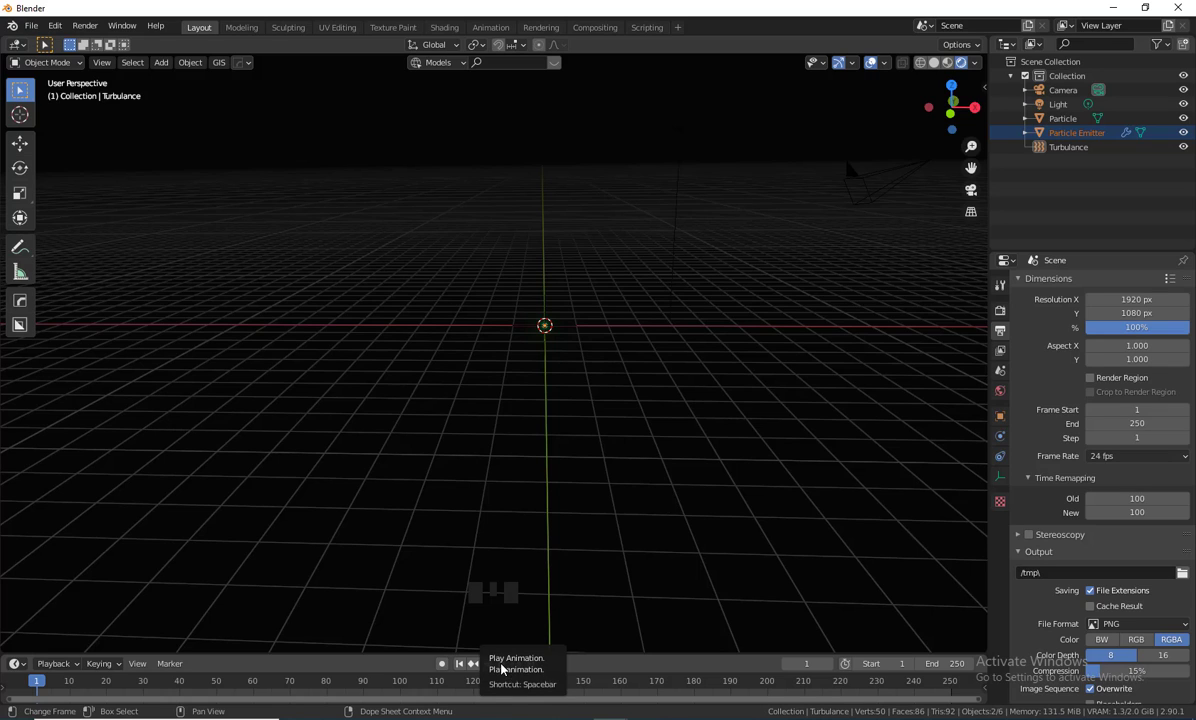
pyautogui.click(502, 668)
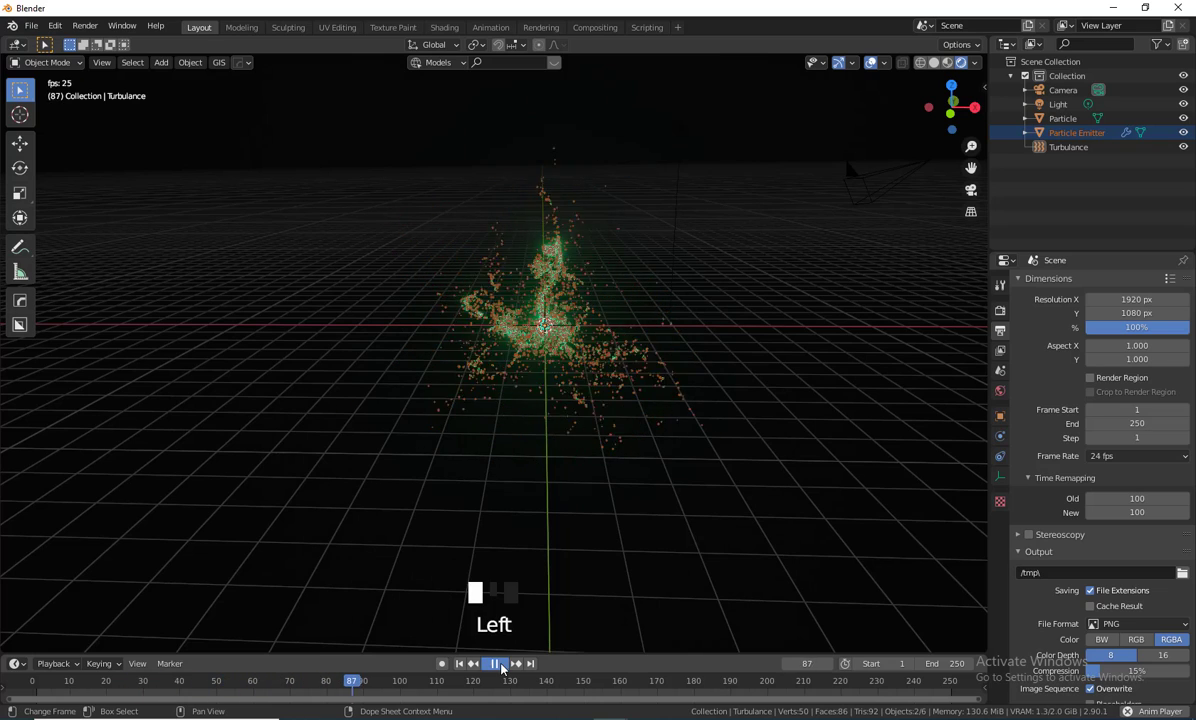
pyautogui.click(497, 664)
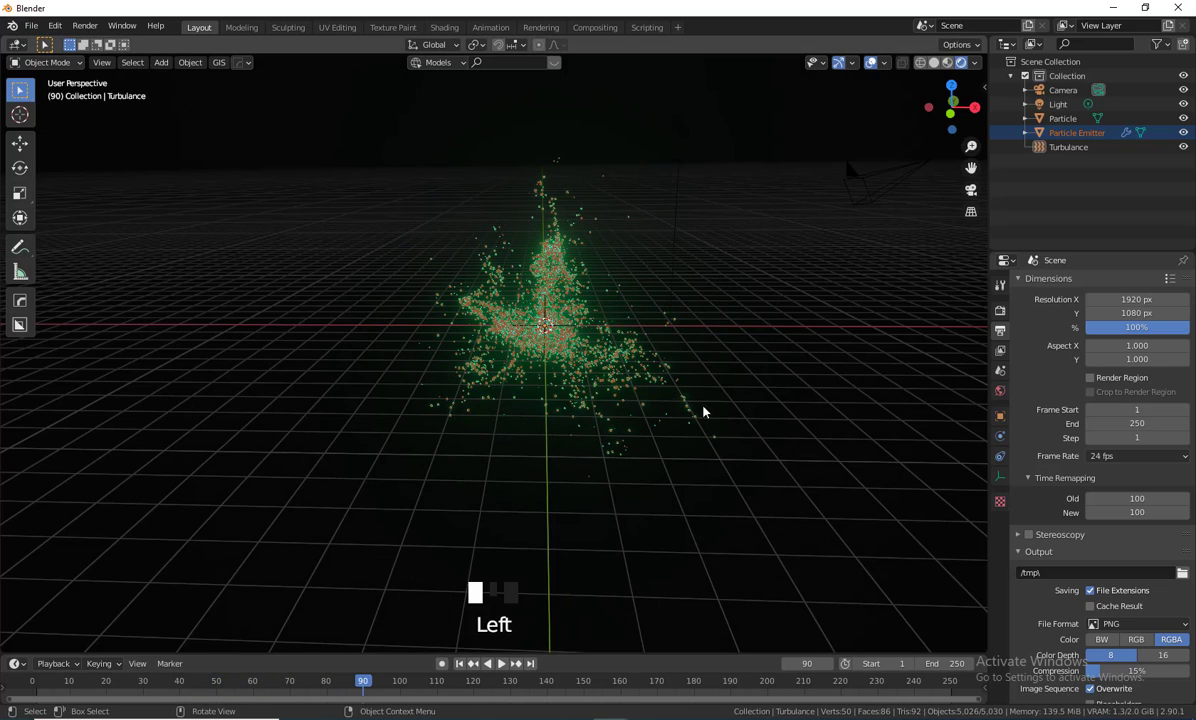
# - Set the Time Remapping Old value to 60 and play the animation from the first frame
pyautogui.click(1110, 498)
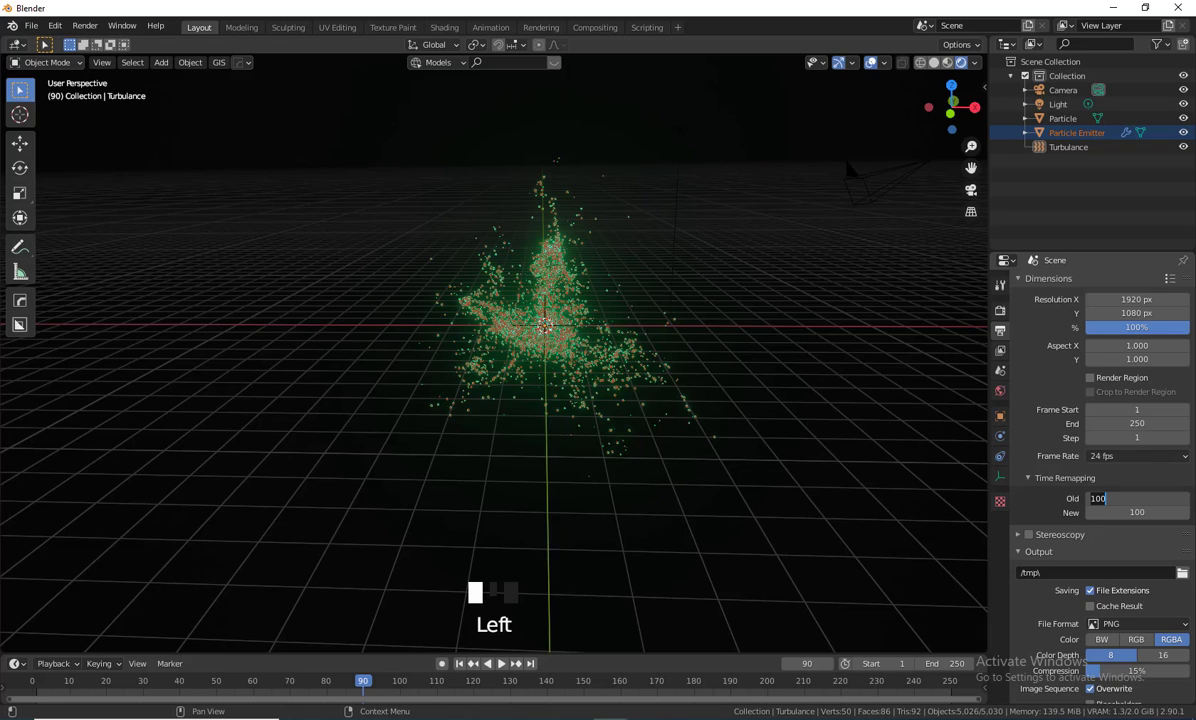
pyautogui.write('60')
pyautogui.press('Return')
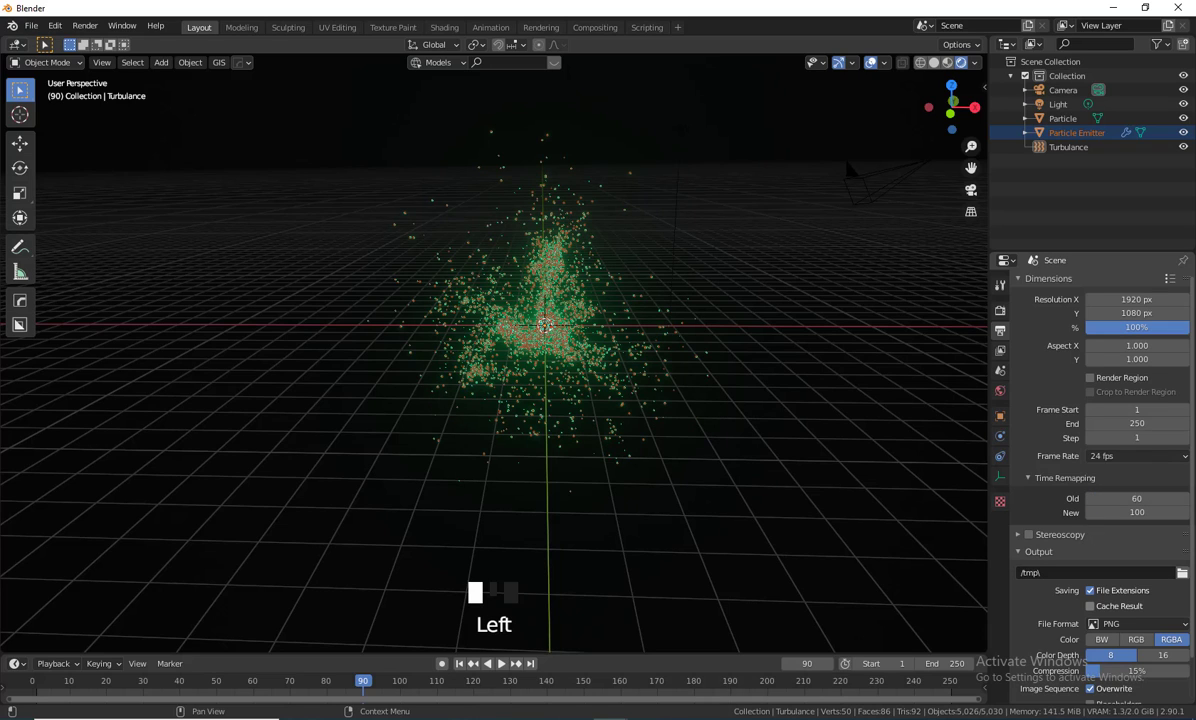
pyautogui.click(459, 664)
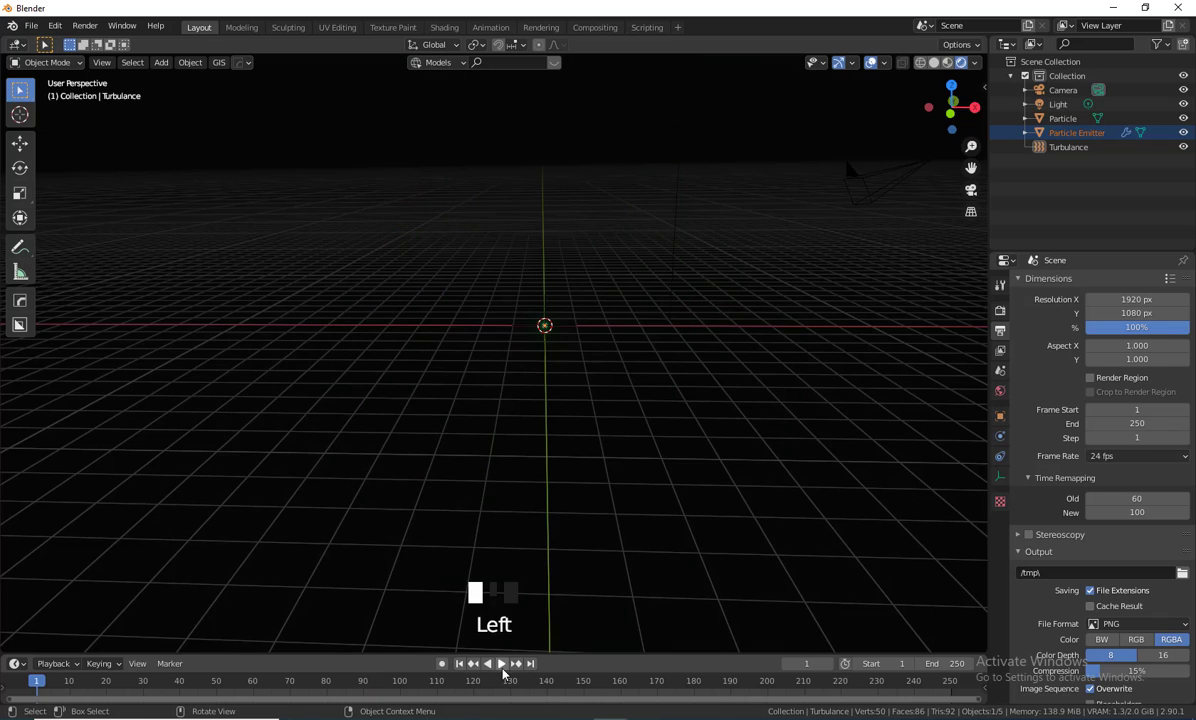
pyautogui.click(501, 664)
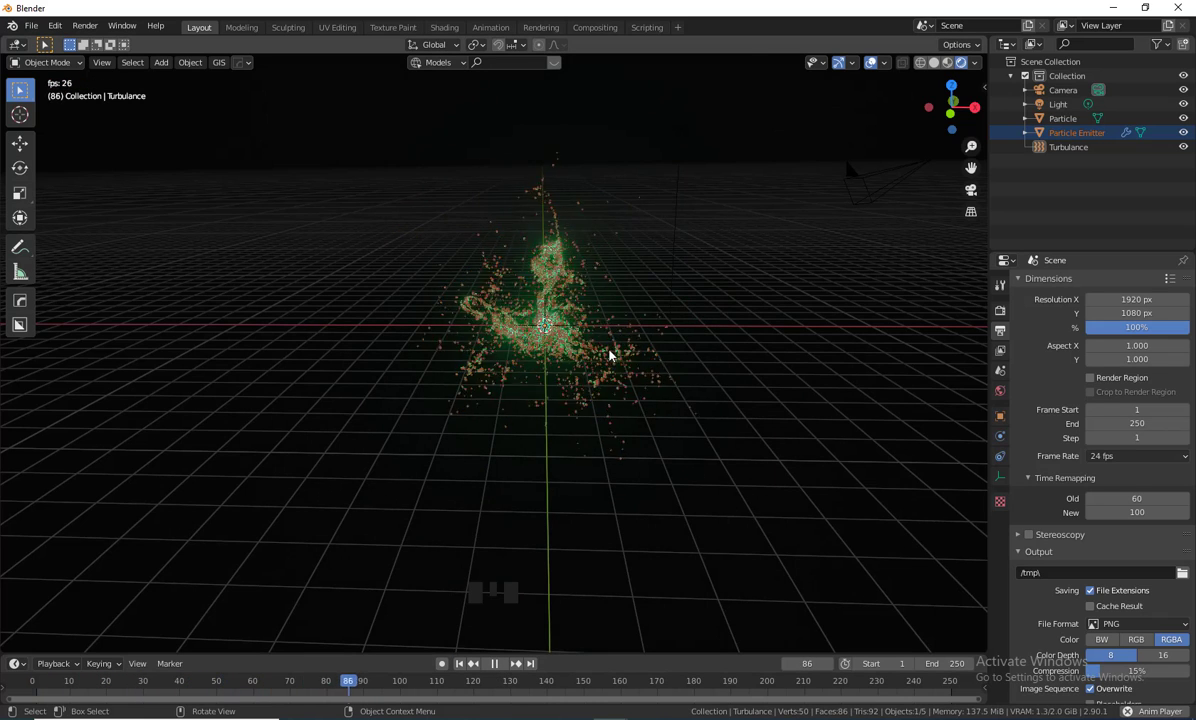
# - Watch the playing particles with the Particle Emitter selected and deselected, and stop the playback
pyautogui.click(1073, 133)
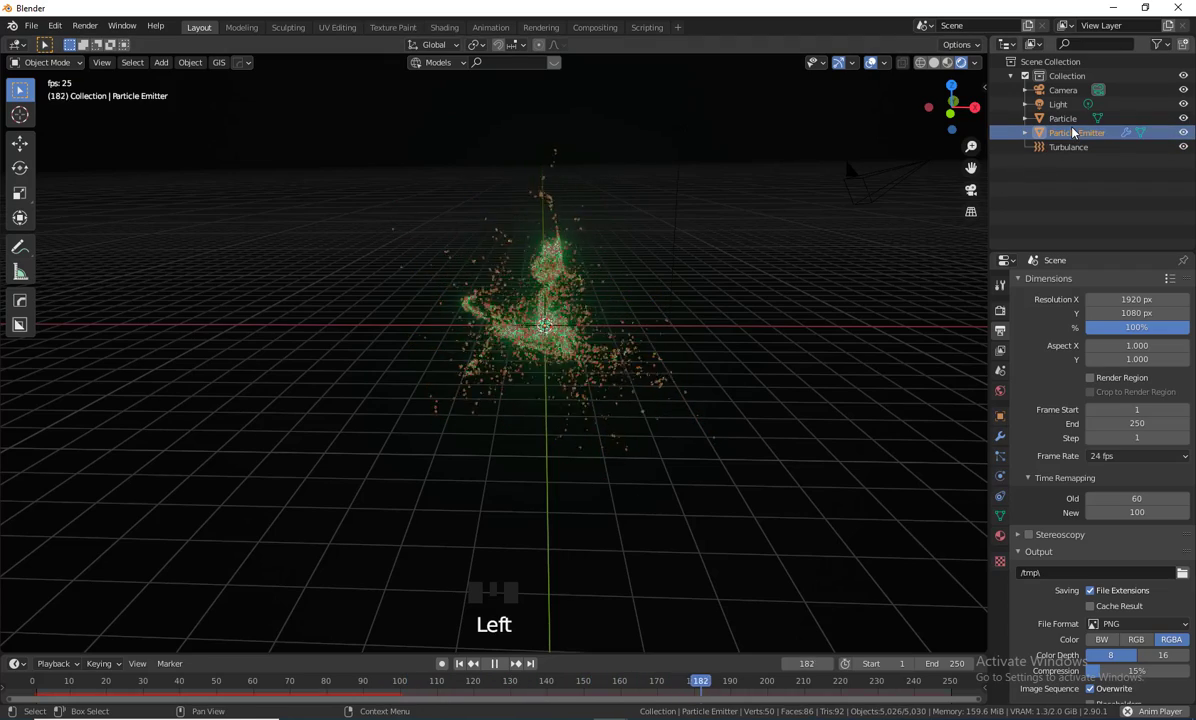
pyautogui.click(741, 299)
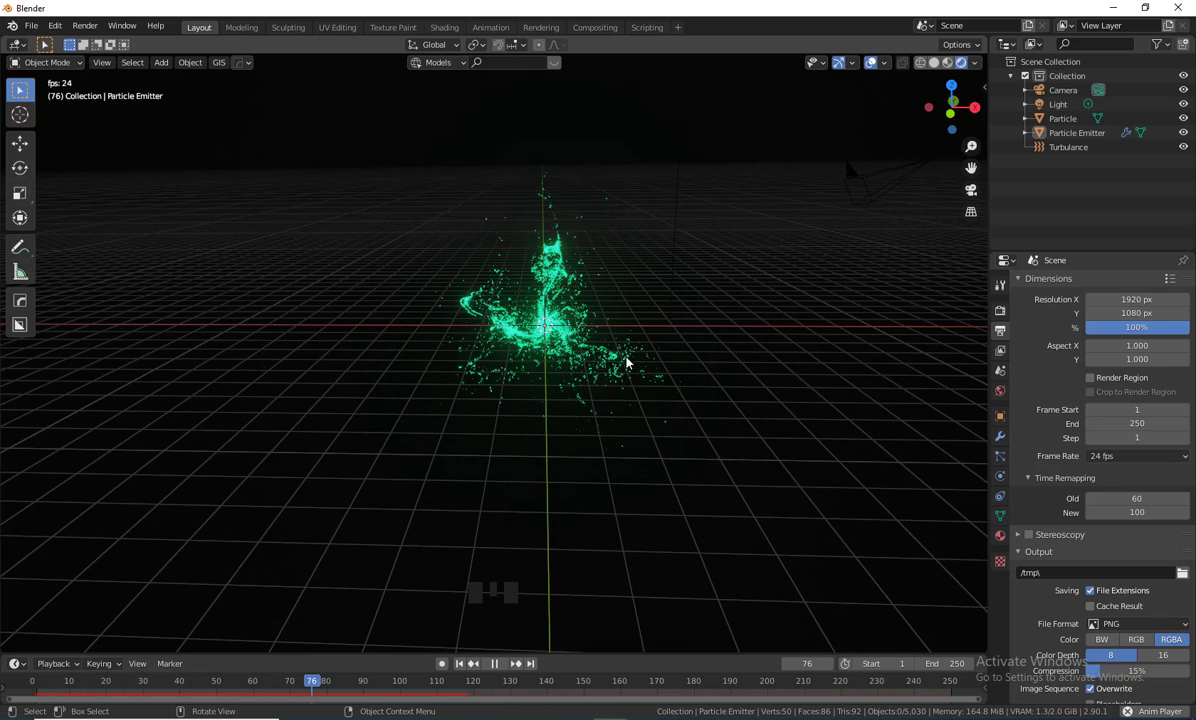
pyautogui.click(547, 334)
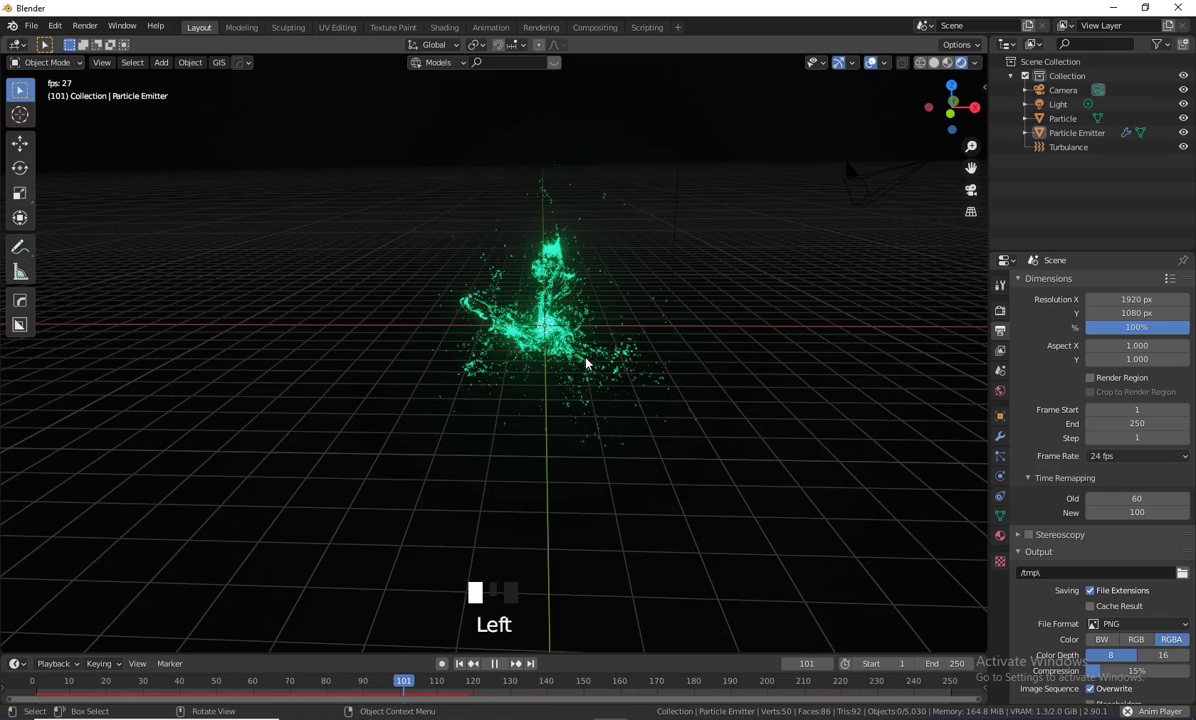
pyautogui.click(494, 663)
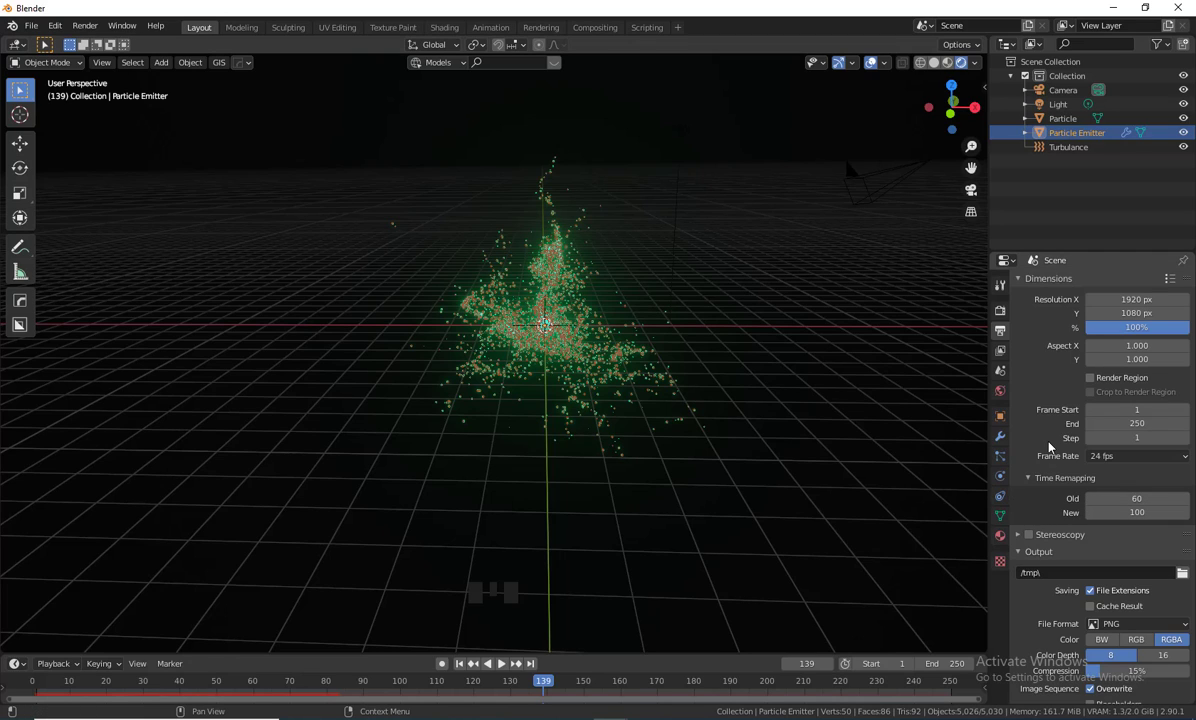
# - Set the Time Remapping Old value to 40 and deselect the Particle Emitter
pyautogui.scroll(-1, 1040, 427)
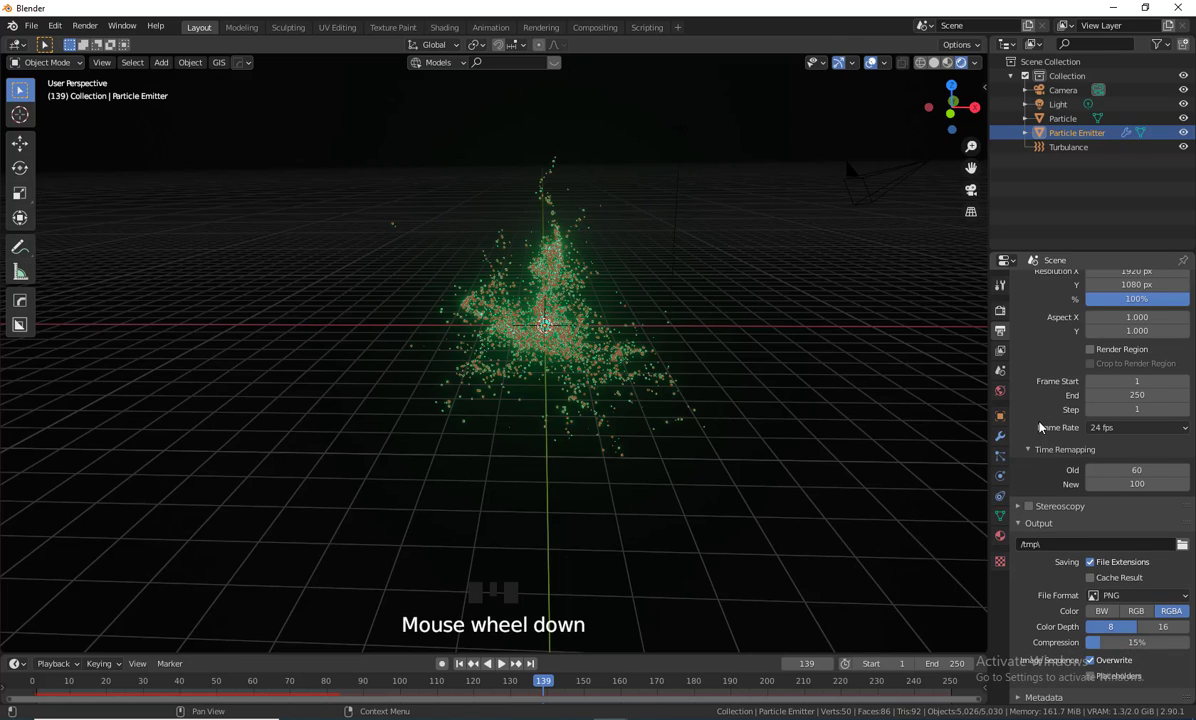
pyautogui.click(1121, 470)
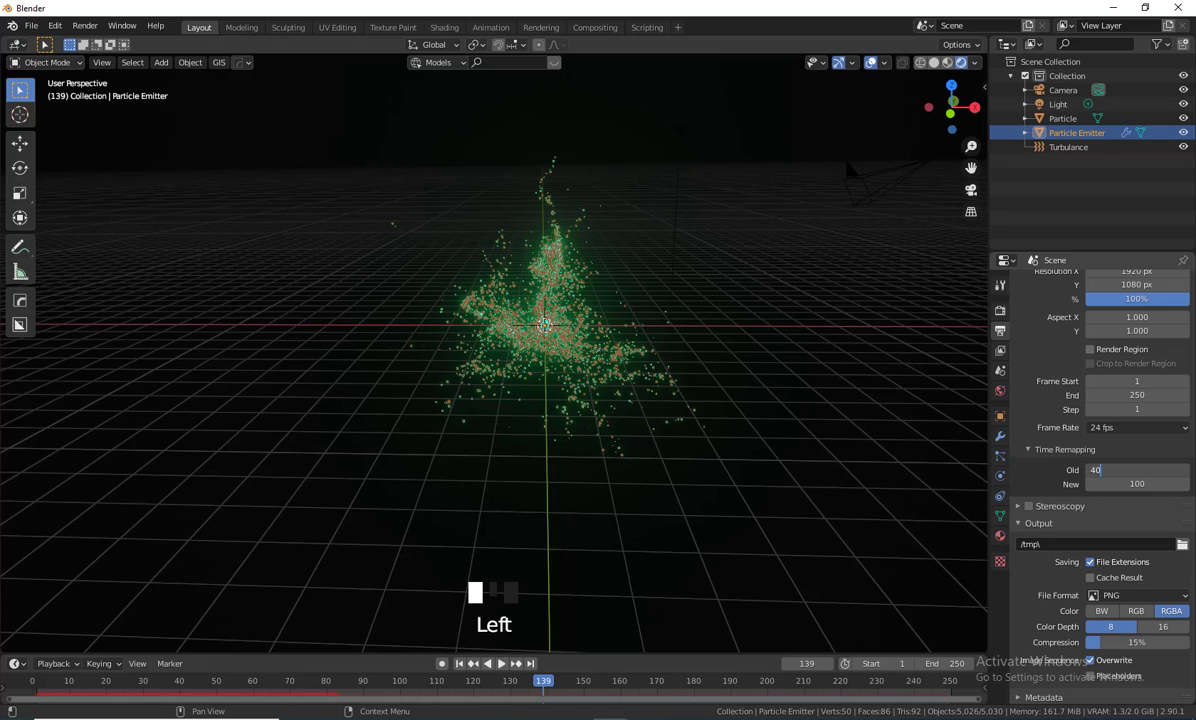
pyautogui.press('Return')
pyautogui.click(446, 652)
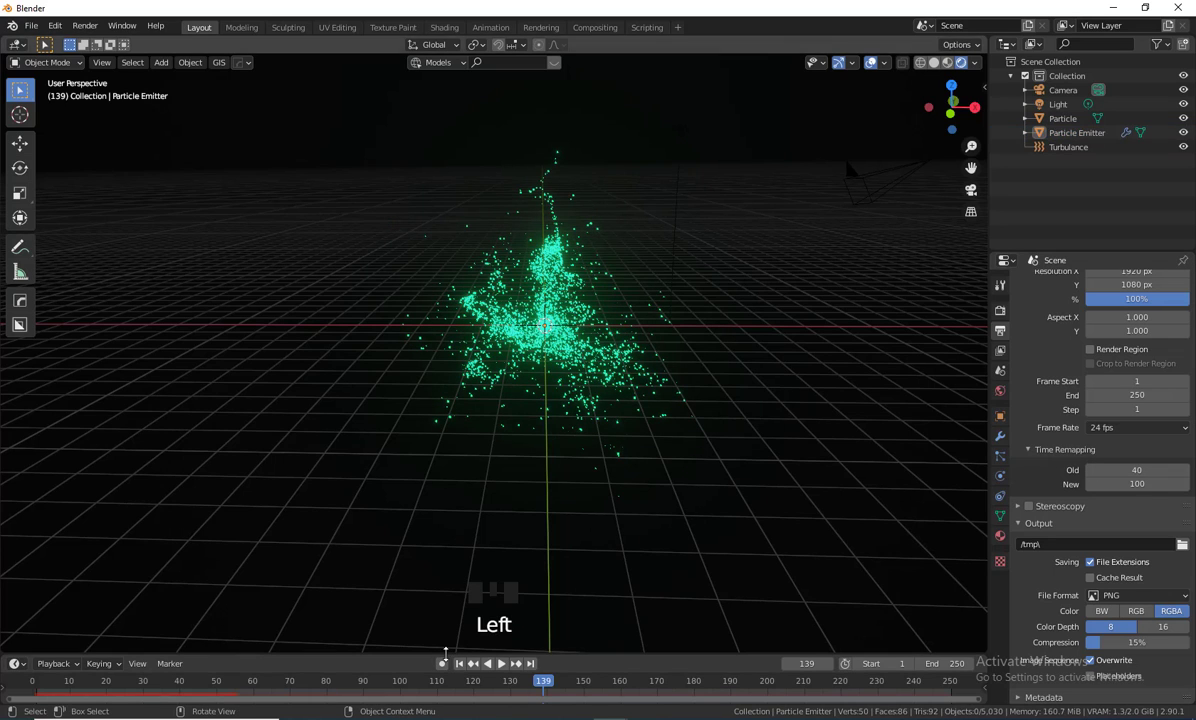
# - Play the animation from the first frame with the Time Remapping Old value at 40, and stop it
pyautogui.click(459, 663)
pyautogui.click(501, 663)
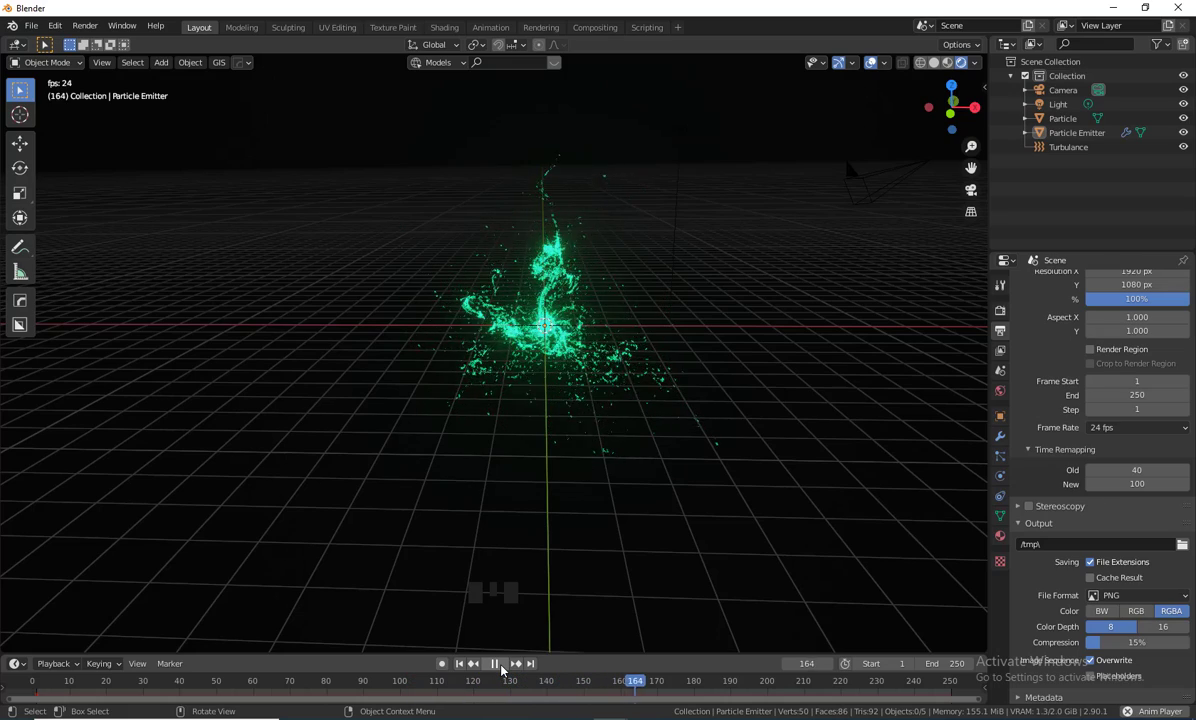
pyautogui.press('Left')
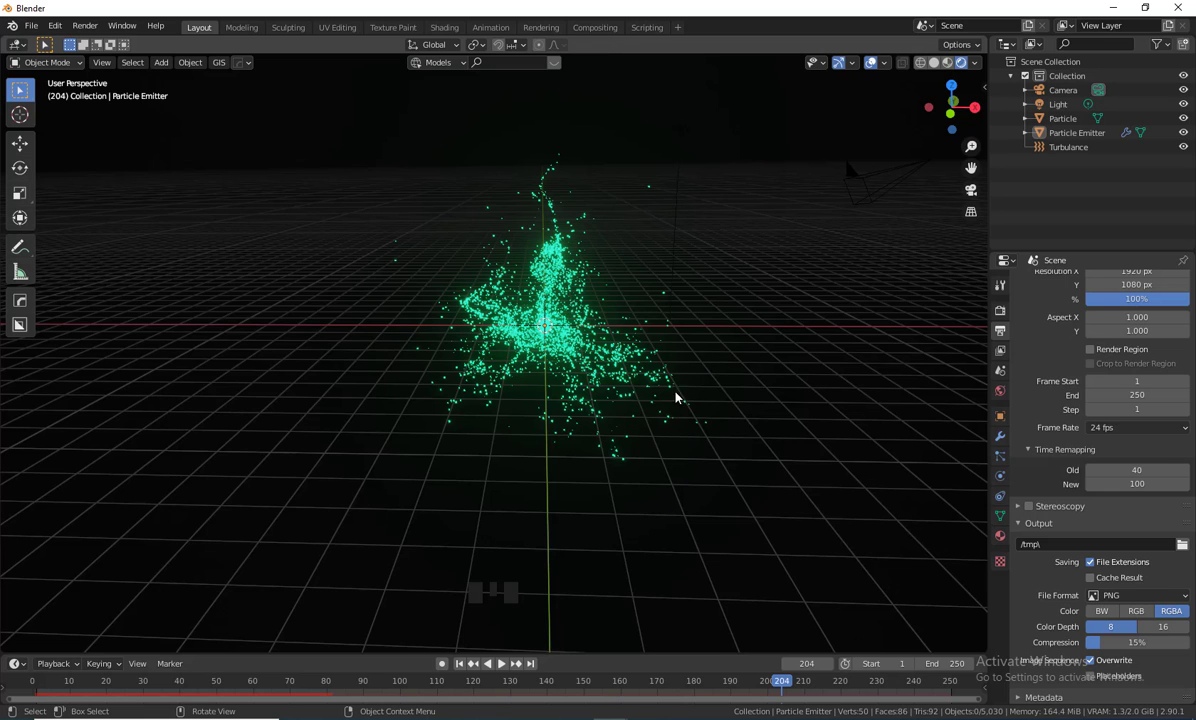
# - Examine the stopped particle cloud up close and from another side
pyautogui.scroll(2, 719, 403)
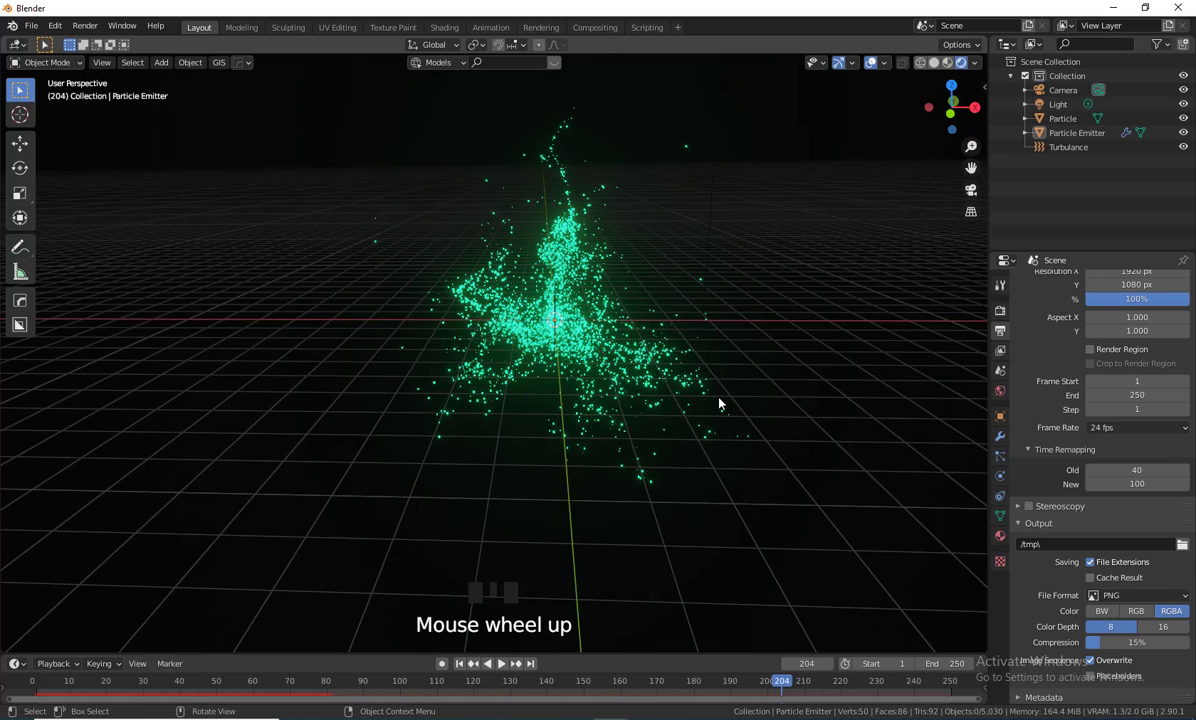
pyautogui.keyDown('shift'); pyautogui.moveTo(772, 422); pyautogui.dragTo(714, 452, button='middle'); pyautogui.keyUp('shift')
pyautogui.moveTo(697, 453); pyautogui.dragTo(761, 524, button='middle')
pyautogui.scroll(2, 690, 443)
pyautogui.scroll(-2, 700, 480)
pyautogui.scroll(2, 689, 505)
pyautogui.scroll(-2, 693, 464)
pyautogui.scroll(-2, 683, 499)
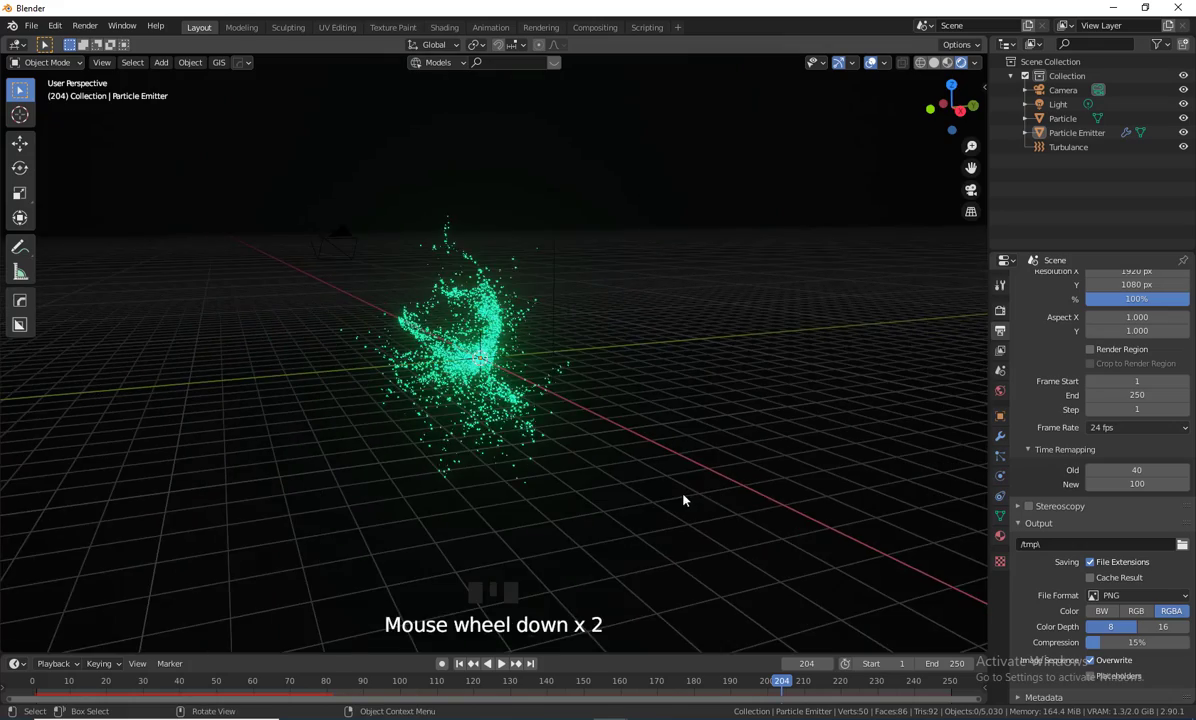
pyautogui.keyDown('shift'); pyautogui.moveTo(683, 499); pyautogui.dragTo(716, 497, button='middle'); pyautogui.keyUp('shift')
# - Look through the camera, lock the camera to the view, and move it back until the whole particle cloud fits the frame
pyautogui.press('KP_0')
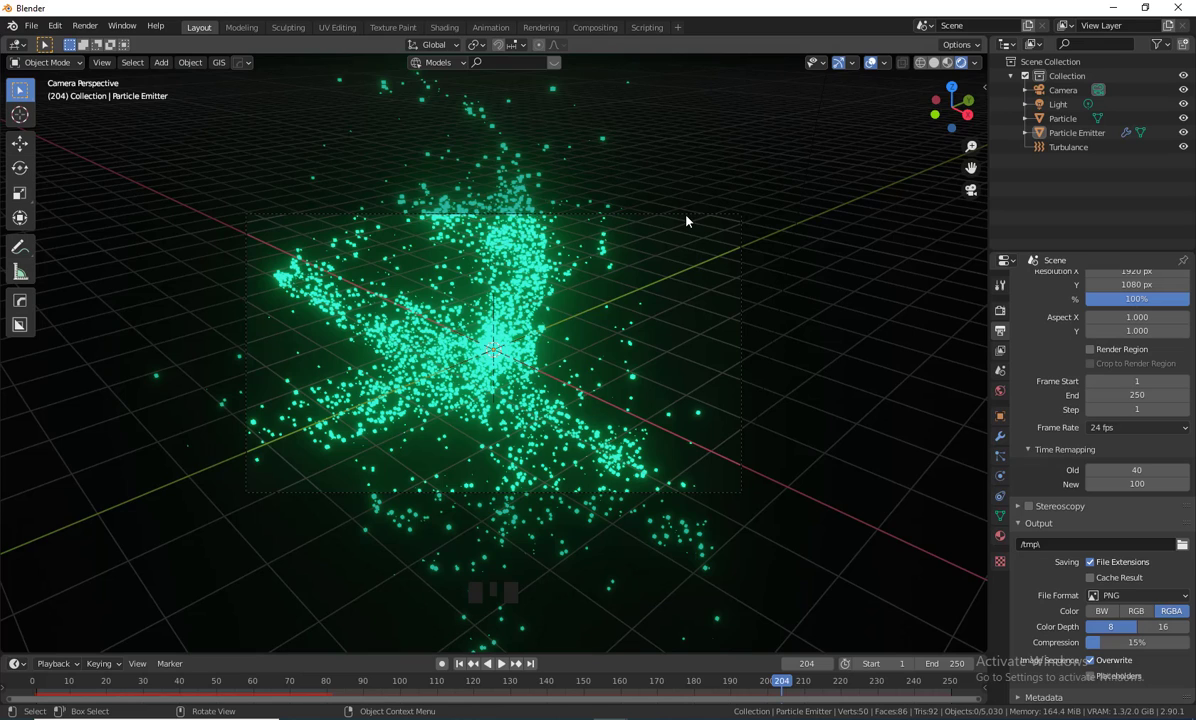
pyautogui.click(988, 86)
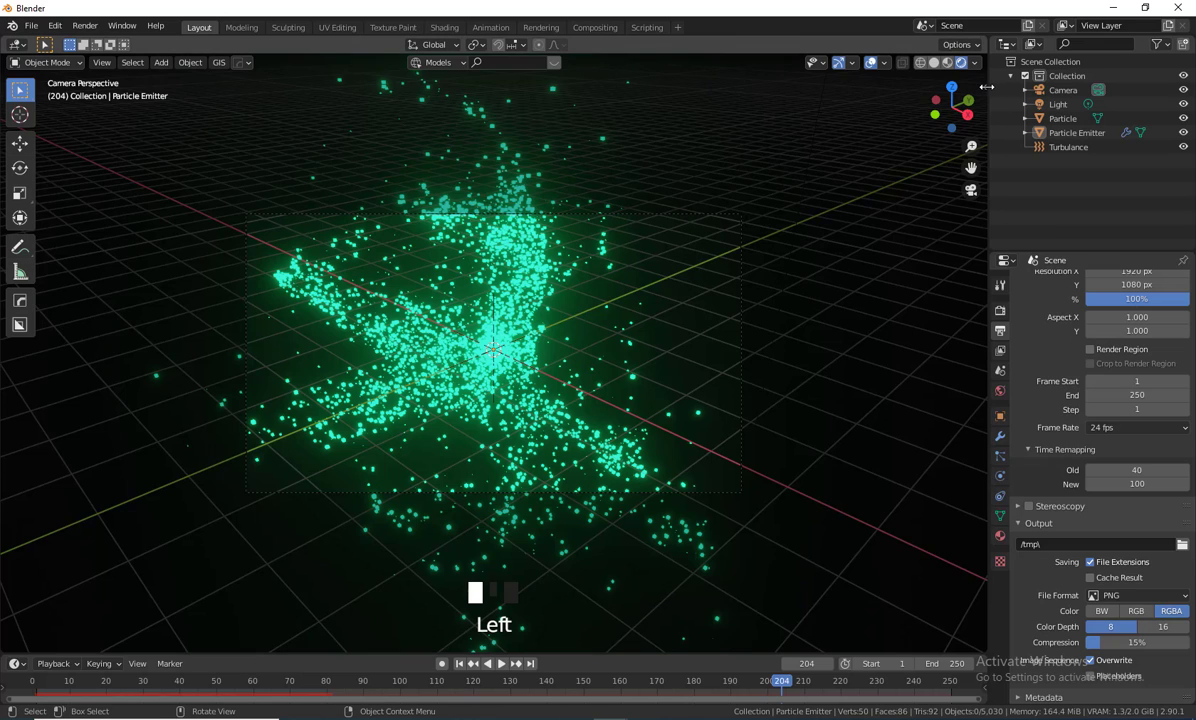
pyautogui.click(988, 86)
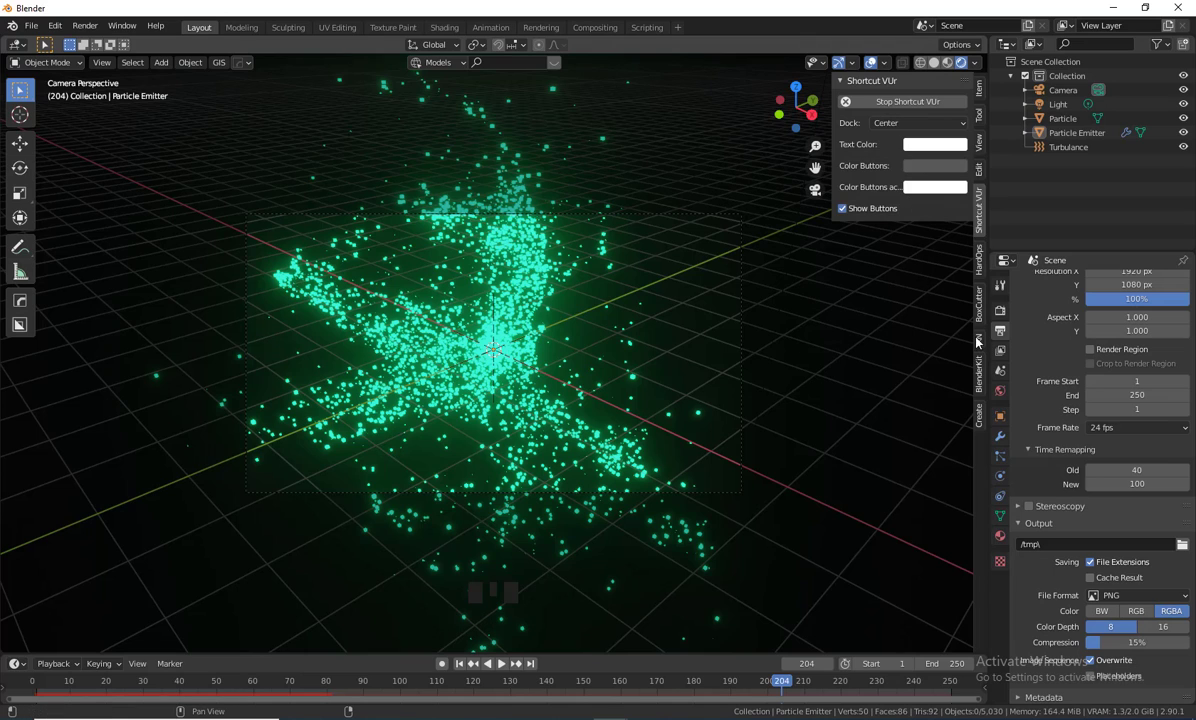
pyautogui.click(981, 145)
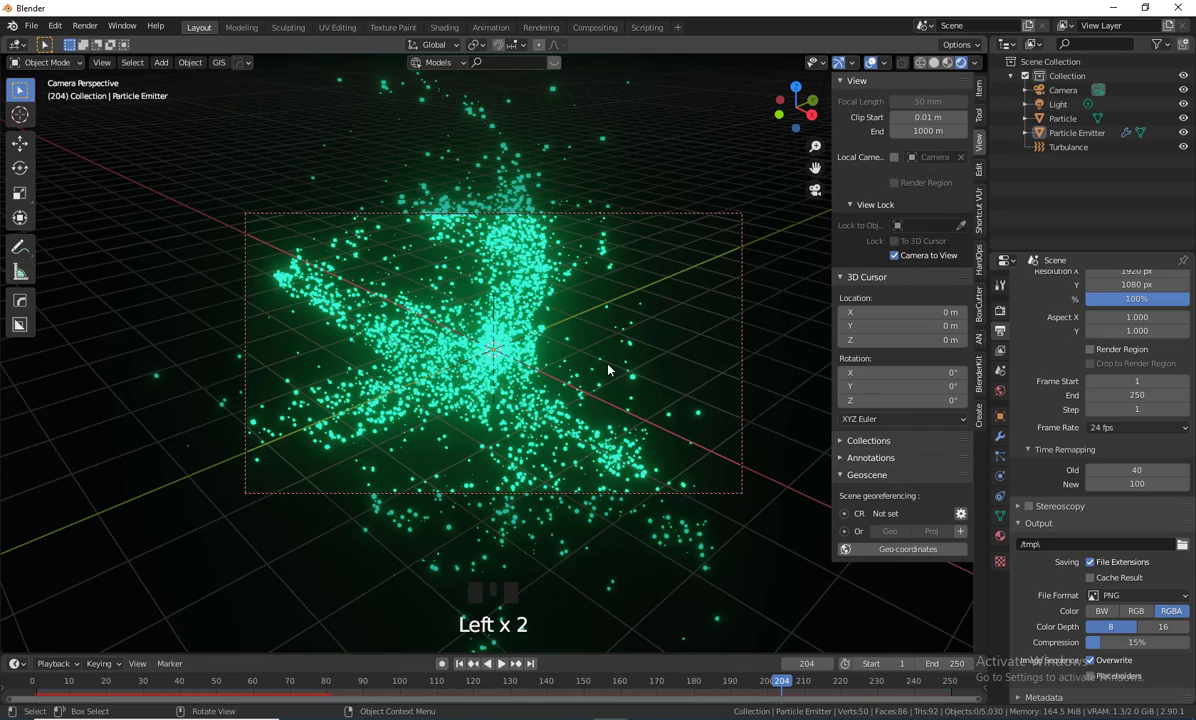
pyautogui.keyDown('alt'); pyautogui.rightClick(533, 368); pyautogui.keyUp('alt')
pyautogui.scroll(-6, 573, 369)
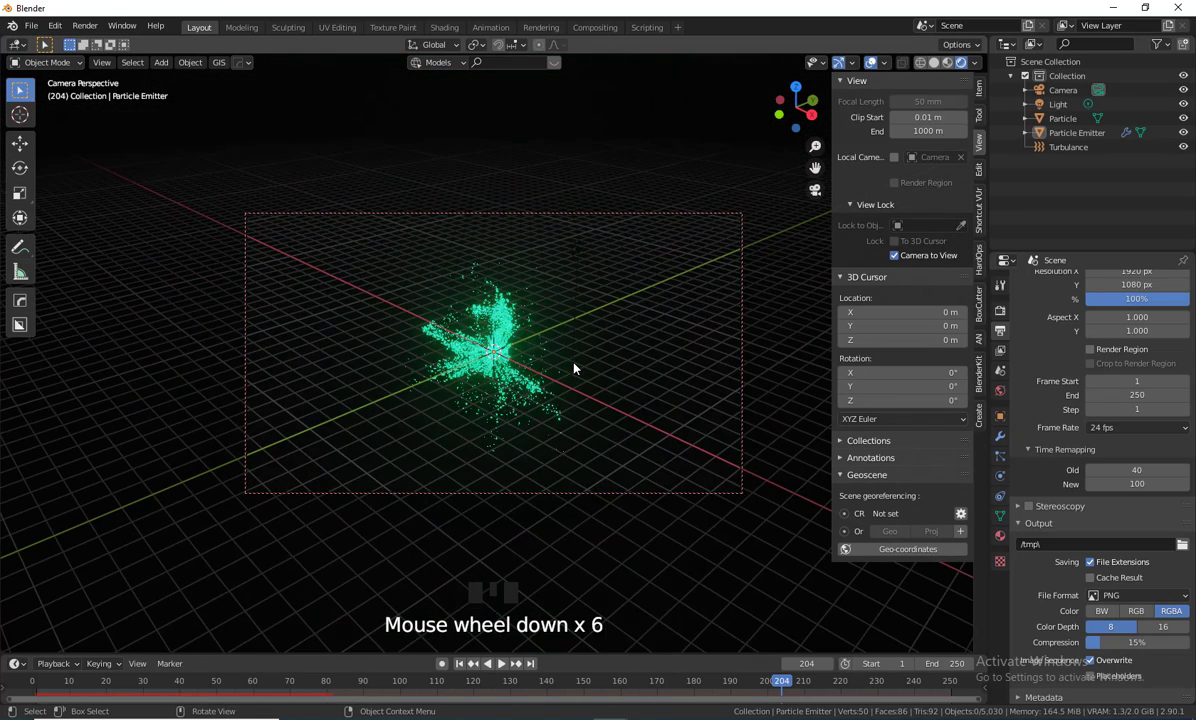
pyautogui.keyDown('shift'); pyautogui.moveTo(593, 376); pyautogui.dragTo(797, 232, button='middle'); pyautogui.keyUp('shift')
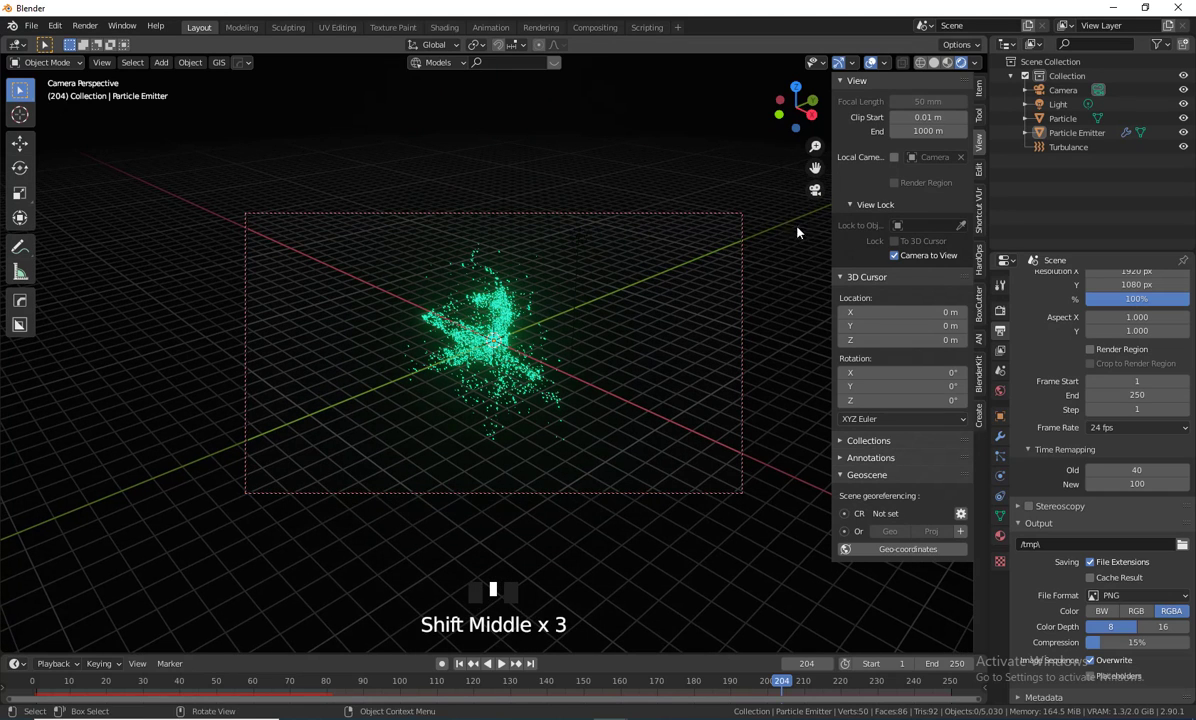
# - Hide the viewport overlays and play the animation from the first frame through the camera, stopping it and closing the sidebar
pyautogui.click(872, 62)
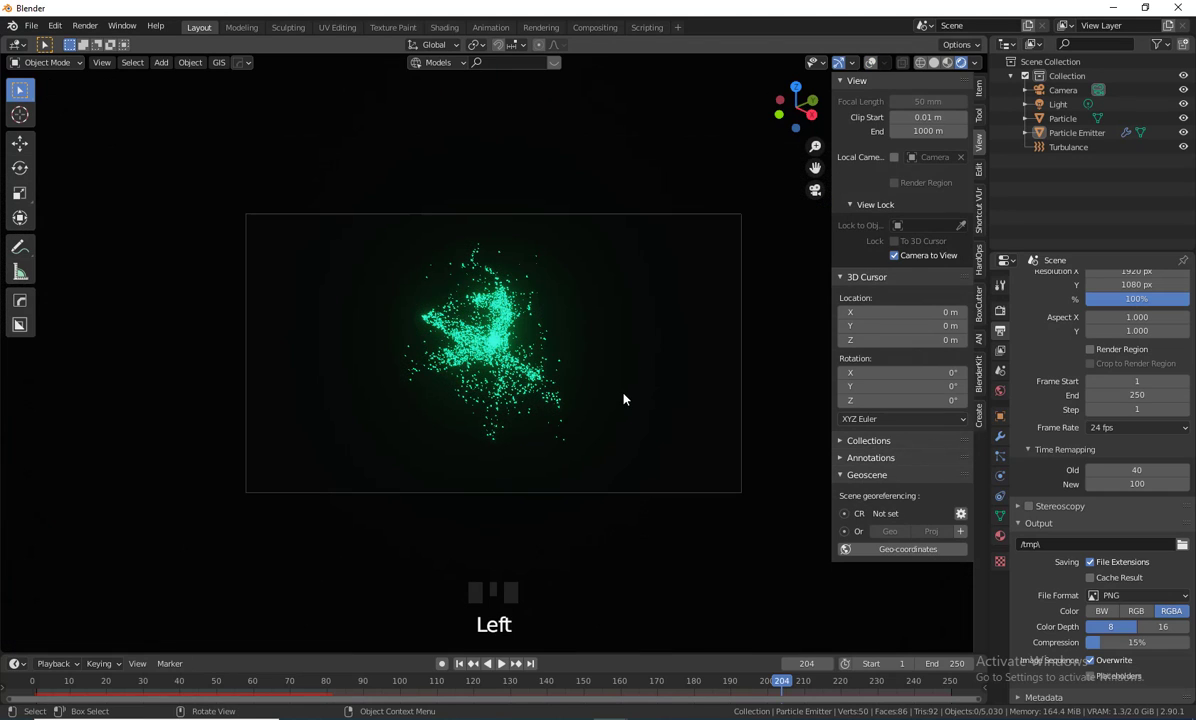
pyautogui.scroll(-1, 623, 399)
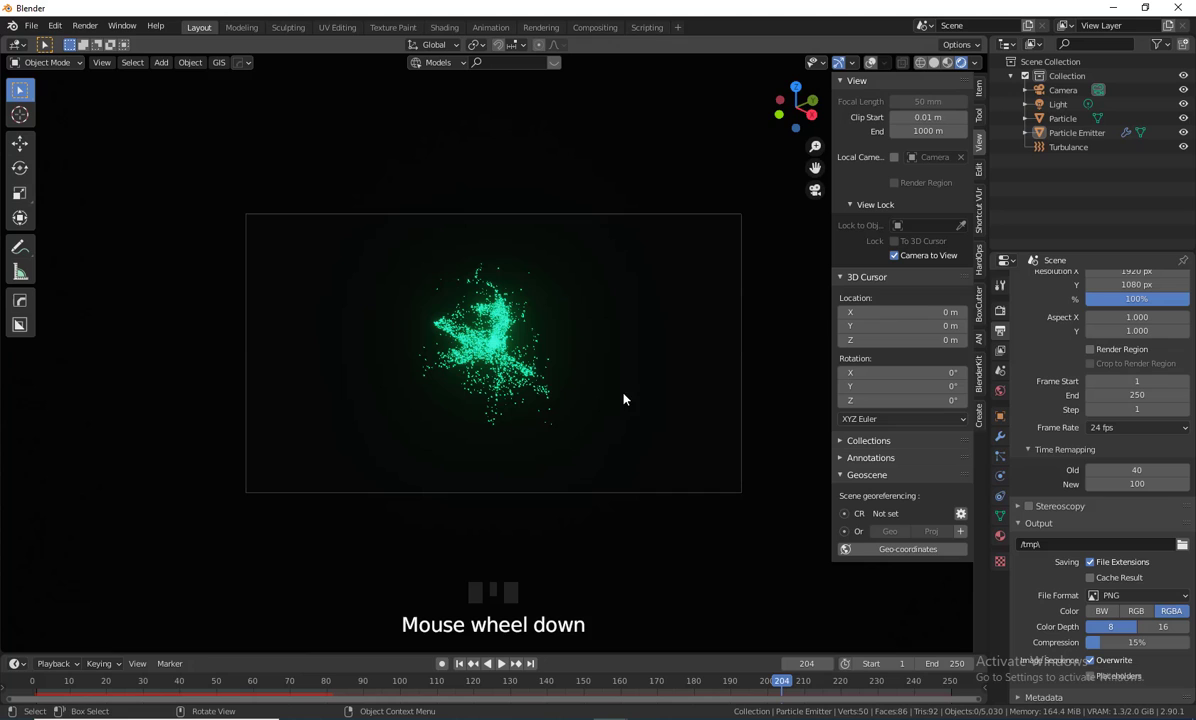
pyautogui.click(459, 663)
pyautogui.click(501, 663)
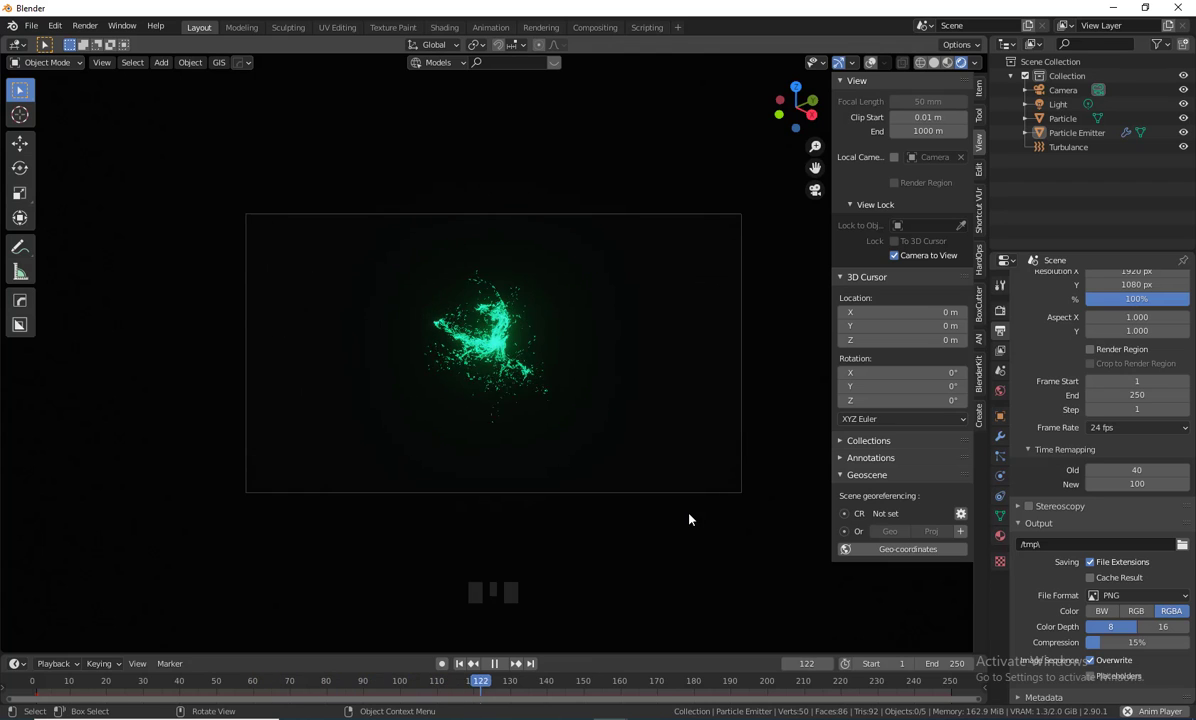
pyautogui.click(494, 664)
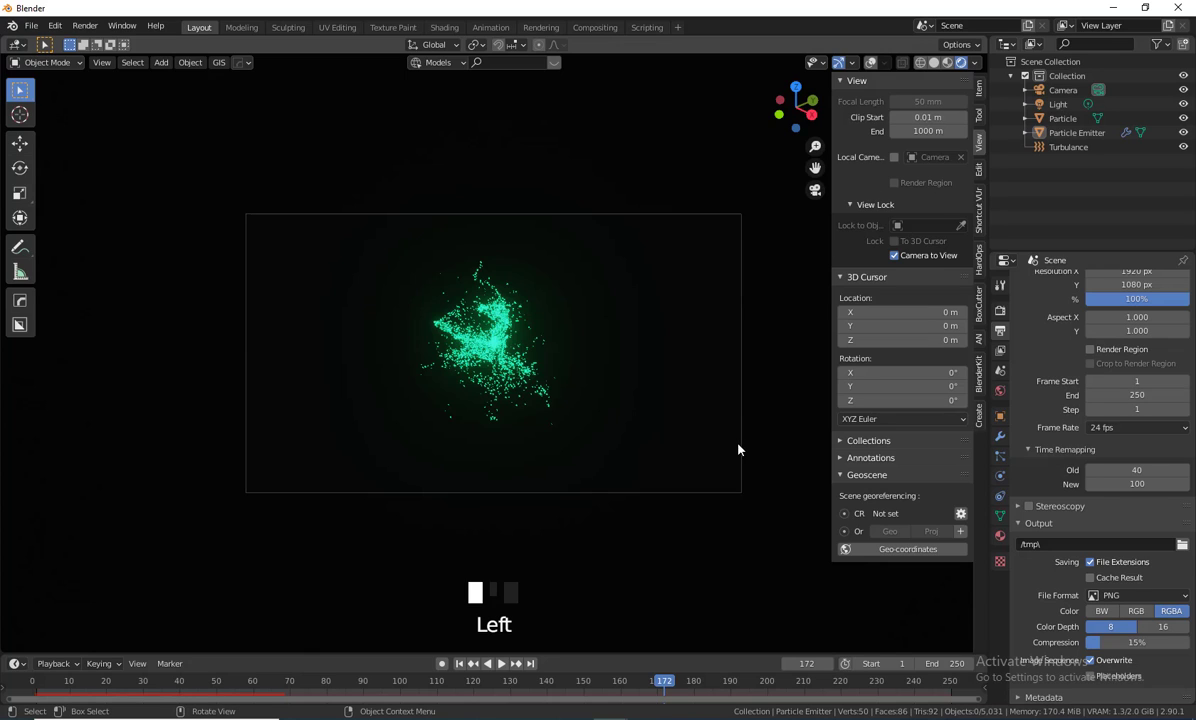
pyautogui.press('n')
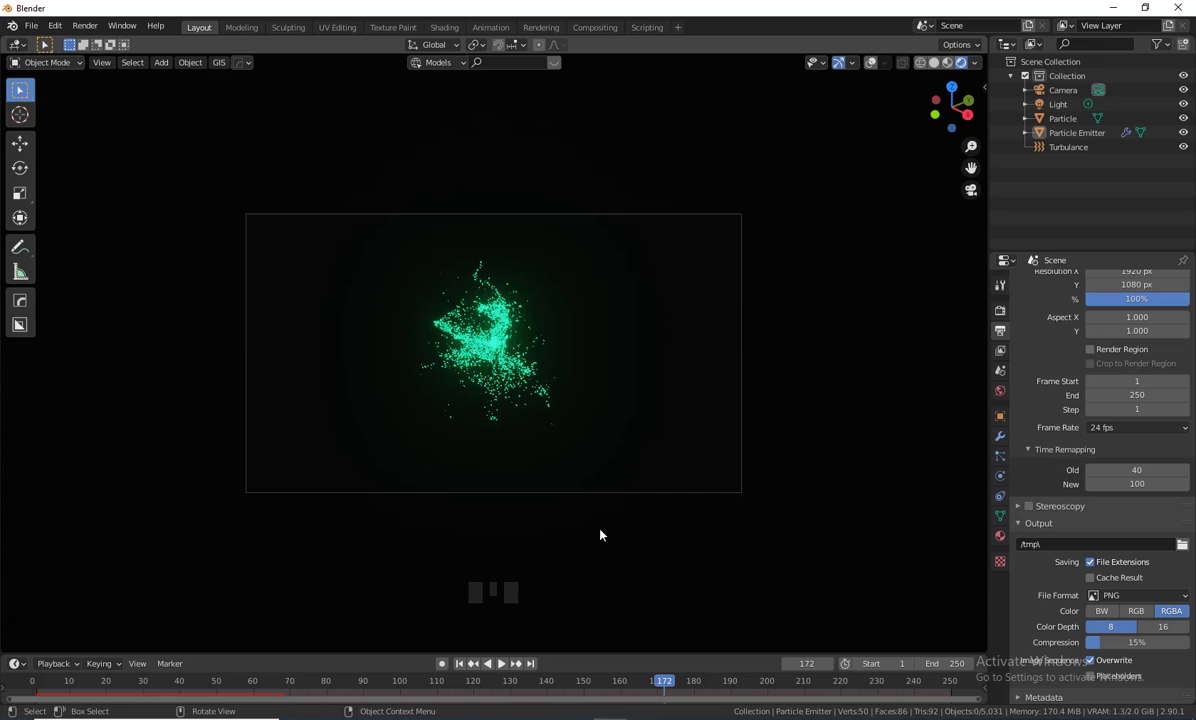
# - Add a Vortex force field to the scene
pyautogui.click(1093, 136)
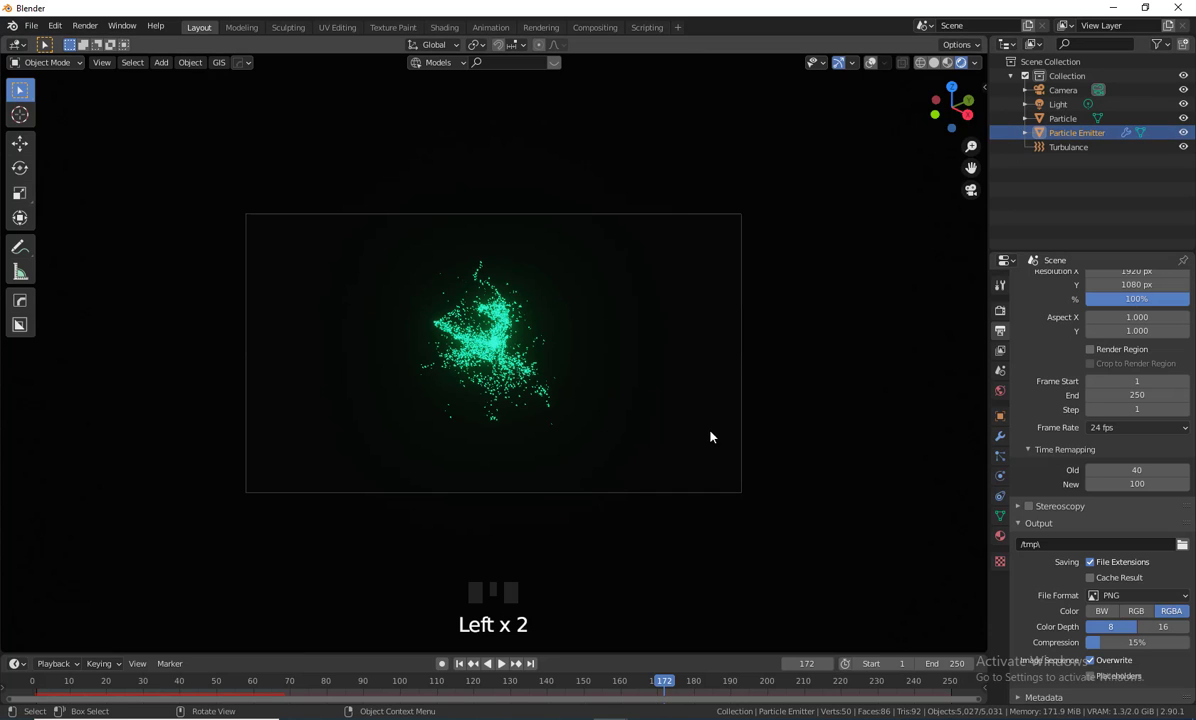
pyautogui.hotkey('shift', 'a')
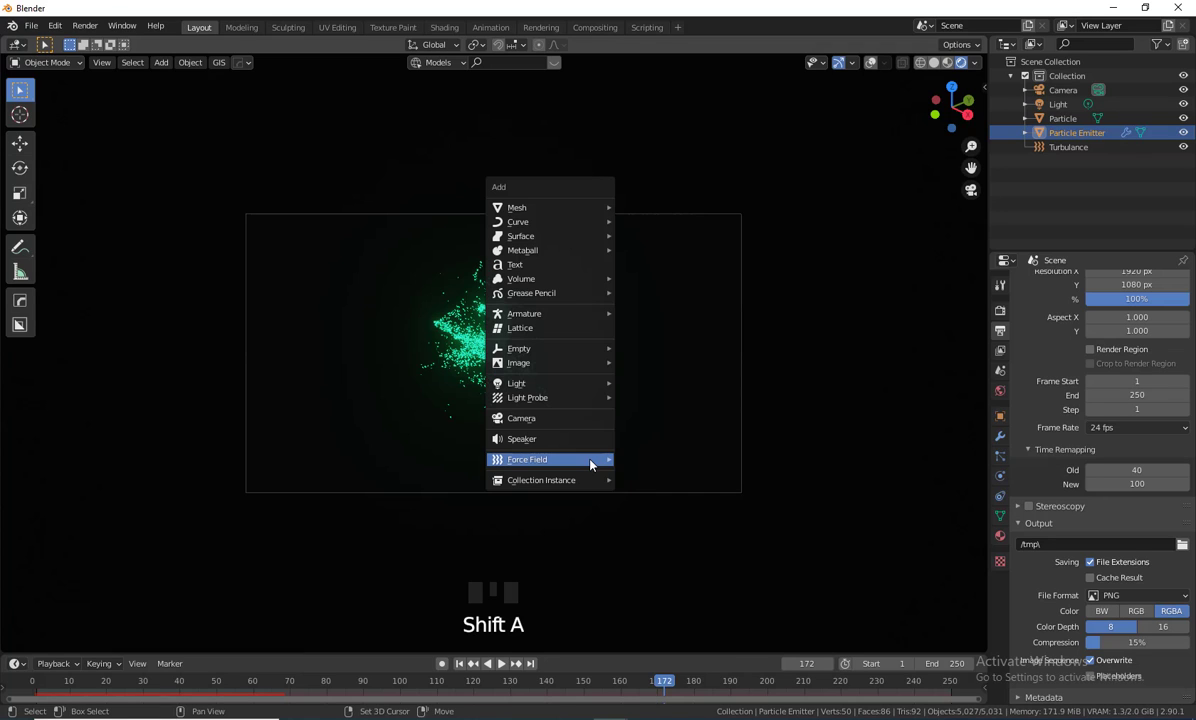
pyautogui.moveTo(590, 462)
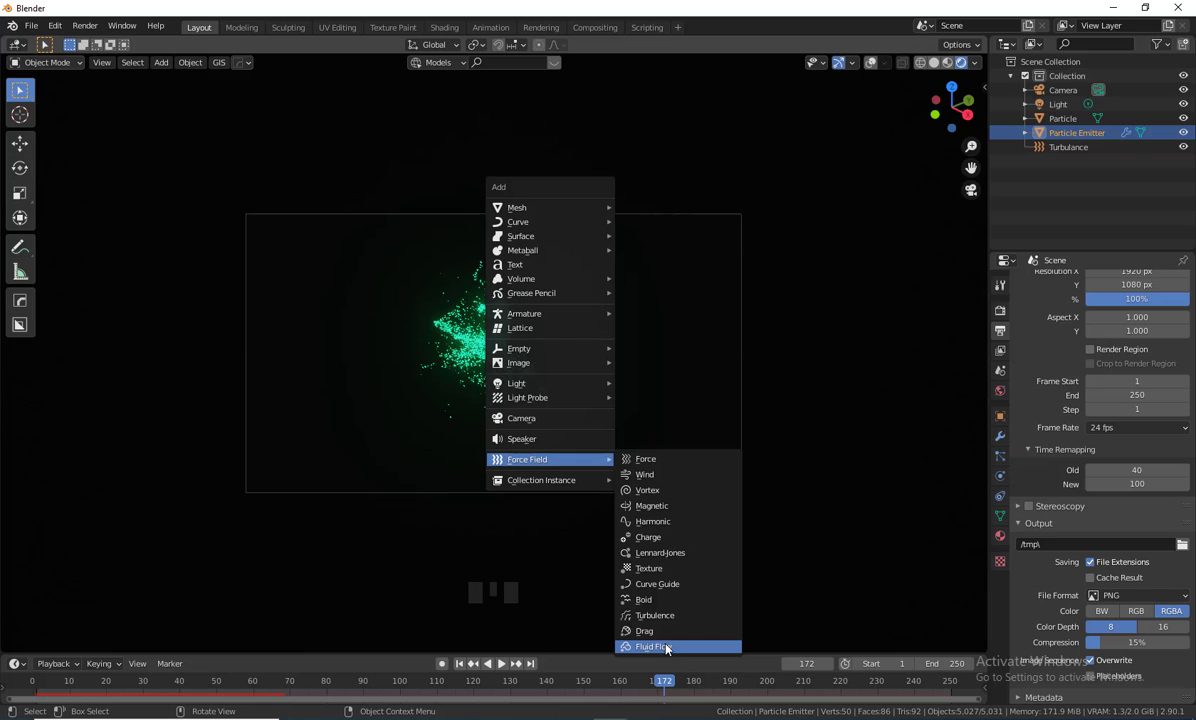
pyautogui.click(668, 495)
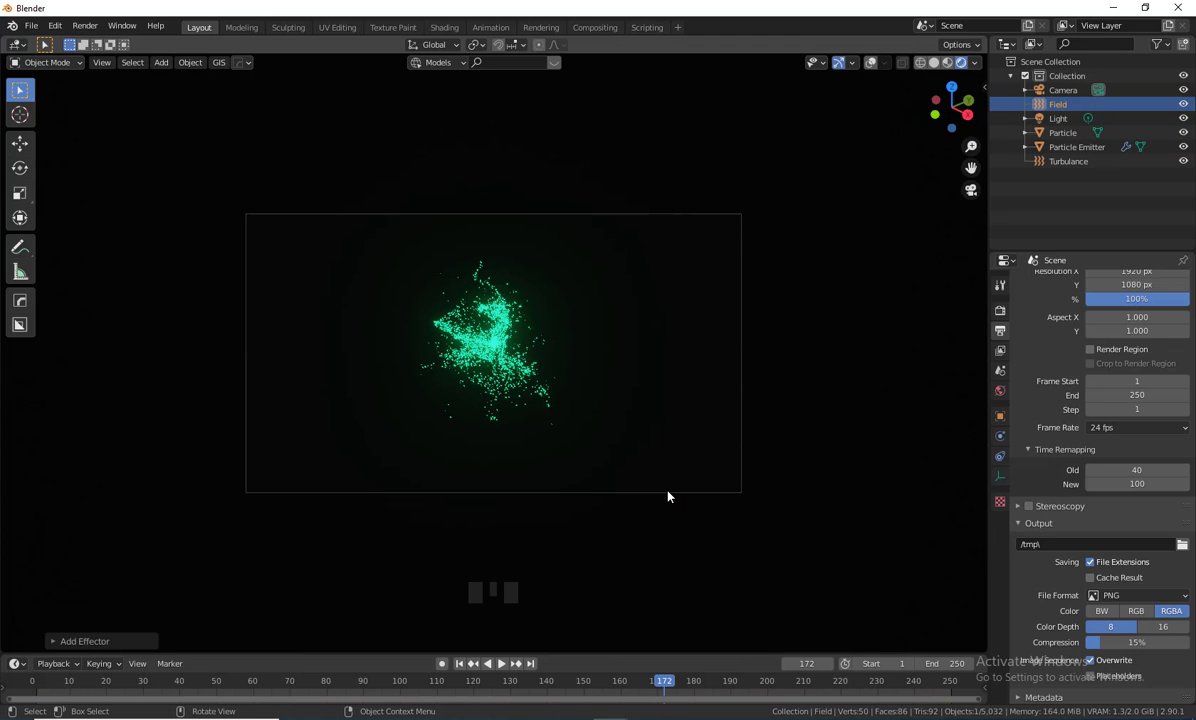
# - Play the animation from the first frame to check the Vortex field's effect on the particles, and stop it
pyautogui.click(460, 664)
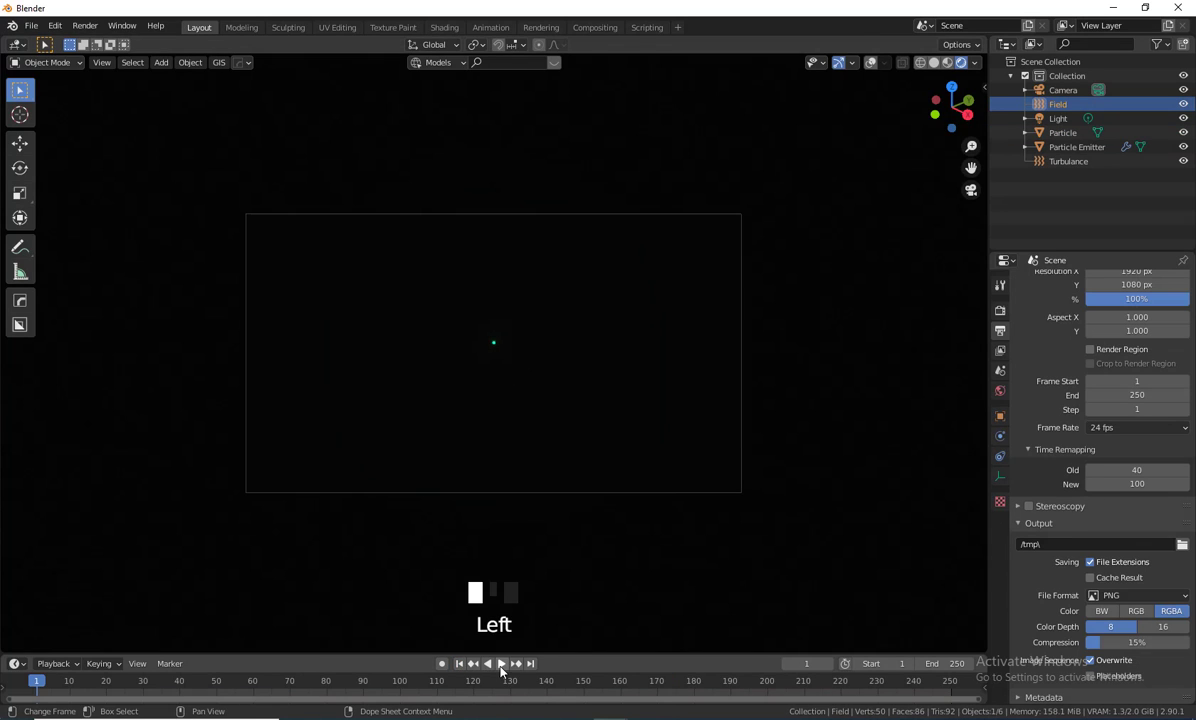
pyautogui.click(501, 664)
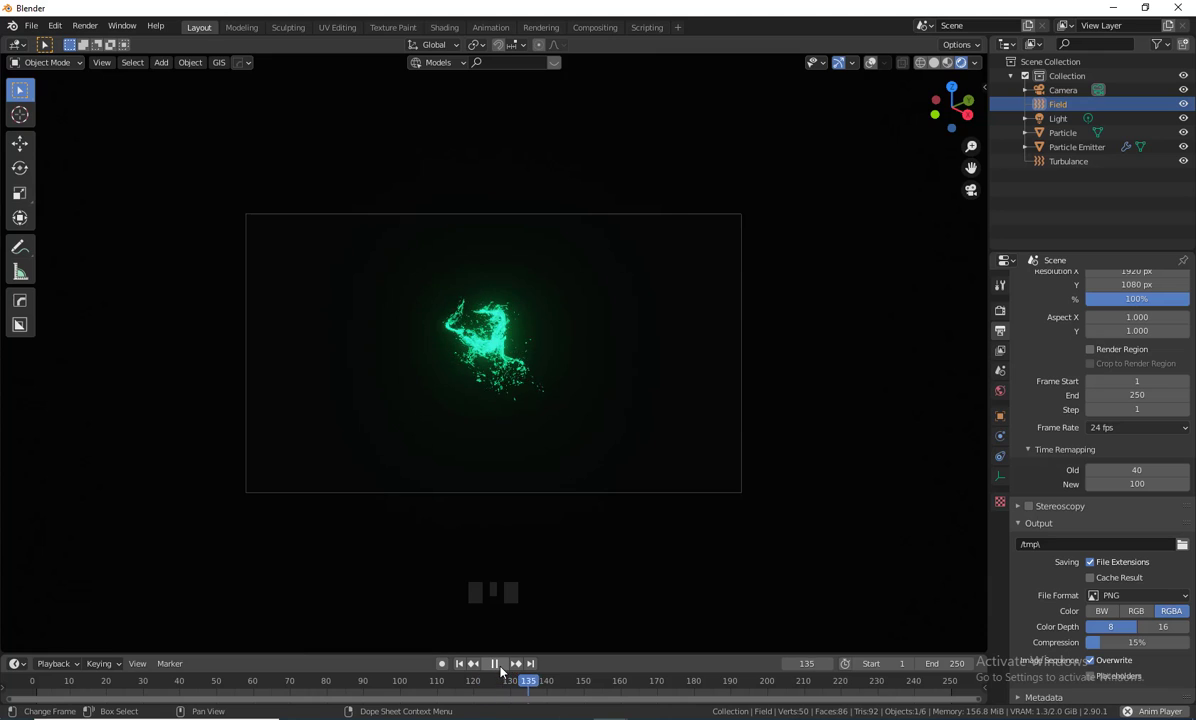
pyautogui.click(497, 665)
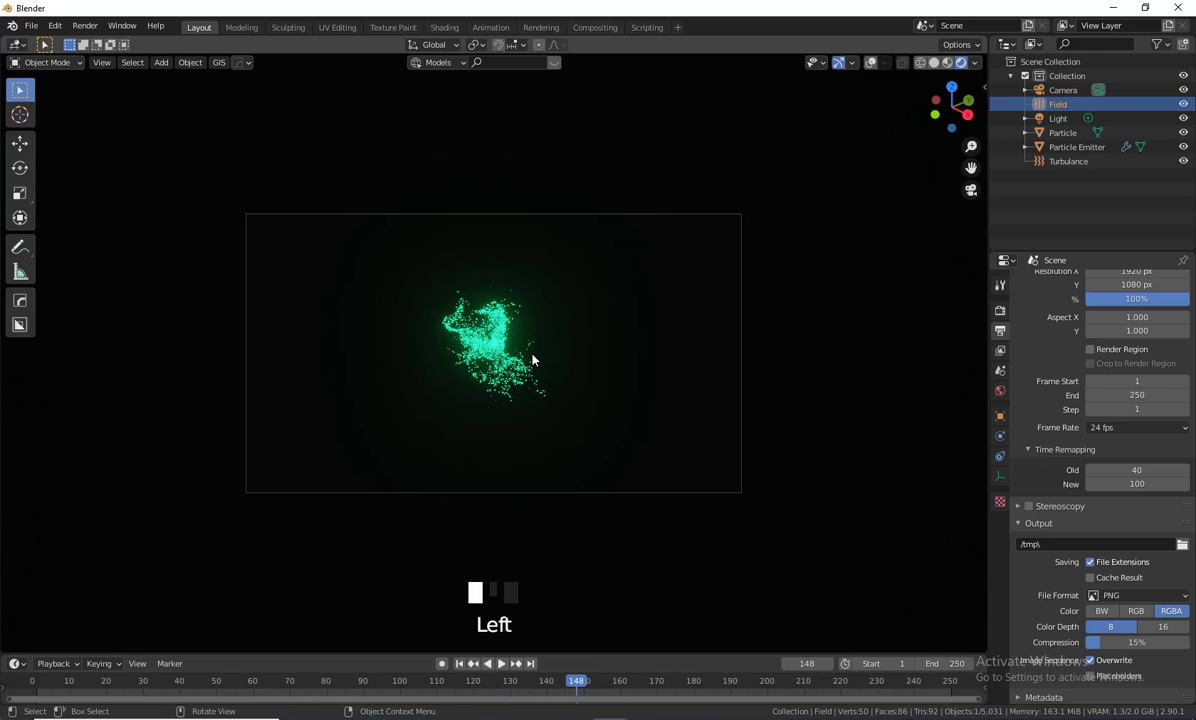
# - Rename the new force field Vertex and set its Strength to 5
pyautogui.doubleClick(1060, 104)
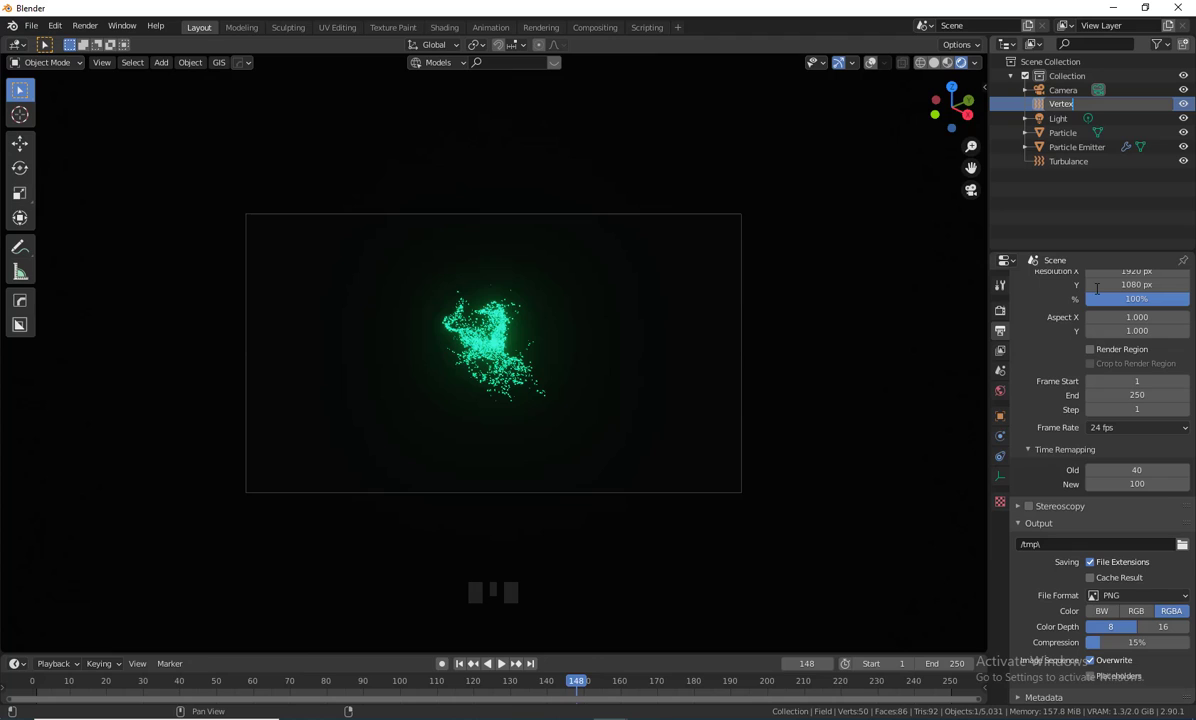
pyautogui.press('Return')
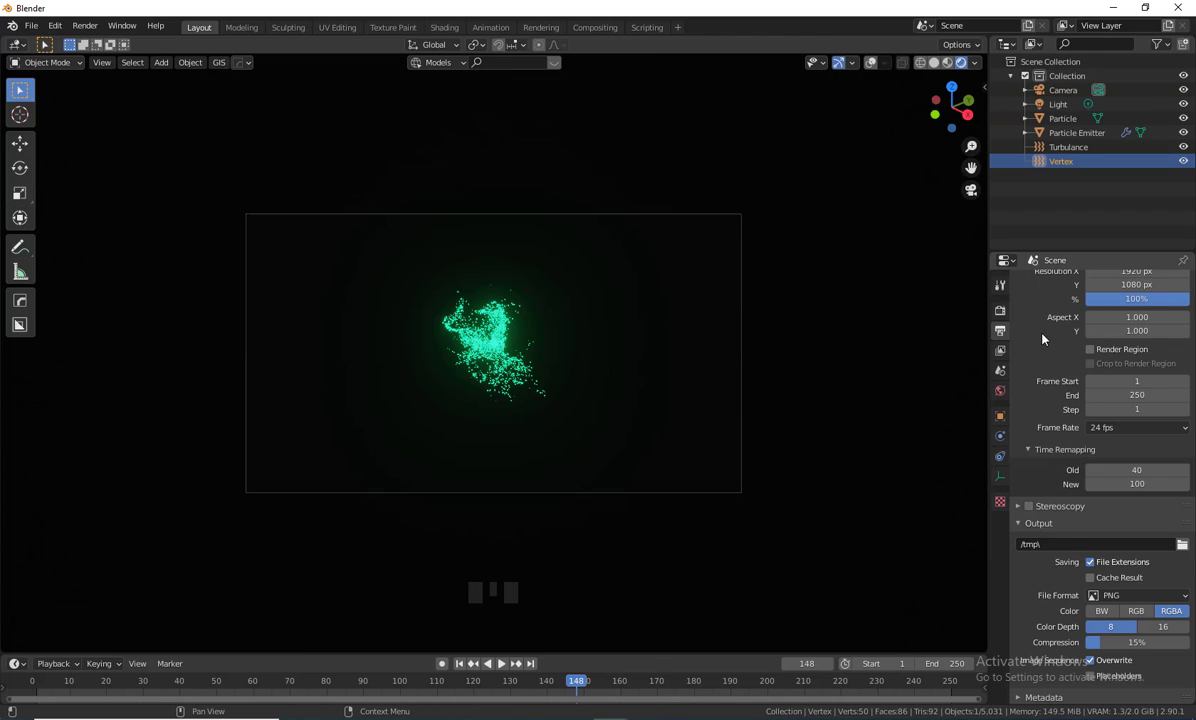
pyautogui.click(1000, 436)
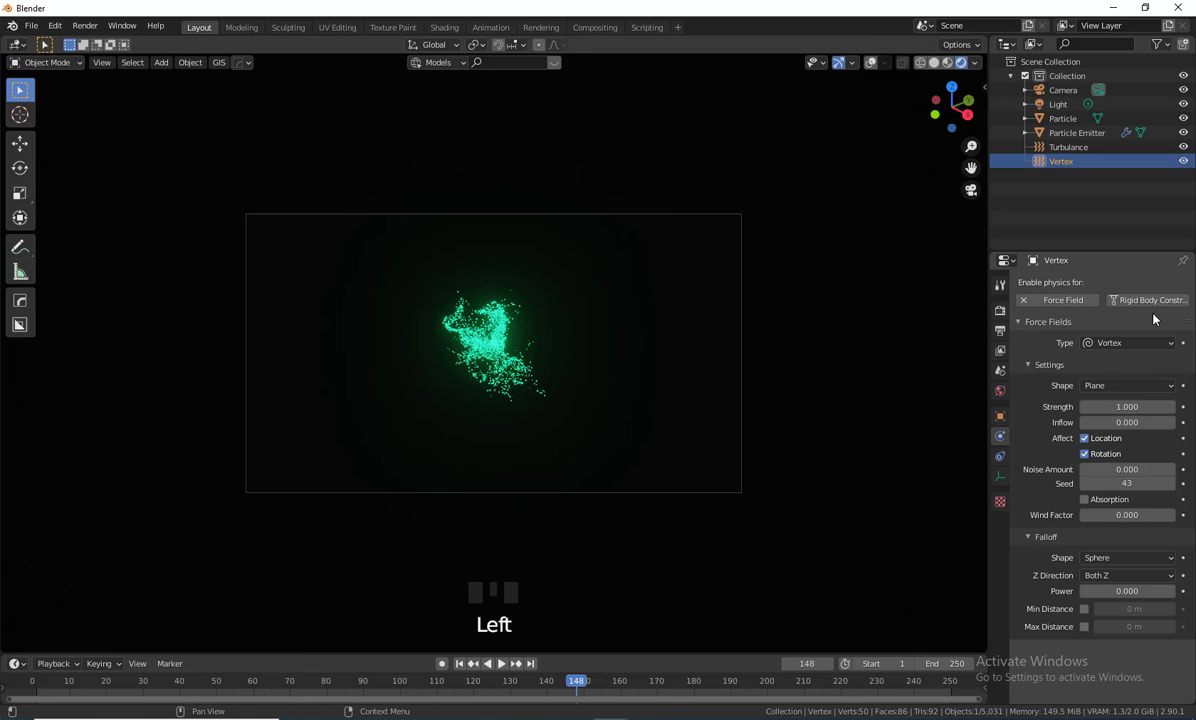
pyautogui.click(1125, 407)
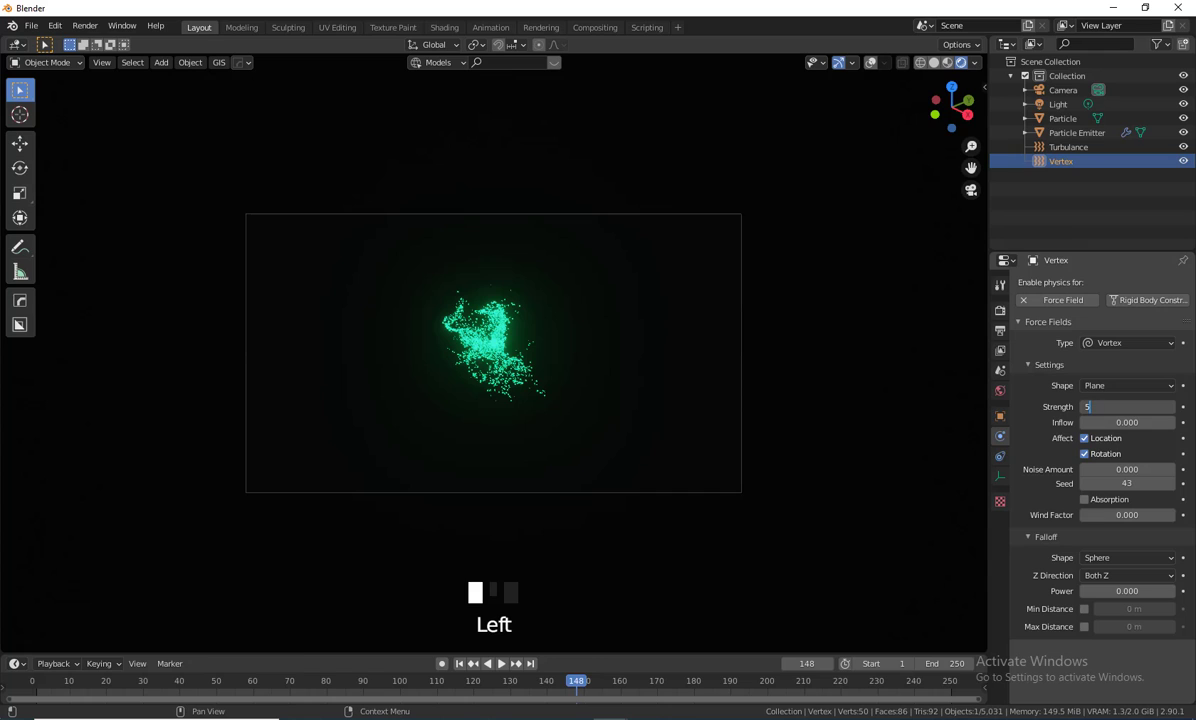
# - Play the animation from the first frame and examine the swirling particles at closer camera distances
pyautogui.click(459, 664)
pyautogui.click(499, 664)
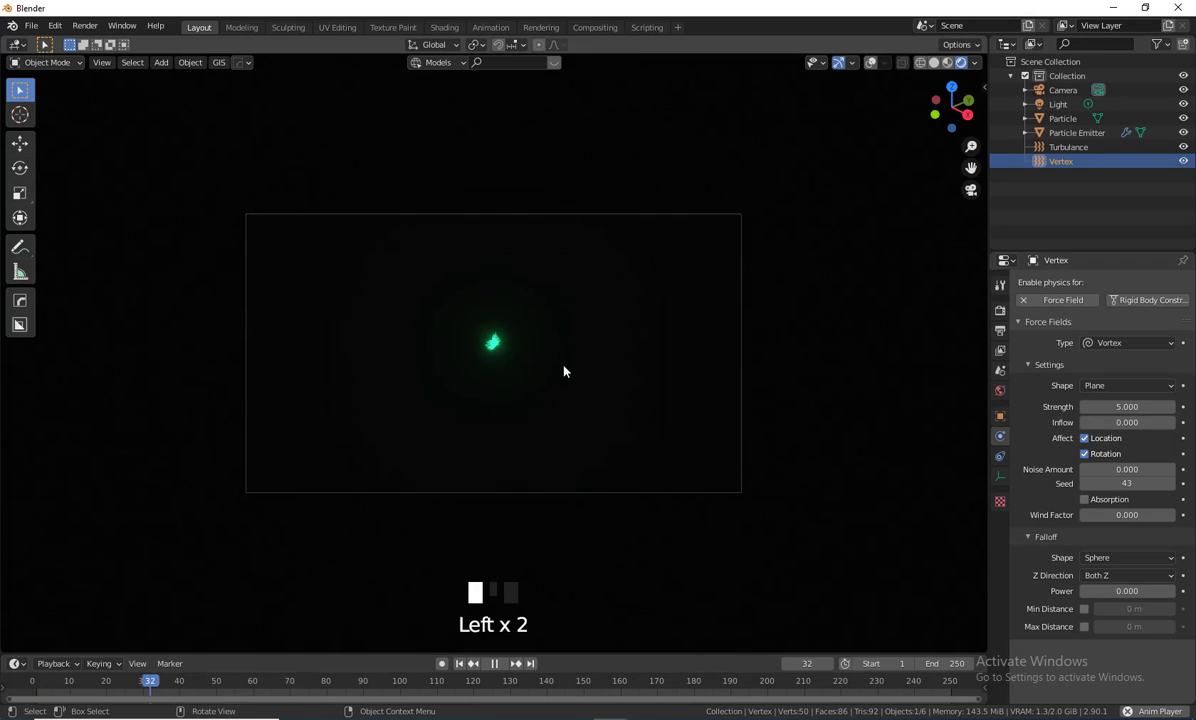
pyautogui.scroll(4, 563, 365)
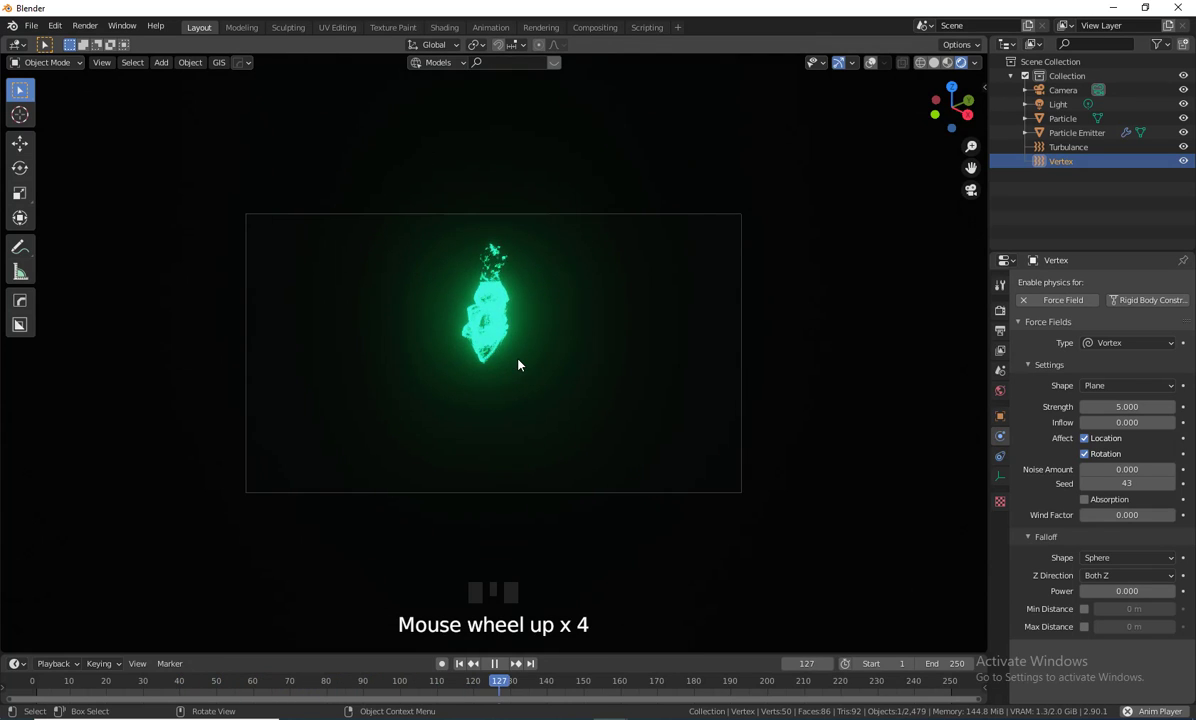
pyautogui.scroll(5, 529, 368)
pyautogui.scroll(-3, 529, 369)
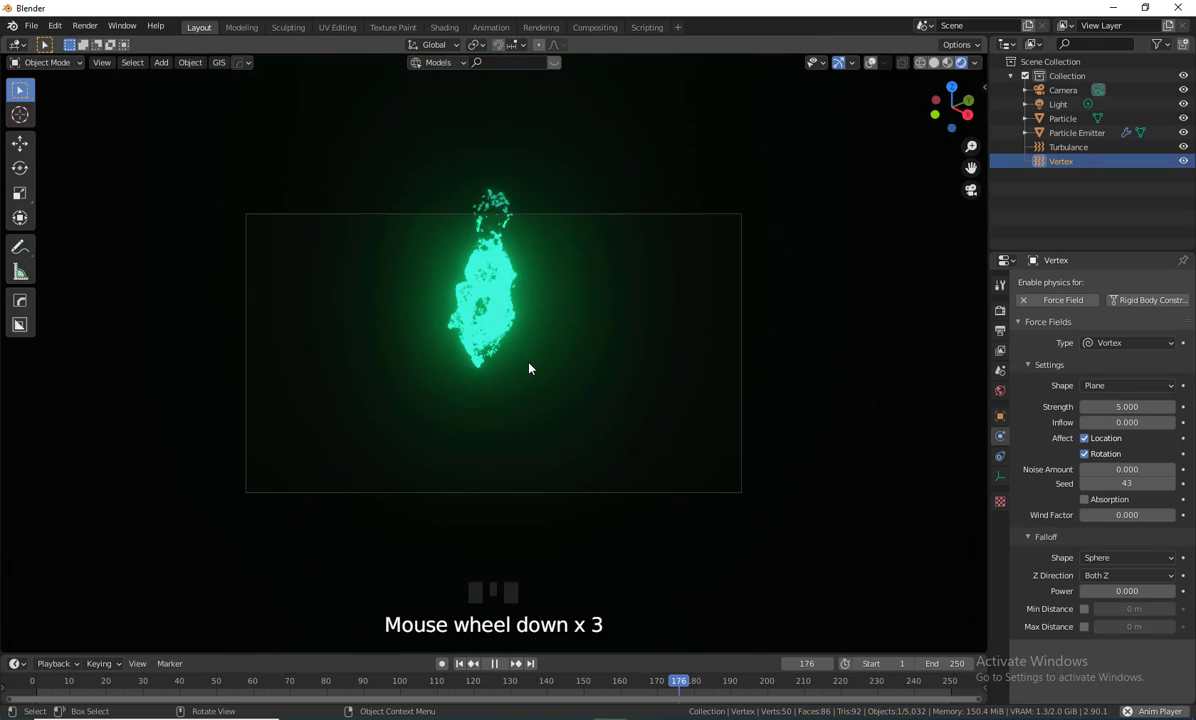
pyautogui.scroll(-1, 530, 367)
# - Set the Vertex force field's Strength to 2 and its Inflow to 10
pyautogui.click(1110, 406)
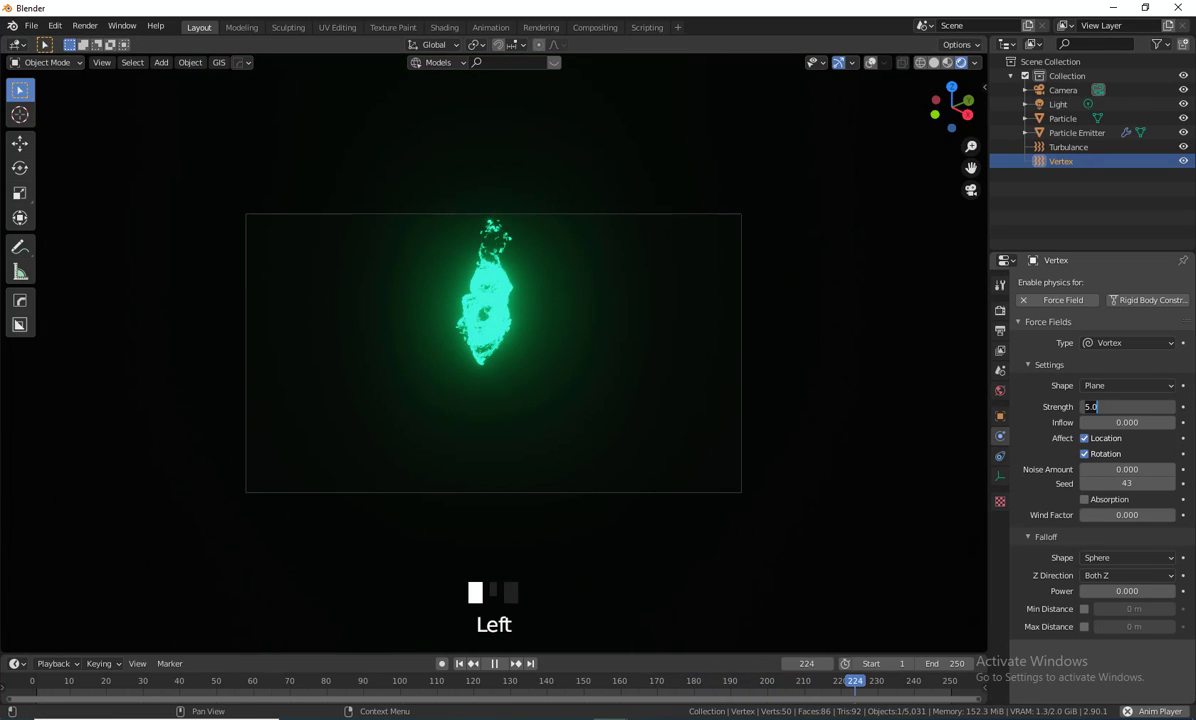
pyautogui.write('2')
pyautogui.press('Return')
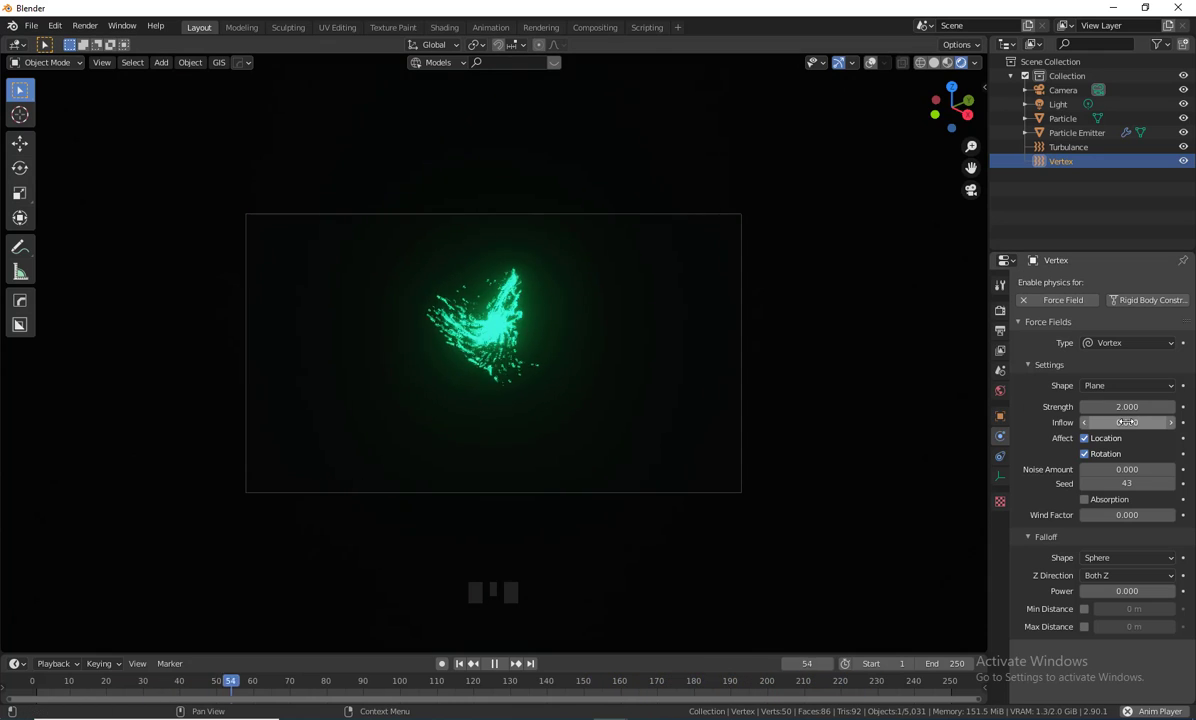
pyautogui.moveTo(1125, 422); pyautogui.dragTo(1190, 422)
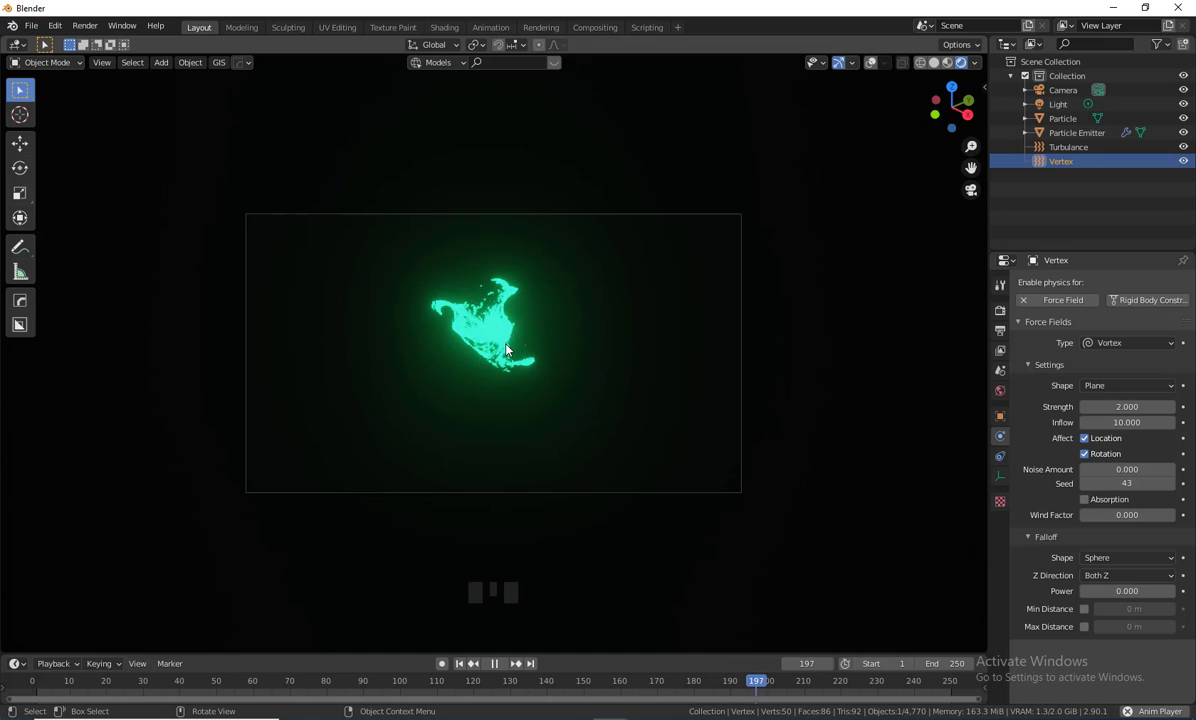
# - Move the locked camera closer and recenter the playing particles in its frame
pyautogui.scroll(4, 569, 272)
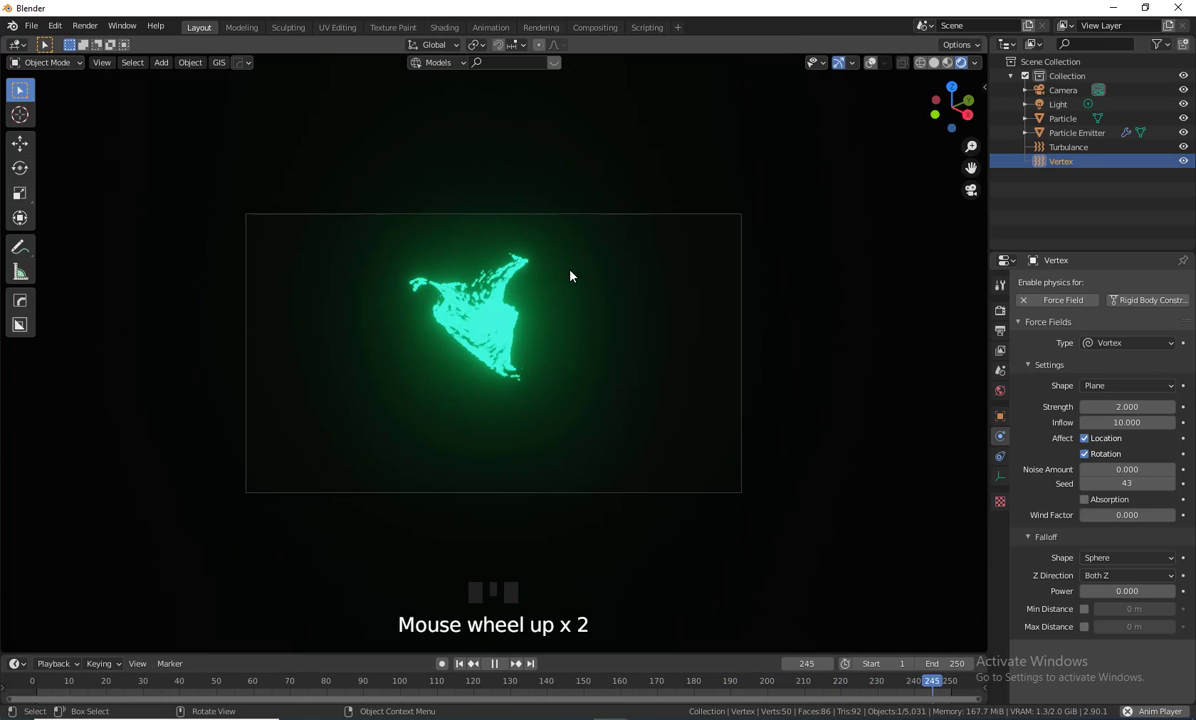
pyautogui.keyDown('shift'); pyautogui.moveTo(595, 287); pyautogui.dragTo(604, 345, button='middle'); pyautogui.keyUp('shift')
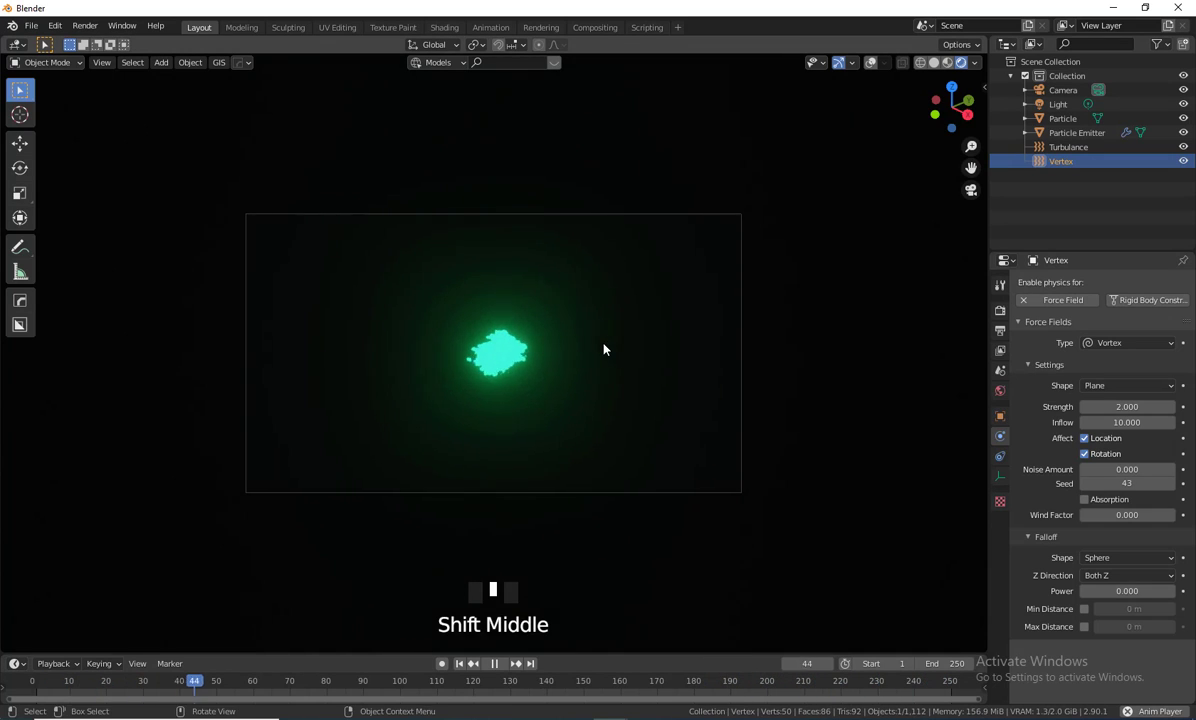
pyautogui.scroll(3, 604, 345)
pyautogui.scroll(2, 604, 349)
pyautogui.scroll(-4, 604, 349)
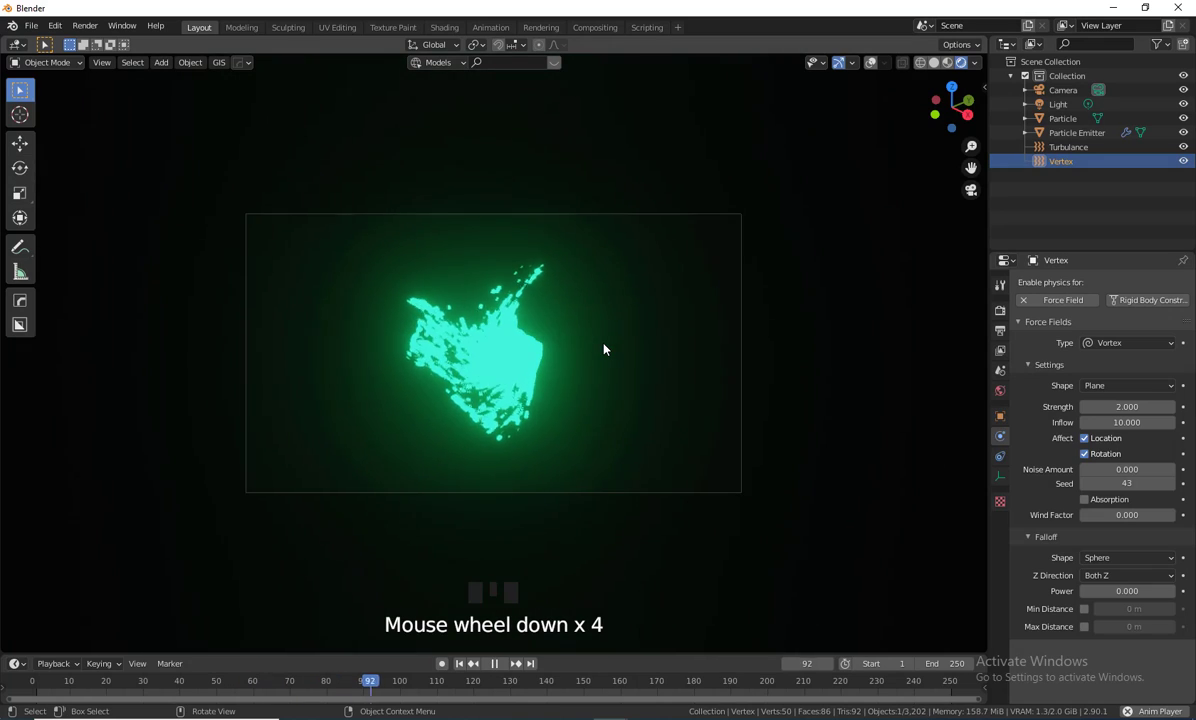
# - Try an Inflow of -5 on the Vertex force field during playback, and set it to 0 instead
pyautogui.keyDown('shift'); pyautogui.middleClick(611, 352); pyautogui.keyUp('shift')
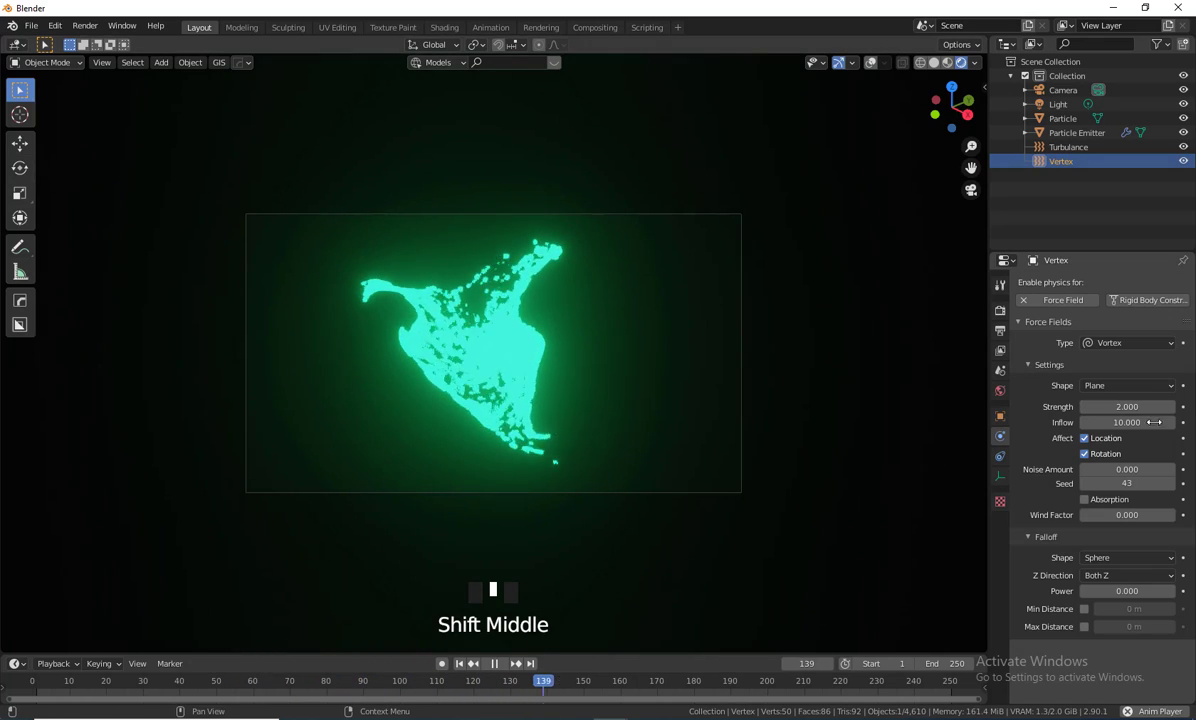
pyautogui.moveTo(1154, 422); pyautogui.dragTo(1053, 422)
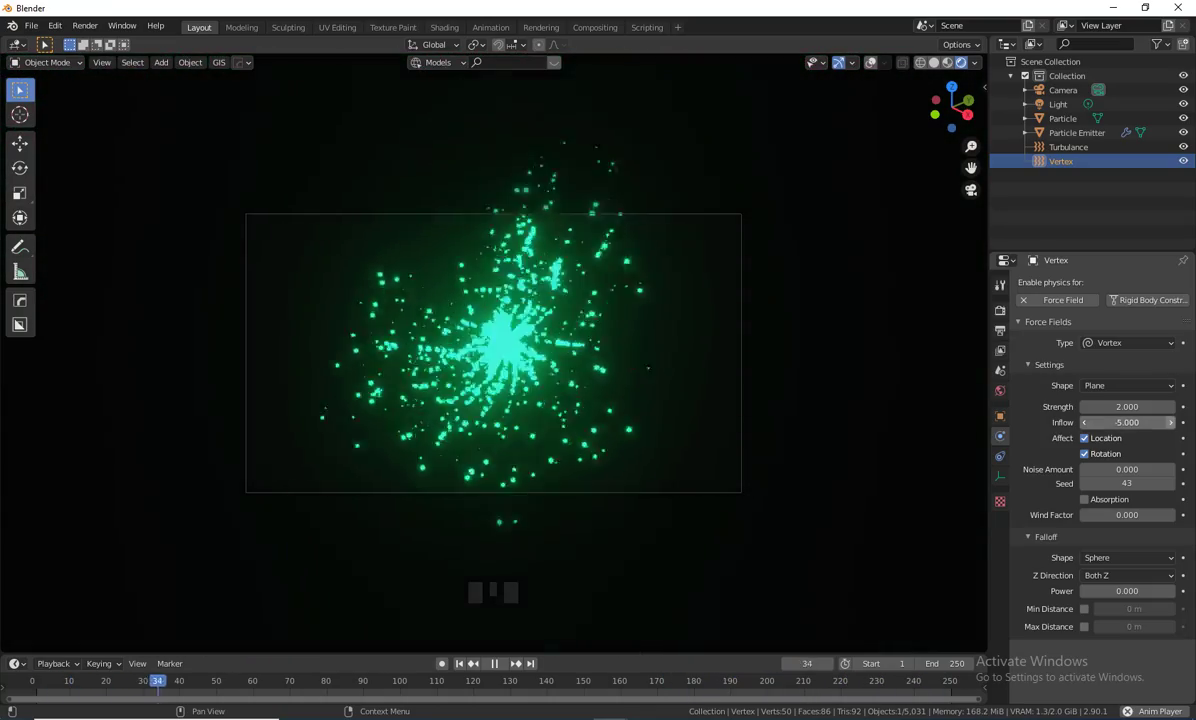
pyautogui.click(1115, 422)
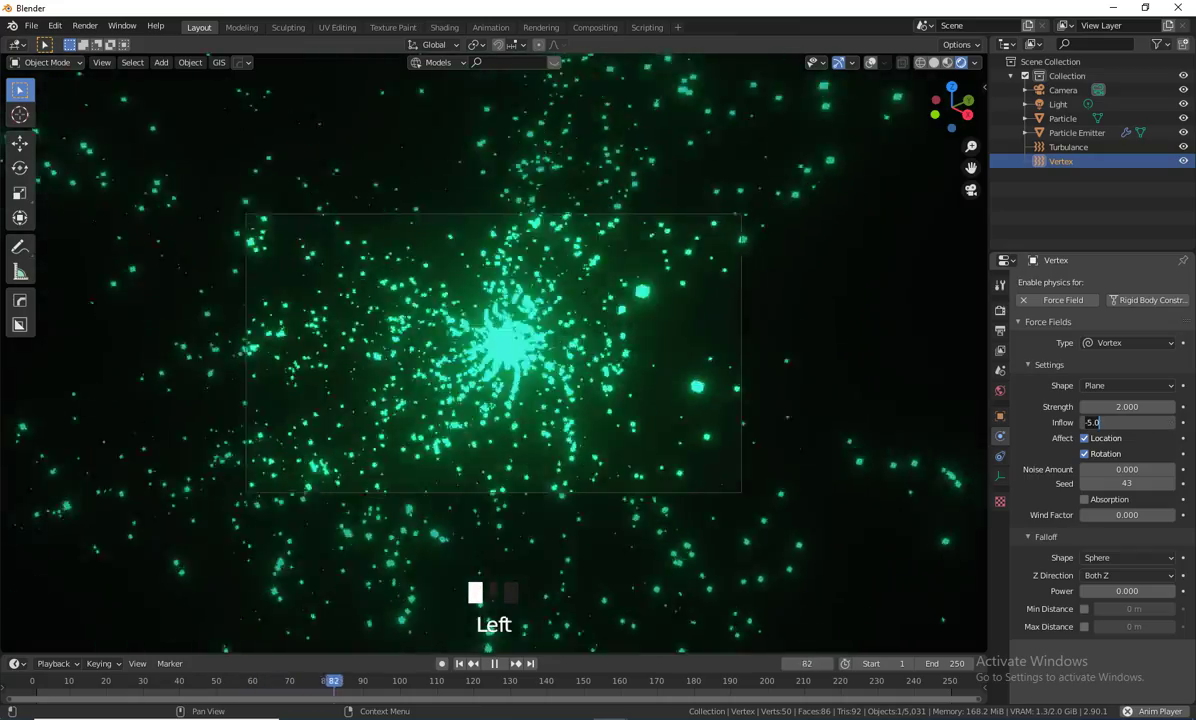
pyautogui.write('0')
pyautogui.press('Return')
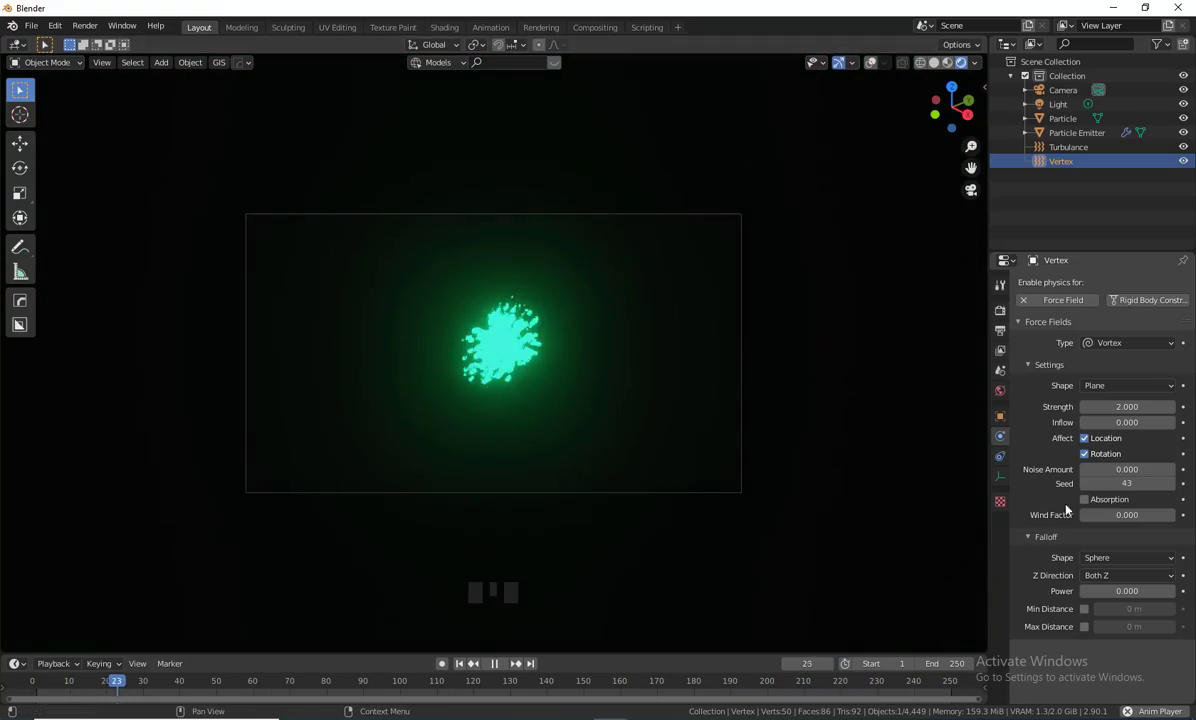
# - Set the Vertex force field's Noise Amount to 2.4 and Seed to 60, and pull the camera back from the playing particles
pyautogui.moveTo(1126, 470); pyautogui.dragTo(1164, 470)
pyautogui.doubleClick(1127, 483)
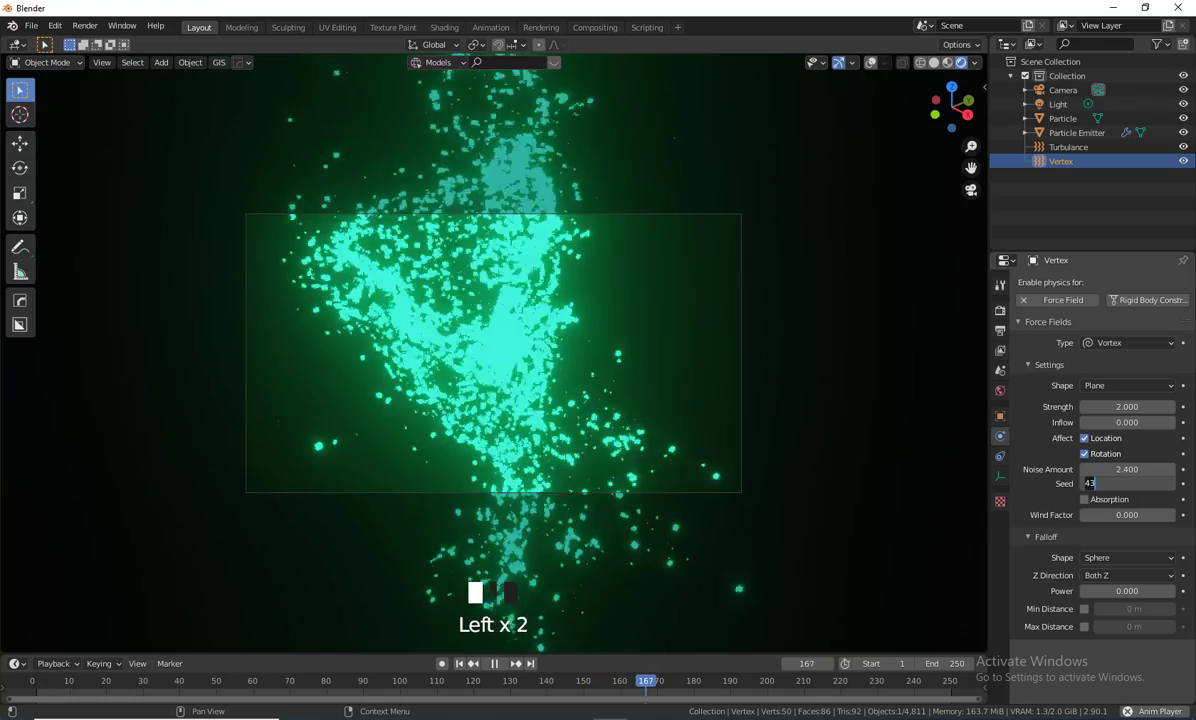
pyautogui.write('60')
pyautogui.press('Return')
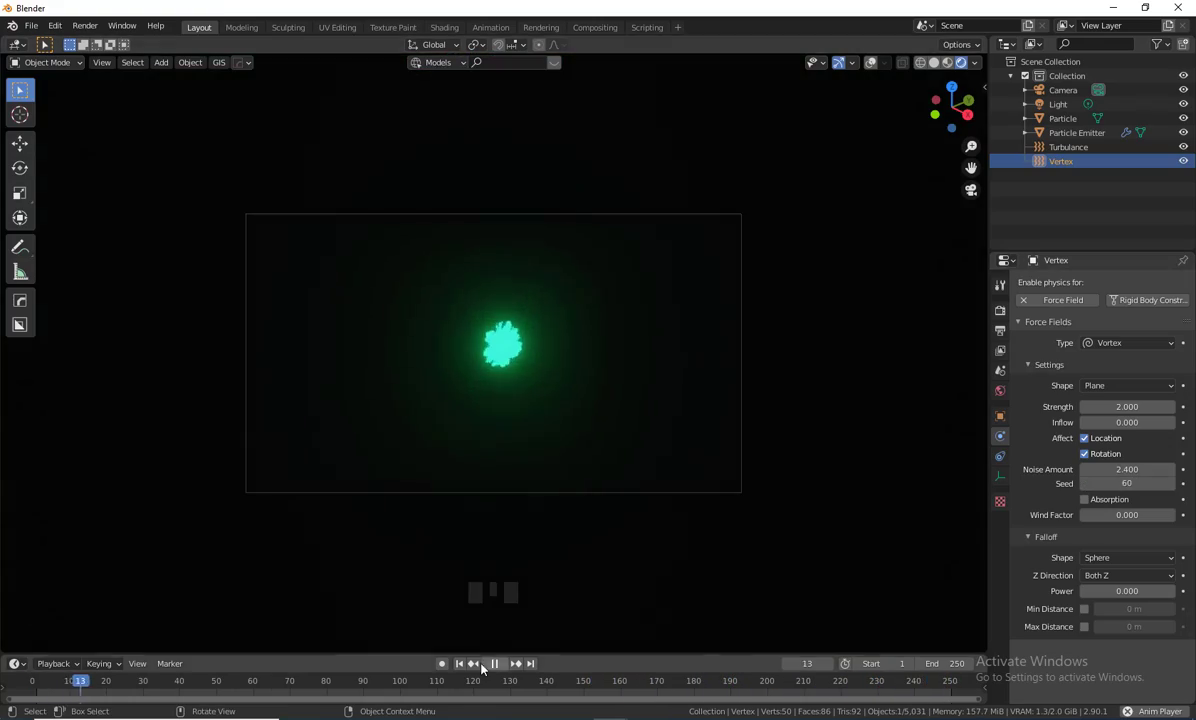
pyautogui.scroll(-4, 558, 420)
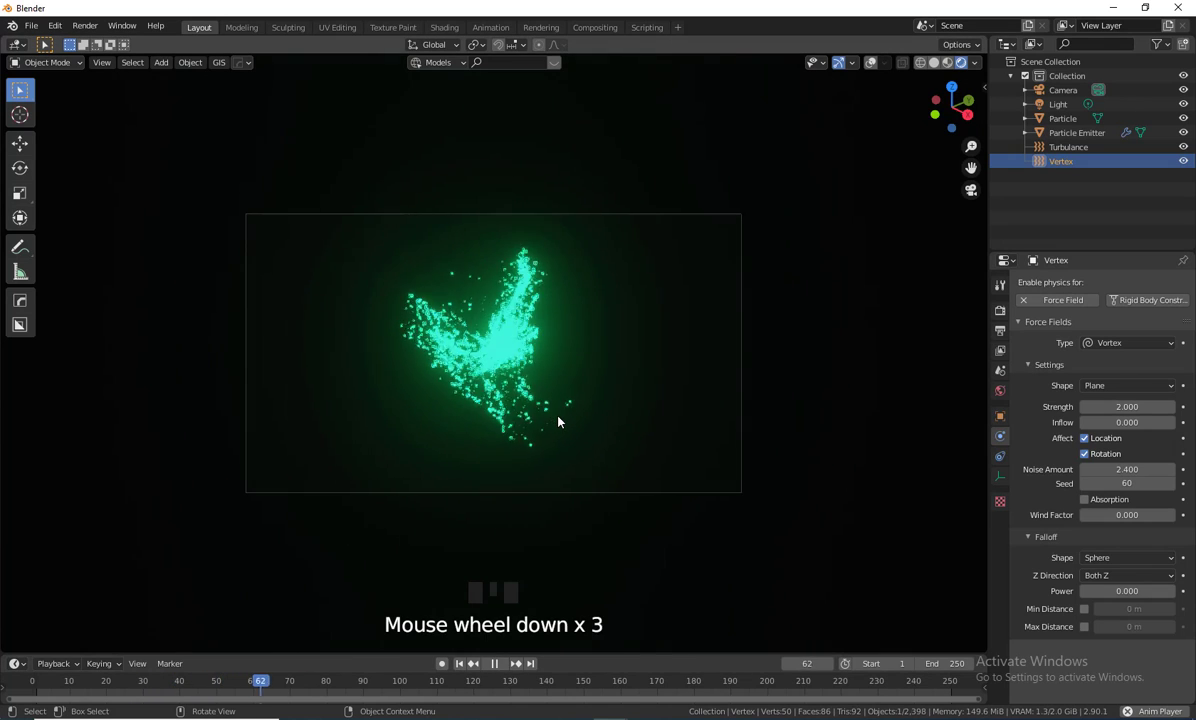
pyautogui.press('Left')
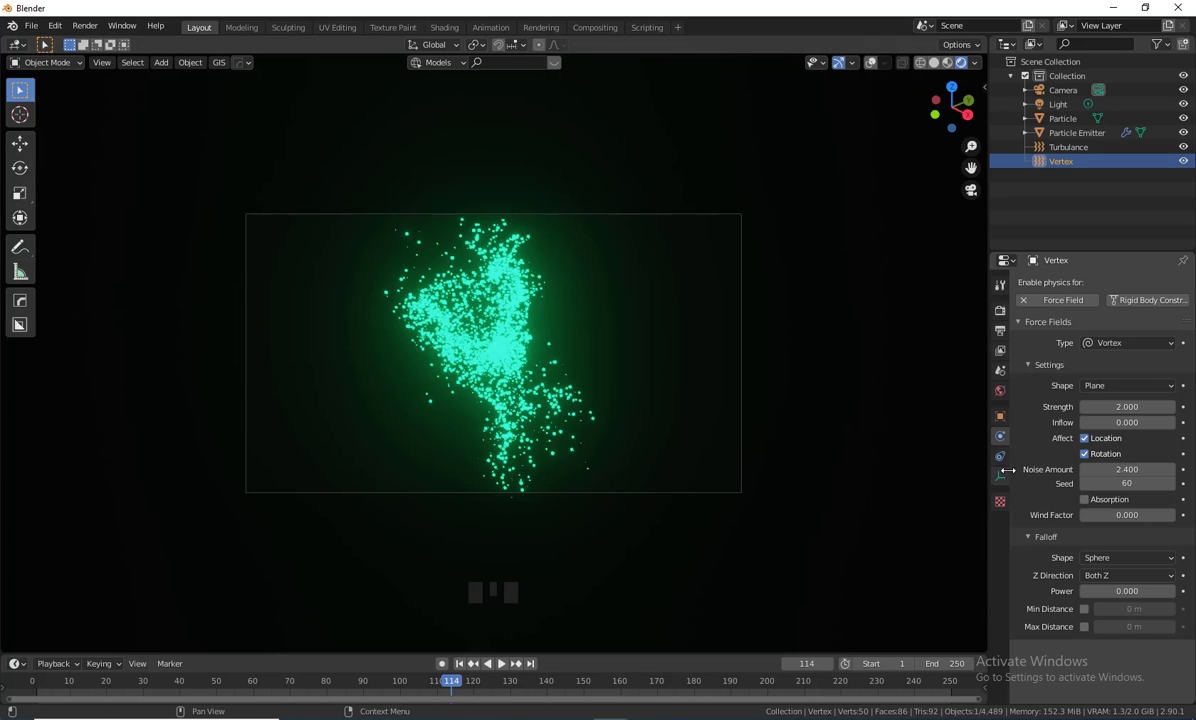
# - Set the Particle Emitter's emission End frame to 250 and the particle Lifetime to 100
pyautogui.click(1087, 135)
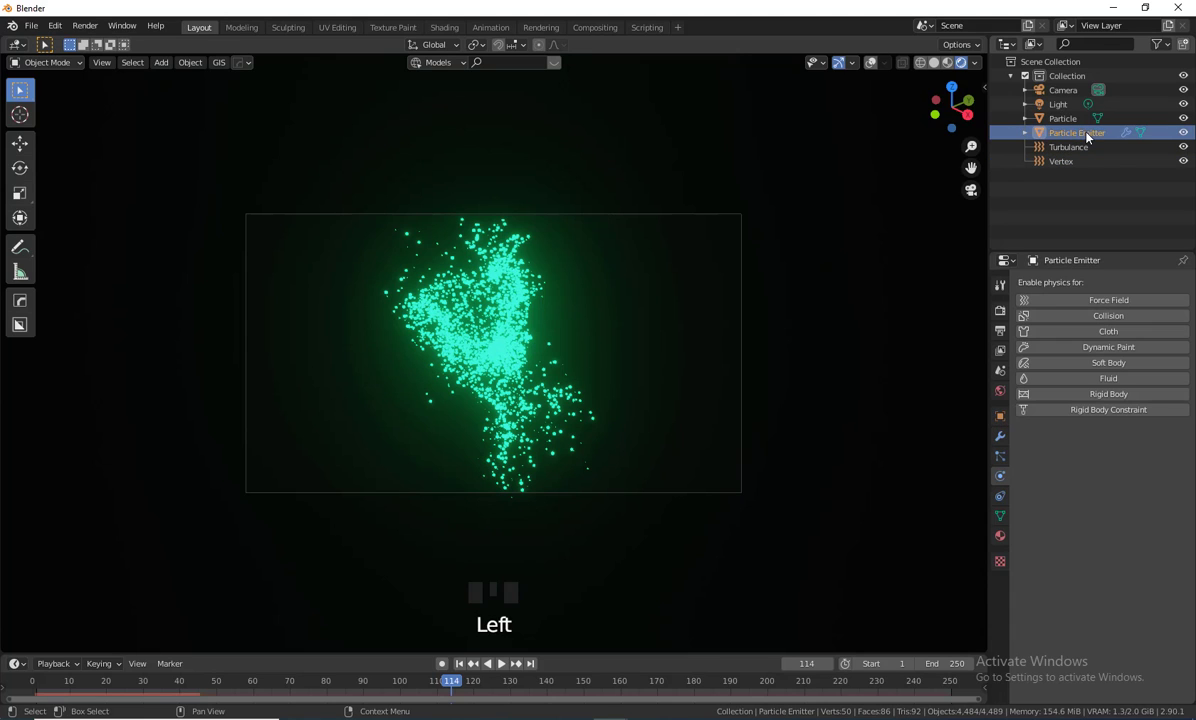
pyautogui.click(1000, 456)
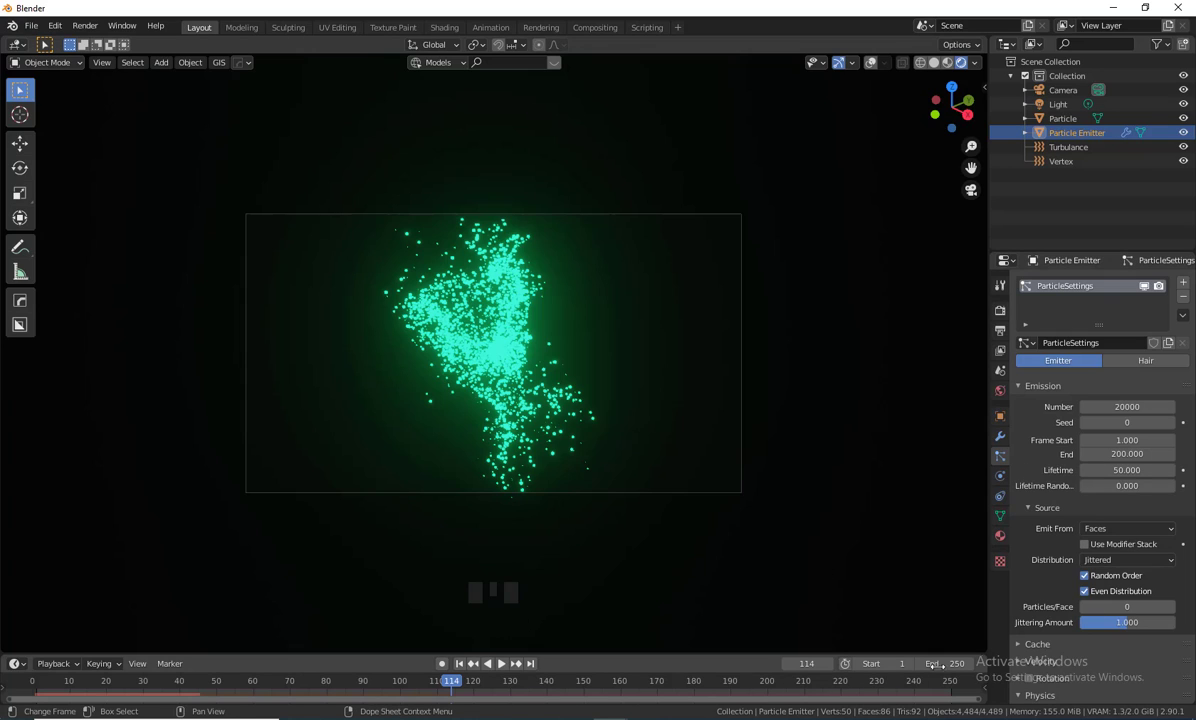
pyautogui.click(1112, 454)
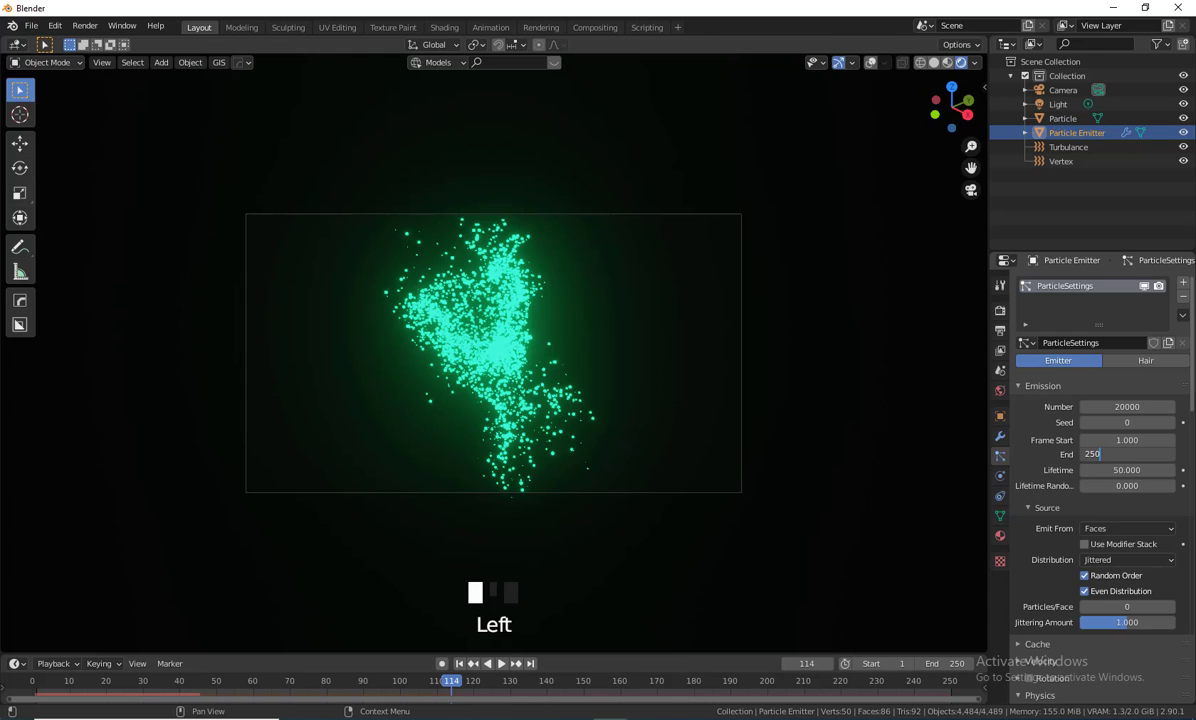
pyautogui.write('250')
pyautogui.press('Return')
pyautogui.click(1131, 470)
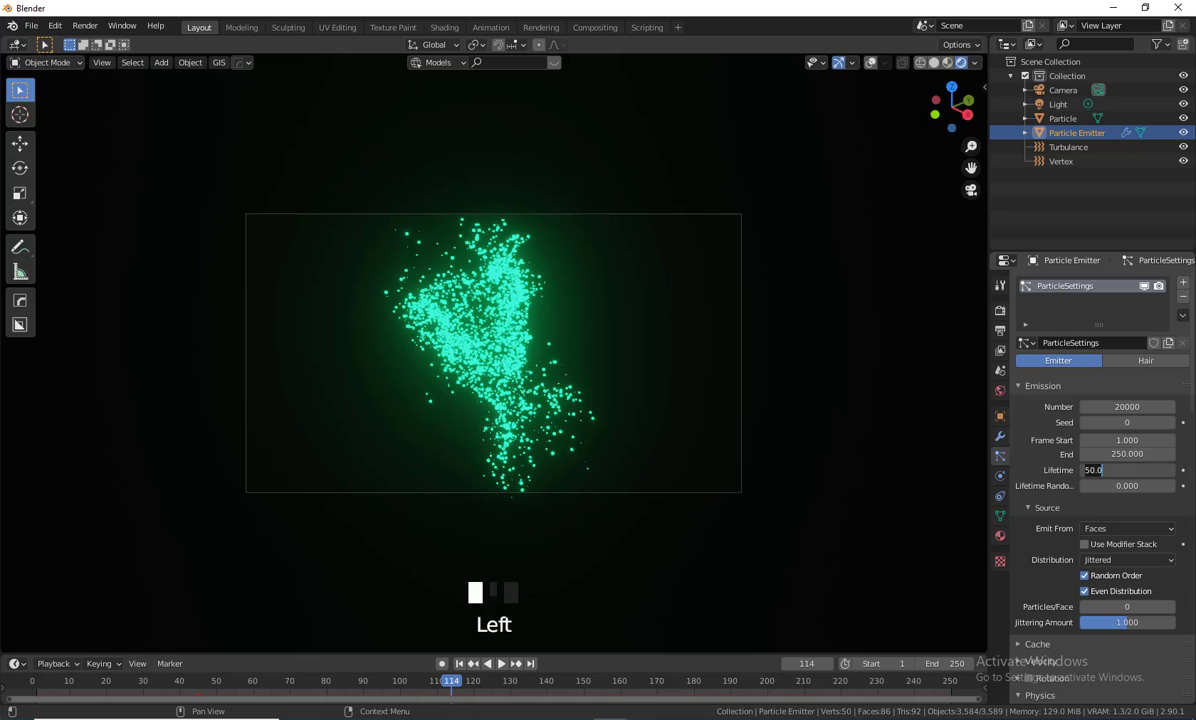
pyautogui.write('100')
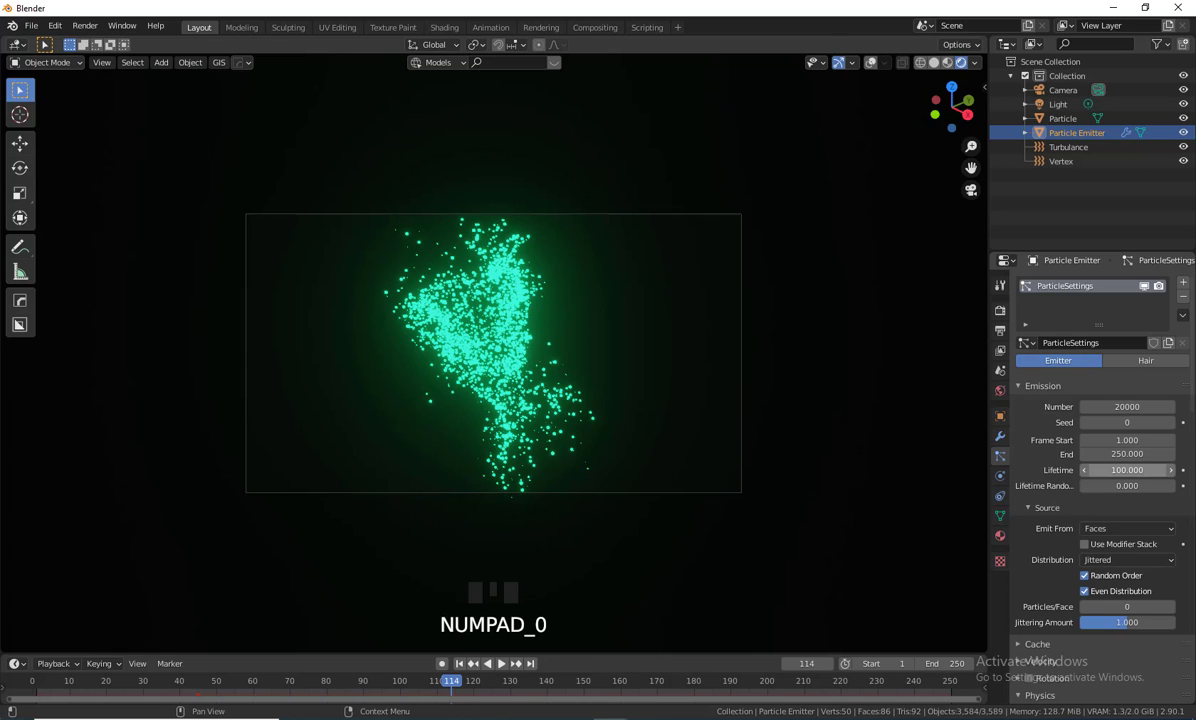
# - Set the emitted particle Number to 40000 and check the animation from the first frame
pyautogui.click(1119, 408)
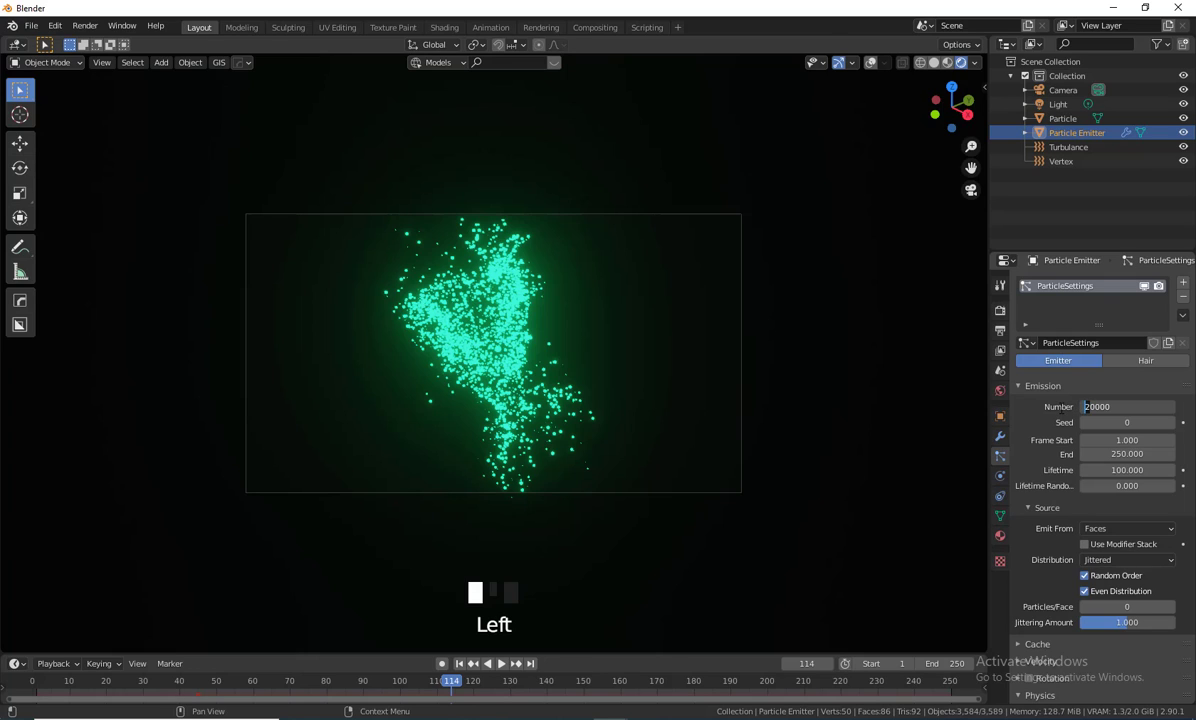
pyautogui.press('Return')
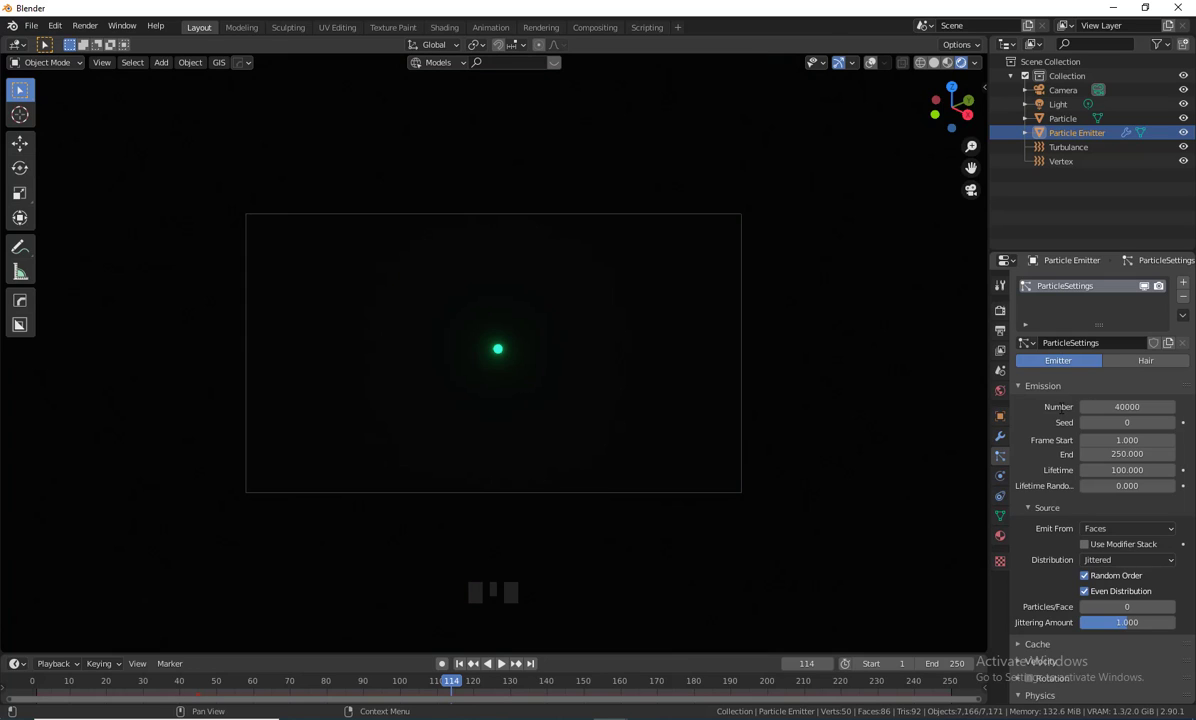
pyautogui.click(460, 664)
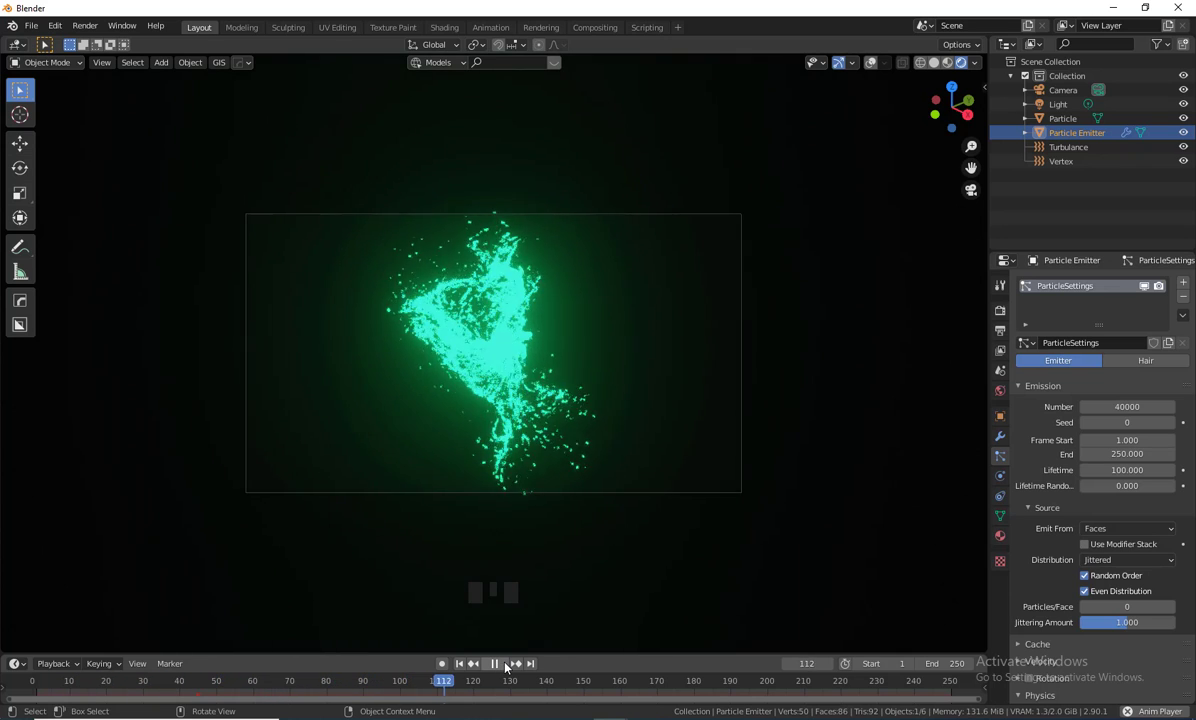
pyautogui.click(495, 664)
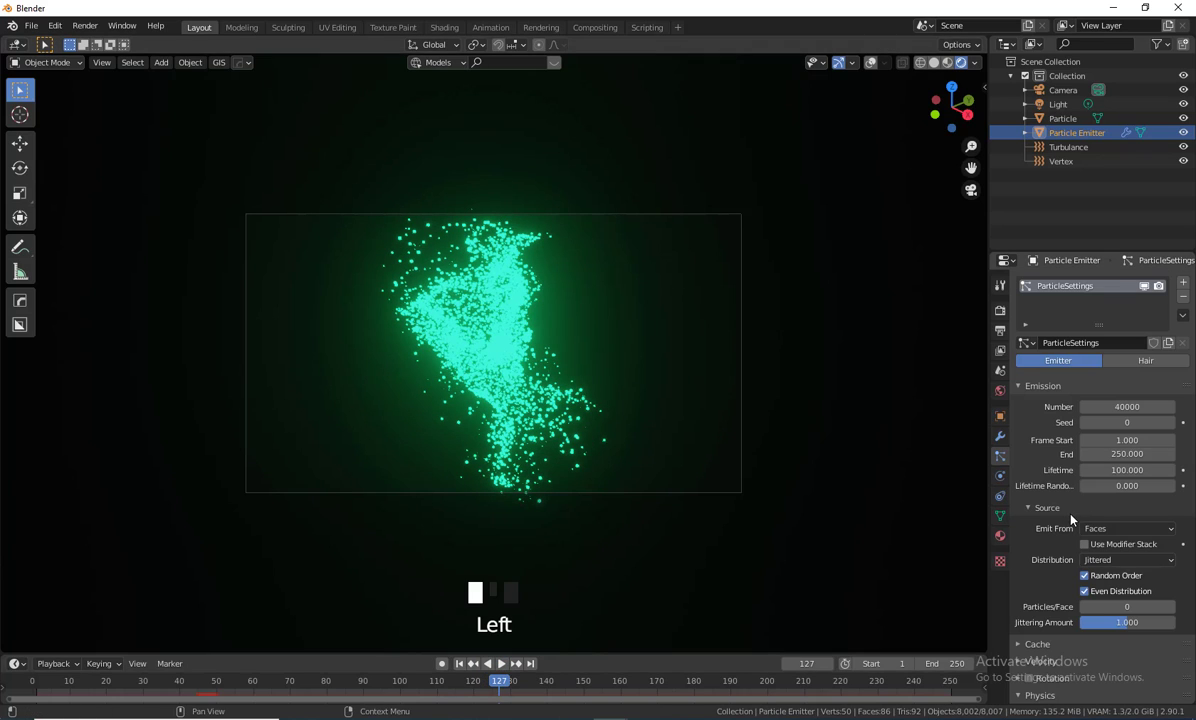
# - Set the particles' render Scale to 0.005 and play the animation from the first frame
pyautogui.scroll(-5, 1071, 518)
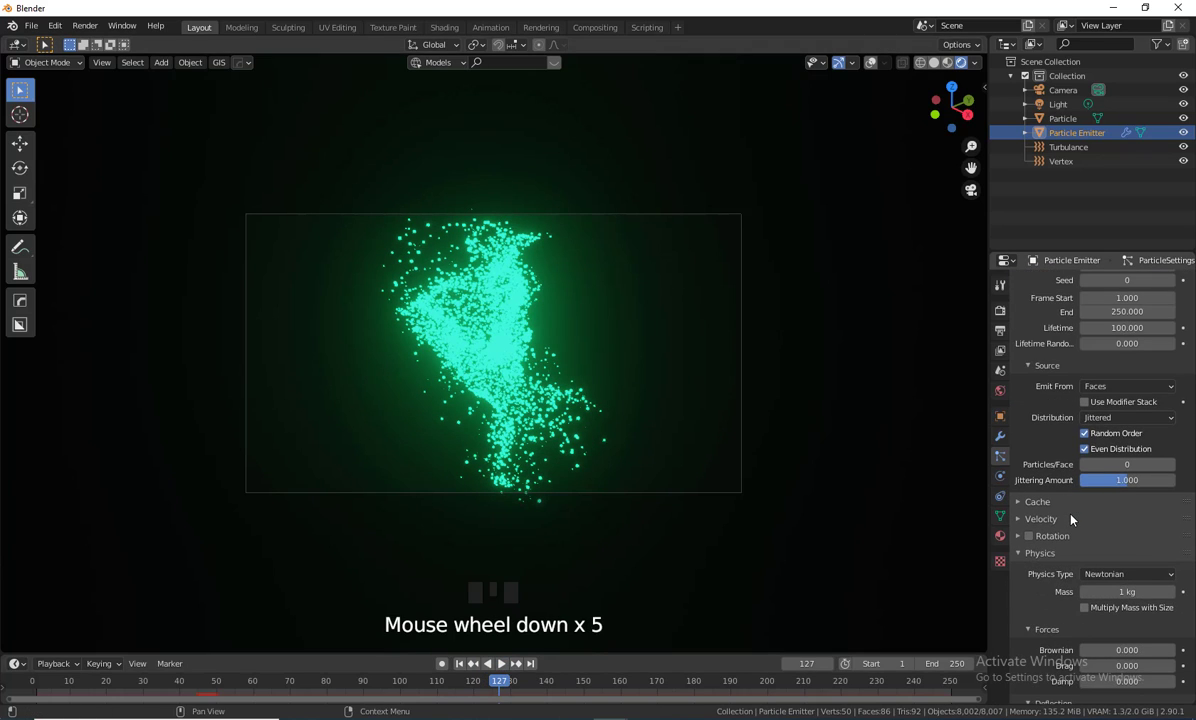
pyautogui.scroll(-5, 1071, 518)
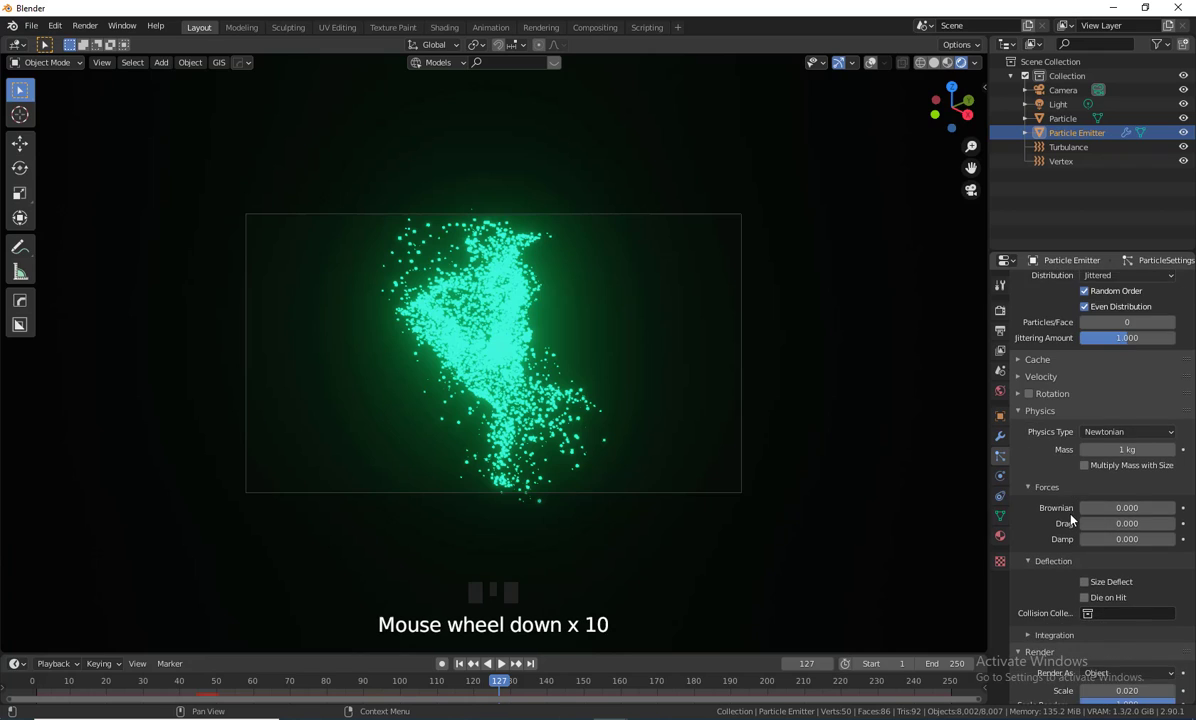
pyautogui.scroll(-1, 1071, 518)
pyautogui.scroll(-5, 1071, 518)
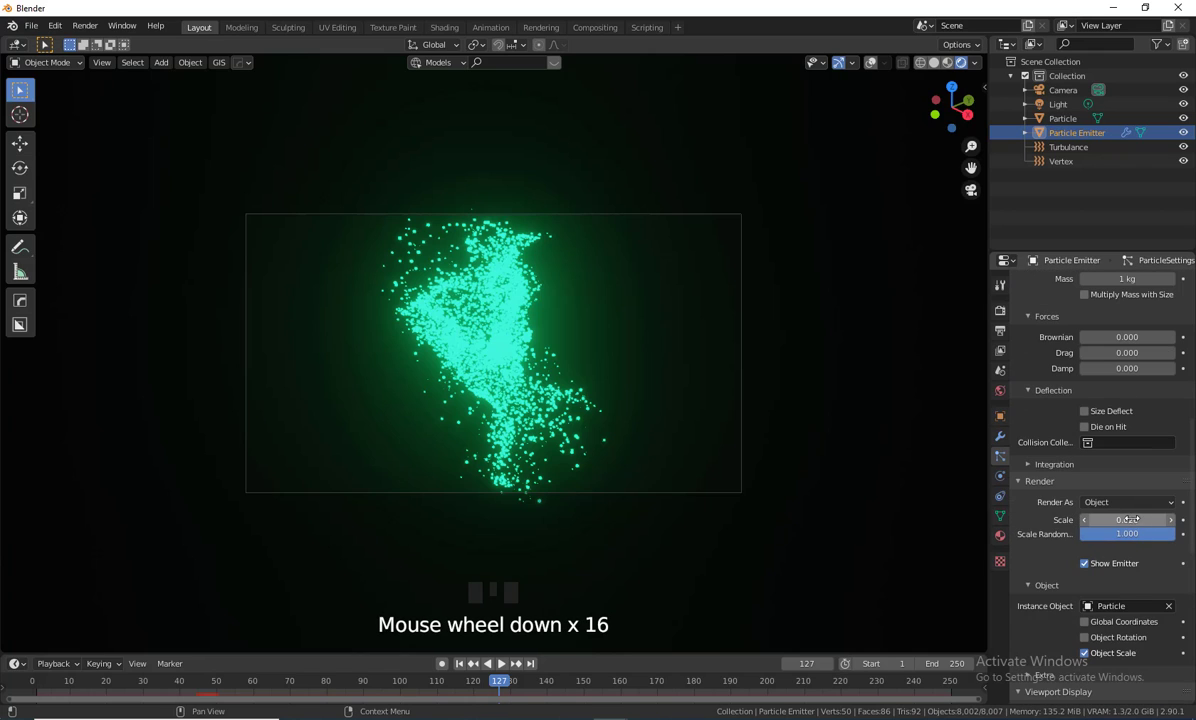
pyautogui.click(1110, 520)
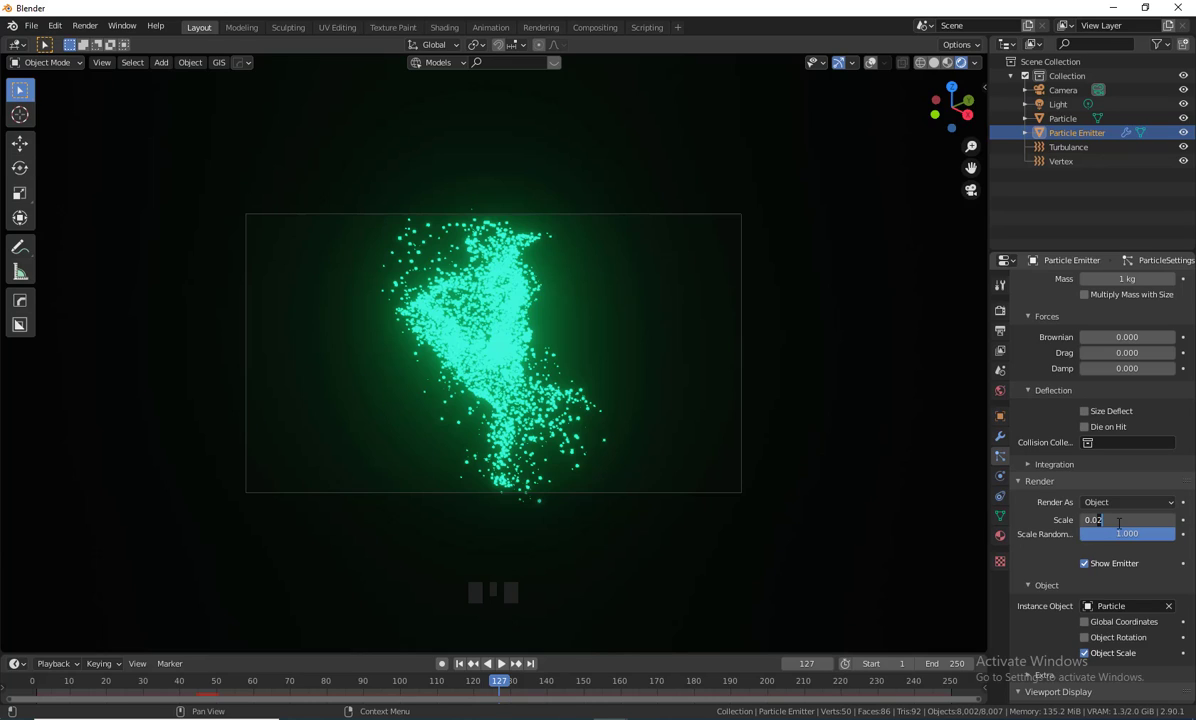
pyautogui.write('0.005')
pyautogui.press('Return')
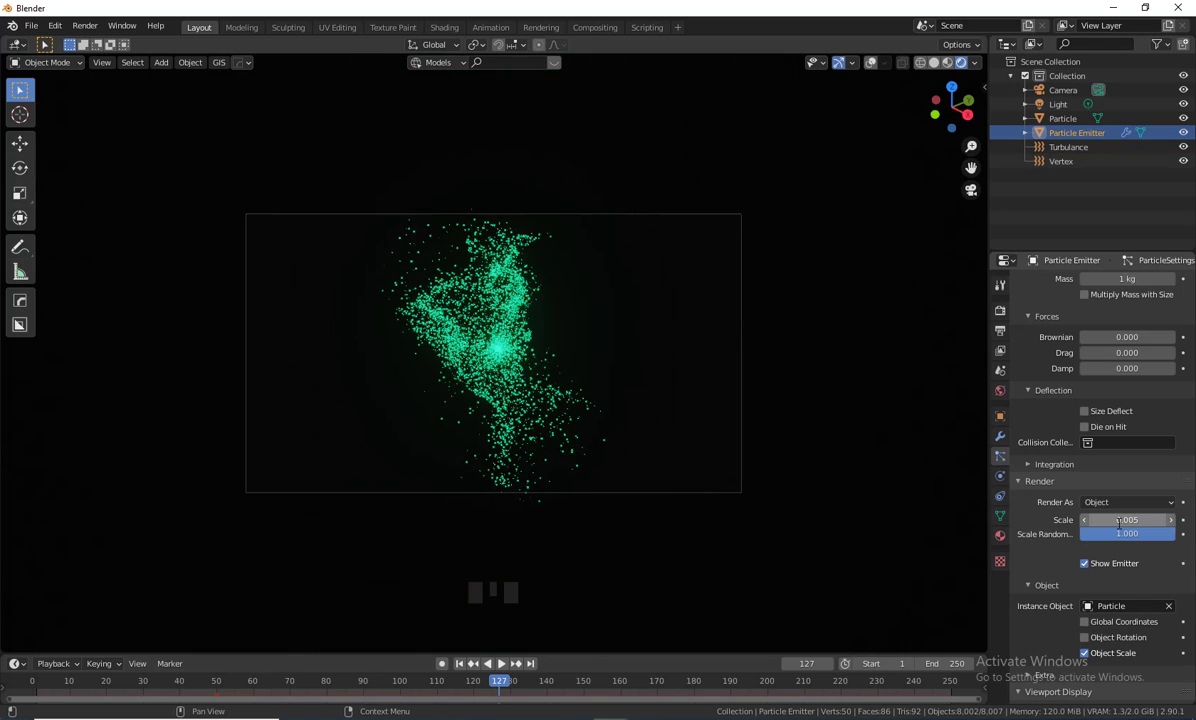
pyautogui.click(459, 663)
pyautogui.click(501, 663)
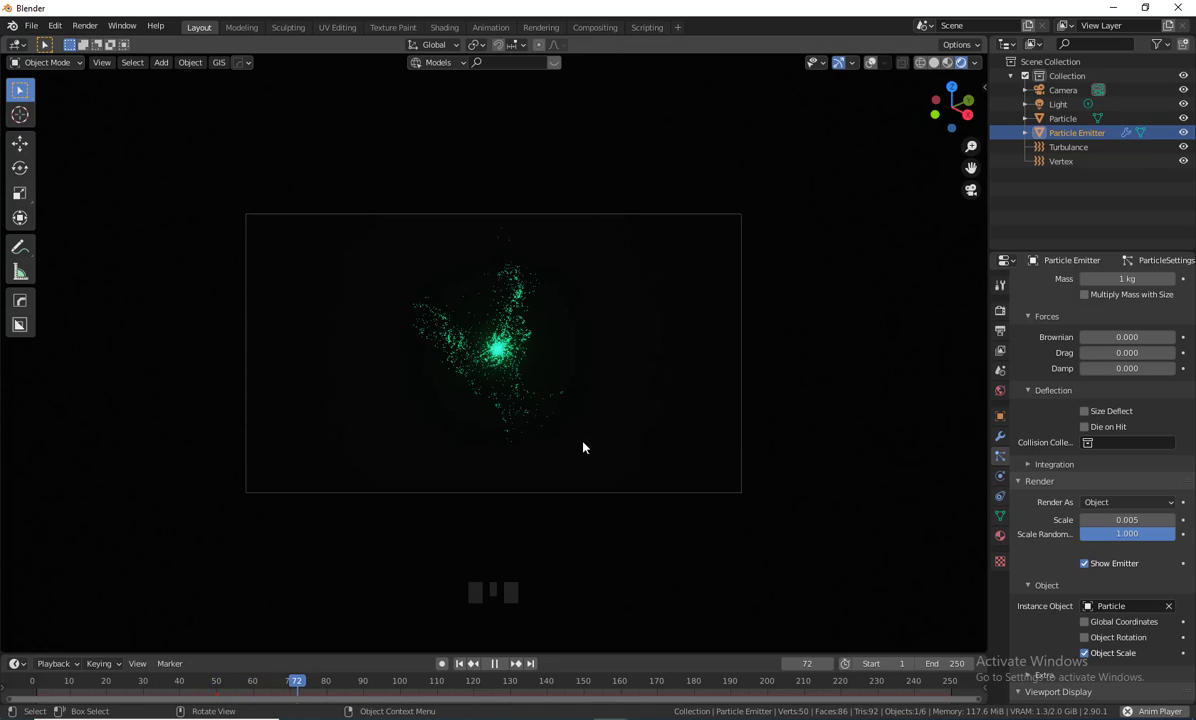
# - Set the particles' render Scale to 0.008 and stop the playback after checking the look
pyautogui.click(1101, 519)
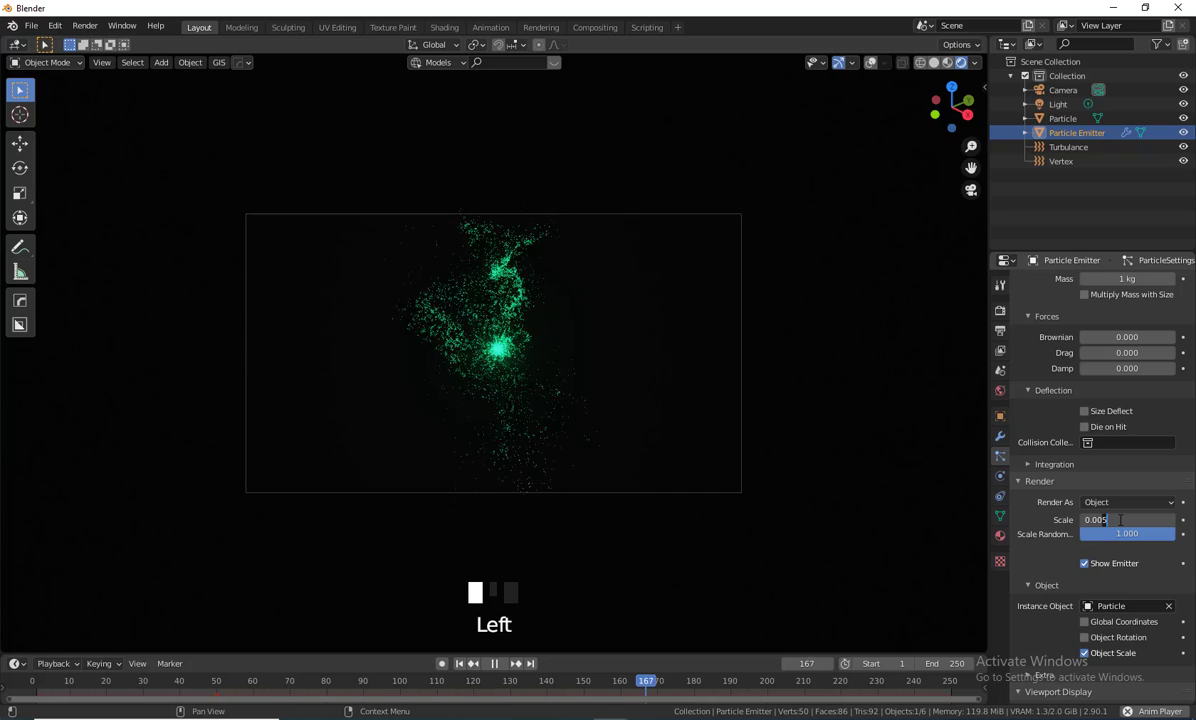
pyautogui.press('BackSpace')
pyautogui.write('8')
pyautogui.press('Return')
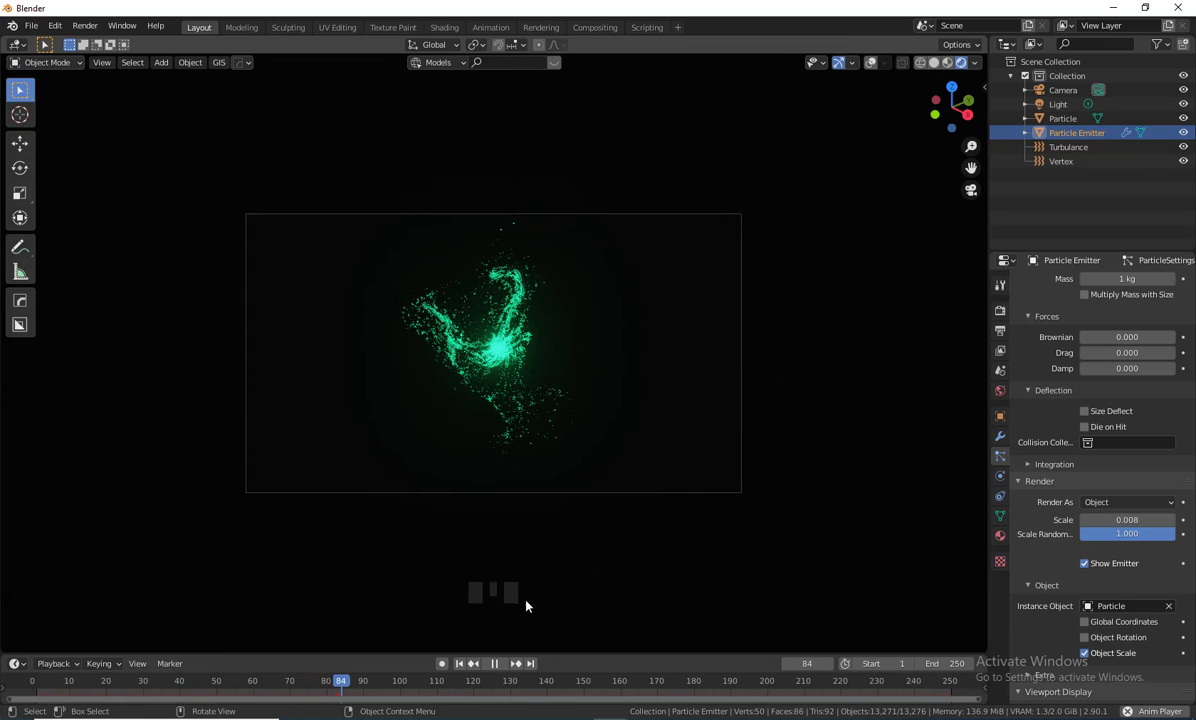
pyautogui.click(497, 669)
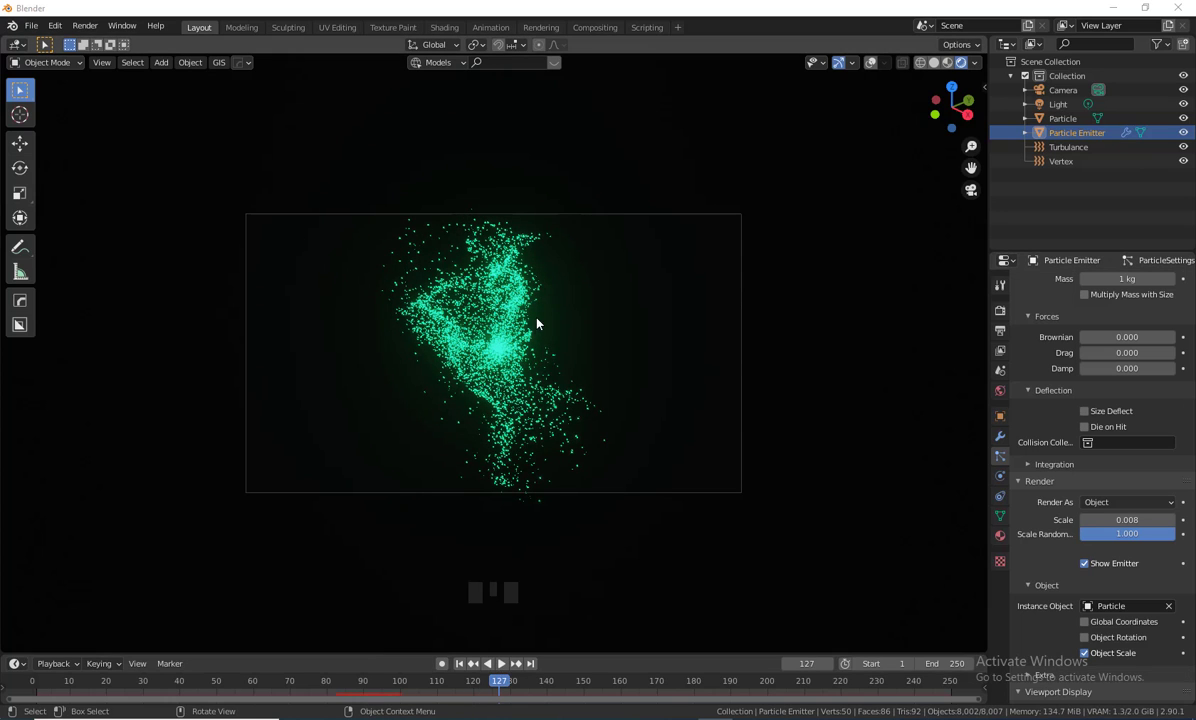
# - Orbit the camera slightly and move it closer to the particles, checking the framing by playing from the first frame
pyautogui.moveTo(638, 417); pyautogui.dragTo(611, 418, button='middle')
pyautogui.scroll(2, 611, 414)
pyautogui.click(460, 664)
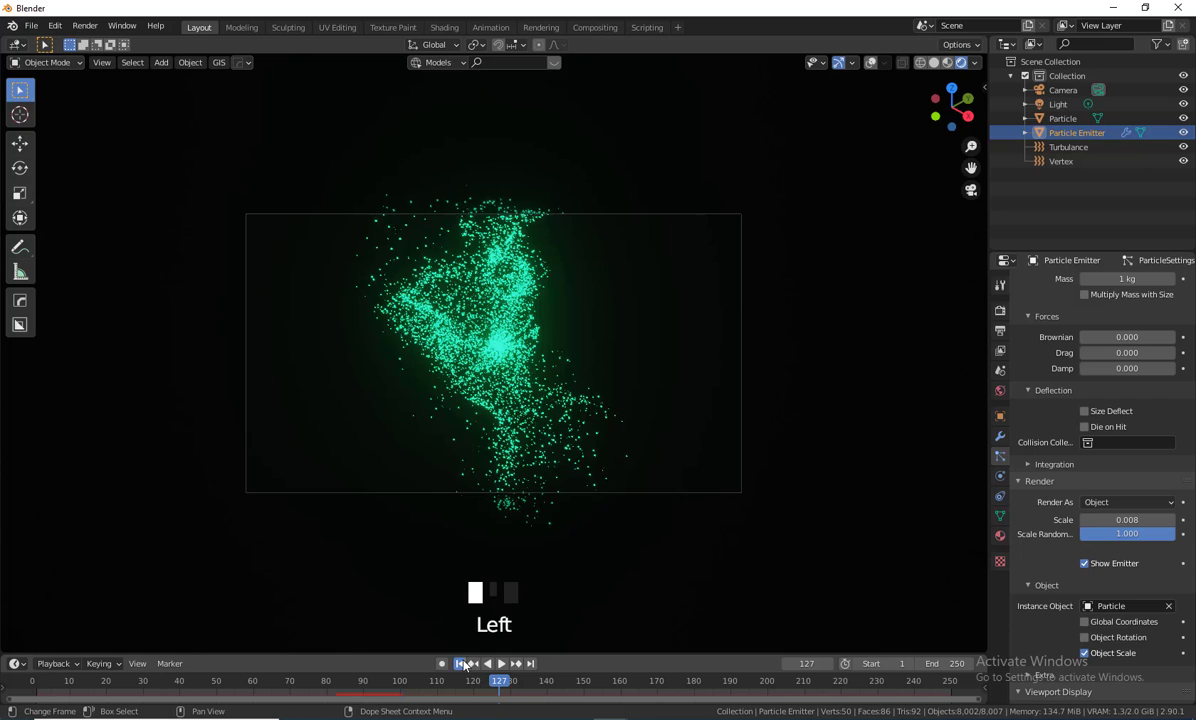
pyautogui.click(503, 665)
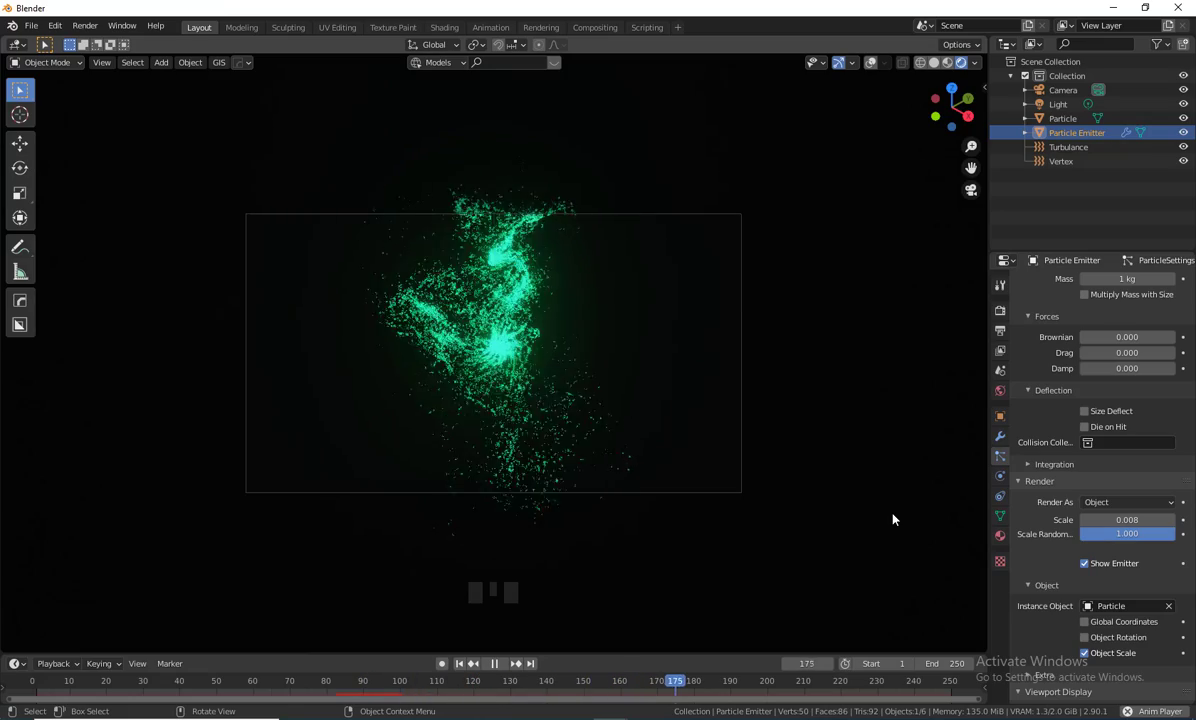
pyautogui.click(495, 664)
pyautogui.click(458, 664)
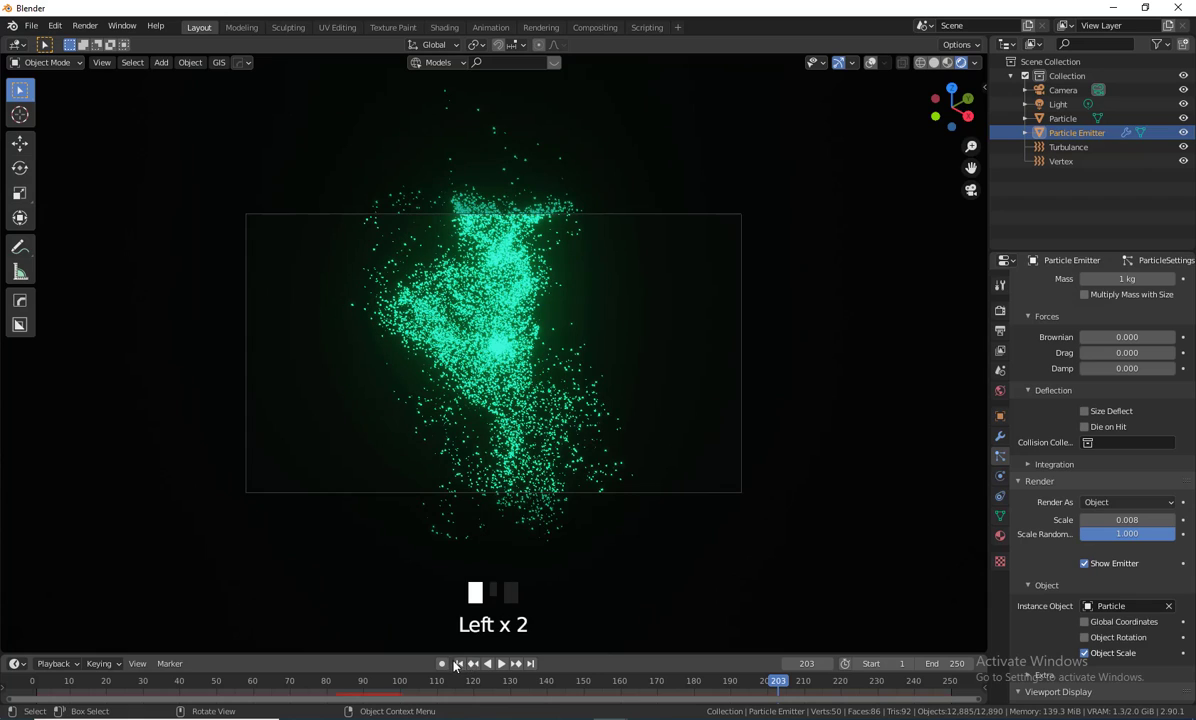
# - Return to the first frame and scale up the Particle Emitter until it spans about an eighth of the camera frame's width
pyautogui.click(459, 665)
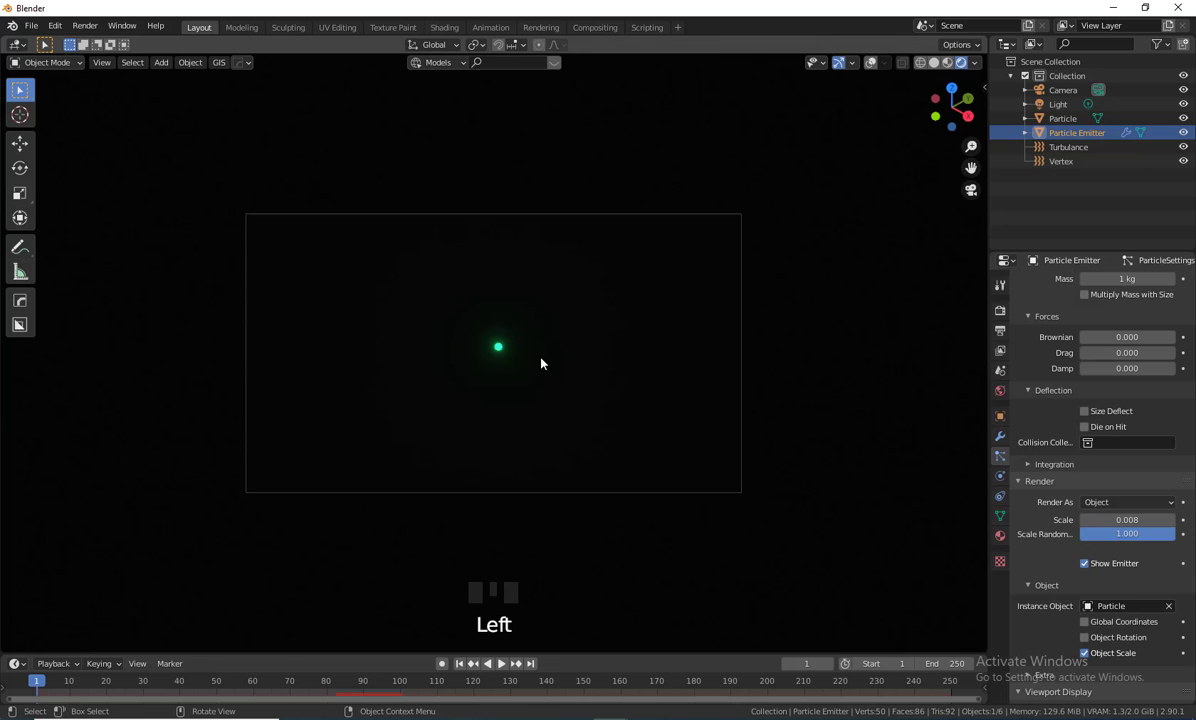
pyautogui.press('s')
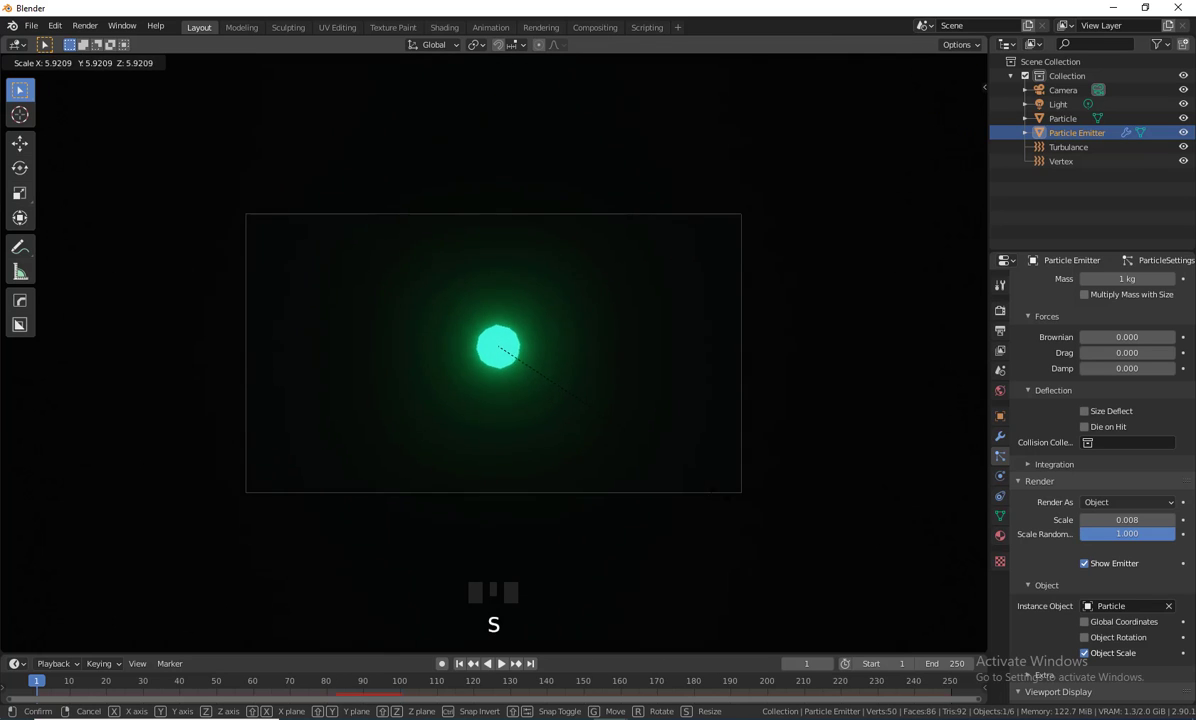
pyautogui.click(586, 398)
# - Set the particle source's Emit From option to Vertices and play the animation
pyautogui.scroll(15, 1095, 523)
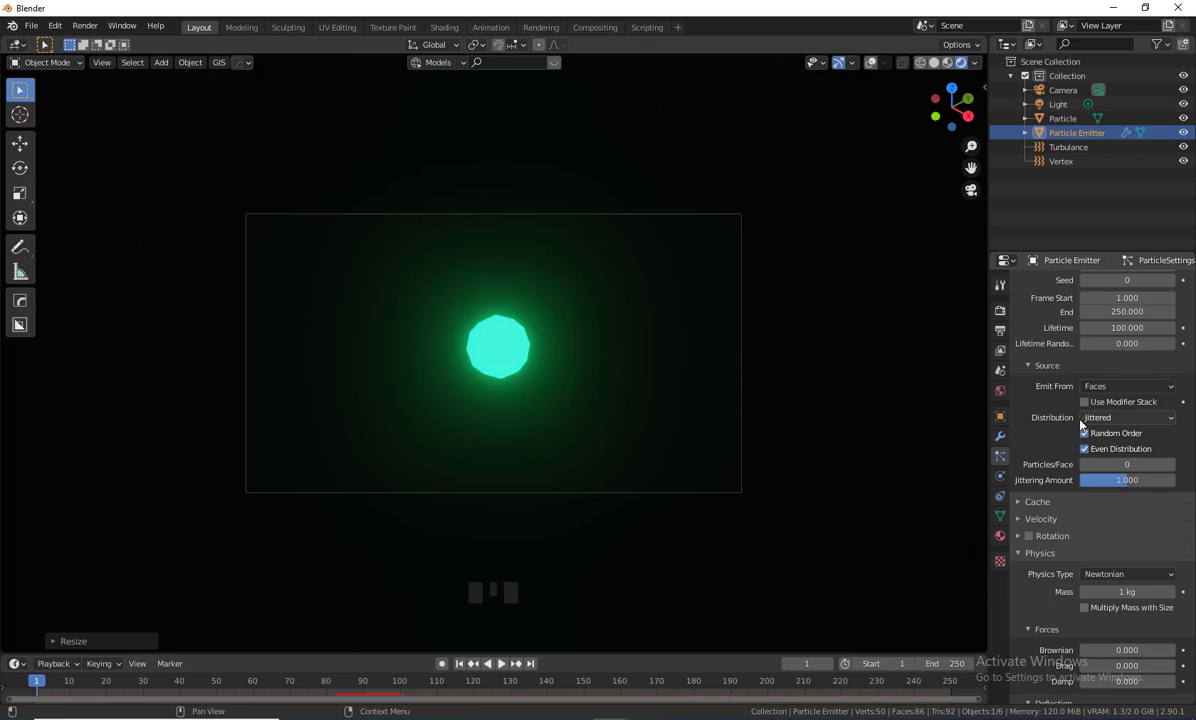
pyautogui.click(1119, 387)
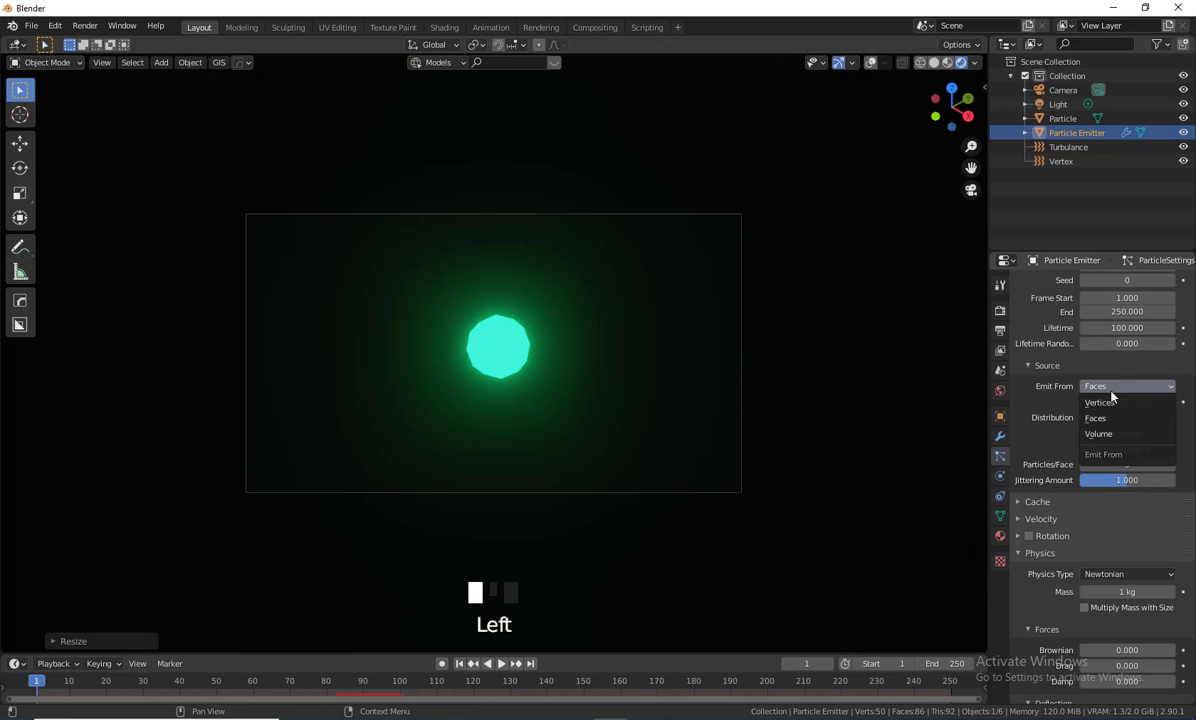
pyautogui.click(1105, 403)
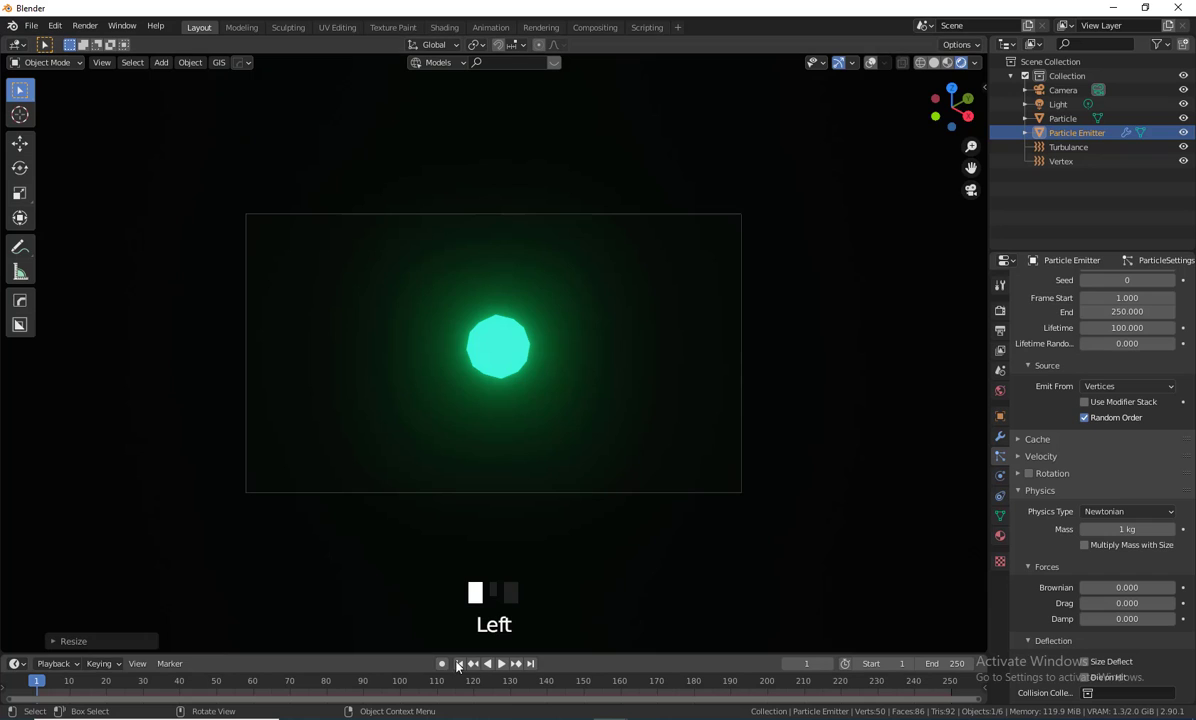
pyautogui.click(502, 664)
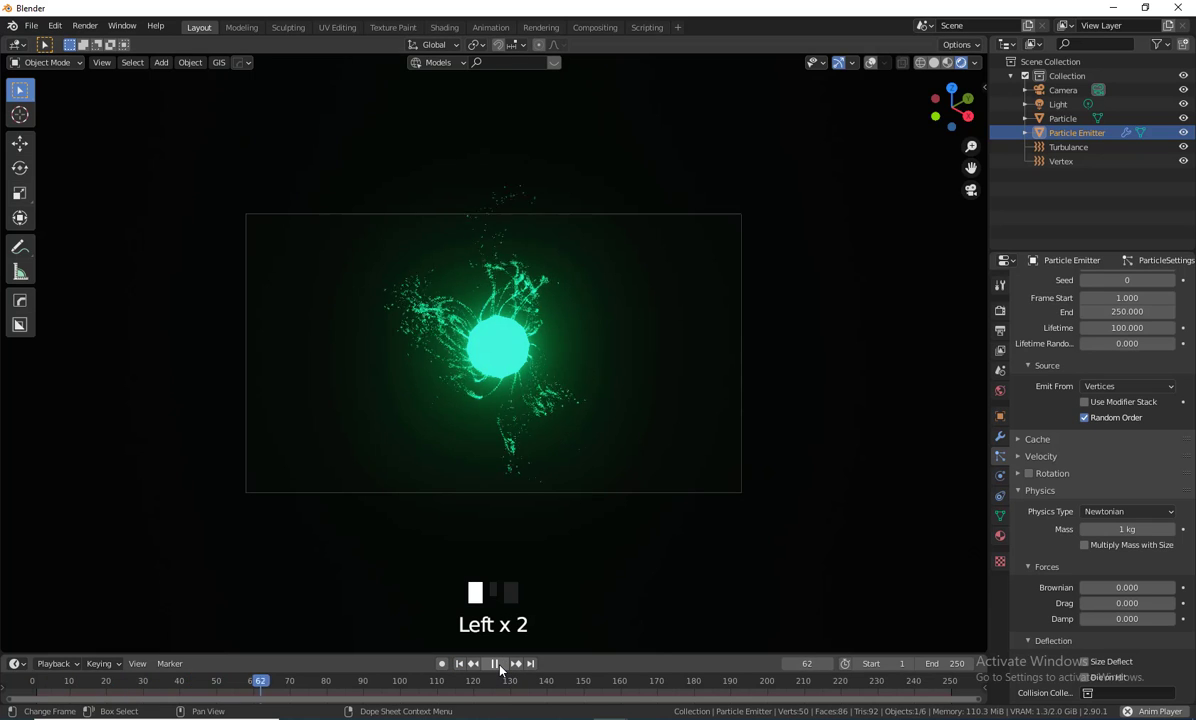
# - Stop the playback and scale the Particle Emitter down until it spans about a thirtieth of the camera frame's width
pyautogui.click(496, 664)
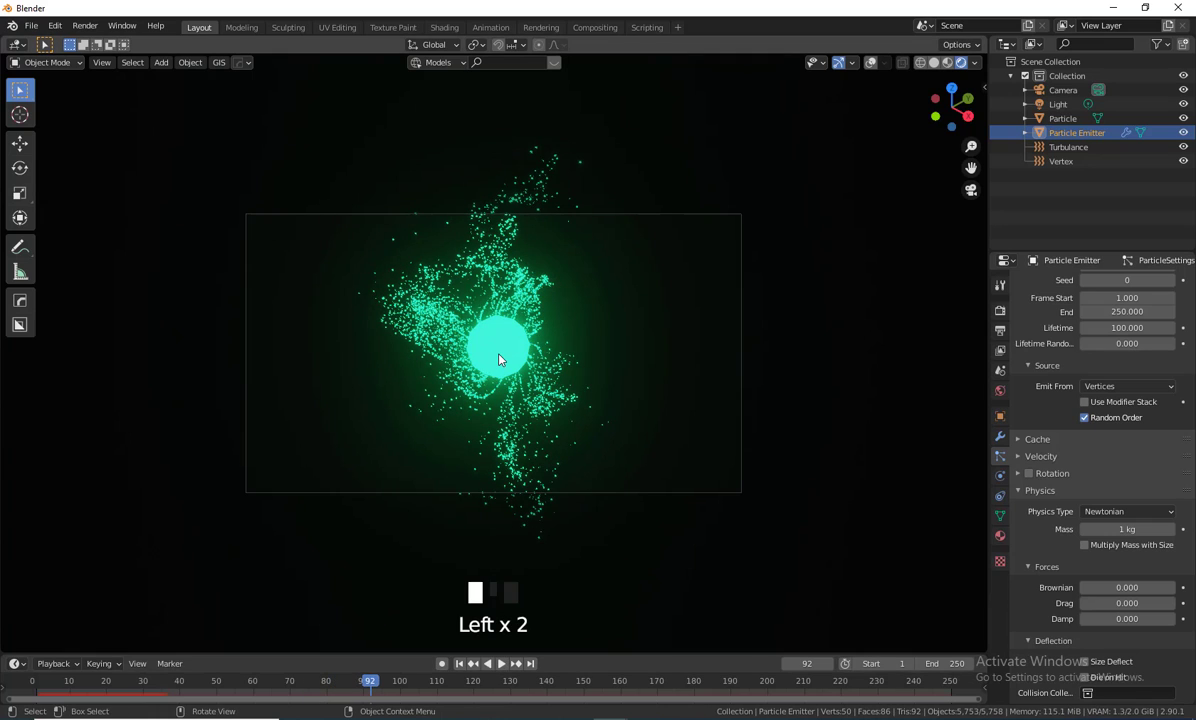
pyautogui.click(1072, 140)
pyautogui.press('s')
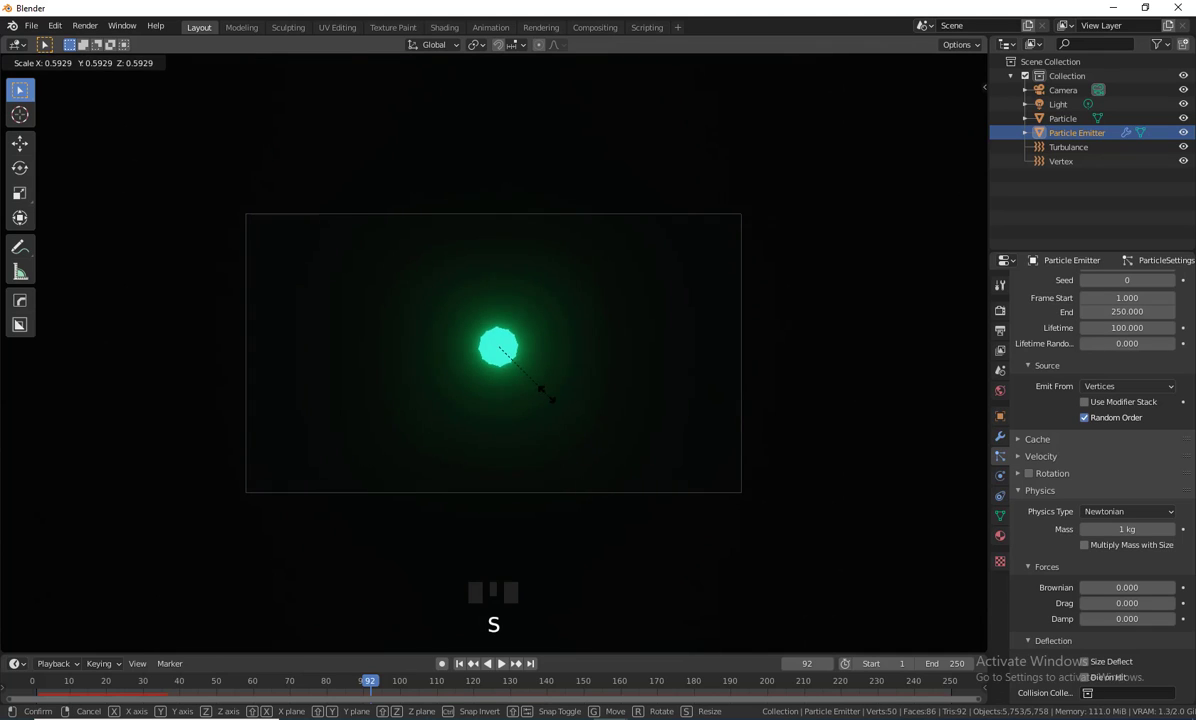
pyautogui.click(516, 369)
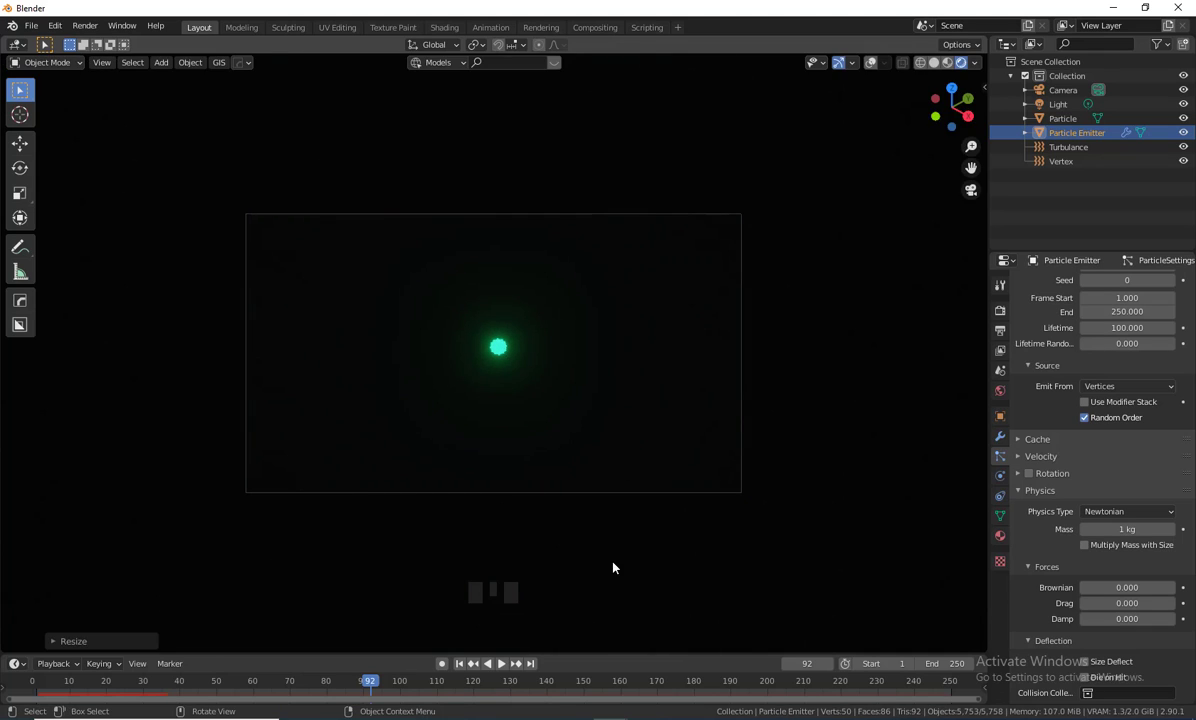
# - Play the animation from the first frame to check the smaller emitter's particles, stop it and return to the first frame
pyautogui.click(459, 666)
pyautogui.click(501, 664)
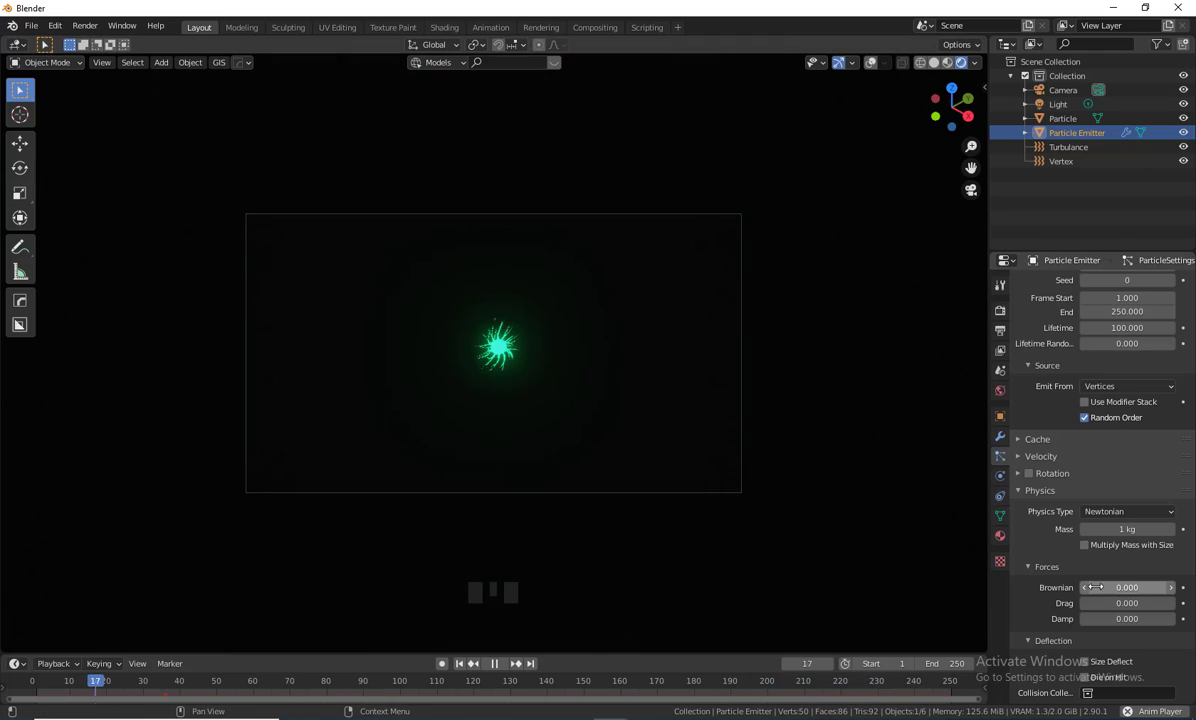
pyautogui.moveTo(1089, 585)
pyautogui.mouseDown()
pyautogui.moveTo(1190, 585)
pyautogui.moveTo(1090, 588)
pyautogui.mouseUp()
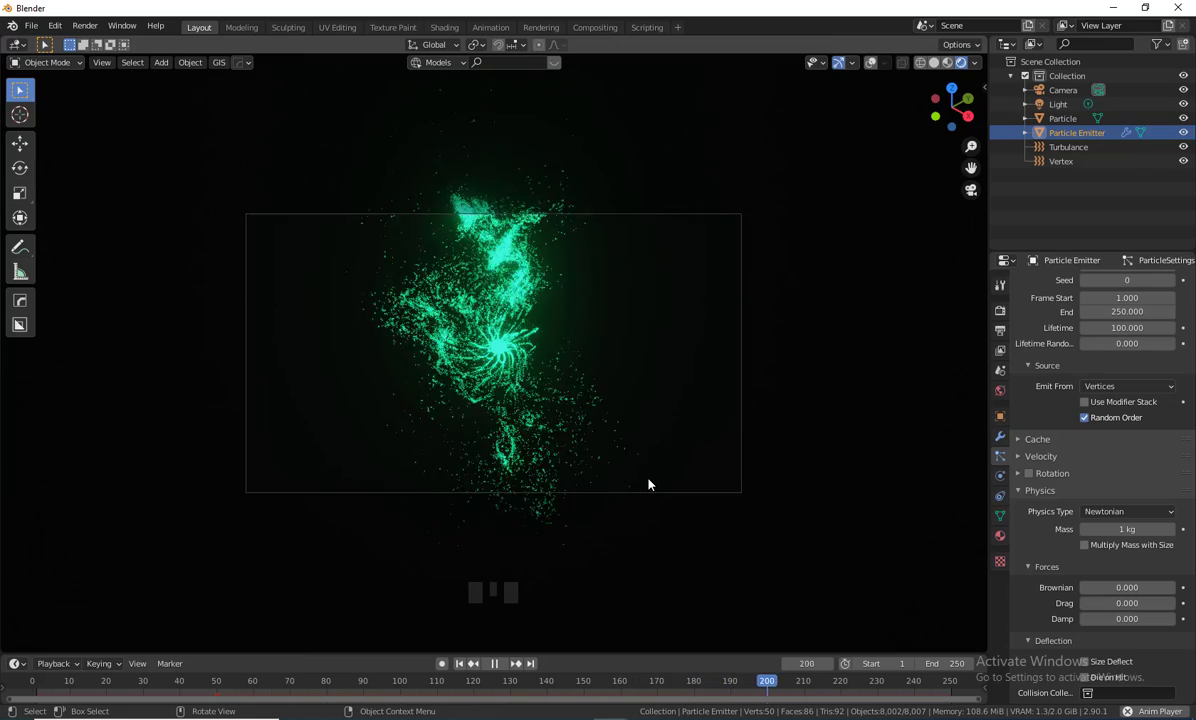
pyautogui.click(494, 663)
pyautogui.click(460, 663)
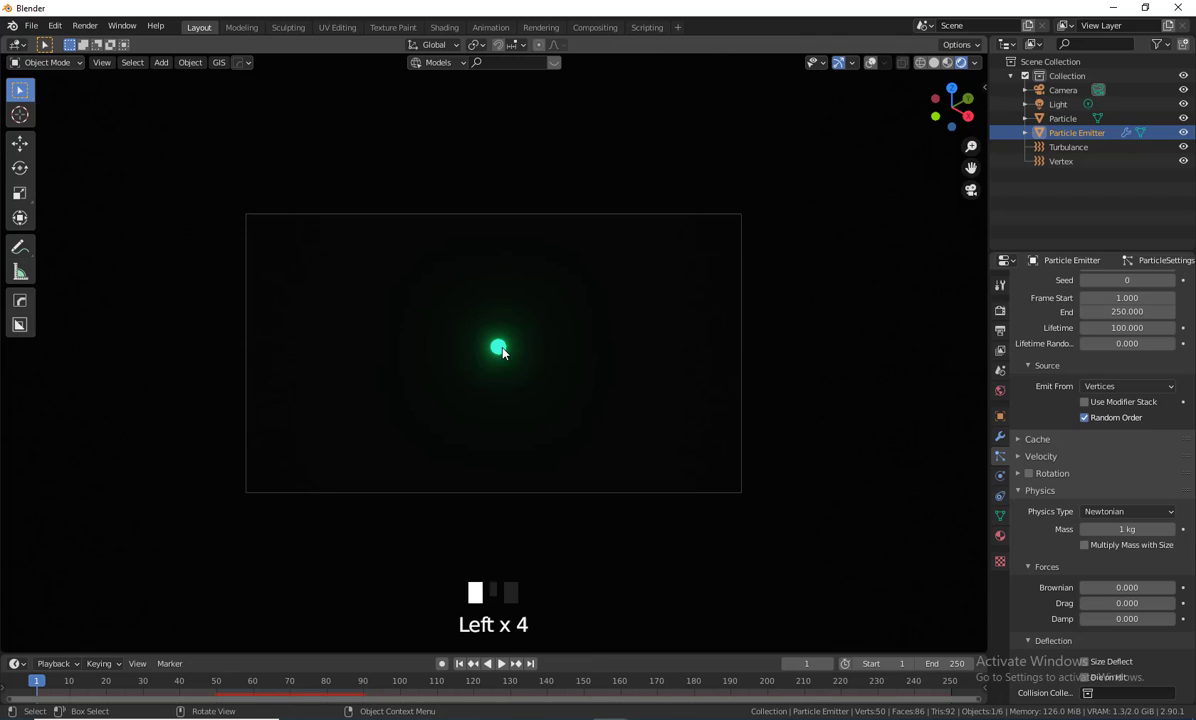
# - With auto keying on, set the Particle Emitter's X rotation to 0.1° and keyframe its X, Y and Z rotation at frame 1
pyautogui.click(1077, 133)
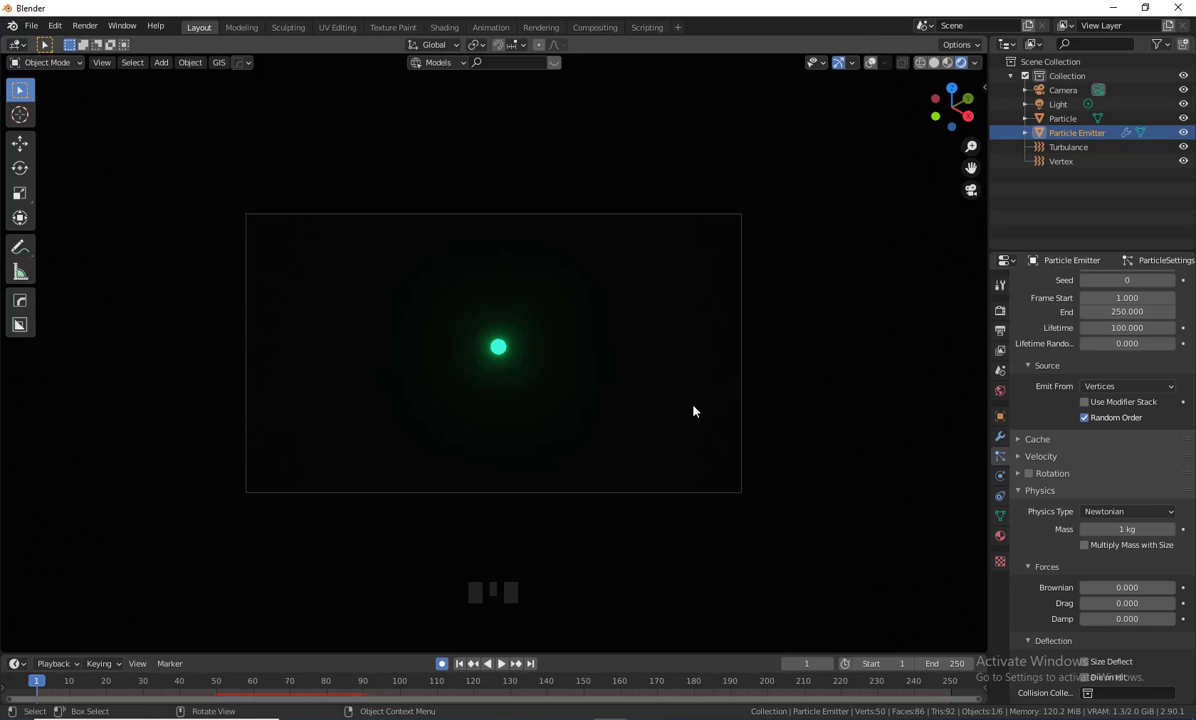
pyautogui.click(999, 417)
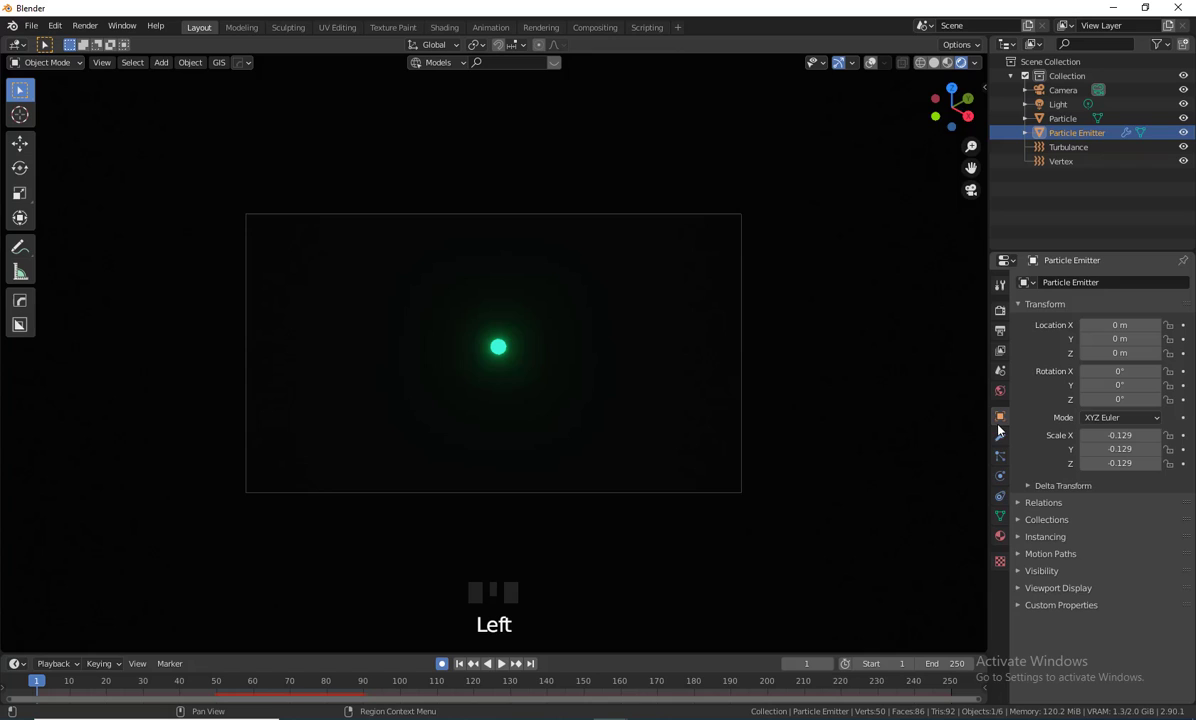
pyautogui.click(1119, 371)
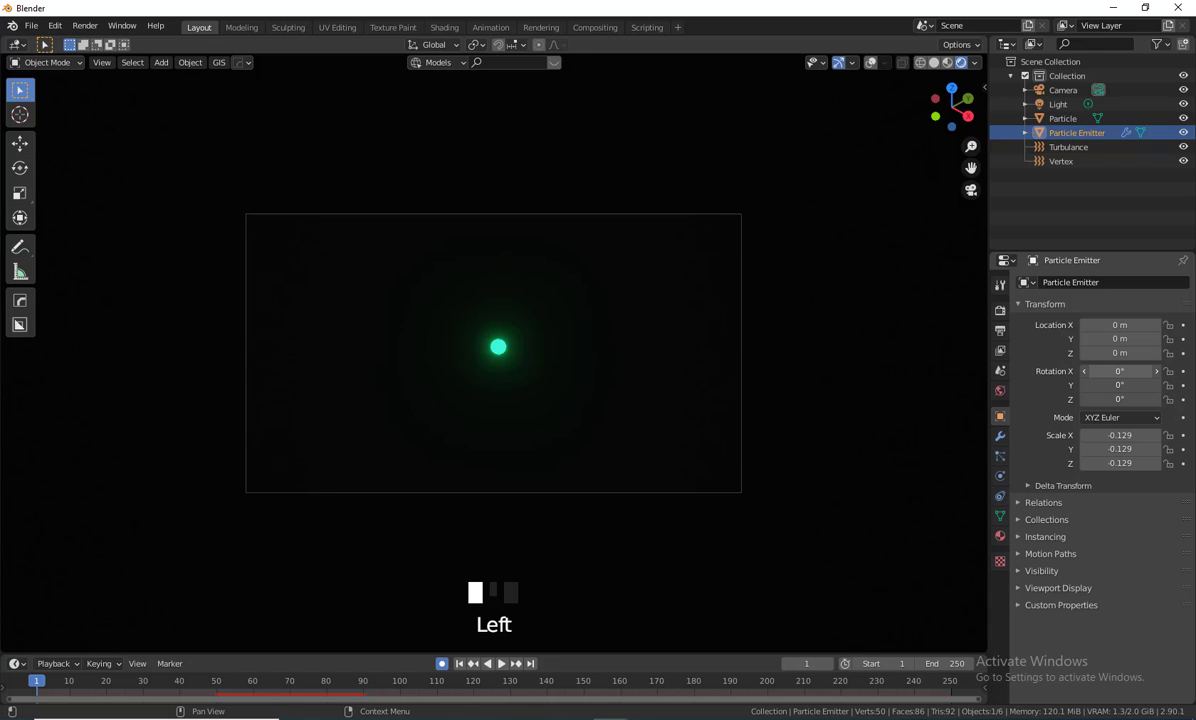
pyautogui.rightClick(1050, 373)
pyautogui.moveTo(1050, 374)
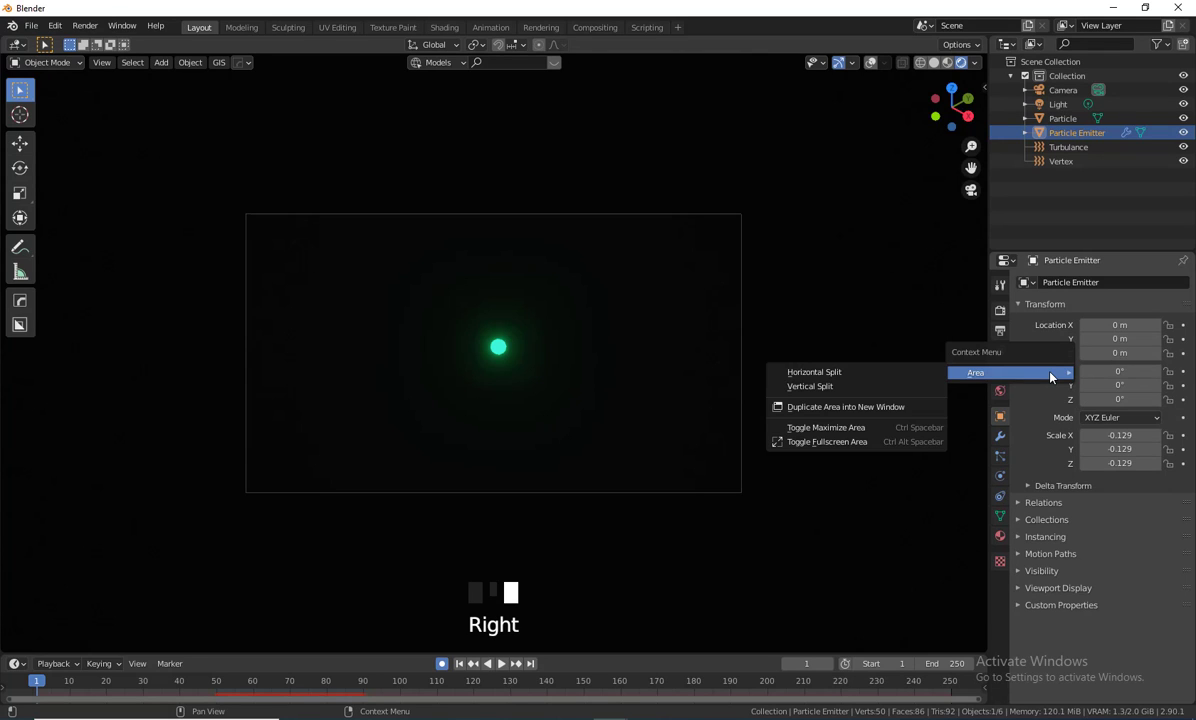
pyautogui.click(1157, 372)
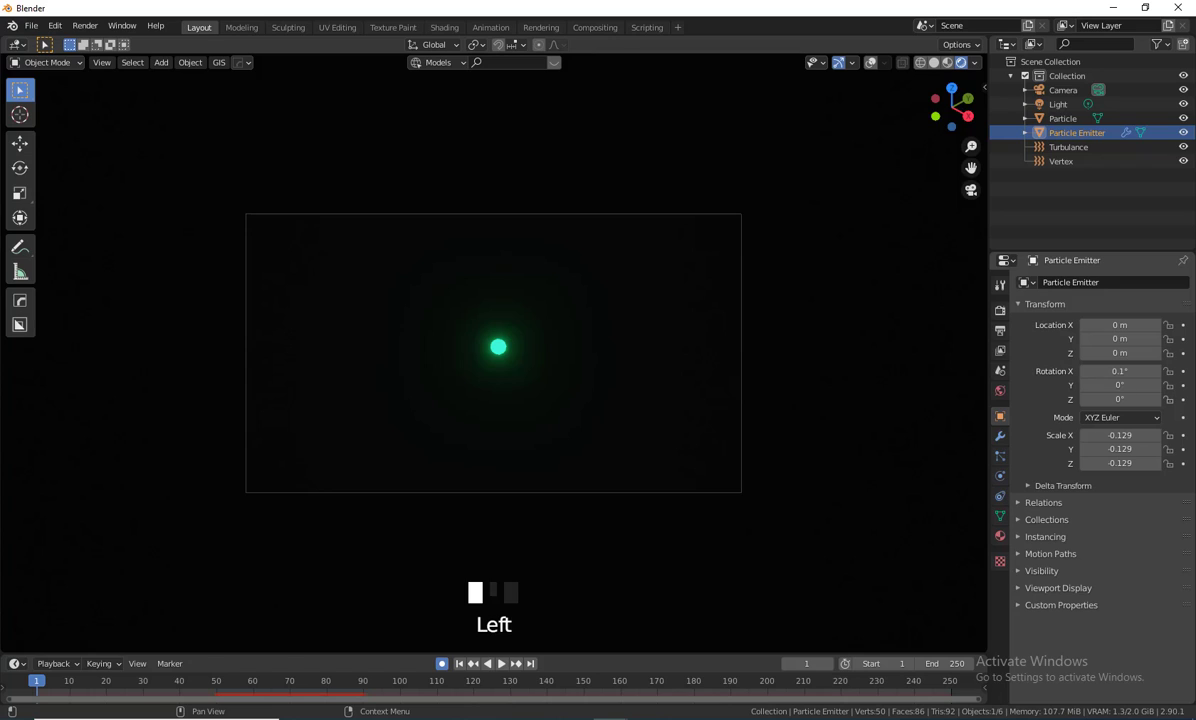
pyautogui.click(1183, 371)
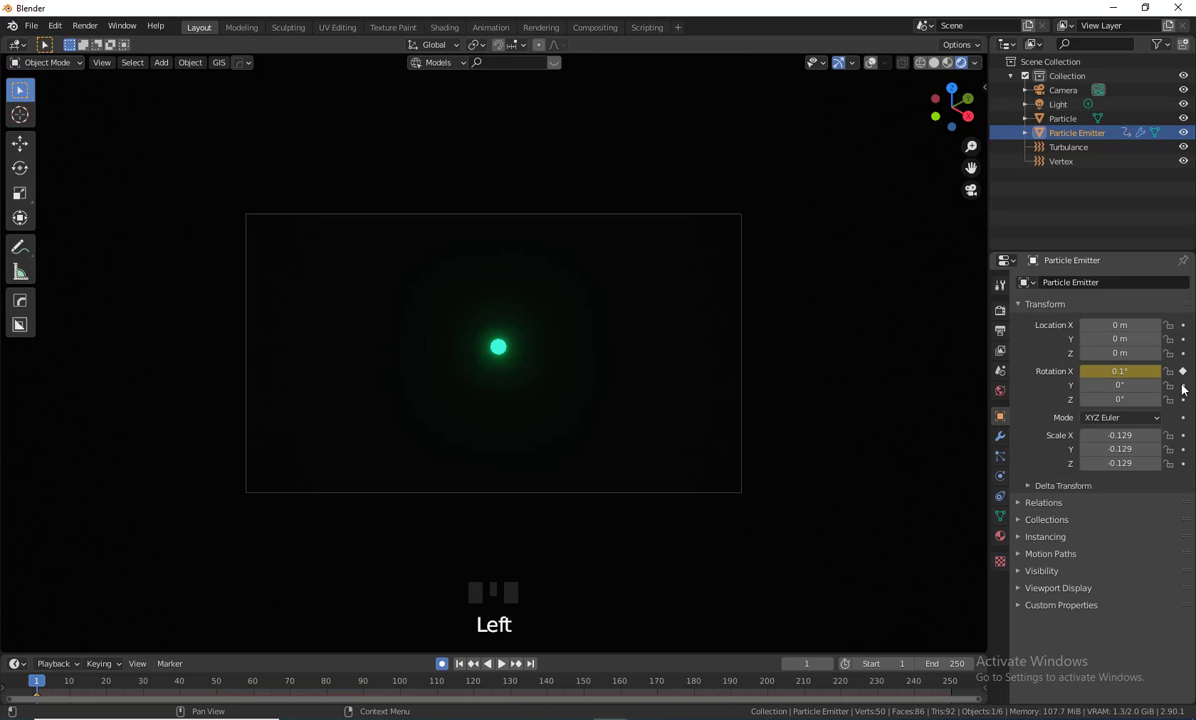
pyautogui.click(1183, 385)
pyautogui.click(1183, 399)
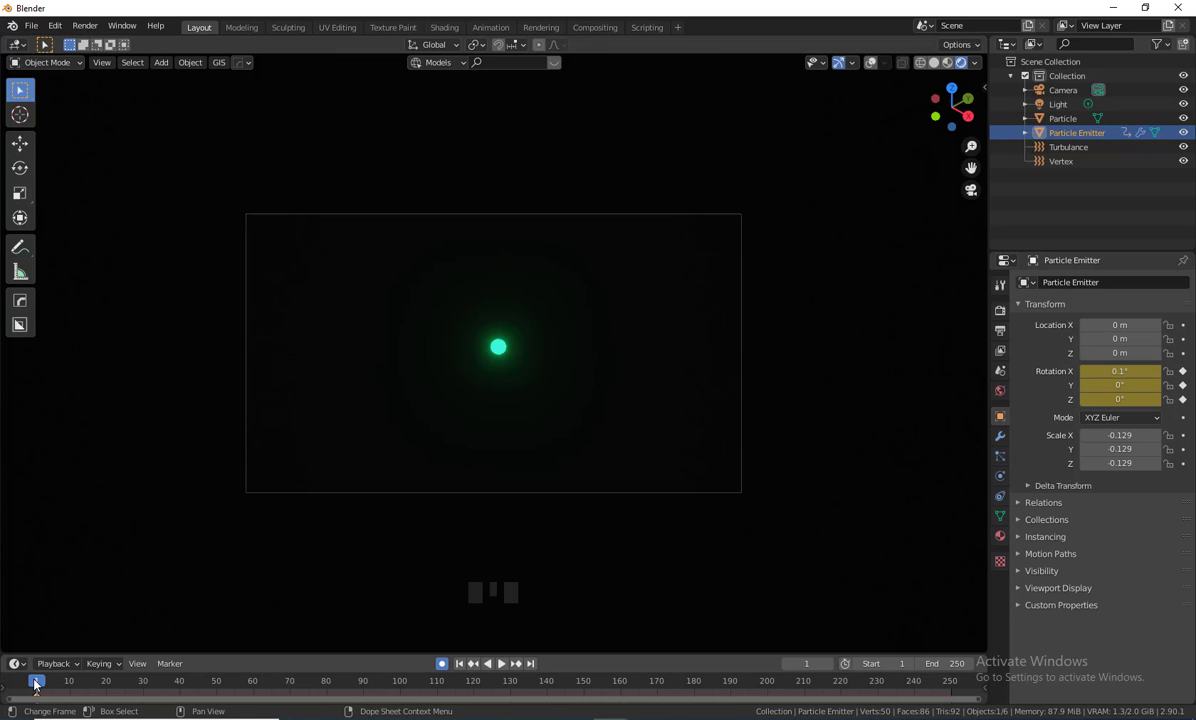
# - Keyframe the Particle Emitter's X rotation at 360° on frame 60
pyautogui.moveTo(43, 684); pyautogui.dragTo(103, 697)
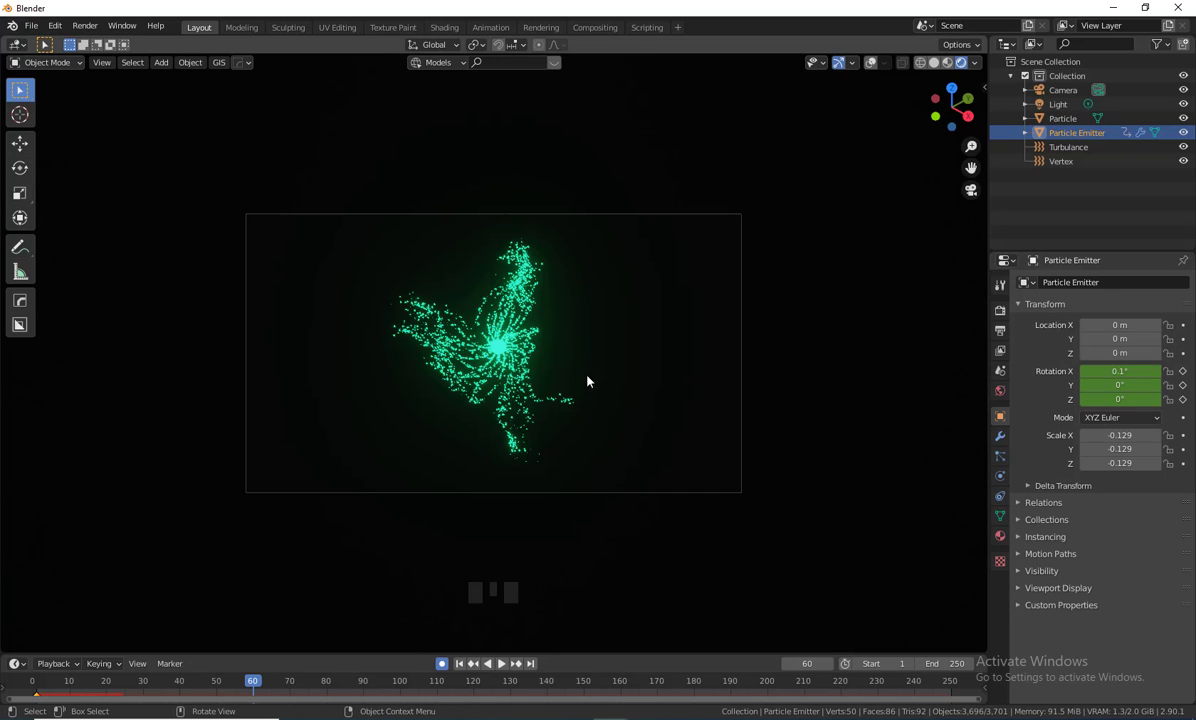
pyautogui.click(1145, 373)
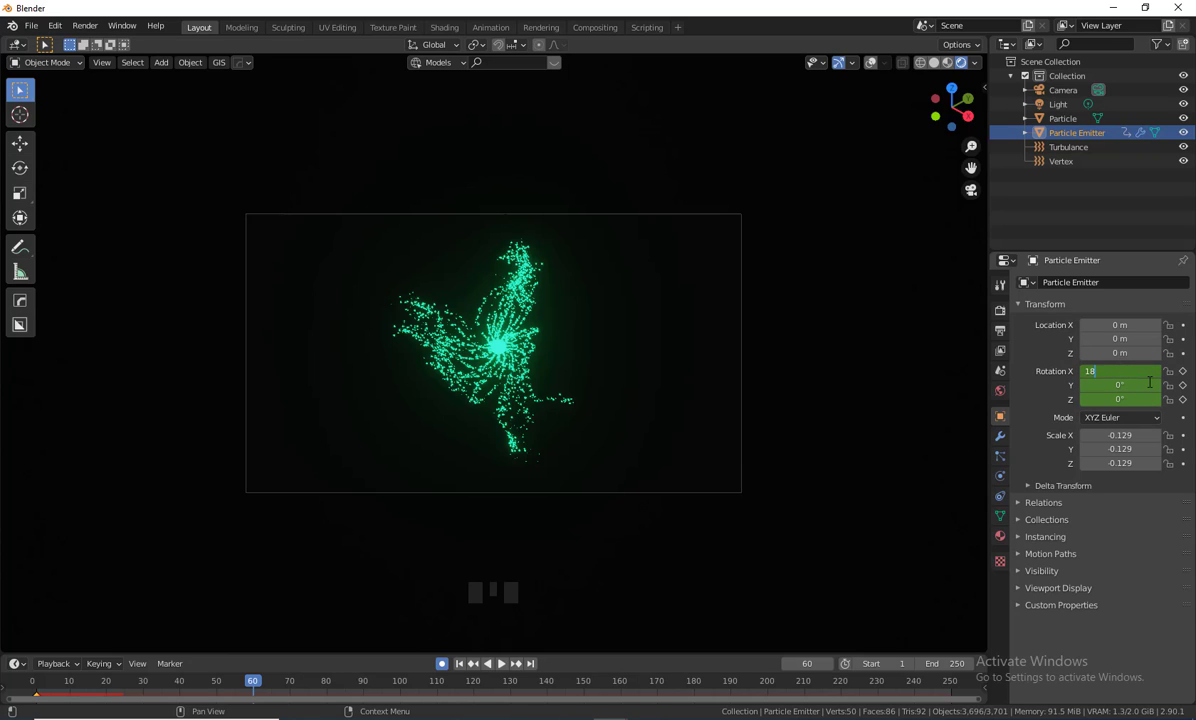
pyautogui.press('BackSpace')
pyautogui.press('BackSpace')
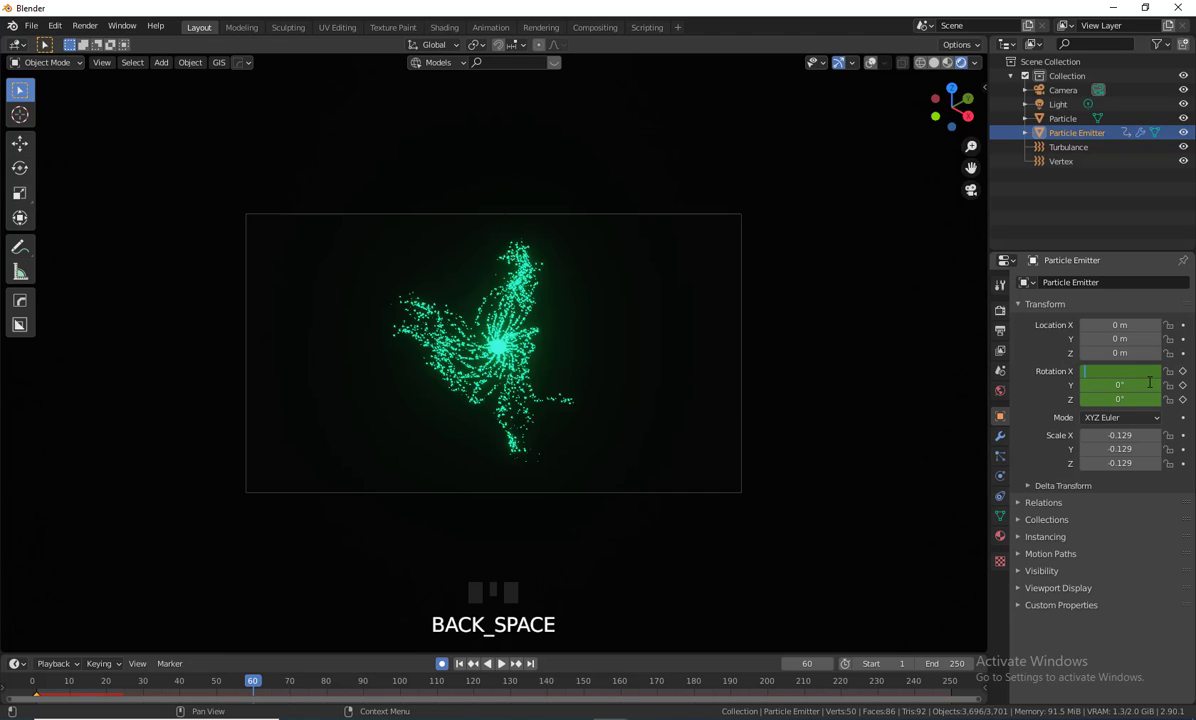
pyautogui.write('360')
pyautogui.press('Return')
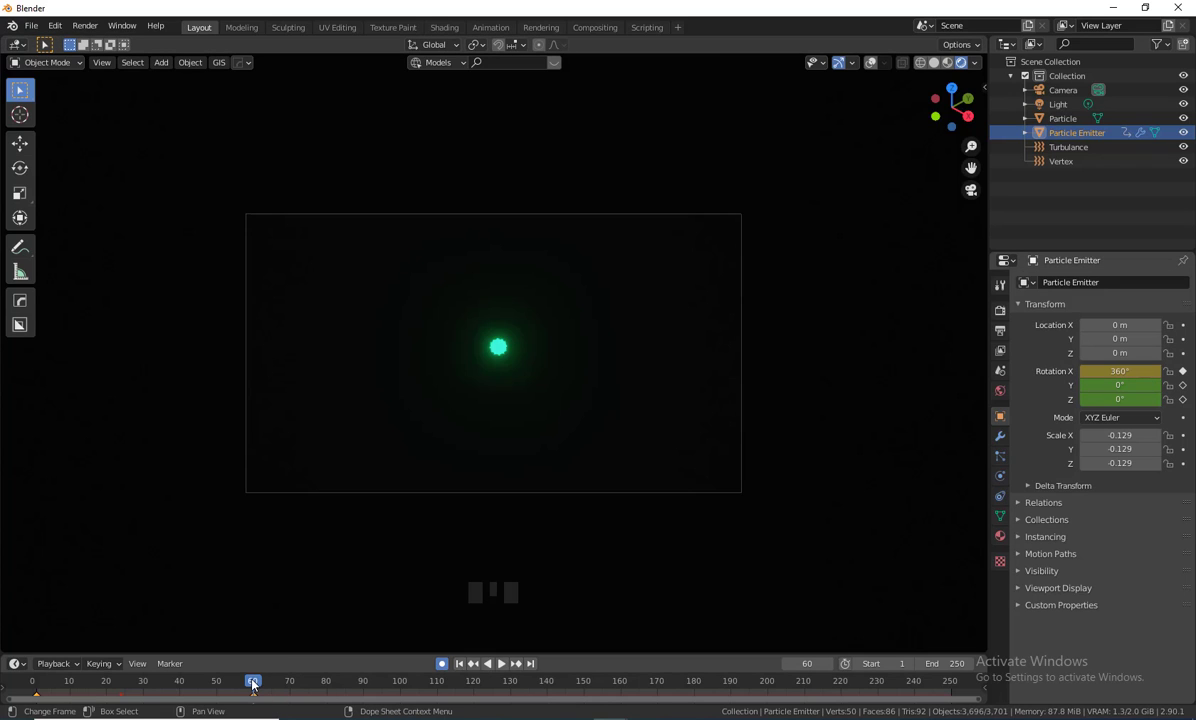
# - Play the animation from frame 0 to check the rotating emitter and stop it at frame 247
pyautogui.moveTo(252, 685); pyautogui.dragTo(228, 688)
pyautogui.moveTo(137, 694); pyautogui.dragTo(33, 712)
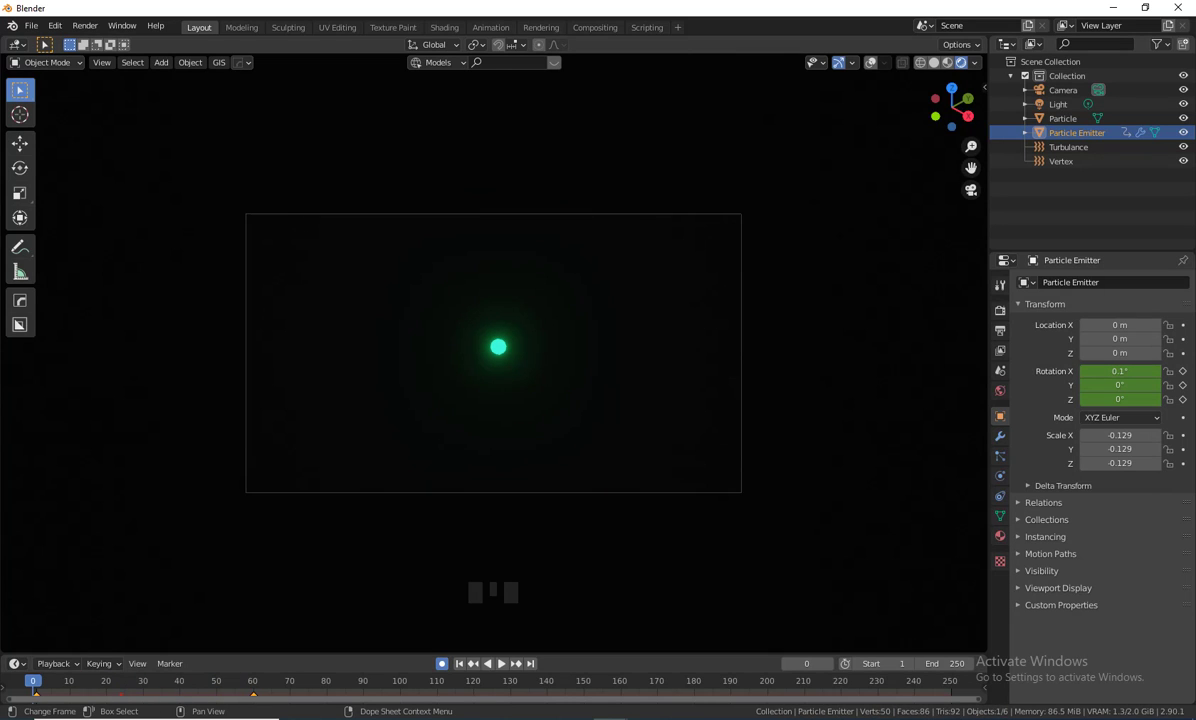
pyautogui.click(502, 664)
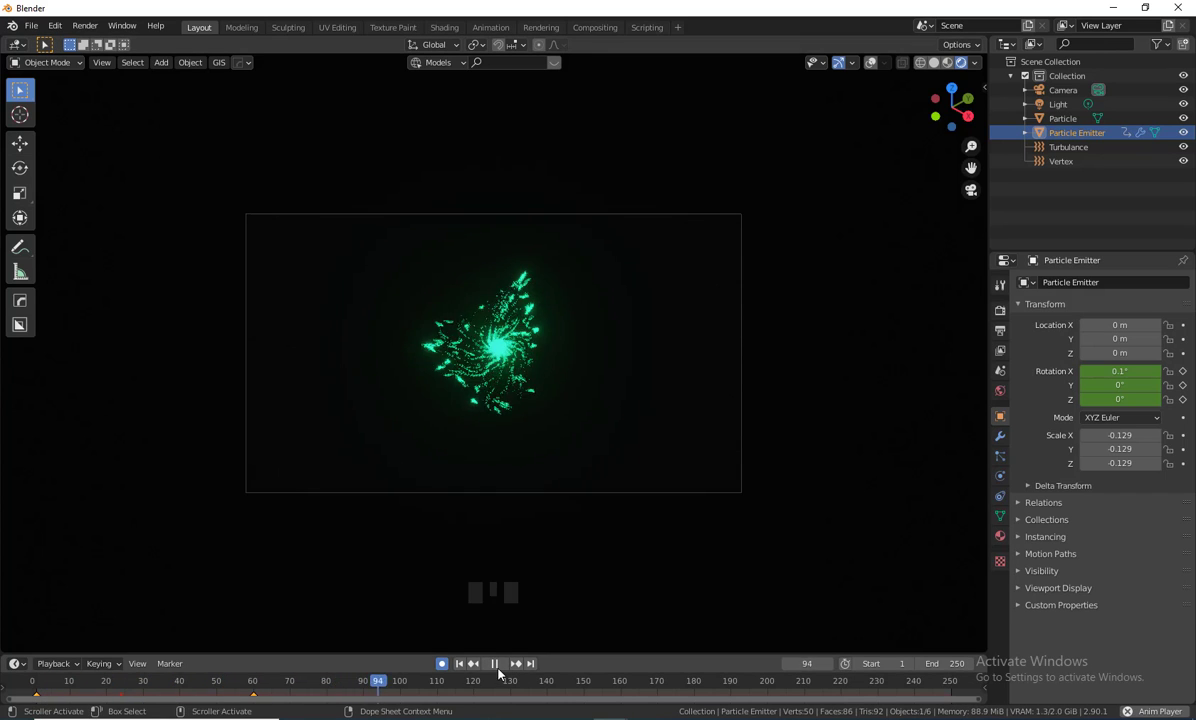
pyautogui.press('Left')
pyautogui.press('Left')
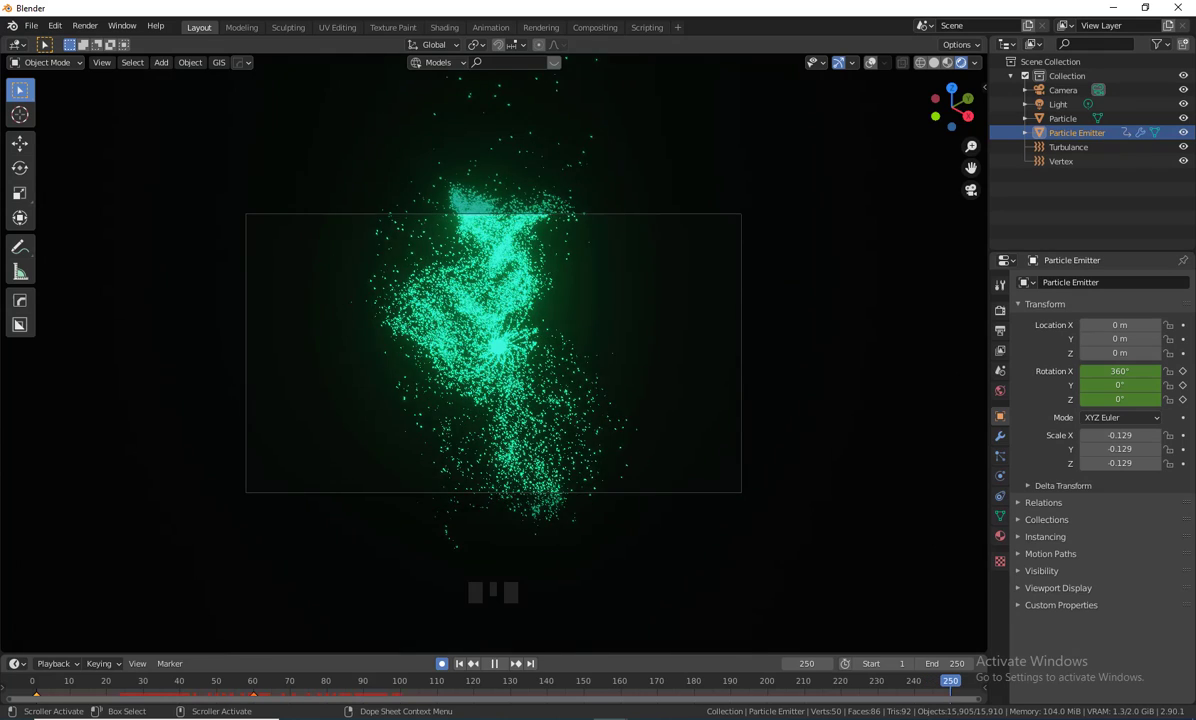
pyautogui.press('Escape')
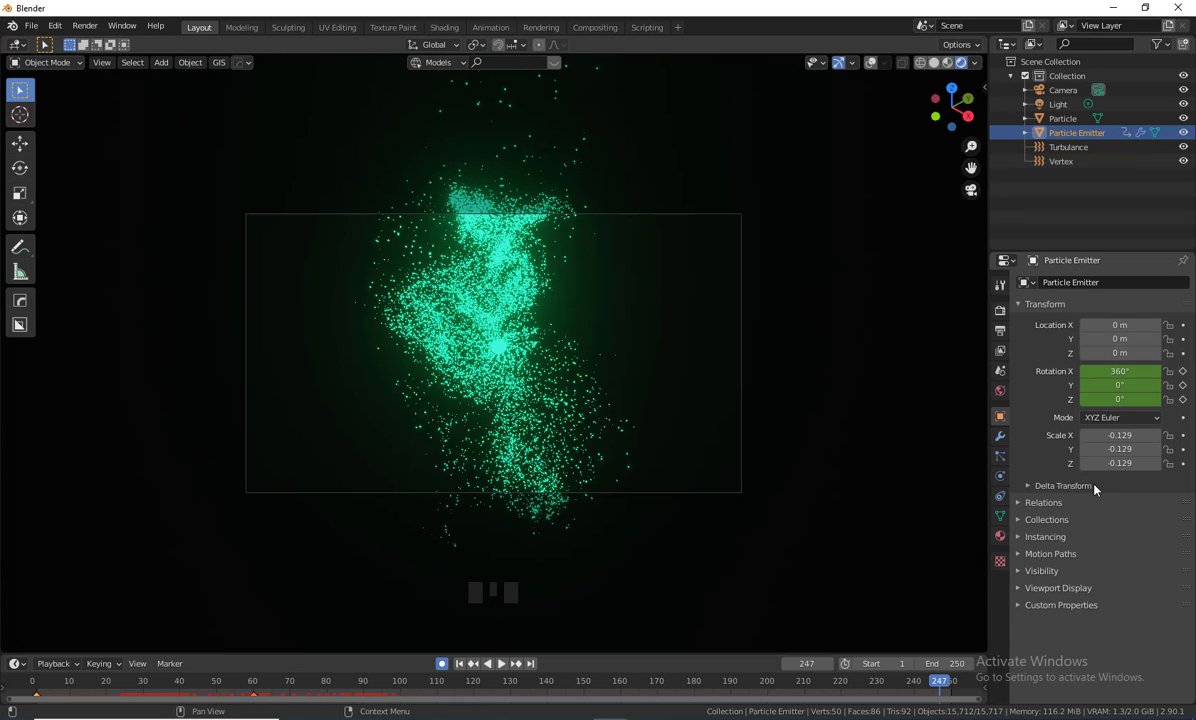
# - Set the Particle Emitter's X rotation to 0° at frame 247 and keep it keyframed there
pyautogui.click(1120, 371)
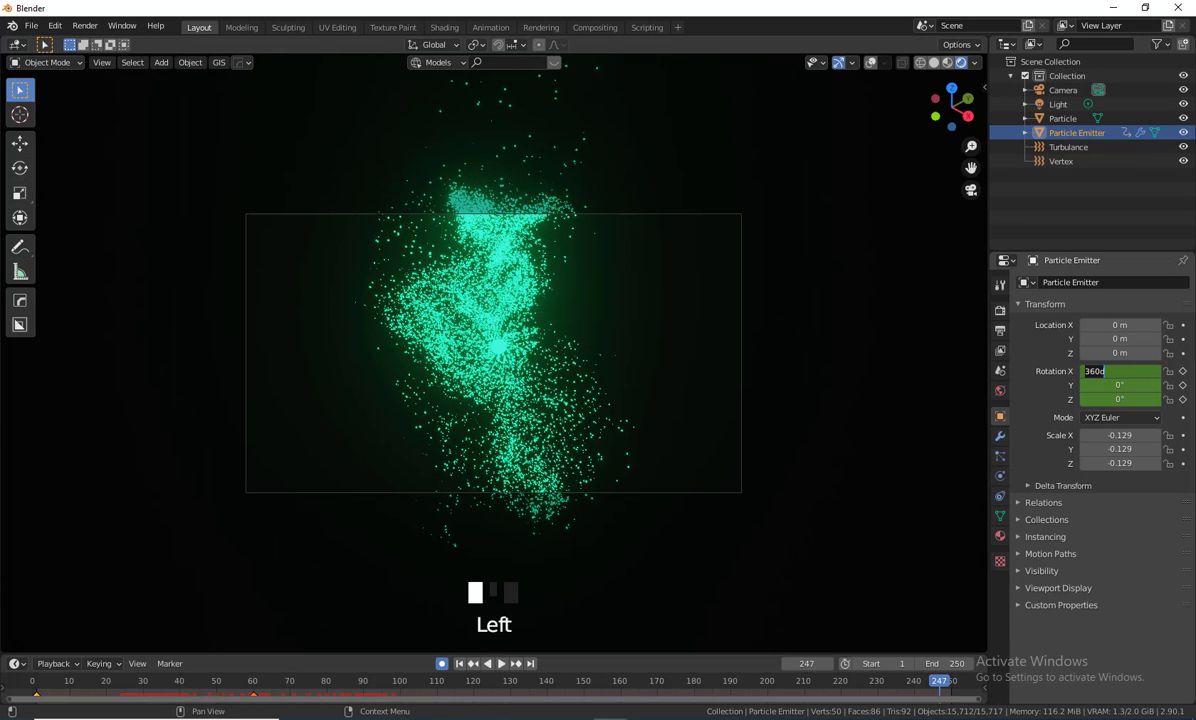
pyautogui.write('0')
pyautogui.press('Return')
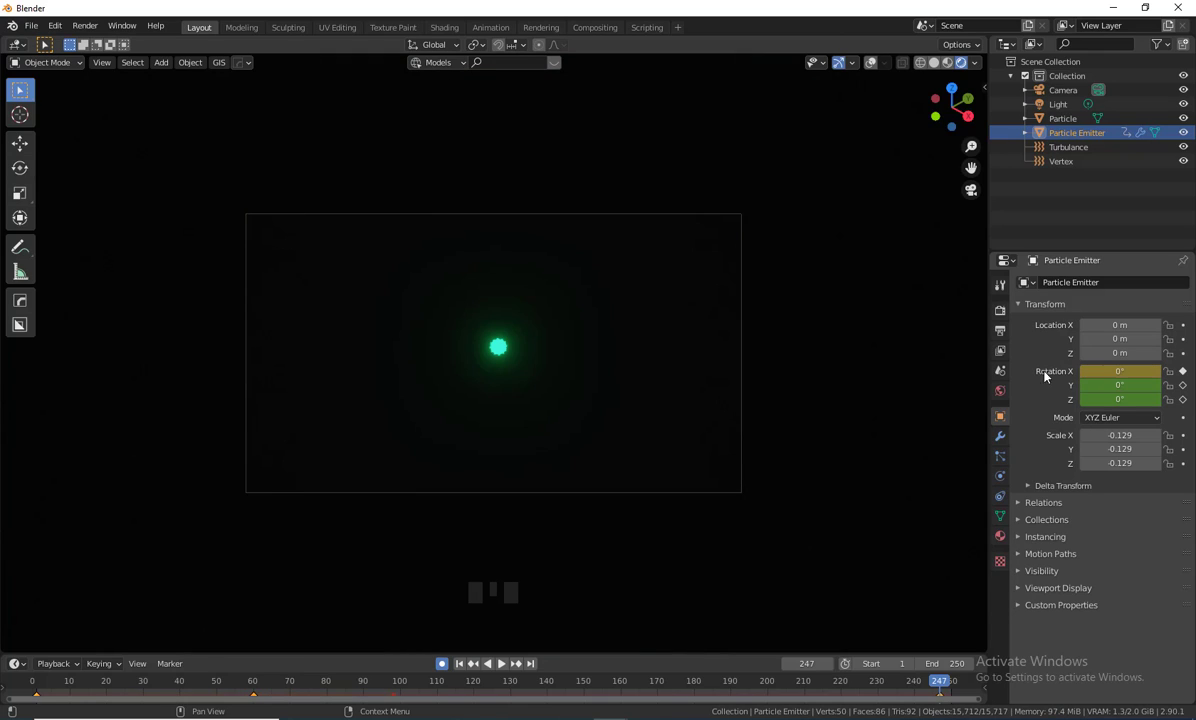
pyautogui.click(1183, 371)
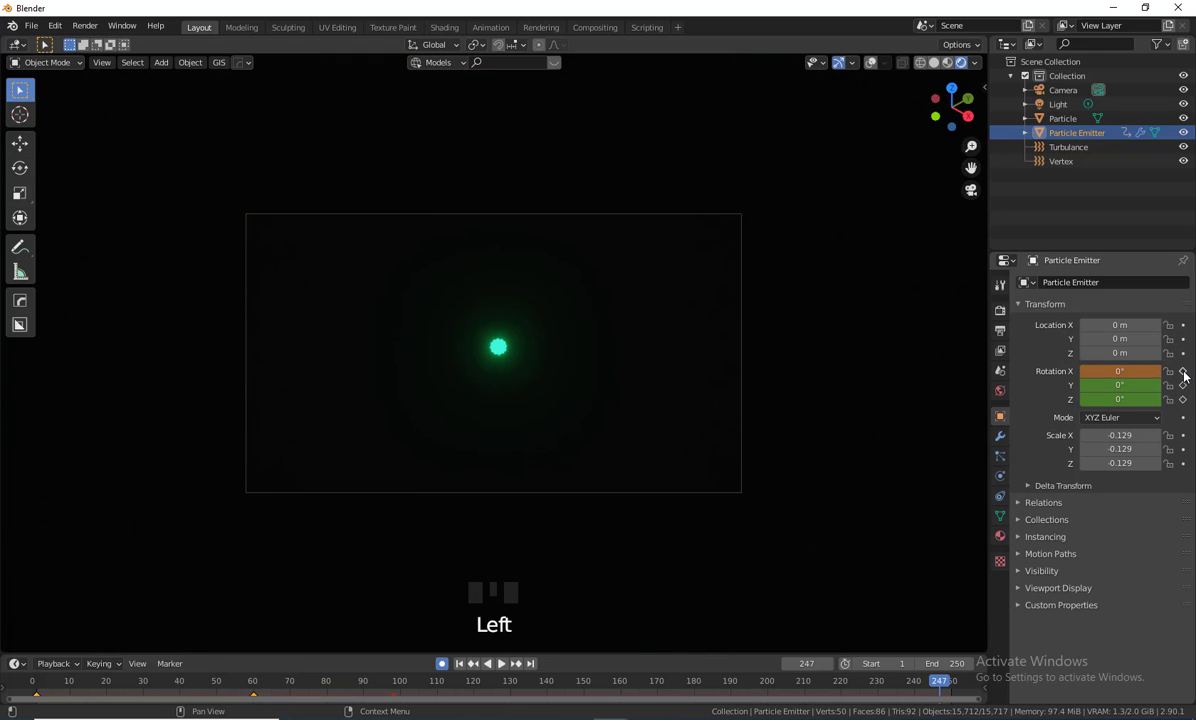
pyautogui.click(1183, 372)
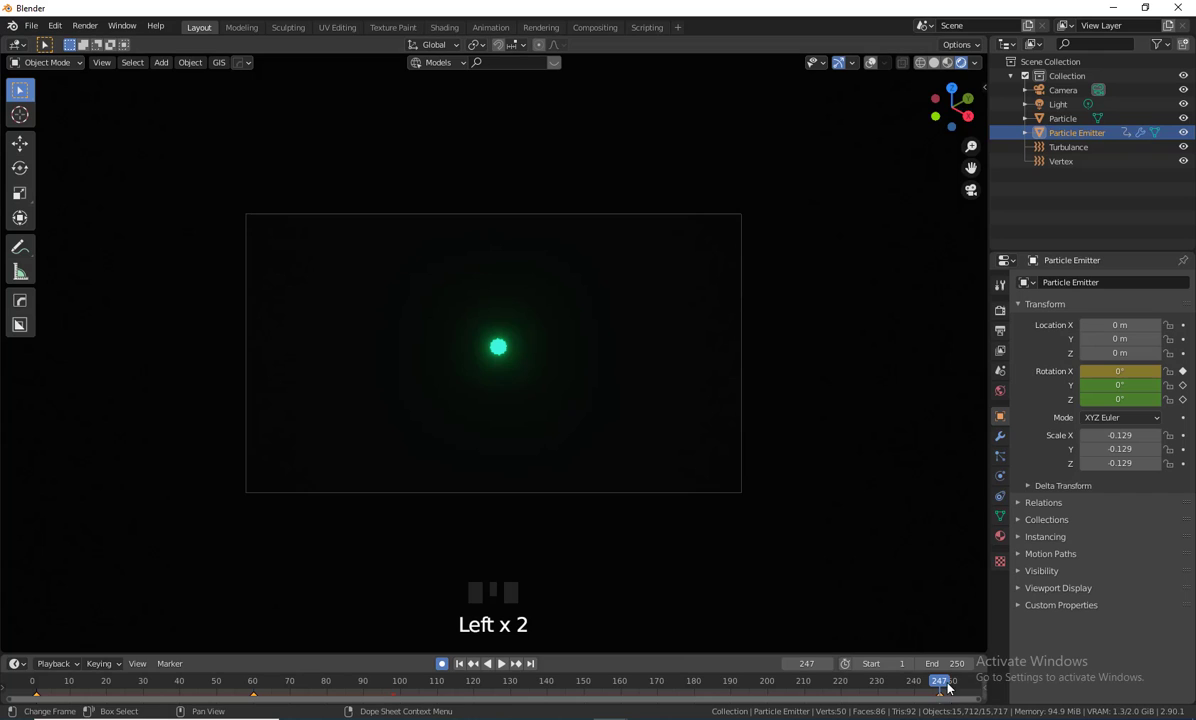
# - Keyframe the Particle Emitter's rotation at frame 161 with X 1151°, Y 171° and Z 52°
pyautogui.moveTo(944, 685); pyautogui.dragTo(240, 713)
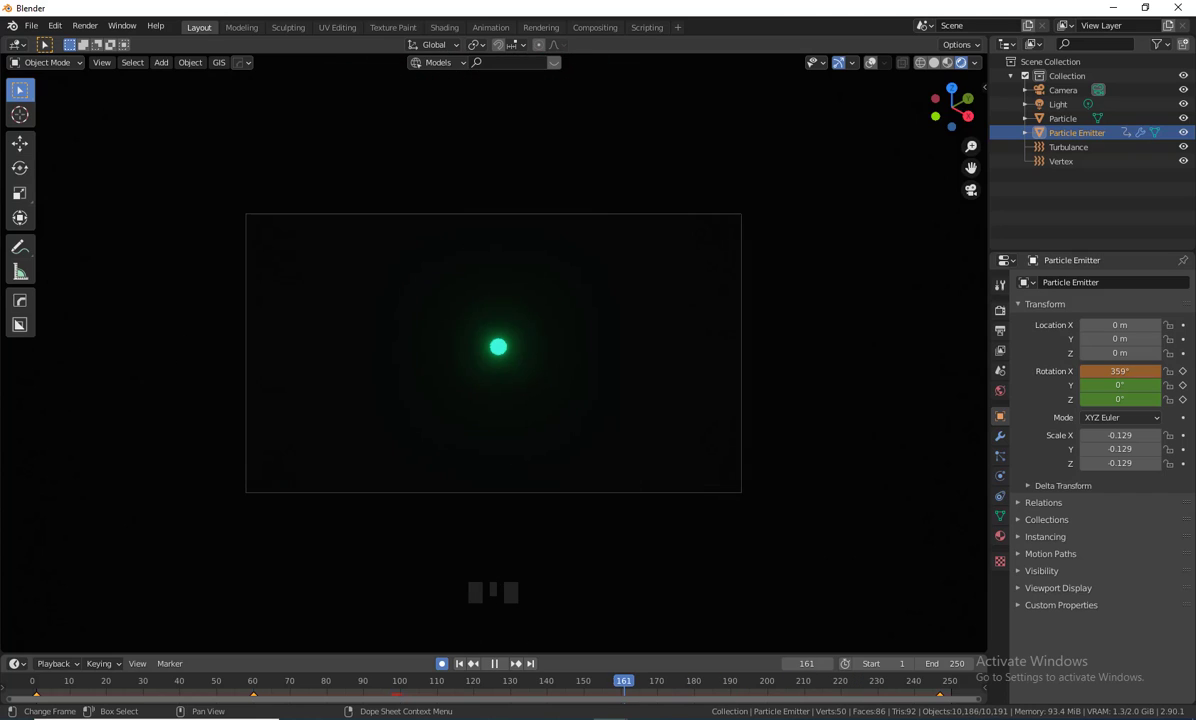
pyautogui.press('space')
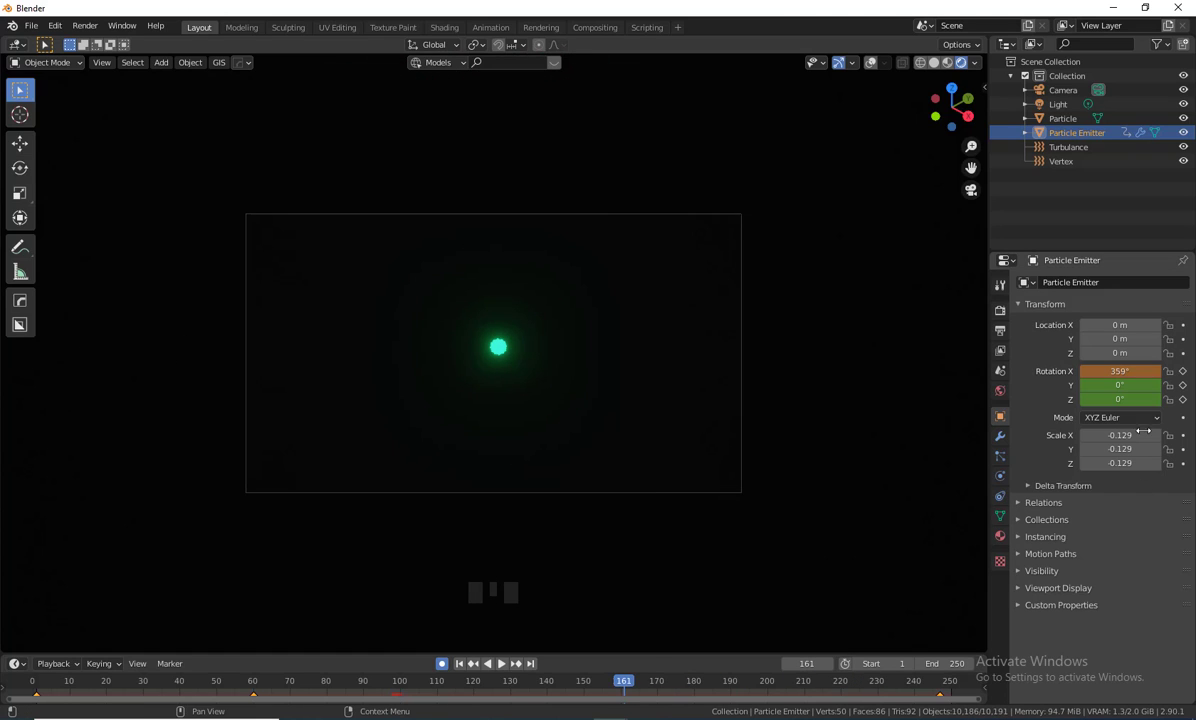
pyautogui.moveTo(1124, 371); pyautogui.dragTo(1165, 400)
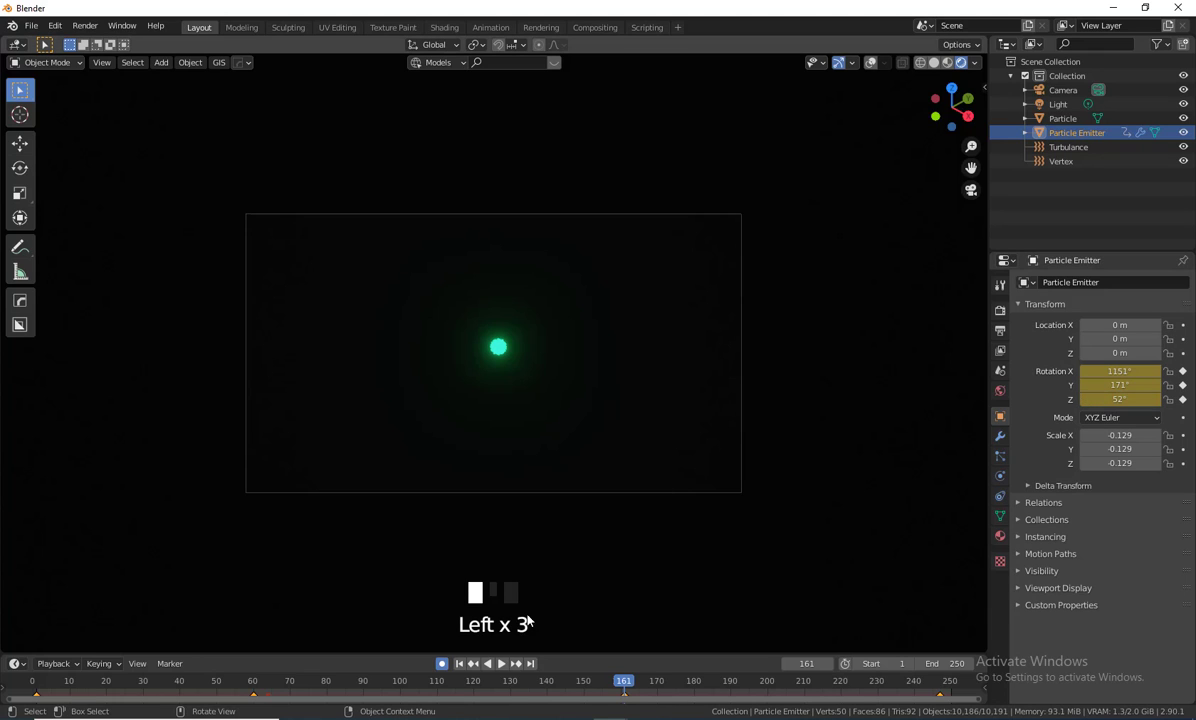
# - Play the animation to check the emitter's rotation and move the camera slightly closer to the particles during playback
pyautogui.click(501, 663)
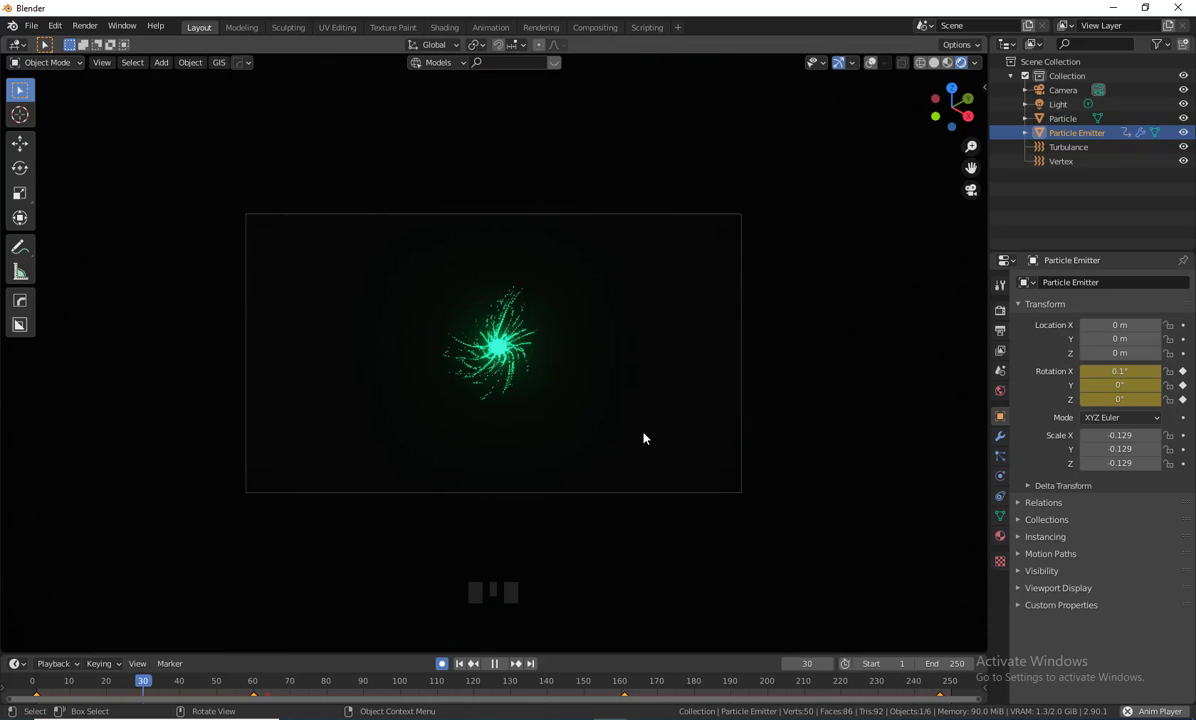
pyautogui.scroll(3, 676, 420)
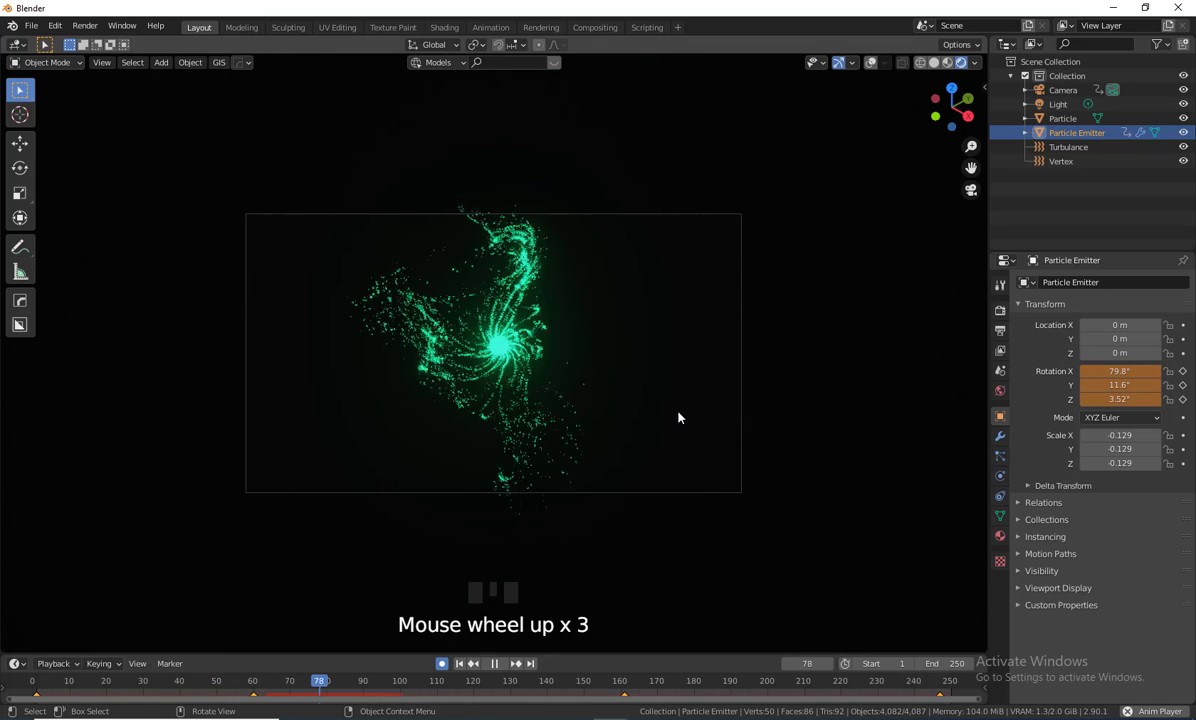
pyautogui.keyDown('shift'); pyautogui.scroll(3, 832, 467); pyautogui.keyUp('shift')
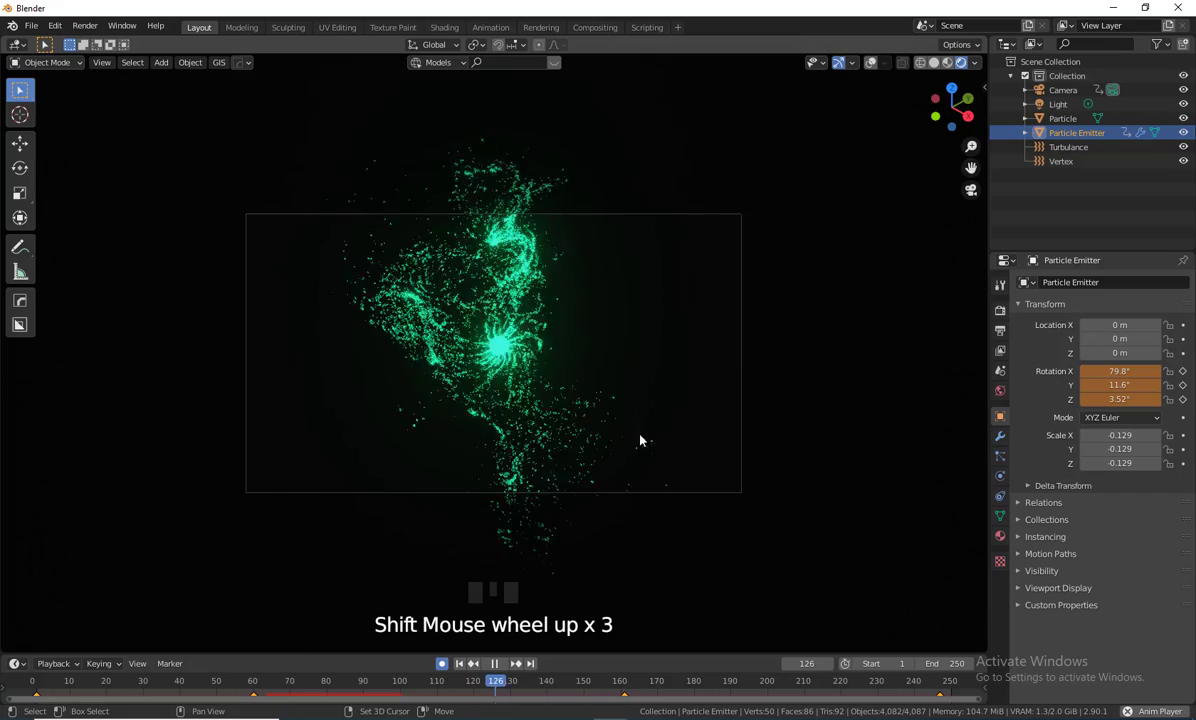